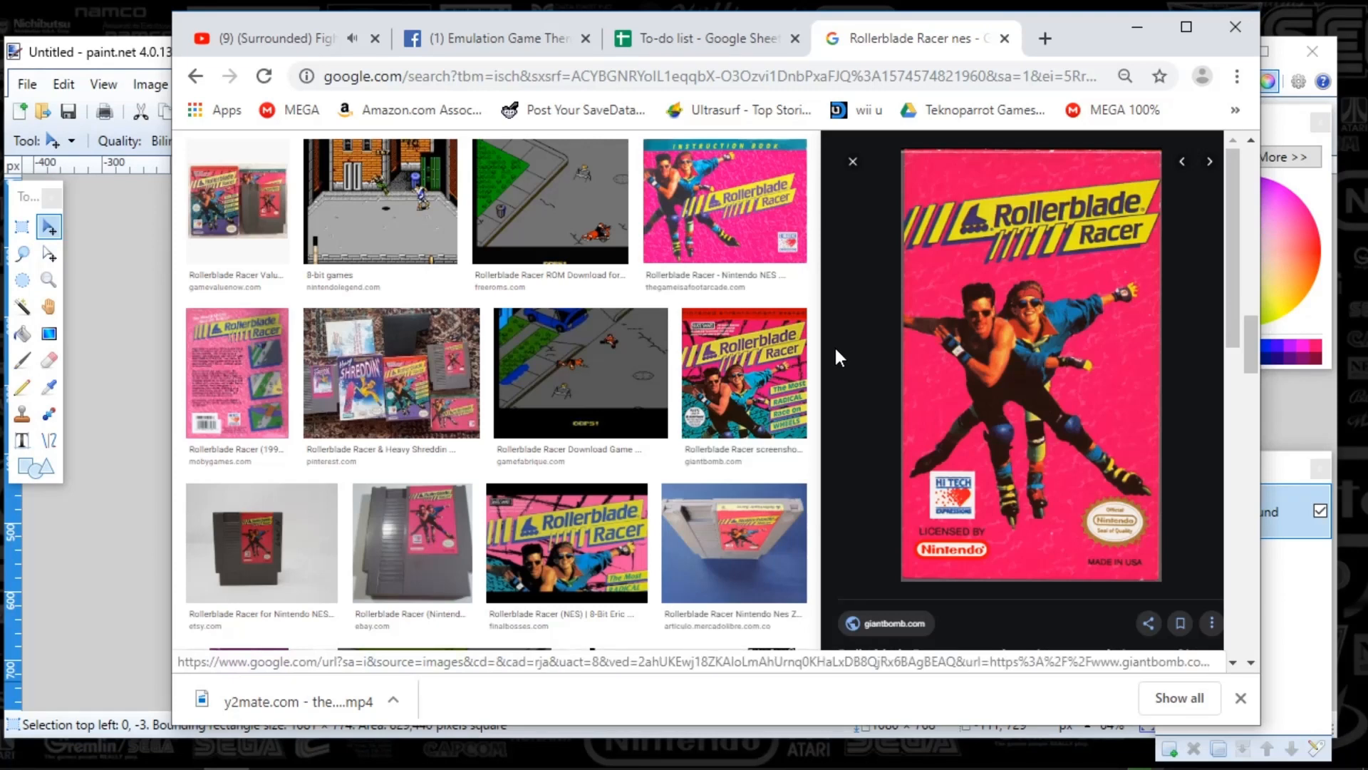
Step: Check the Rollerblade Racer entry in the NES Missing Themes list and its cover search results, and return to paint.net
{"action": "left_click", "coordinate": [758, 32]}
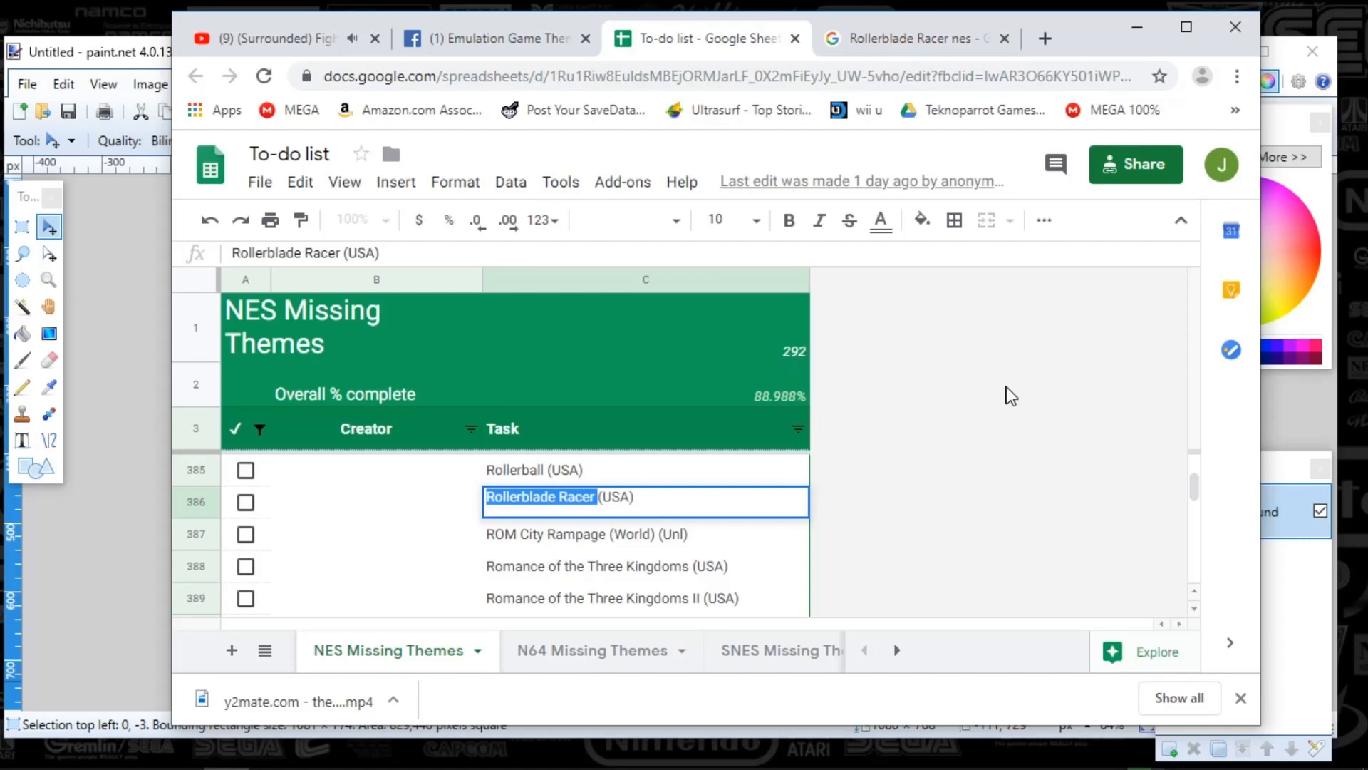
{"action": "left_click", "coordinate": [959, 44]}
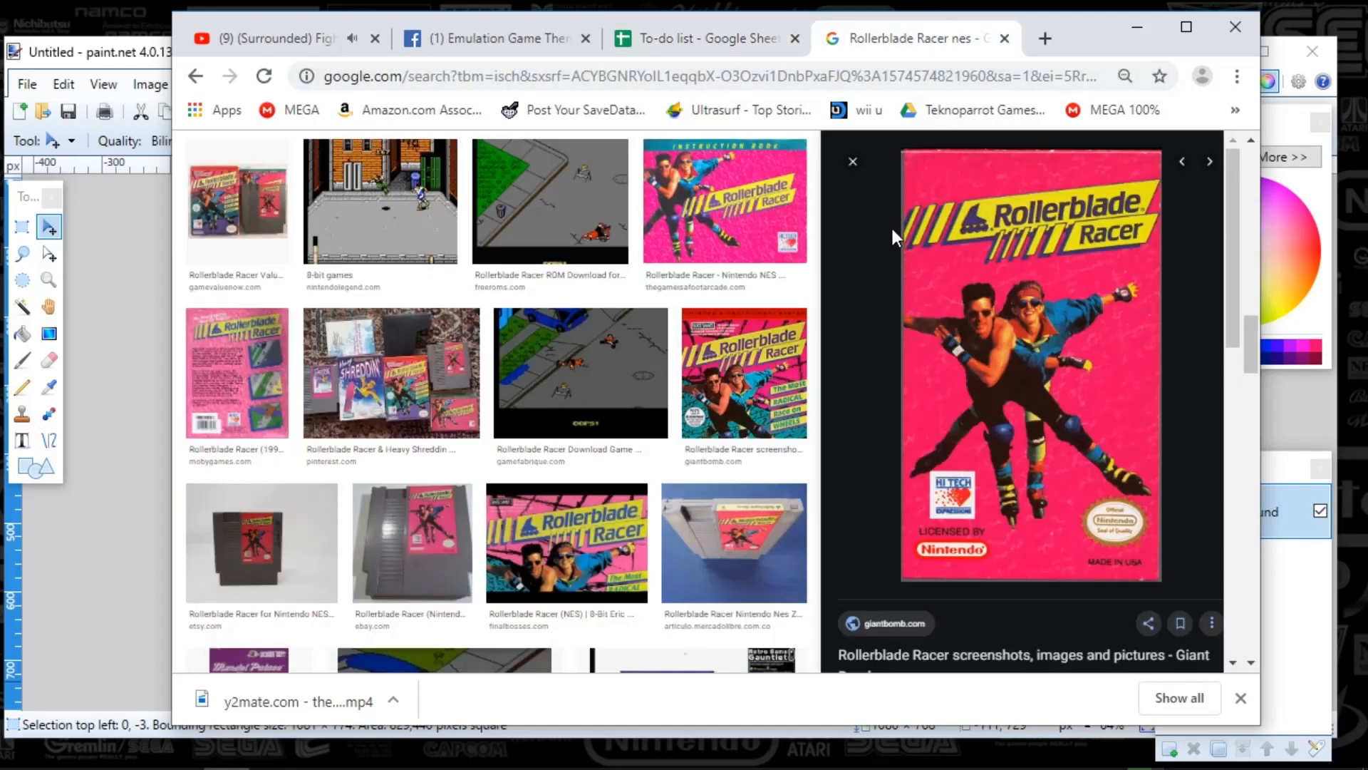
{"action": "left_click", "coordinate": [1138, 26]}
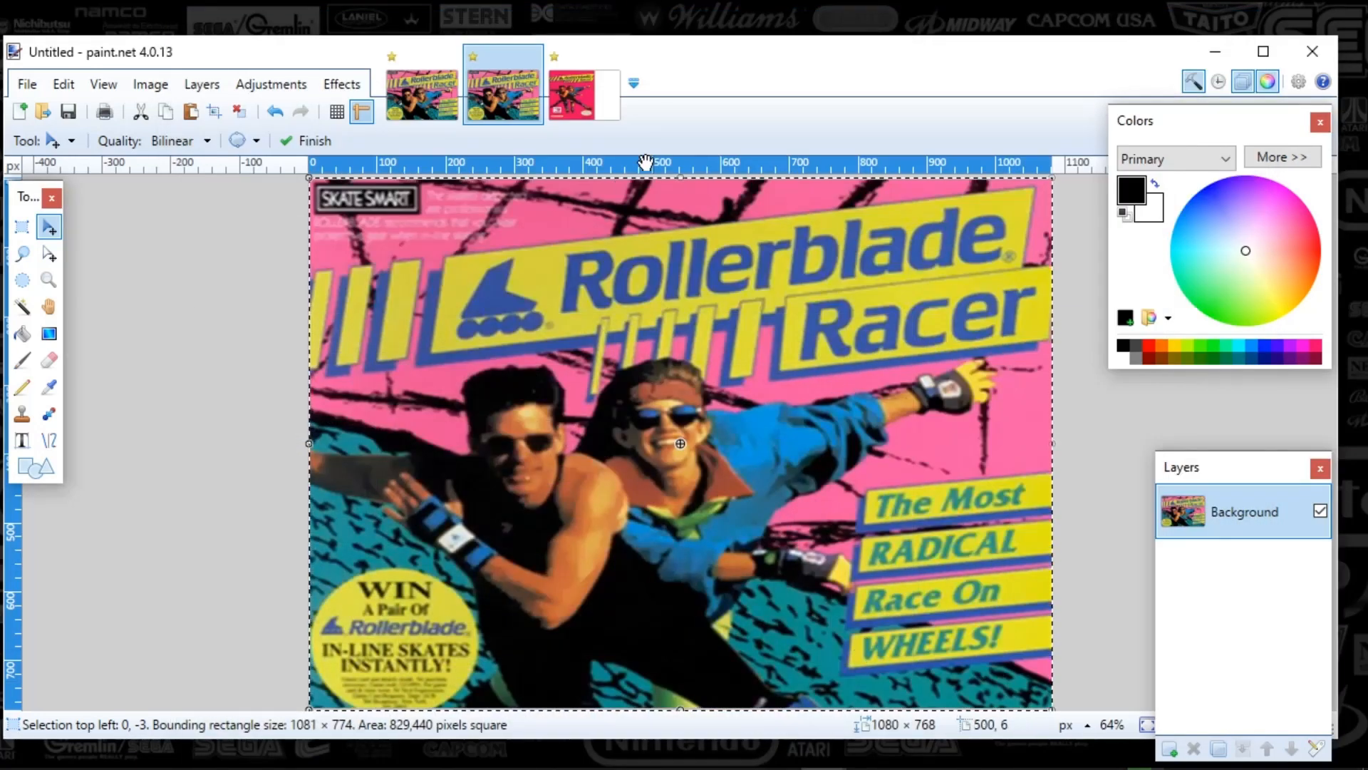
Step: Compare the close-up Rollerblade Racer cover with the full pink cover among the open images
{"action": "left_click", "coordinate": [572, 108]}
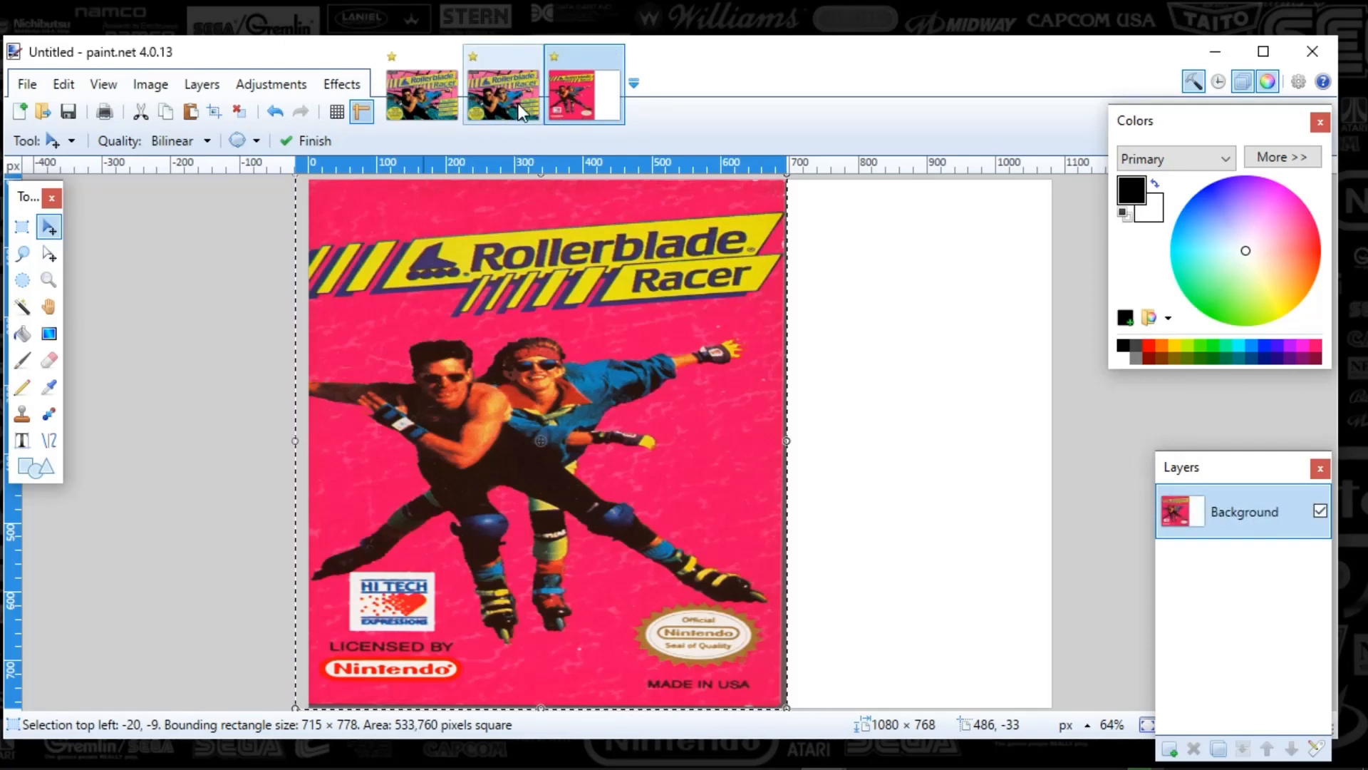
{"action": "left_click", "coordinate": [502, 107]}
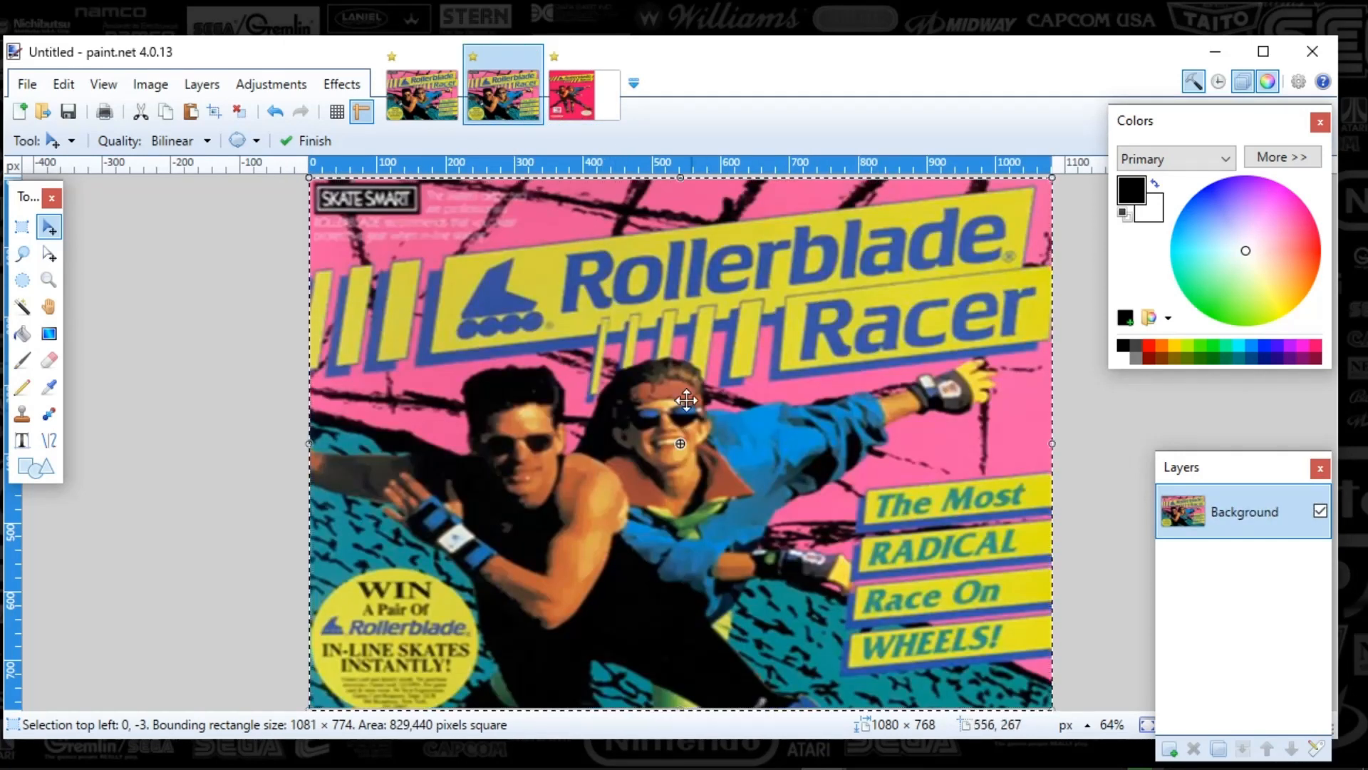
{"action": "left_click", "coordinate": [567, 110]}
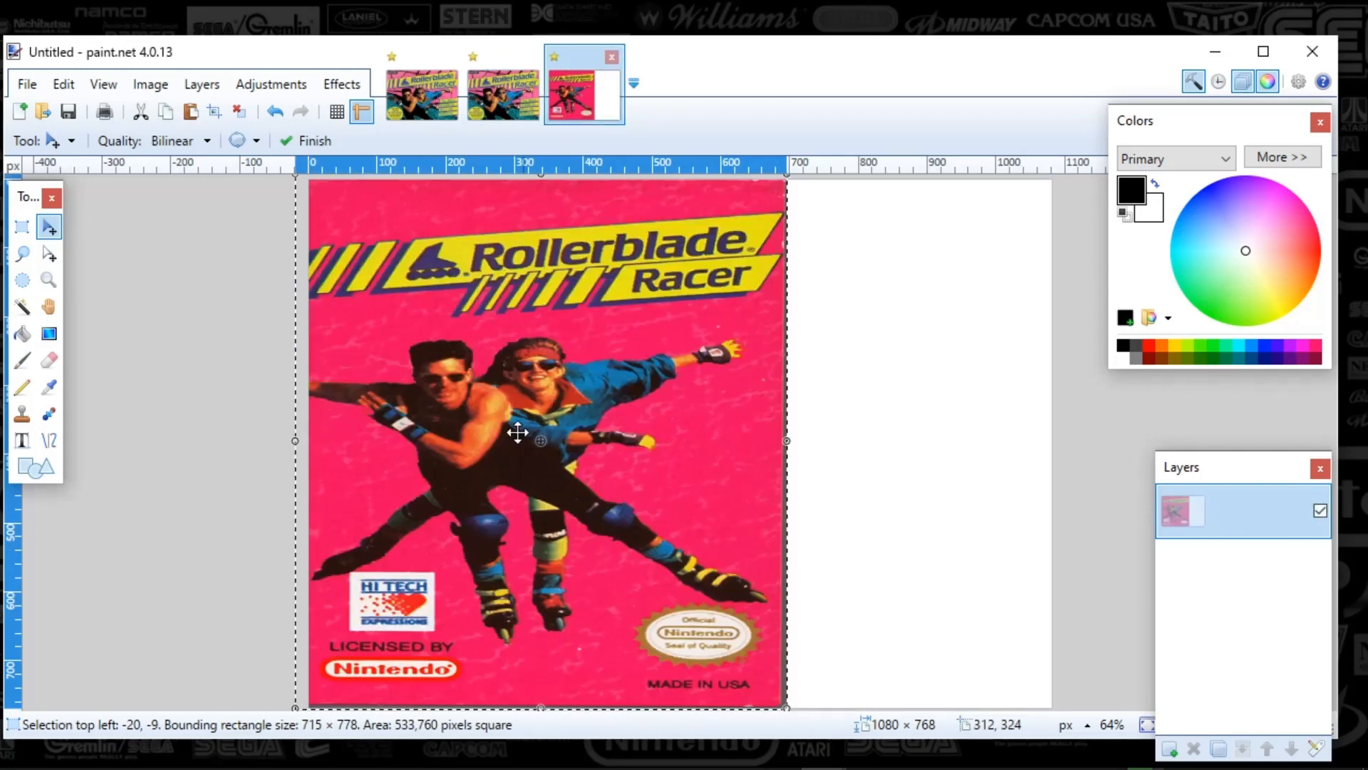
{"action": "left_click", "coordinate": [530, 46]}
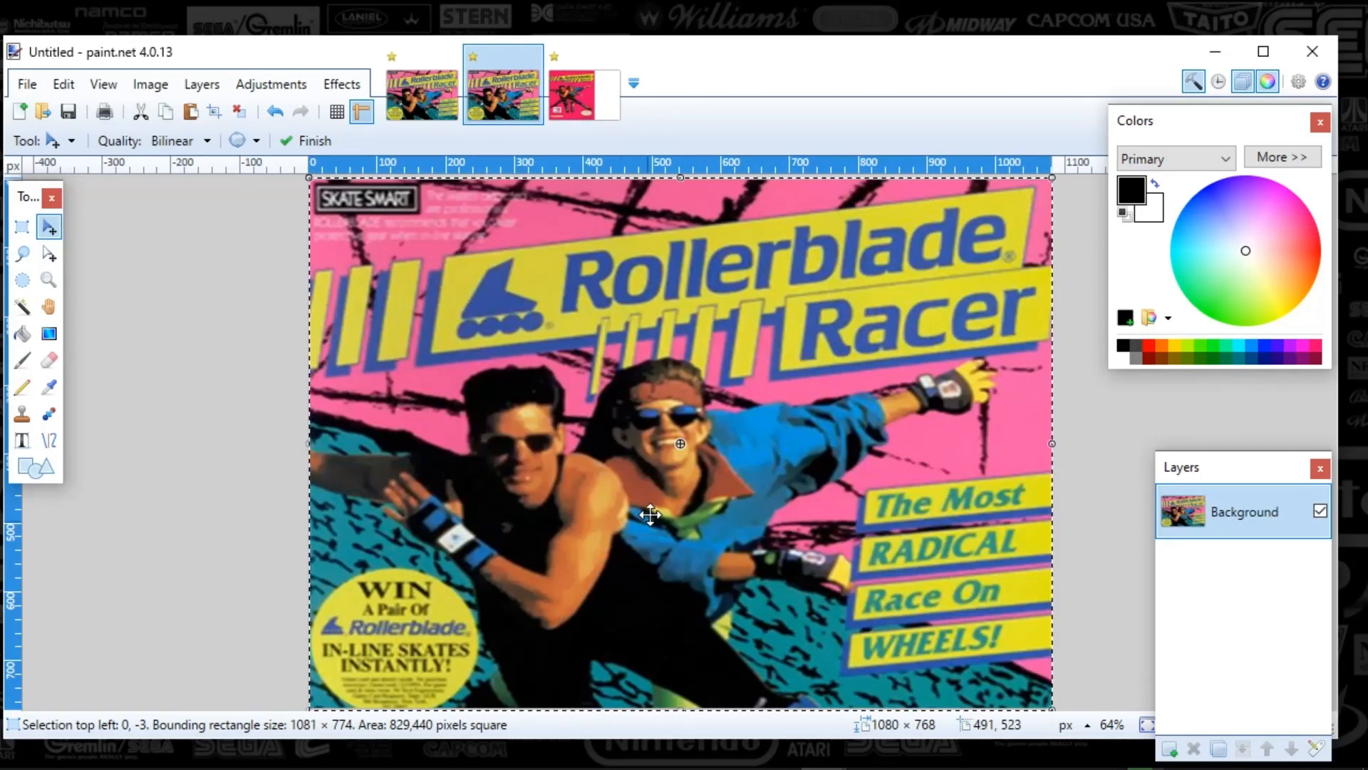
{"action": "left_click", "coordinate": [561, 97]}
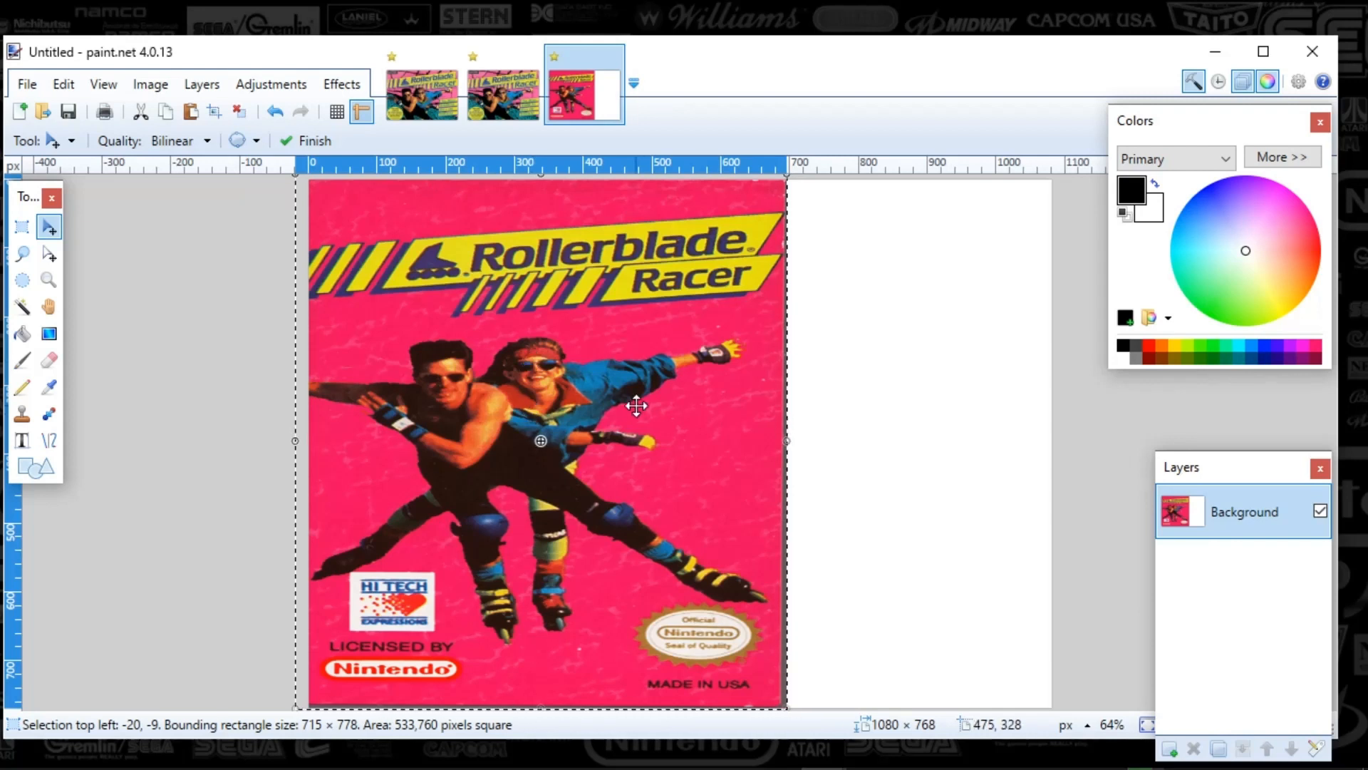
Step: Review the canvas size settings of the pink cover image without changing them
{"action": "left_click", "coordinate": [242, 87]}
{"action": "mouse_move", "coordinate": [208, 66]}
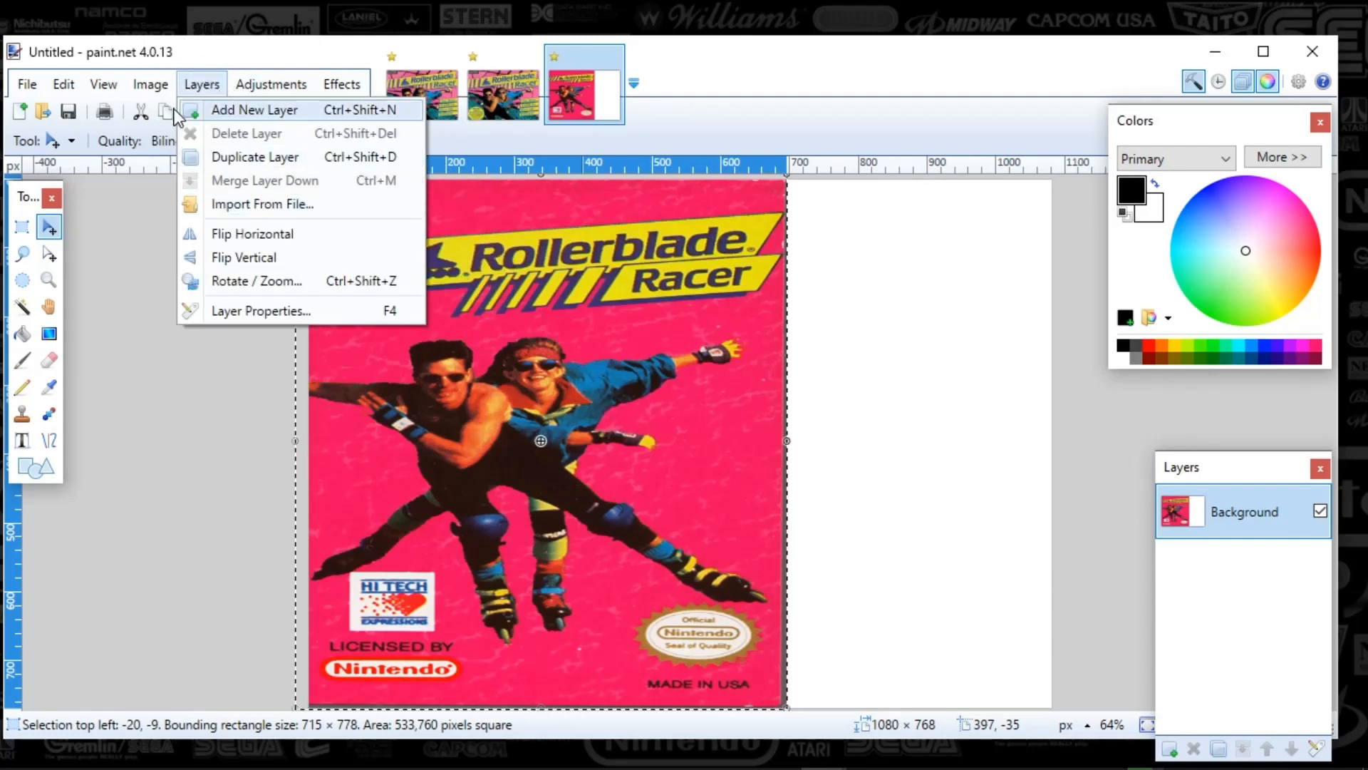
{"action": "mouse_move", "coordinate": [155, 87]}
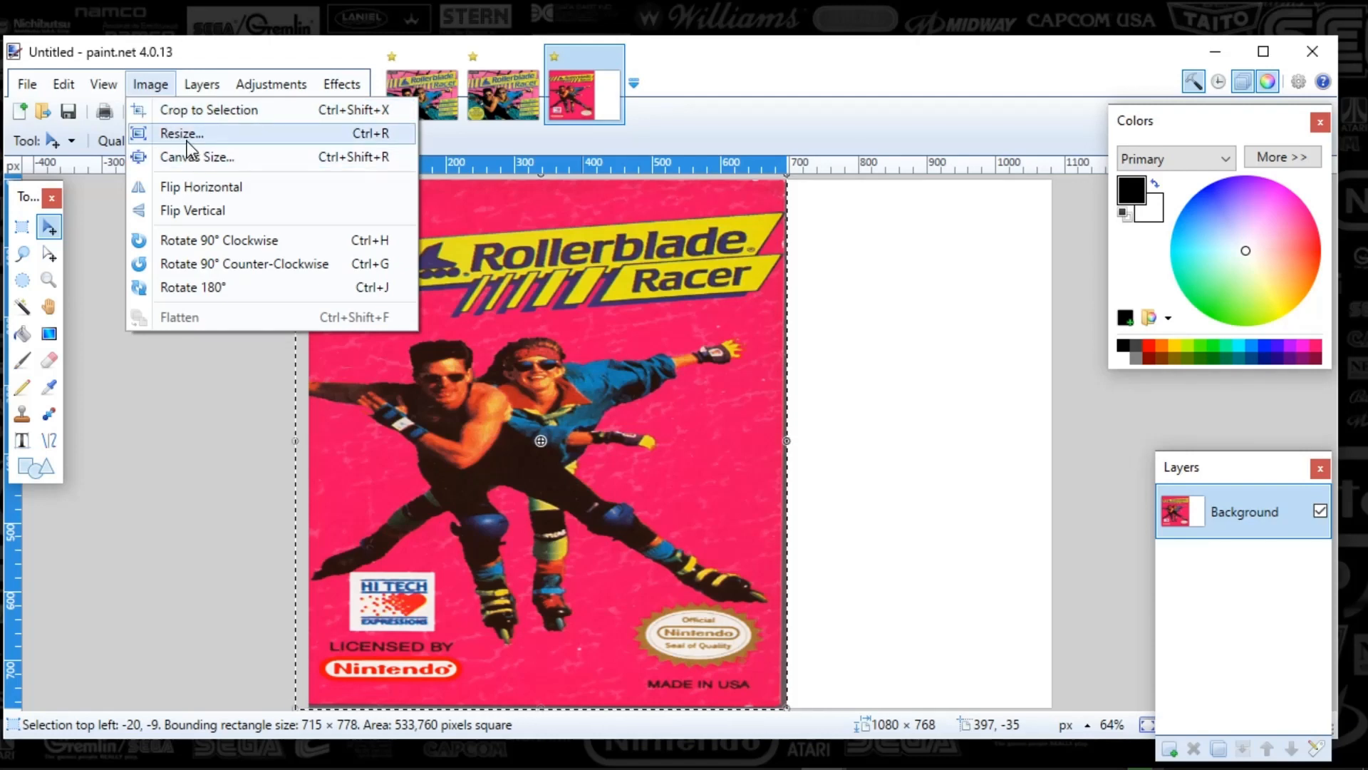
{"action": "left_click", "coordinate": [199, 158]}
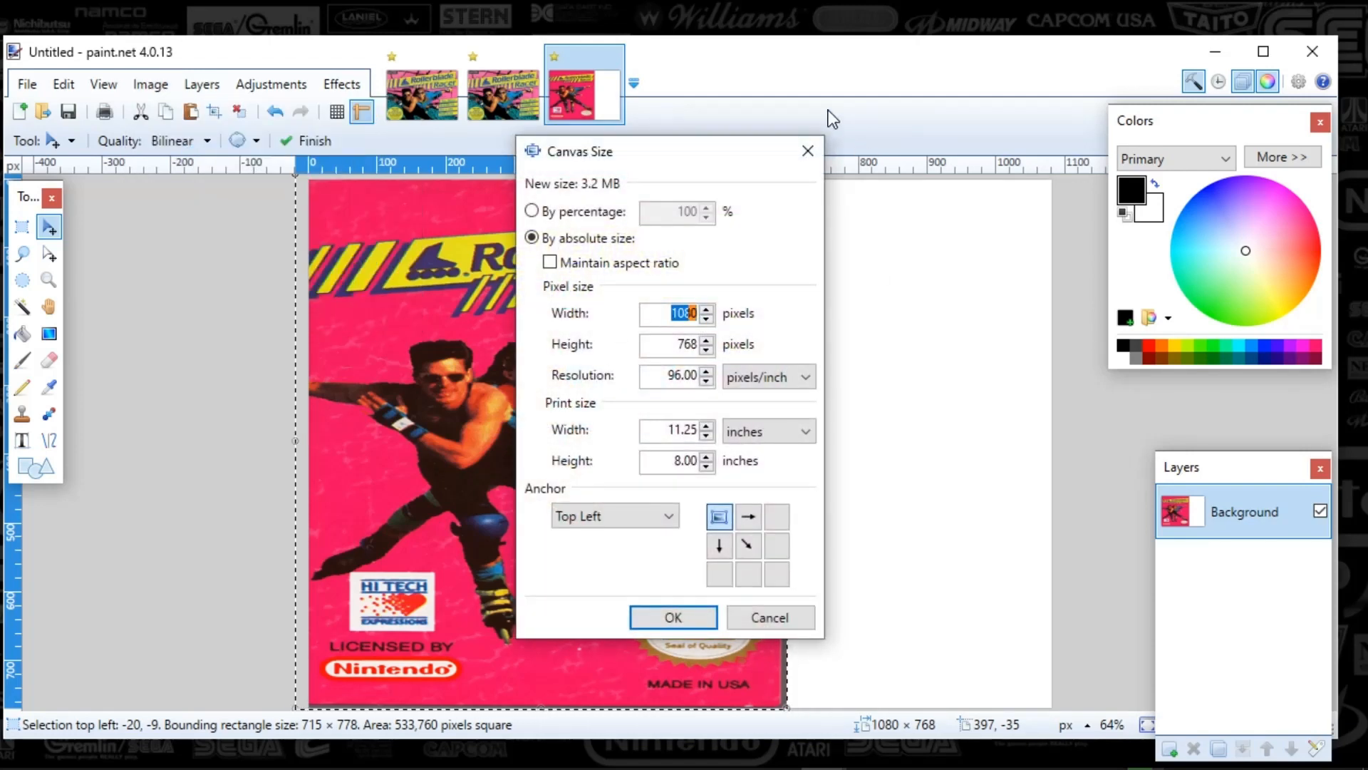
{"action": "left_click", "coordinate": [807, 151]}
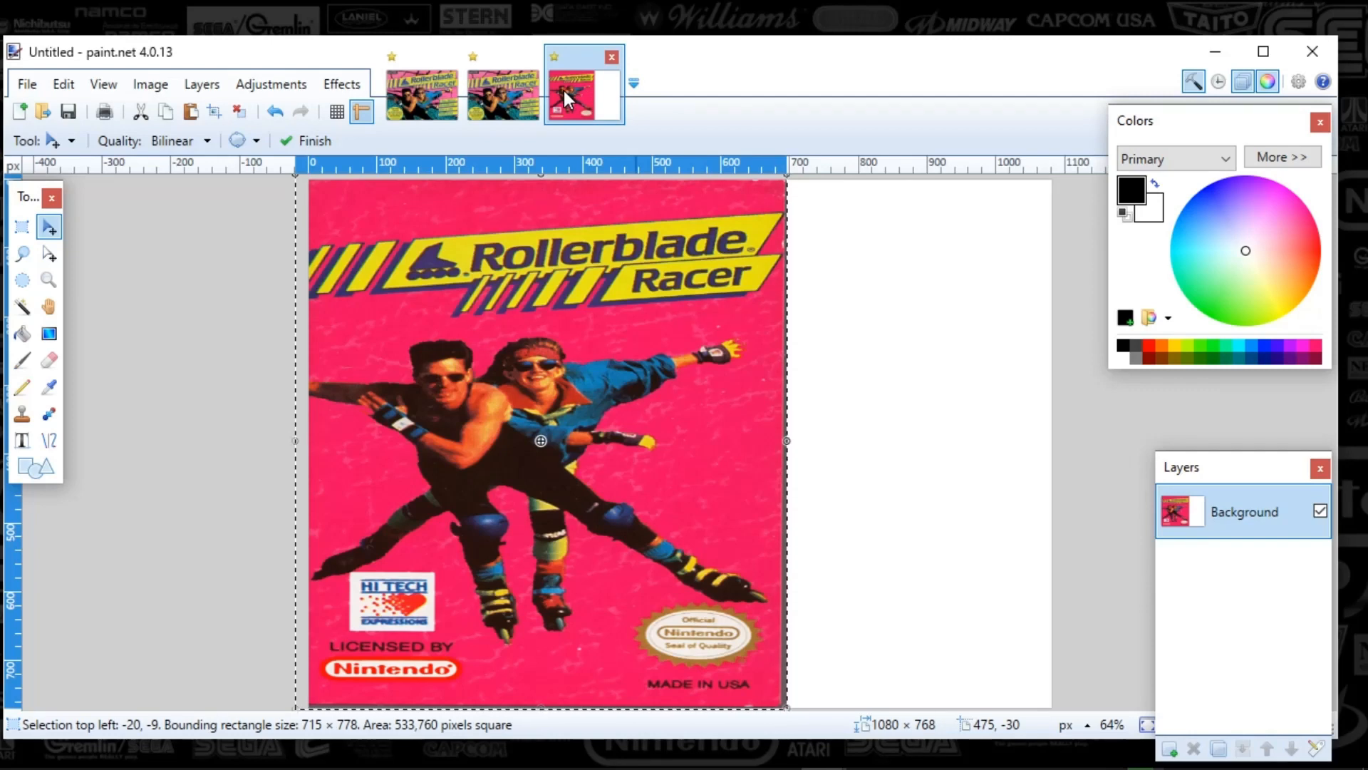
Step: Stretch the selected artwork in the close-up cover image to about 1084 × 777 pixels
{"action": "left_click", "coordinate": [490, 98]}
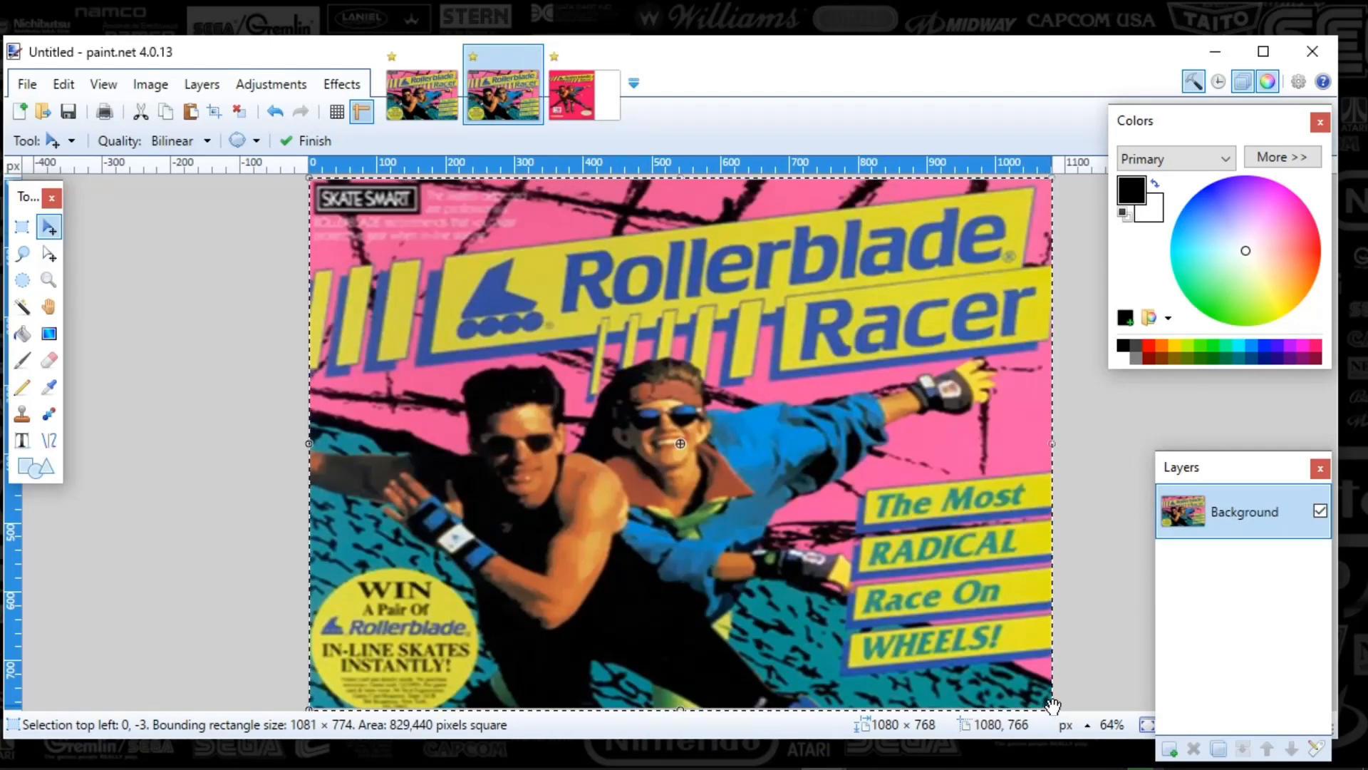
{"action": "mouse_move", "coordinate": [1053, 706]}
{"action": "left_mouse_down"}
{"action": "mouse_move", "coordinate": [1013, 684]}
{"action": "mouse_move", "coordinate": [1055, 710]}
{"action": "left_mouse_up"}
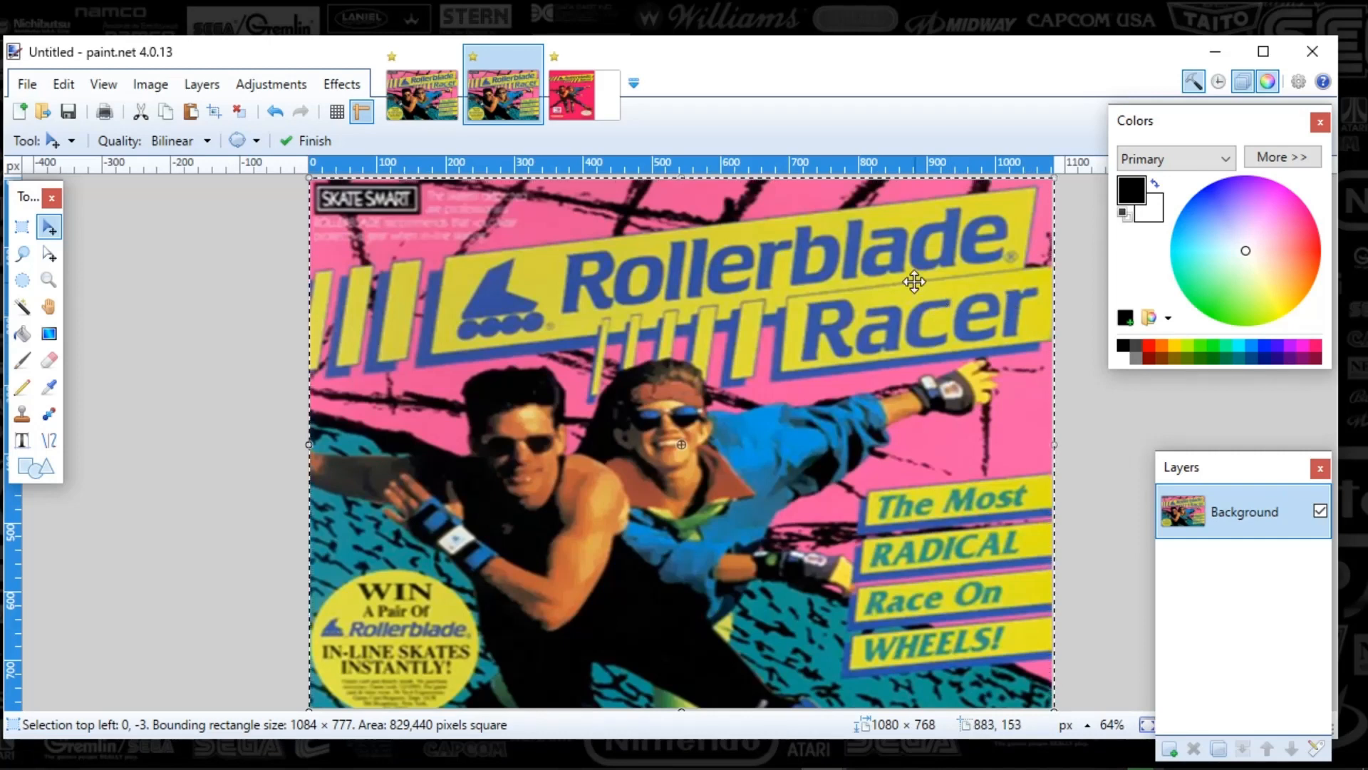
{"action": "left_click", "coordinate": [561, 77]}
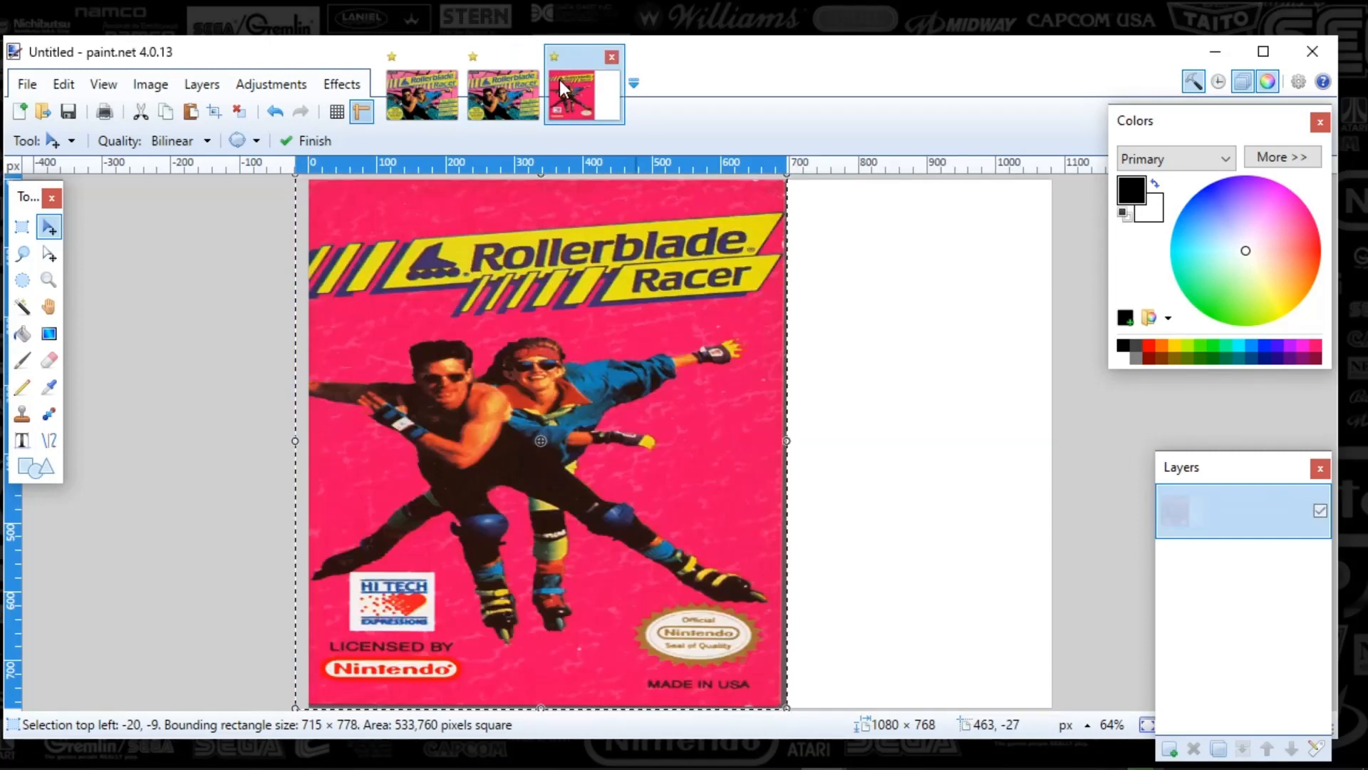
{"action": "left_click", "coordinate": [496, 107]}
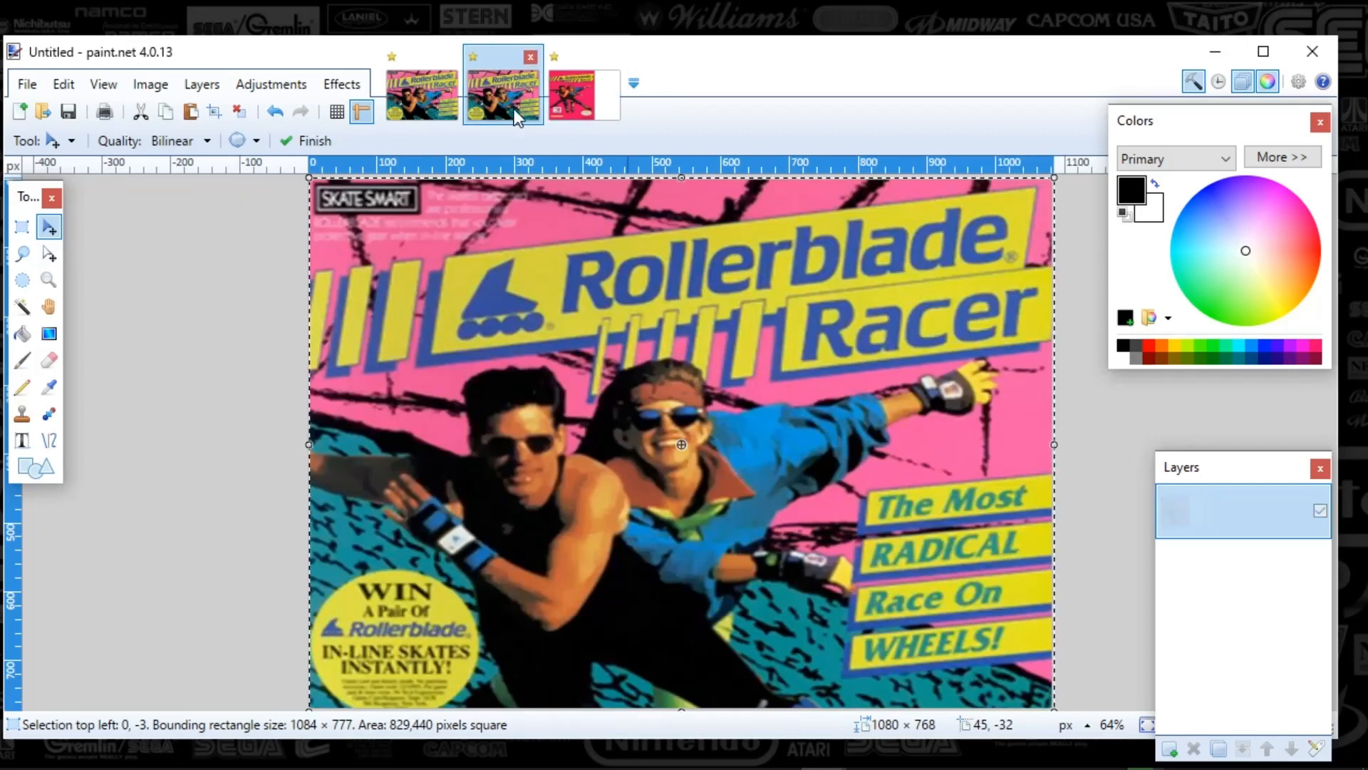
Step: Copy the whole pink cover image into a new 1080 × 768 pixel image
{"action": "left_click", "coordinate": [571, 93]}
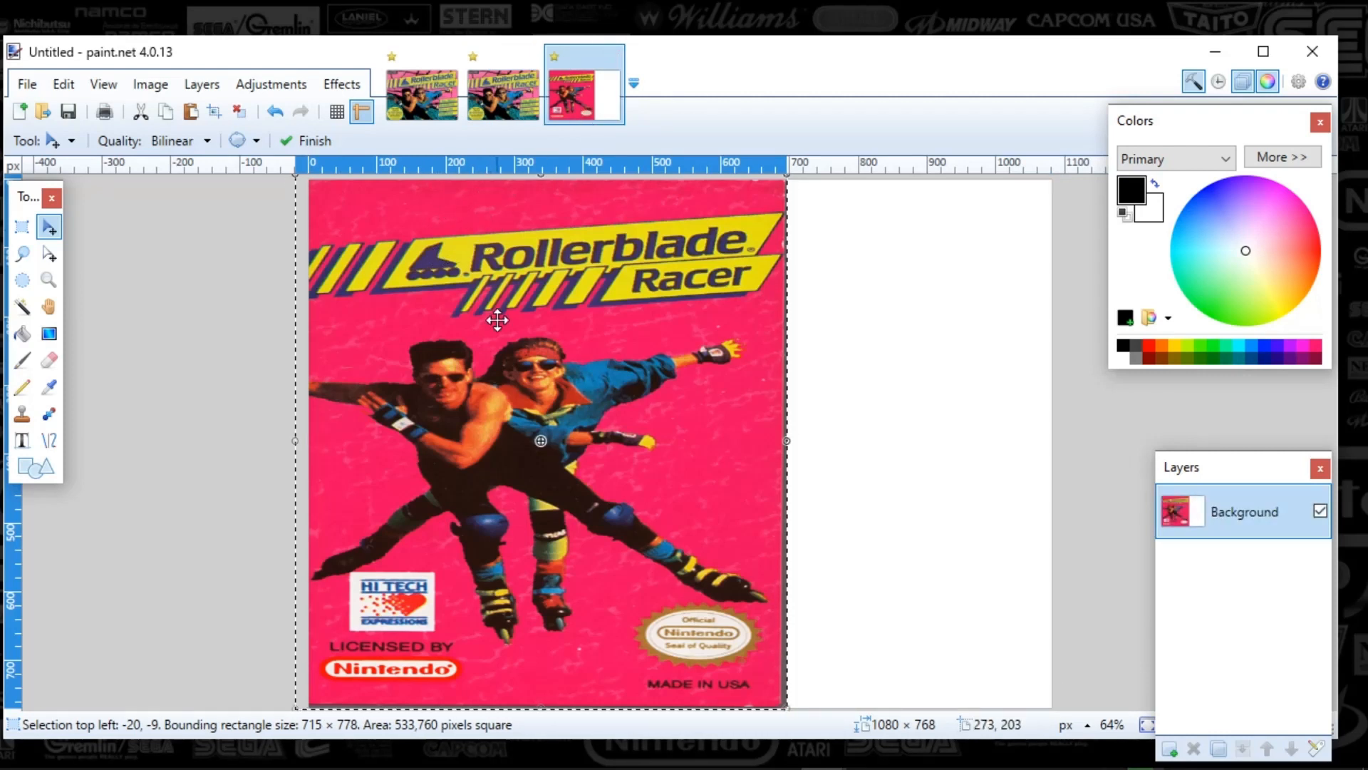
{"action": "key", "text": "ctrl+a"}
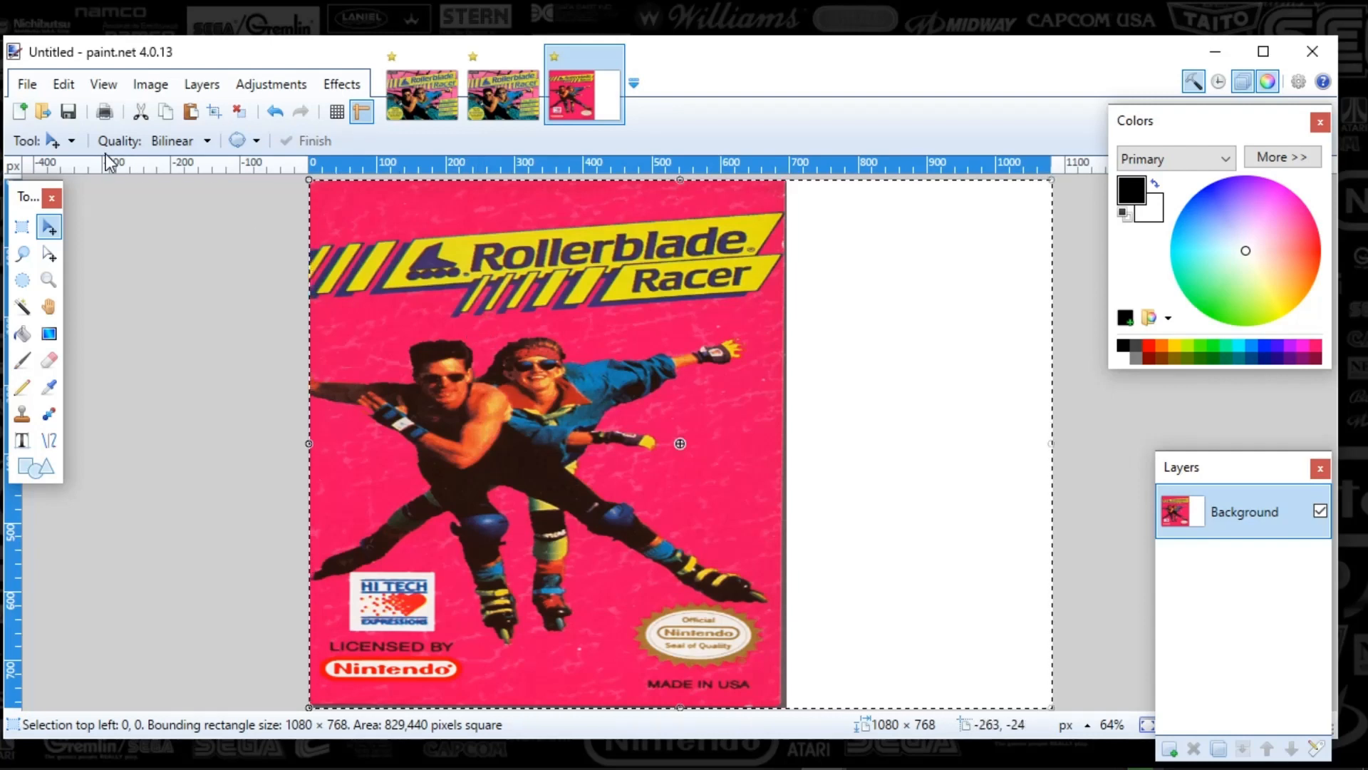
{"action": "left_click", "coordinate": [19, 111]}
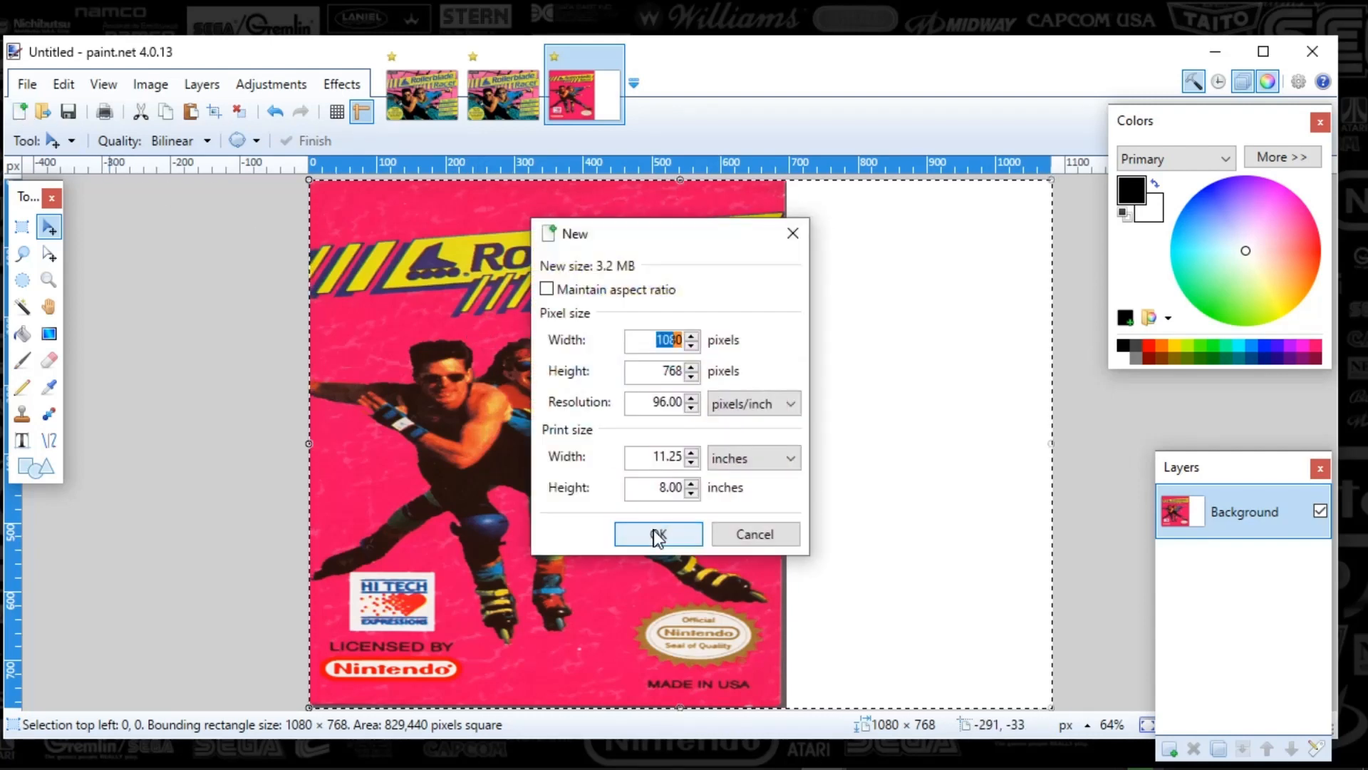
{"action": "left_click", "coordinate": [657, 536]}
{"action": "key", "text": "ctrl+v"}
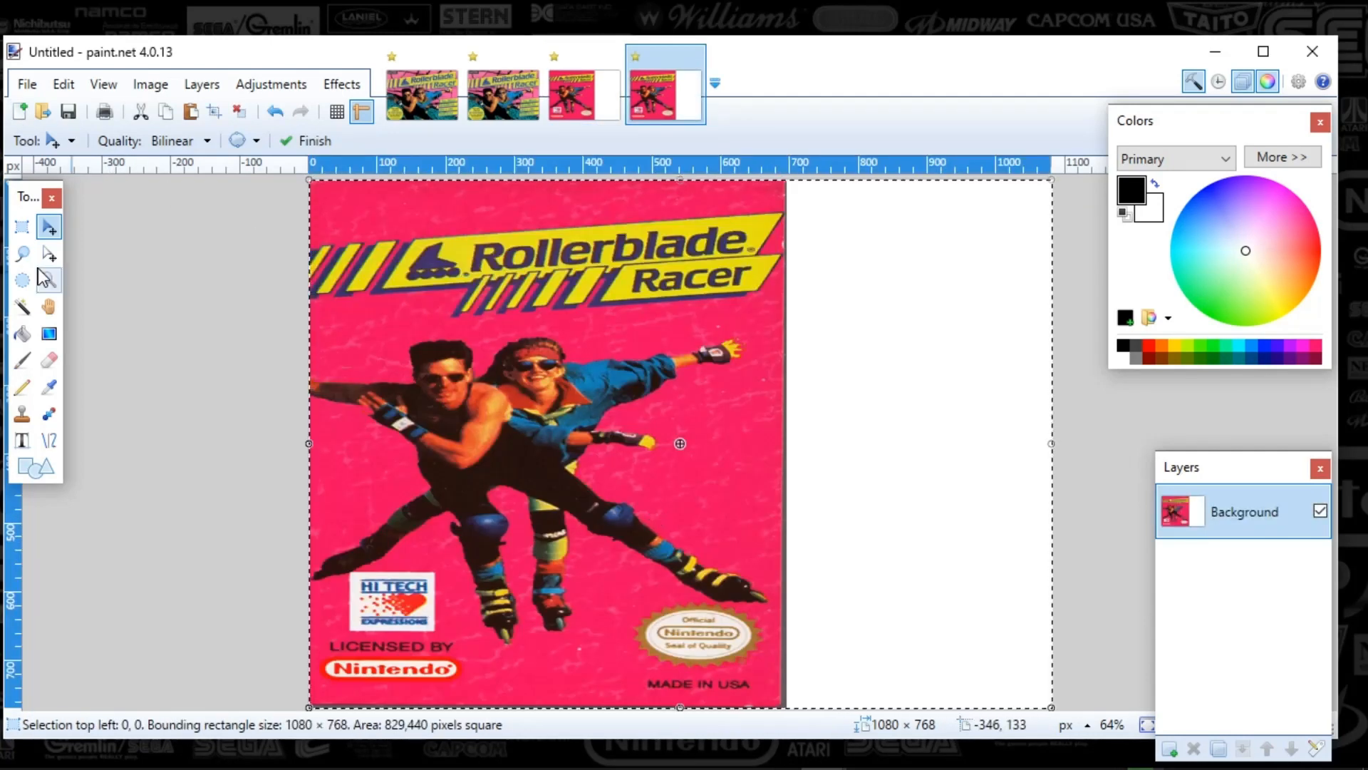
Step: Remove the pink background and the leftover pink patch beside the logo using the Magic Wand
{"action": "left_click", "coordinate": [21, 307]}
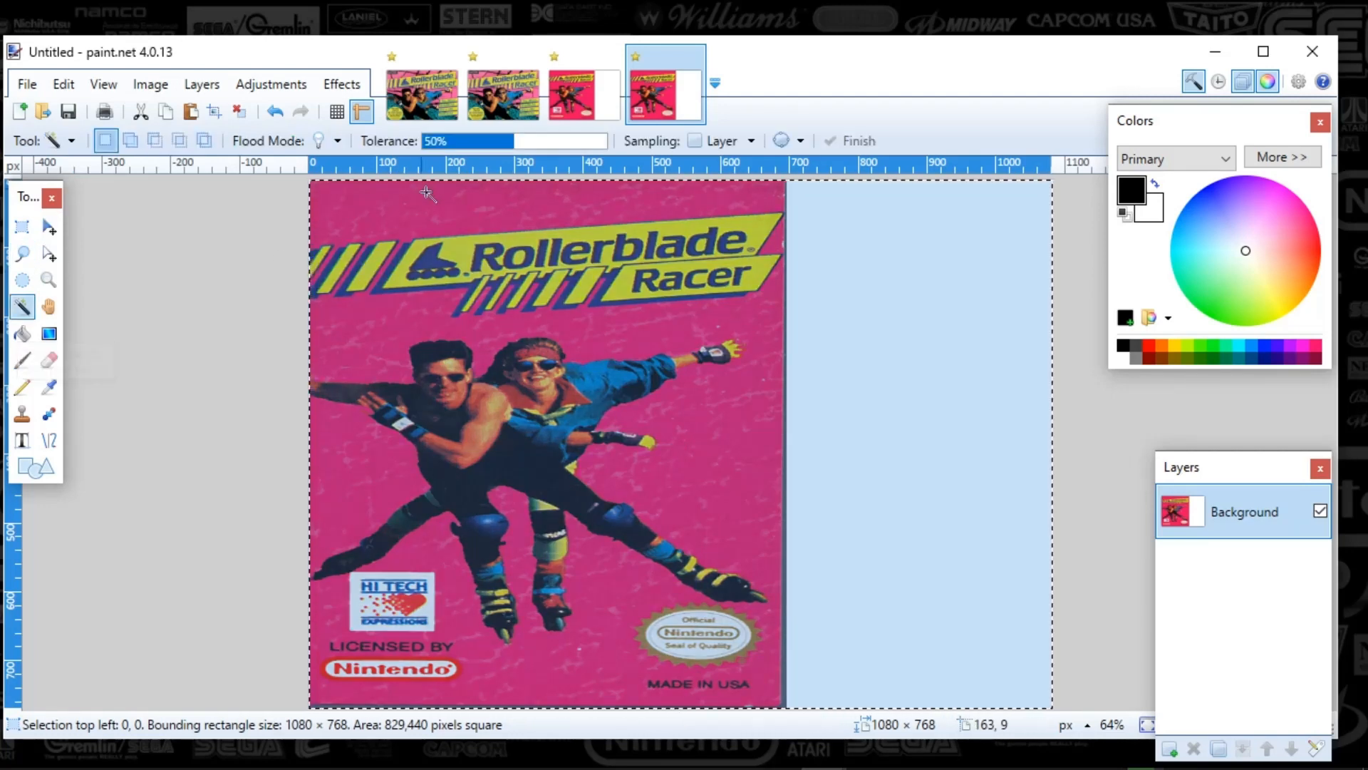
{"action": "left_click", "coordinate": [431, 198]}
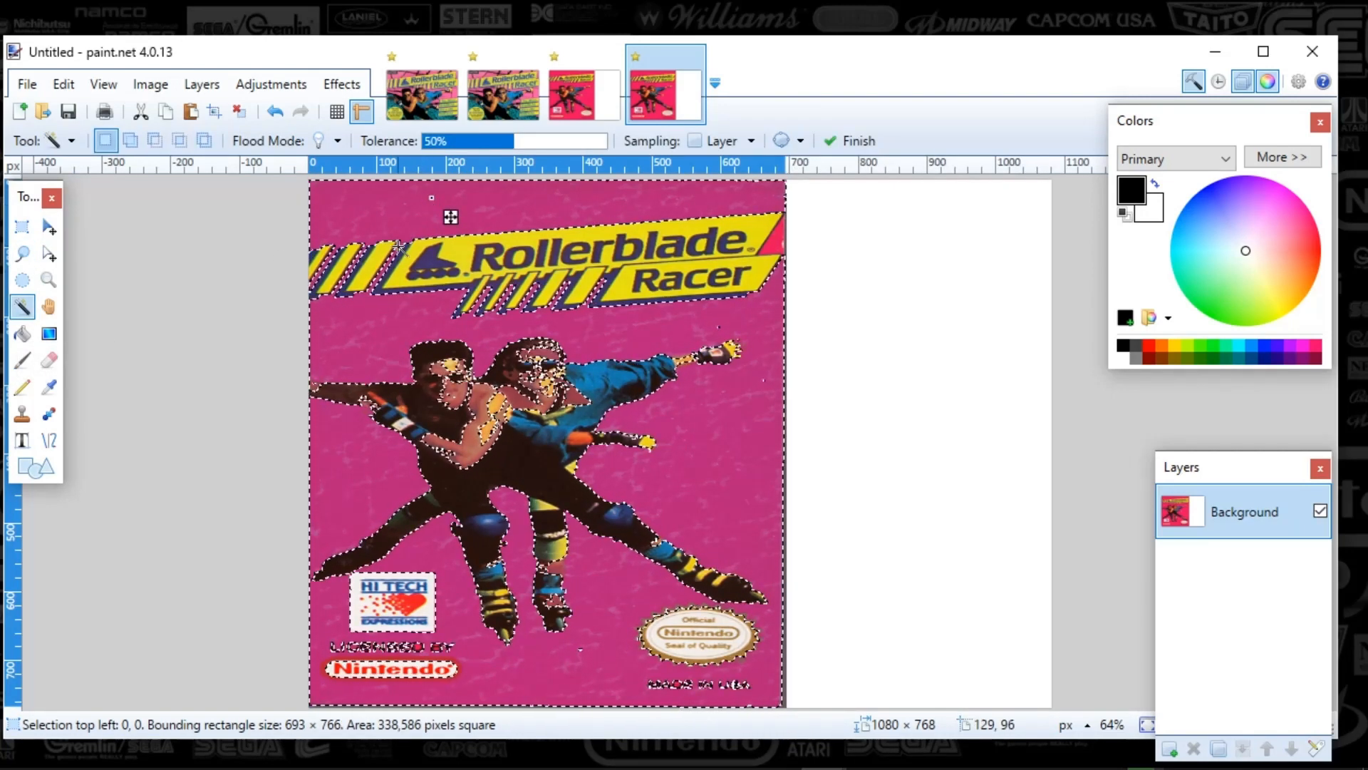
{"action": "key", "text": "Delete"}
{"action": "key", "text": "ctrl+d"}
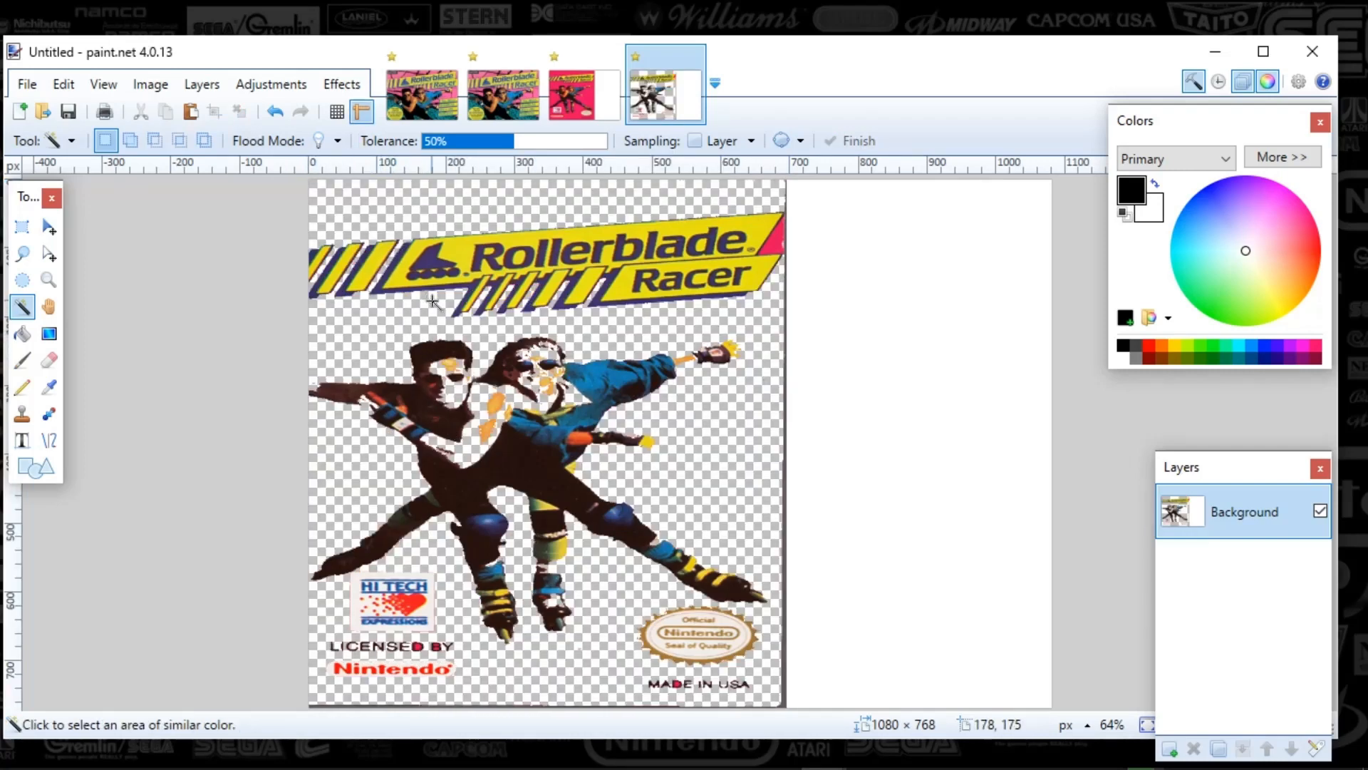
{"action": "left_click", "coordinate": [767, 248]}
{"action": "key", "text": "Delete"}
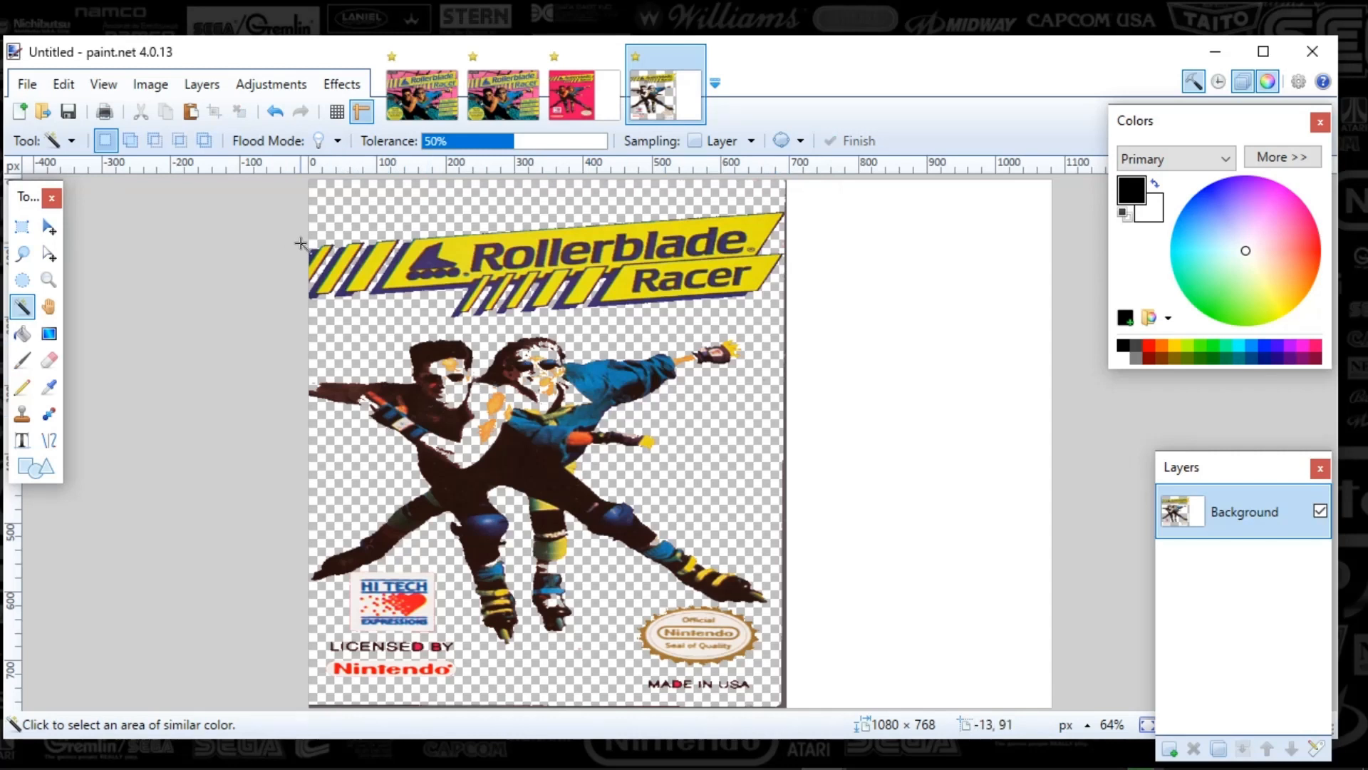
Step: Cut the Rollerblade Racer logo out of the cover with a rectangular selection of about 691 × 170 pixels
{"action": "left_click", "coordinate": [22, 227]}
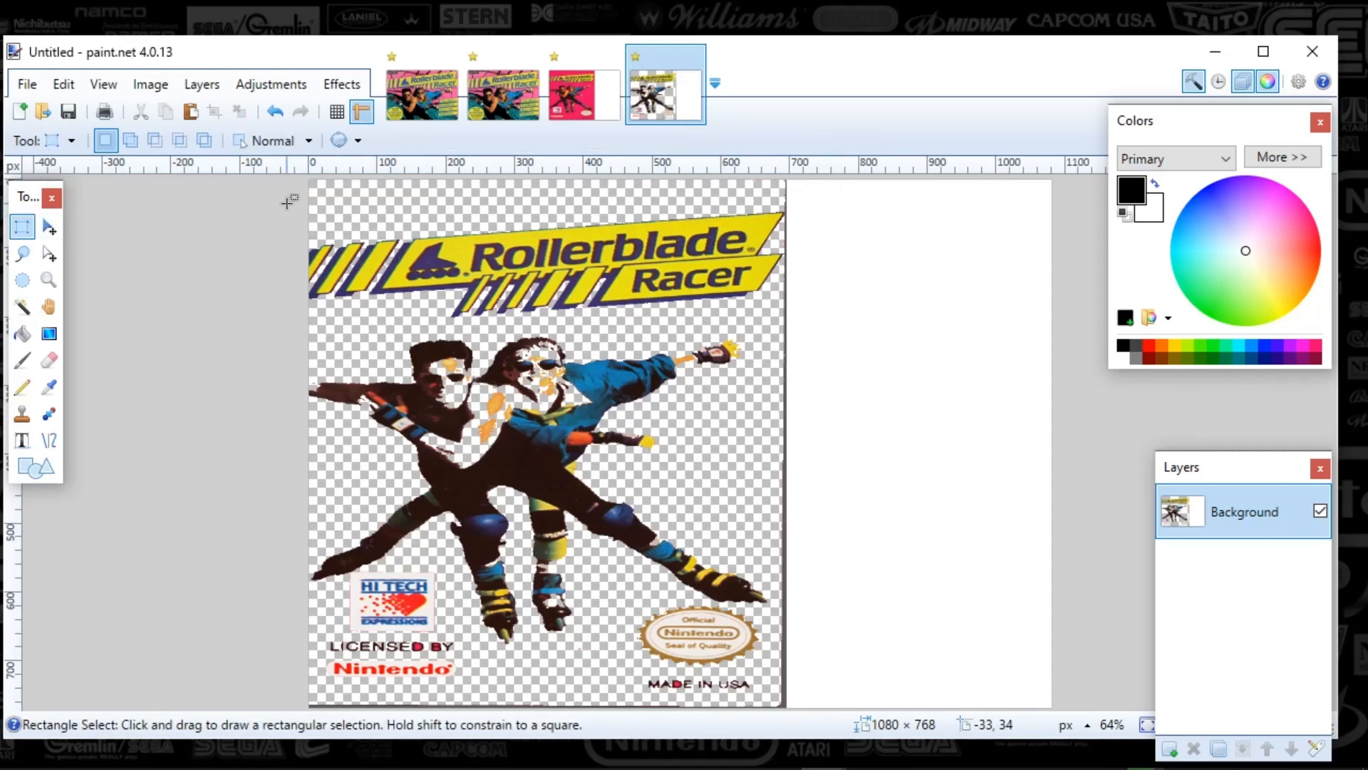
{"action": "mouse_move", "coordinate": [281, 200]}
{"action": "left_mouse_down"}
{"action": "mouse_move", "coordinate": [708, 307]}
{"action": "mouse_move", "coordinate": [787, 306]}
{"action": "mouse_move", "coordinate": [669, 233]}
{"action": "mouse_move", "coordinate": [291, 205]}
{"action": "left_mouse_up"}
{"action": "left_click", "coordinate": [781, 315]}
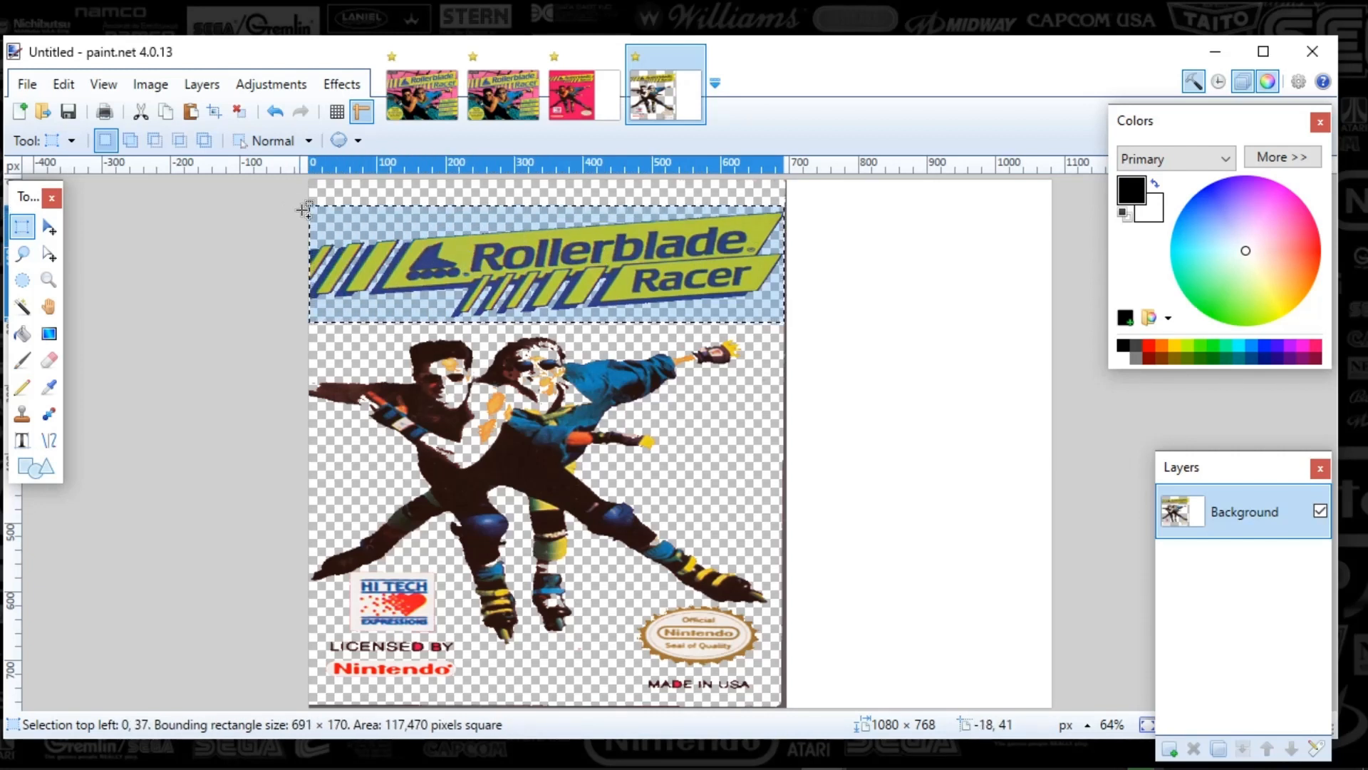
{"action": "key", "text": "Delete"}
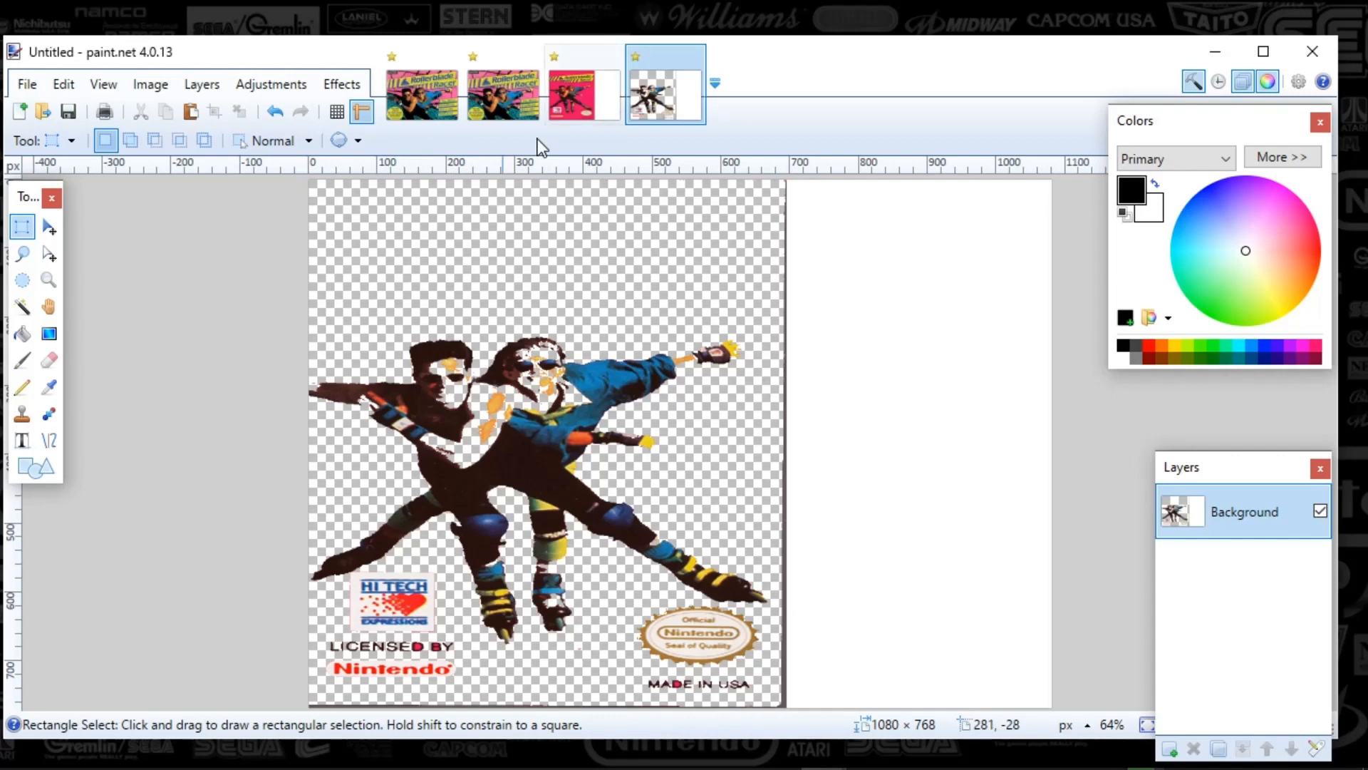
Step: Paste the cut logo into a new 691 × 170 pixel image
{"action": "left_click", "coordinate": [19, 112]}
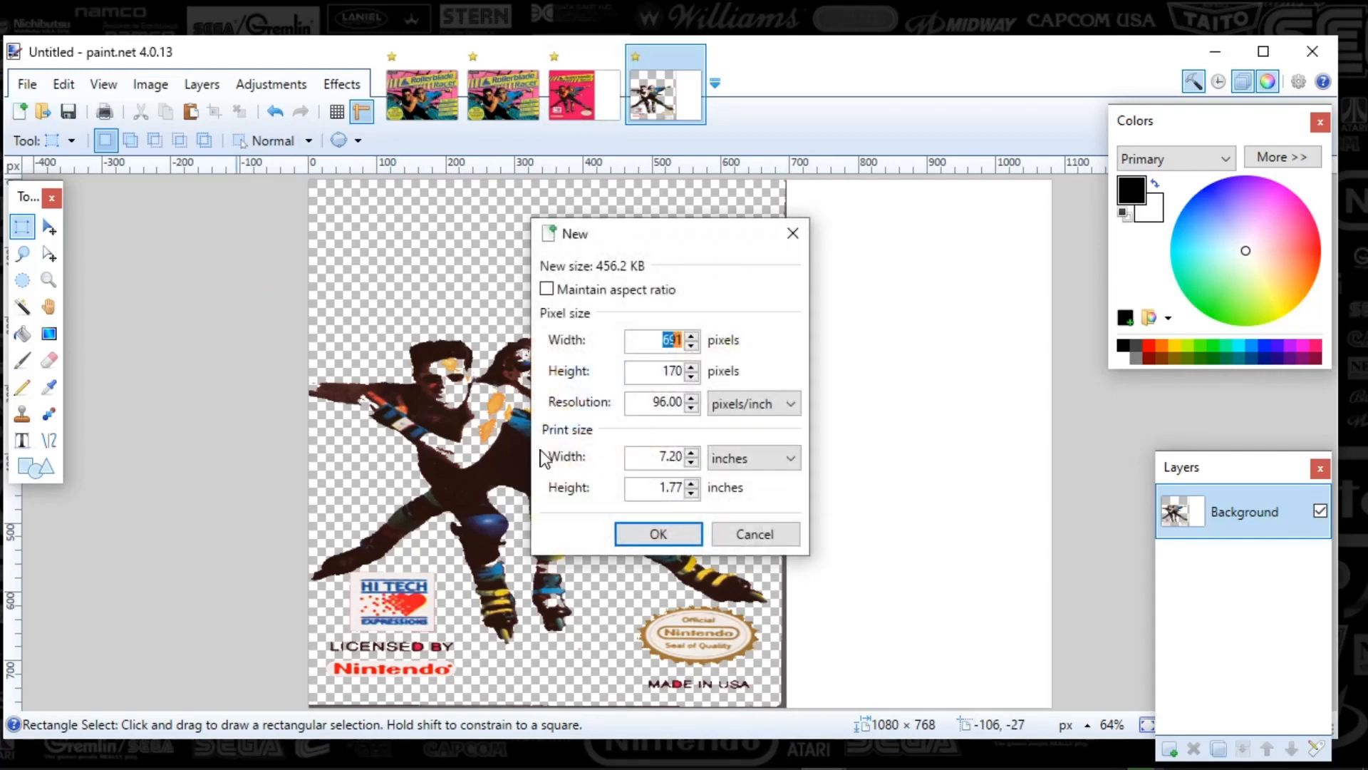
{"action": "left_click", "coordinate": [670, 541]}
{"action": "key", "text": "ctrl+v"}
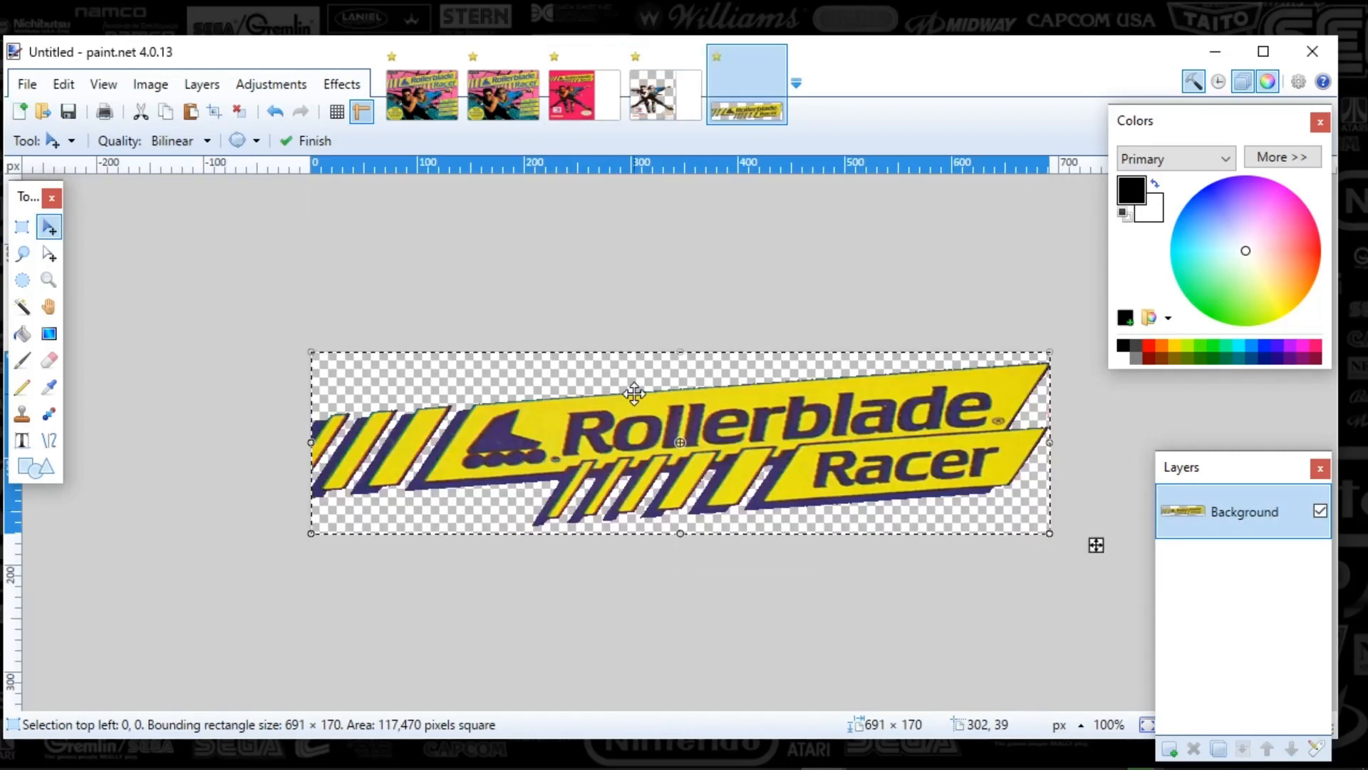
Step: Enlarge the logo image's canvas to 1084 × 768 pixels, anchored at its top left
{"action": "left_click", "coordinate": [150, 84]}
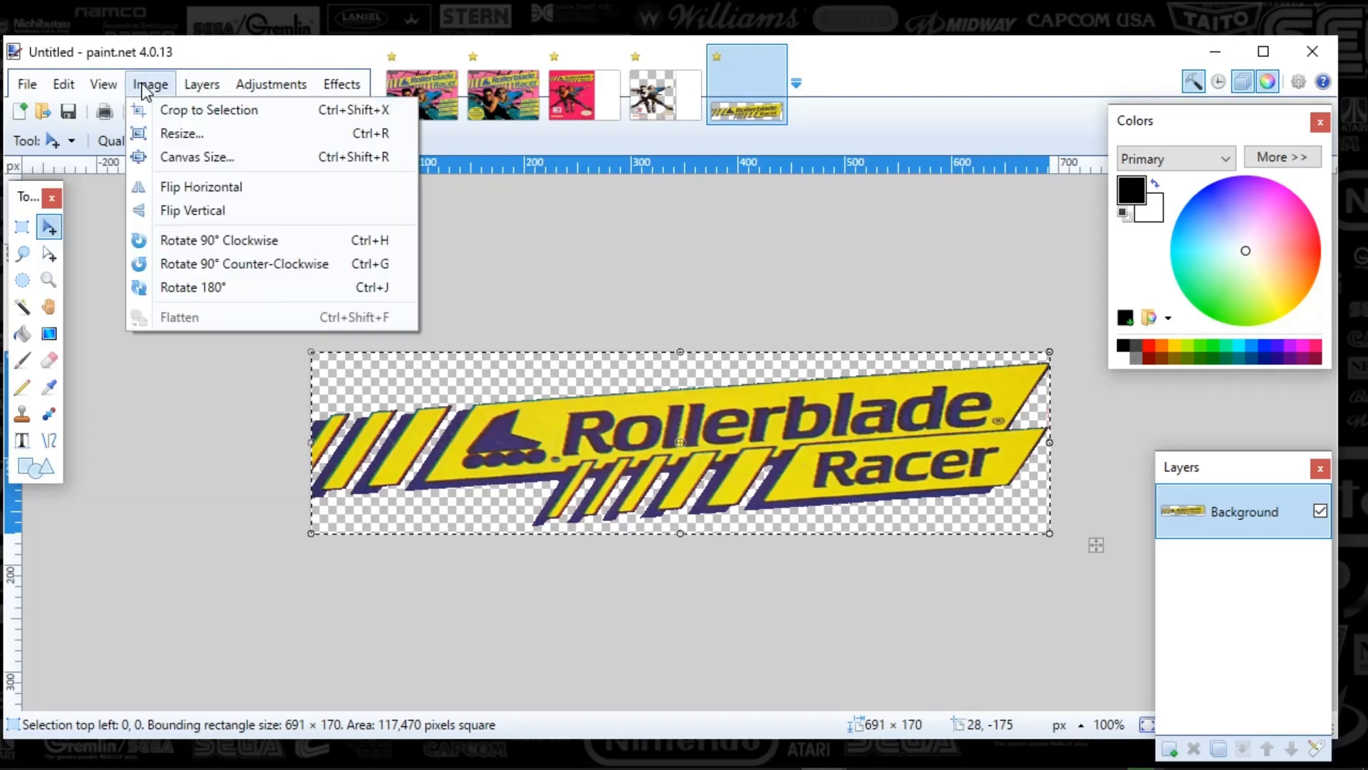
{"action": "left_click", "coordinate": [189, 155]}
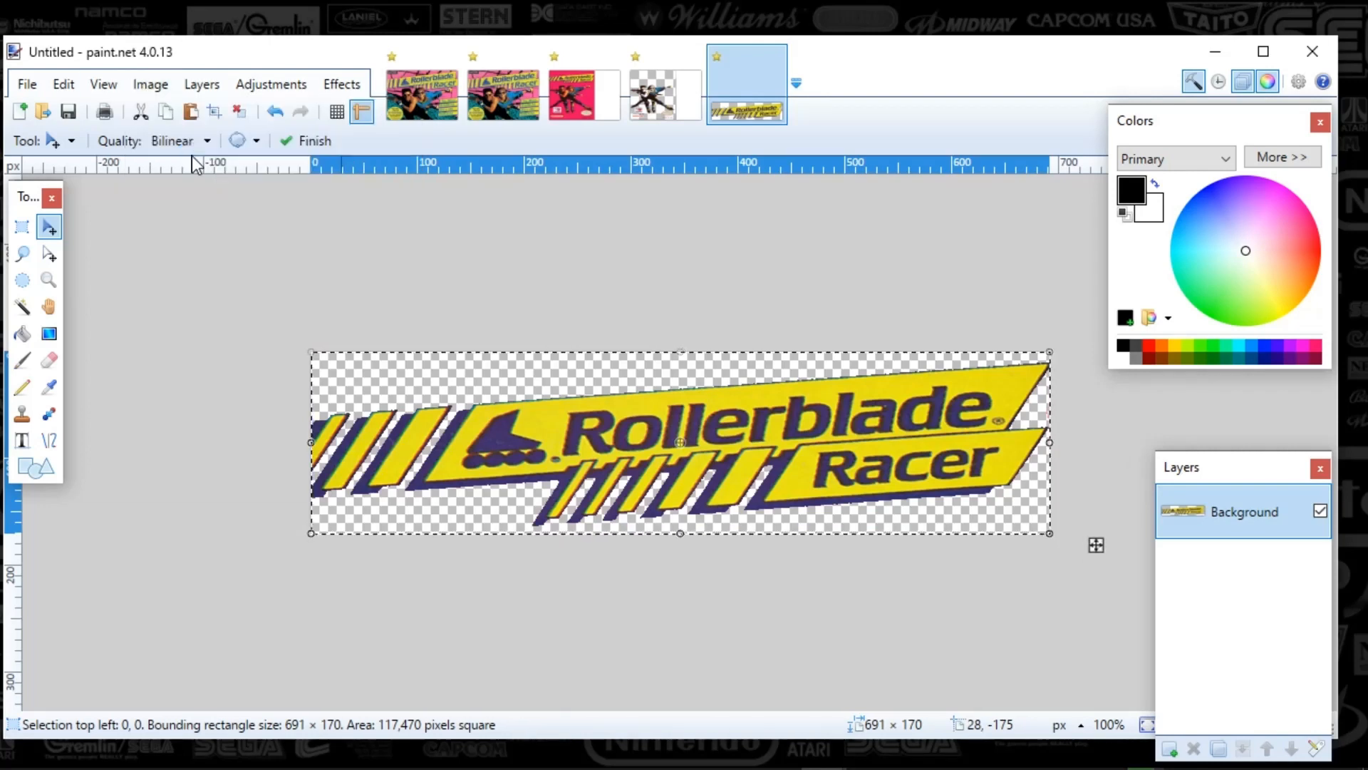
{"action": "type", "text": "10"}
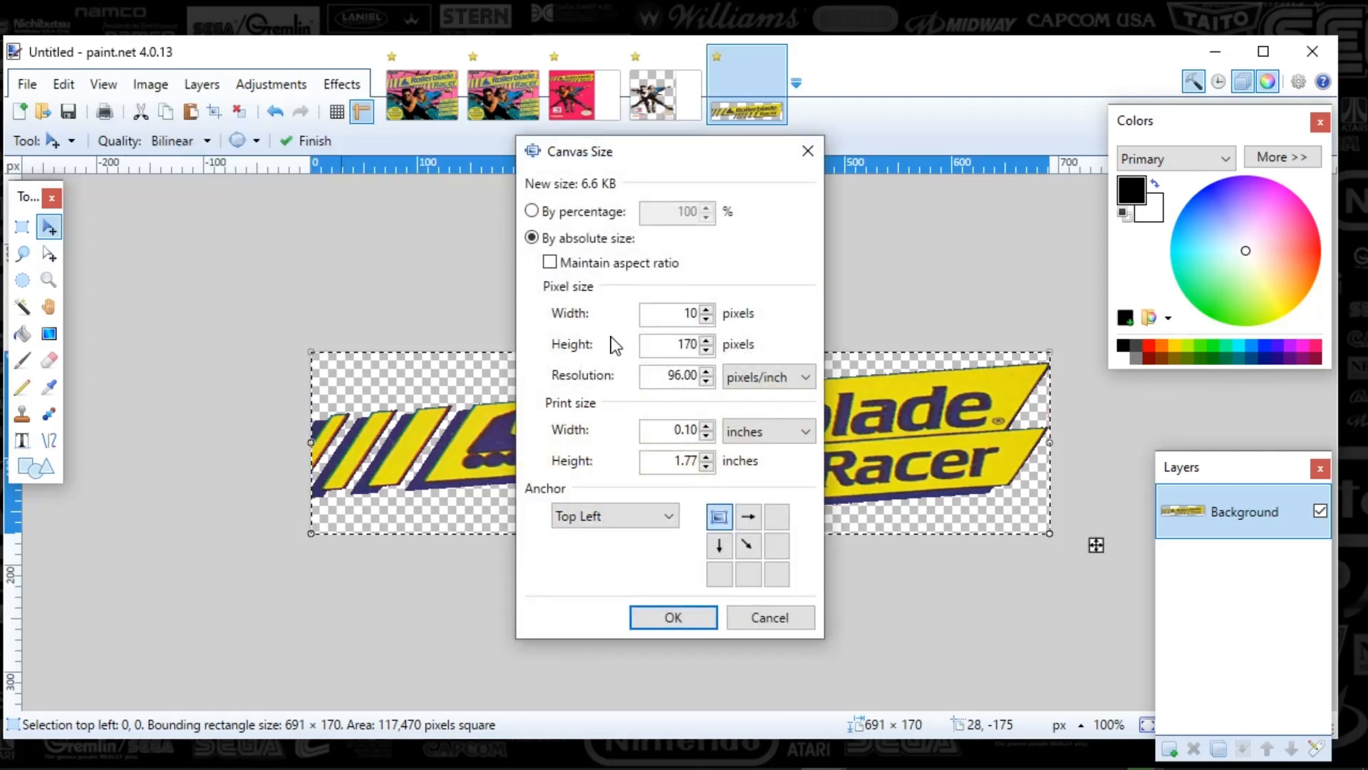
{"action": "type", "text": "84"}
{"action": "key", "text": "Tab"}
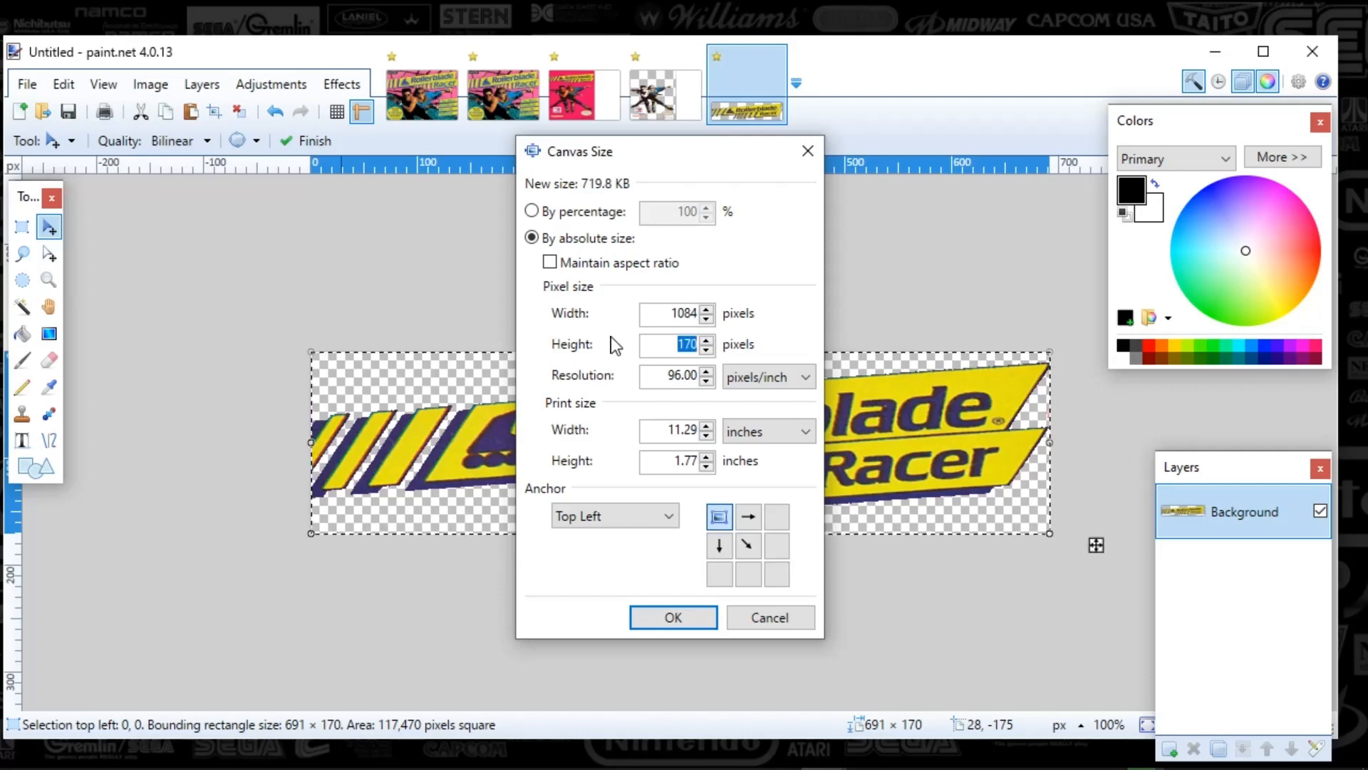
{"action": "type", "text": "768"}
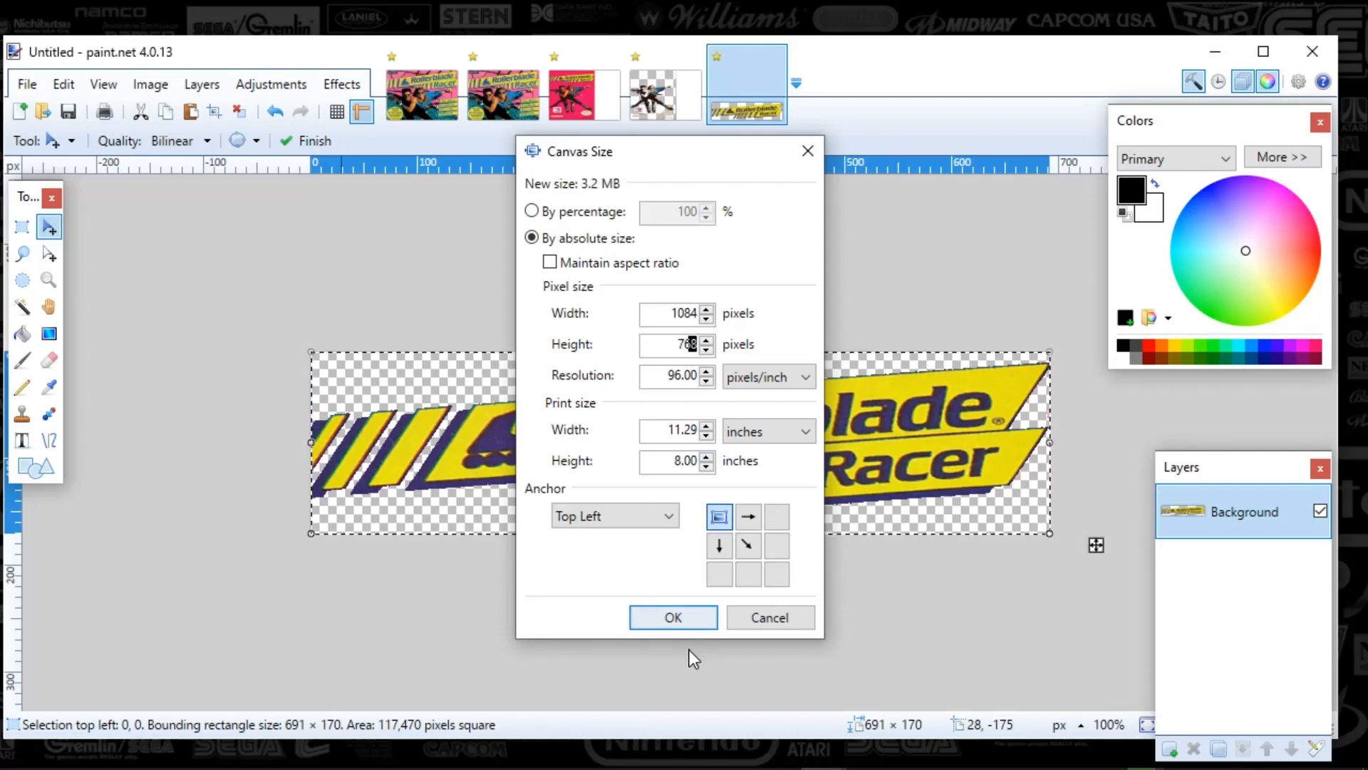
{"action": "left_click", "coordinate": [677, 616]}
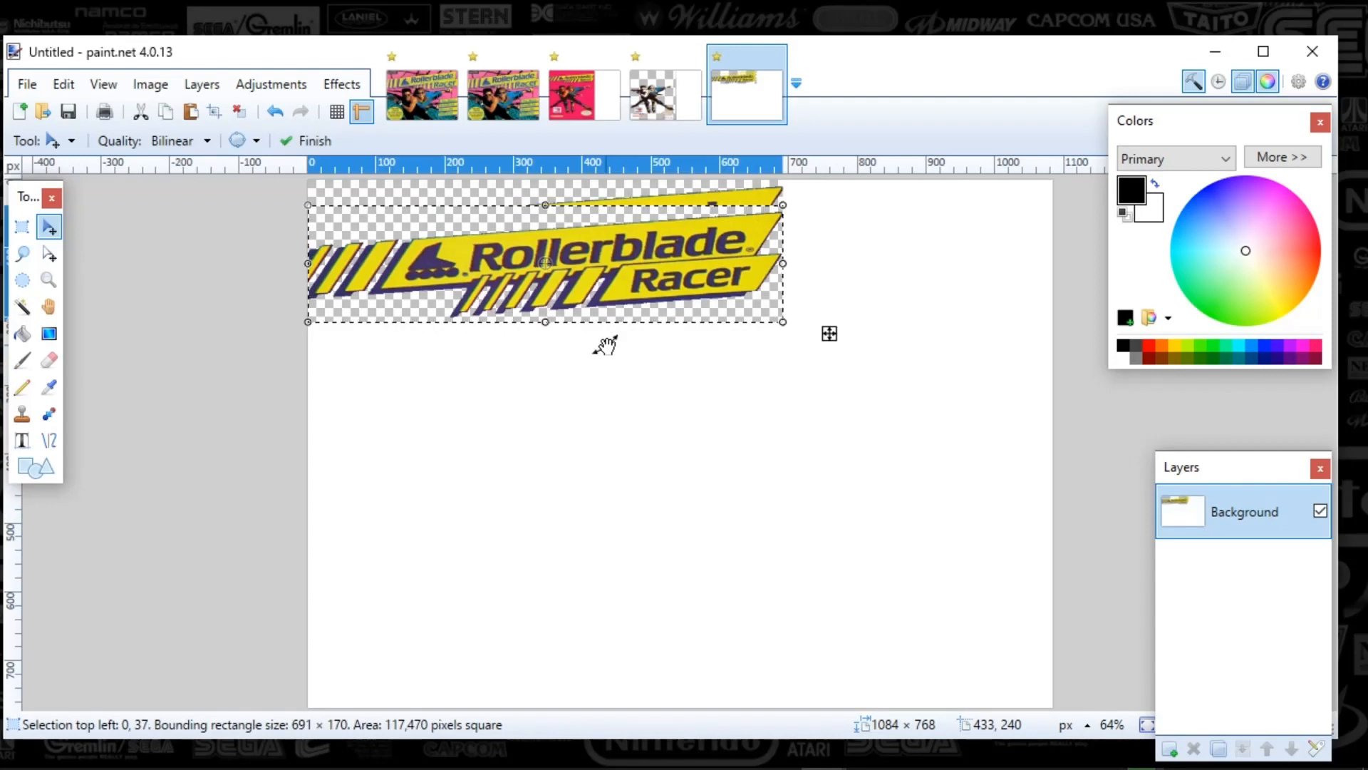
Step: Clear the canvas to transparency, paste the logo and position it with its top left at about 167, 77, then deselect it
{"action": "key", "text": "ctrl+a"}
{"action": "key", "text": "Delete"}
{"action": "key", "text": "ctrl+v"}
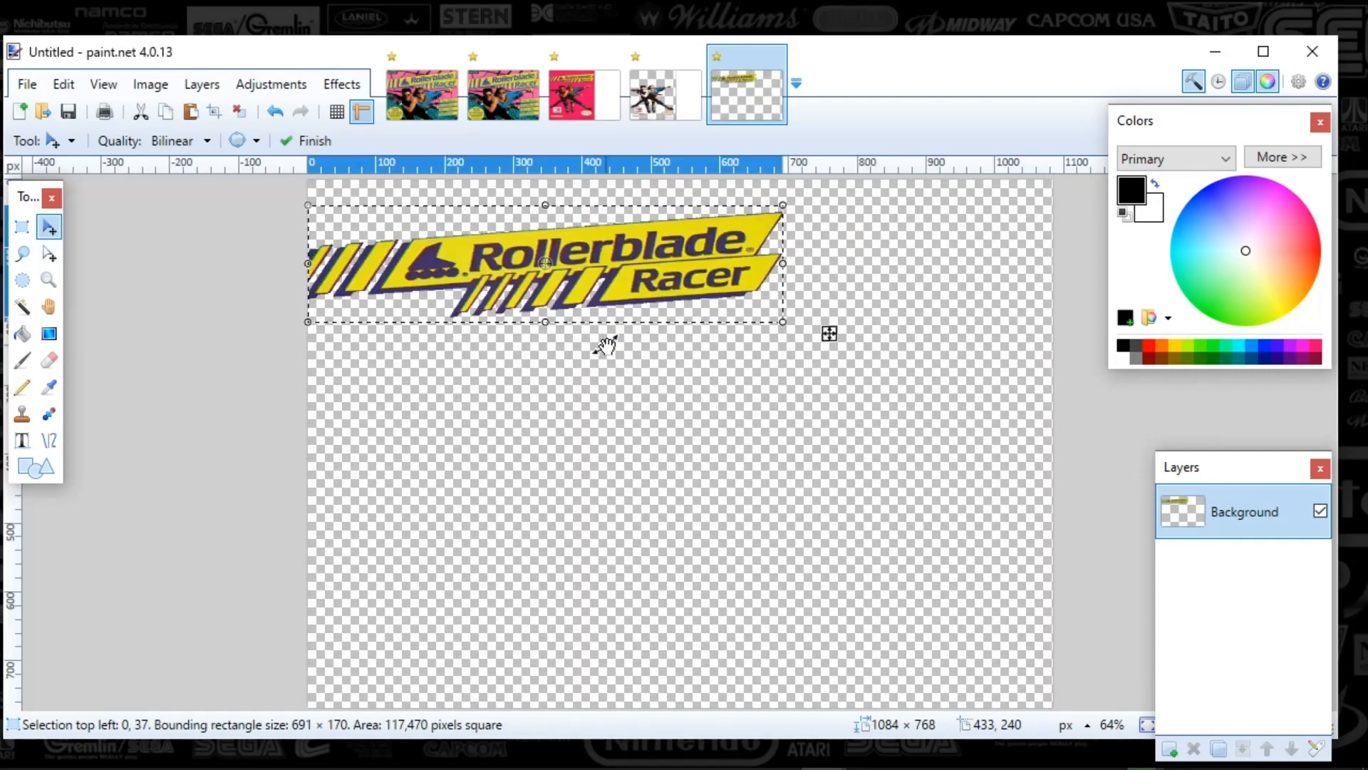
{"action": "left_click_drag", "start_coordinate": [573, 266], "coordinate": [689, 295]}
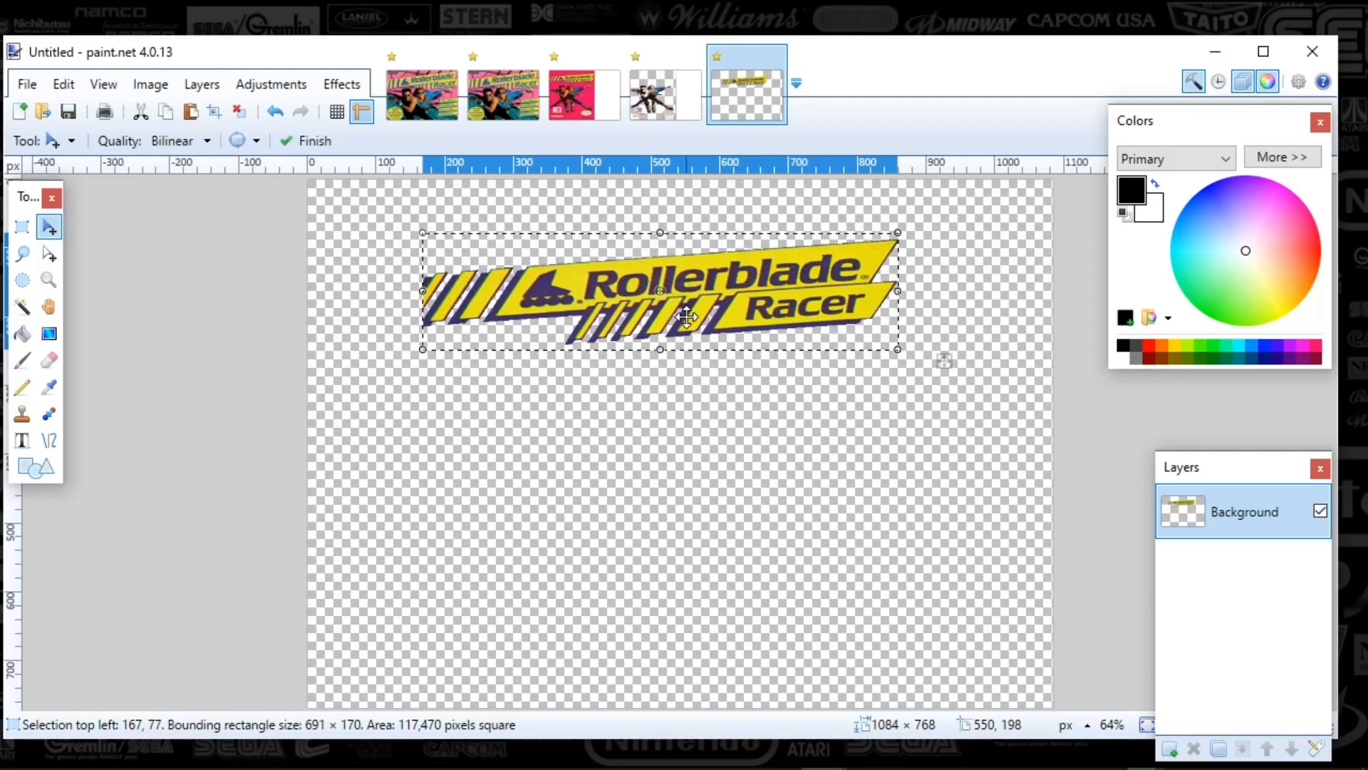
{"action": "left_click", "coordinate": [21, 228]}
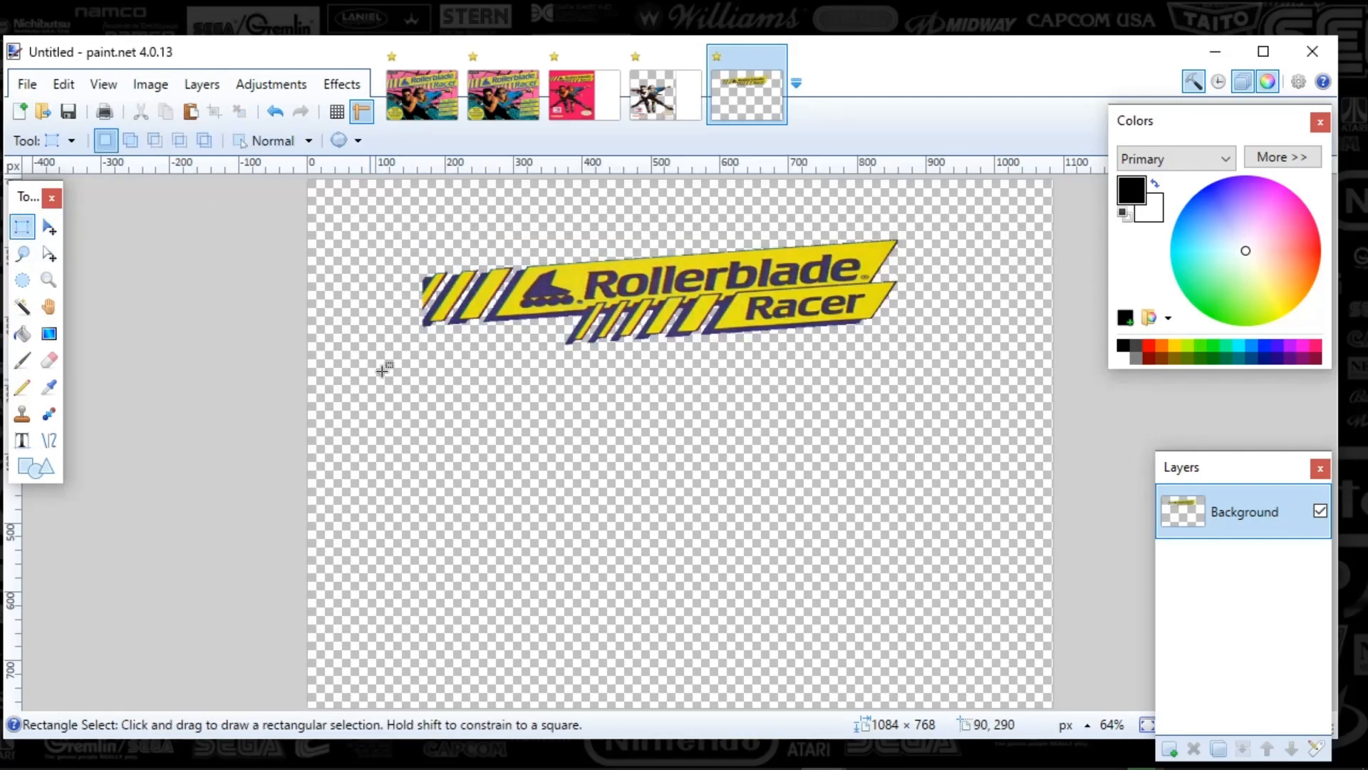
Step: Lasso a complete stripe of the logo and place a copy over the cut-off stripe at its left end, then release the selection
{"action": "scroll", "coordinate": [546, 314], "scroll_direction": "up", "scroll_amount": 4}
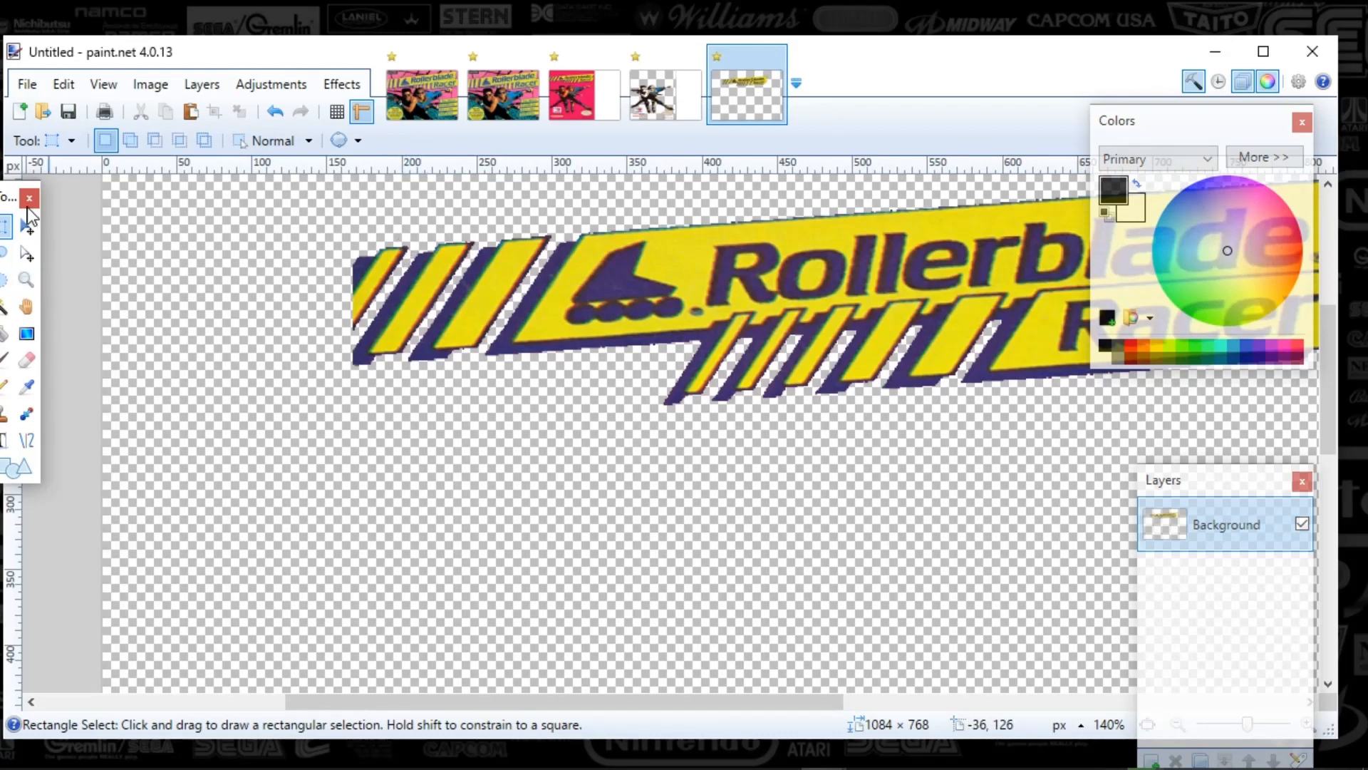
{"action": "left_click_drag", "start_coordinate": [14, 207], "coordinate": [68, 205]}
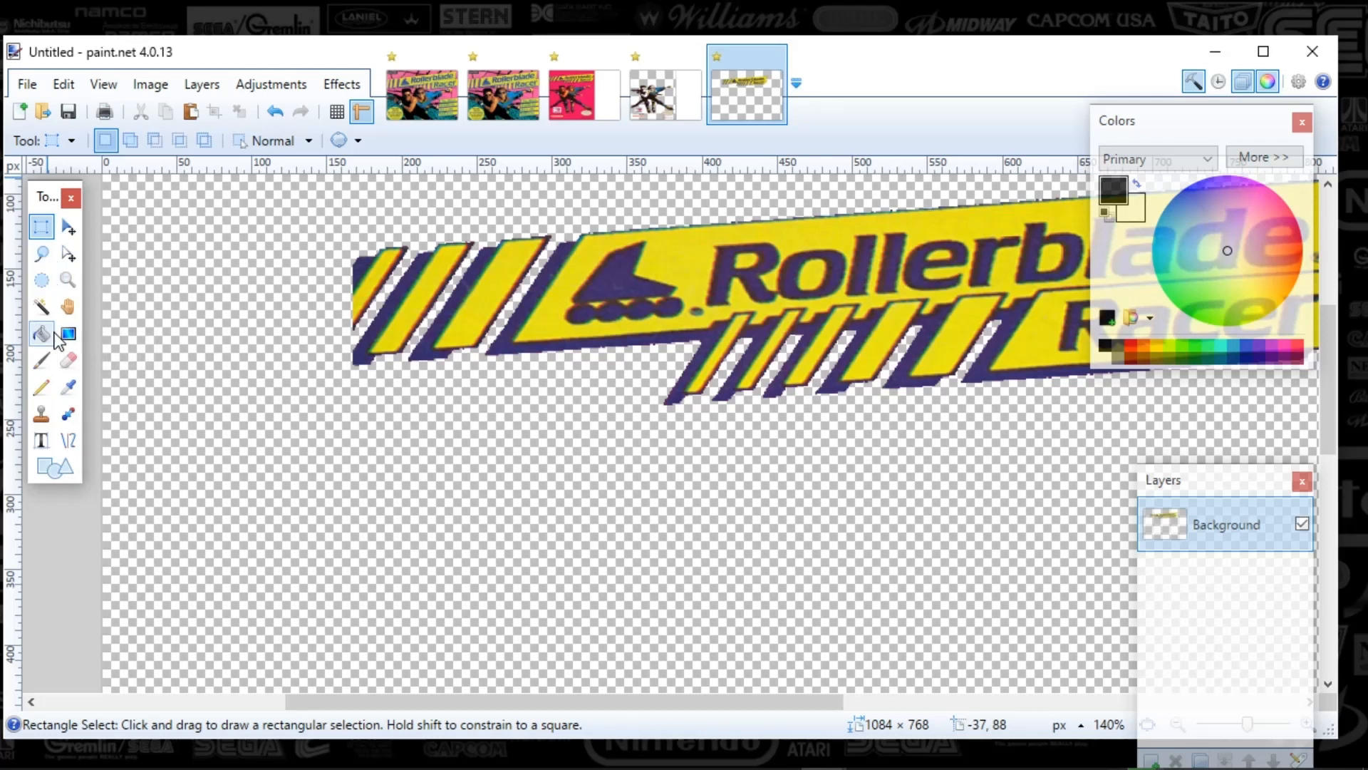
{"action": "left_click", "coordinate": [42, 280]}
{"action": "left_click", "coordinate": [41, 253]}
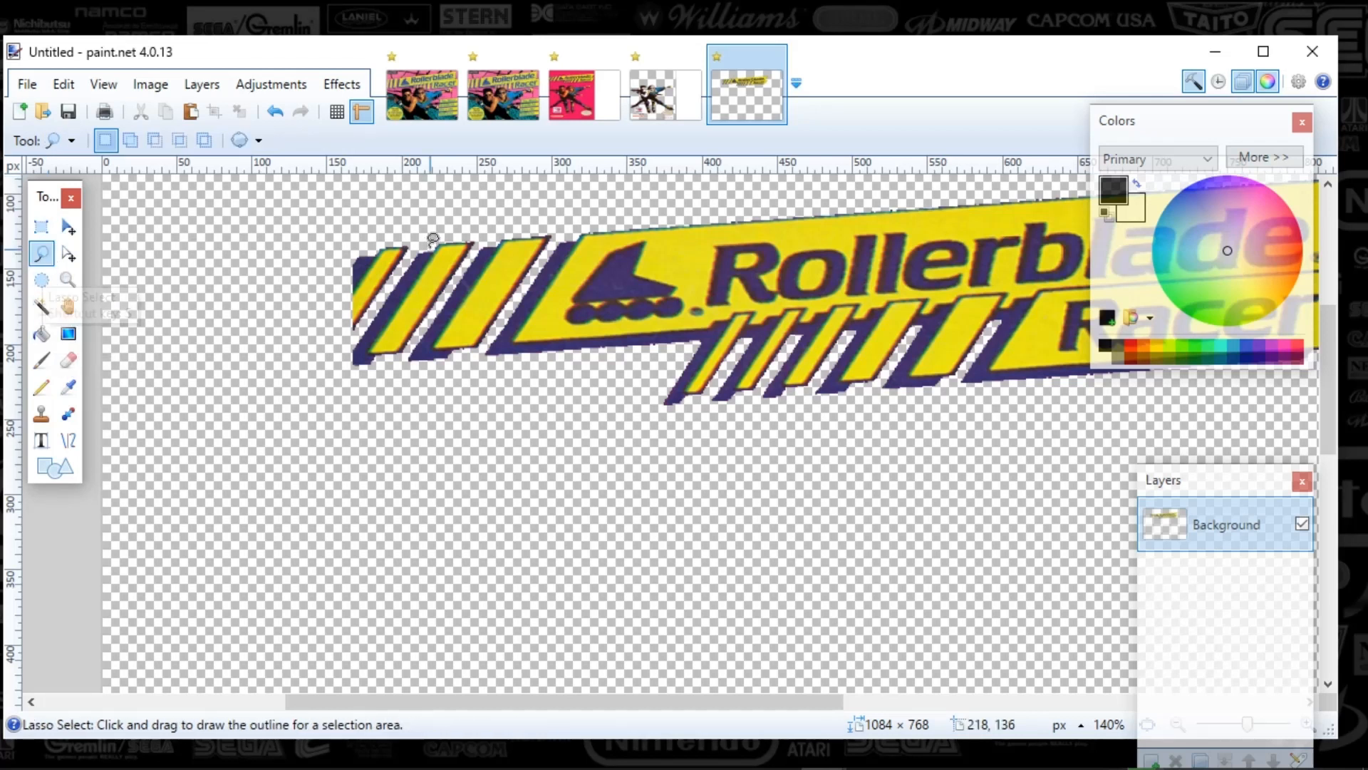
{"action": "mouse_move", "coordinate": [433, 239]}
{"action": "left_mouse_down"}
{"action": "mouse_move", "coordinate": [480, 234]}
{"action": "mouse_move", "coordinate": [482, 246]}
{"action": "mouse_move", "coordinate": [399, 362]}
{"action": "mouse_move", "coordinate": [355, 386]}
{"action": "mouse_move", "coordinate": [347, 356]}
{"action": "left_mouse_up"}
{"action": "key", "text": "m"}
{"action": "mouse_move", "coordinate": [535, 514]}
{"action": "left_mouse_down"}
{"action": "mouse_move", "coordinate": [488, 514]}
{"action": "mouse_move", "coordinate": [477, 489]}
{"action": "mouse_move", "coordinate": [485, 520]}
{"action": "left_mouse_up"}
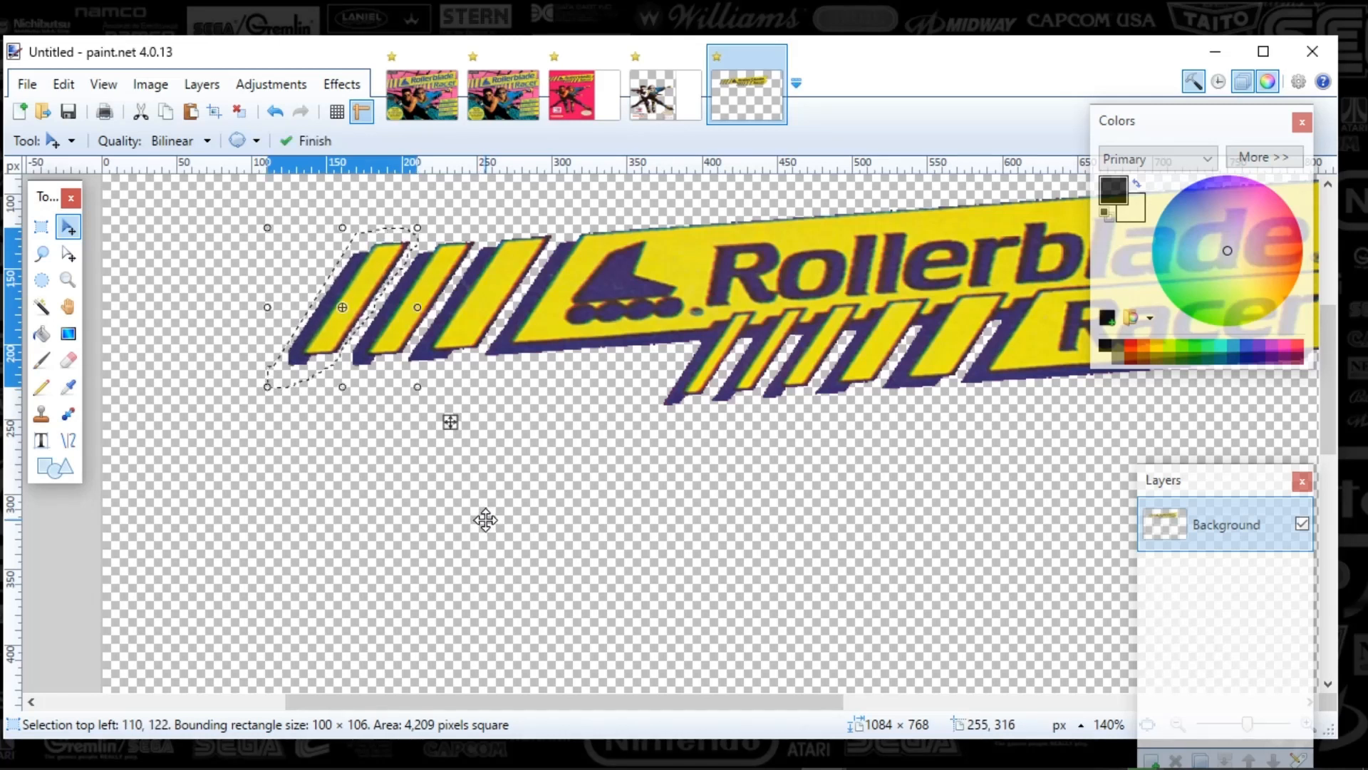
{"action": "left_click", "coordinate": [41, 227]}
{"action": "left_click_drag", "start_coordinate": [213, 274], "coordinate": [216, 275]}
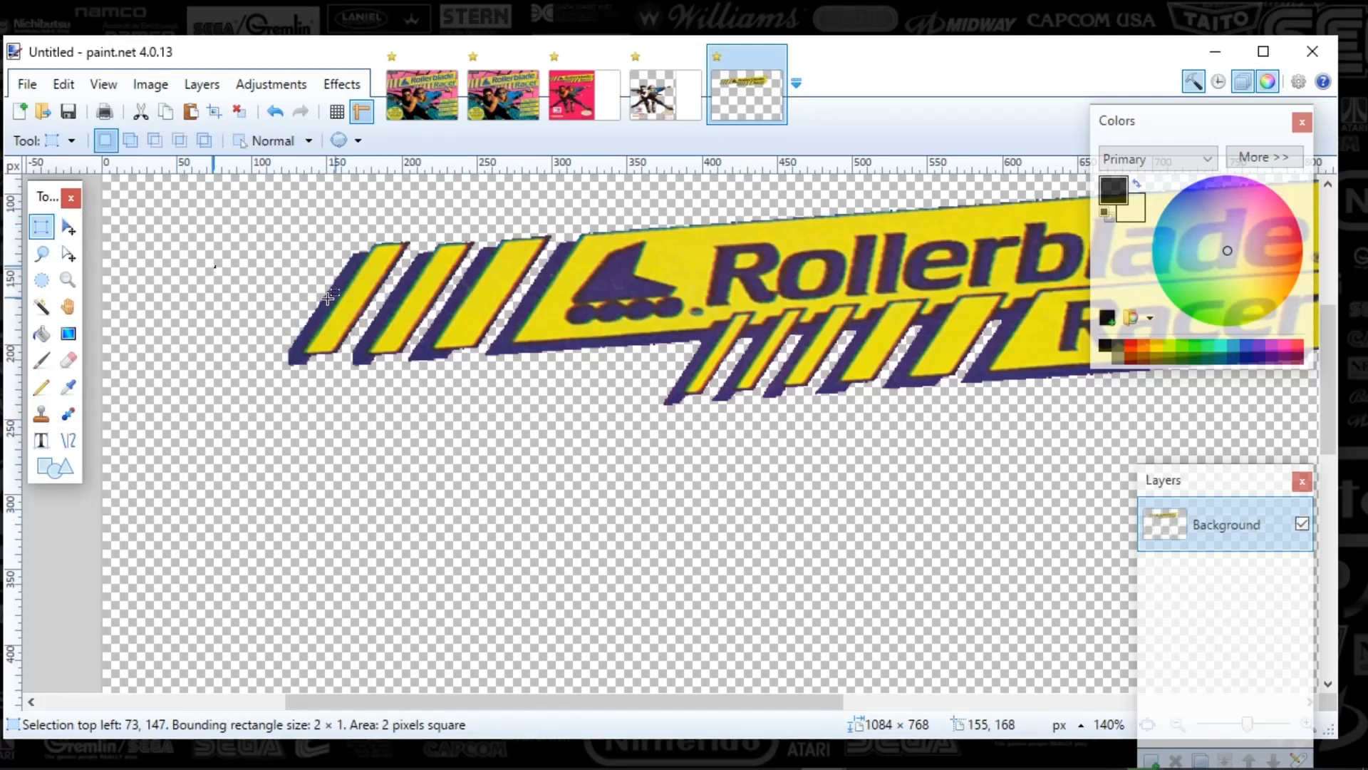
Step: Inspect the repaired stripes and the logo's edges up close and at full view, clearing the stray selection
{"action": "scroll", "coordinate": [214, 283], "scroll_direction": "down", "scroll_amount": 3}
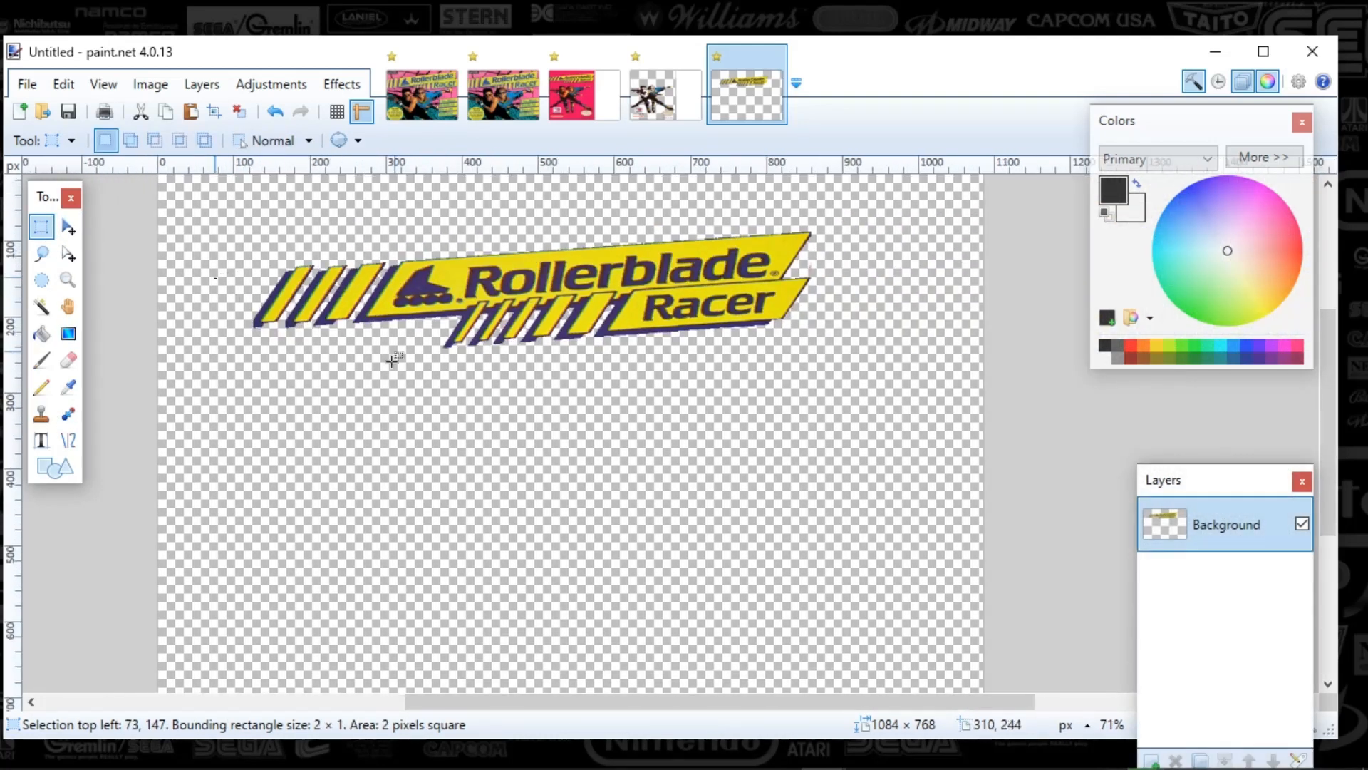
{"action": "scroll", "coordinate": [434, 354], "scroll_direction": "up", "scroll_amount": 5}
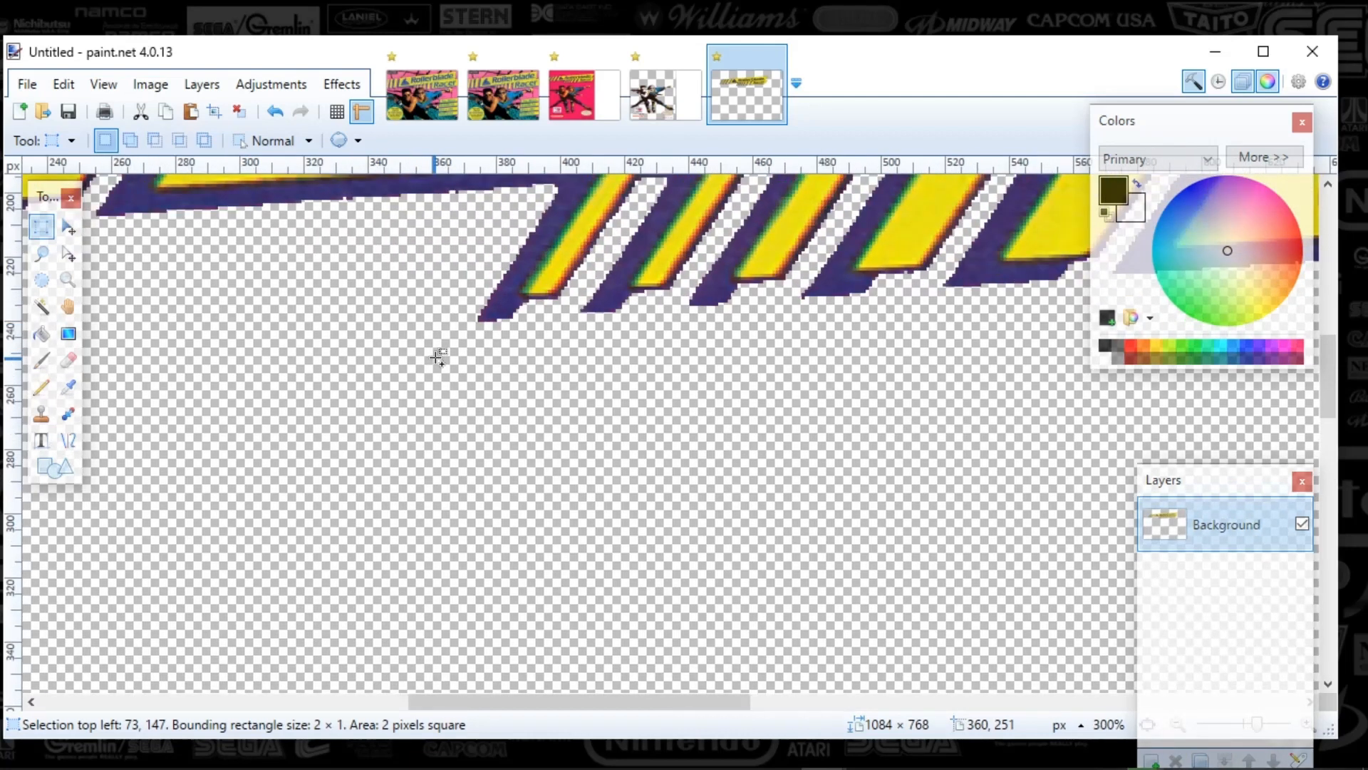
{"action": "scroll", "coordinate": [435, 354], "scroll_direction": "up", "scroll_amount": 5}
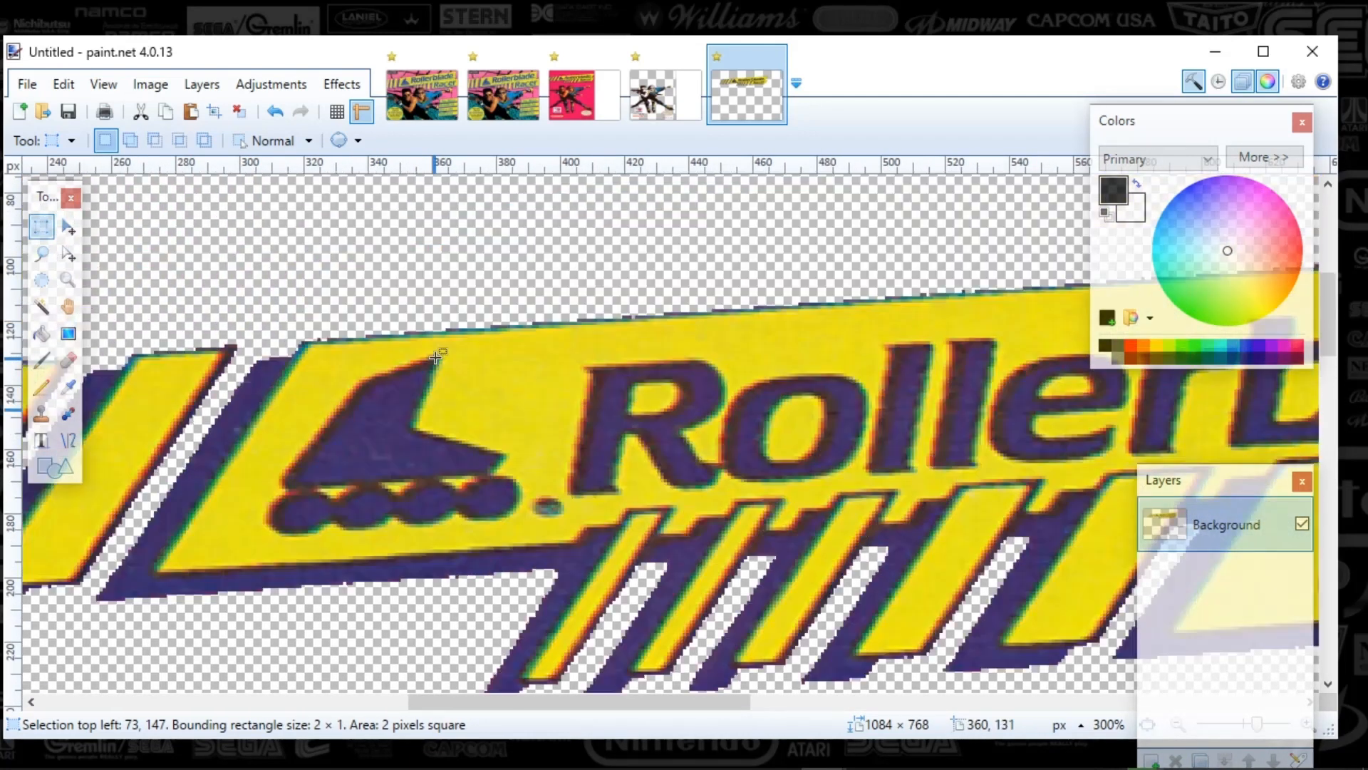
{"action": "scroll", "coordinate": [495, 356], "scroll_direction": "down", "scroll_amount": 4}
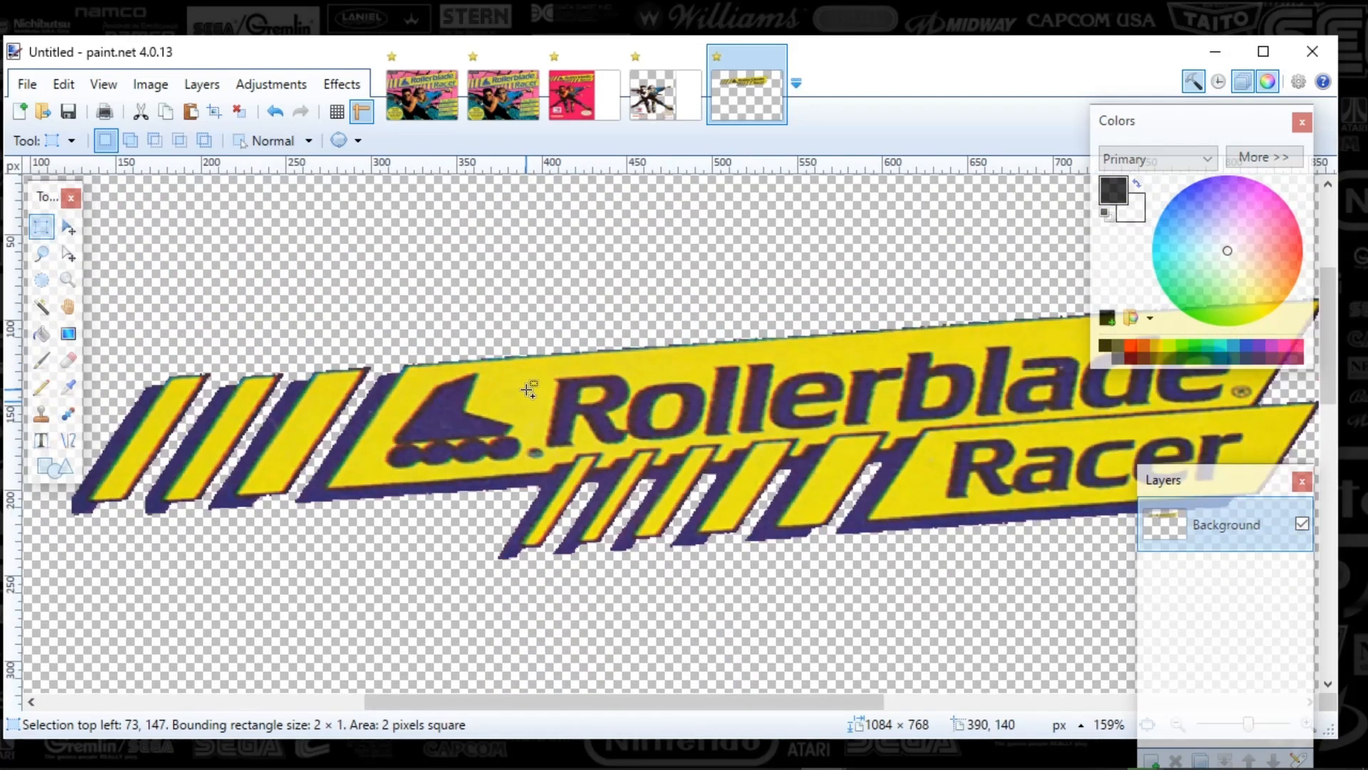
{"action": "scroll", "coordinate": [539, 387], "scroll_direction": "down", "scroll_amount": 4}
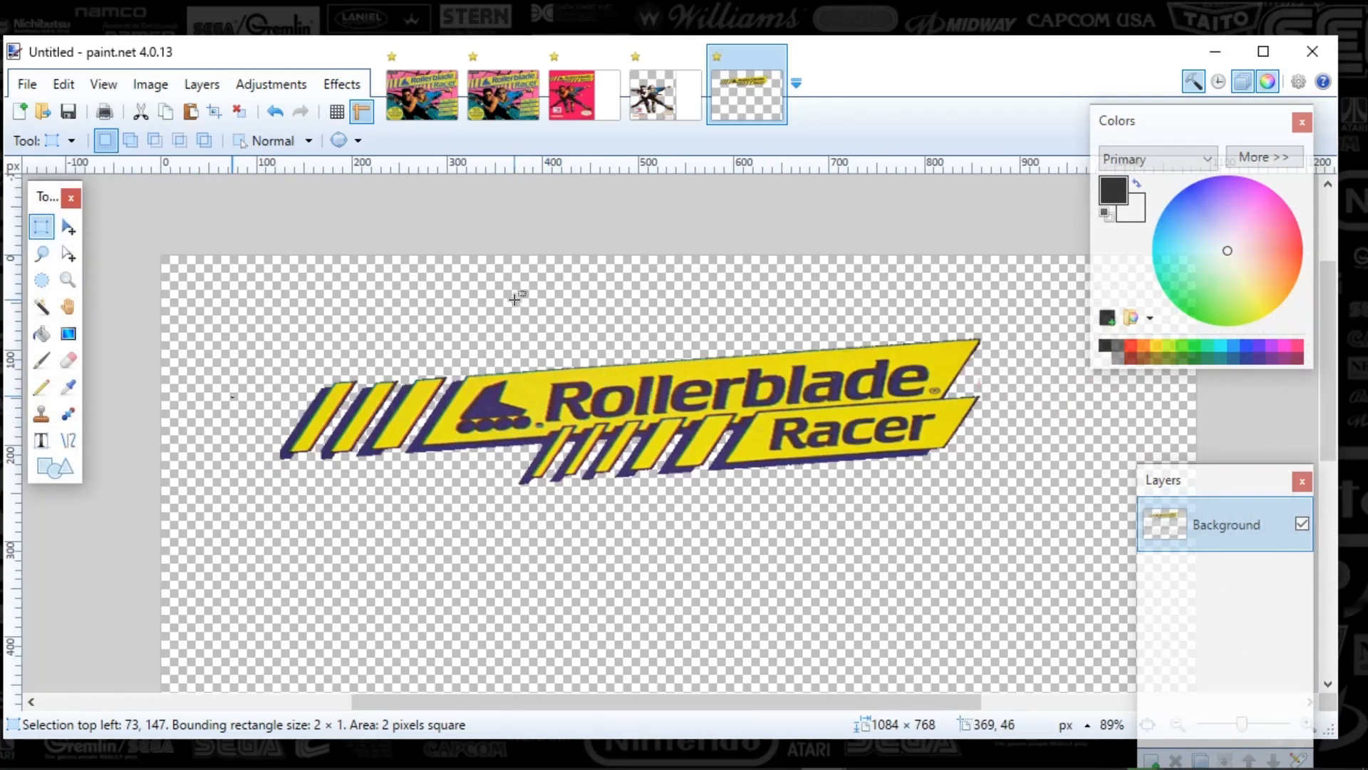
{"action": "left_click", "coordinate": [41, 228]}
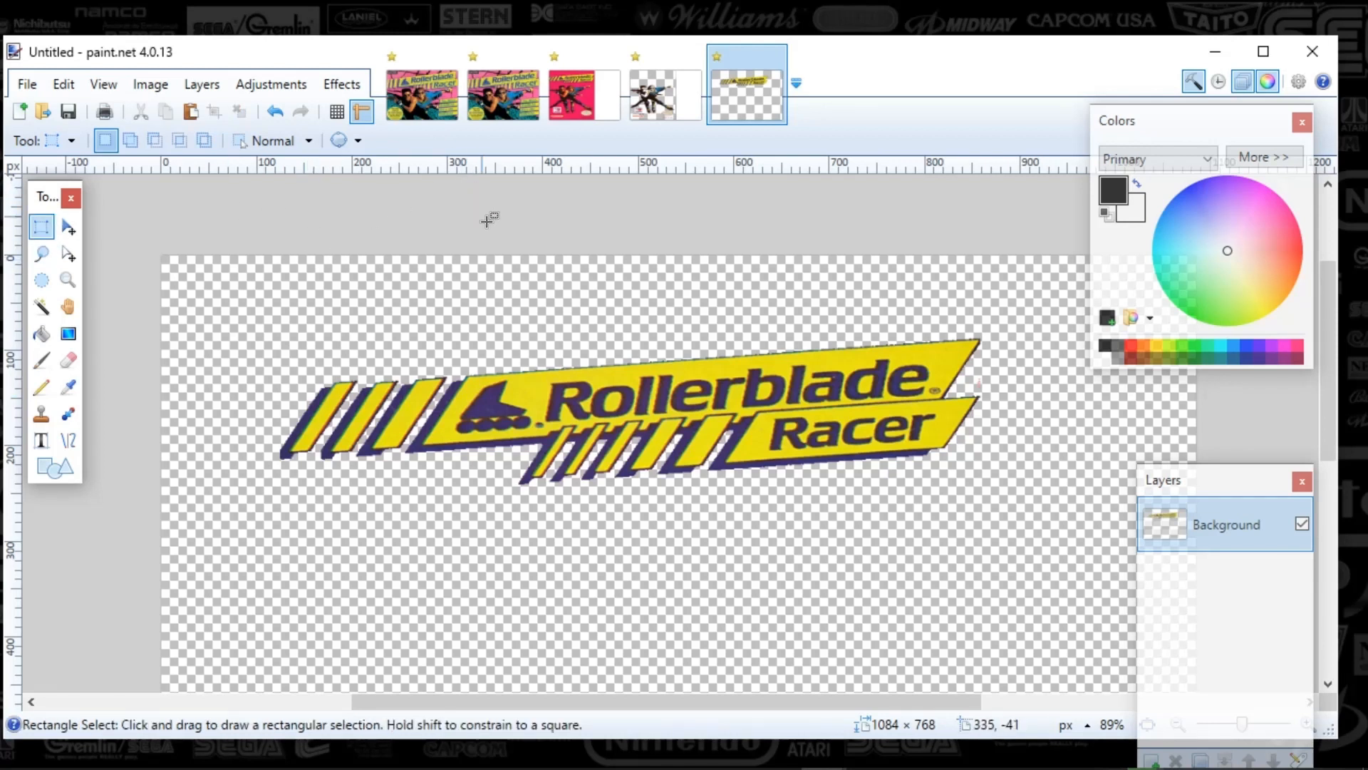
{"action": "scroll", "coordinate": [827, 284], "scroll_direction": "down", "scroll_amount": 1}
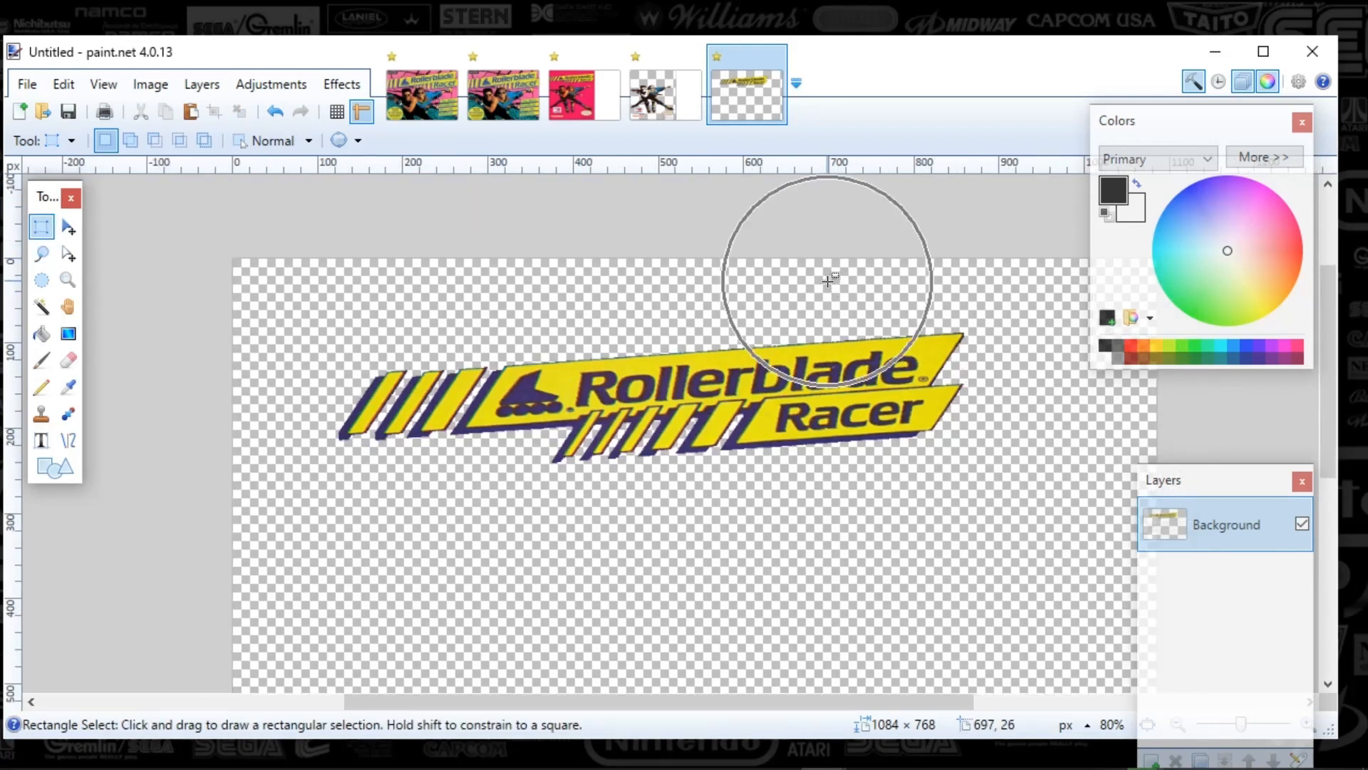
{"action": "scroll", "coordinate": [861, 326], "scroll_direction": "down", "scroll_amount": 1}
{"action": "left_click_drag", "start_coordinate": [753, 700], "coordinate": [796, 702]}
{"action": "scroll", "coordinate": [687, 279], "scroll_direction": "down", "scroll_amount": 3}
{"action": "scroll", "coordinate": [691, 284], "scroll_direction": "up", "scroll_amount": 3}
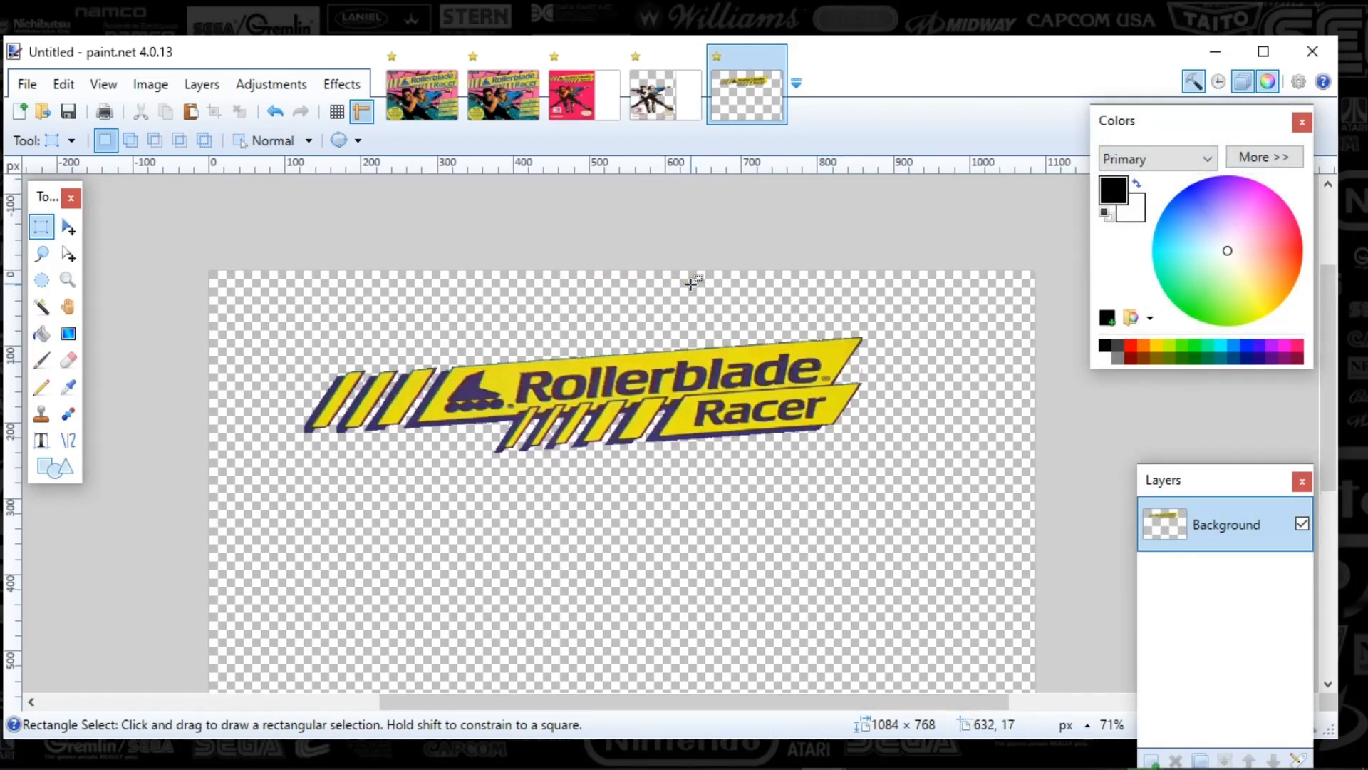
Step: Copy the entire original pink-background cover into a new 1080 × 768 pixel image
{"action": "left_click", "coordinate": [668, 97]}
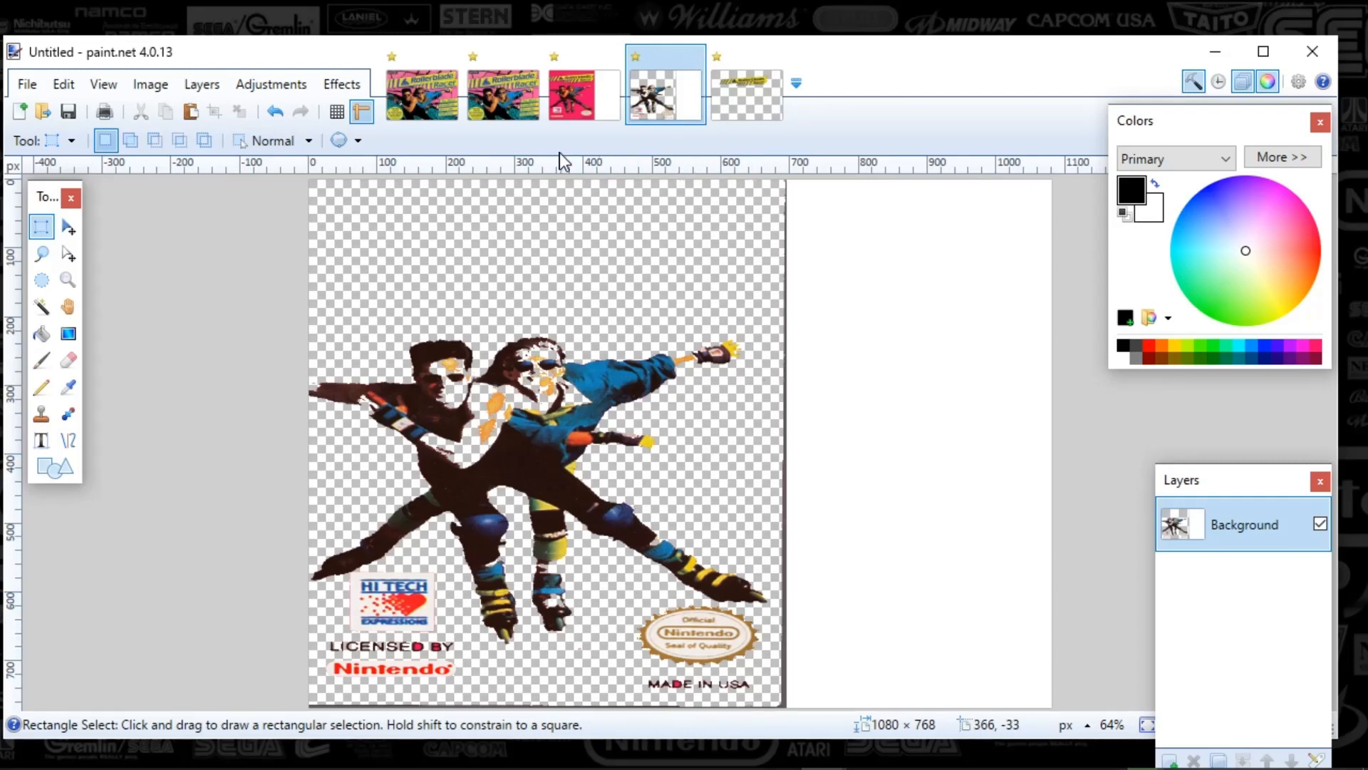
{"action": "left_click", "coordinate": [574, 84]}
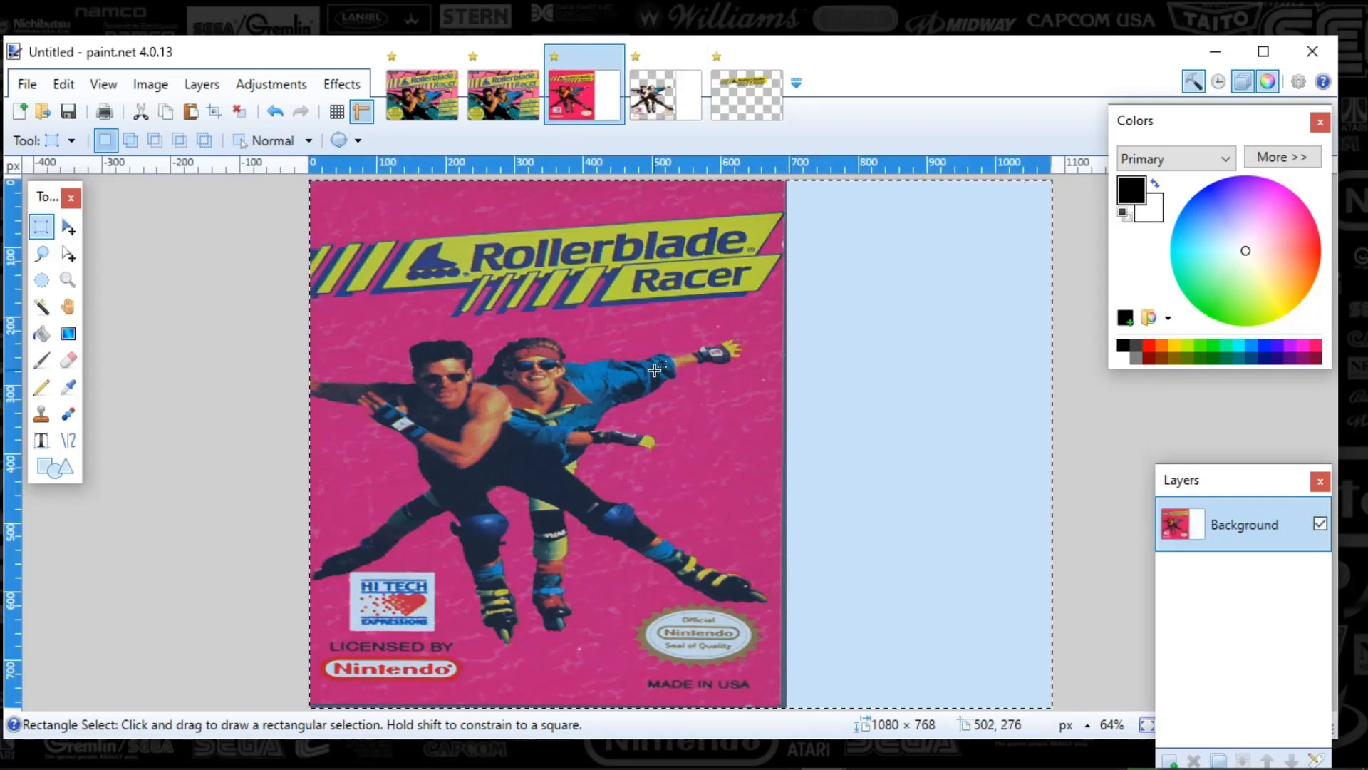
{"action": "left_click", "coordinate": [655, 370]}
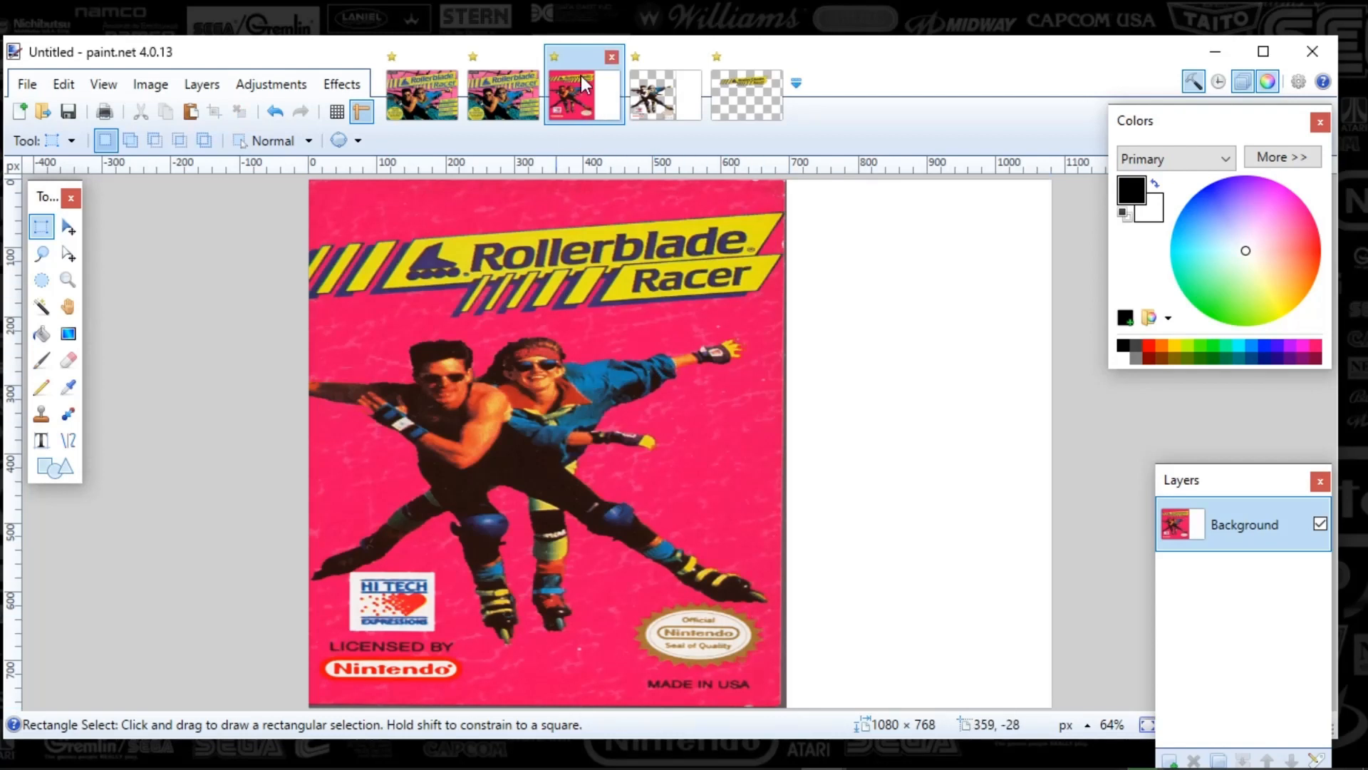
{"action": "key", "text": "ctrl+a"}
{"action": "left_click", "coordinate": [19, 112]}
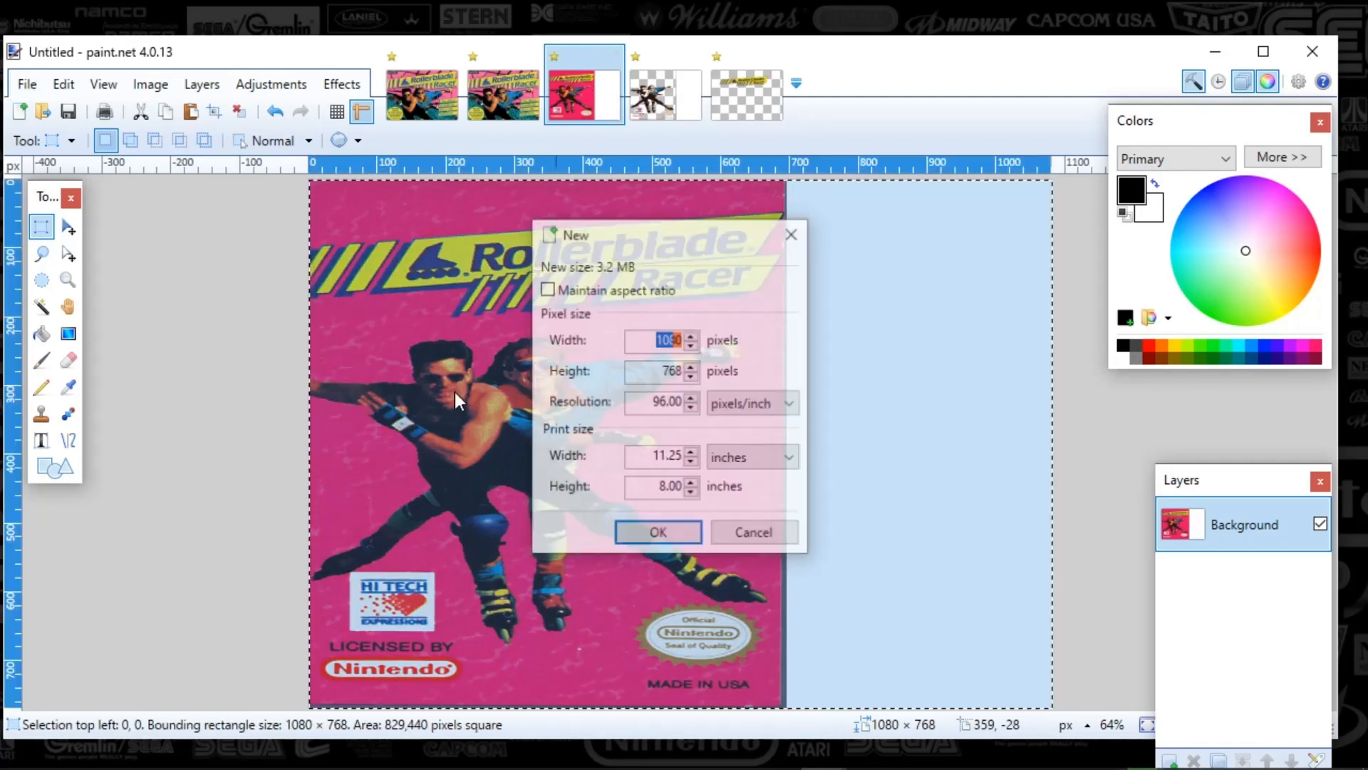
{"action": "left_click", "coordinate": [677, 532]}
{"action": "key", "text": "ctrl+v"}
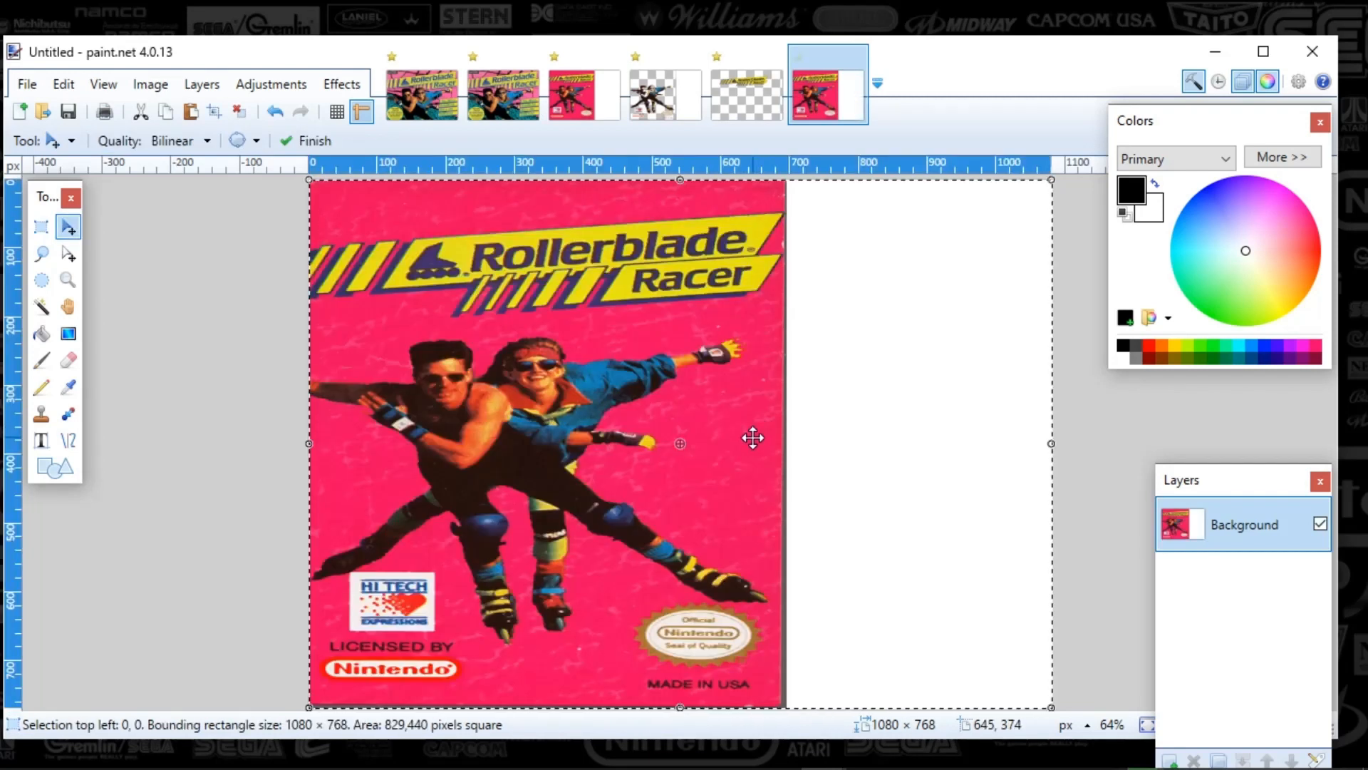
Step: Sample the cover's pink background as the primary color with the Color Picker
{"action": "left_click", "coordinate": [40, 308]}
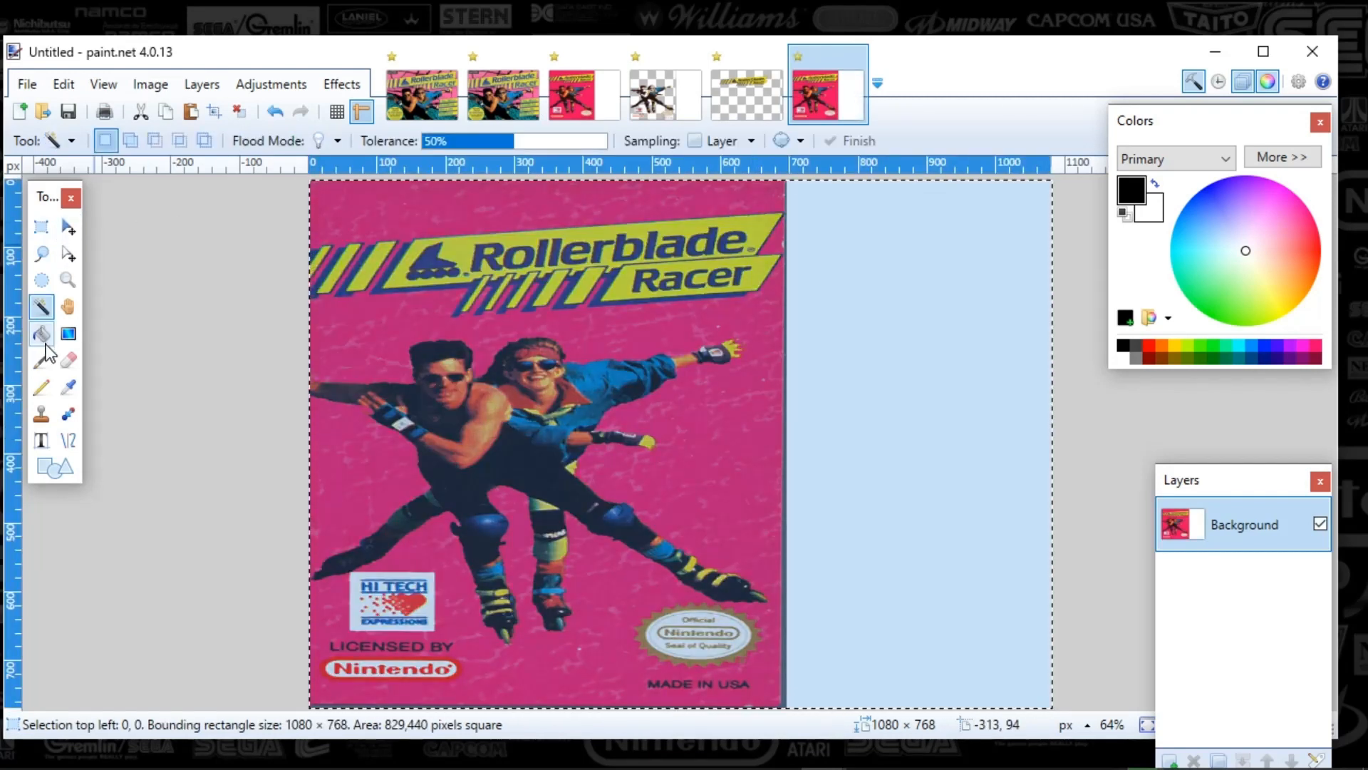
{"action": "left_click", "coordinate": [43, 361]}
{"action": "left_click", "coordinate": [67, 387]}
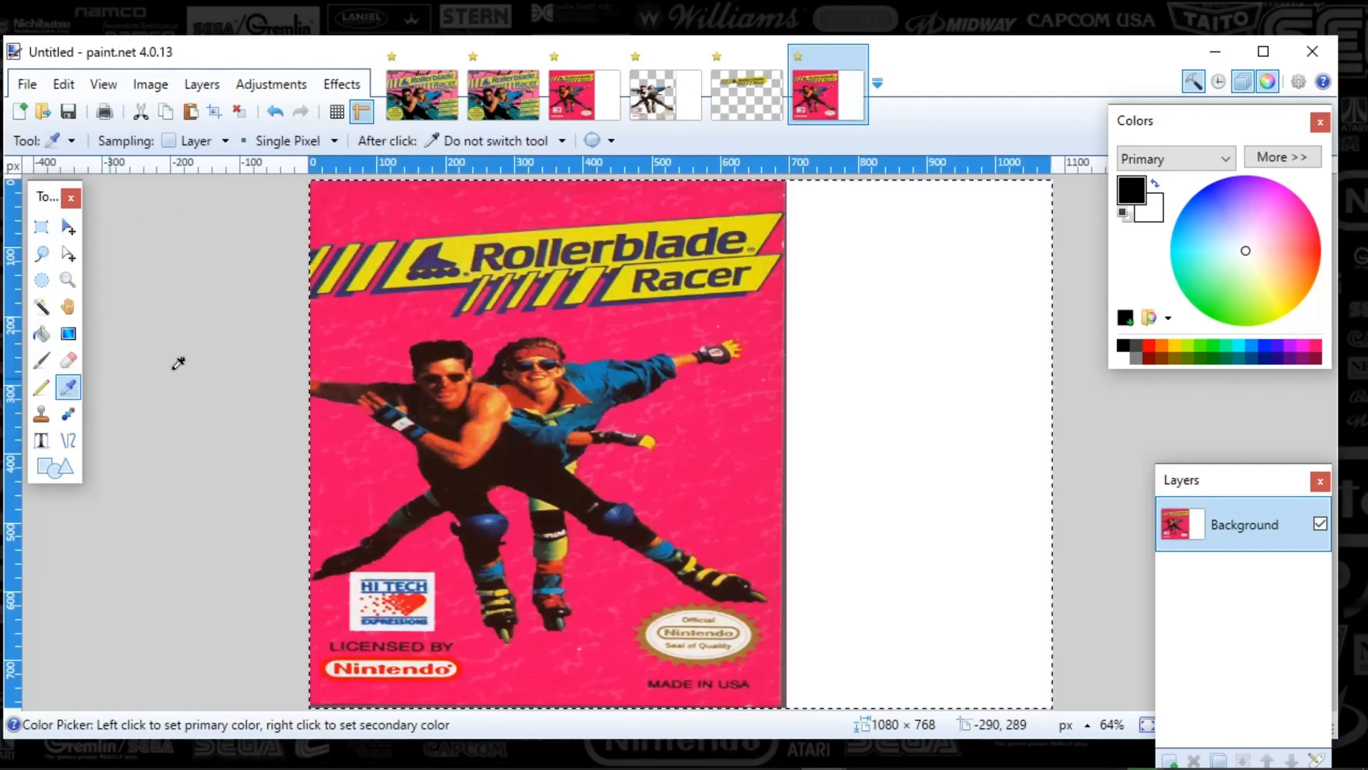
{"action": "left_click", "coordinate": [465, 226]}
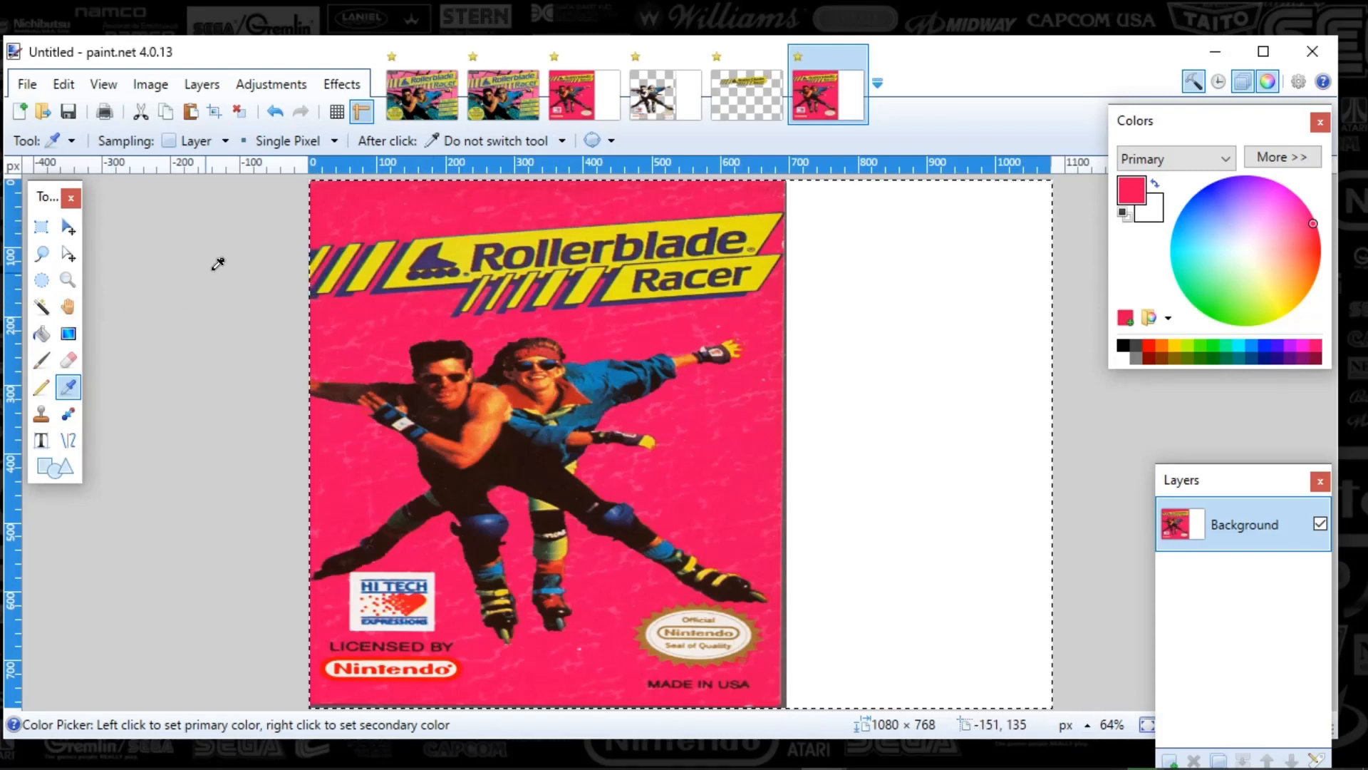
Step: Erase the pasted cover and fill the whole 1080 × 768 canvas with the sampled pink using the Paint Bucket
{"action": "key", "text": "ctrl+x"}
{"action": "key", "text": "ctrl+v"}
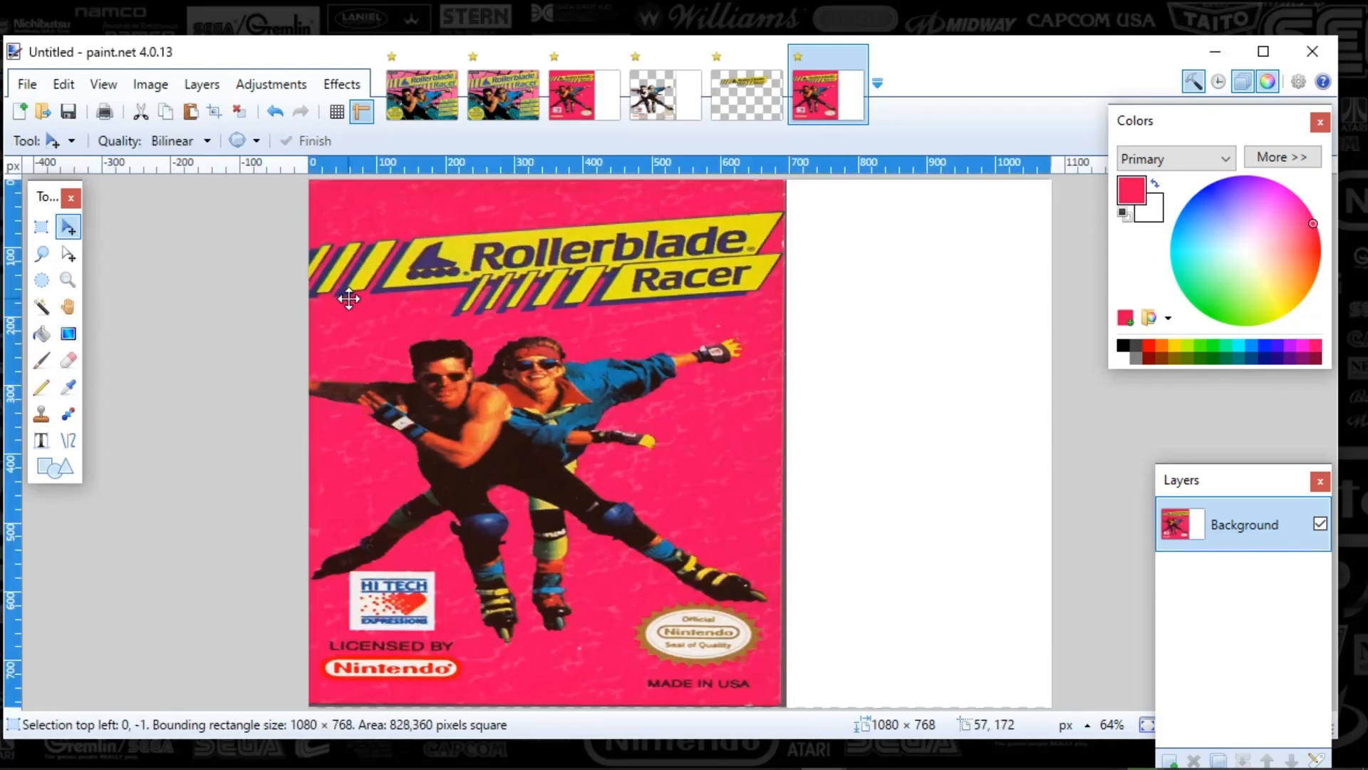
{"action": "key", "text": "Delete"}
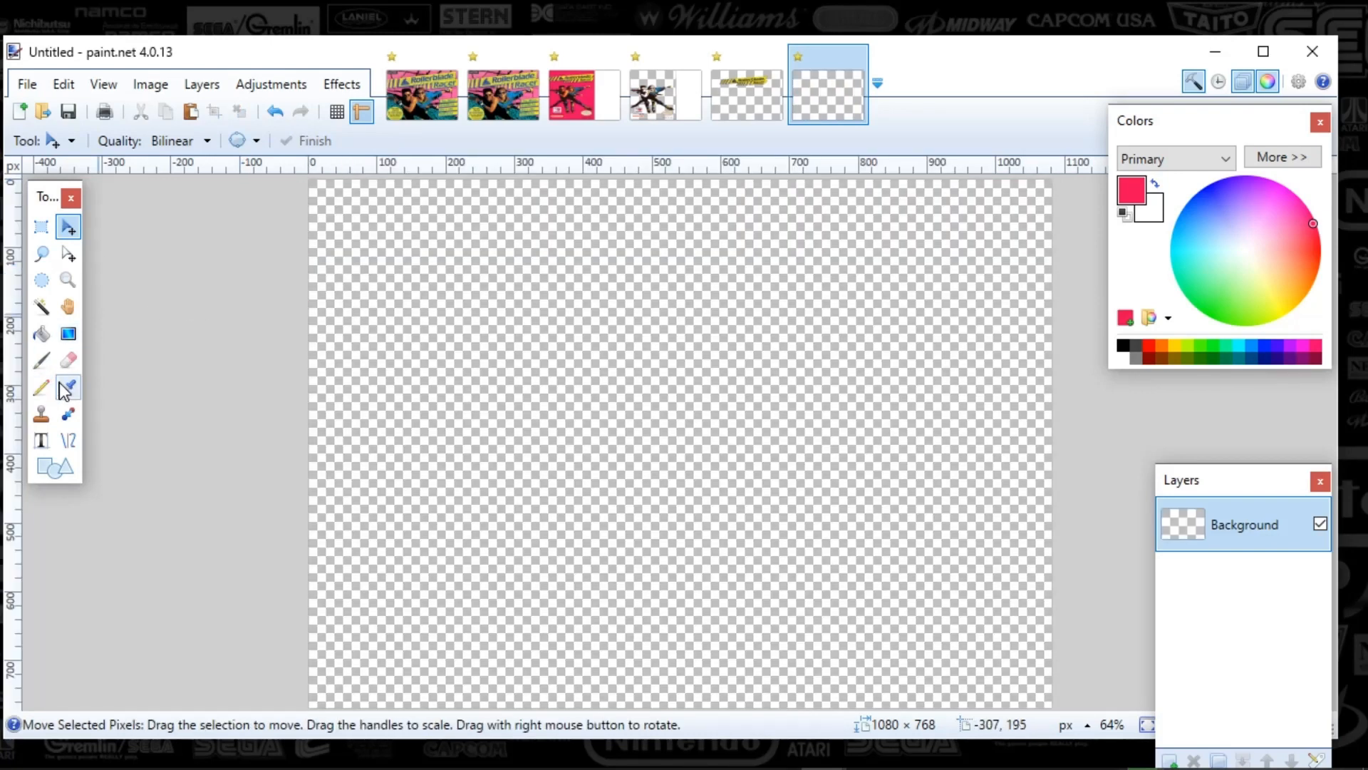
{"action": "left_click", "coordinate": [41, 333]}
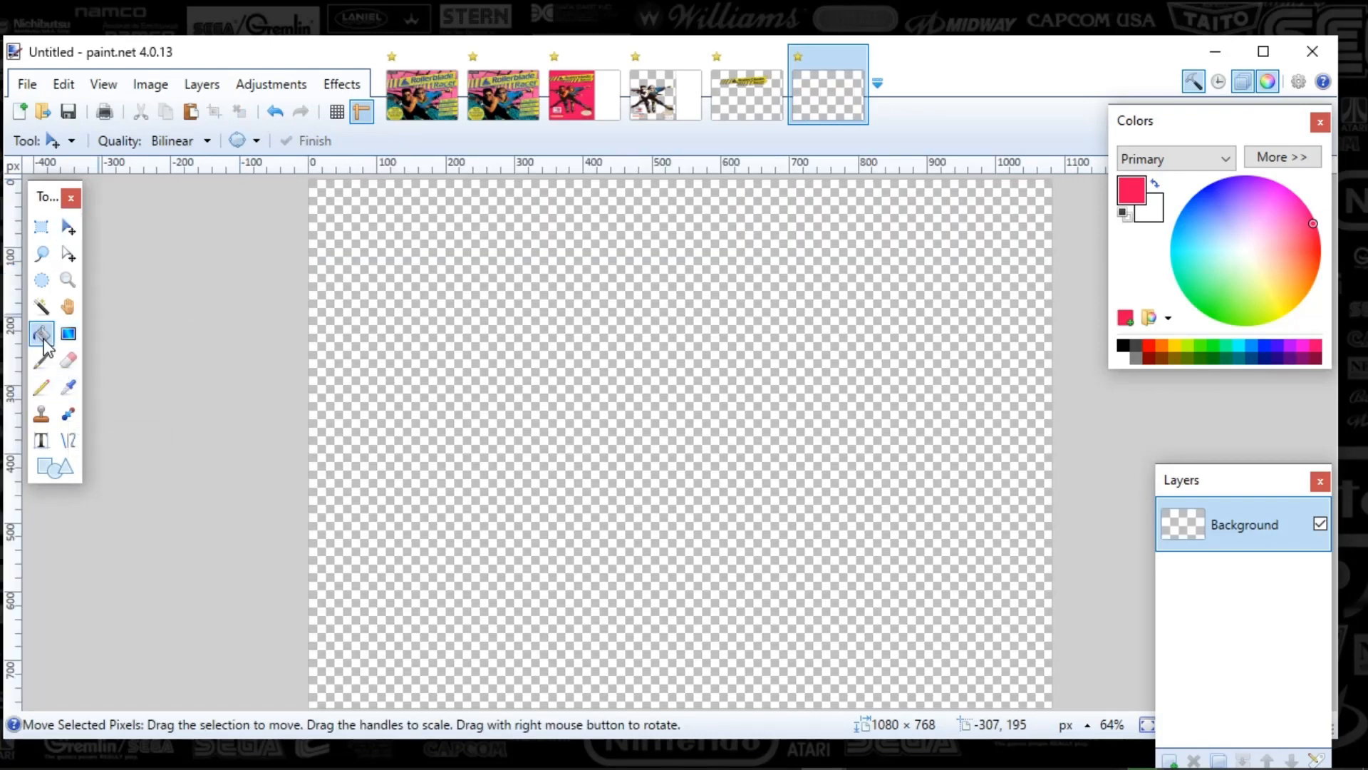
{"action": "left_click", "coordinate": [594, 352]}
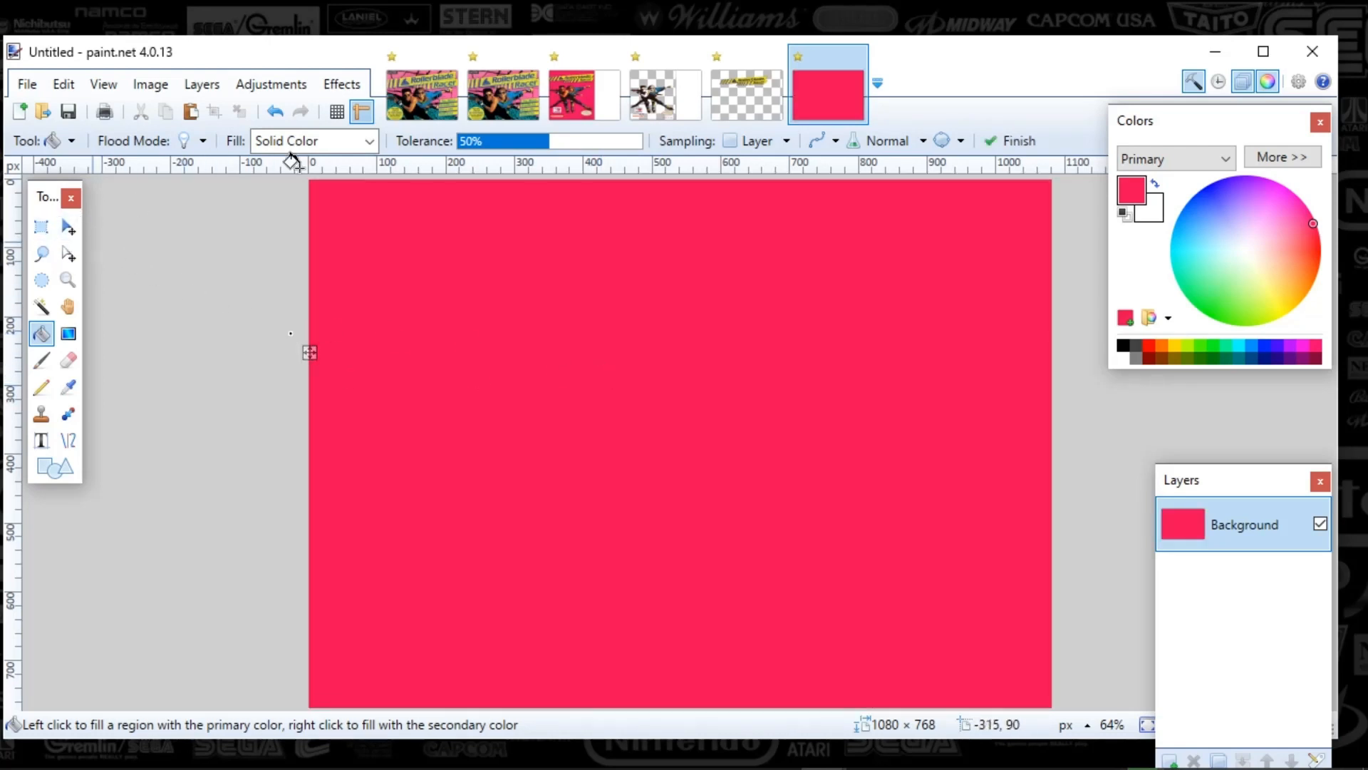
Step: Bring up the pink and teal cover image with the slogan banners, and launch Photoshop
{"action": "left_click", "coordinate": [503, 94]}
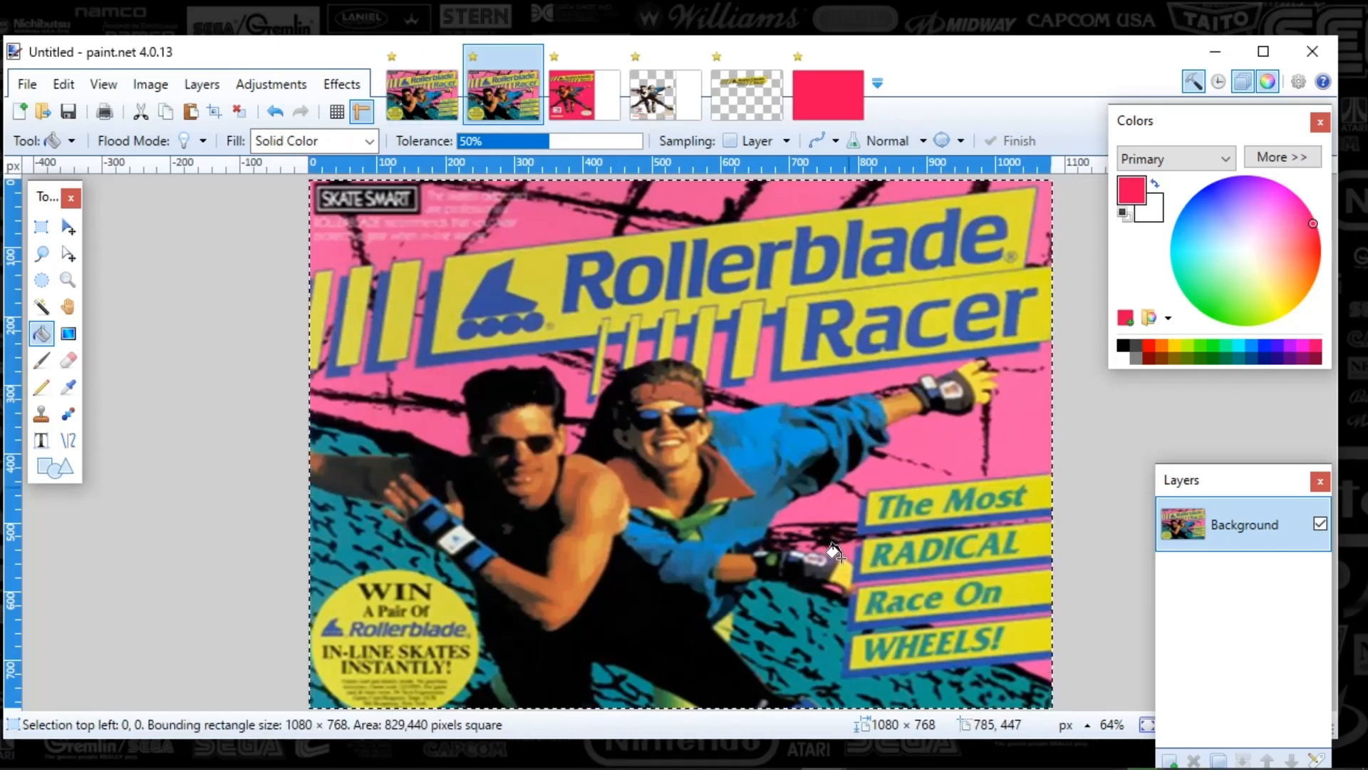
{"action": "mouse_move", "coordinate": [828, 766]}
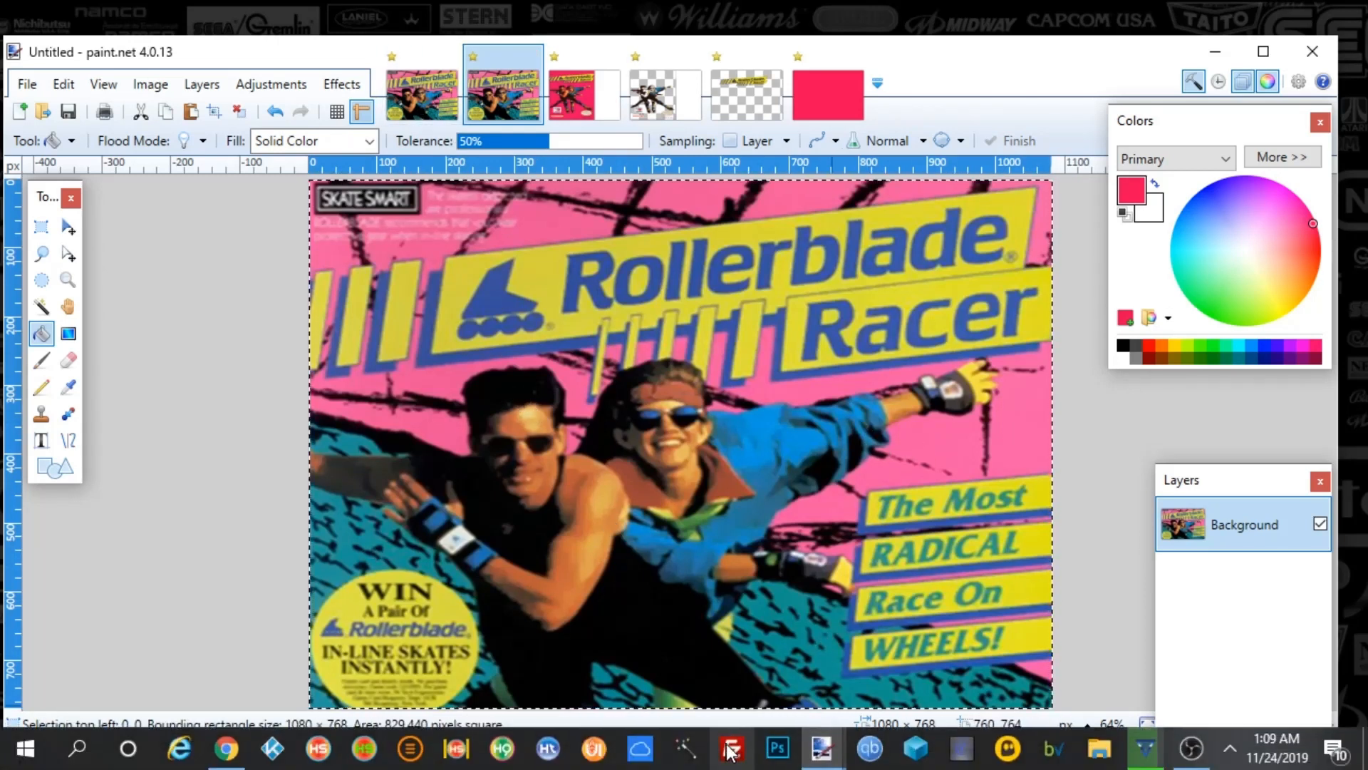
{"action": "left_click", "coordinate": [777, 748]}
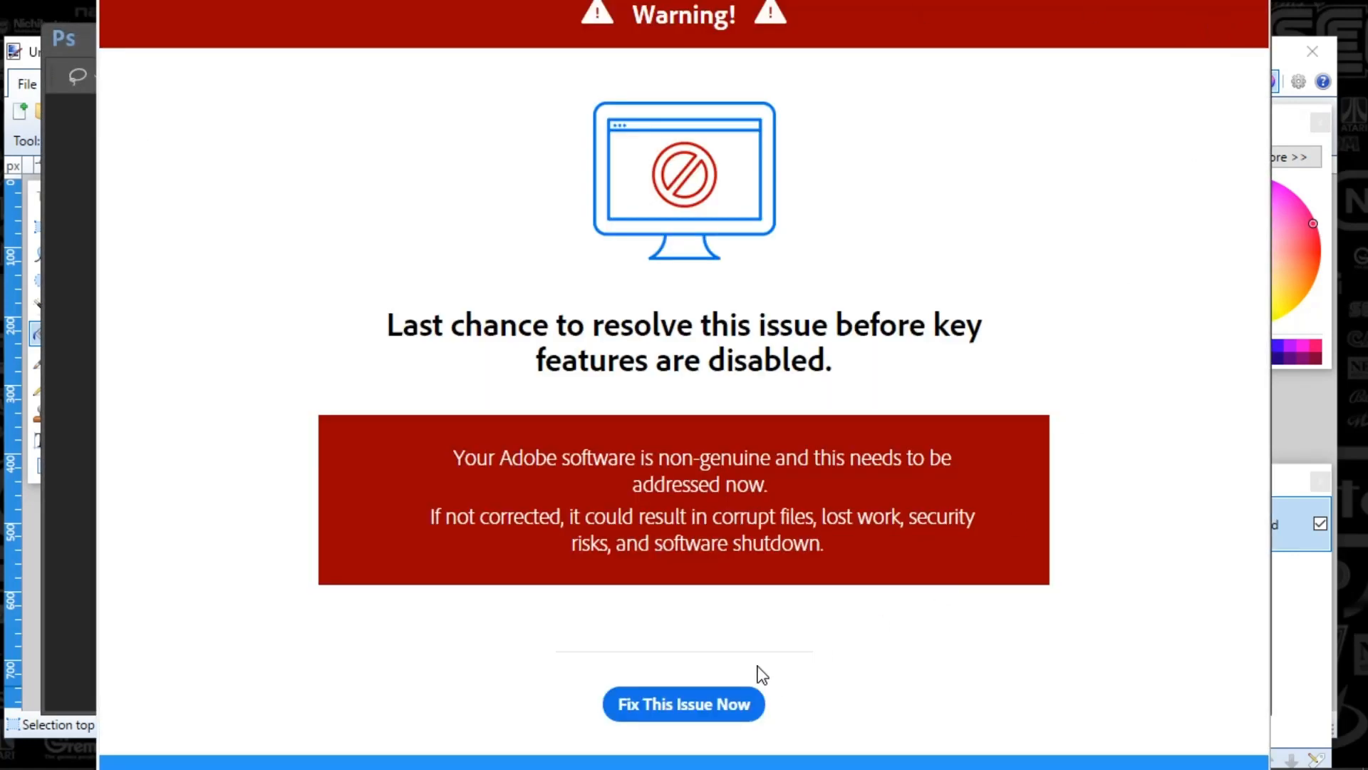
Step: Get past Photoshop's startup warning by opening its fix link in Internet Explorer and closing the browser page
{"action": "left_click", "coordinate": [732, 700]}
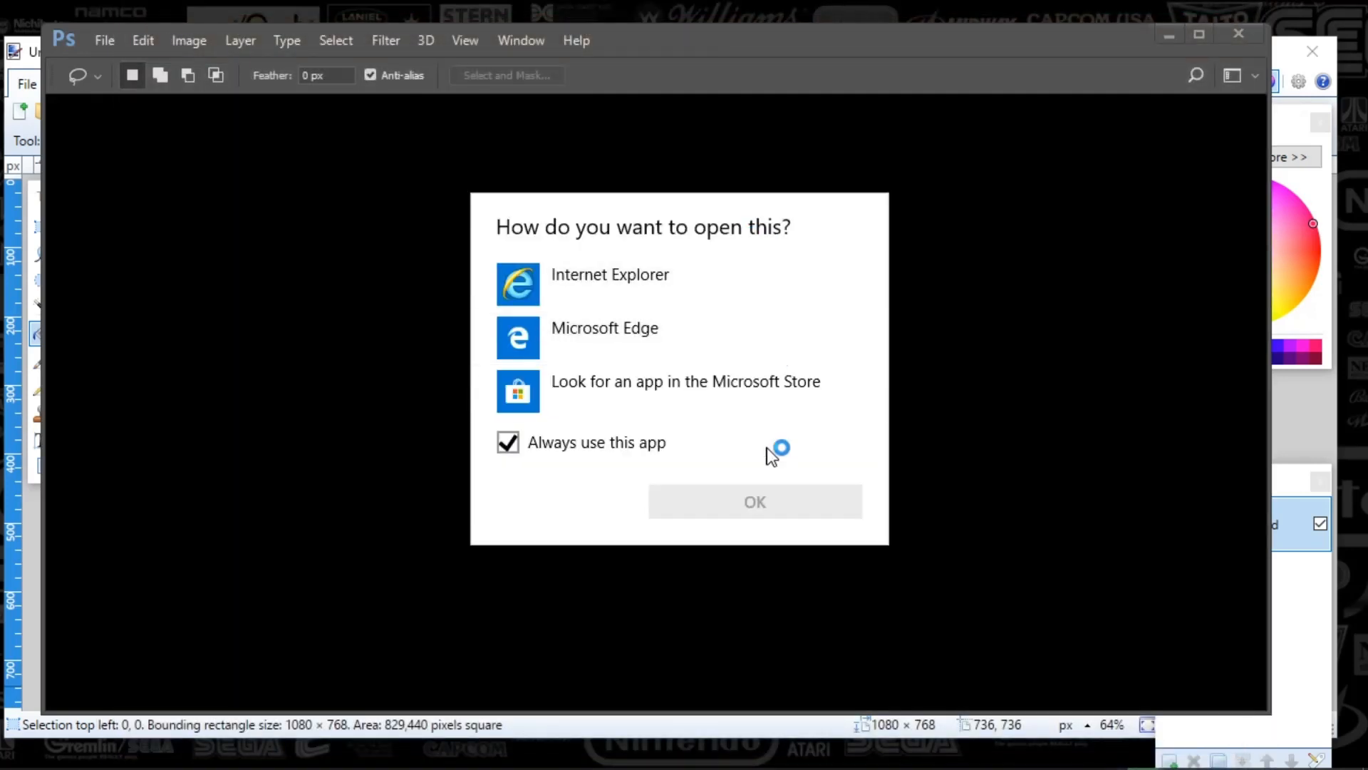
{"action": "left_click", "coordinate": [588, 278]}
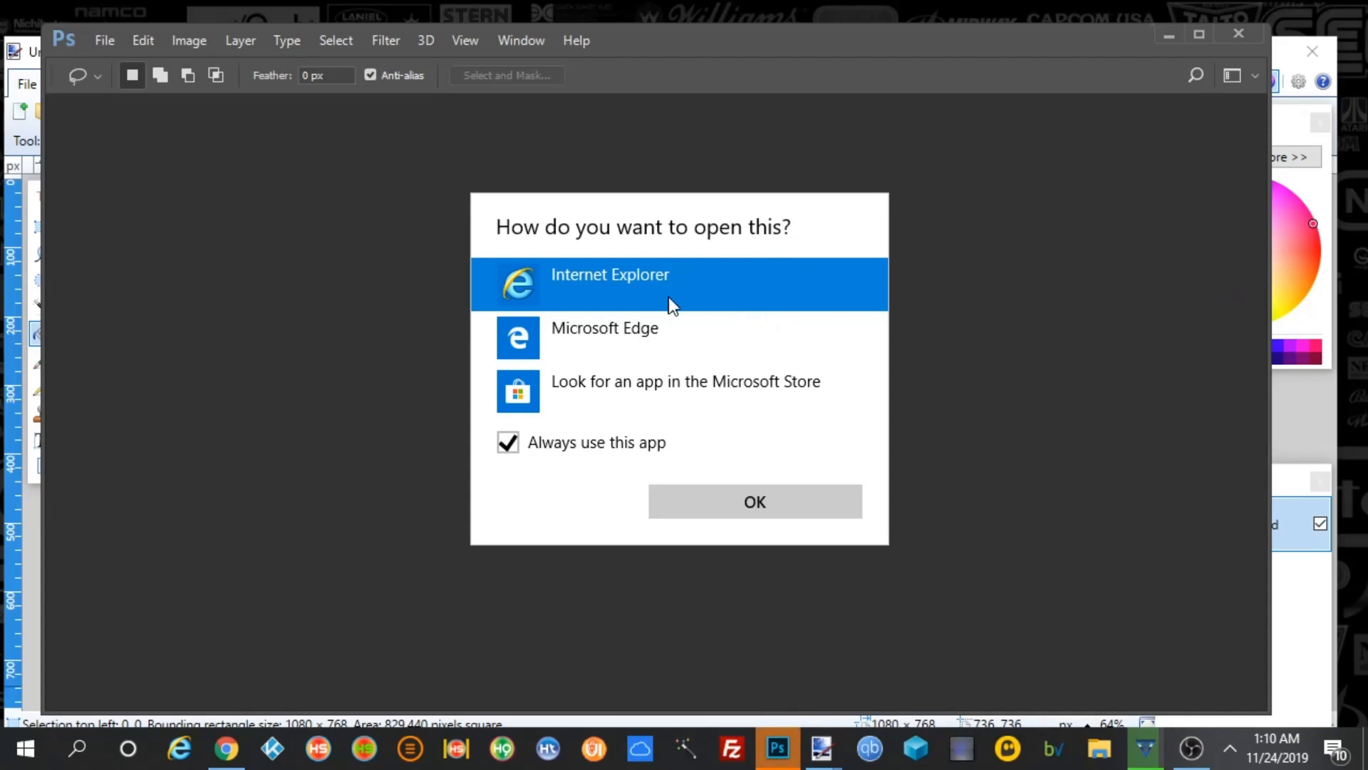
{"action": "double_click", "coordinate": [660, 280]}
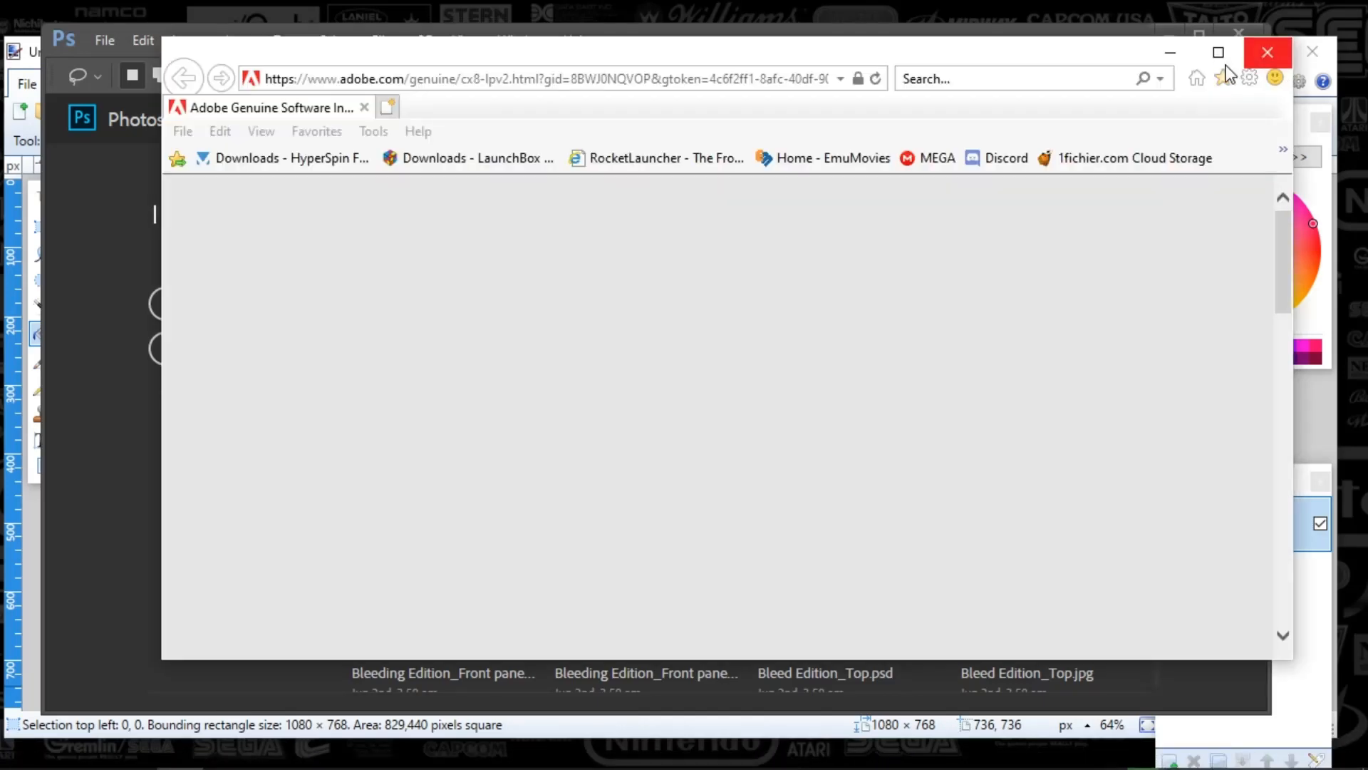
{"action": "left_click", "coordinate": [1267, 52]}
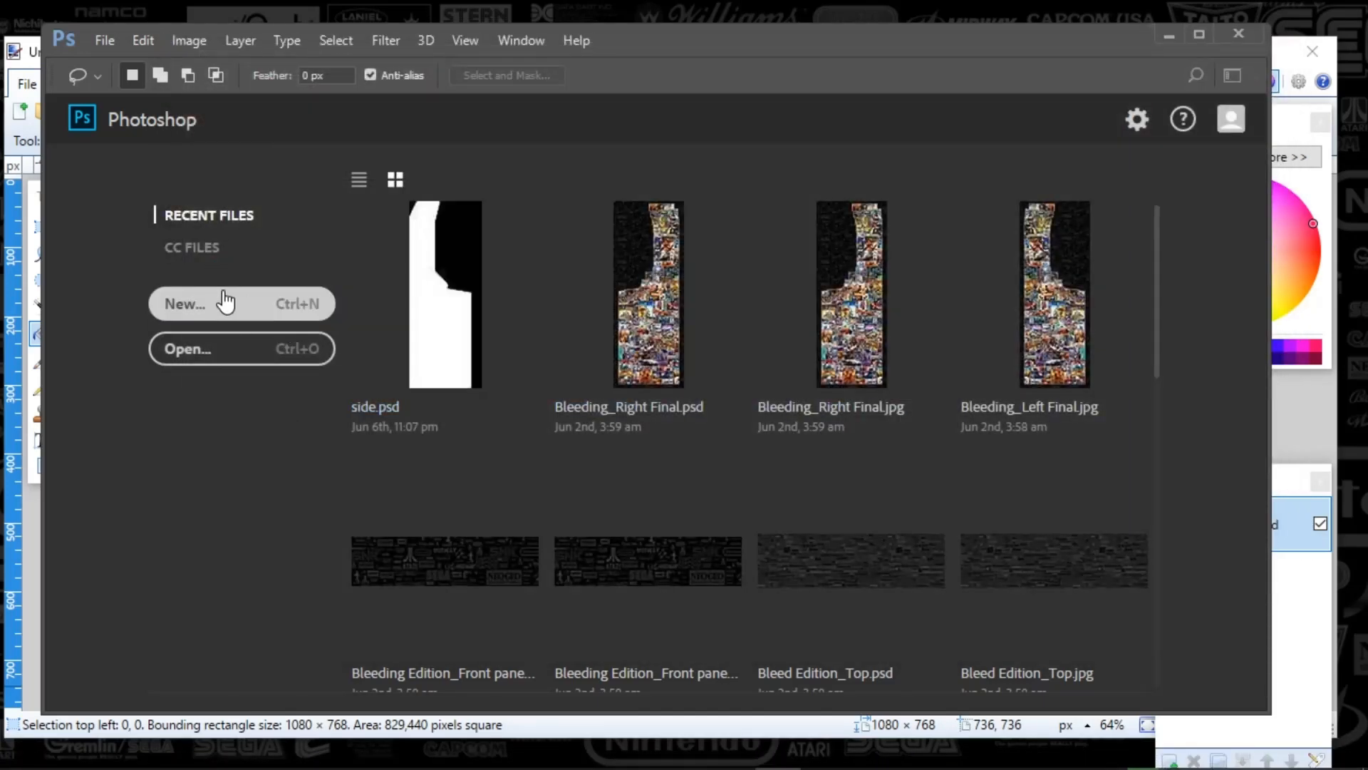
Step: Create a new 1080 × 768 px document from the Clipboard preset and paste the cover image into it
{"action": "left_click", "coordinate": [235, 322]}
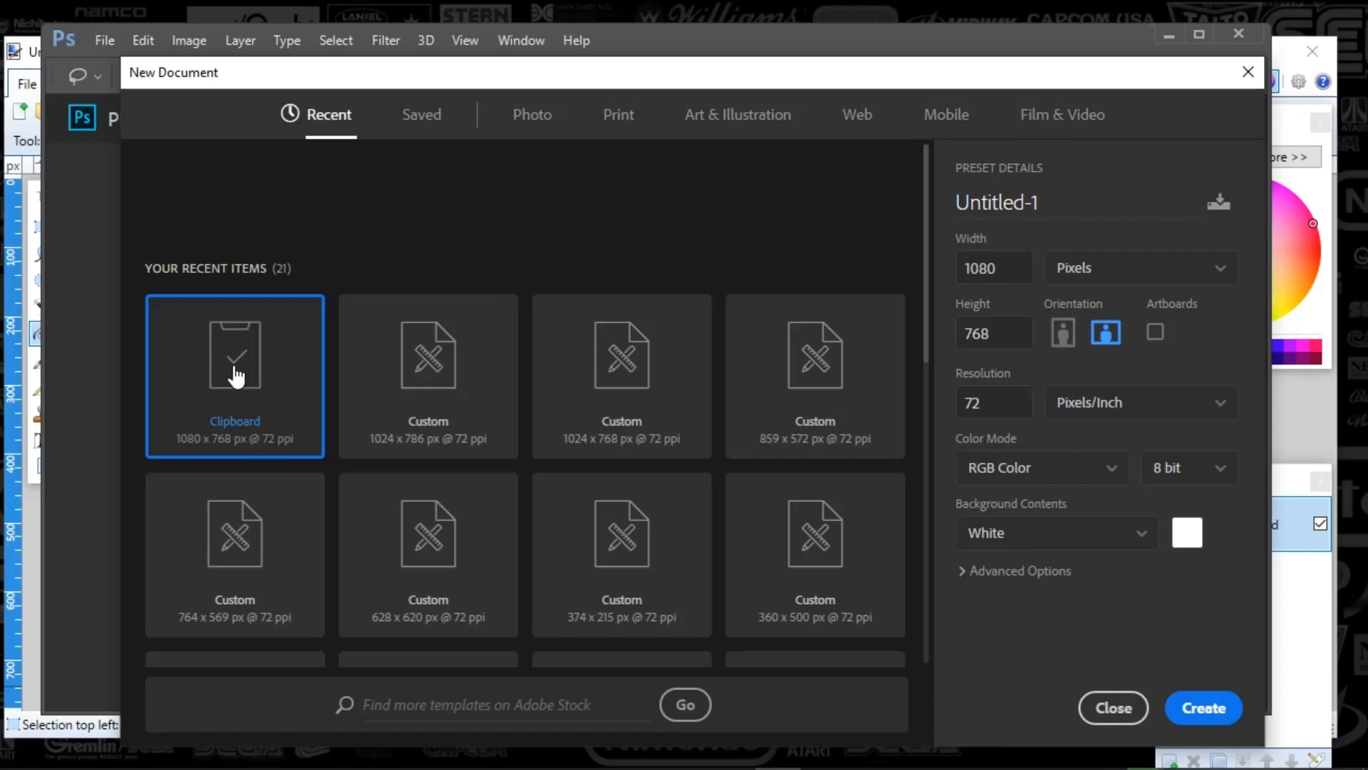
{"action": "double_click", "coordinate": [233, 428]}
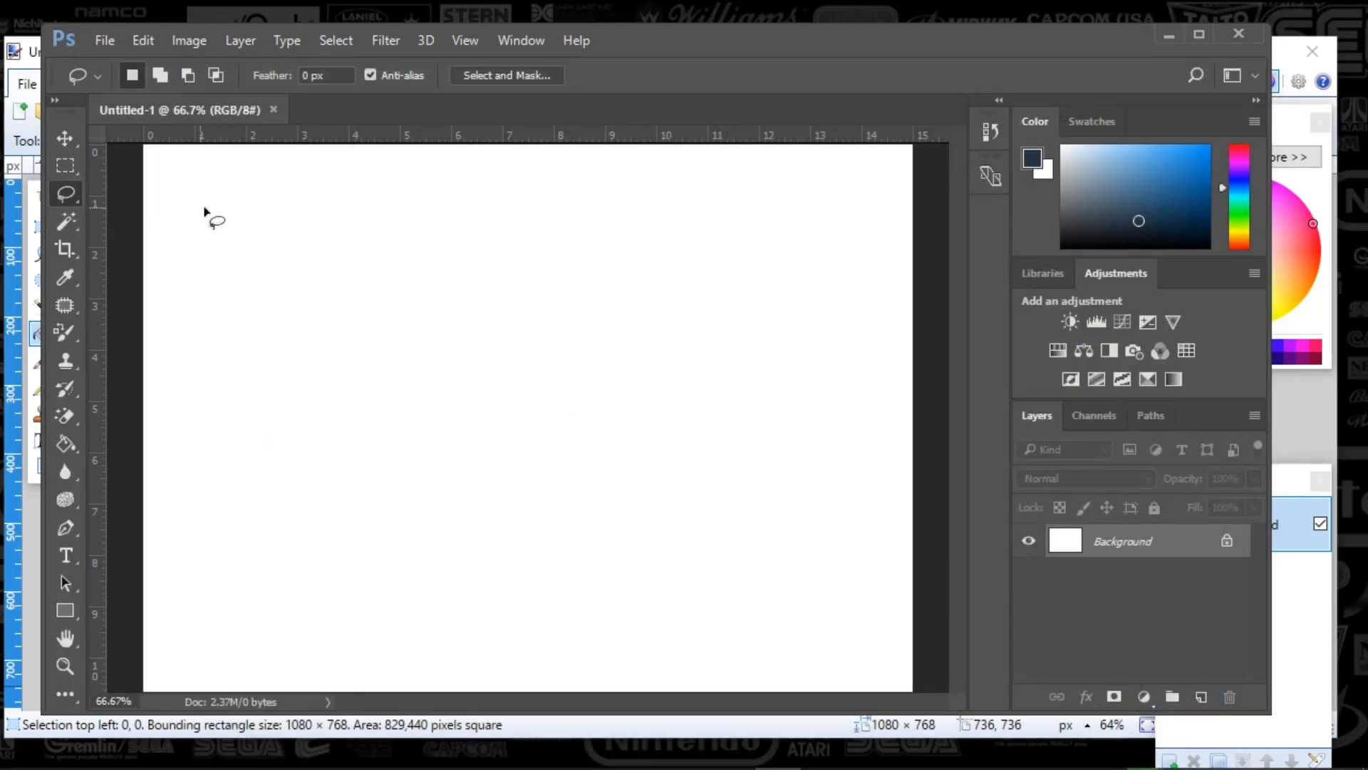
{"action": "key", "text": "ctrl+v"}
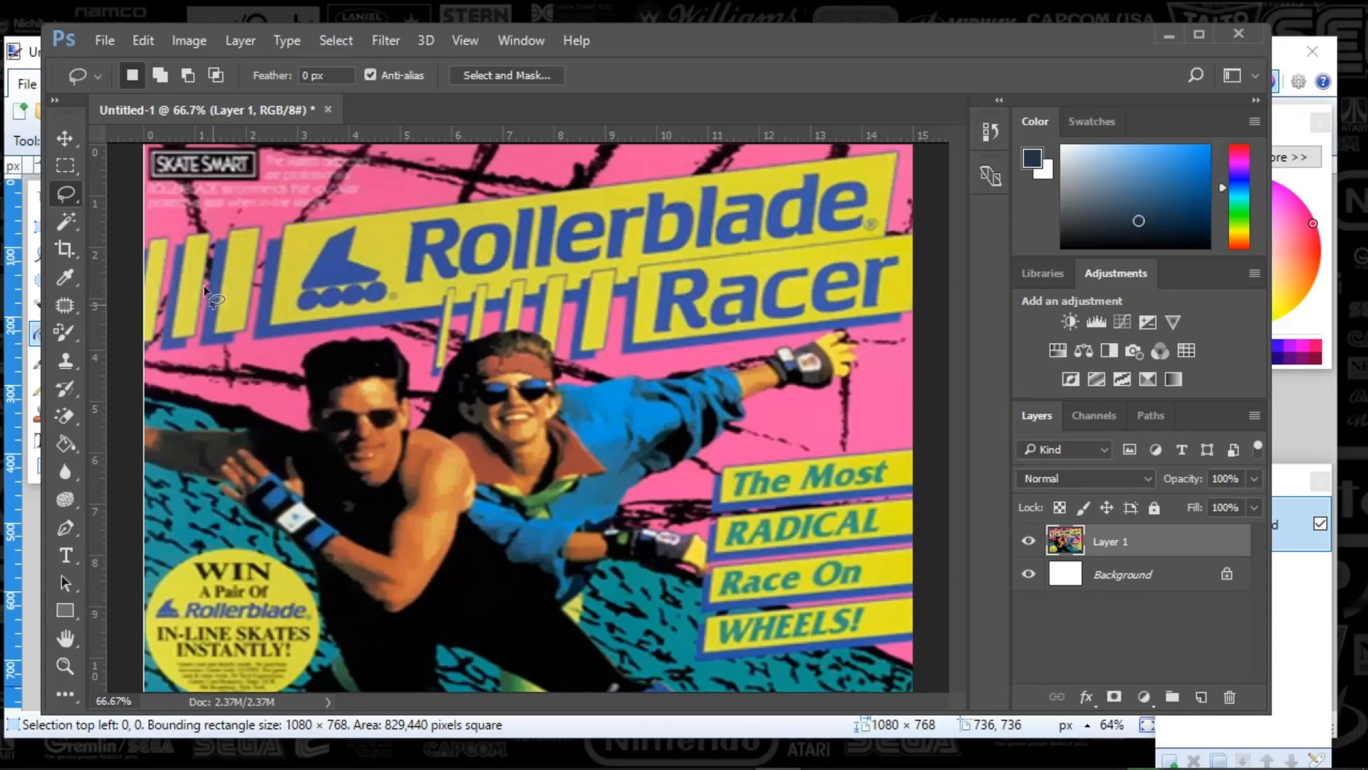
Step: Try a Content-Aware fill over the lassoed logo area above both skaters, and undo it and deselect
{"action": "left_click", "coordinate": [145, 41]}
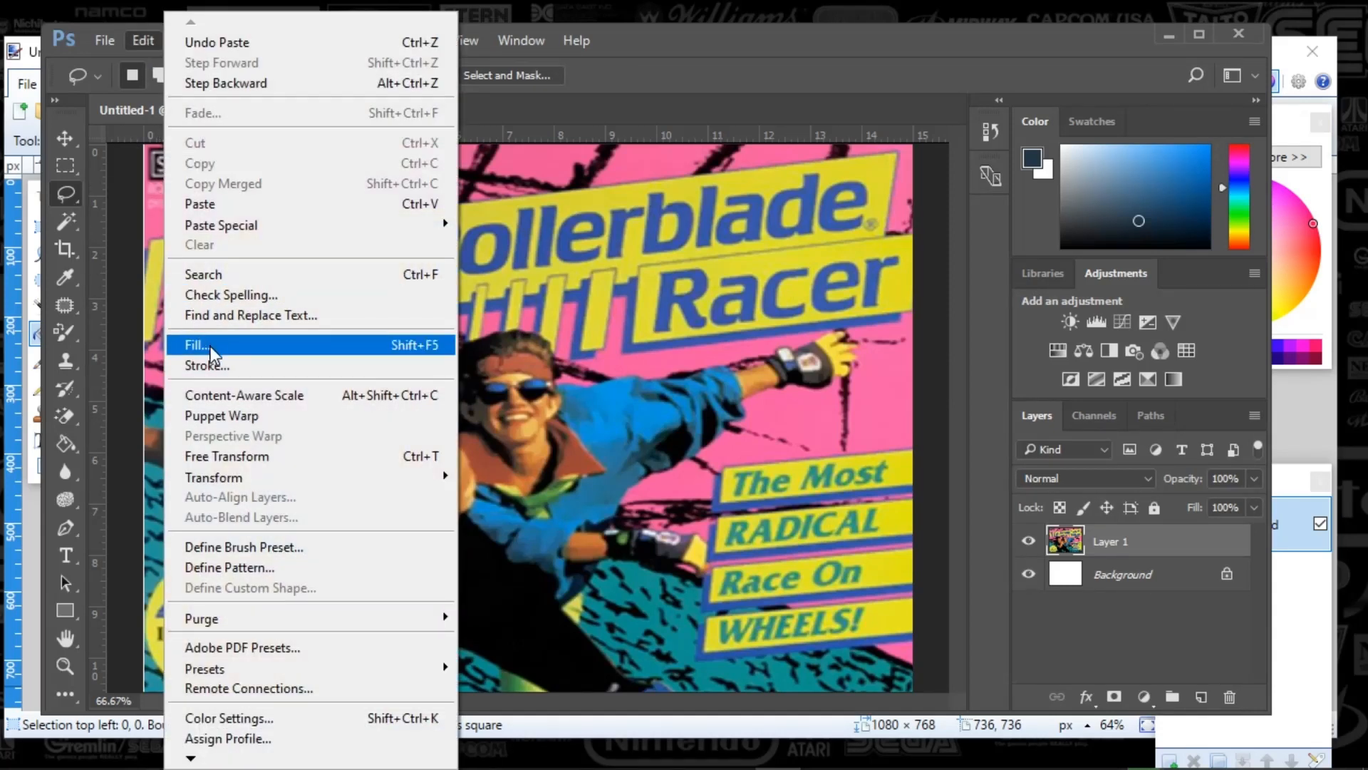
{"action": "left_click", "coordinate": [50, 77]}
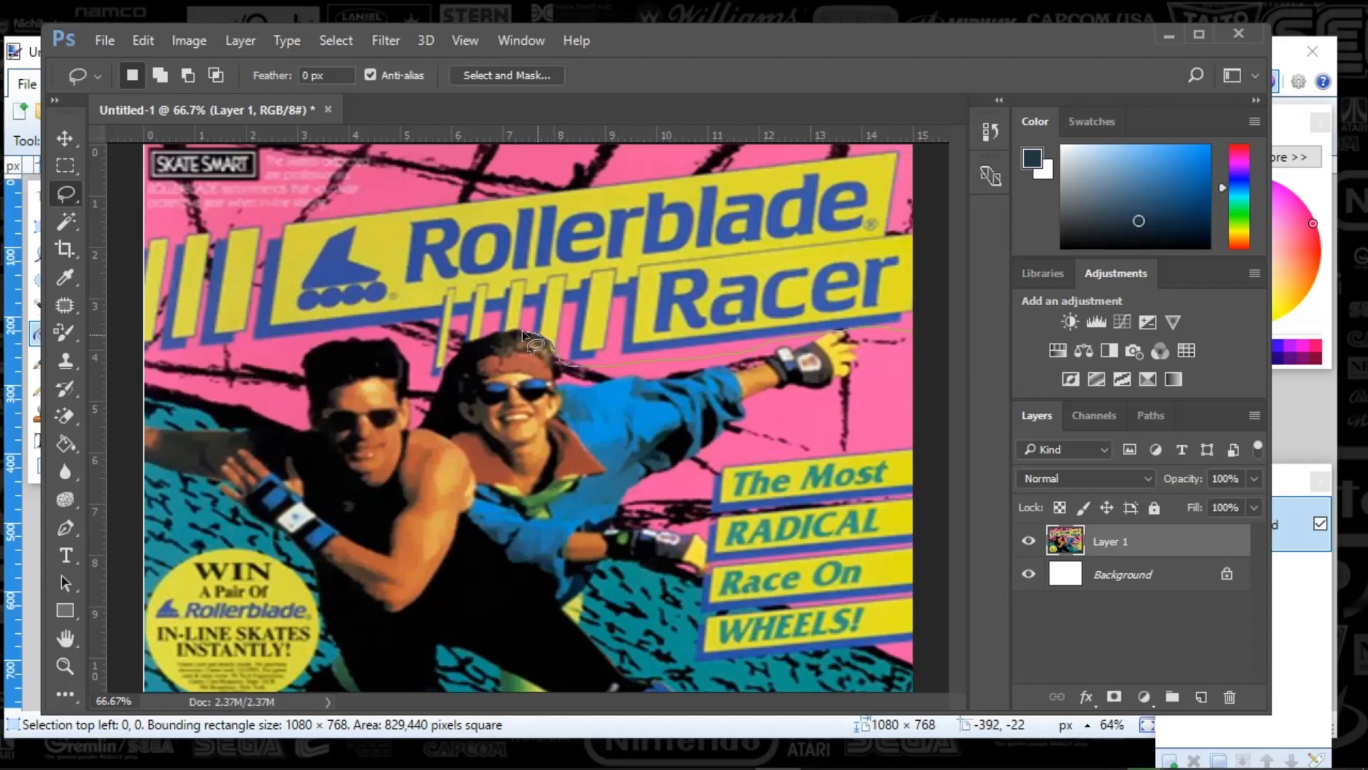
{"action": "mouse_move", "coordinate": [524, 332]}
{"action": "left_mouse_down"}
{"action": "mouse_move", "coordinate": [465, 345]}
{"action": "mouse_move", "coordinate": [420, 385]}
{"action": "mouse_move", "coordinate": [397, 333]}
{"action": "mouse_move", "coordinate": [355, 338]}
{"action": "left_mouse_up"}
{"action": "mouse_move", "coordinate": [136, 362]}
{"action": "left_mouse_down"}
{"action": "mouse_move", "coordinate": [101, 241]}
{"action": "mouse_move", "coordinate": [105, 169]}
{"action": "mouse_move", "coordinate": [137, 94]}
{"action": "mouse_move", "coordinate": [340, 74]}
{"action": "mouse_move", "coordinate": [906, 70]}
{"action": "mouse_move", "coordinate": [933, 88]}
{"action": "mouse_move", "coordinate": [1023, 342]}
{"action": "left_mouse_up"}
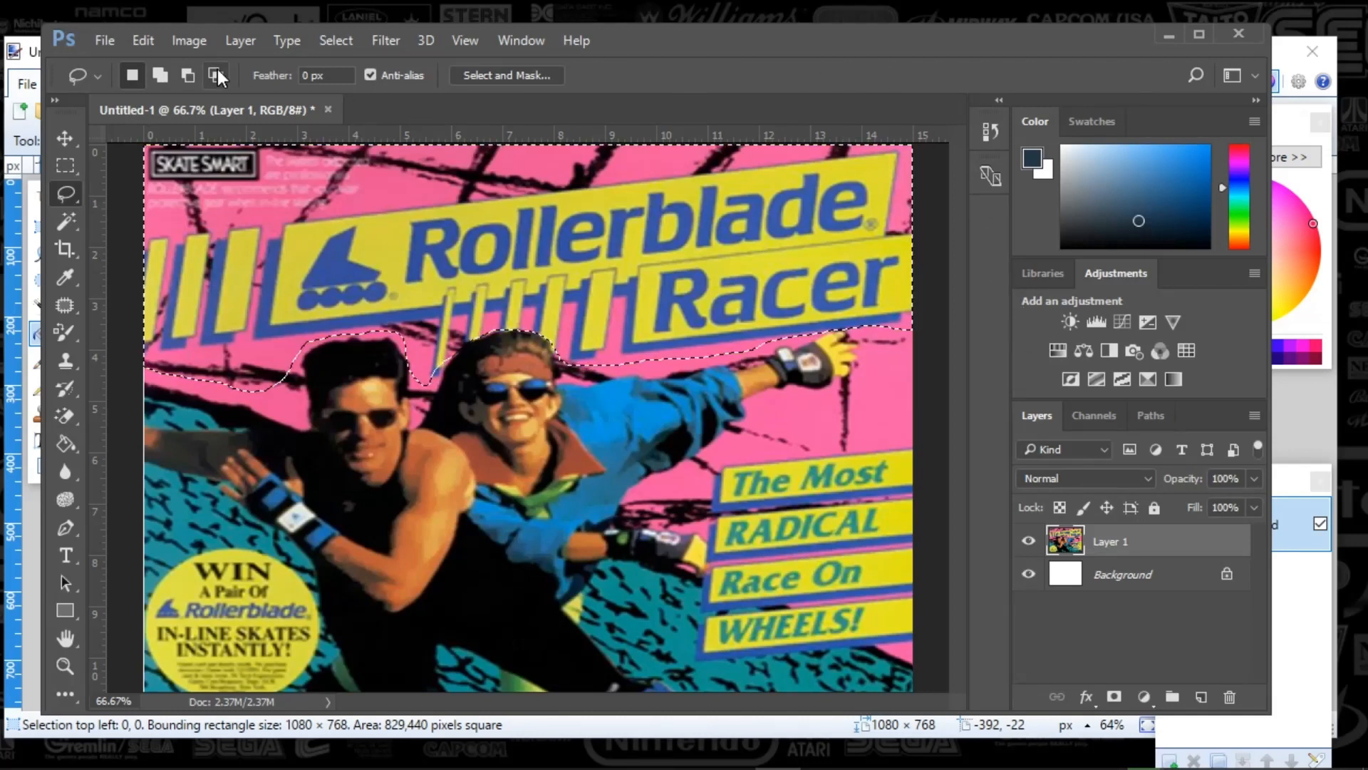
{"action": "left_click", "coordinate": [105, 40]}
{"action": "mouse_move", "coordinate": [137, 45]}
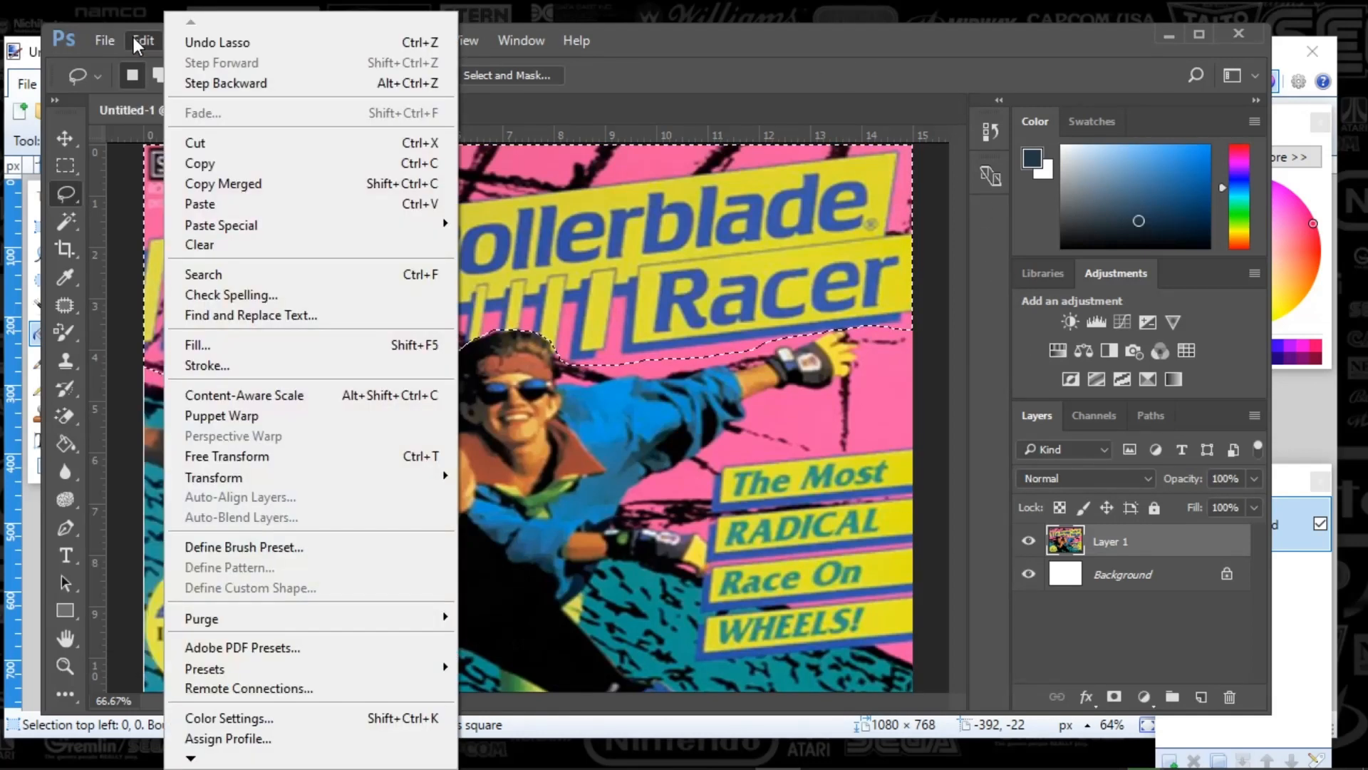
{"action": "left_click", "coordinate": [198, 345]}
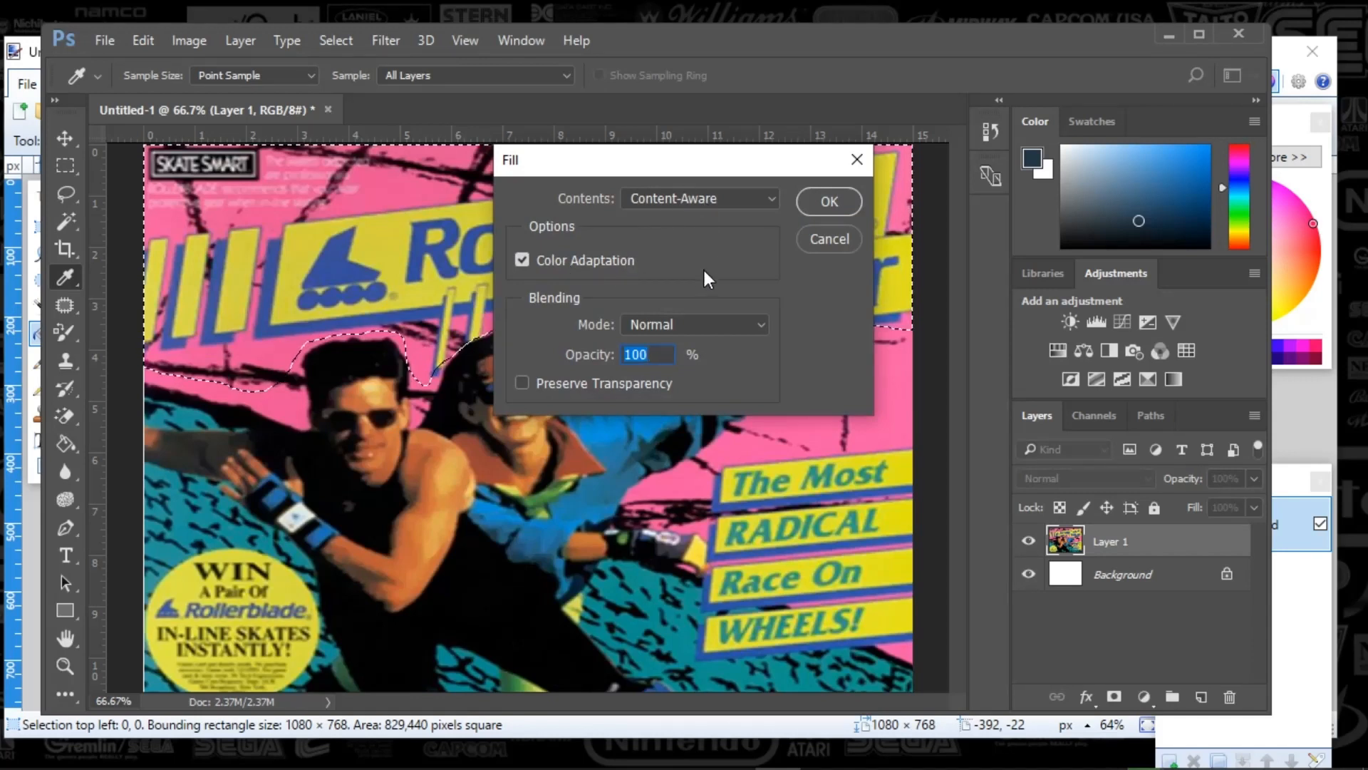
{"action": "left_click", "coordinate": [840, 204]}
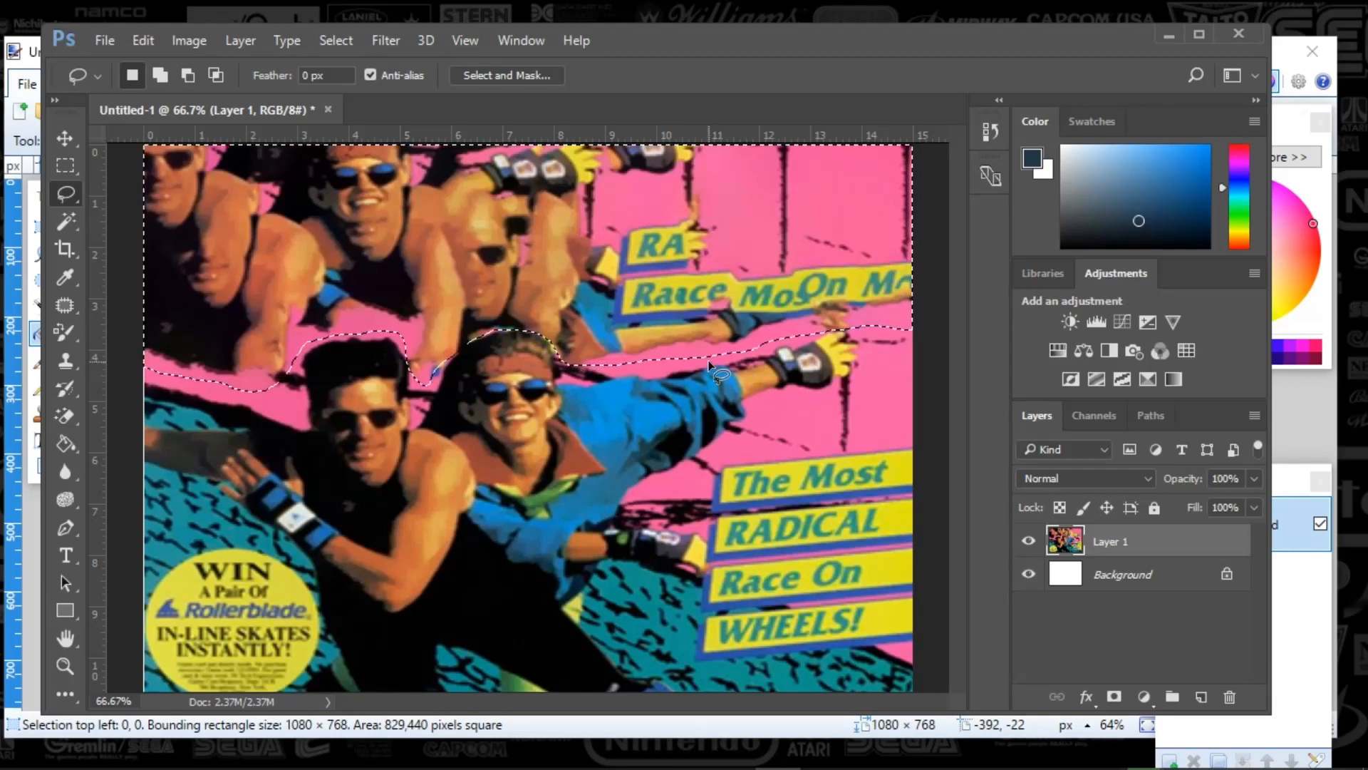
{"action": "key", "text": "ctrl+z"}
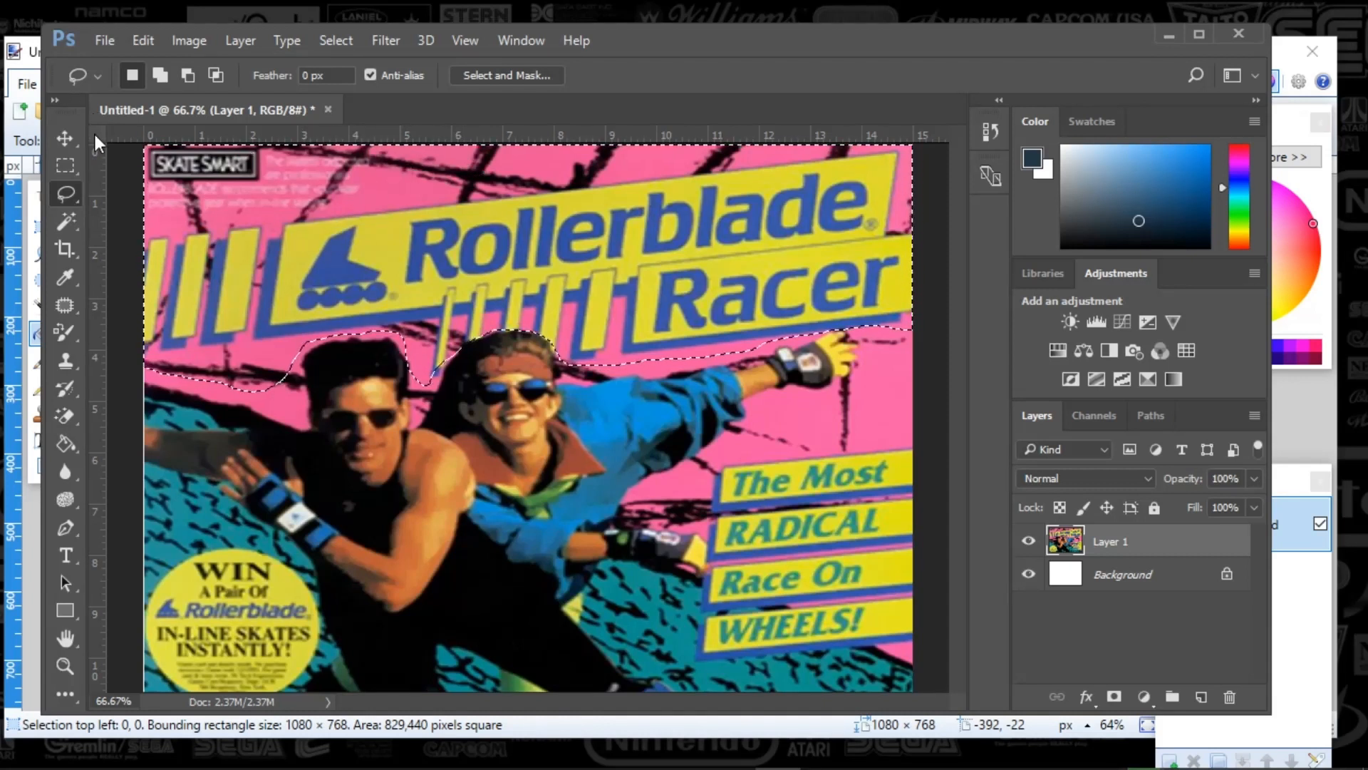
{"action": "key", "text": "ctrl+d"}
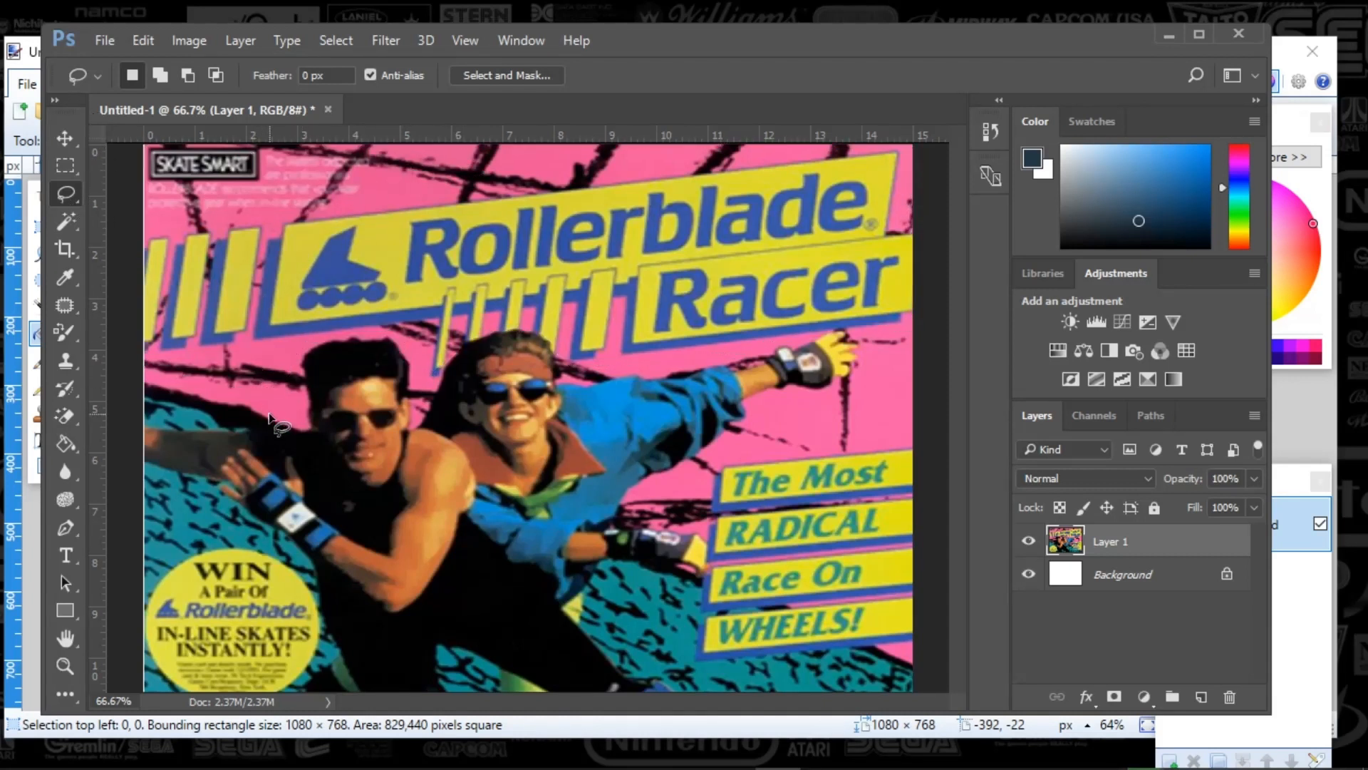
Step: Try a Content-Aware fill over a lassoed area around the logo's skate emblem, and undo the fill
{"action": "mouse_move", "coordinate": [463, 134]}
{"action": "left_mouse_down"}
{"action": "mouse_move", "coordinate": [456, 161]}
{"action": "mouse_move", "coordinate": [462, 144]}
{"action": "left_mouse_up"}
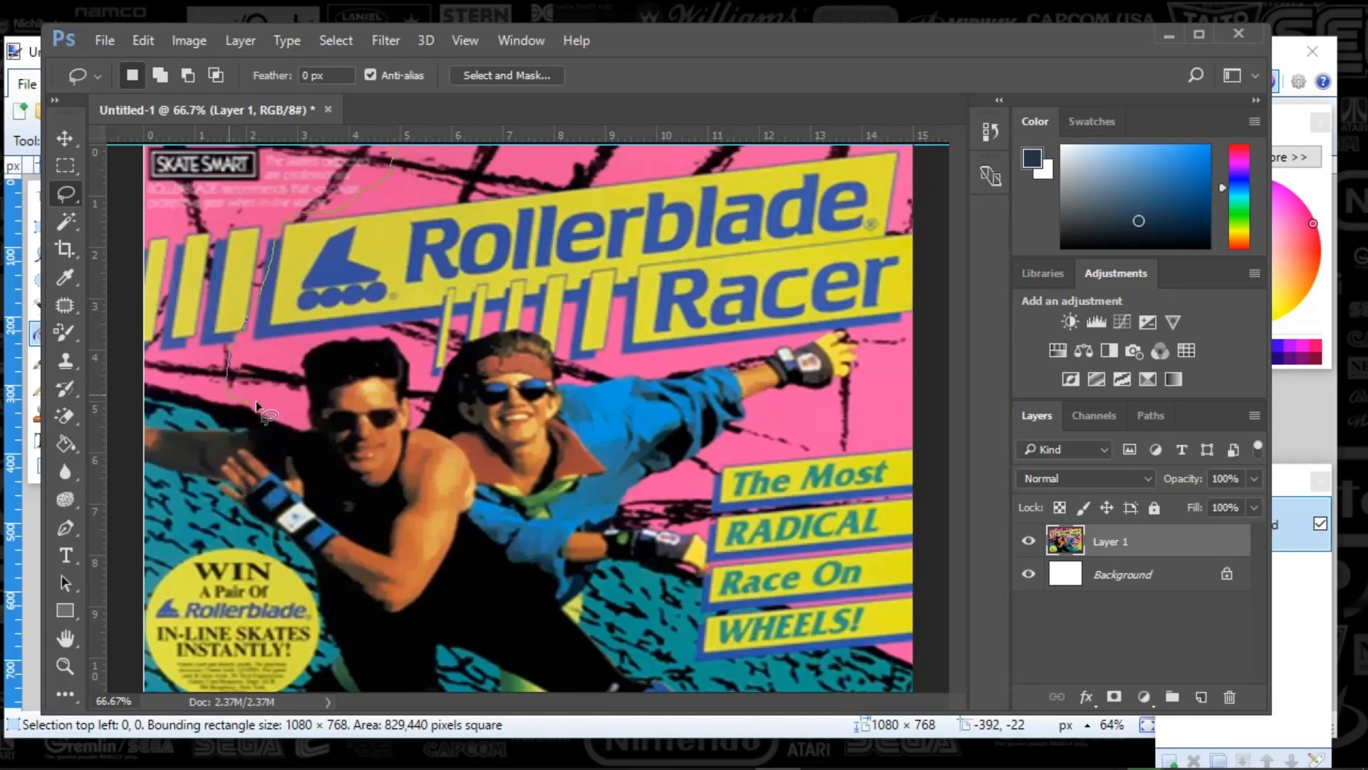
{"action": "left_click_drag", "start_coordinate": [255, 401], "coordinate": [407, 142]}
{"action": "left_click", "coordinate": [143, 40]}
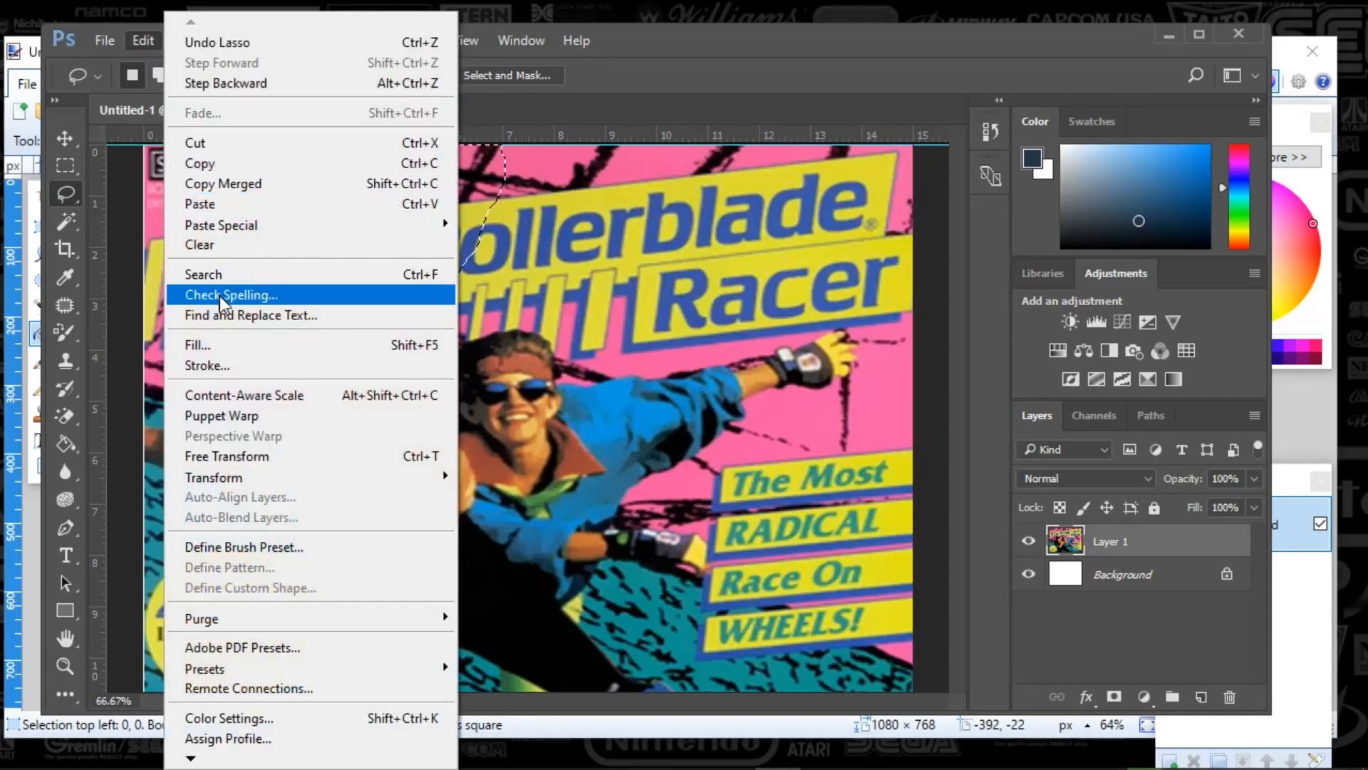
{"action": "left_click", "coordinate": [225, 346]}
{"action": "left_click", "coordinate": [827, 201]}
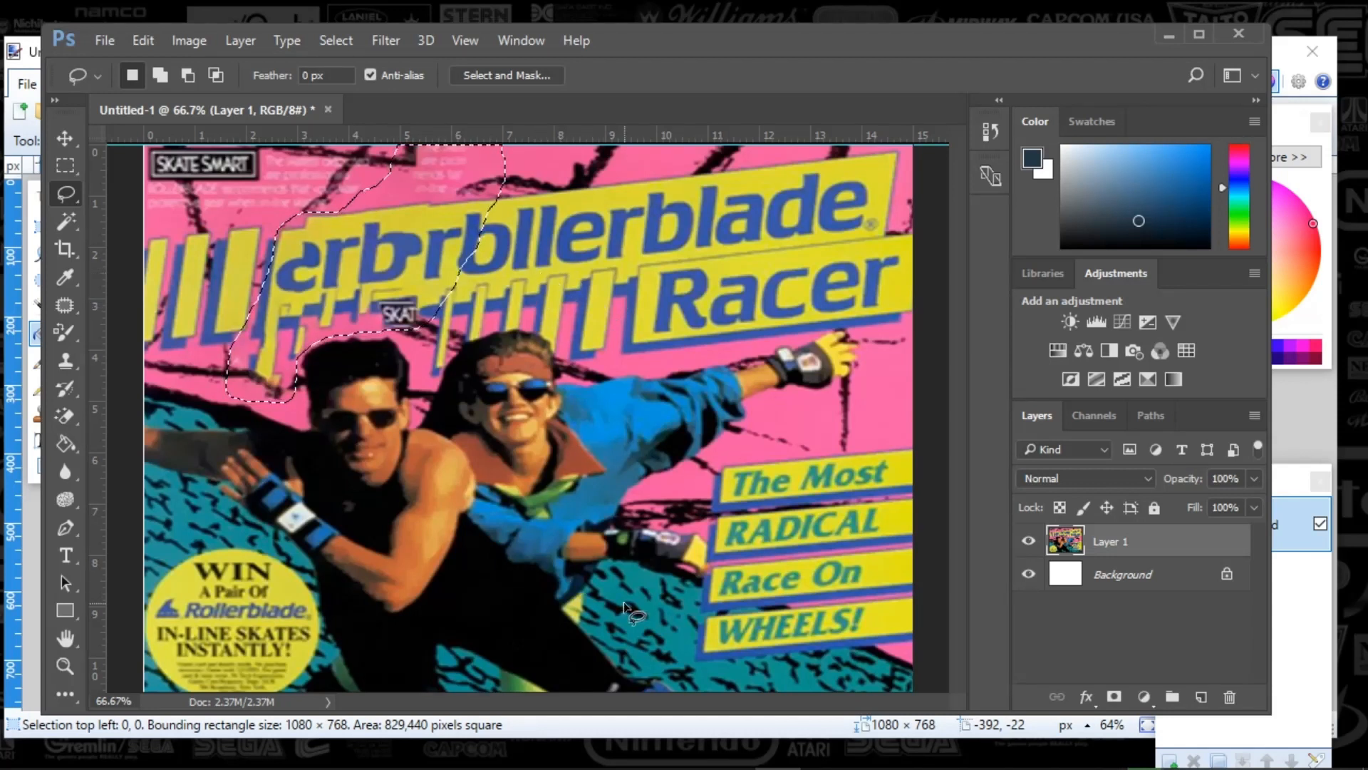
{"action": "key", "text": "ctrl+z"}
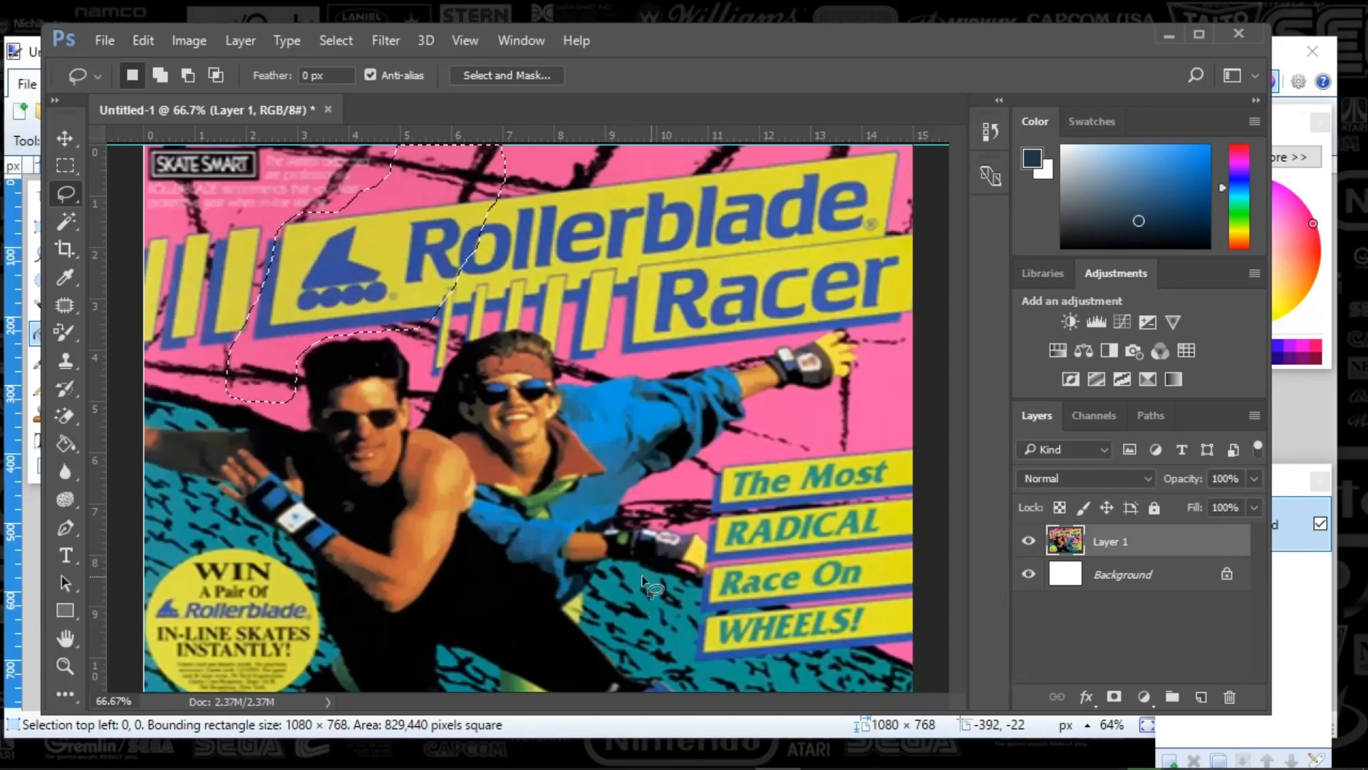
Step: Try a Content-Aware fill over the lassoed teal area beside the skater's leg and below the slogan banners, and undo it and deselect
{"action": "left_click_drag", "start_coordinate": [624, 566], "coordinate": [651, 573]}
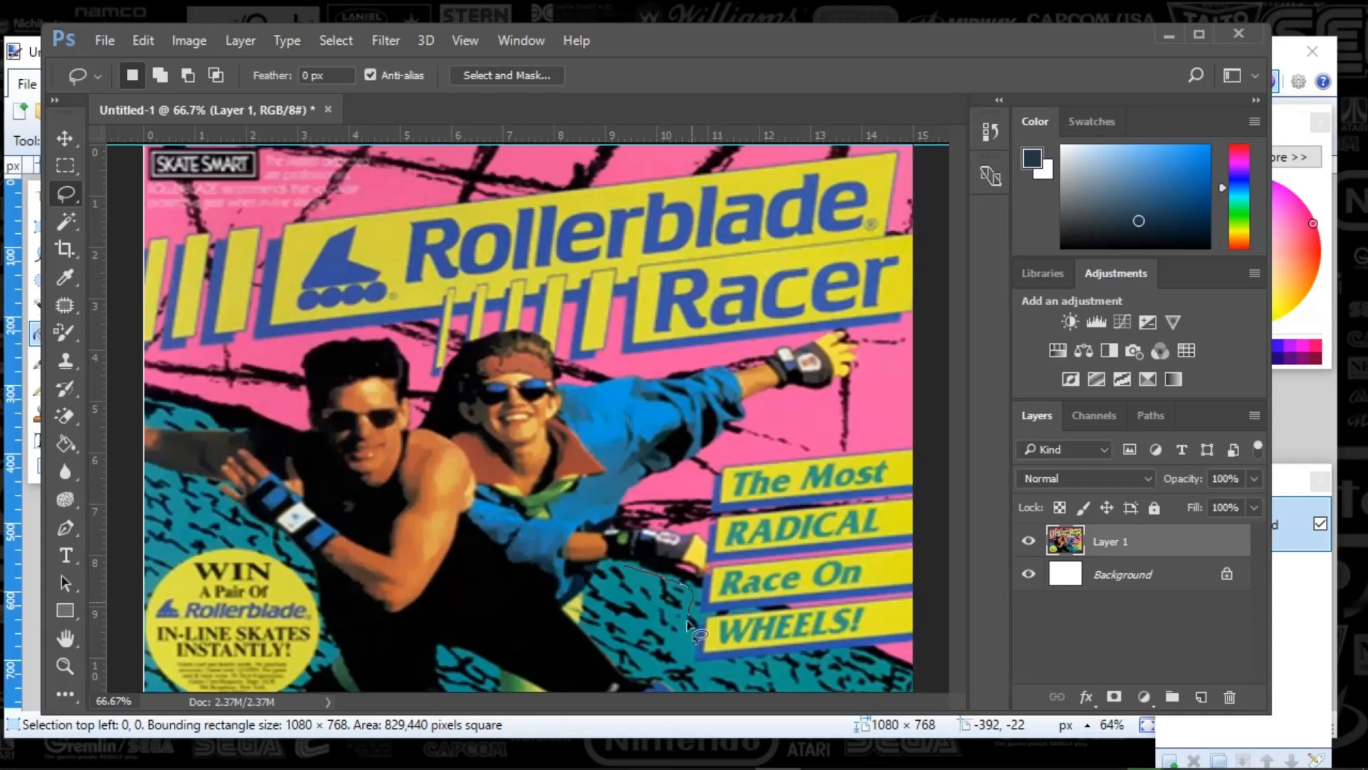
{"action": "mouse_move", "coordinate": [758, 662]}
{"action": "left_mouse_down"}
{"action": "mouse_move", "coordinate": [858, 649]}
{"action": "mouse_move", "coordinate": [910, 695]}
{"action": "mouse_move", "coordinate": [685, 685]}
{"action": "left_mouse_up"}
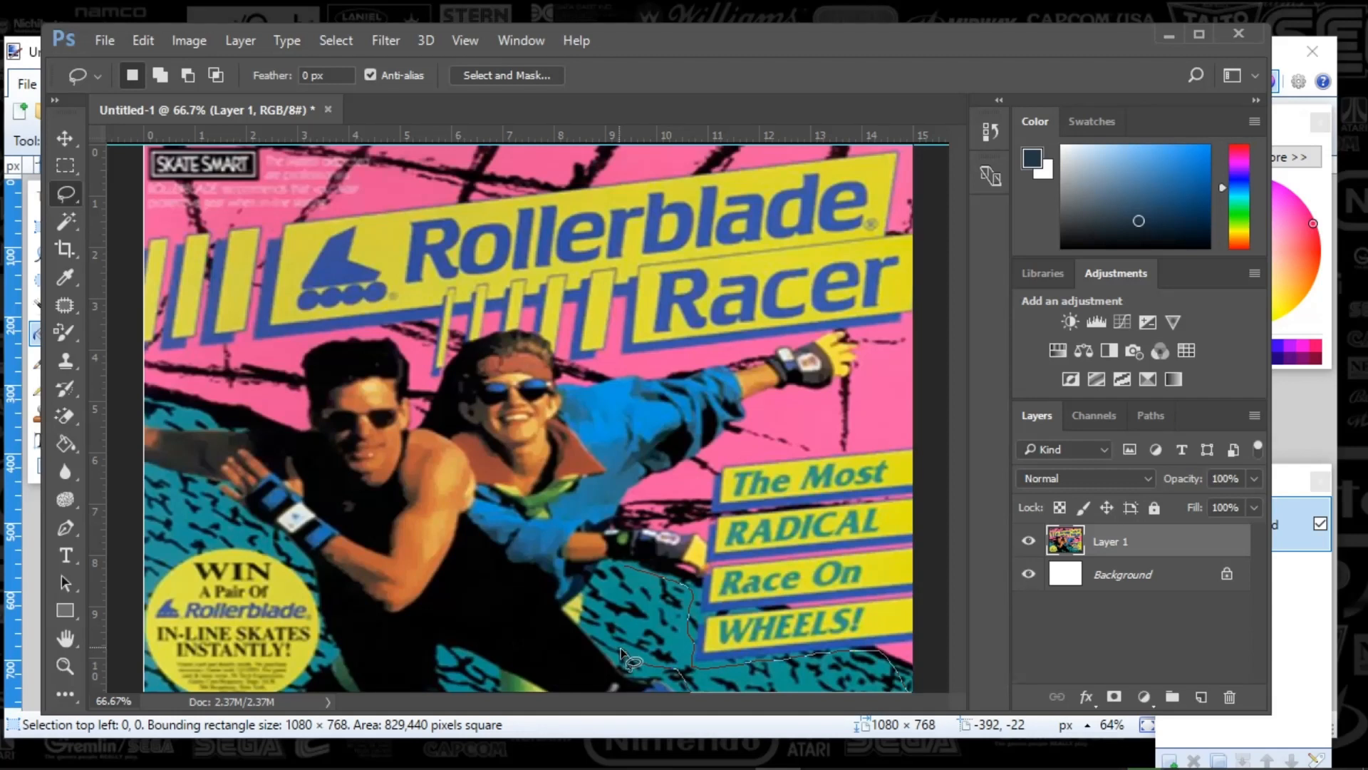
{"action": "mouse_move", "coordinate": [620, 648]}
{"action": "left_mouse_down"}
{"action": "mouse_move", "coordinate": [585, 708]}
{"action": "mouse_move", "coordinate": [551, 707]}
{"action": "mouse_move", "coordinate": [554, 662]}
{"action": "mouse_move", "coordinate": [626, 567]}
{"action": "left_mouse_up"}
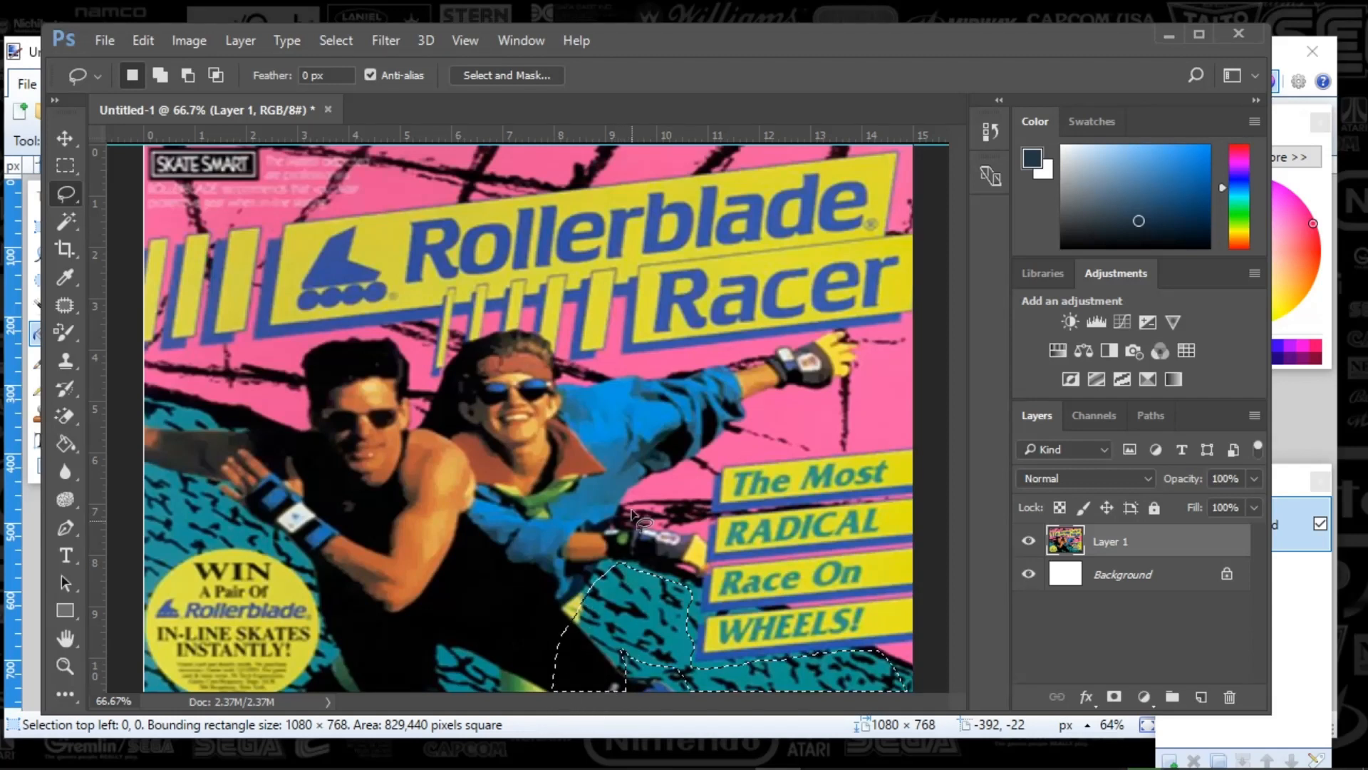
{"action": "left_click", "coordinate": [143, 40]}
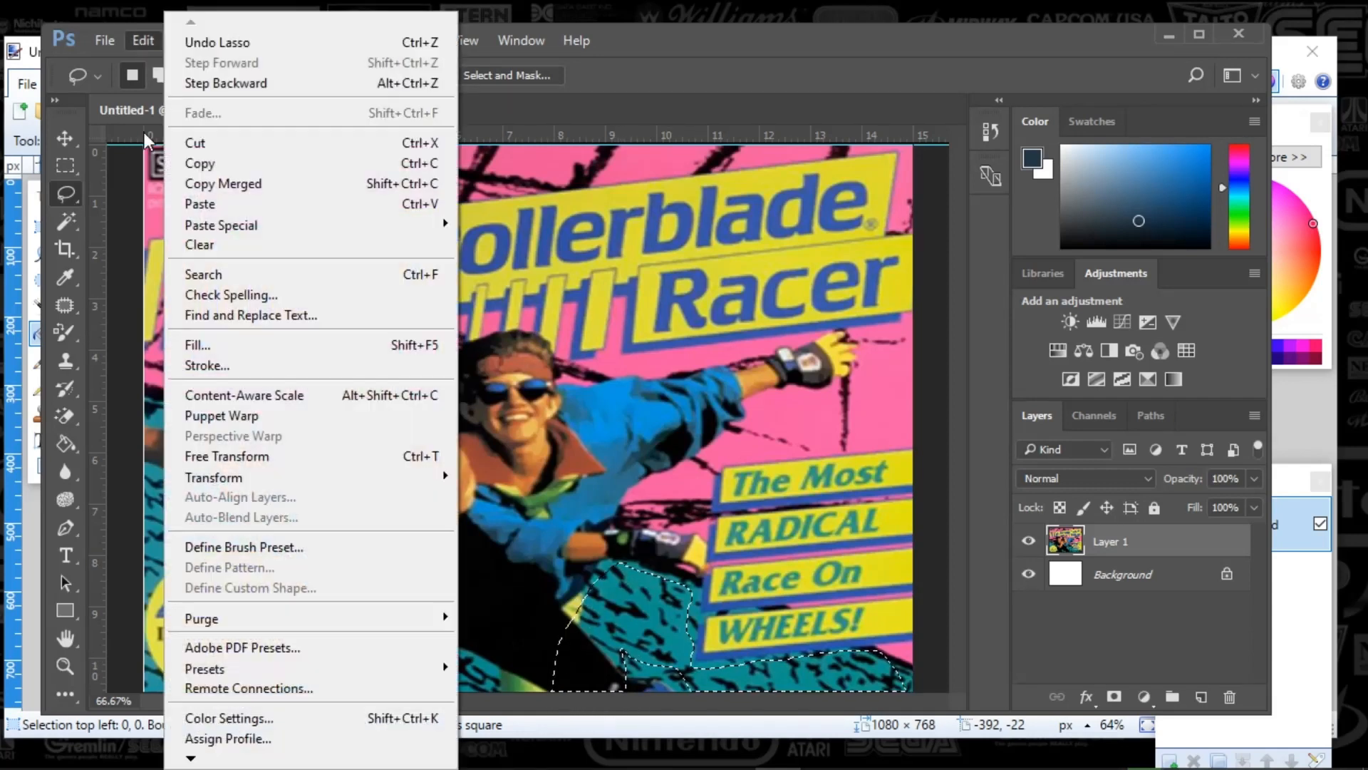
{"action": "left_click", "coordinate": [191, 345]}
{"action": "left_click", "coordinate": [826, 200]}
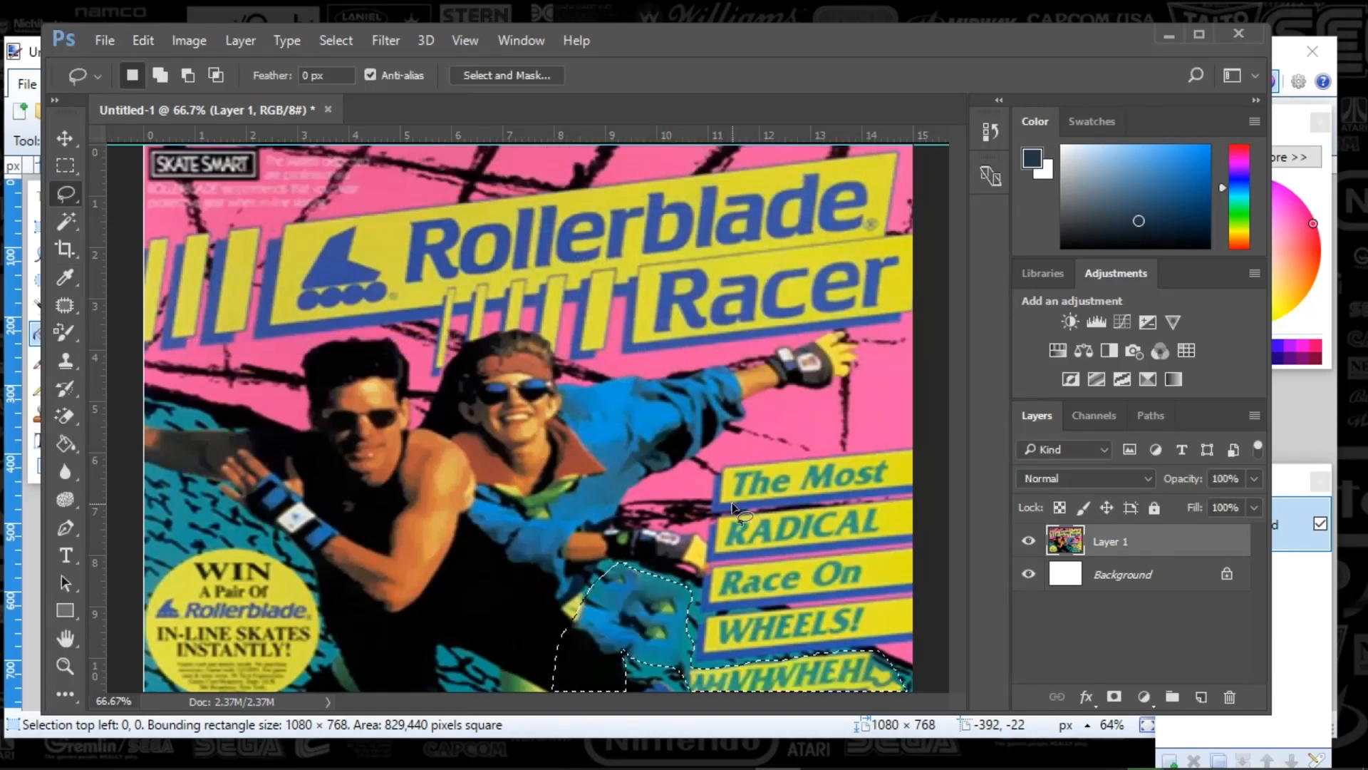
{"action": "key", "text": "ctrl+z"}
{"action": "left_click", "coordinate": [163, 513]}
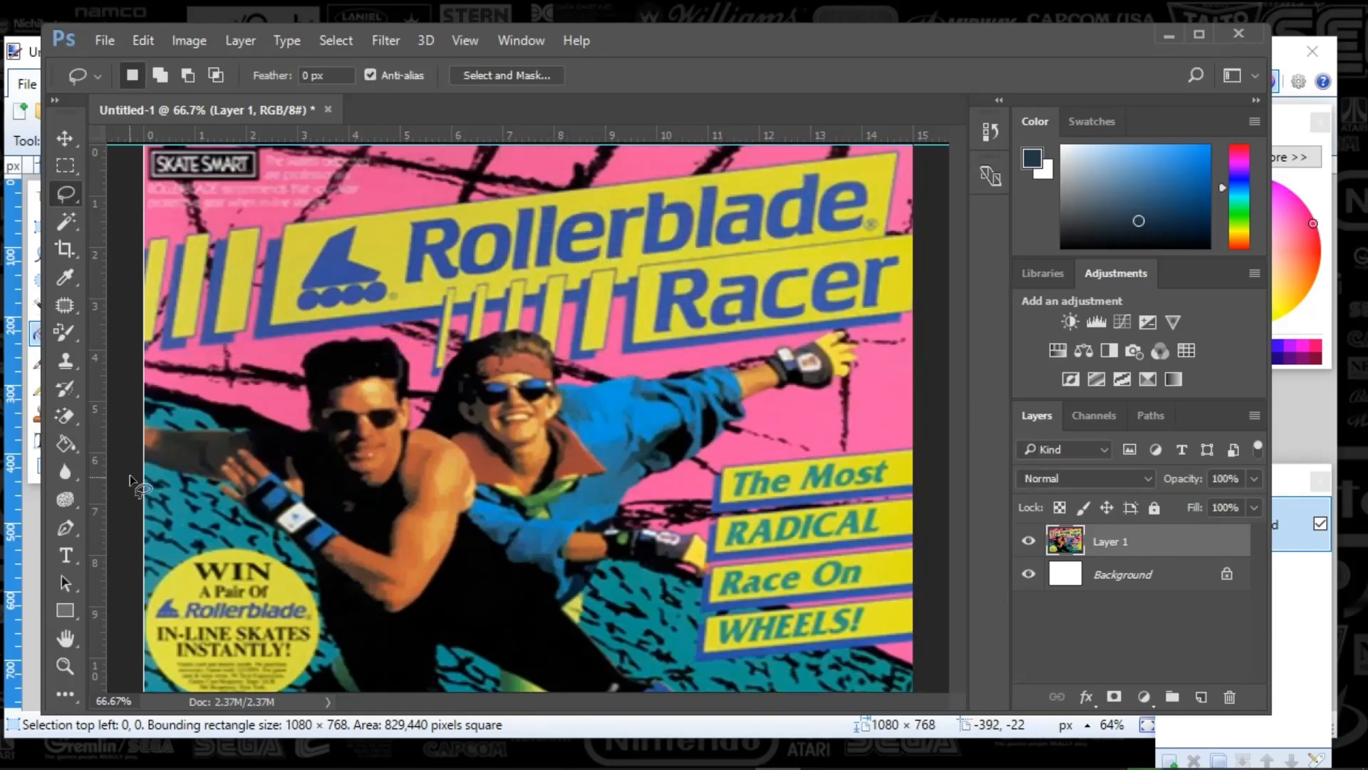
Step: Try to remove the round yellow WIN badge with a lasso selection and a Content-Aware fill, and undo it and deselect
{"action": "mouse_move", "coordinate": [152, 476]}
{"action": "left_mouse_down"}
{"action": "mouse_move", "coordinate": [282, 536]}
{"action": "mouse_move", "coordinate": [324, 599]}
{"action": "mouse_move", "coordinate": [337, 701]}
{"action": "mouse_move", "coordinate": [210, 642]}
{"action": "left_mouse_up"}
{"action": "left_click", "coordinate": [173, 501]}
{"action": "mouse_move", "coordinate": [149, 473]}
{"action": "left_mouse_down"}
{"action": "mouse_move", "coordinate": [292, 557]}
{"action": "mouse_move", "coordinate": [320, 610]}
{"action": "mouse_move", "coordinate": [328, 696]}
{"action": "mouse_move", "coordinate": [68, 734]}
{"action": "left_mouse_up"}
{"action": "left_click", "coordinate": [142, 40]}
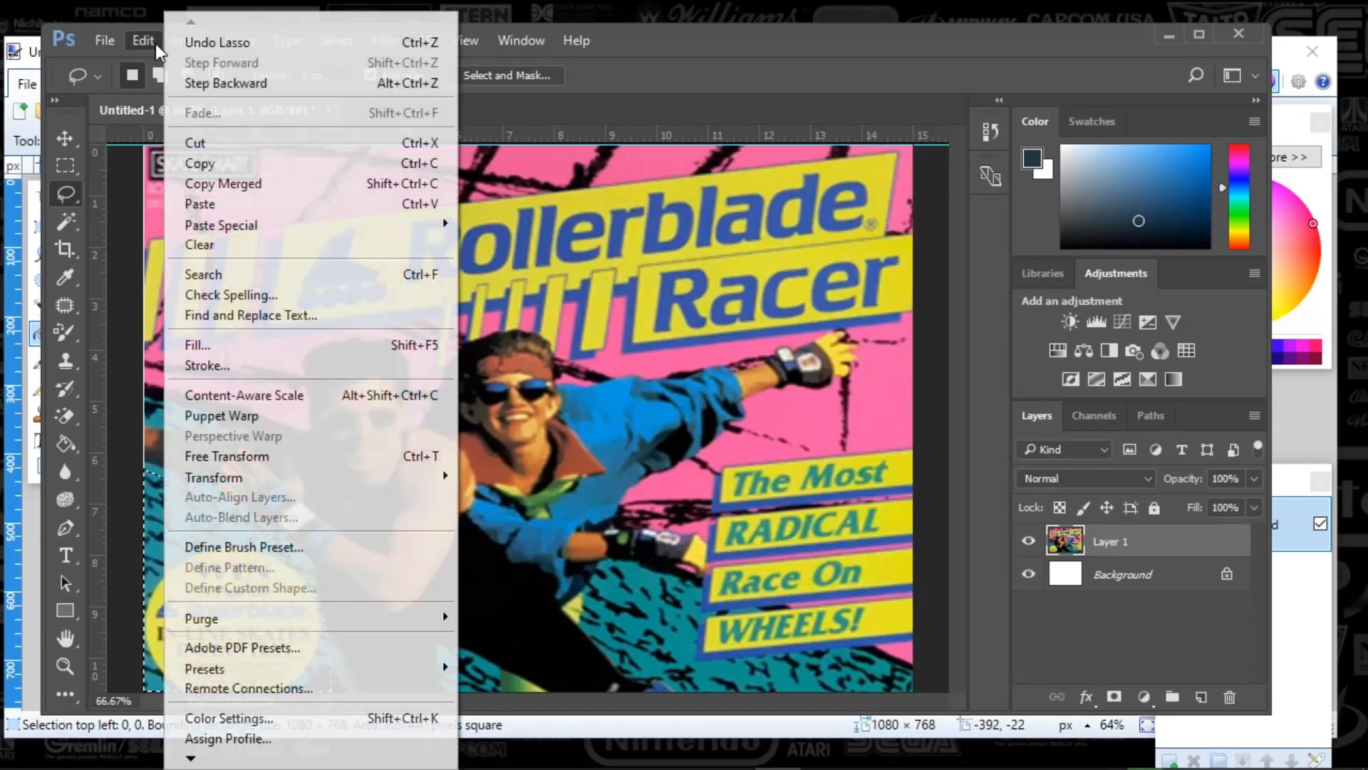
{"action": "left_click", "coordinate": [180, 345]}
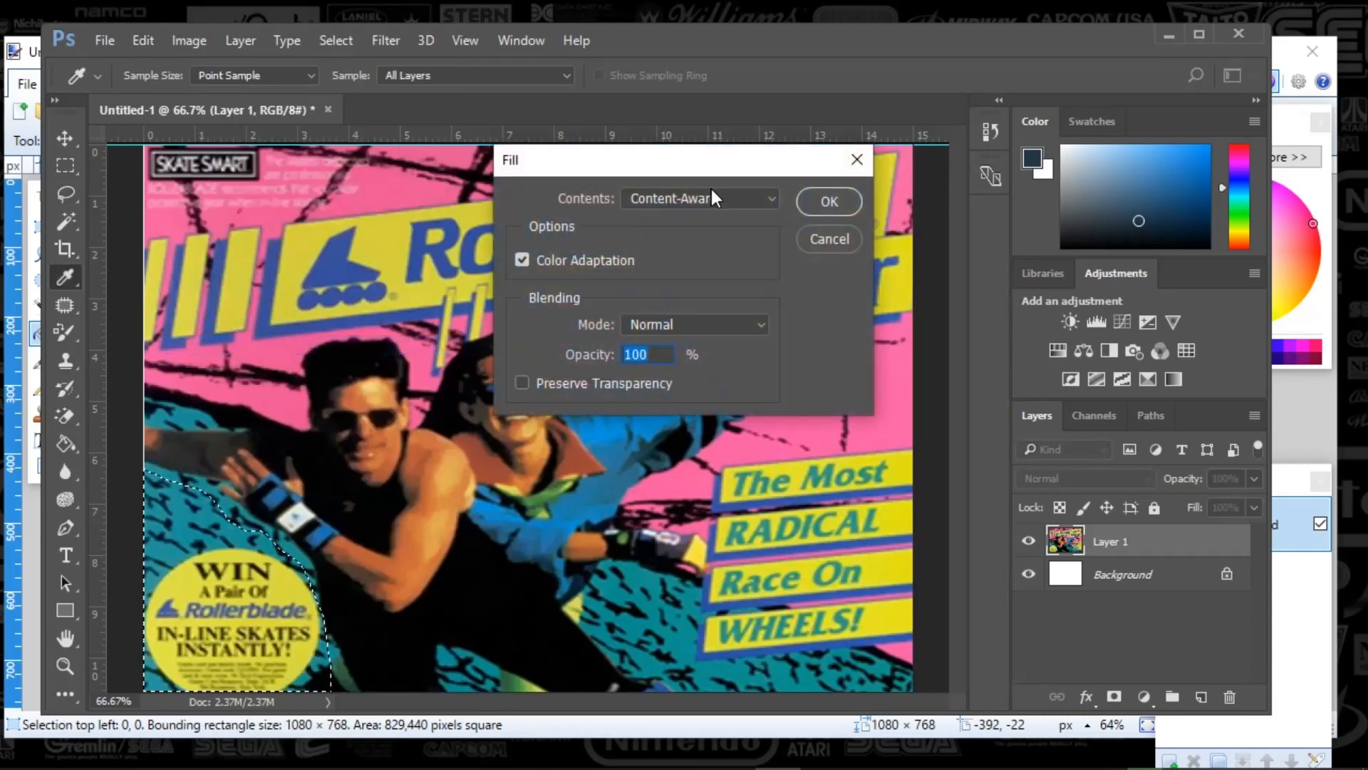
{"action": "left_click", "coordinate": [857, 205]}
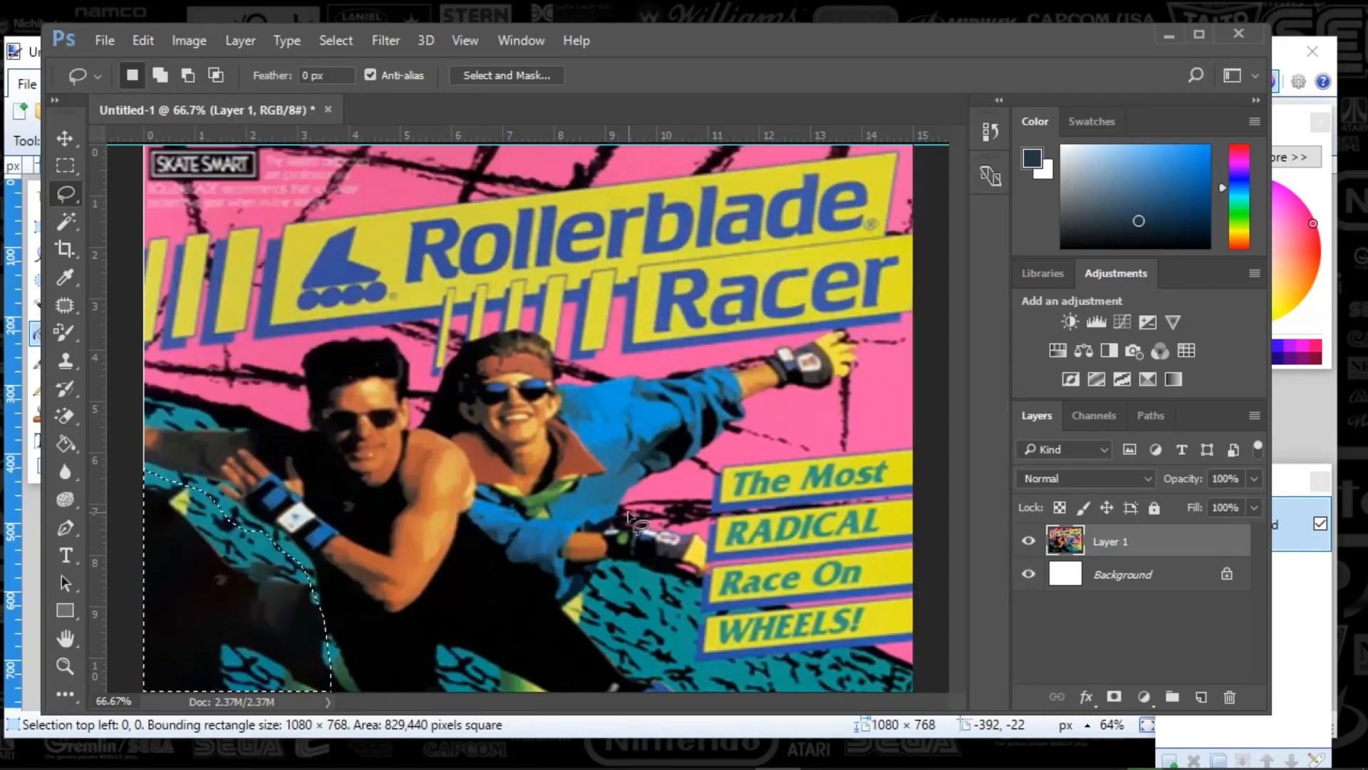
{"action": "key", "text": "ctrl+z"}
{"action": "key", "text": "ctrl+d"}
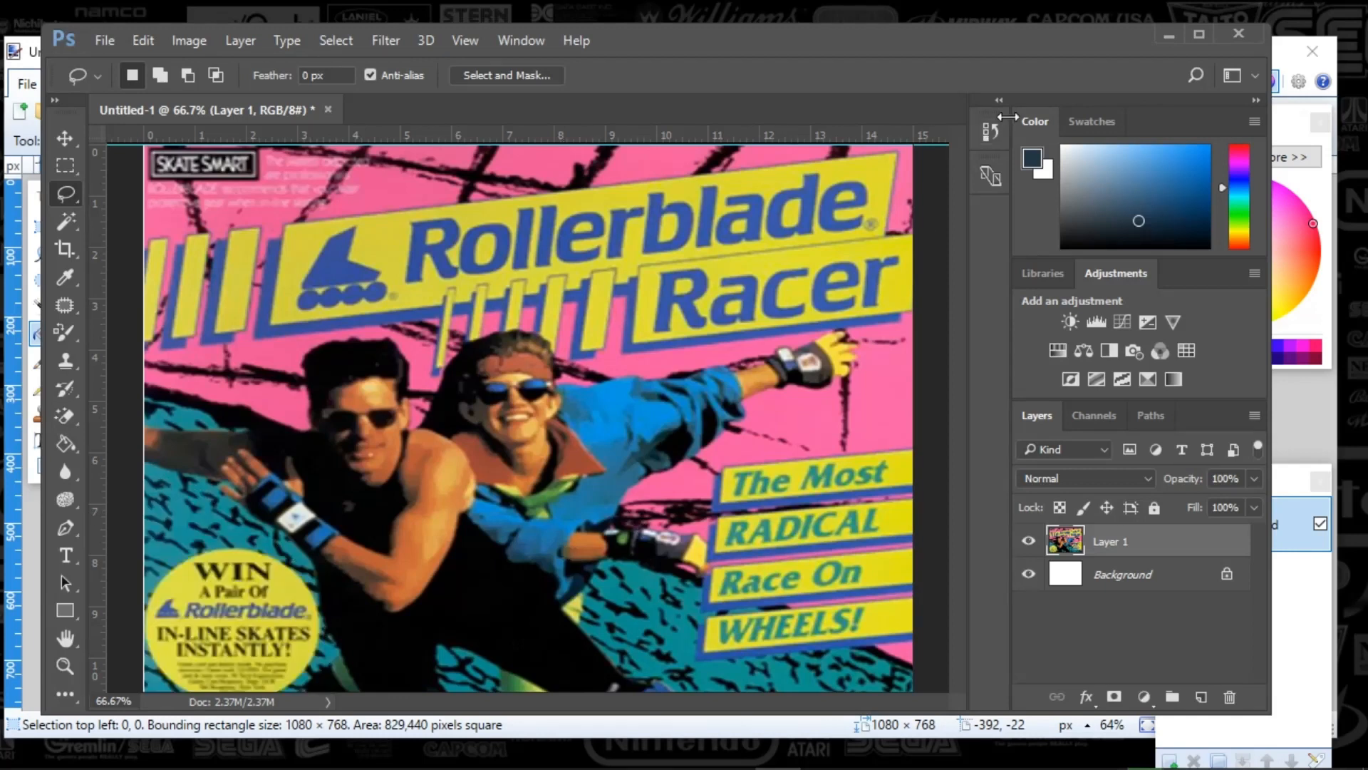
Step: Minimize Photoshop and search Google Images in a new Chrome window for "90's background safe by the bell"
{"action": "left_click", "coordinate": [1168, 35]}
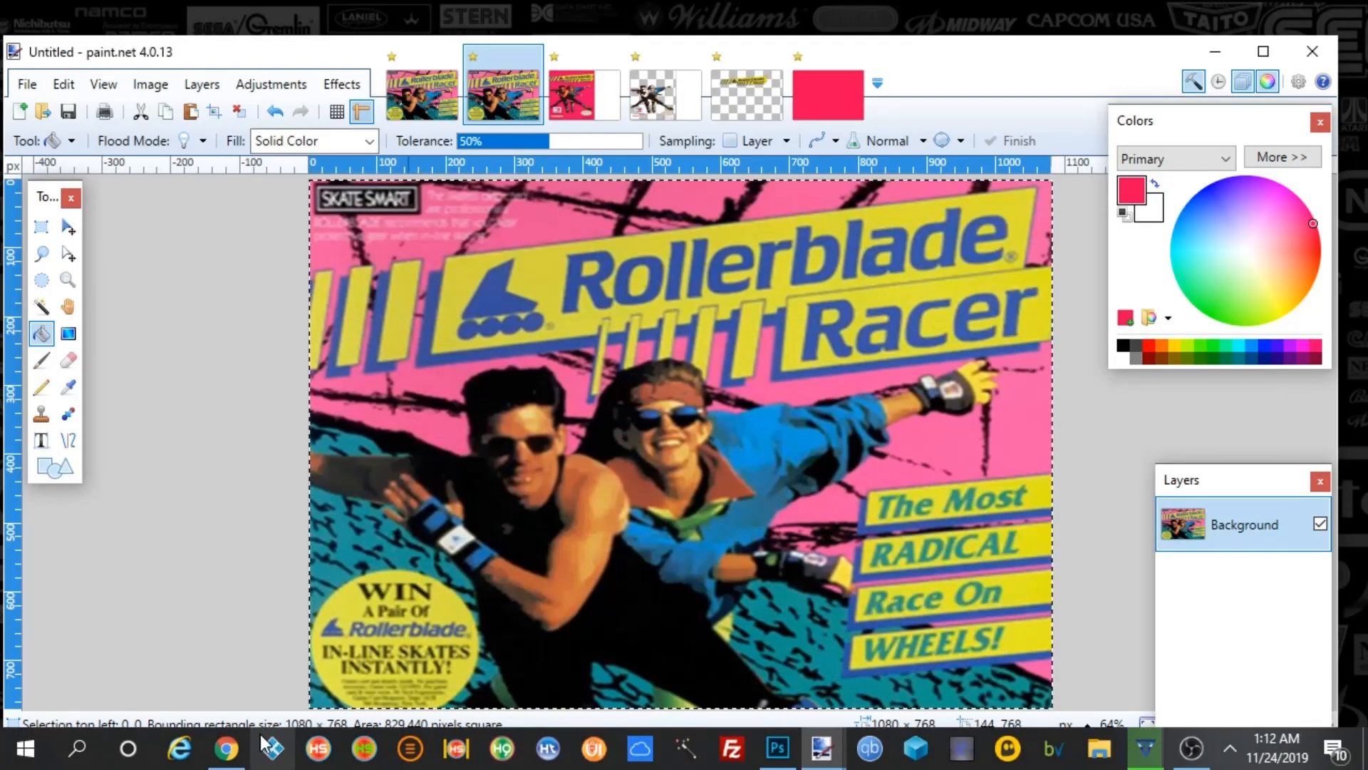
{"action": "left_click", "coordinate": [229, 747]}
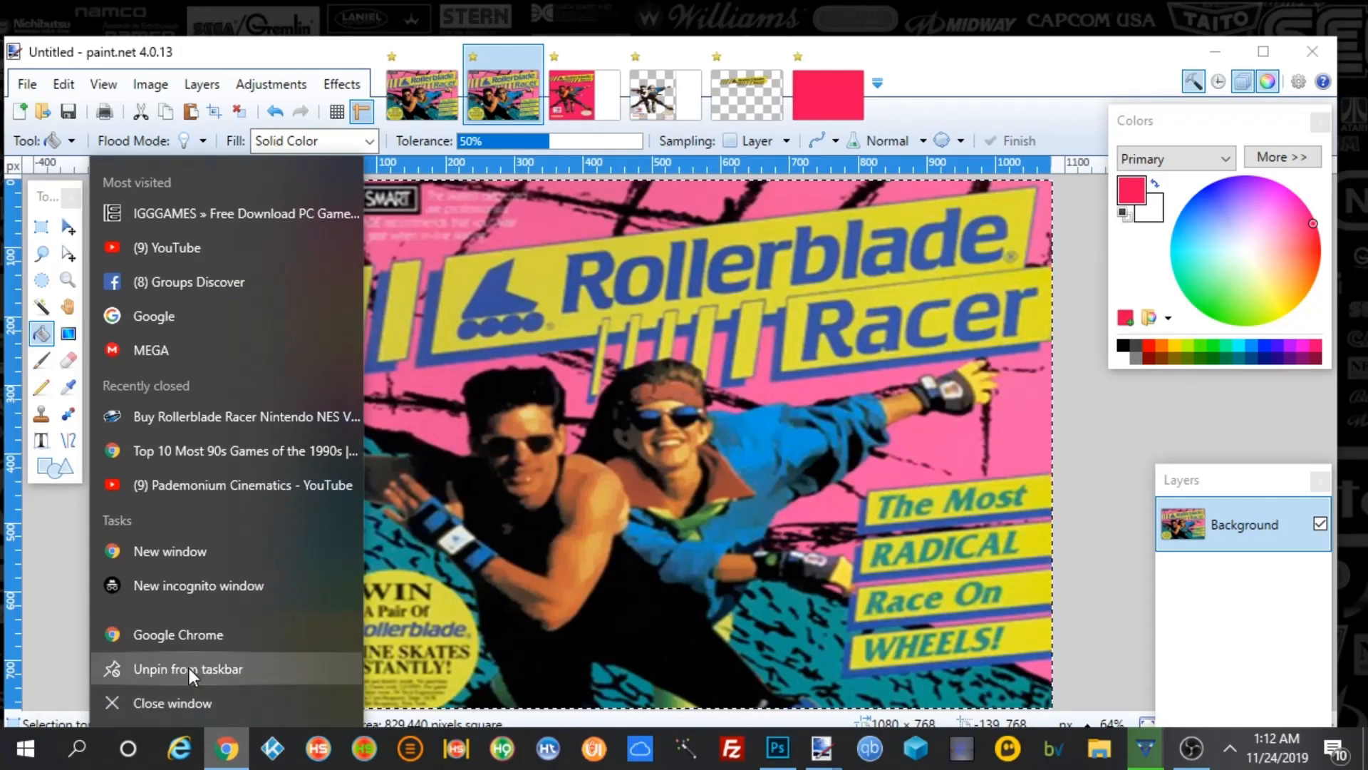
{"action": "left_click", "coordinate": [181, 636]}
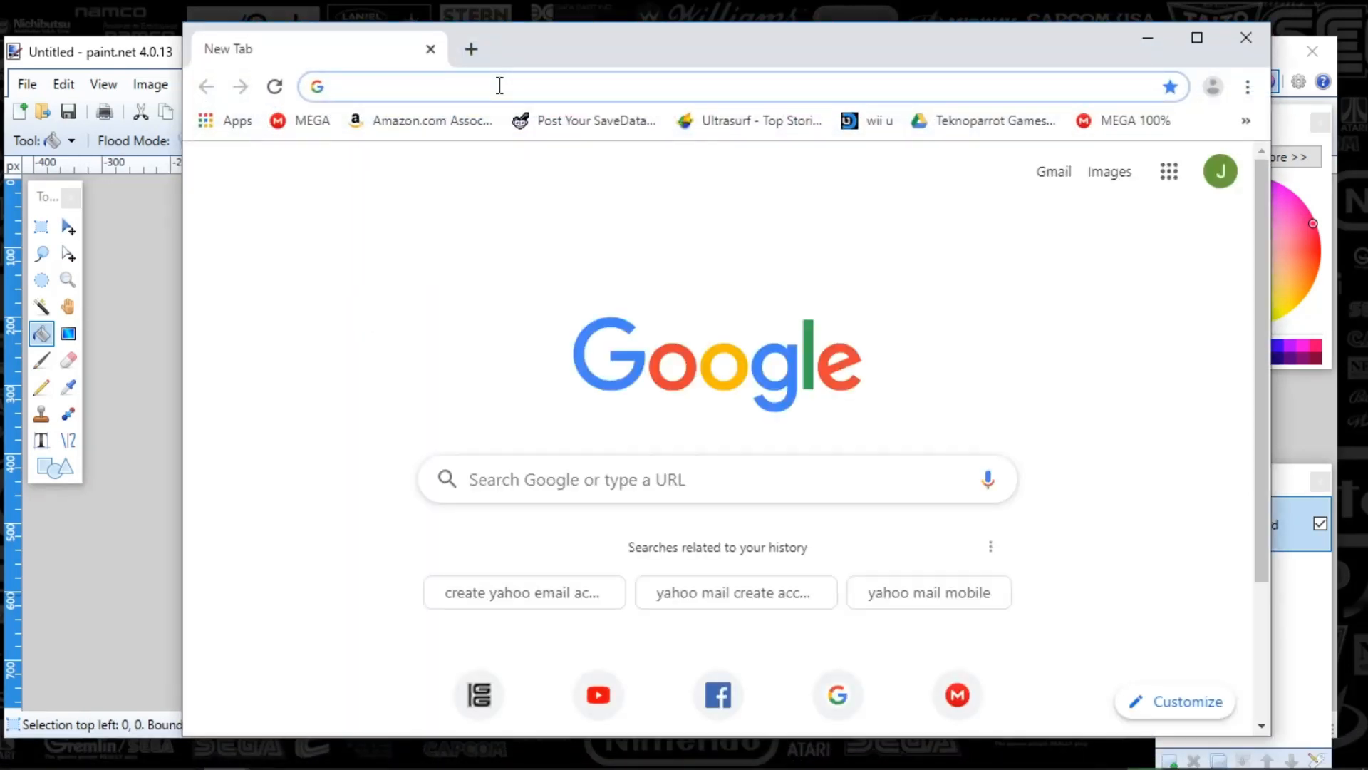
{"action": "type", "text": "90's background"}
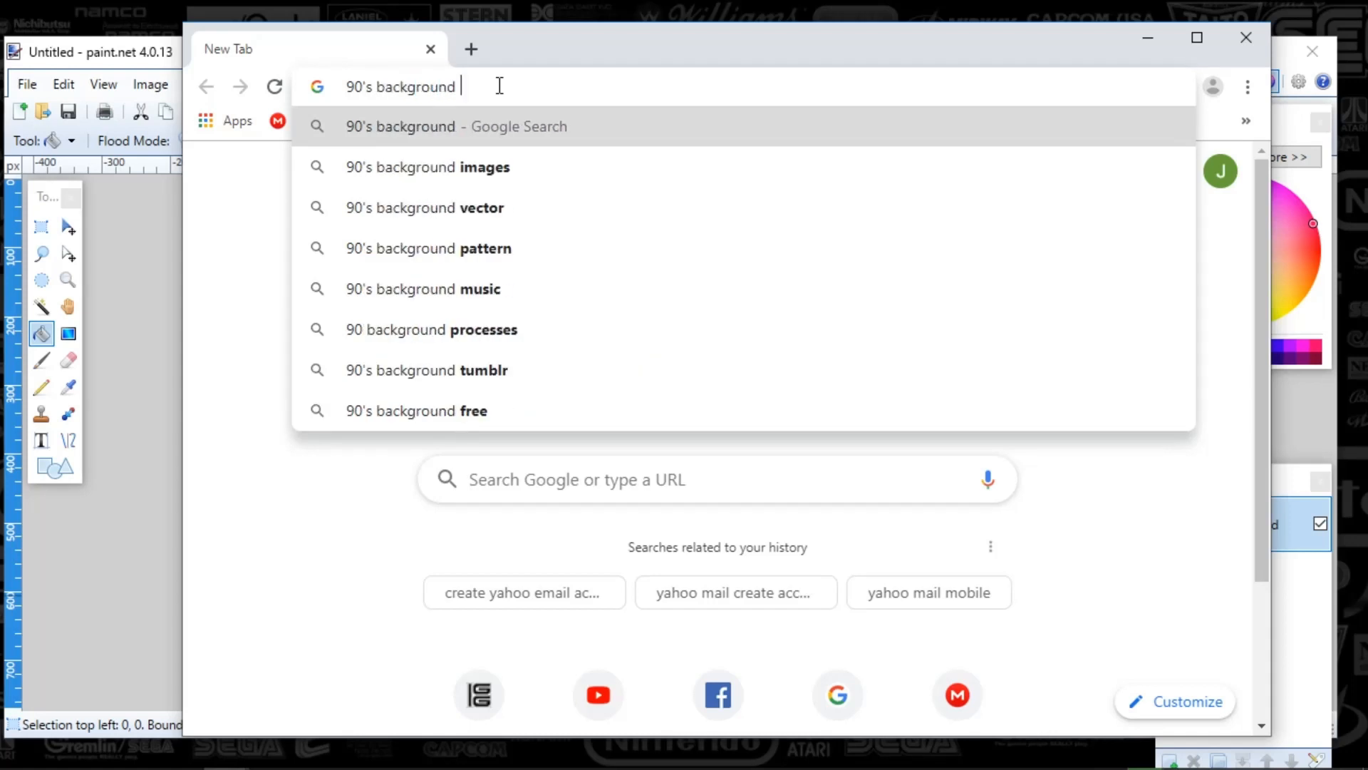
{"action": "type", "text": " safe "}
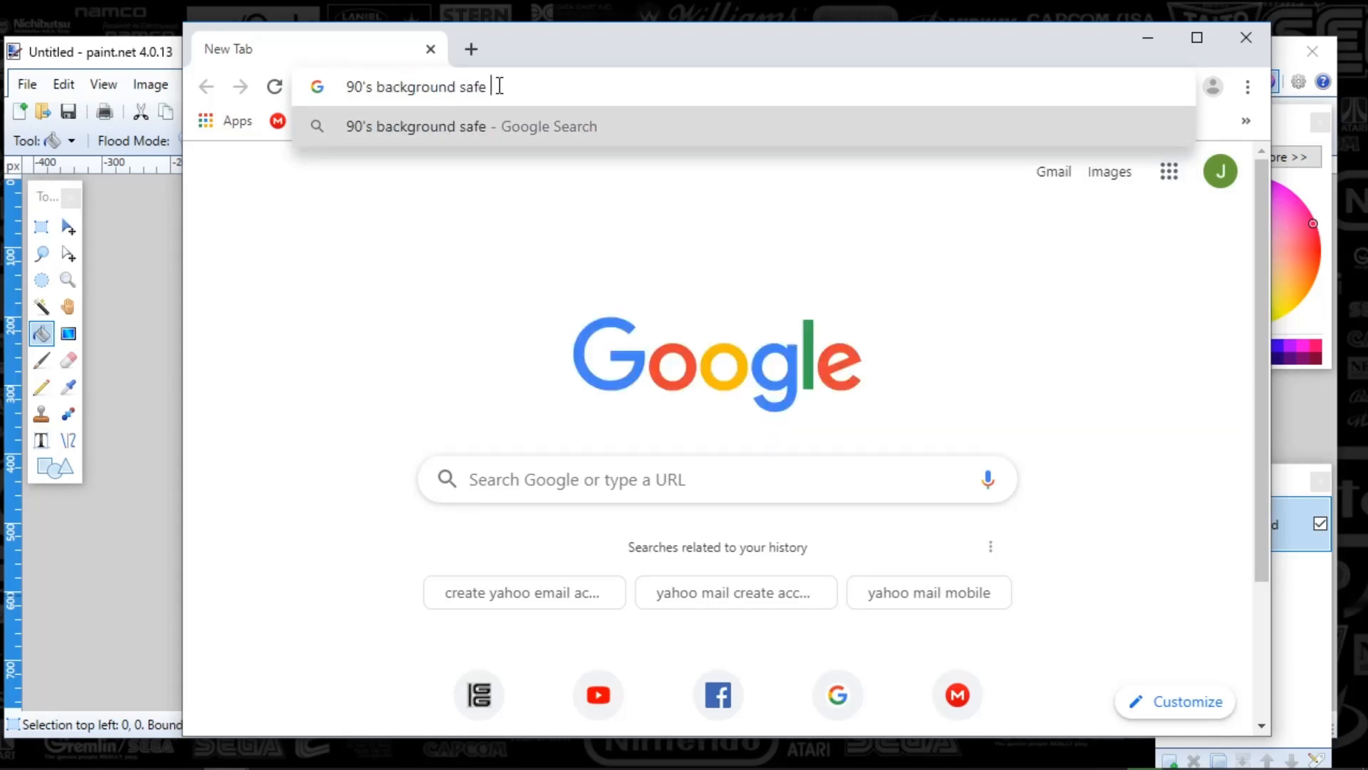
{"action": "type", "text": "by the bell"}
{"action": "key", "text": "Return"}
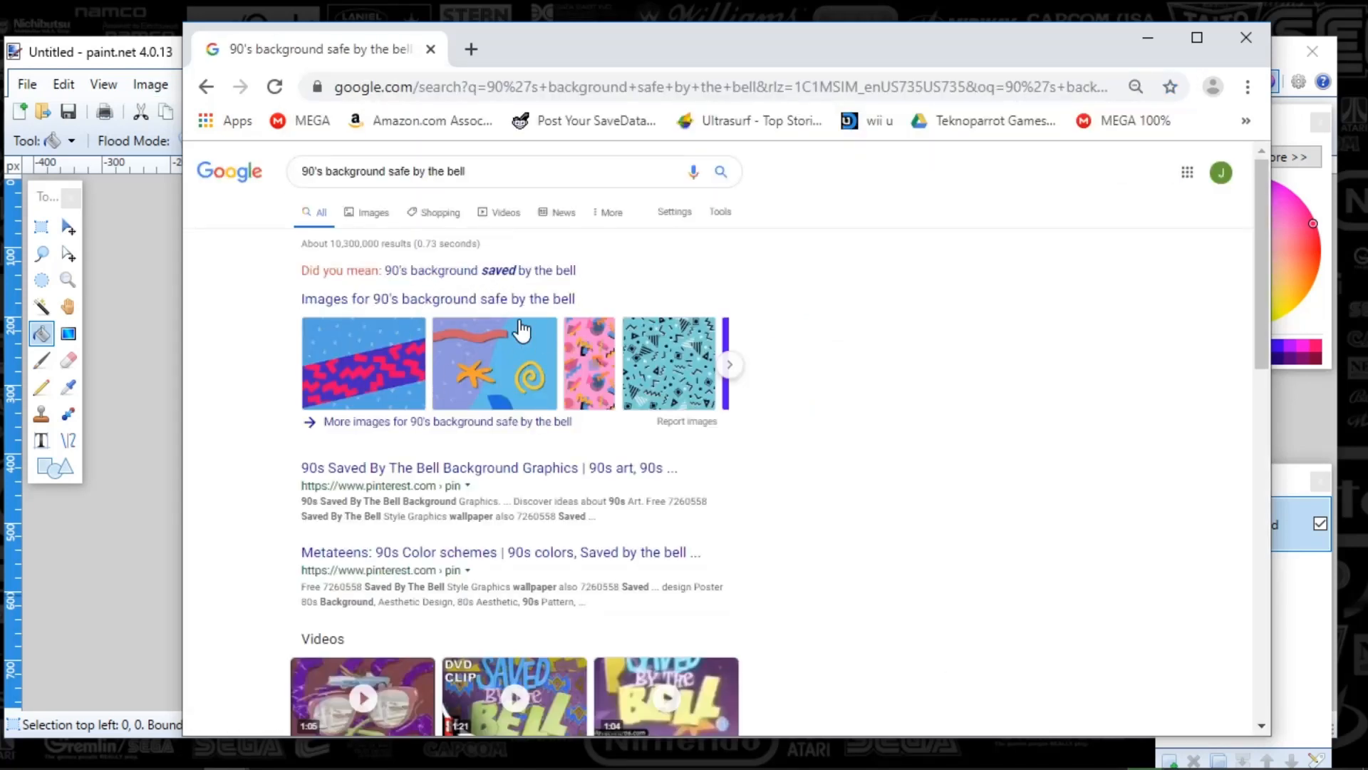
{"action": "left_click", "coordinate": [436, 298]}
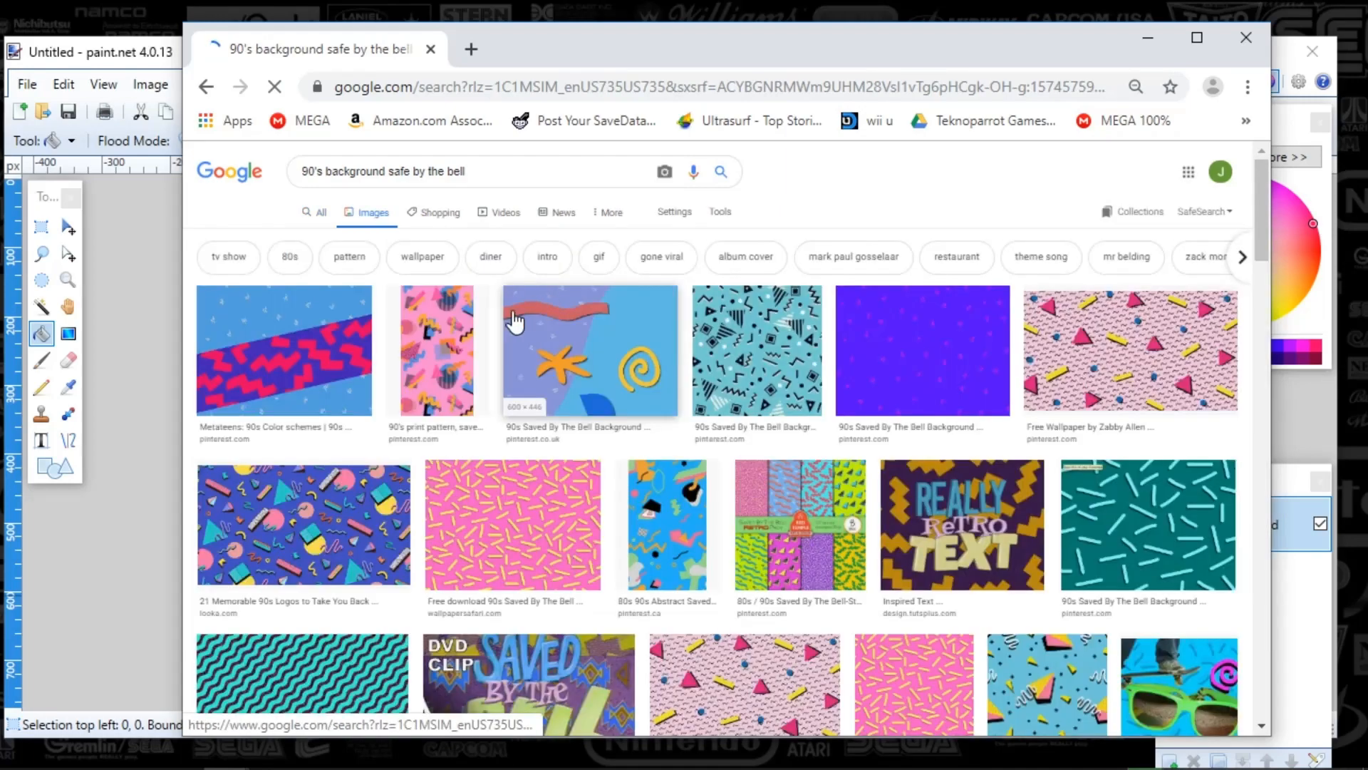
Step: Look through the Saved by the Bell pattern results and shorten the image search to "90's background"
{"action": "mouse_move", "coordinate": [771, 46]}
{"action": "left_mouse_down"}
{"action": "mouse_move", "coordinate": [446, 595]}
{"action": "mouse_move", "coordinate": [770, 46]}
{"action": "left_mouse_up"}
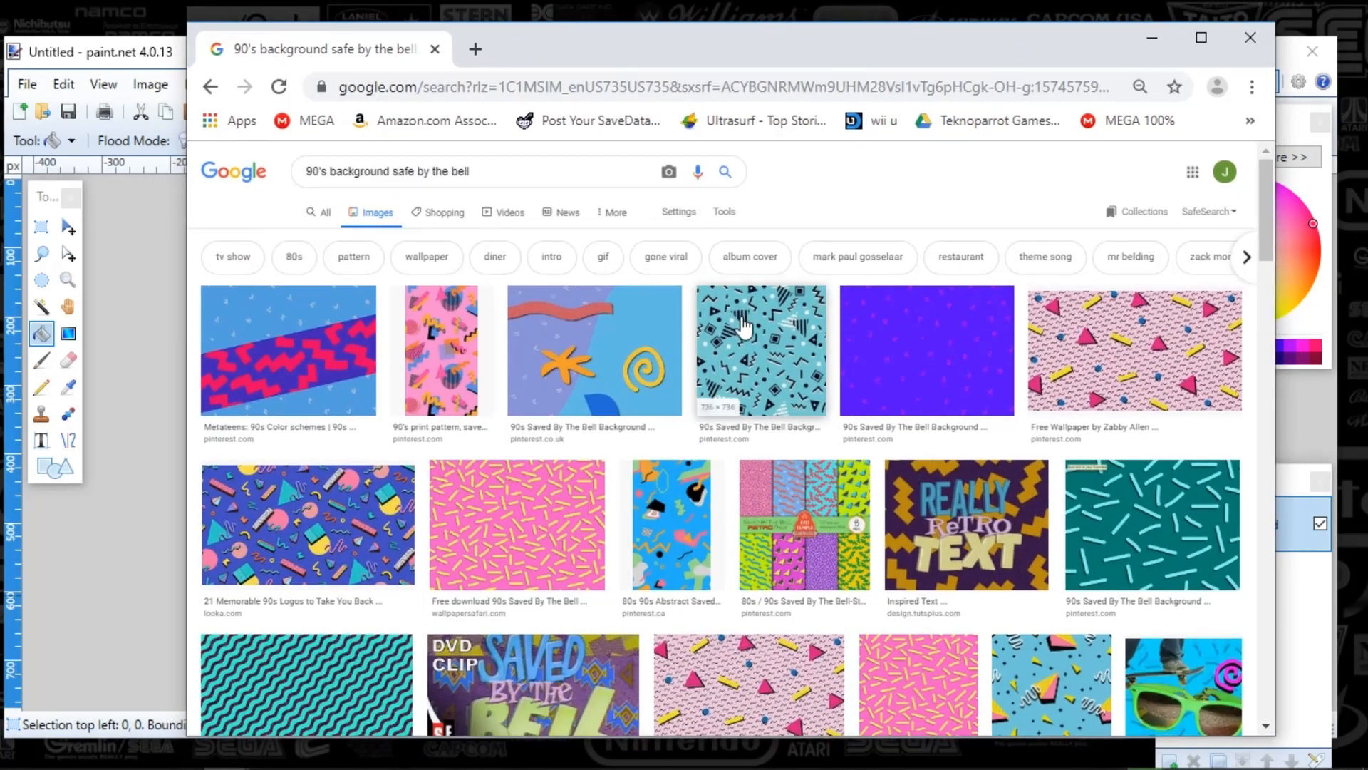
{"action": "scroll", "coordinate": [741, 335], "scroll_direction": "down", "scroll_amount": 6}
{"action": "scroll", "coordinate": [723, 325], "scroll_direction": "down", "scroll_amount": 5}
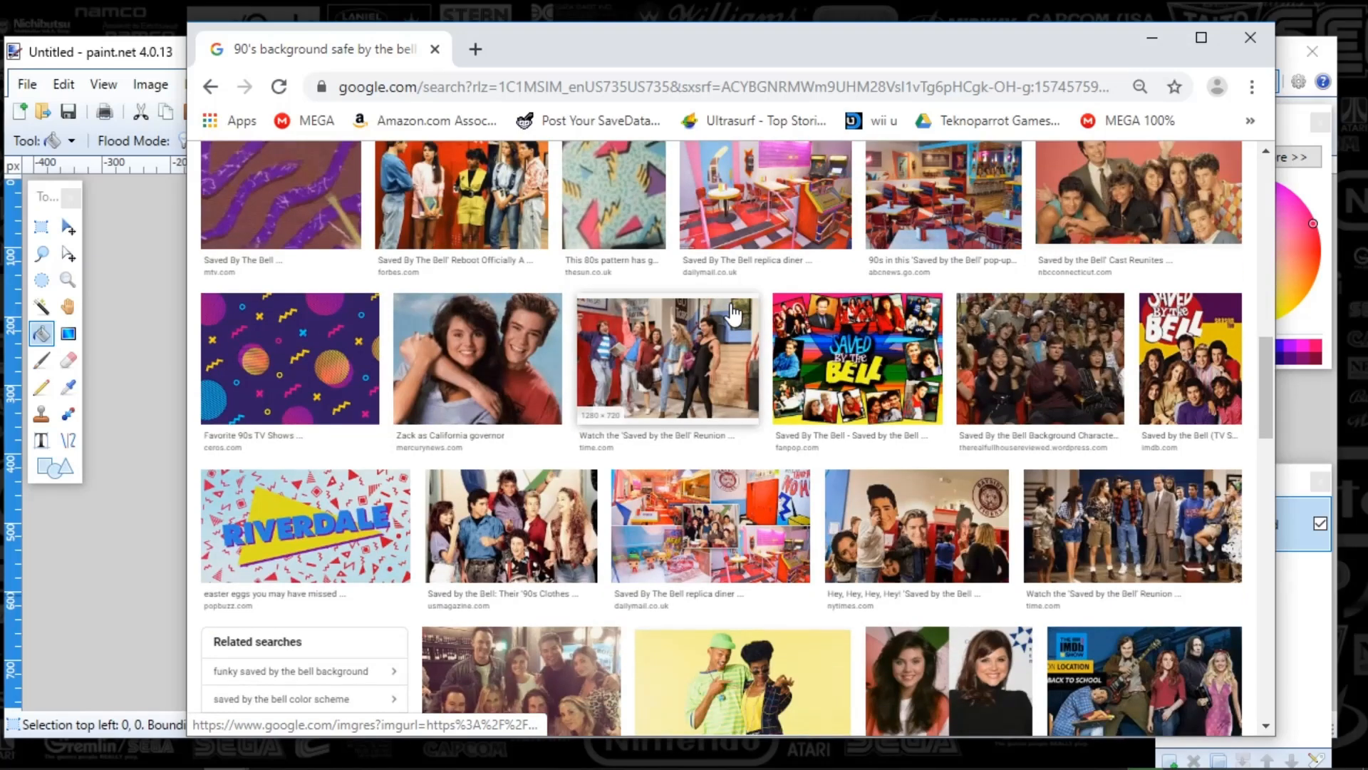
{"action": "scroll", "coordinate": [570, 260], "scroll_direction": "up", "scroll_amount": 12}
{"action": "left_click_drag", "start_coordinate": [474, 171], "coordinate": [398, 161]}
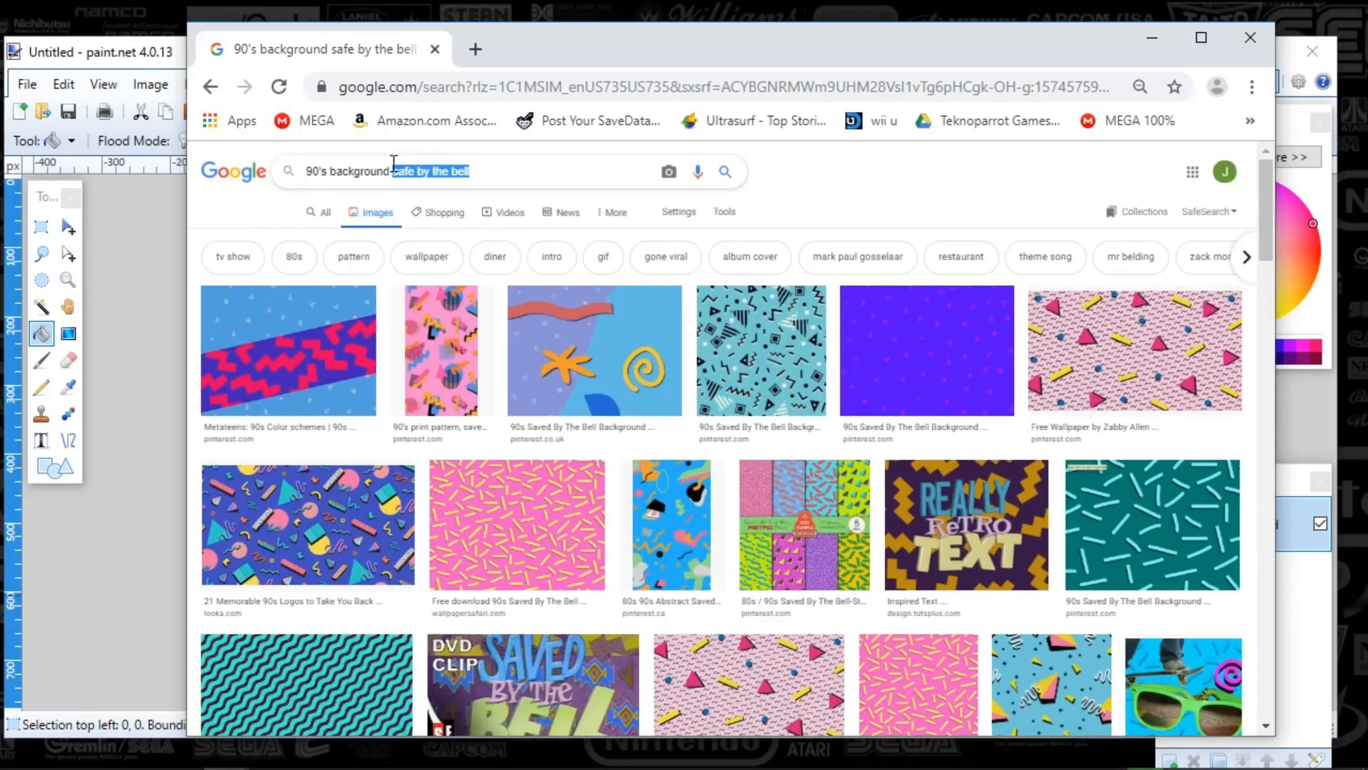
{"action": "key", "text": "BackSpace"}
{"action": "key", "text": "Return"}
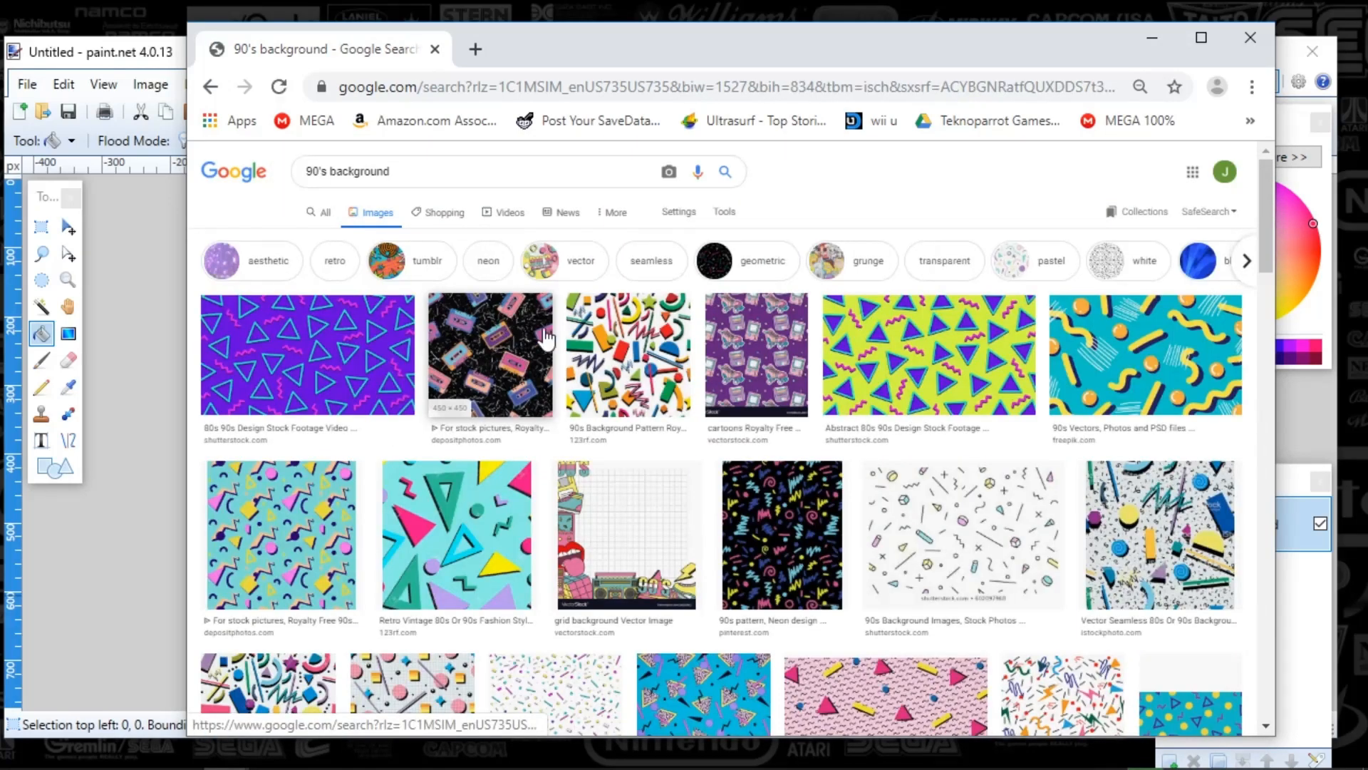
Step: Look through the 90's background images for a suitable pattern and refine the search to "90's background green"
{"action": "scroll", "coordinate": [783, 392], "scroll_direction": "down", "scroll_amount": 8}
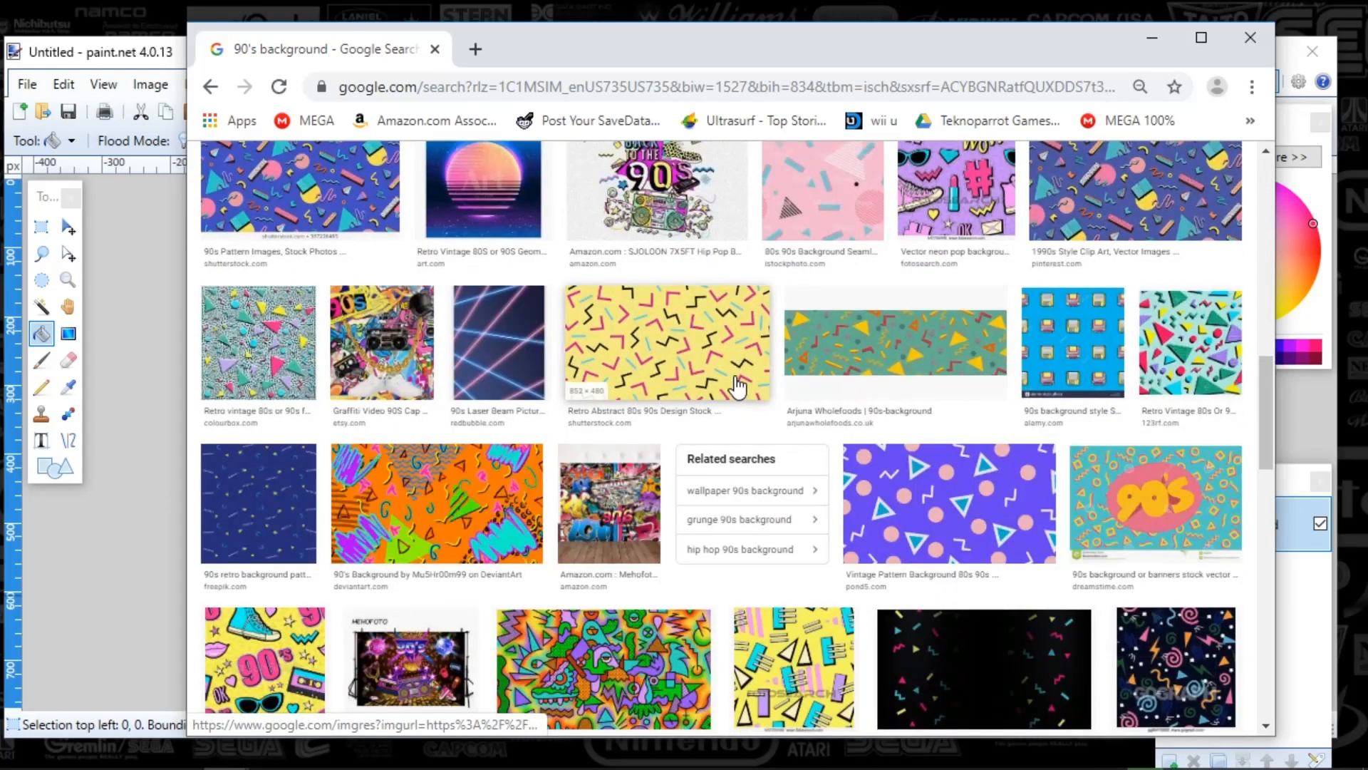
{"action": "scroll", "coordinate": [781, 332], "scroll_direction": "down", "scroll_amount": 8}
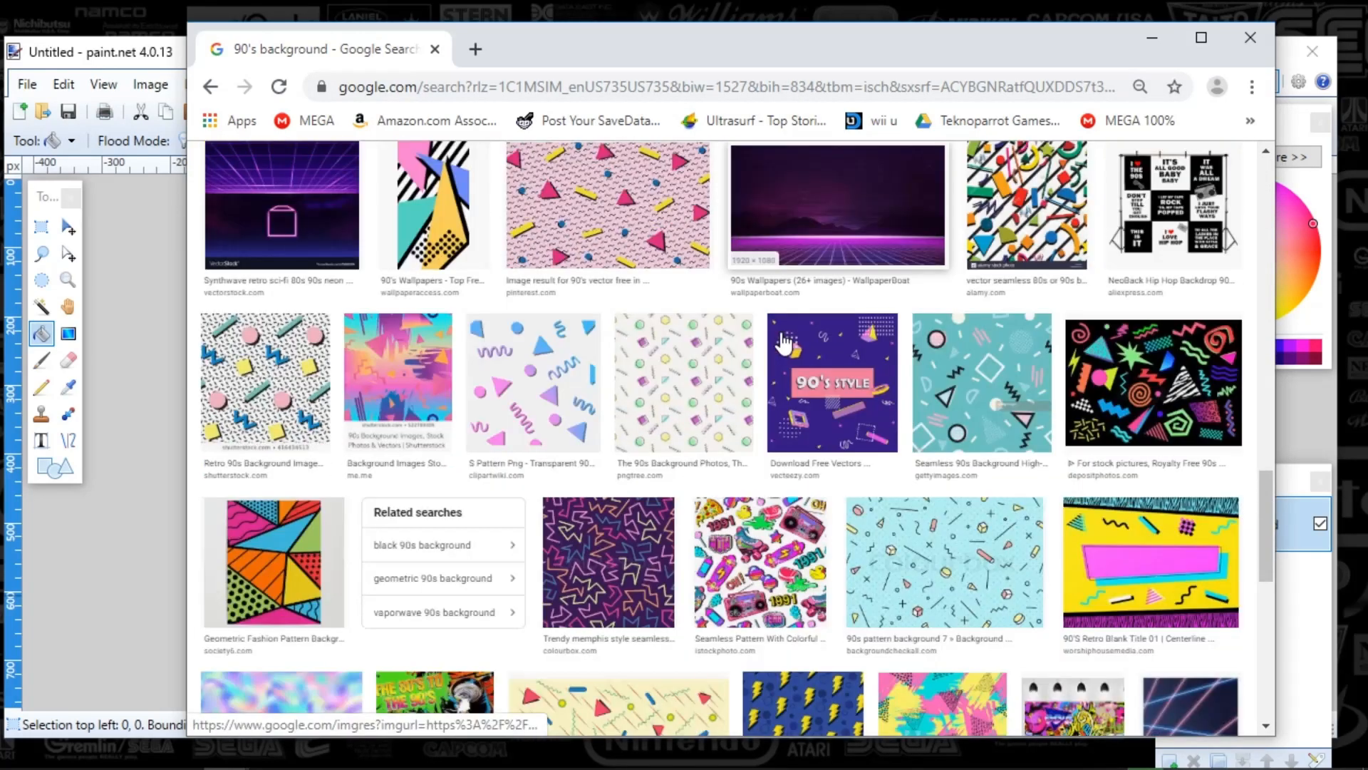
{"action": "scroll", "coordinate": [781, 342], "scroll_direction": "down", "scroll_amount": 6}
{"action": "scroll", "coordinate": [784, 343], "scroll_direction": "down", "scroll_amount": 10}
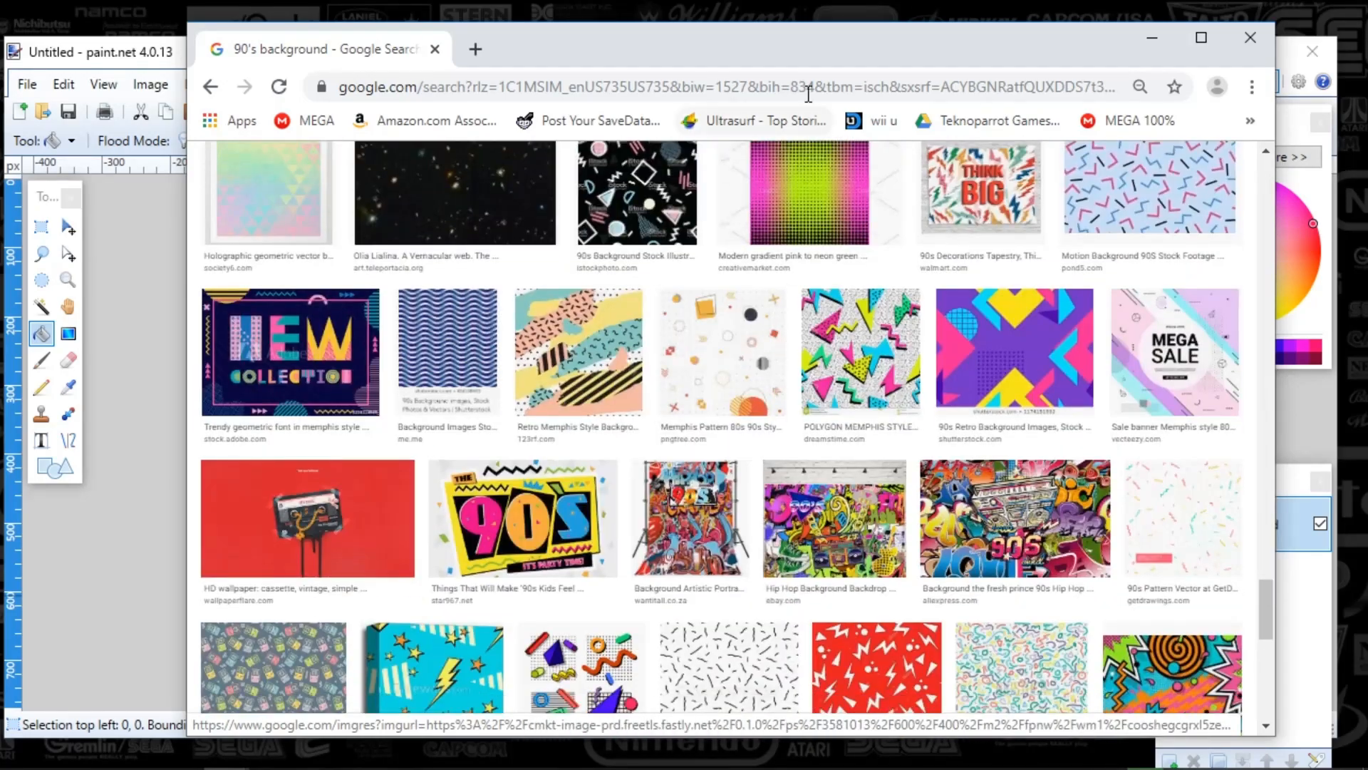
{"action": "mouse_move", "coordinate": [776, 42]}
{"action": "left_mouse_down"}
{"action": "mouse_move", "coordinate": [754, 546]}
{"action": "mouse_move", "coordinate": [728, 619]}
{"action": "mouse_move", "coordinate": [780, 307]}
{"action": "mouse_move", "coordinate": [734, 213]}
{"action": "mouse_move", "coordinate": [830, 593]}
{"action": "mouse_move", "coordinate": [793, 768]}
{"action": "mouse_move", "coordinate": [766, 41]}
{"action": "left_mouse_up"}
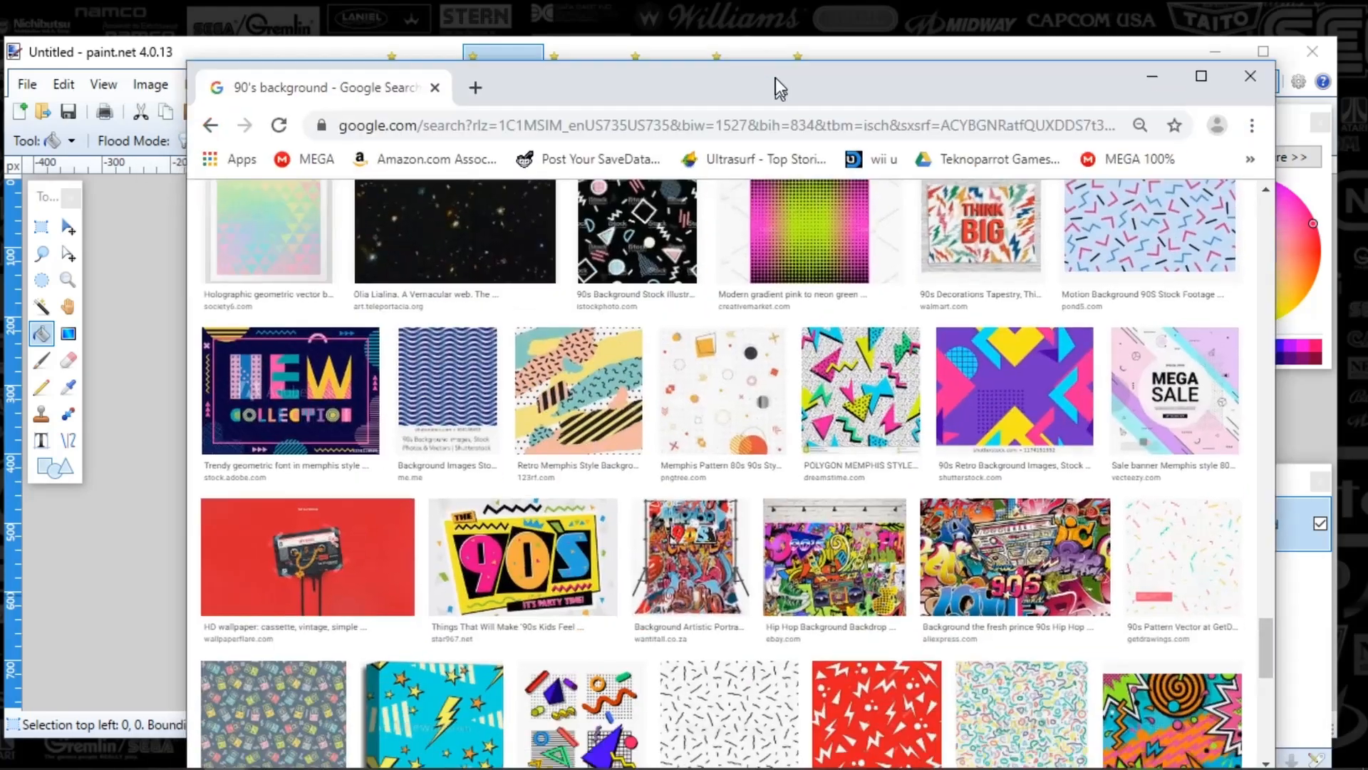
{"action": "scroll", "coordinate": [520, 342], "scroll_direction": "down", "scroll_amount": 5}
{"action": "scroll", "coordinate": [520, 342], "scroll_direction": "up", "scroll_amount": 10}
{"action": "left_click", "coordinate": [396, 171]}
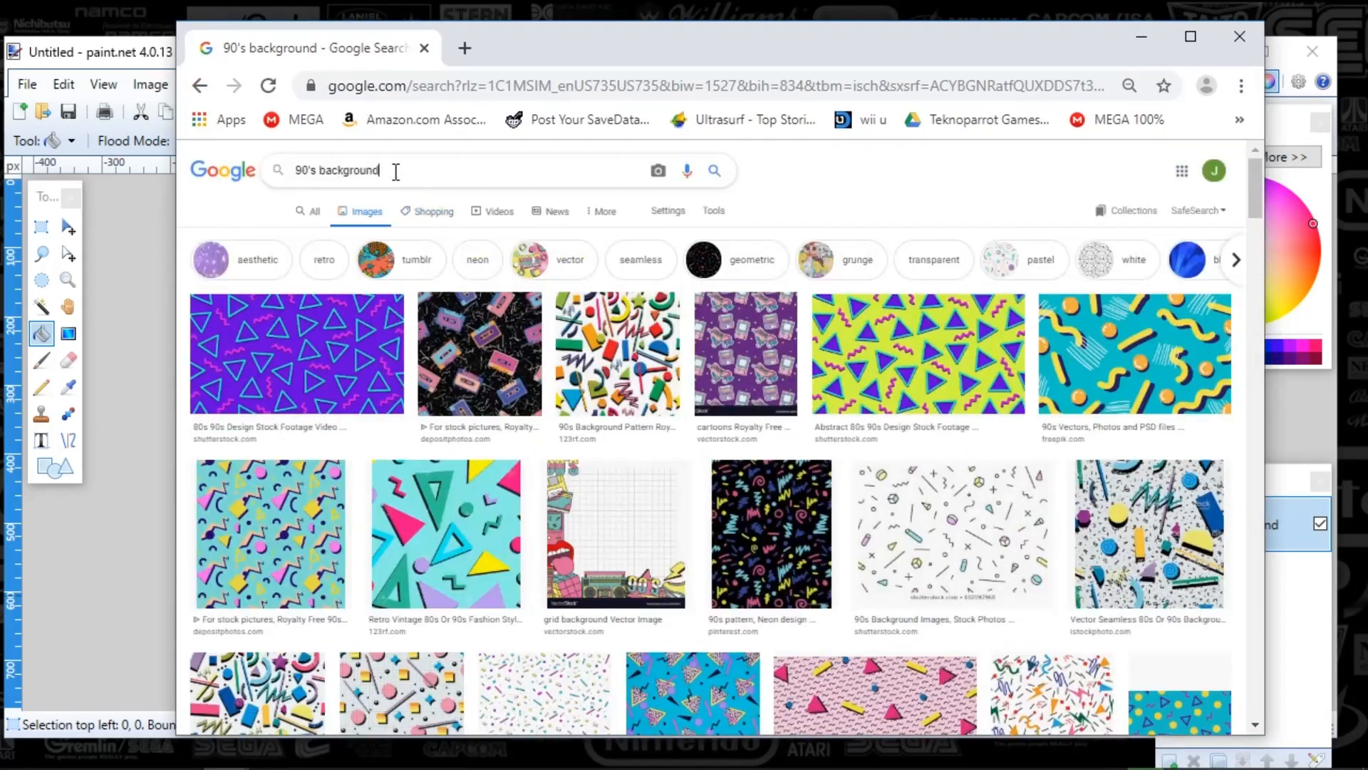
{"action": "type", "text": "gr"}
{"action": "type", "text": "een"}
{"action": "key", "text": "Return"}
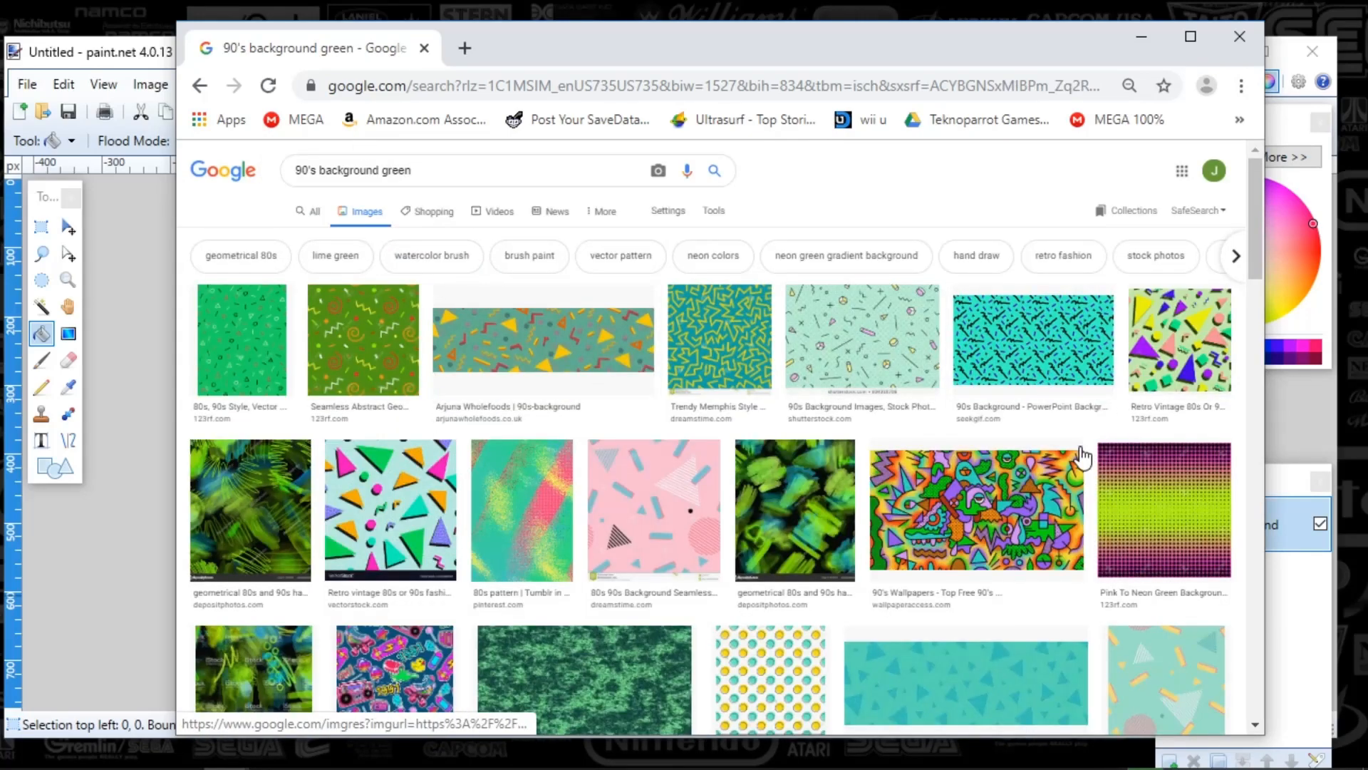
Step: Examine the green 90's pattern results and compare them with the Rollerblade Racer artwork in paint.net
{"action": "scroll", "coordinate": [929, 480], "scroll_direction": "down", "scroll_amount": 15}
{"action": "scroll", "coordinate": [876, 470], "scroll_direction": "up", "scroll_amount": 6}
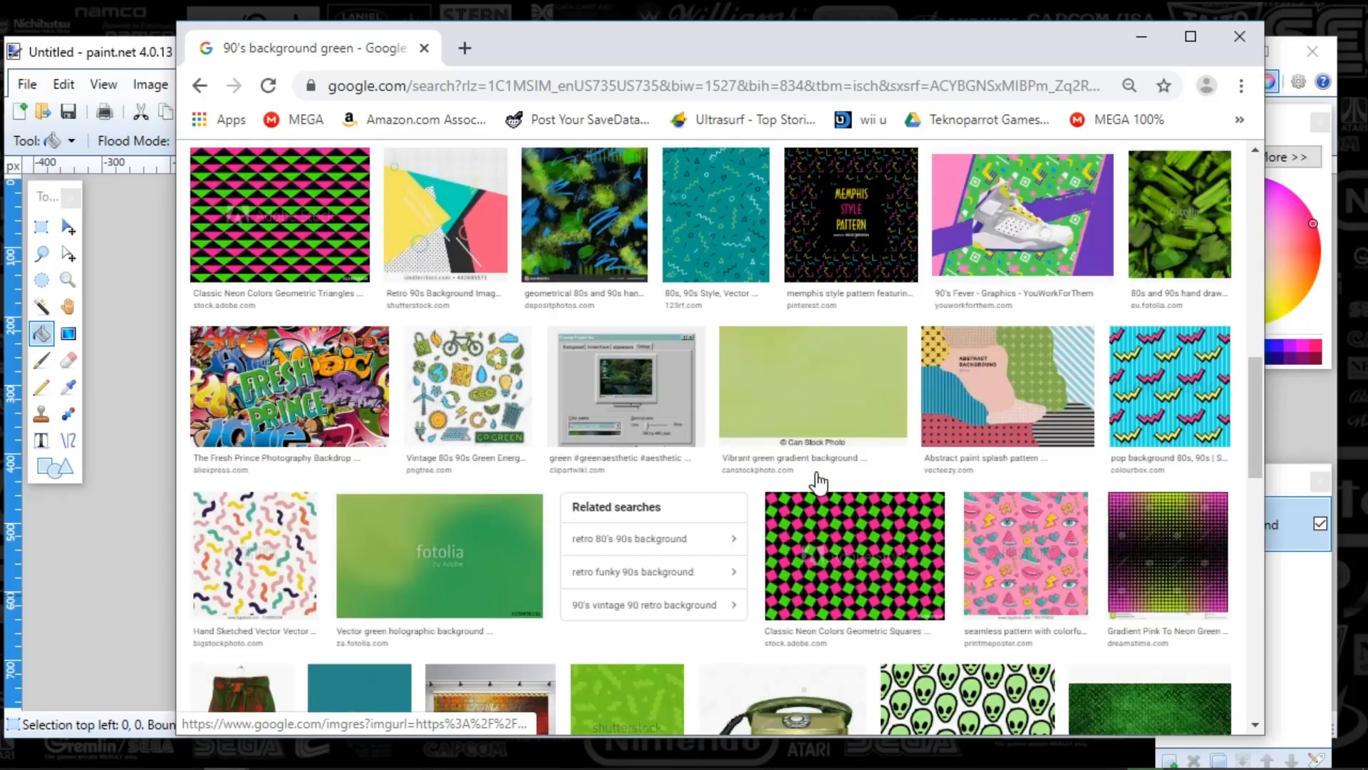
{"action": "scroll", "coordinate": [818, 483], "scroll_direction": "down", "scroll_amount": 20}
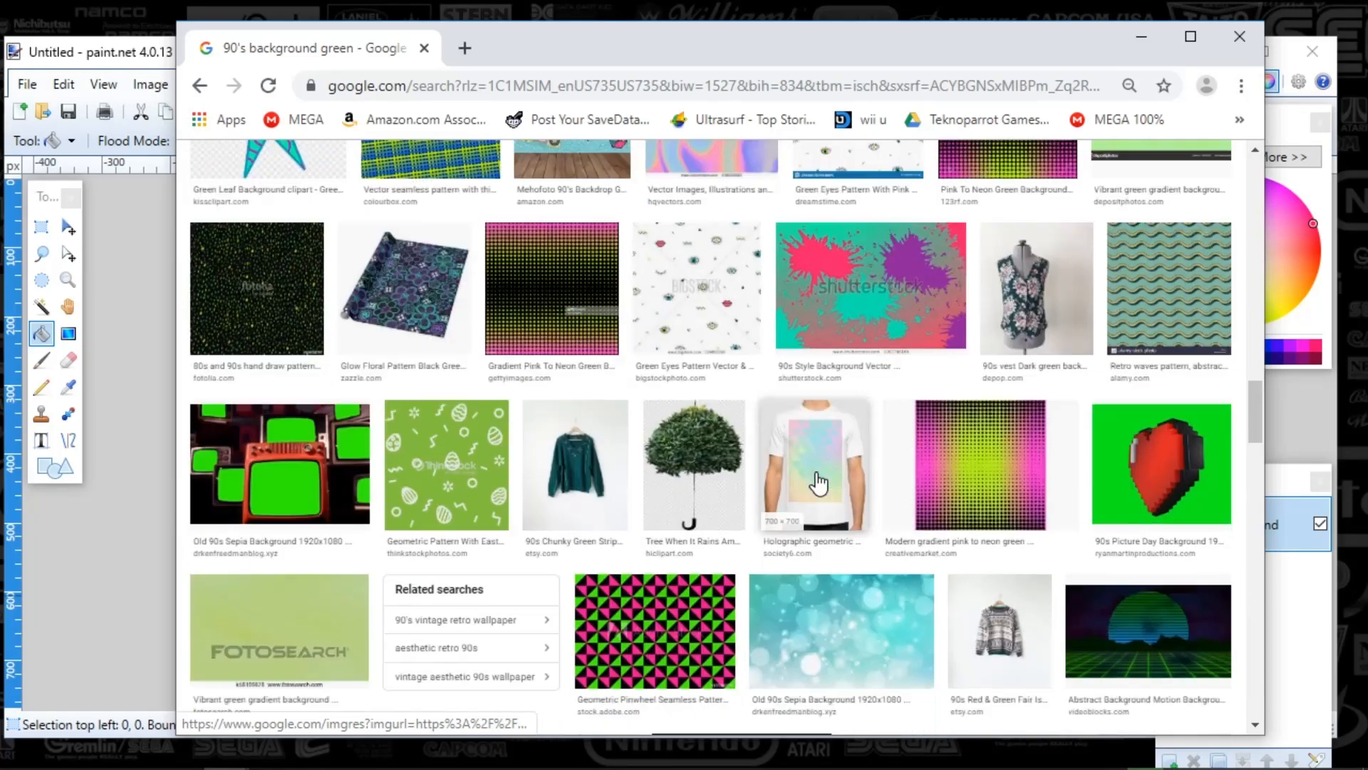
{"action": "scroll", "coordinate": [818, 483], "scroll_direction": "down", "scroll_amount": 12}
{"action": "scroll", "coordinate": [818, 483], "scroll_direction": "down", "scroll_amount": 7}
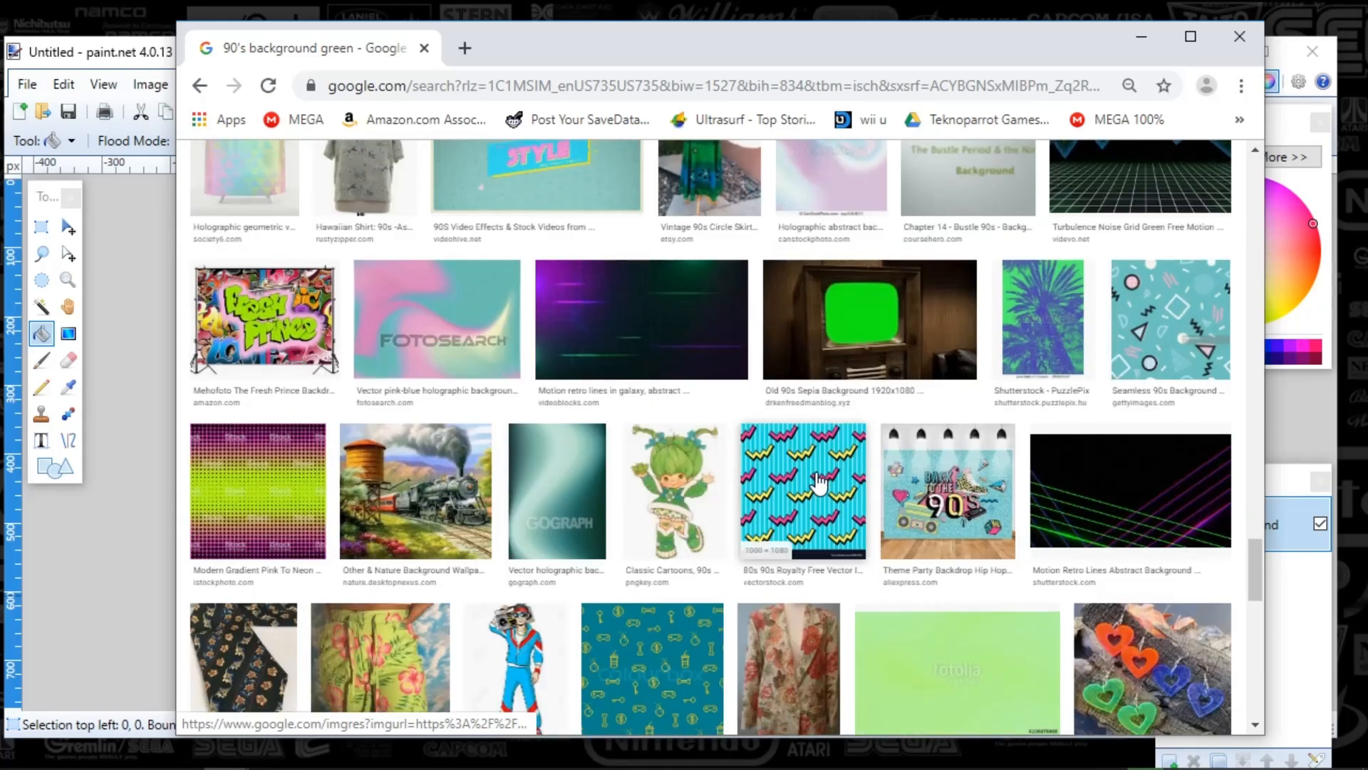
{"action": "scroll", "coordinate": [818, 483], "scroll_direction": "down", "scroll_amount": 5}
{"action": "left_click", "coordinate": [100, 591]}
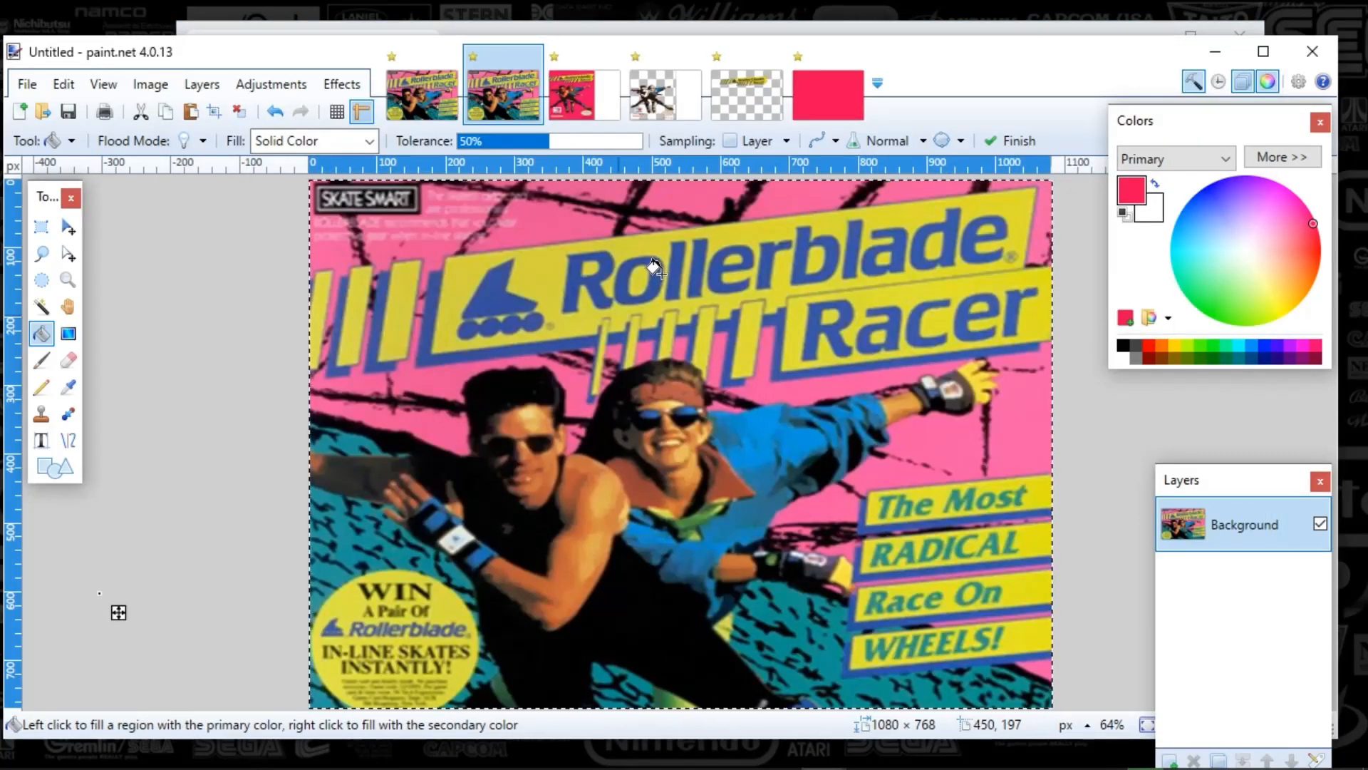
{"action": "left_click_drag", "start_coordinate": [885, 62], "coordinate": [879, 111]}
{"action": "left_click", "coordinate": [855, 43]}
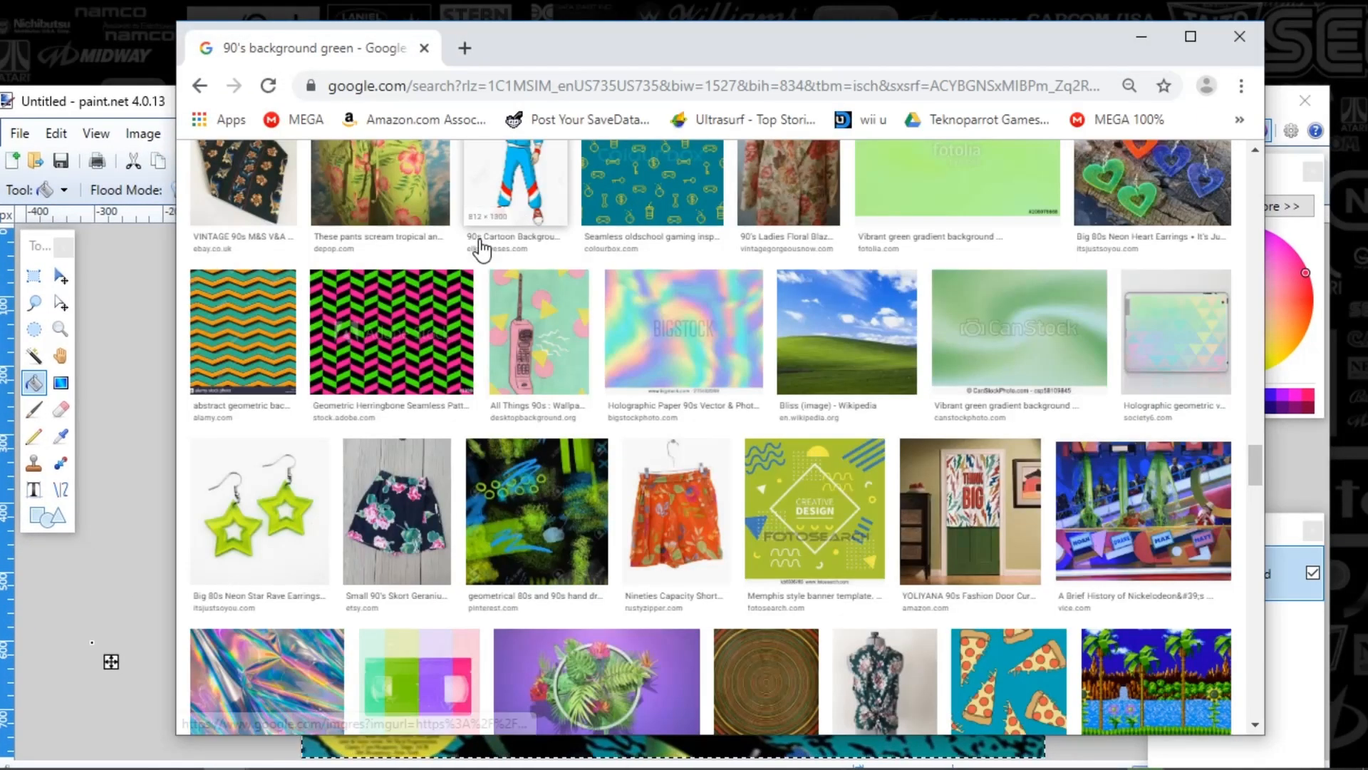
Step: Search Google Images for "90's background rollerblade" and extend the query to "90's background rollerblade racer"
{"action": "scroll", "coordinate": [482, 250], "scroll_direction": "up", "scroll_amount": 20}
{"action": "double_click", "coordinate": [396, 169]}
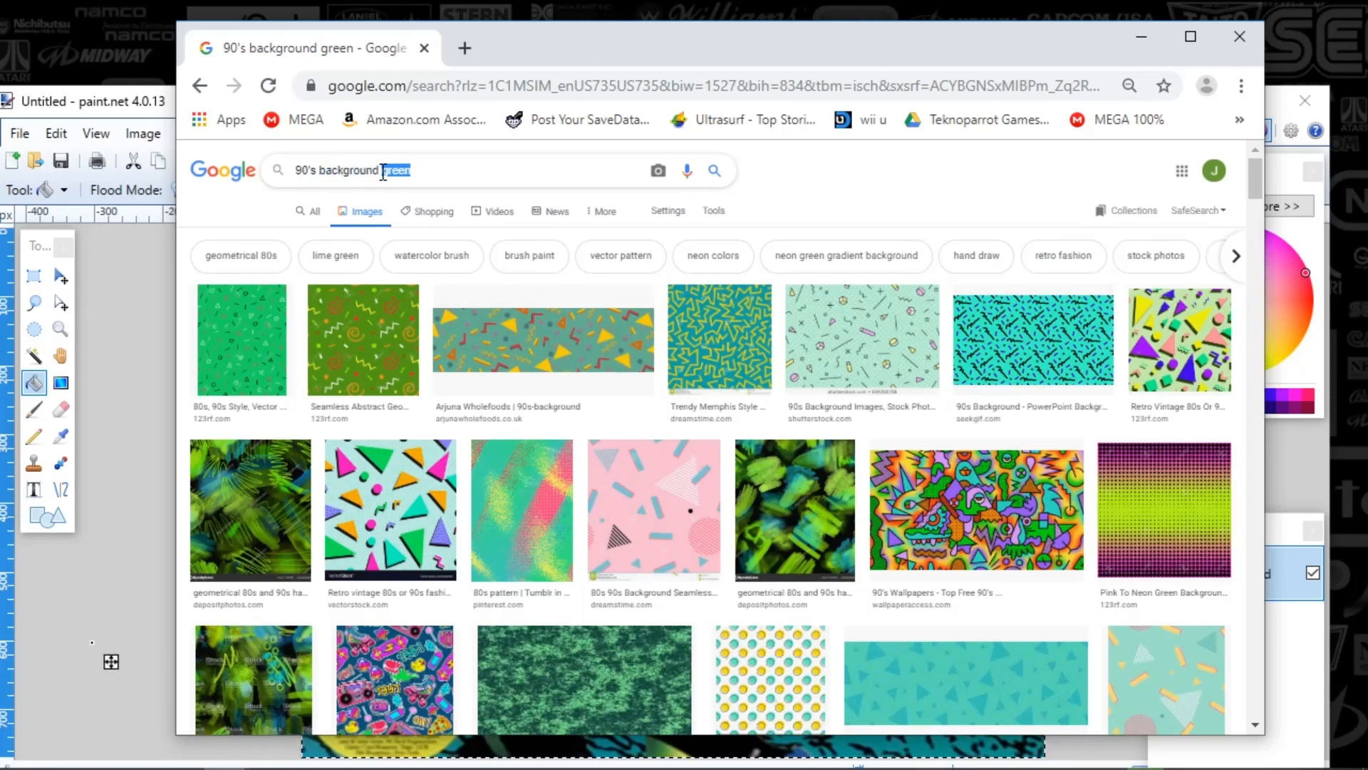
{"action": "type", "text": "rollerblade"}
{"action": "key", "text": "Return"}
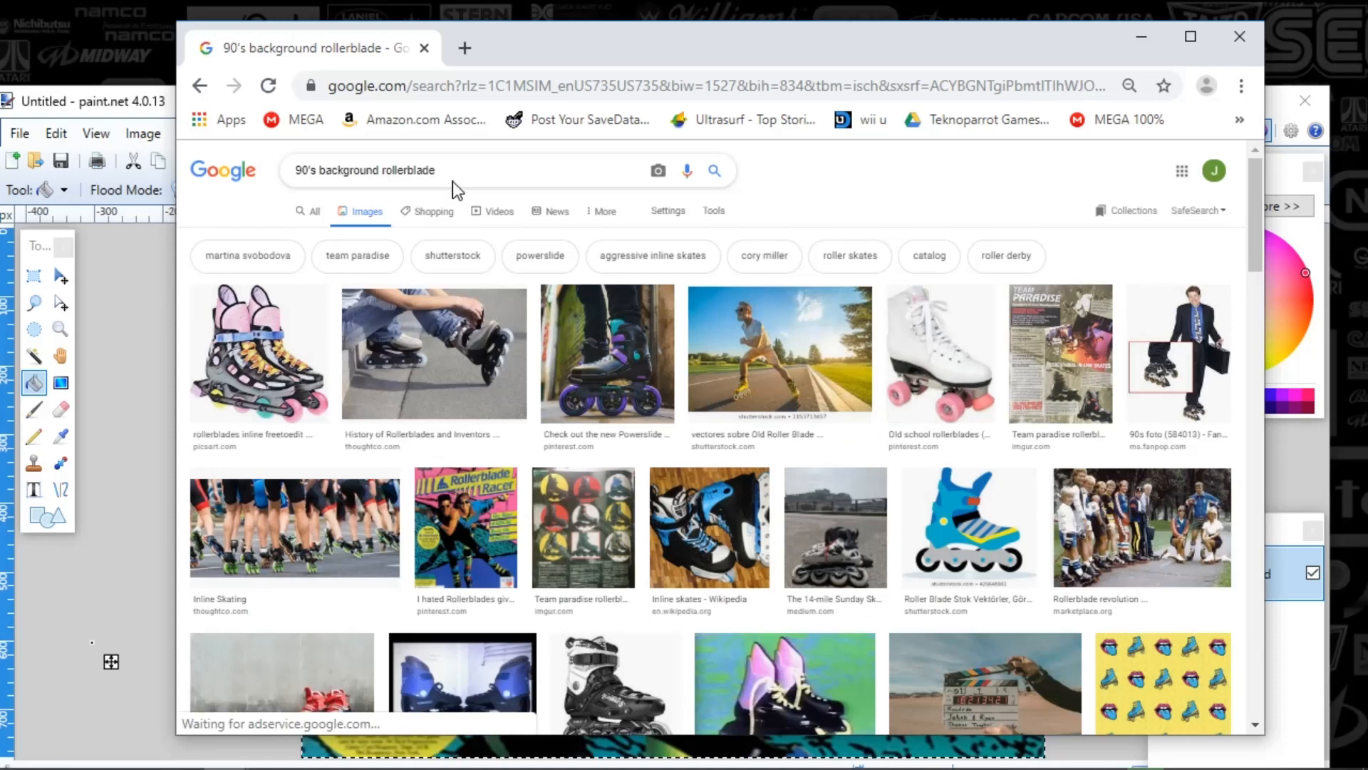
{"action": "left_click", "coordinate": [451, 173]}
{"action": "type", "text": "racer"}
{"action": "key", "text": "Return"}
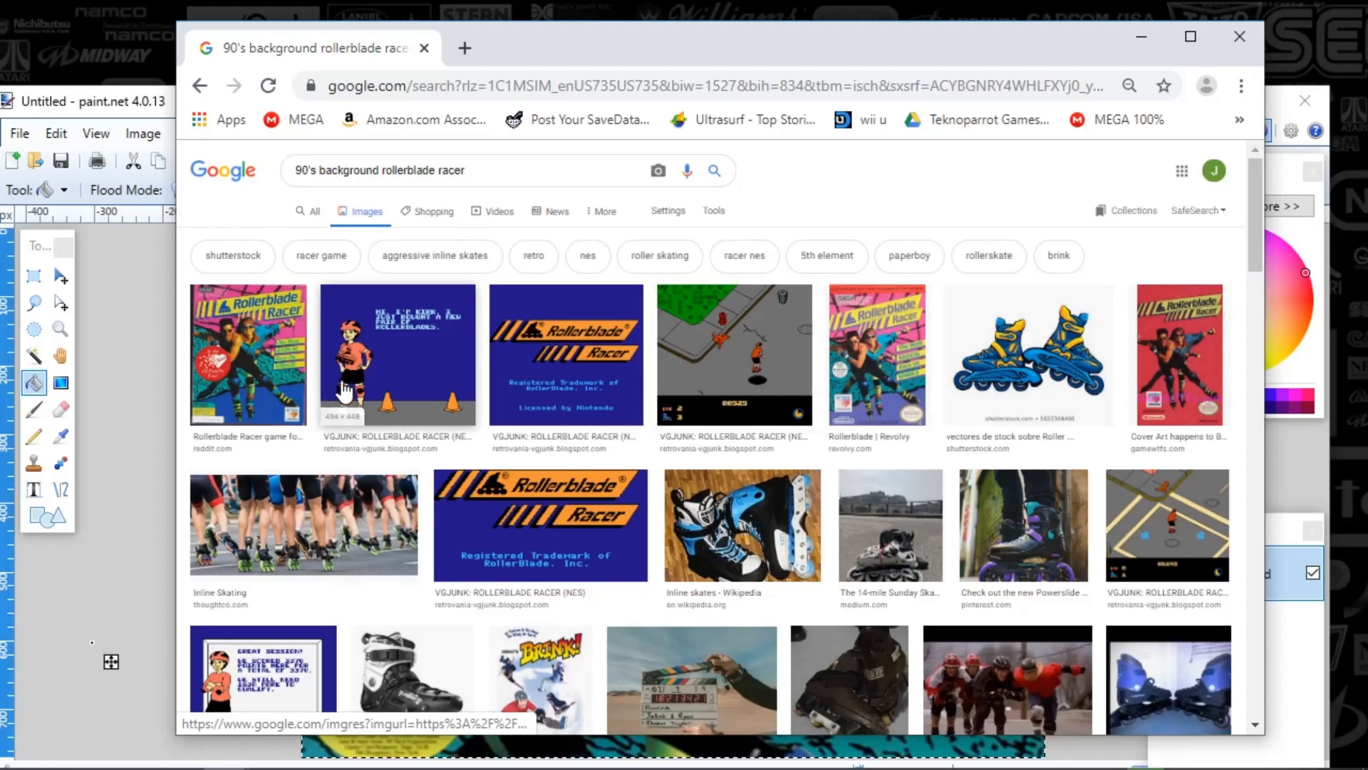
Step: Open the preview of the 1993 Rollerblade Racer PC game cover from Reddit and copy its image
{"action": "scroll", "coordinate": [292, 403], "scroll_direction": "down", "scroll_amount": 10}
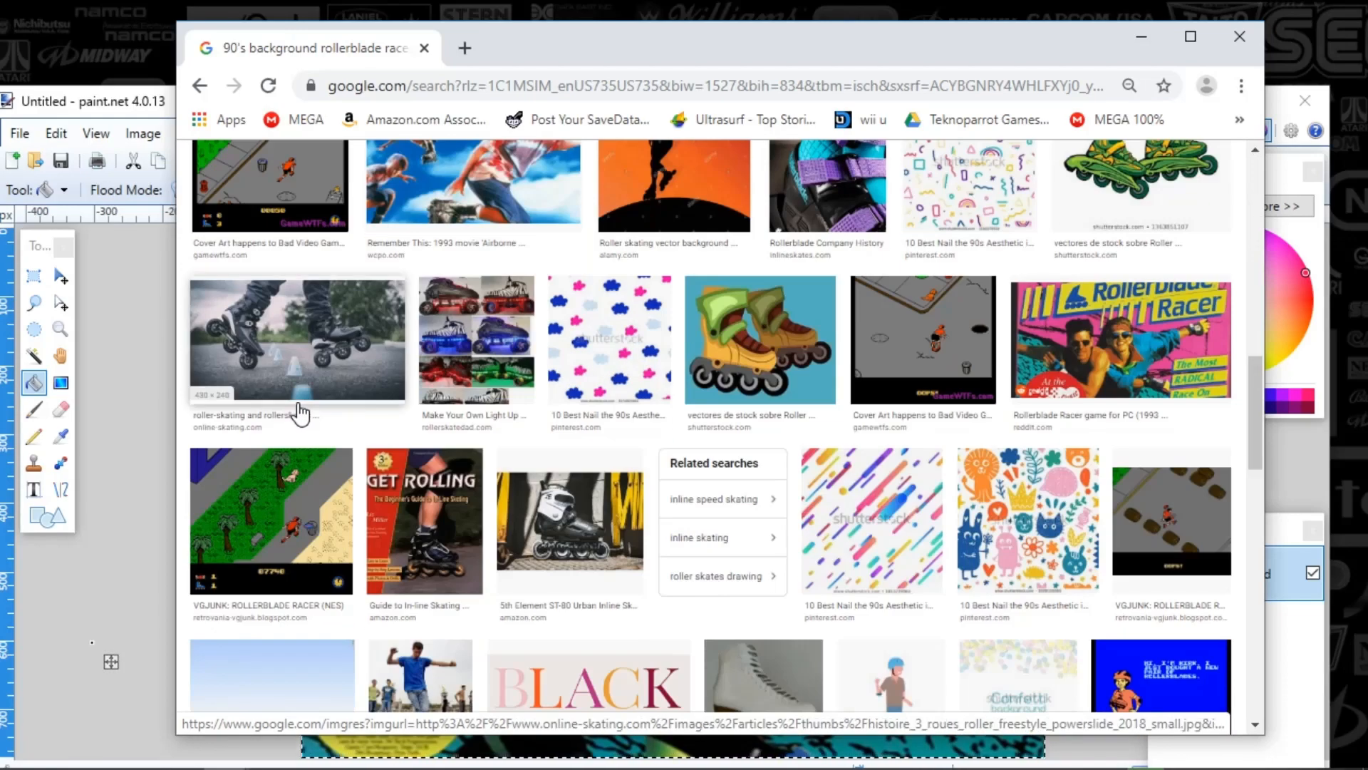
{"action": "scroll", "coordinate": [298, 410], "scroll_direction": "up", "scroll_amount": 10}
{"action": "left_click", "coordinate": [300, 414]}
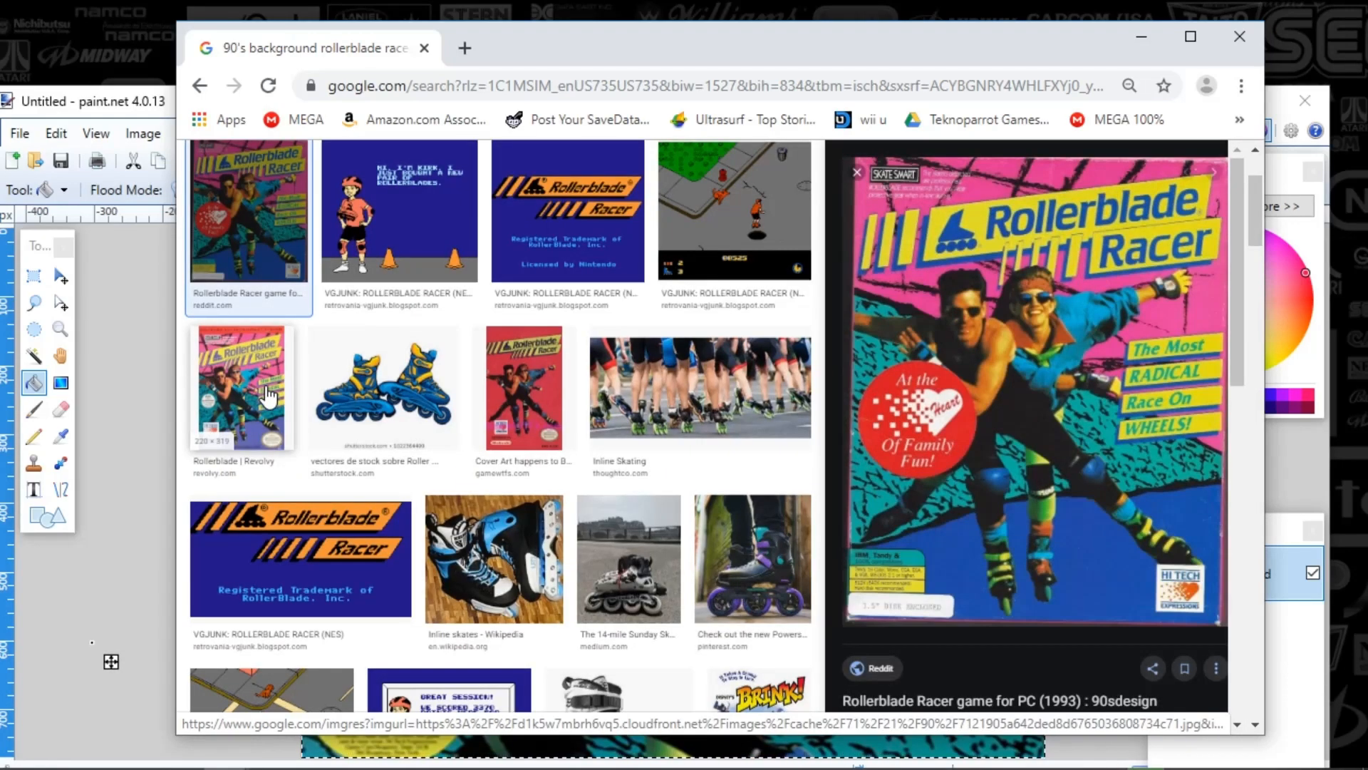
{"action": "right_click", "coordinate": [1027, 595]}
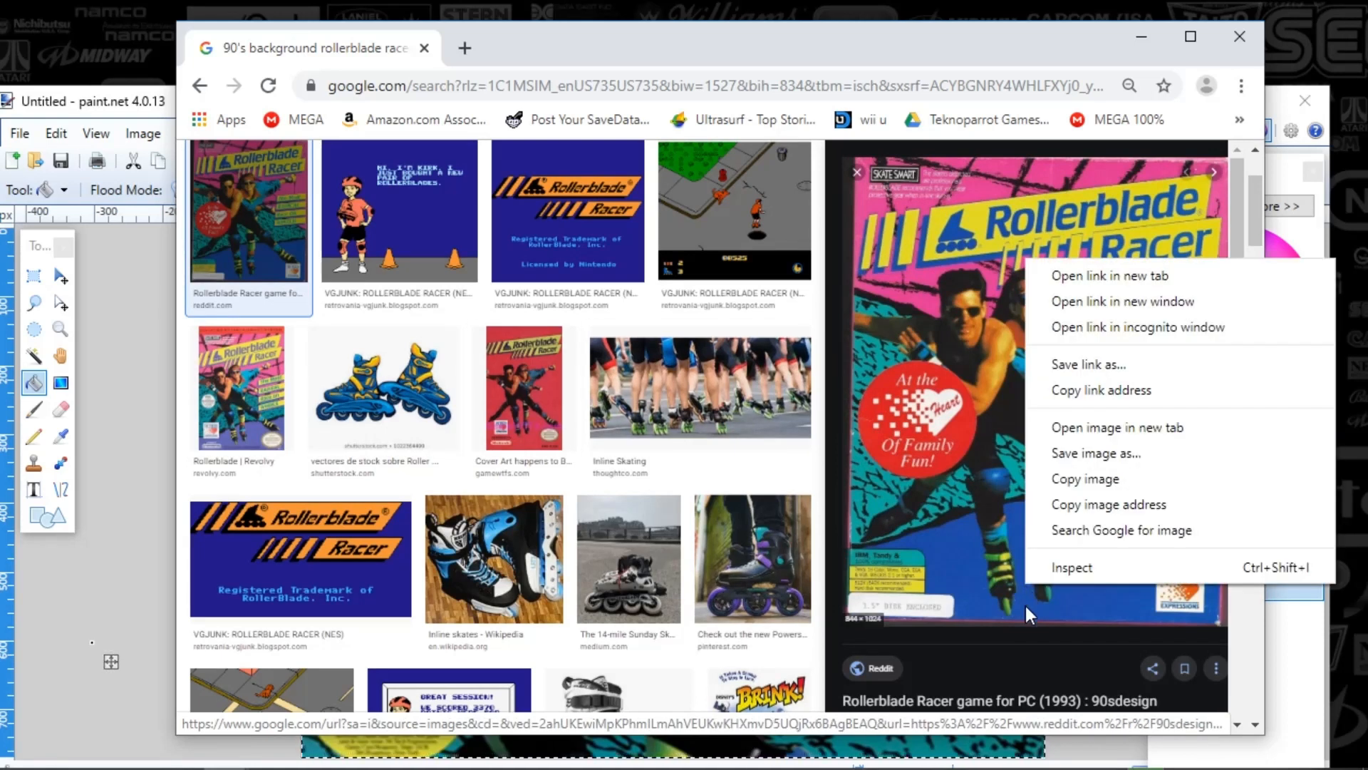
{"action": "left_click", "coordinate": [1108, 477]}
Step: Switch to paint.net, create a new 844 × 1024 pixel image and paste the copied PC cover into it
{"action": "left_click", "coordinate": [76, 601]}
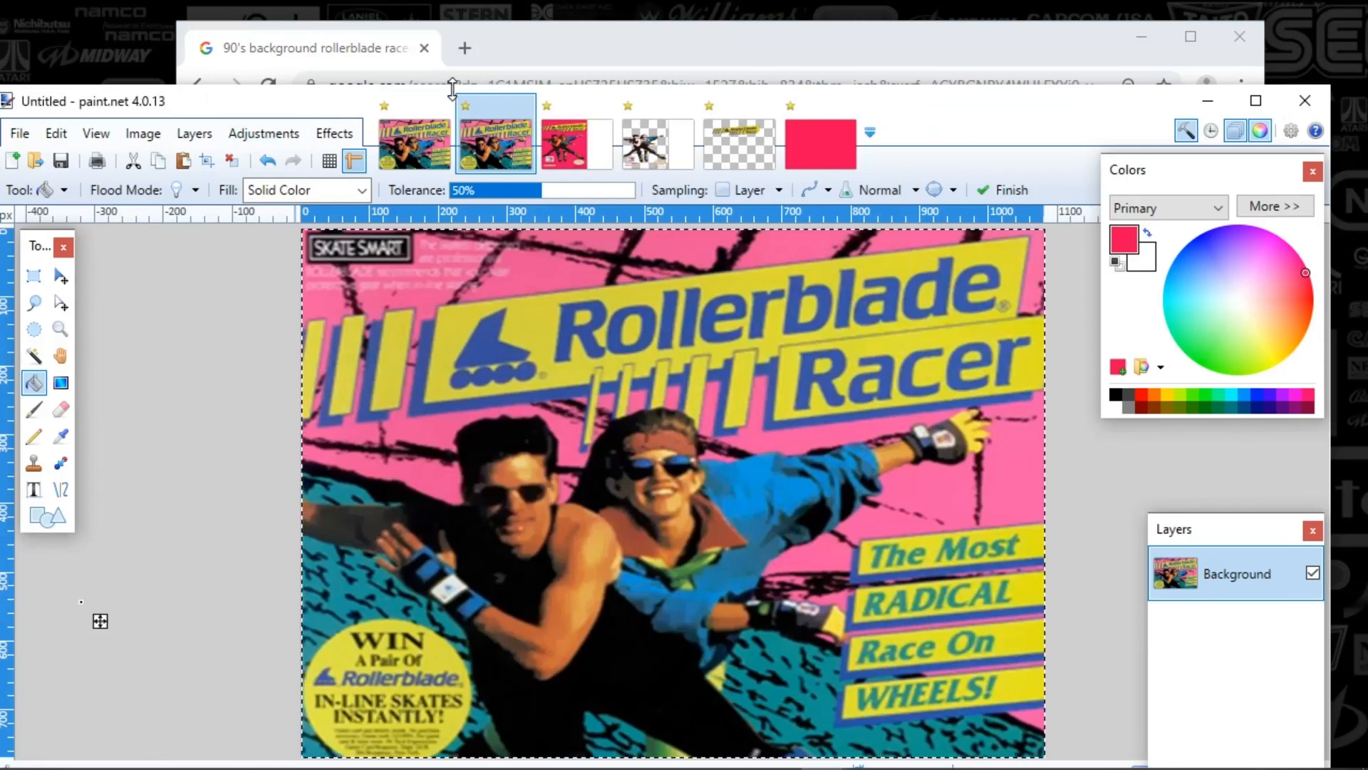
{"action": "key", "text": "ctrl+n"}
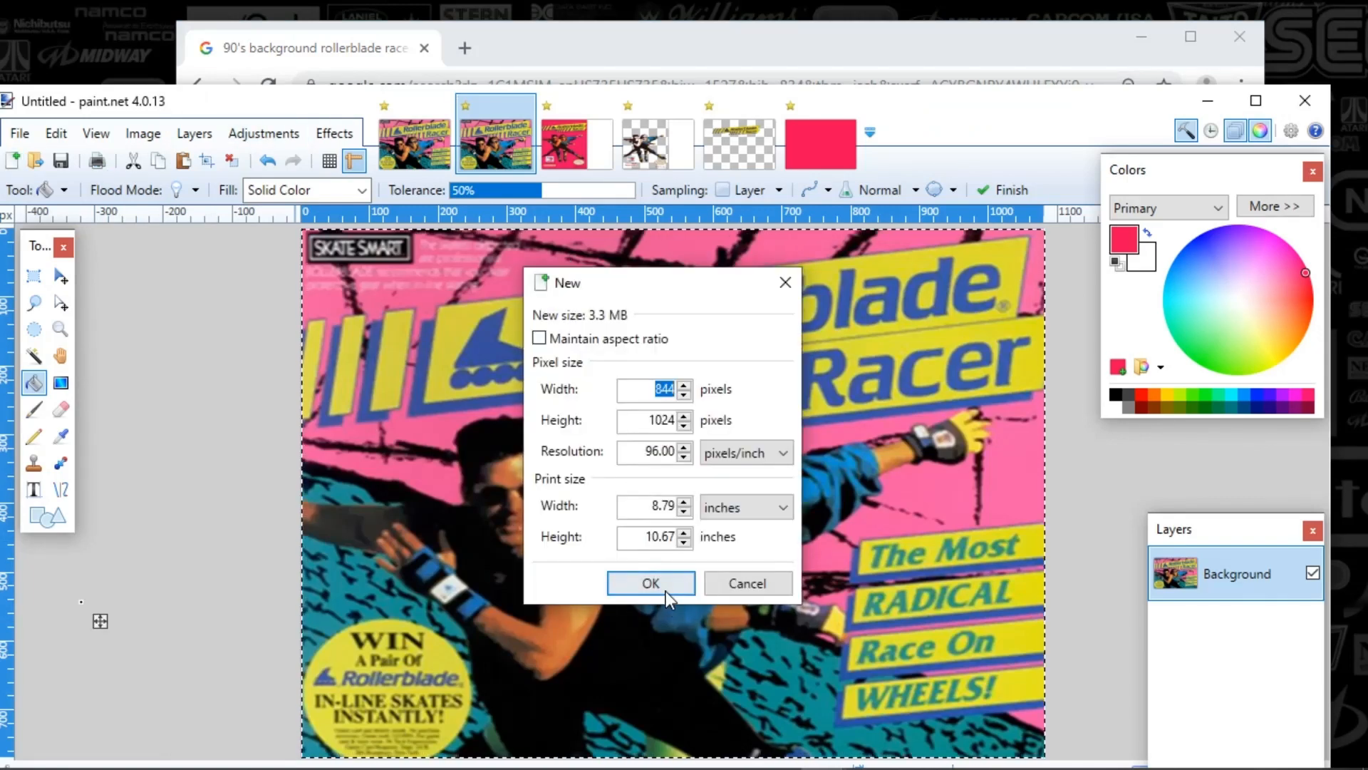
{"action": "left_click", "coordinate": [650, 583]}
{"action": "left_click_drag", "start_coordinate": [897, 144], "coordinate": [647, 174]}
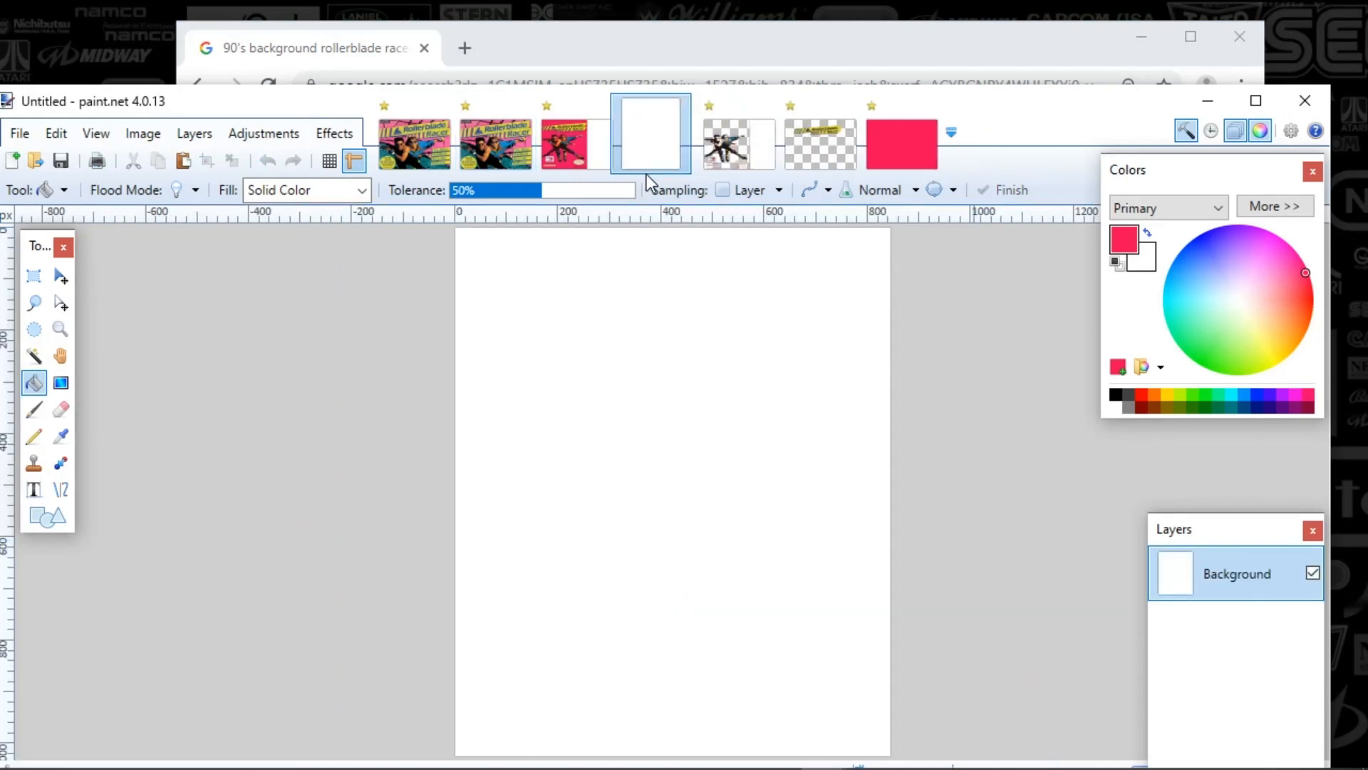
{"action": "key", "text": "ctrl+v"}
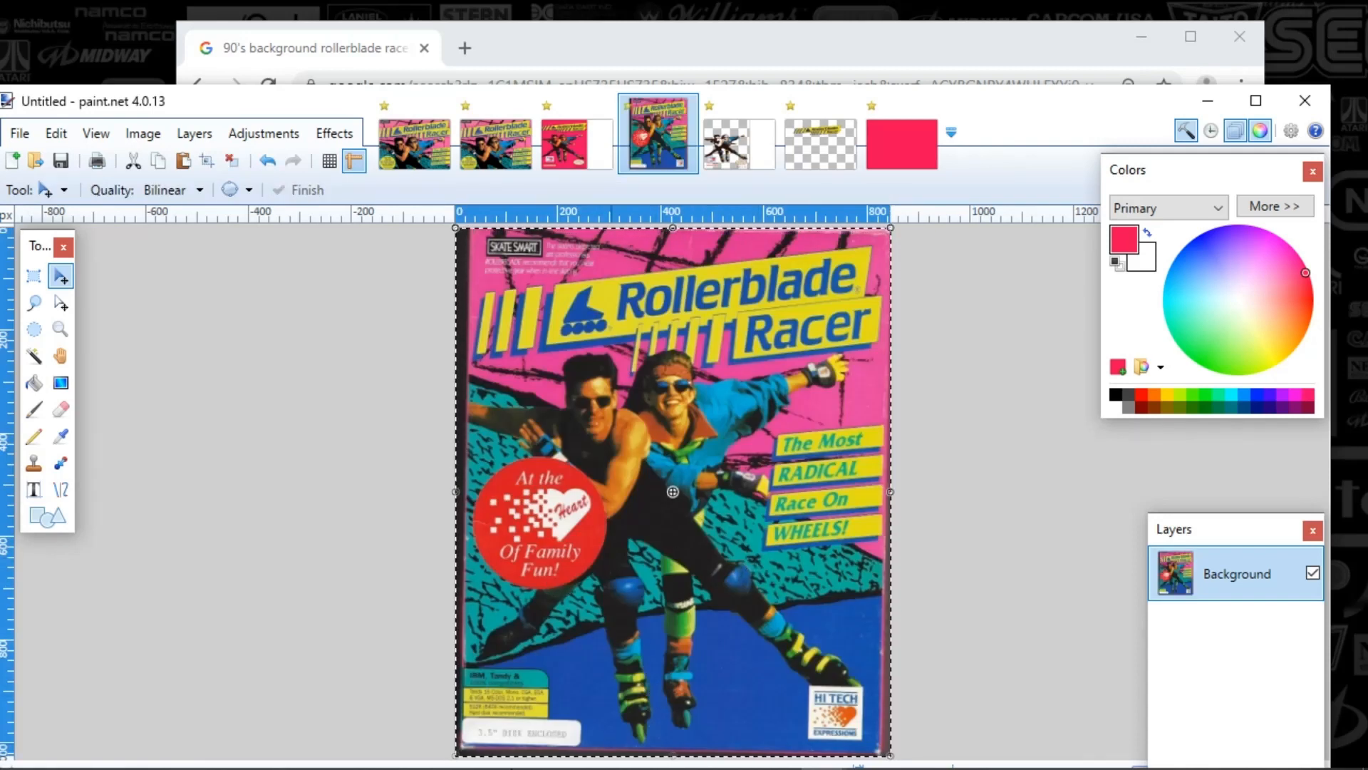
Step: Switch to Photoshop, paste the PC cover over the existing artwork and cut it out of the document again
{"action": "mouse_move", "coordinate": [768, 762]}
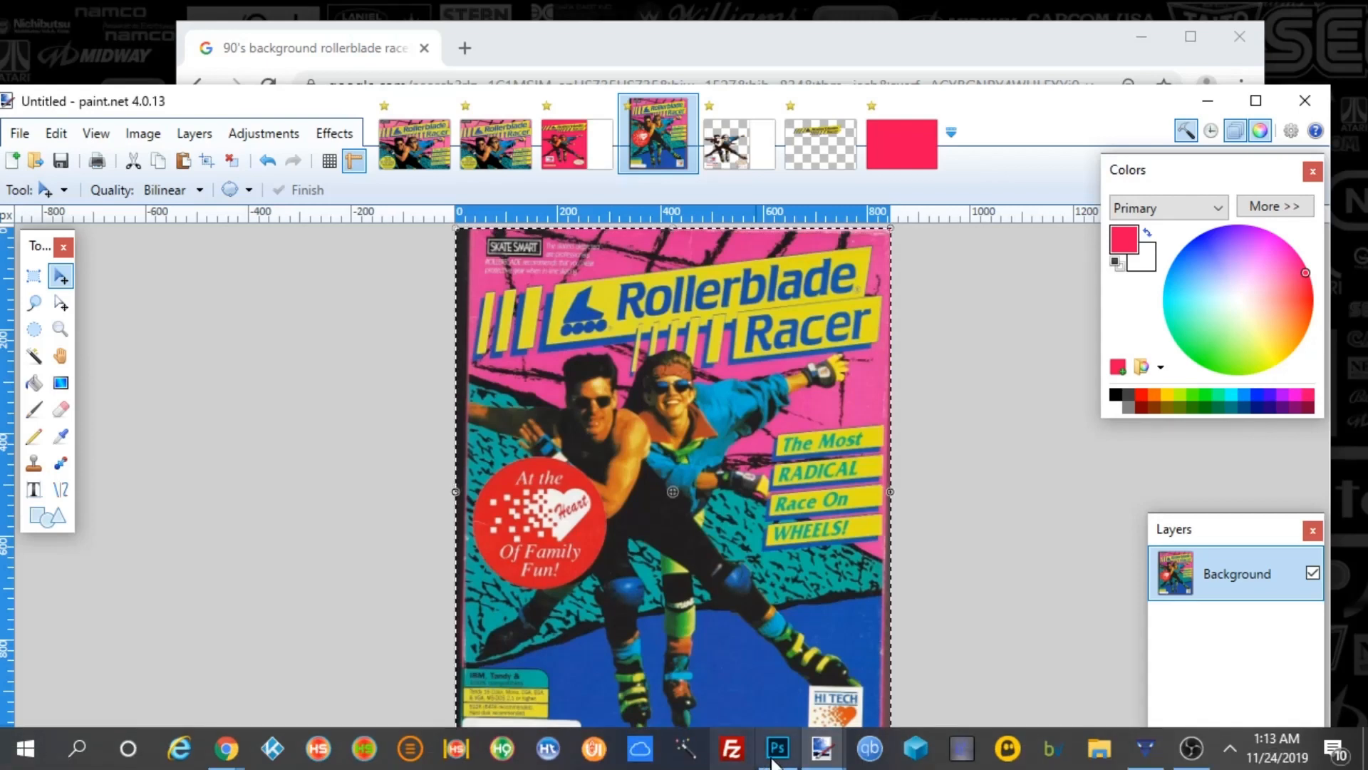
{"action": "left_click", "coordinate": [776, 752]}
{"action": "key", "text": "ctrl+v"}
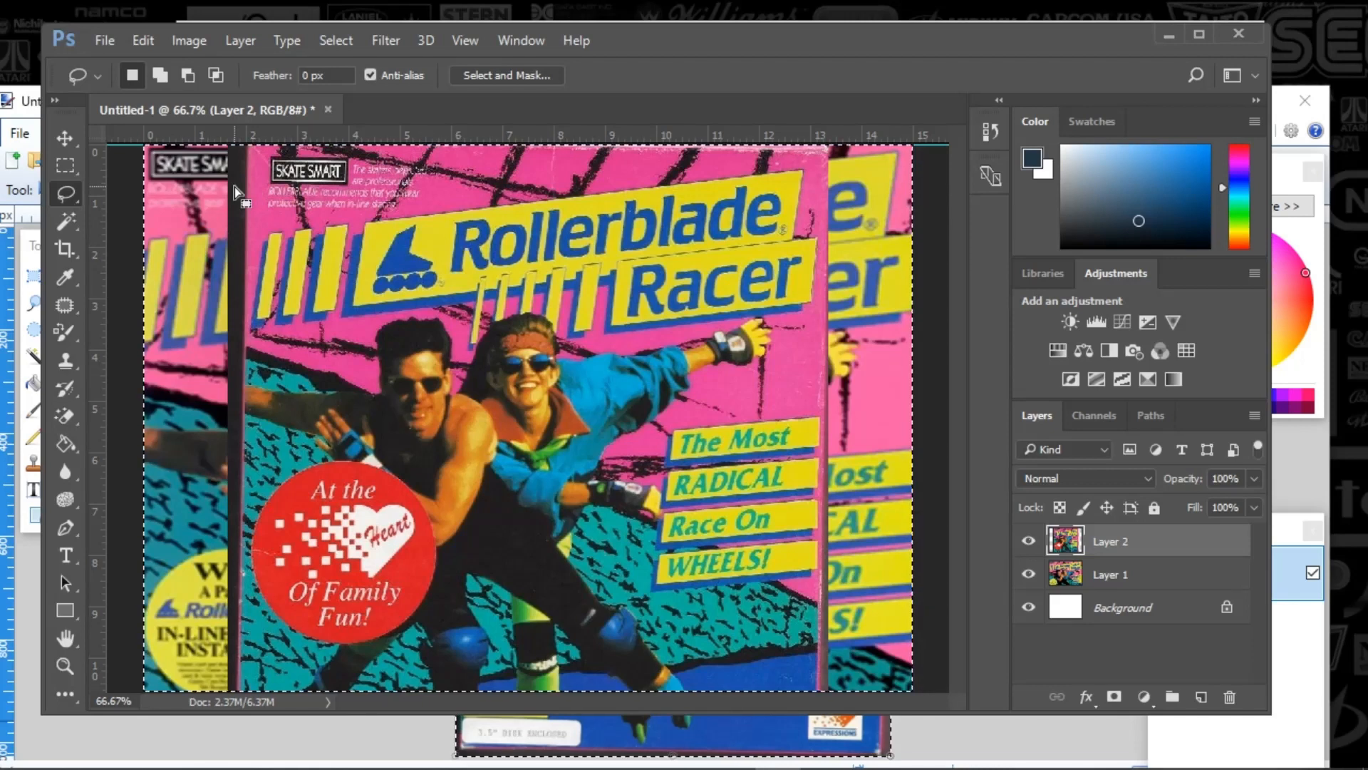
{"action": "key", "text": "ctrl+x"}
{"action": "key", "text": "ctrl+v"}
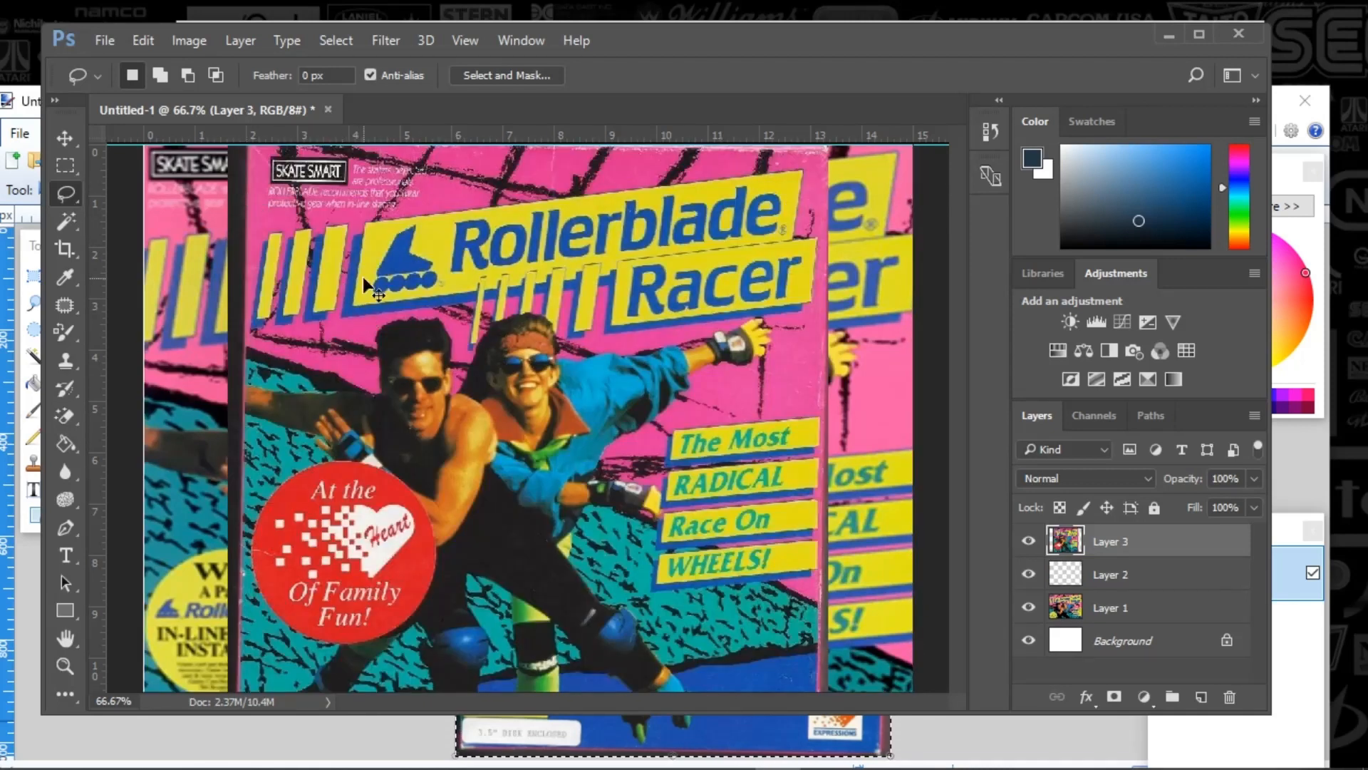
{"action": "key", "text": "ctrl+a"}
{"action": "key", "text": "ctrl+x"}
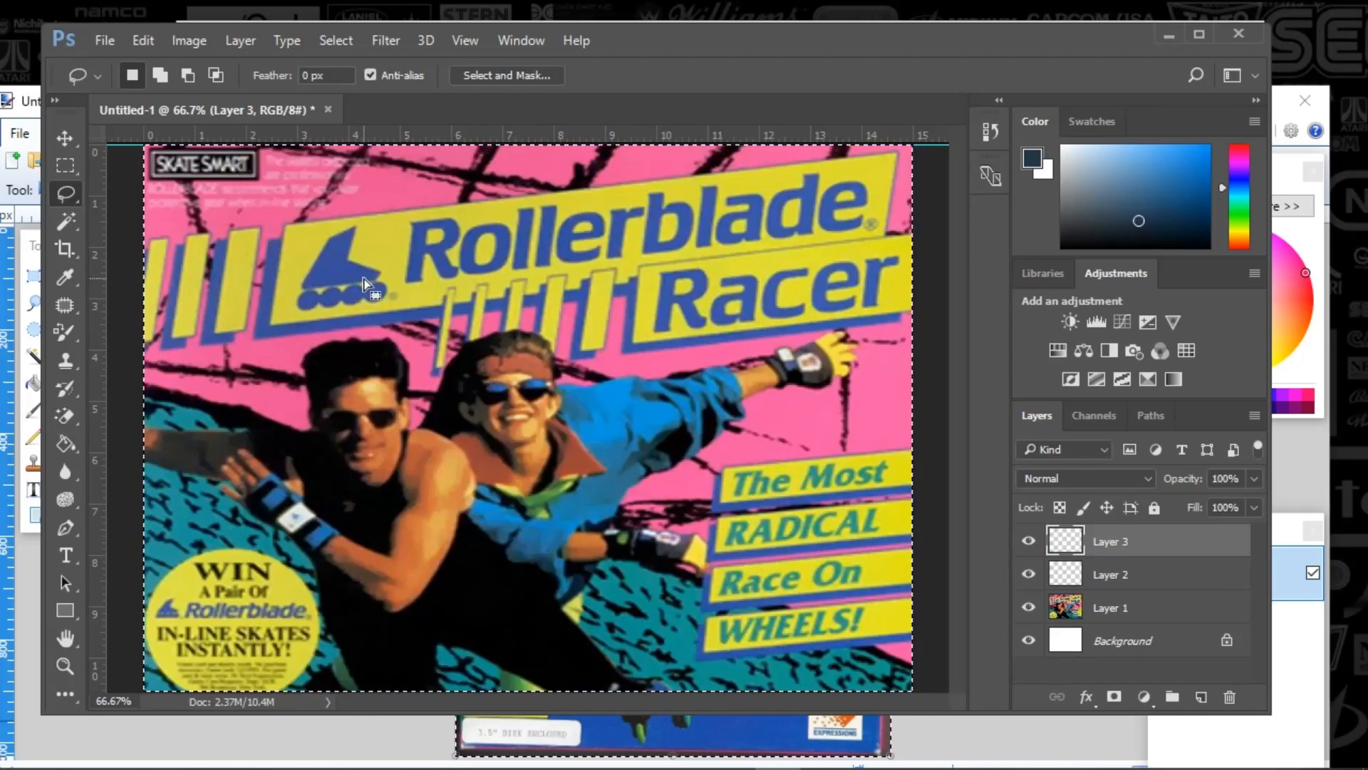
{"action": "left_click", "coordinate": [105, 41]}
{"action": "left_click", "coordinate": [105, 41]}
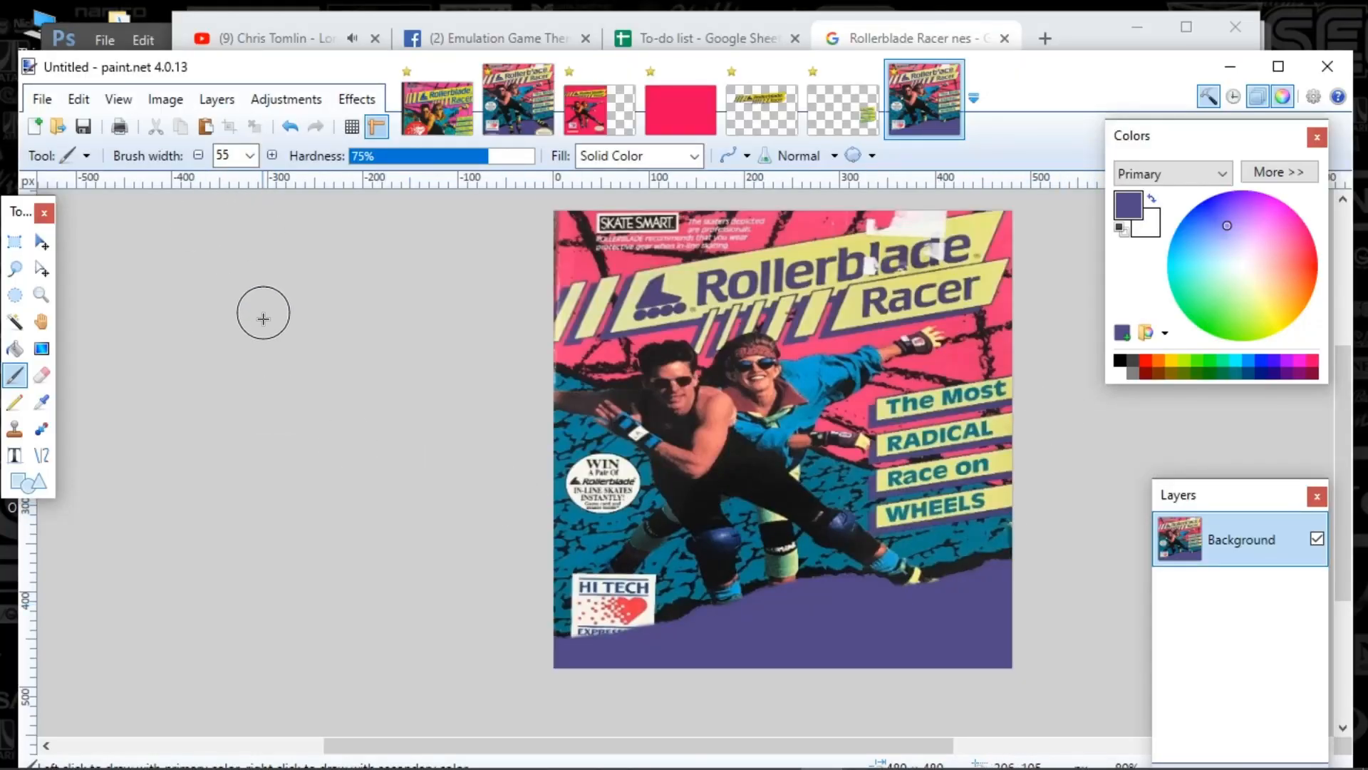
Step: Lasso a patch of teal pattern about 46 × 61 px below the round WIN badge, ready for moving
{"action": "left_click", "coordinate": [14, 268]}
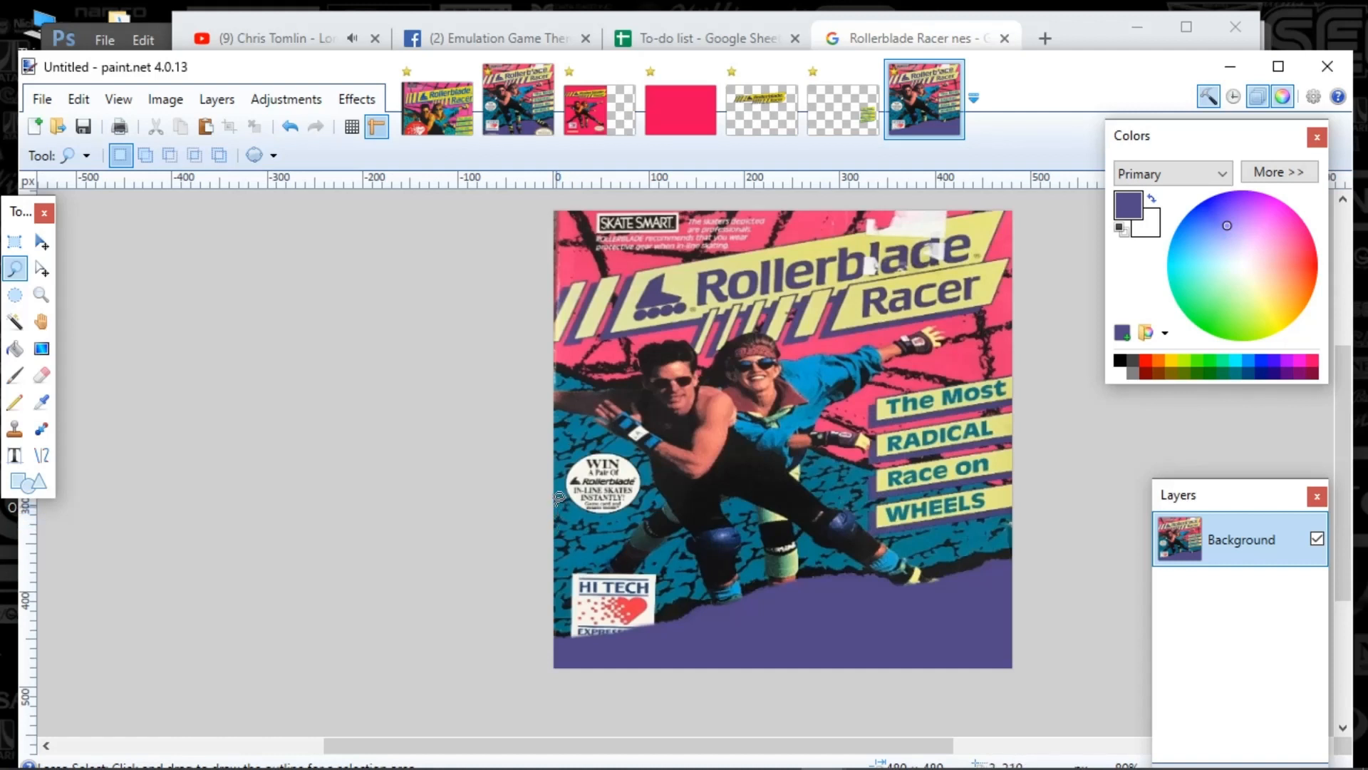
{"action": "left_click_drag", "start_coordinate": [557, 506], "coordinate": [585, 506]}
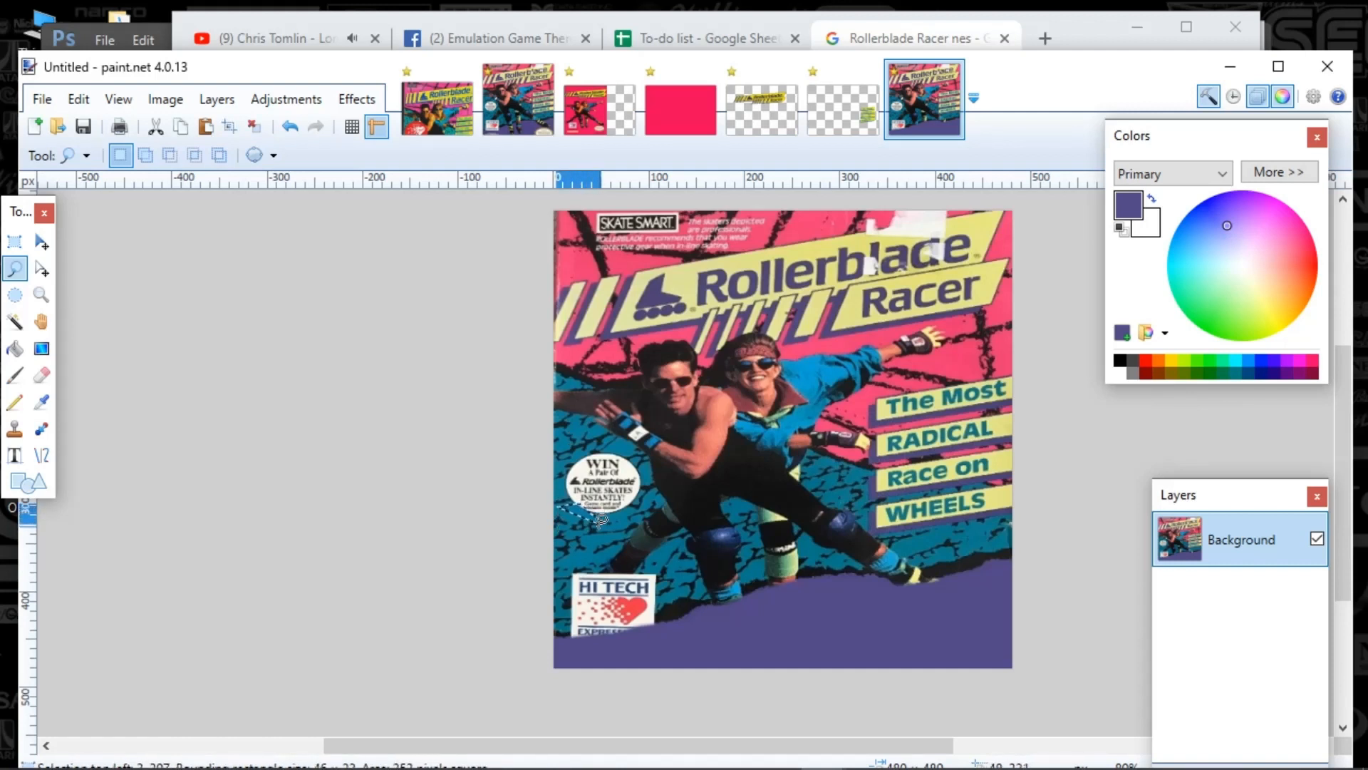
{"action": "left_click", "coordinate": [576, 526]}
{"action": "left_click_drag", "start_coordinate": [559, 512], "coordinate": [599, 538]}
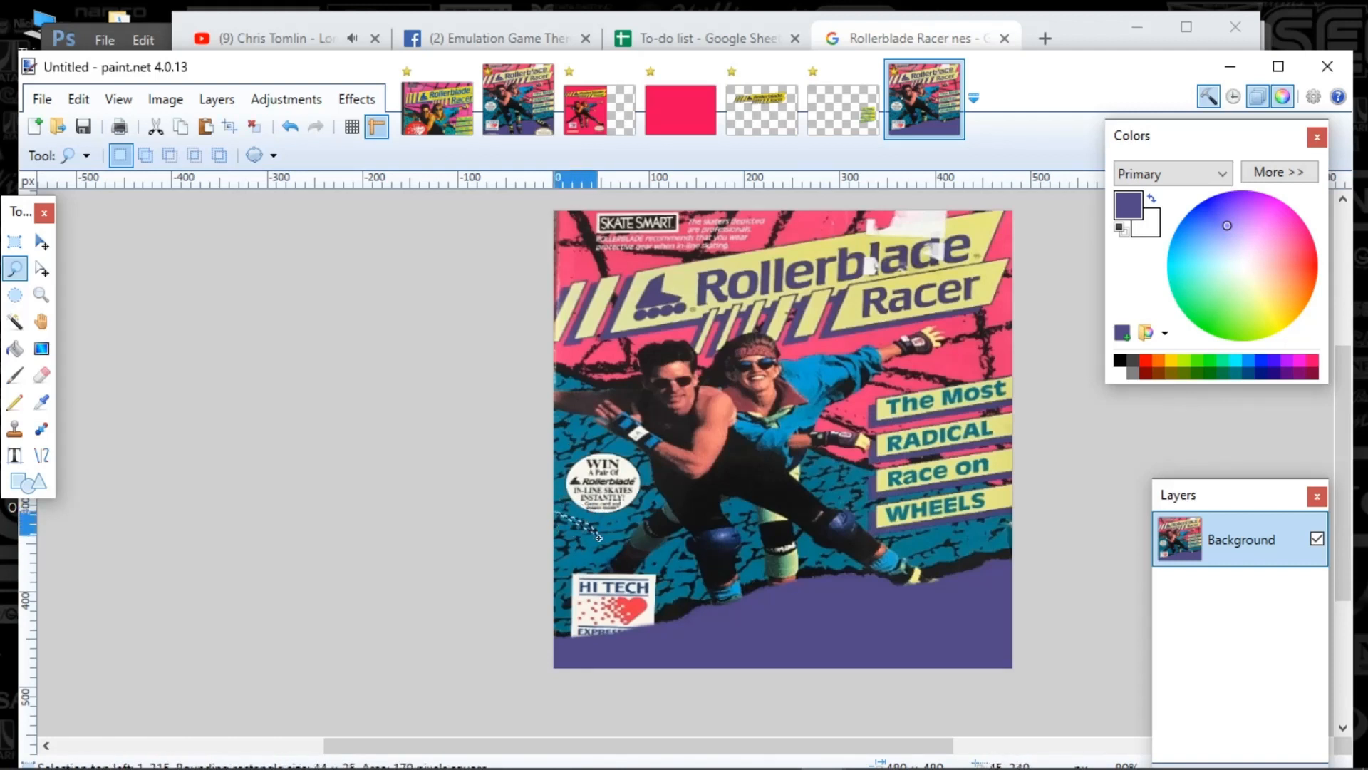
{"action": "key", "text": "m"}
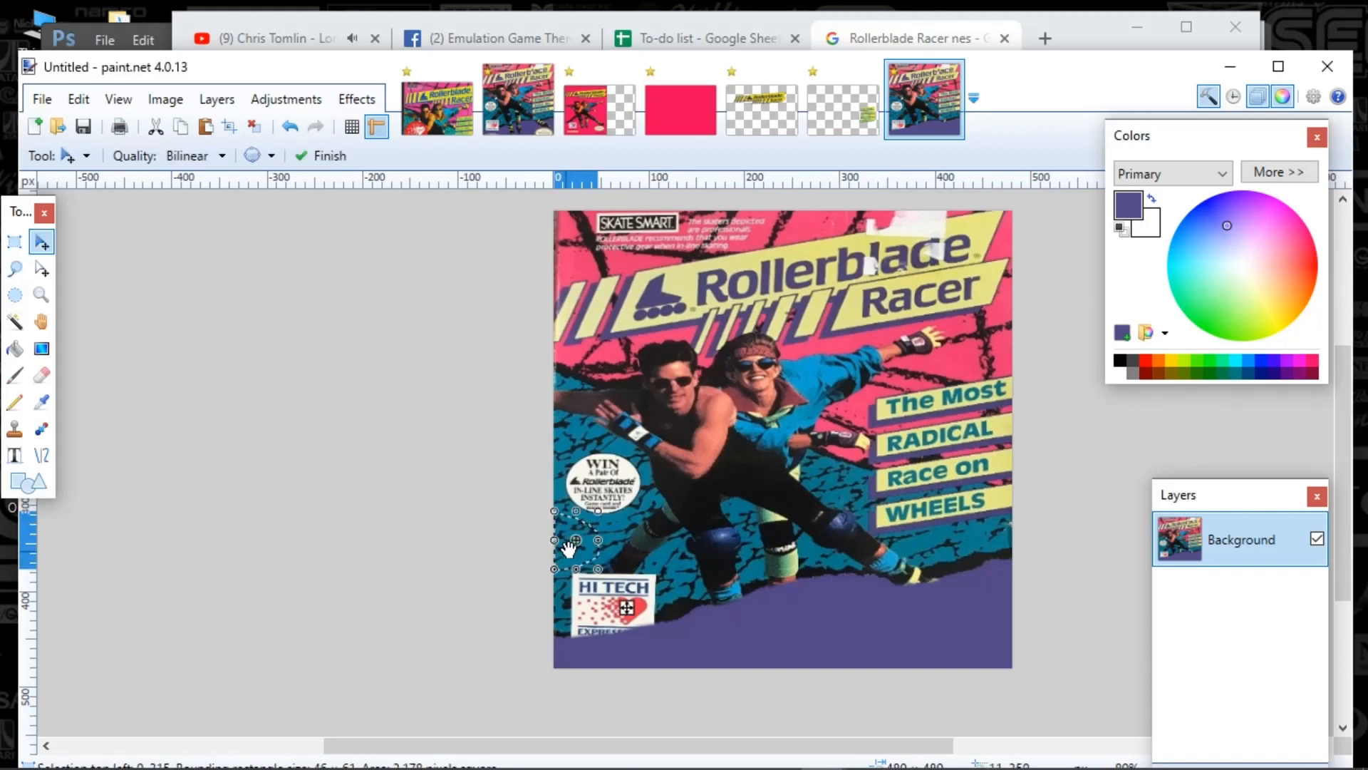
Step: Cover the round WIN badge completely with overlapping copies of the lassoed teal patch
{"action": "mouse_move", "coordinate": [555, 619]}
{"action": "left_mouse_down"}
{"action": "mouse_move", "coordinate": [532, 632]}
{"action": "mouse_move", "coordinate": [553, 587]}
{"action": "mouse_move", "coordinate": [541, 570]}
{"action": "mouse_move", "coordinate": [535, 583]}
{"action": "mouse_move", "coordinate": [547, 607]}
{"action": "mouse_move", "coordinate": [553, 575]}
{"action": "left_mouse_up"}
{"action": "key", "text": "ctrl+v"}
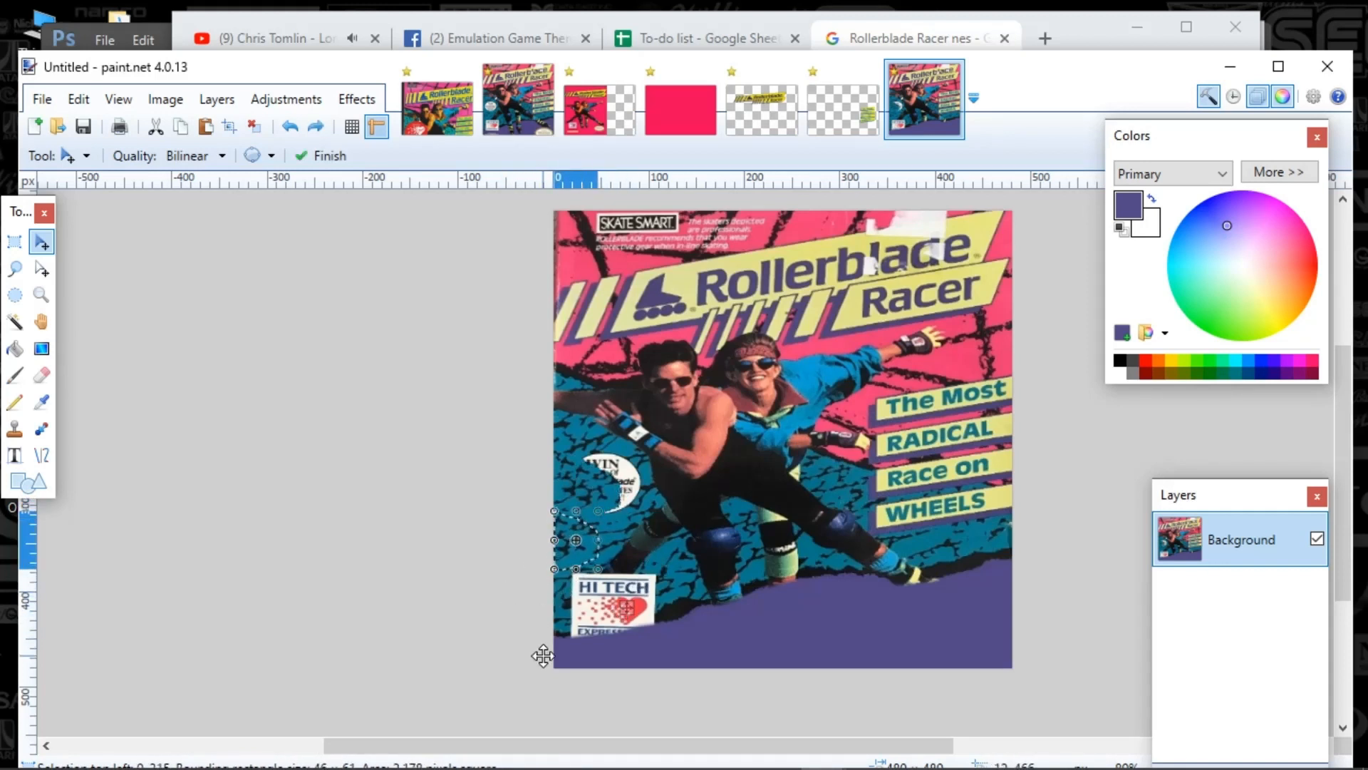
{"action": "left_click_drag", "start_coordinate": [627, 607], "coordinate": [648, 532]}
{"action": "key", "text": "ctrl+v"}
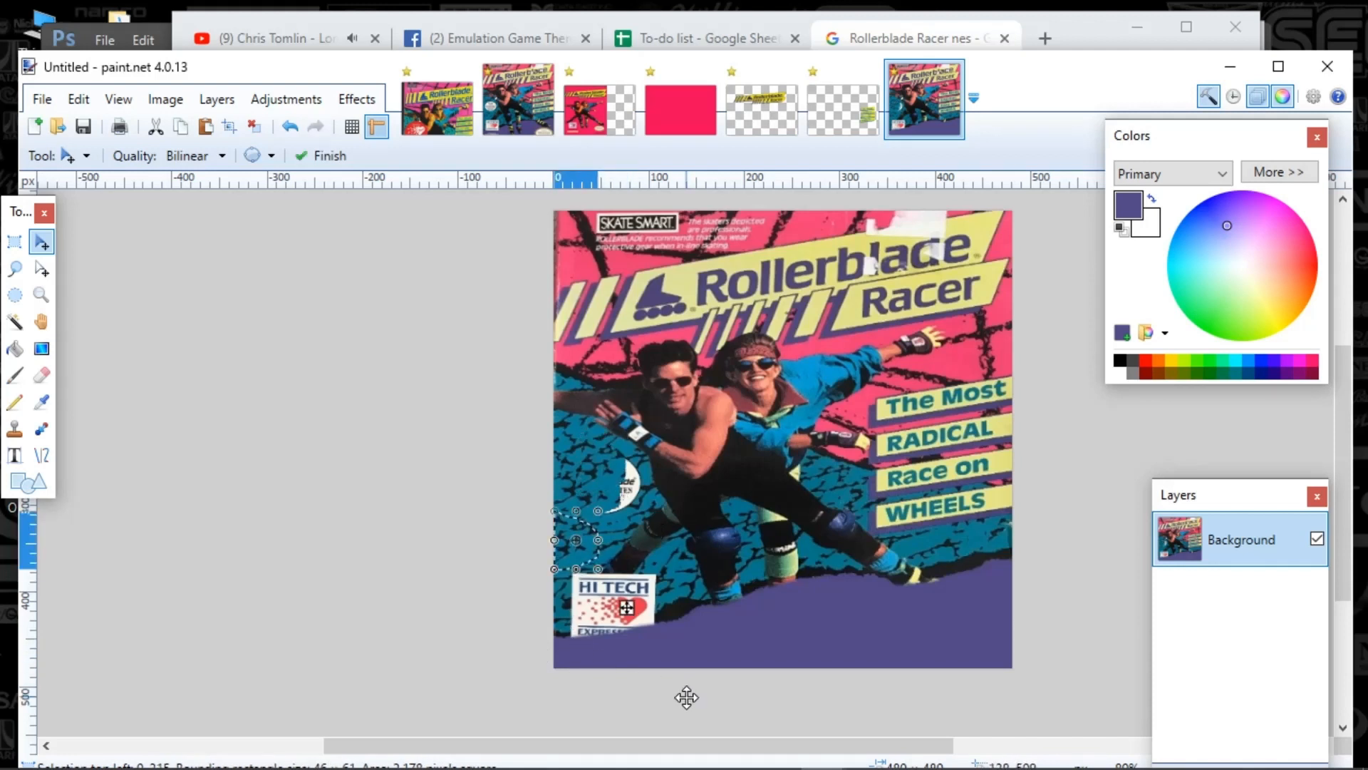
{"action": "left_click_drag", "start_coordinate": [686, 697], "coordinate": [753, 628]}
{"action": "key", "text": "ctrl+v"}
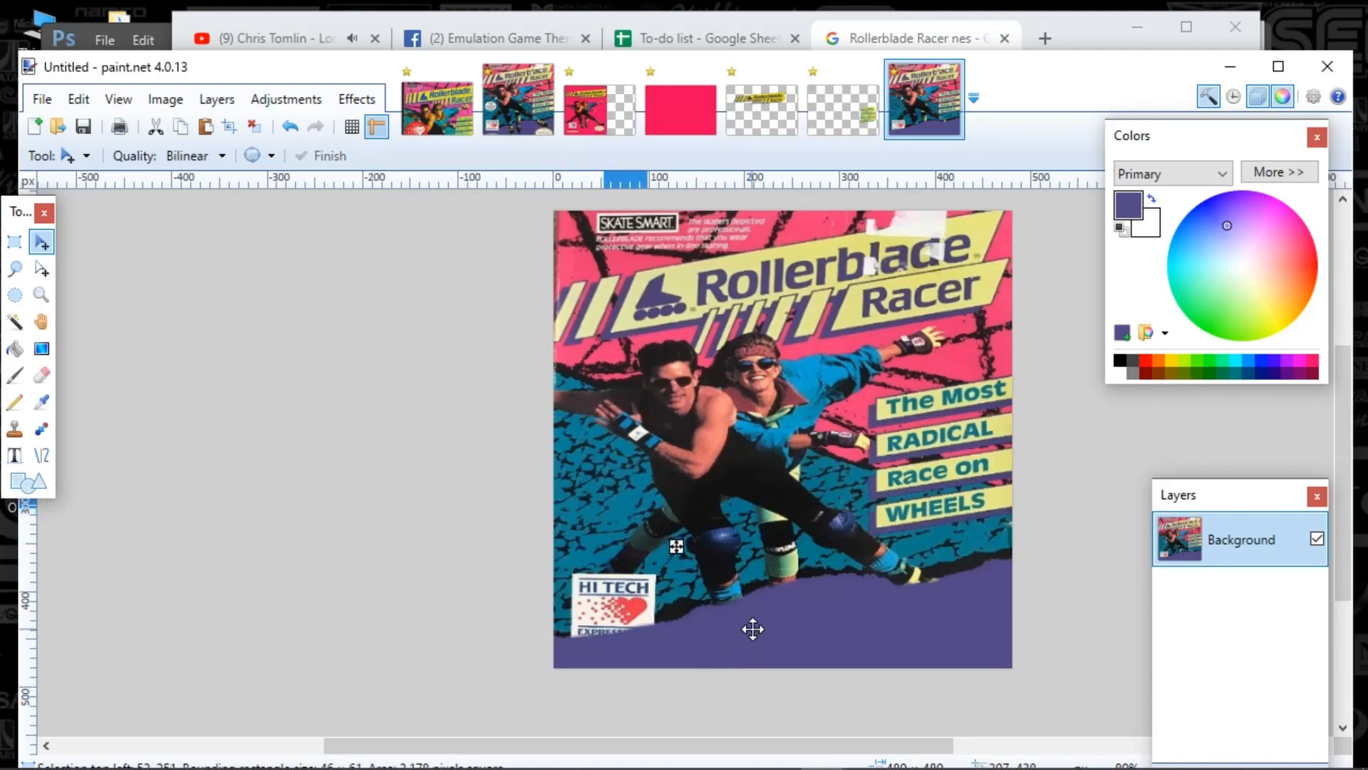
{"action": "key", "text": "ctrl+v"}
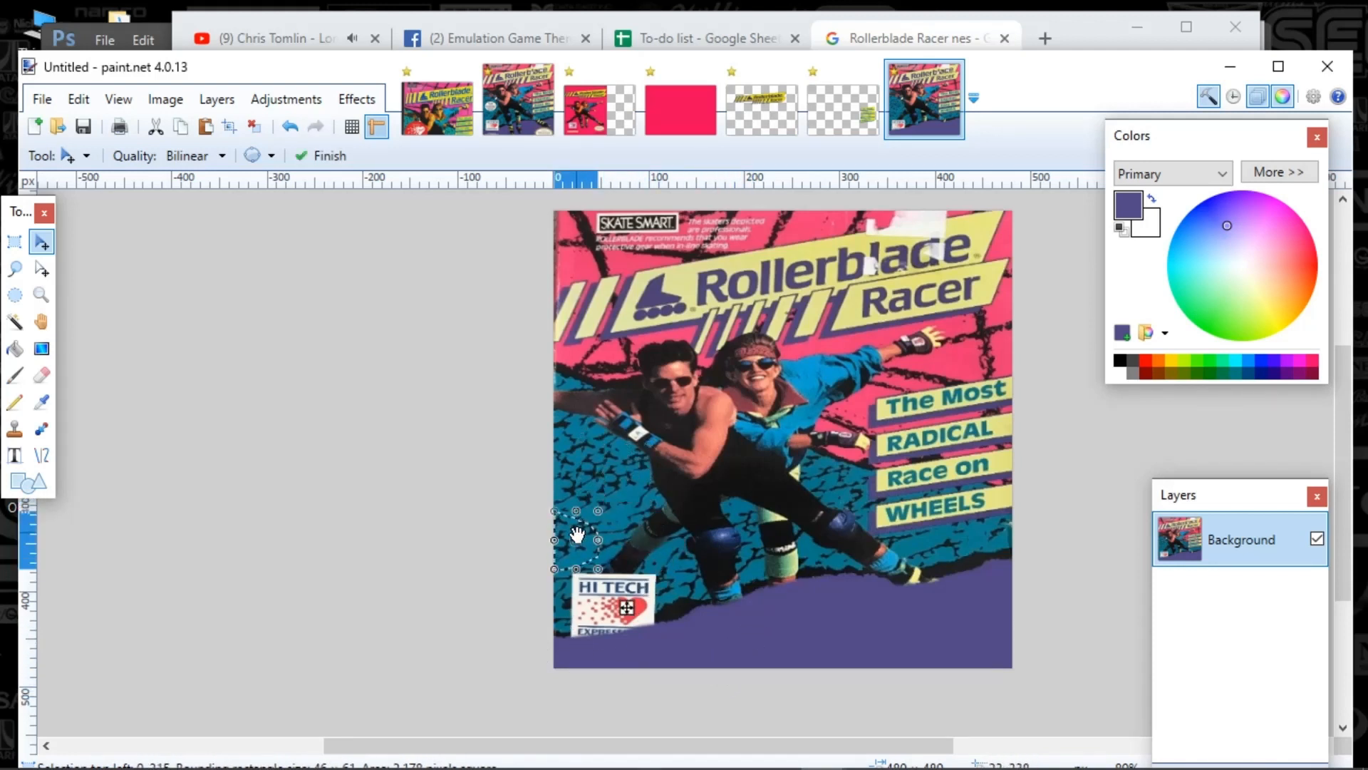
Step: Copy a rectangular teal block of about 63 × 115 px from the cover's left edge over the HI TECH badge and the man's body and legs
{"action": "left_click", "coordinate": [14, 241]}
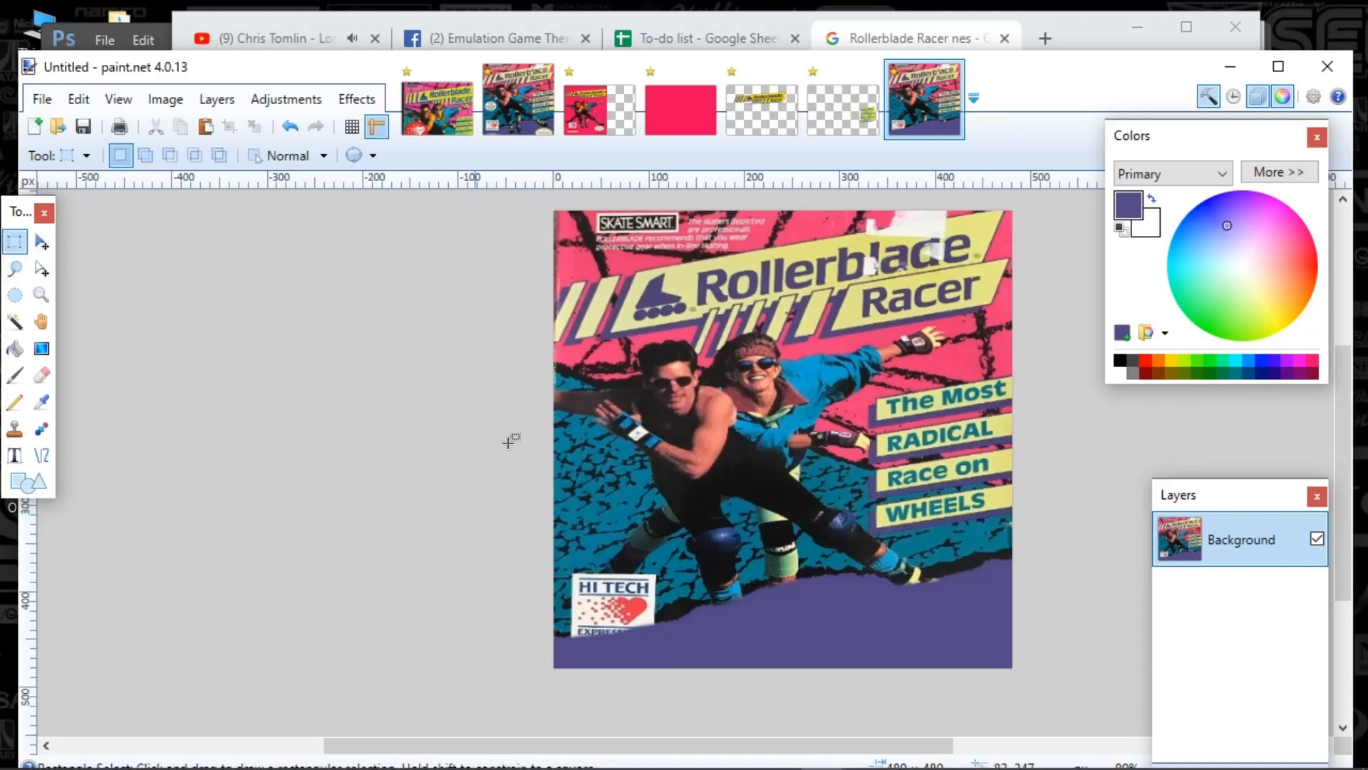
{"action": "left_click_drag", "start_coordinate": [555, 440], "coordinate": [611, 547]}
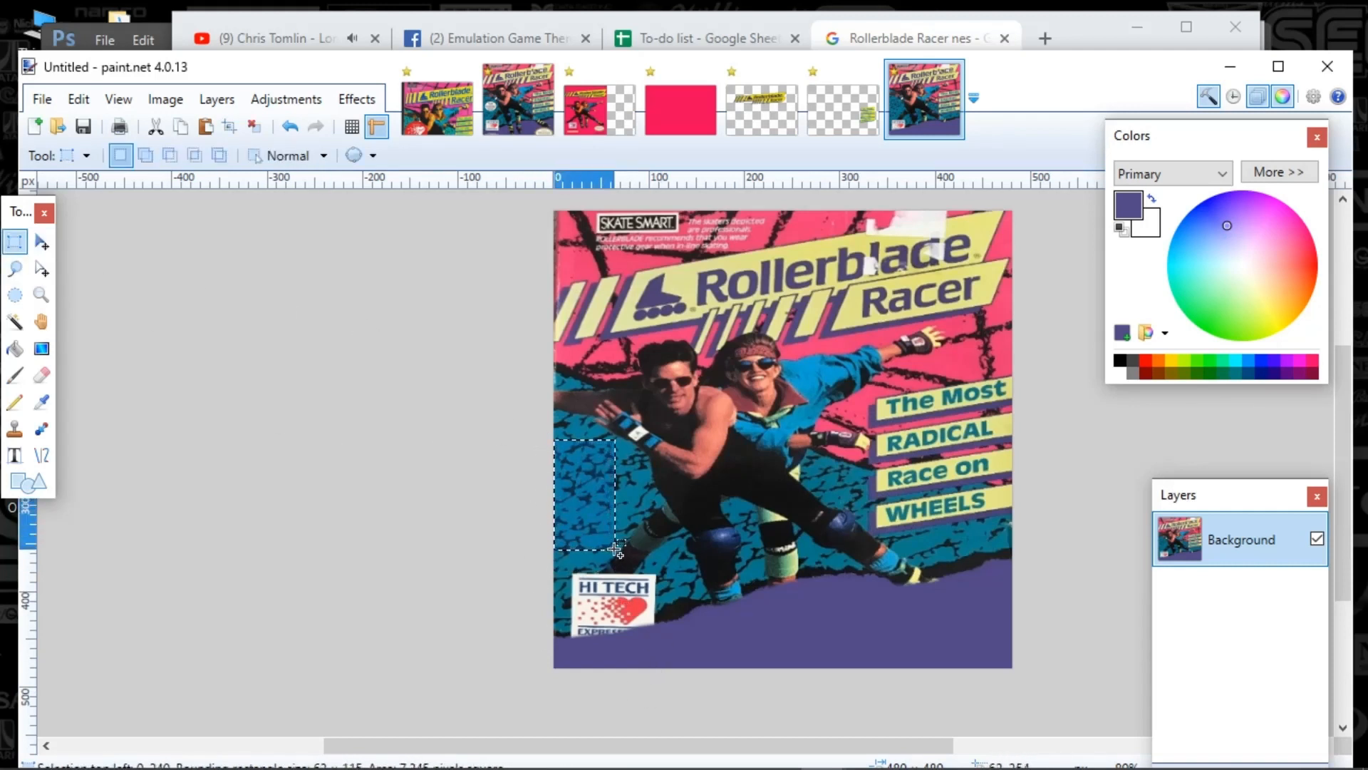
{"action": "key", "text": "m"}
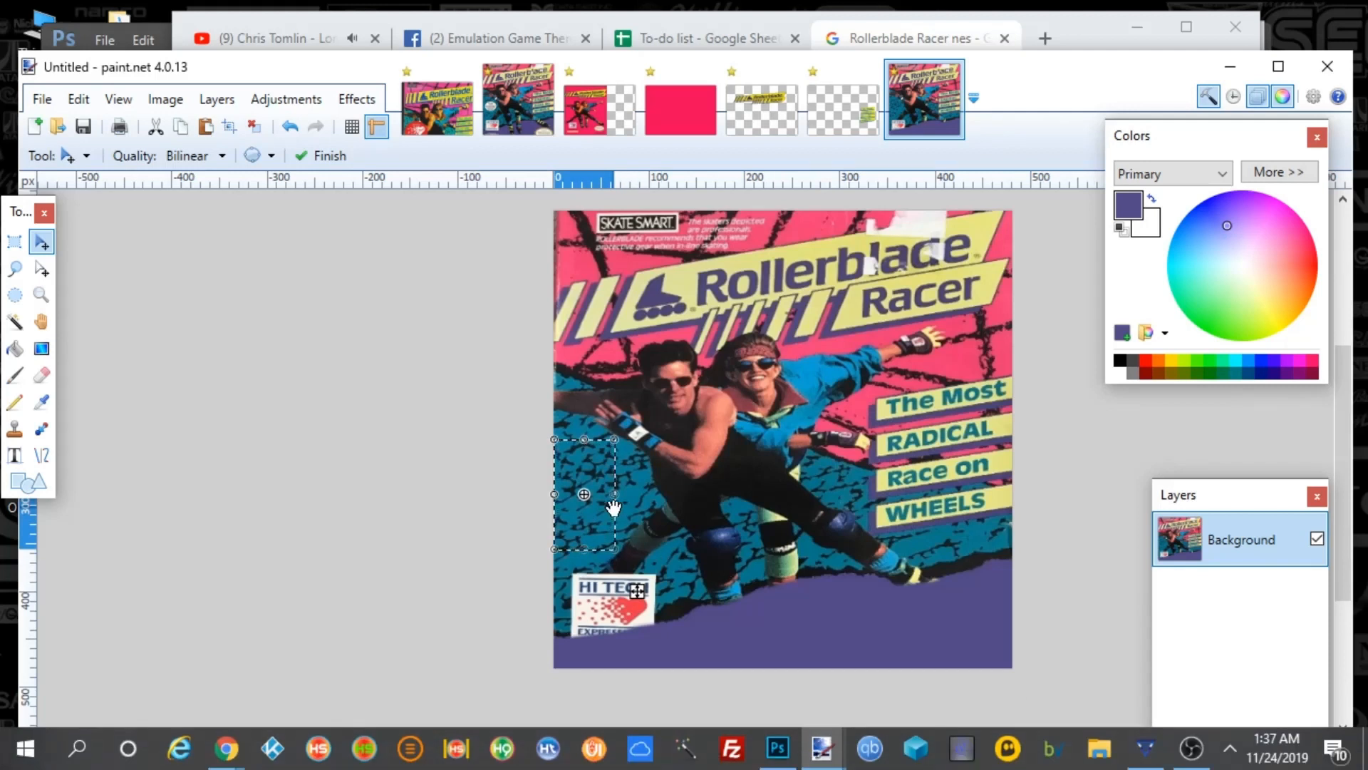
{"action": "left_click_drag", "start_coordinate": [613, 507], "coordinate": [765, 532]}
{"action": "key", "text": "ctrl+z"}
{"action": "key", "text": "ctrl+v"}
{"action": "key", "text": "ctrl+v"}
{"action": "left_click_drag", "start_coordinate": [597, 519], "coordinate": [644, 596]}
{"action": "key", "text": "ctrl+v"}
{"action": "left_click_drag", "start_coordinate": [605, 505], "coordinate": [609, 574]}
{"action": "key", "text": "ctrl+v"}
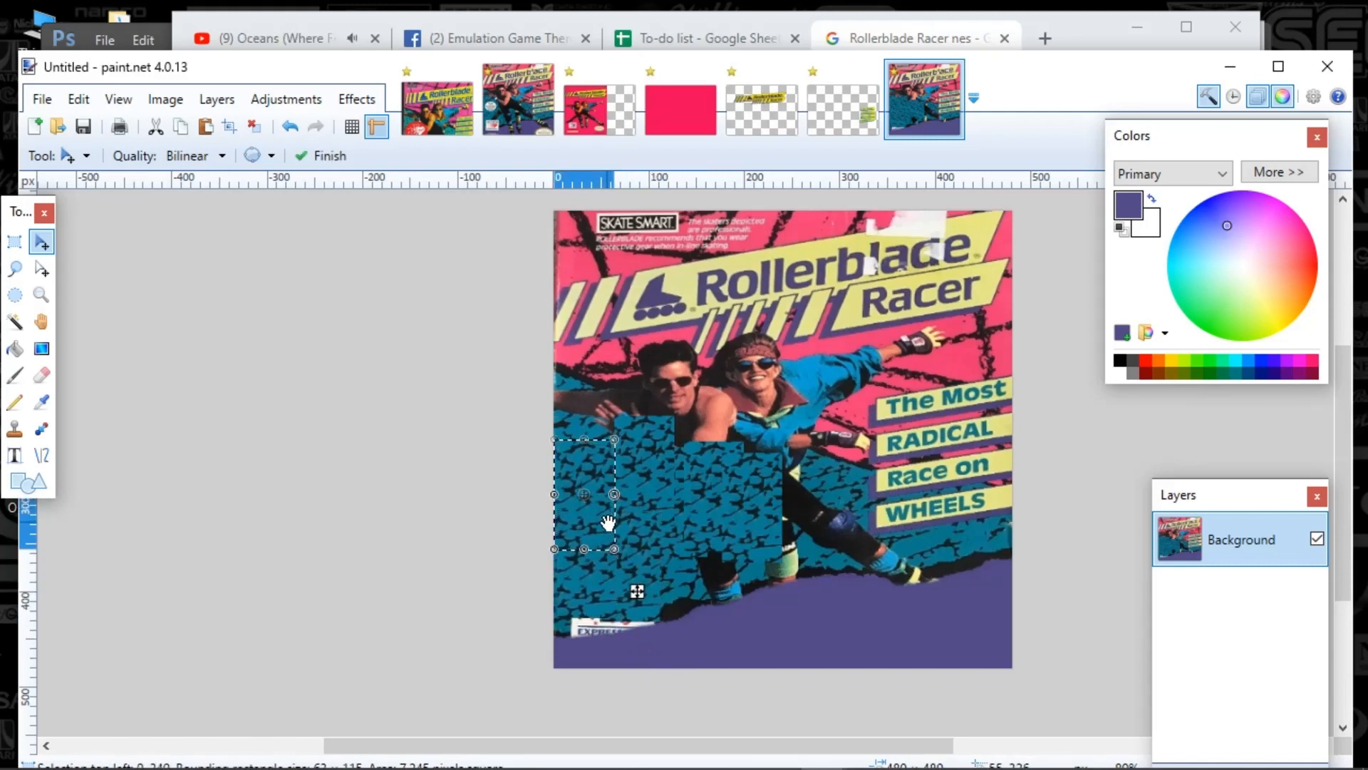
Step: Extend the teal pattern to the right with more copies of the block, covering the skaters' remaining legs
{"action": "left_click_drag", "start_coordinate": [608, 523], "coordinate": [690, 511]}
{"action": "key", "text": "ctrl+v"}
{"action": "key", "text": "ctrl+v"}
{"action": "key", "text": "ctrl+v"}
{"action": "left_click_drag", "start_coordinate": [596, 523], "coordinate": [837, 542]}
{"action": "key", "text": "ctrl+v"}
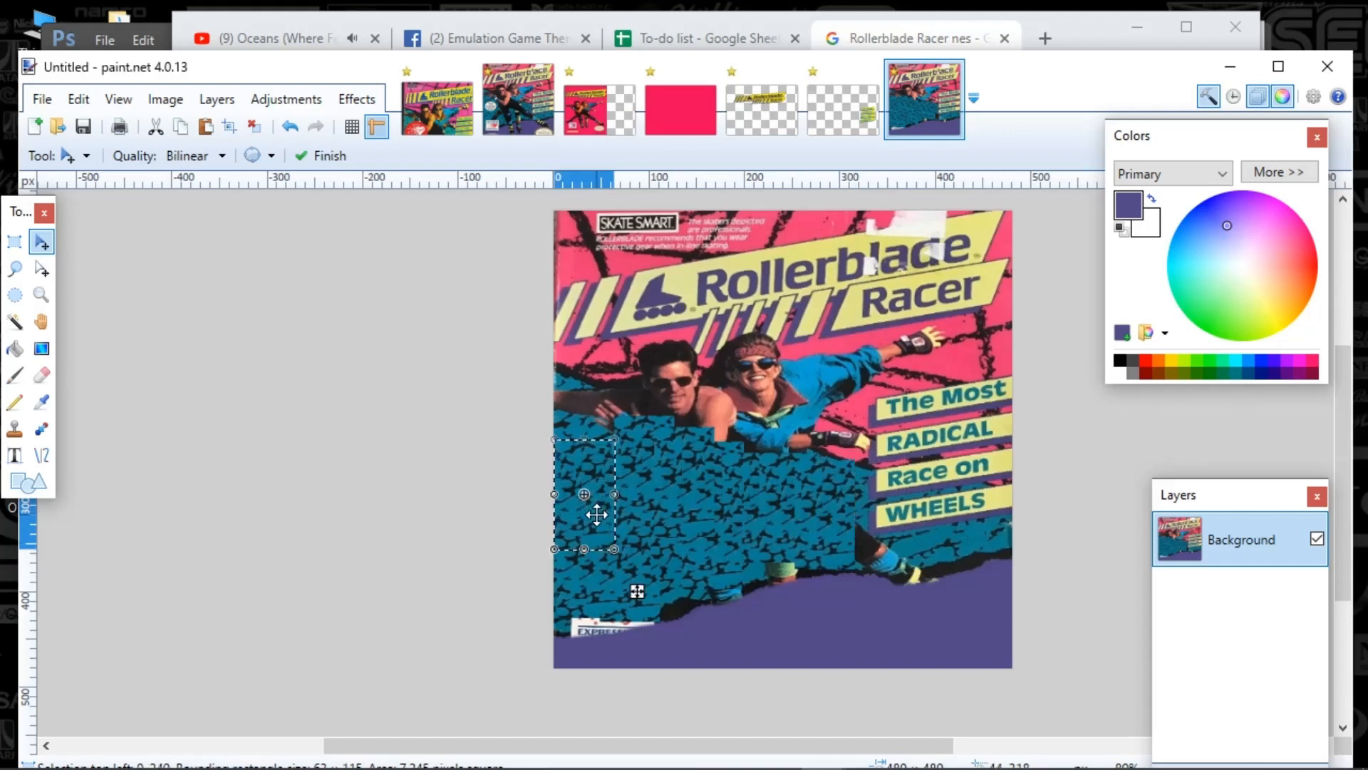
Step: Copy a teal block of about 196 × 77 px over the outstretched leg and most of the WHEELS label
{"action": "left_click", "coordinate": [15, 241]}
{"action": "left_click_drag", "start_coordinate": [596, 463], "coordinate": [741, 533]}
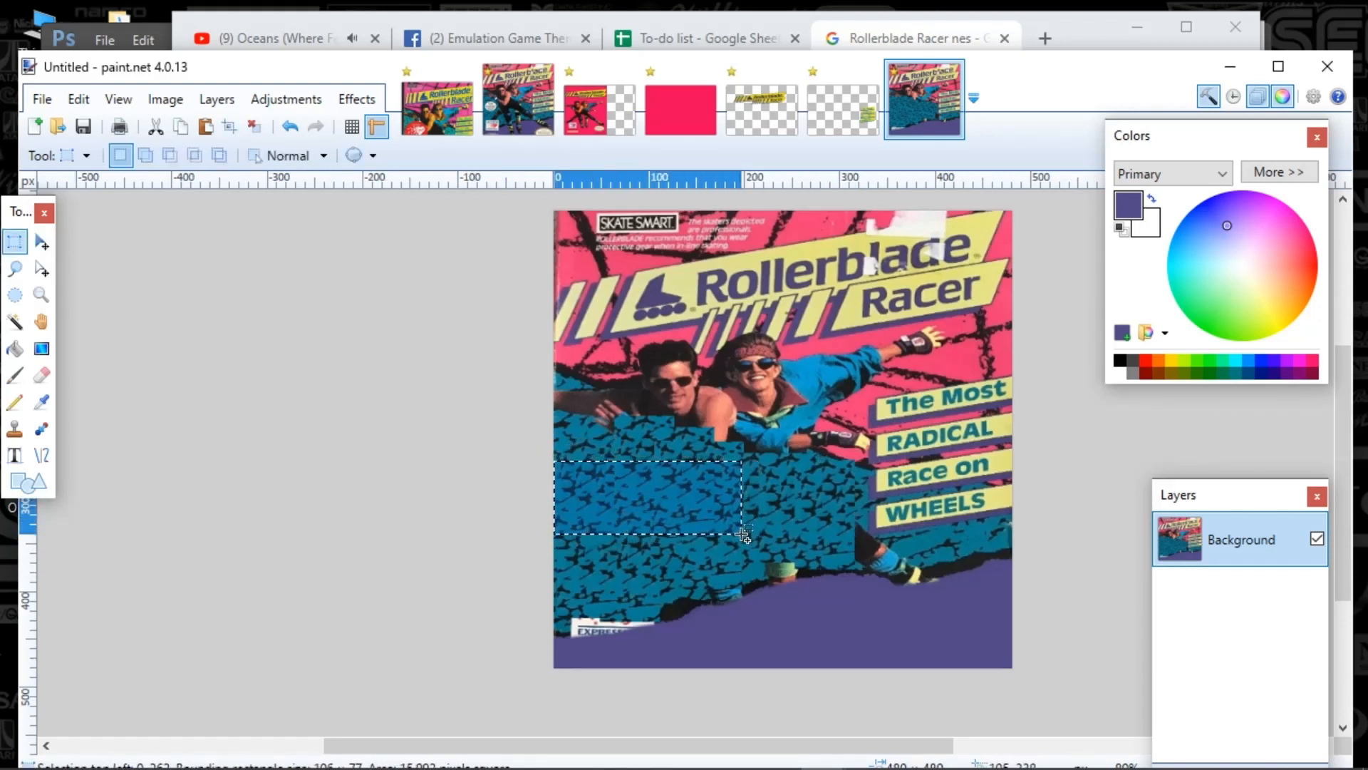
{"action": "key", "text": "ctrl+c"}
{"action": "key", "text": "ctrl+v"}
{"action": "left_click_drag", "start_coordinate": [610, 506], "coordinate": [848, 524]}
{"action": "key", "text": "ctrl+v"}
{"action": "left_click_drag", "start_coordinate": [671, 519], "coordinate": [870, 556]}
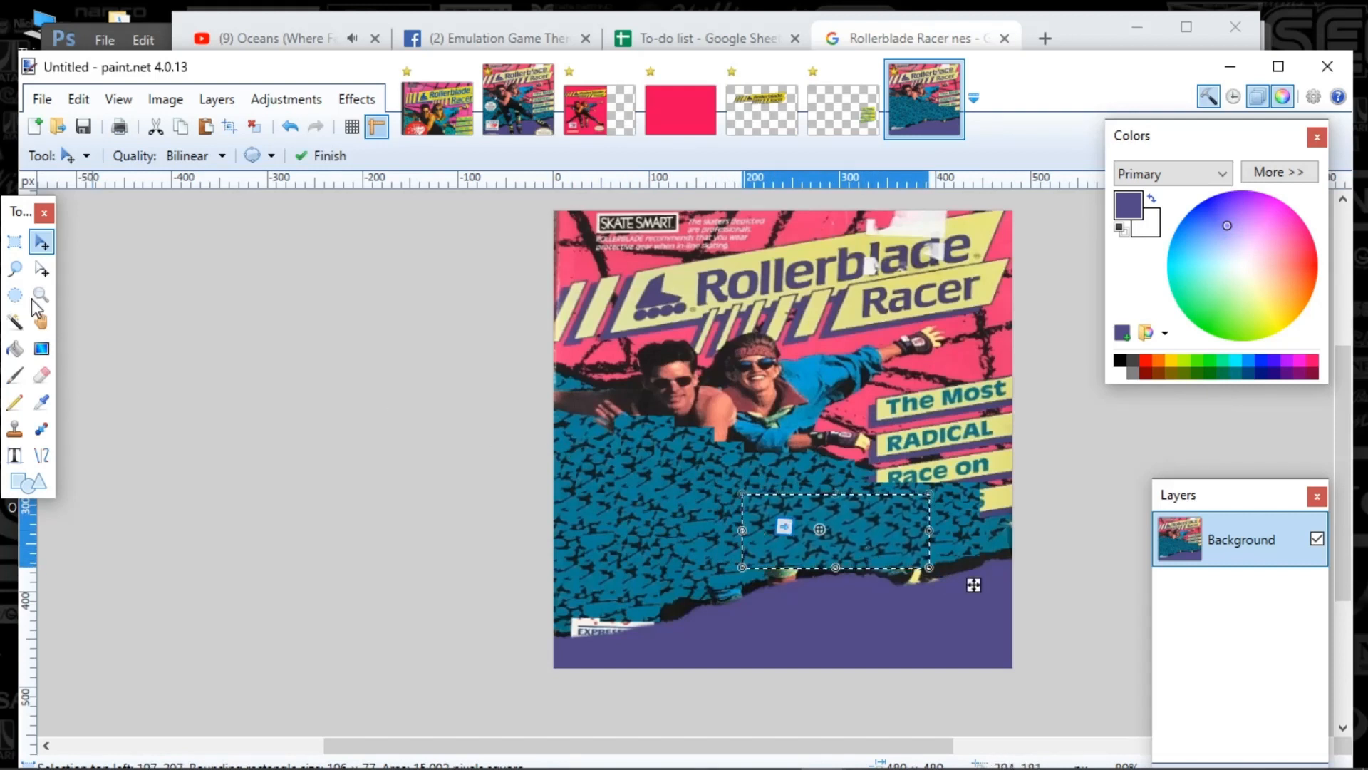
Step: Copy an 81 × 66 px piece of the torn purple edge from the cover's right side over the HI TECH badge remnants at lower left
{"action": "left_click", "coordinate": [14, 241]}
{"action": "left_click", "coordinate": [609, 507]}
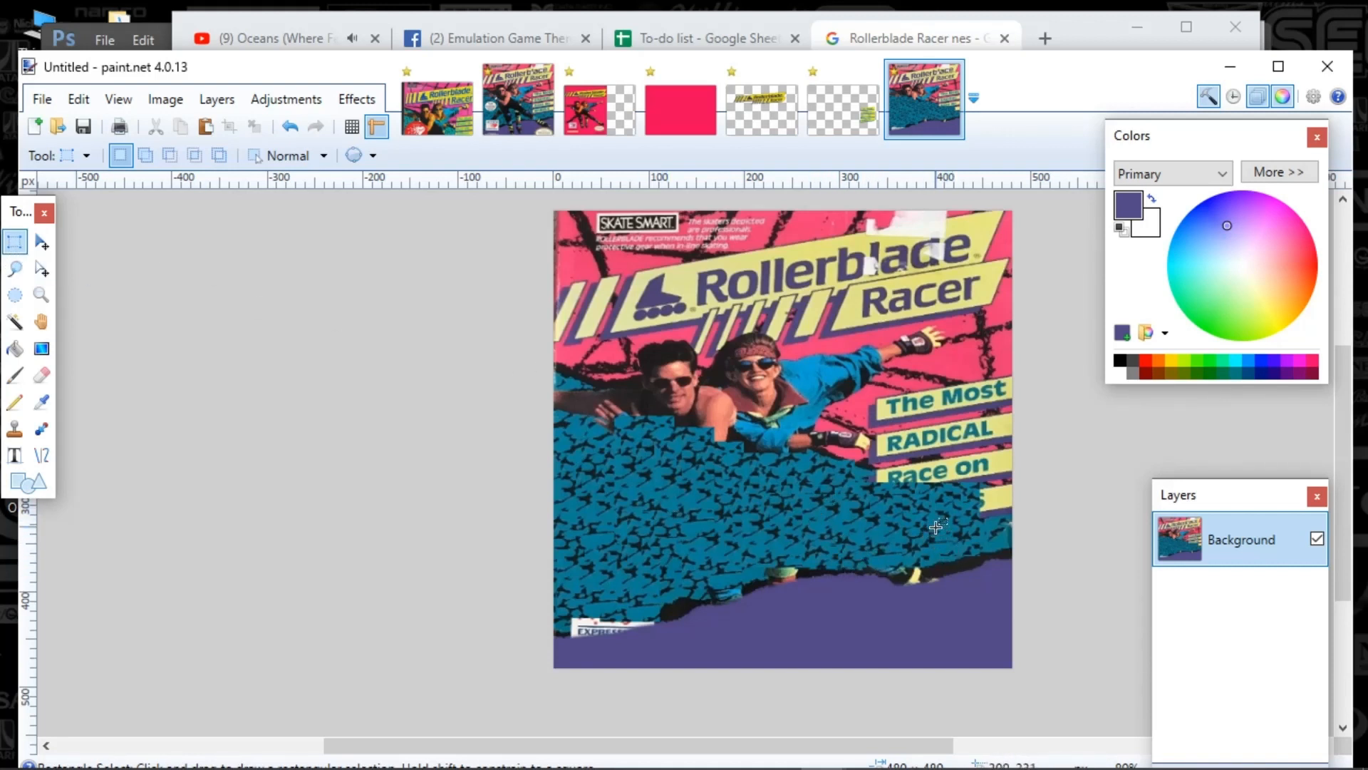
{"action": "left_click_drag", "start_coordinate": [935, 526], "coordinate": [1014, 587]}
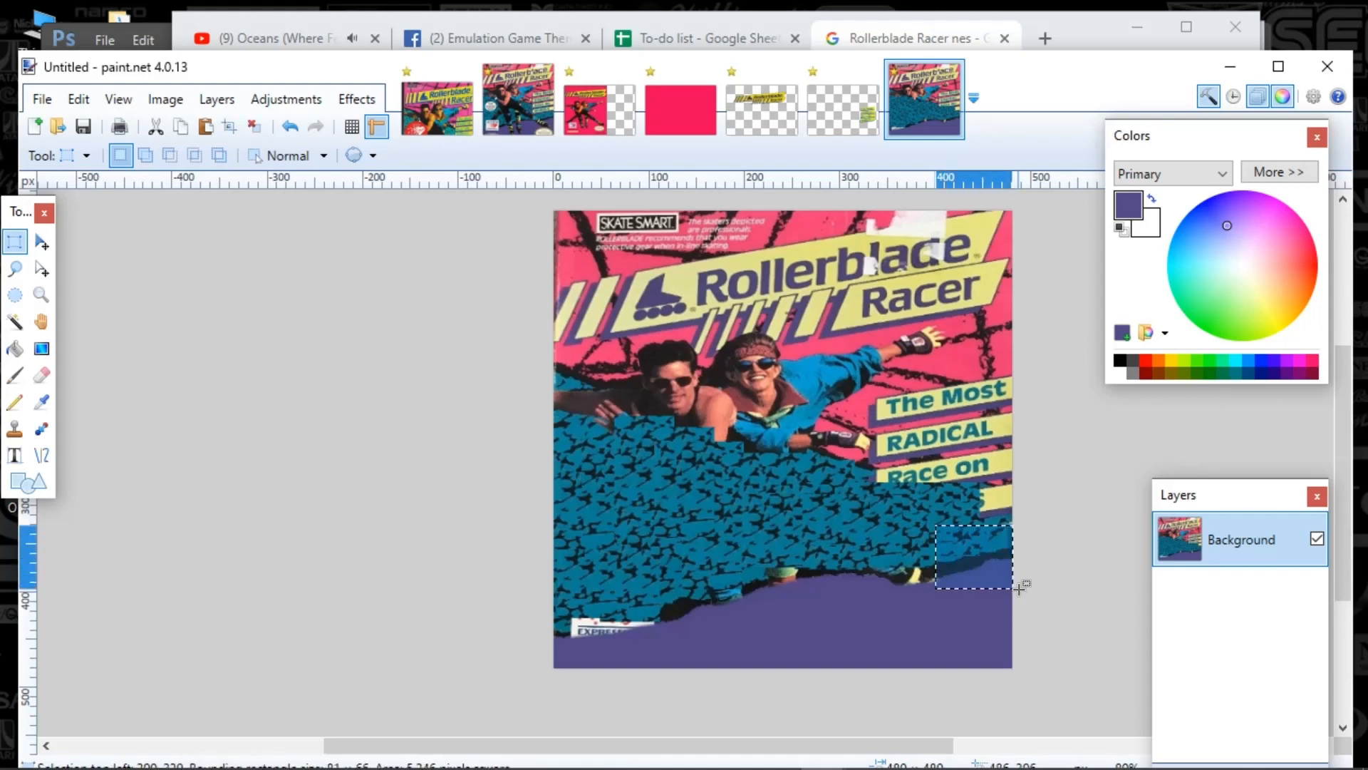
{"action": "key", "text": "m"}
{"action": "left_click_drag", "start_coordinate": [1075, 666], "coordinate": [694, 727]}
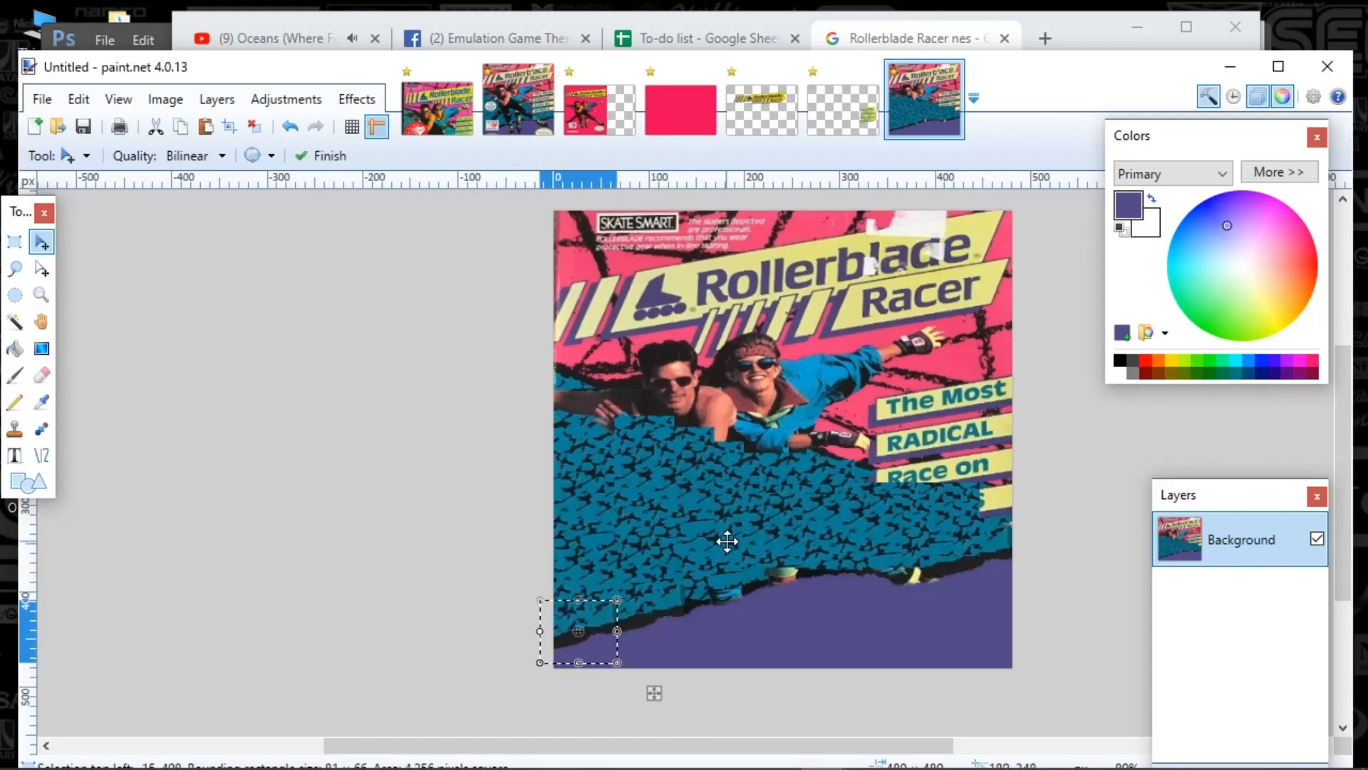
Step: Copy a teal strip of about 185 × 30 px over the pattern just above the torn edge at the cover's lower left
{"action": "left_click", "coordinate": [14, 241]}
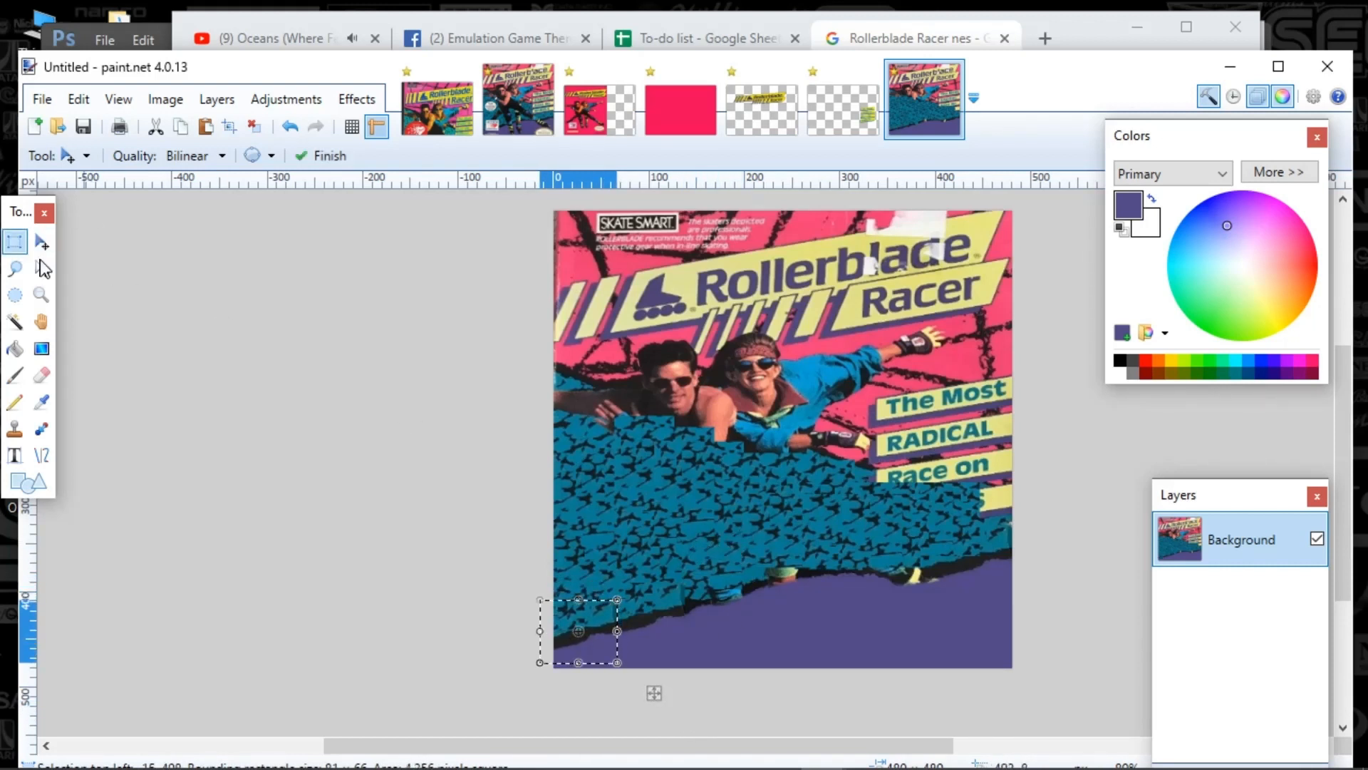
{"action": "left_click", "coordinate": [663, 527]}
{"action": "left_click_drag", "start_coordinate": [577, 525], "coordinate": [640, 586]}
{"action": "key", "text": "m"}
{"action": "key", "text": "ctrl+v"}
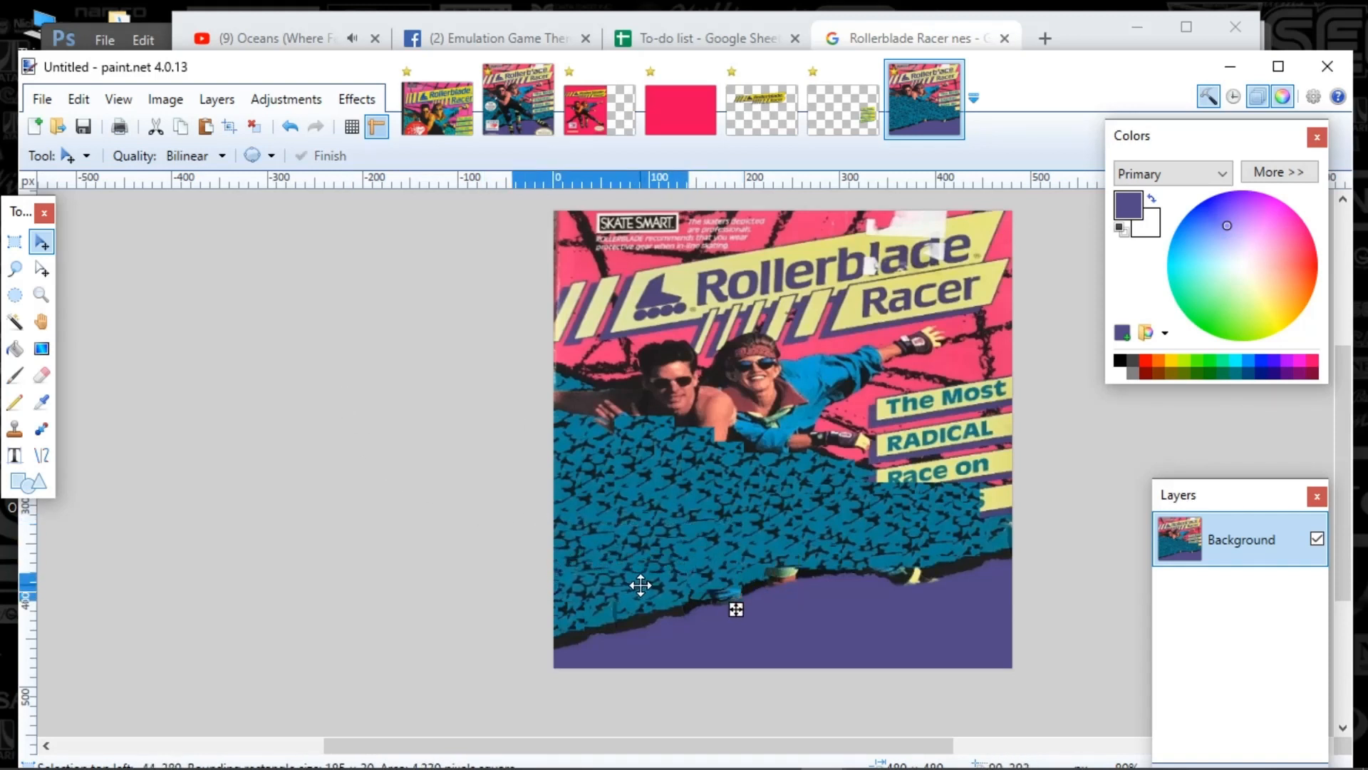
Step: Paste two more copies of the teal strip over the rest of the WHEELS label at the cover's right edge
{"action": "key", "text": "ctrl+v"}
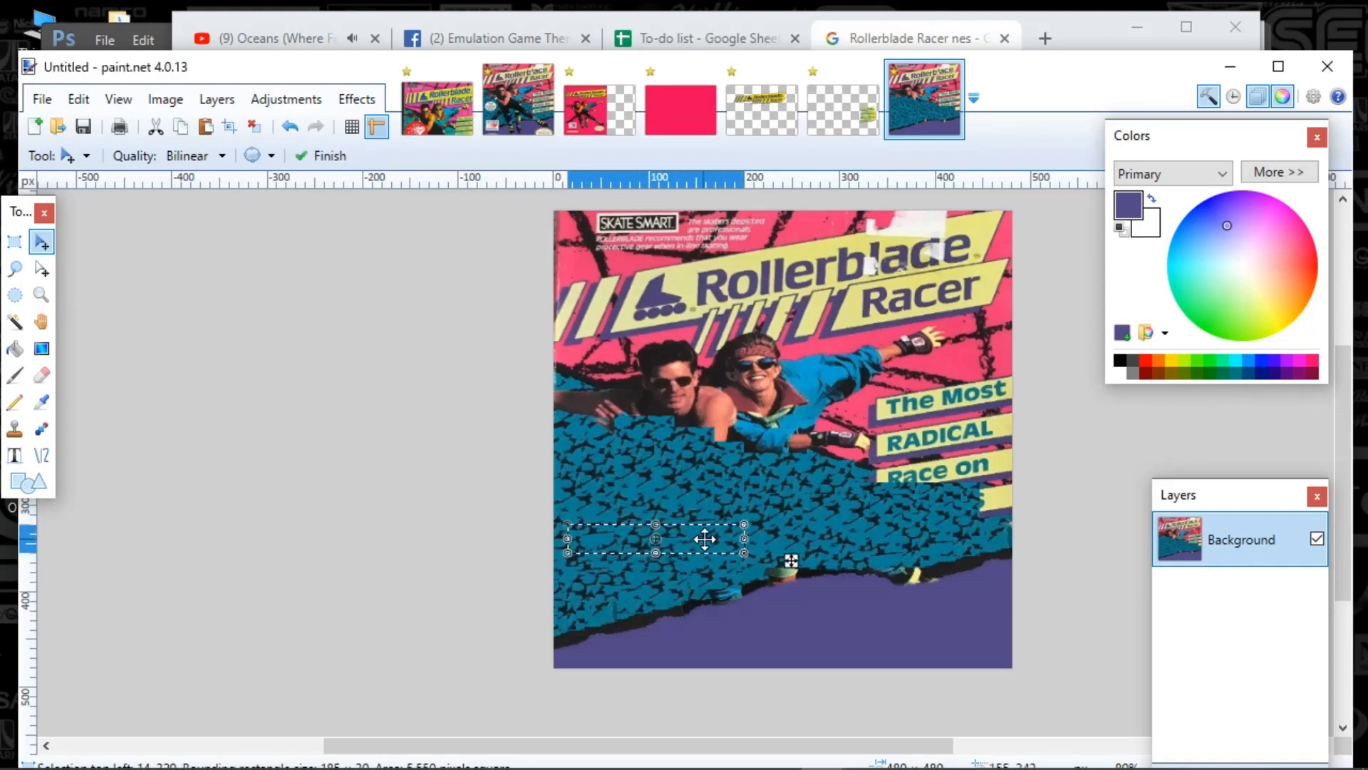
{"action": "left_click_drag", "start_coordinate": [790, 560], "coordinate": [1074, 531]}
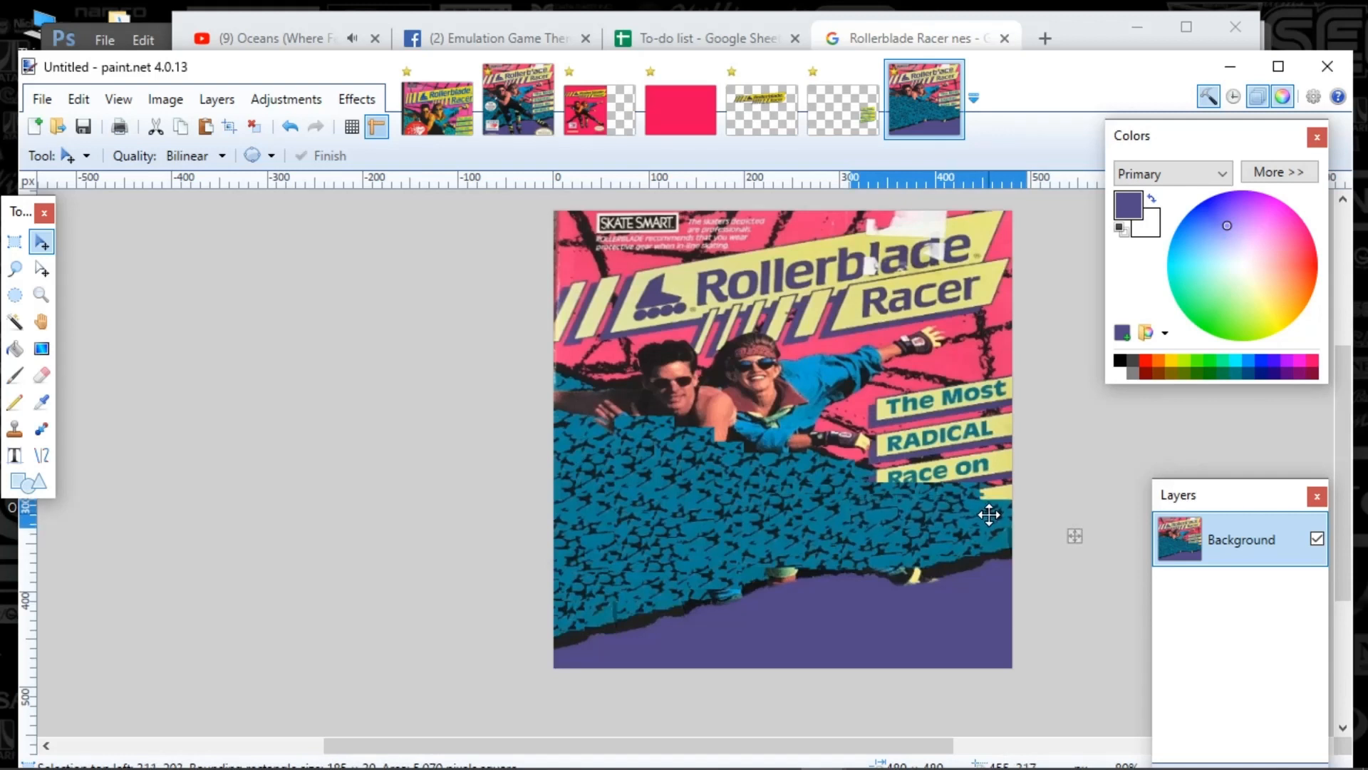
{"action": "key", "text": "ctrl+v"}
{"action": "left_click_drag", "start_coordinate": [791, 560], "coordinate": [1072, 524]}
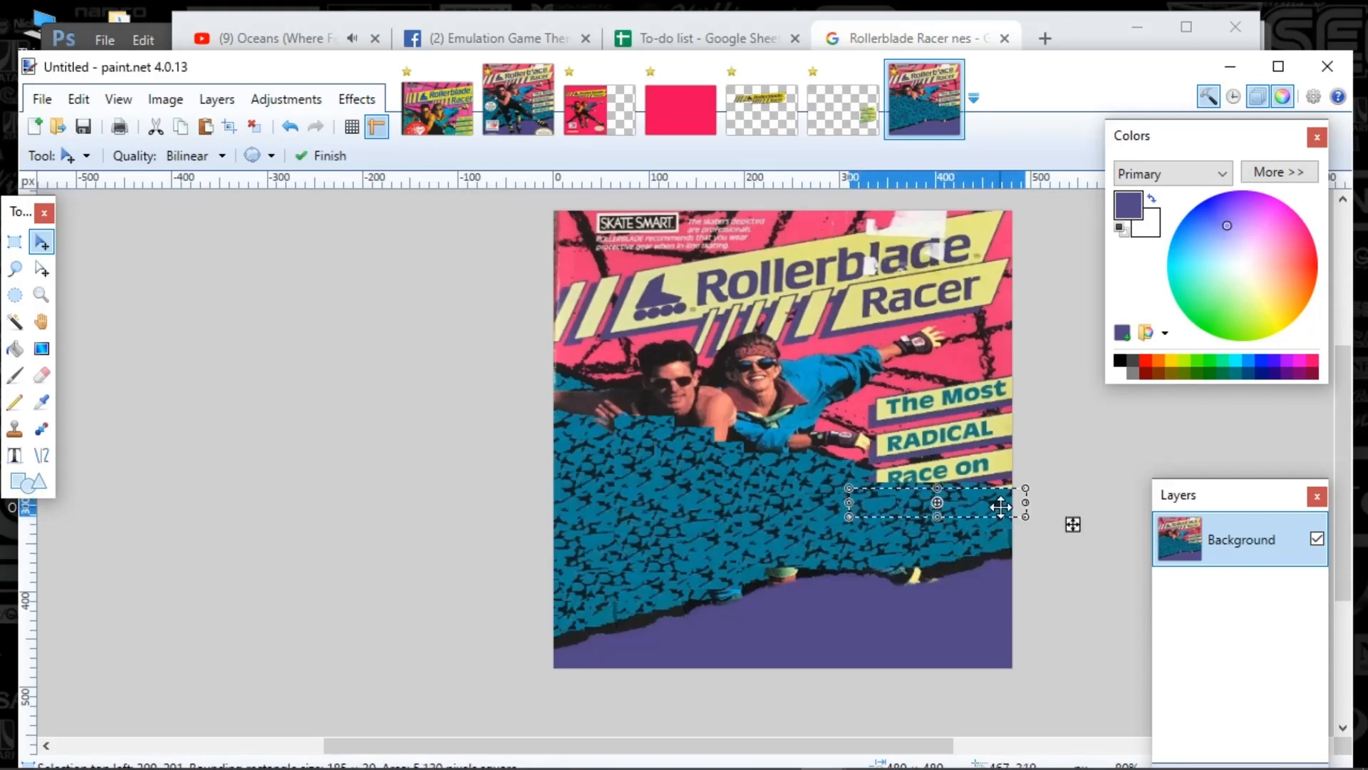
{"action": "left_click", "coordinate": [14, 268]}
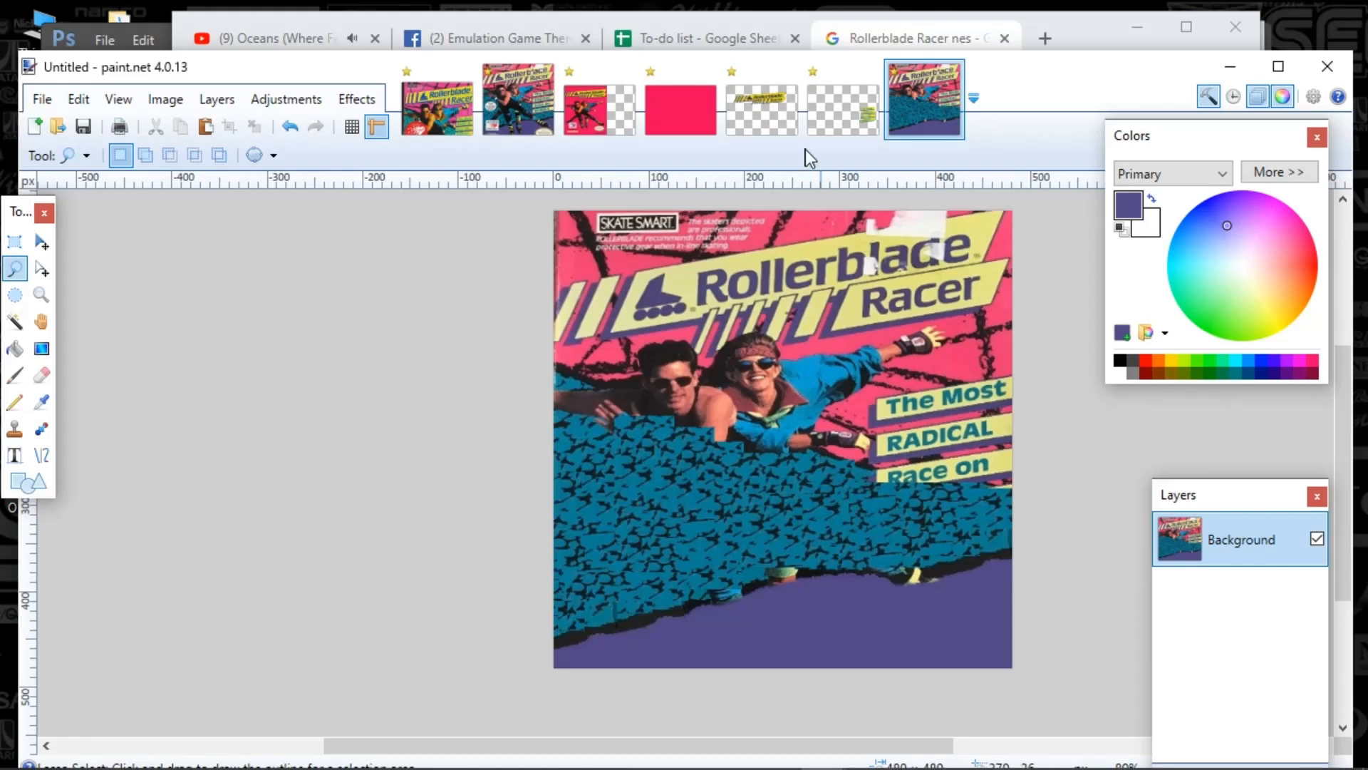
Step: Switch to Chrome, open a new tab and search Google for "90's background checkered board"
{"action": "left_click", "coordinate": [1089, 33]}
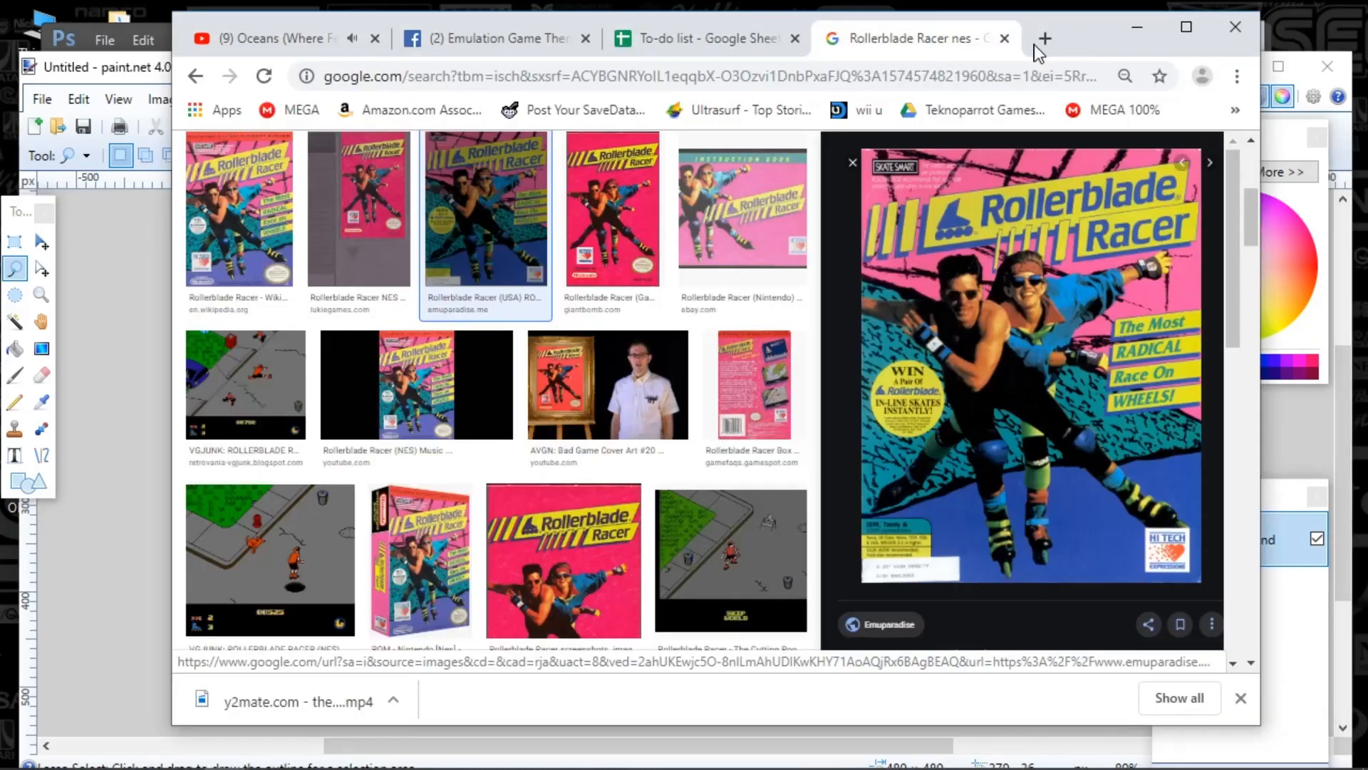
{"action": "scroll", "coordinate": [513, 333], "scroll_direction": "up", "scroll_amount": 3}
{"action": "scroll", "coordinate": [513, 334], "scroll_direction": "up", "scroll_amount": 3}
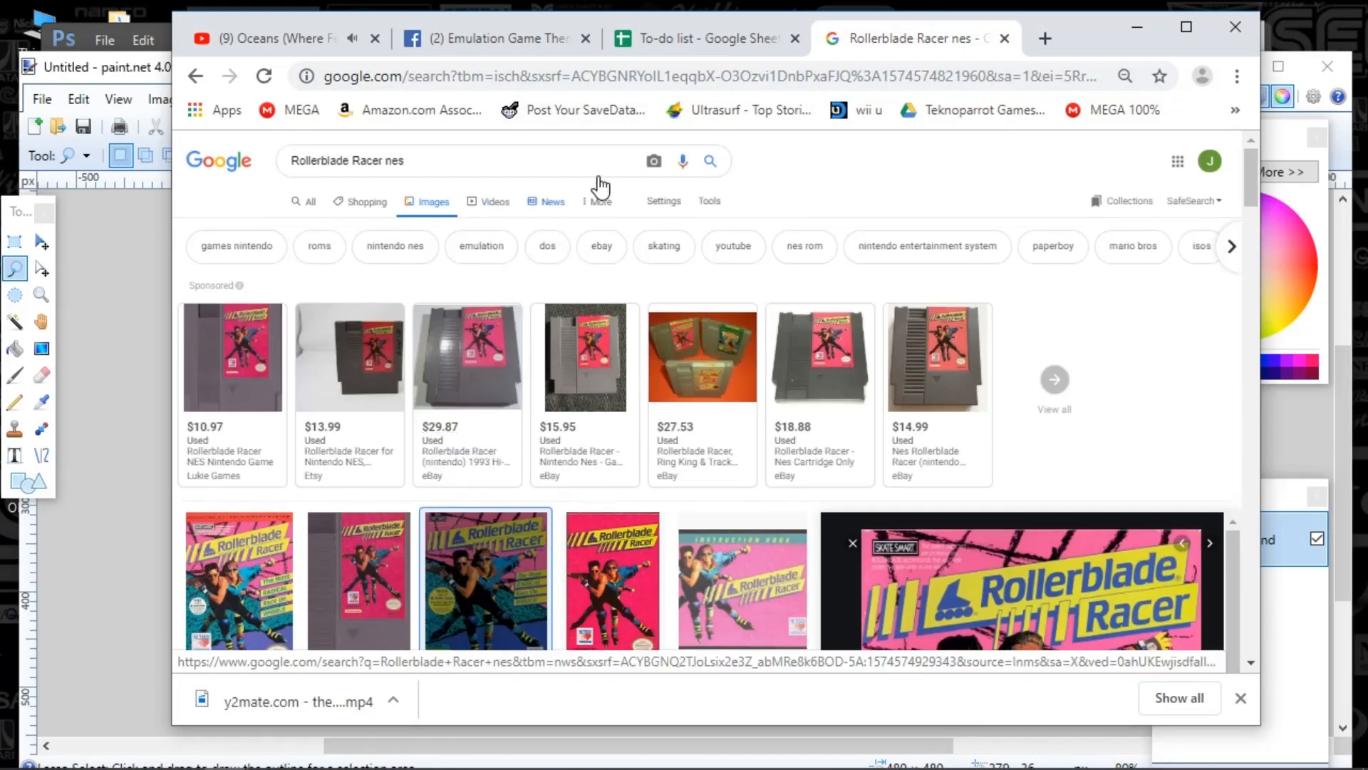
{"action": "left_click", "coordinate": [1045, 38]}
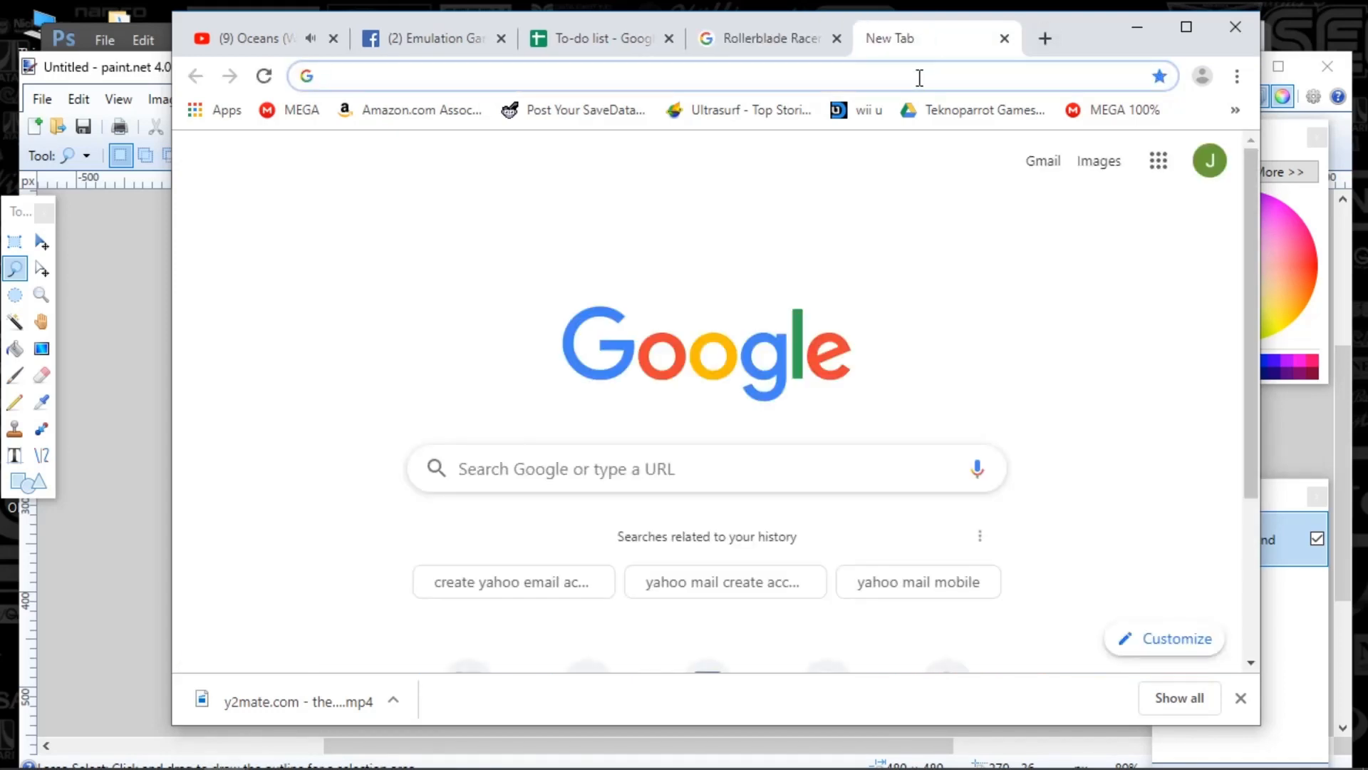
{"action": "type", "text": "90's "}
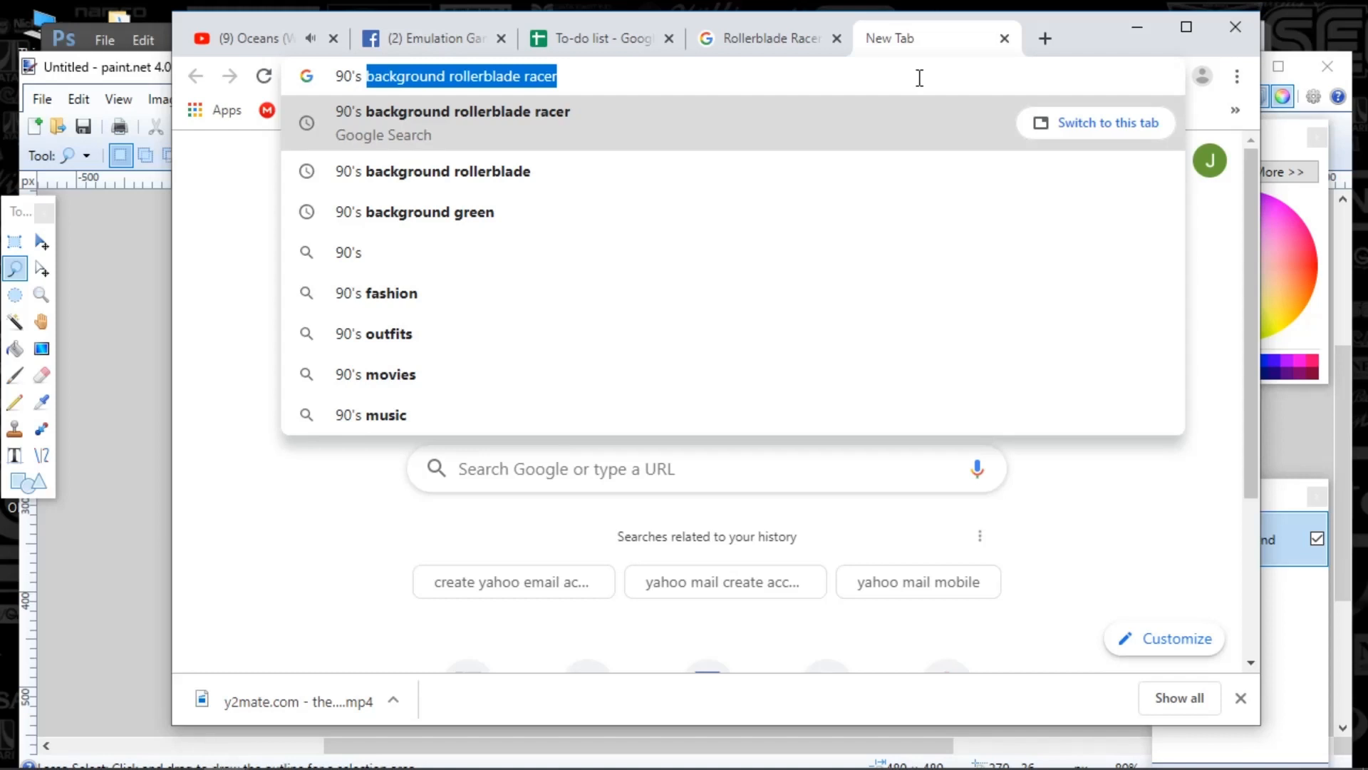
{"action": "type", "text": "background "}
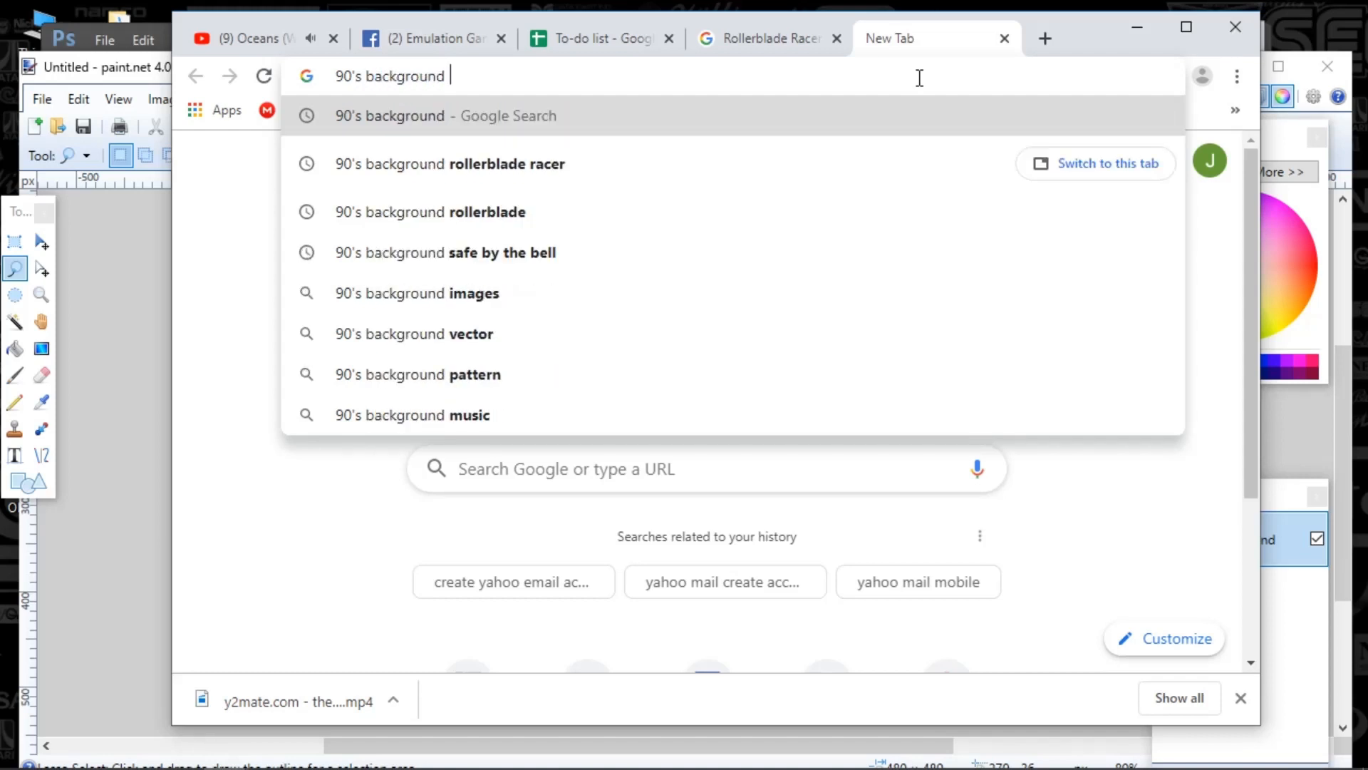
{"action": "type", "text": "checker"}
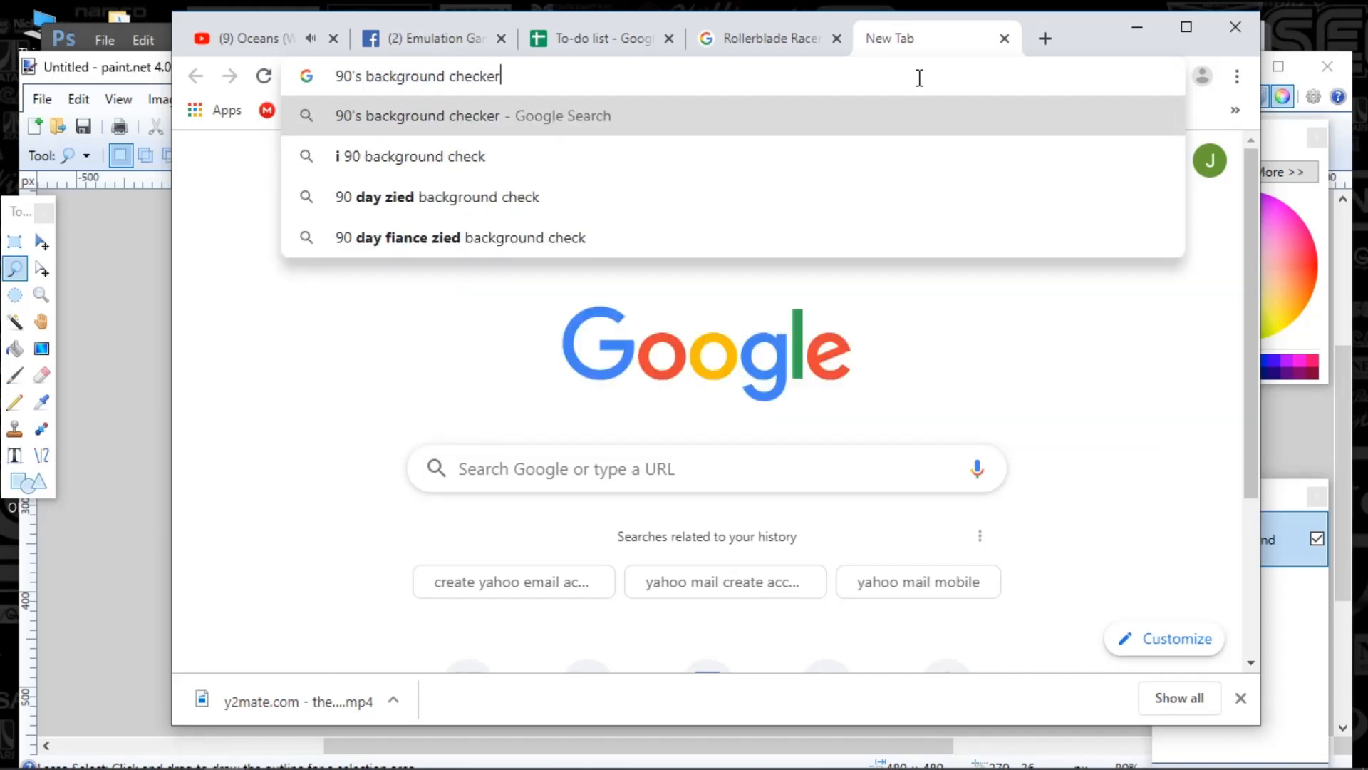
{"action": "type", "text": "ed boar"}
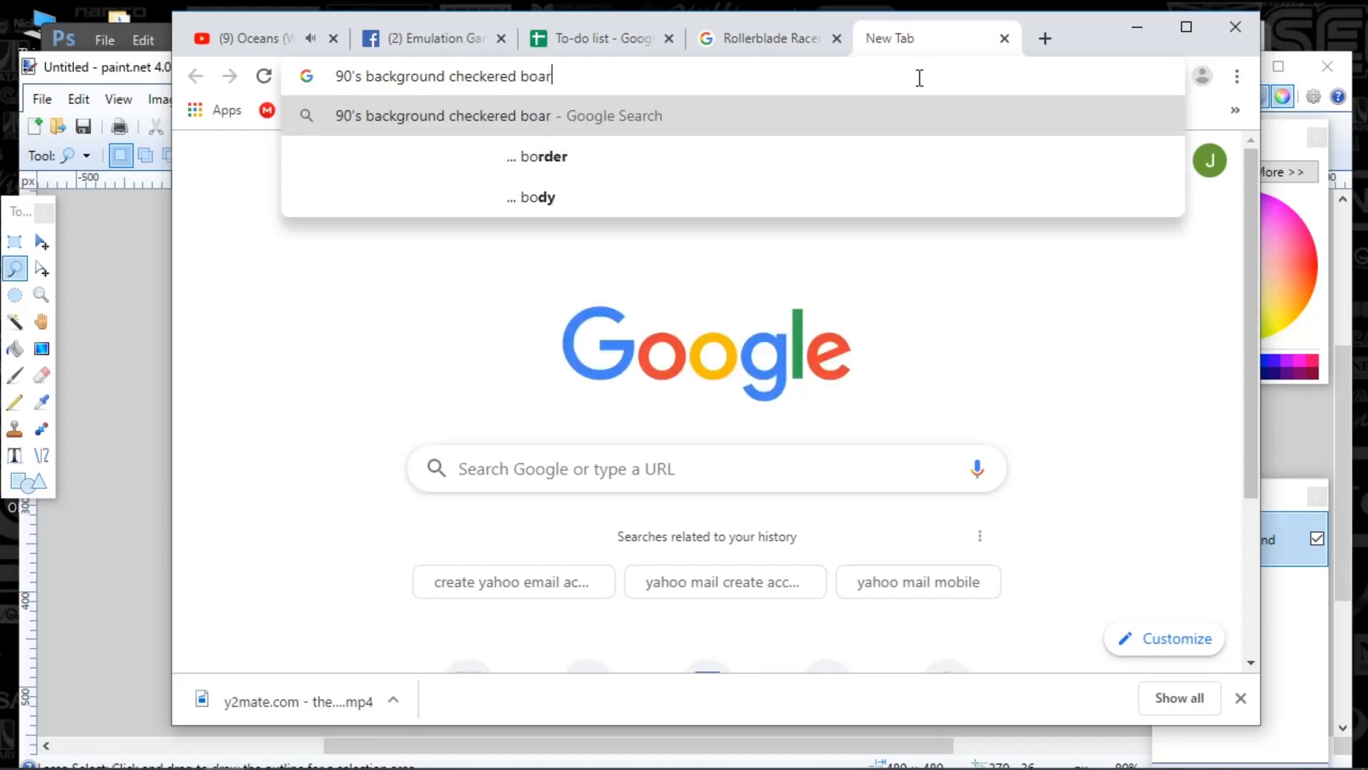
{"action": "type", "text": "d"}
{"action": "key", "text": "Return"}
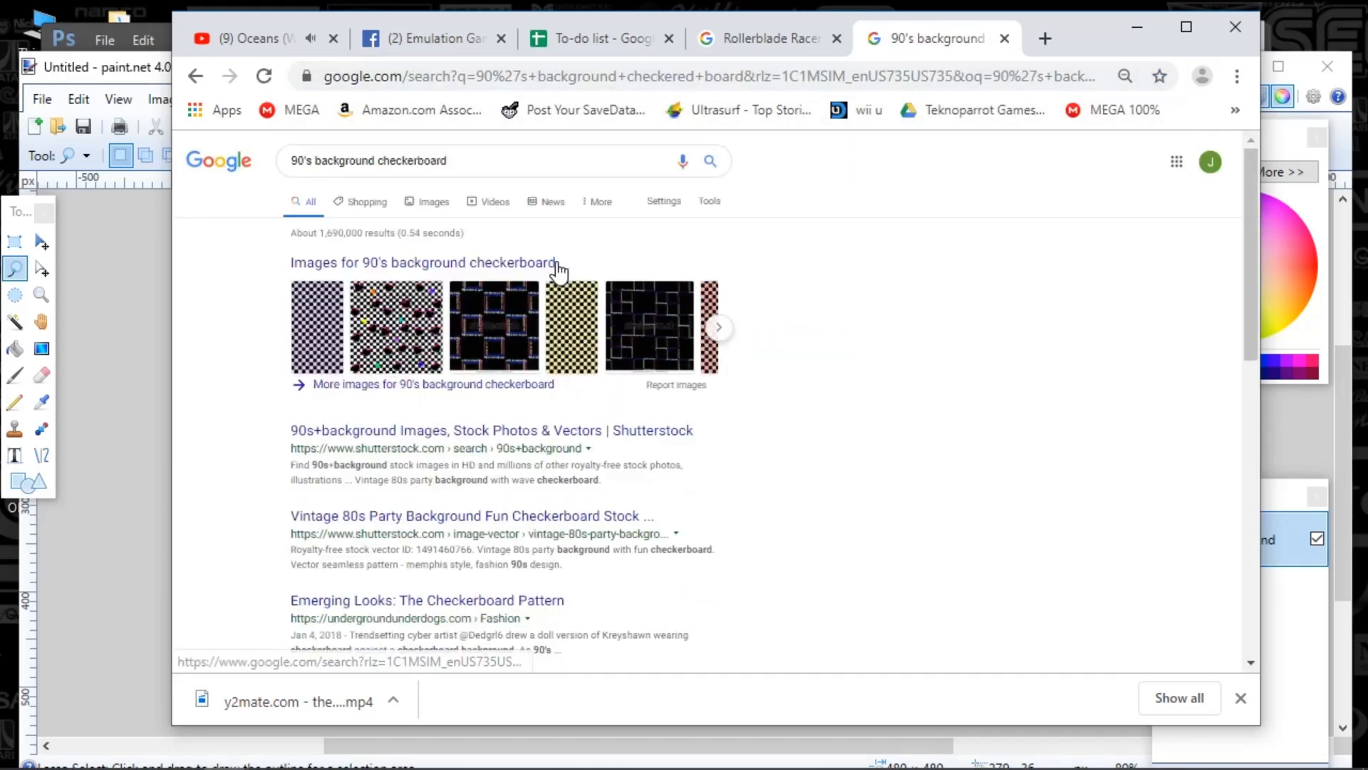
Step: Show the image results for the checkerboard search and look through the patterns
{"action": "left_click", "coordinate": [424, 213]}
{"action": "scroll", "coordinate": [788, 400], "scroll_direction": "down", "scroll_amount": 5}
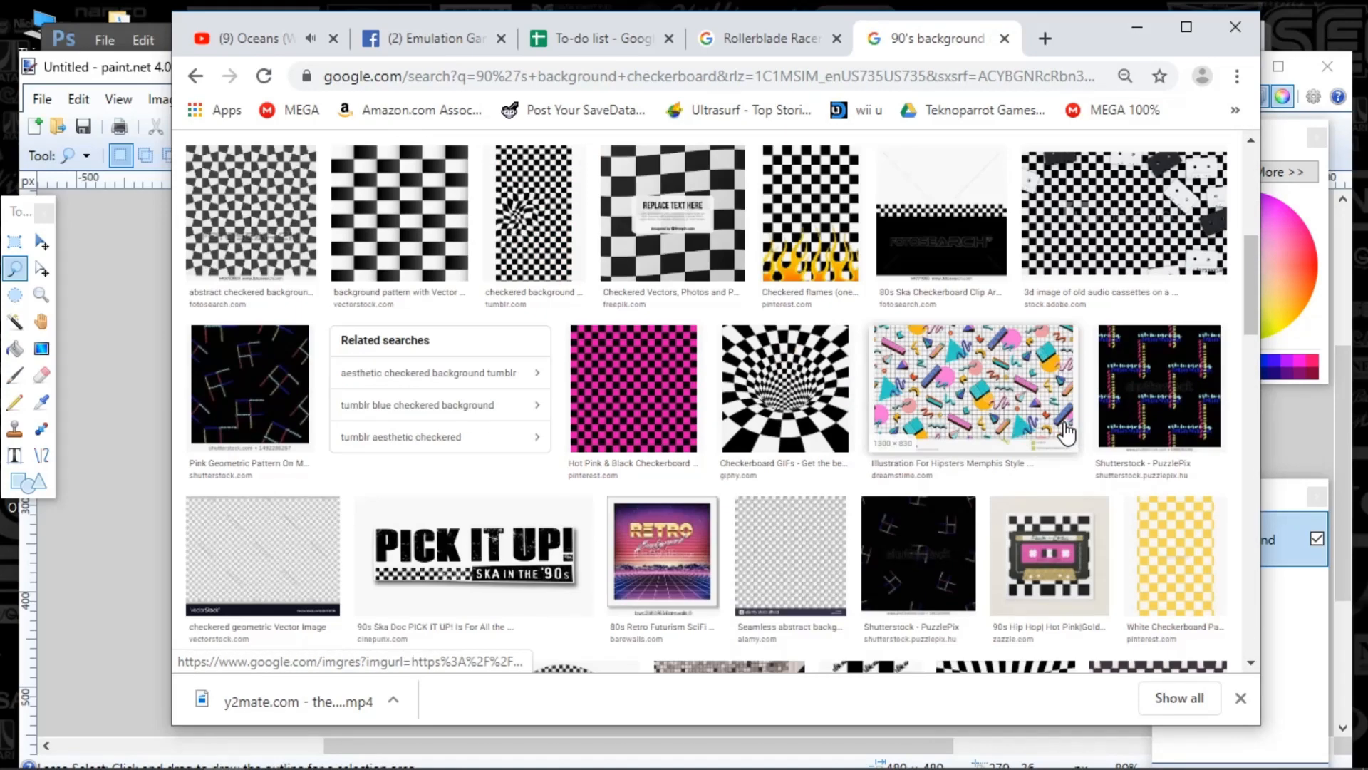
{"action": "scroll", "coordinate": [1066, 433], "scroll_direction": "up", "scroll_amount": 10}
Step: Search Google Images for "90's background stripes" and look through the striped patterns
{"action": "left_click_drag", "start_coordinate": [473, 161], "coordinate": [387, 152]}
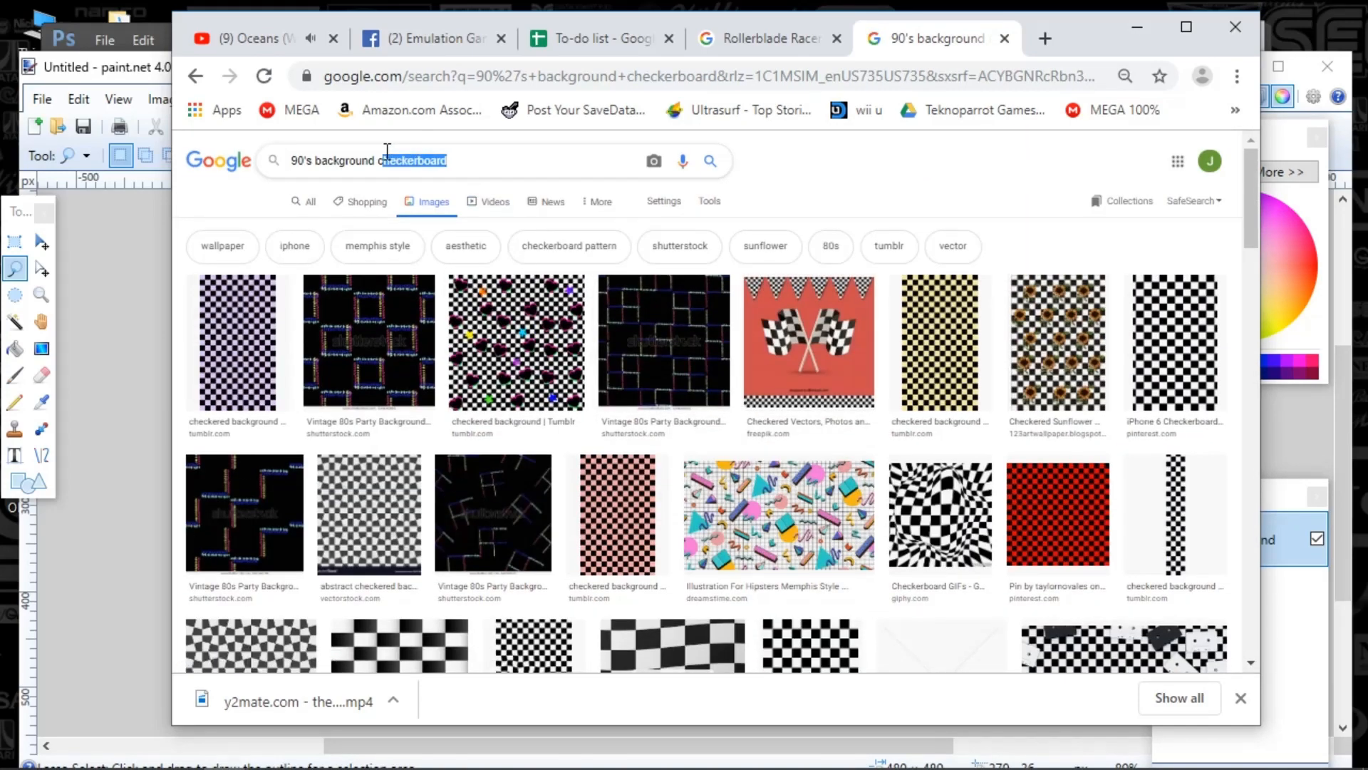
{"action": "type", "text": "st"}
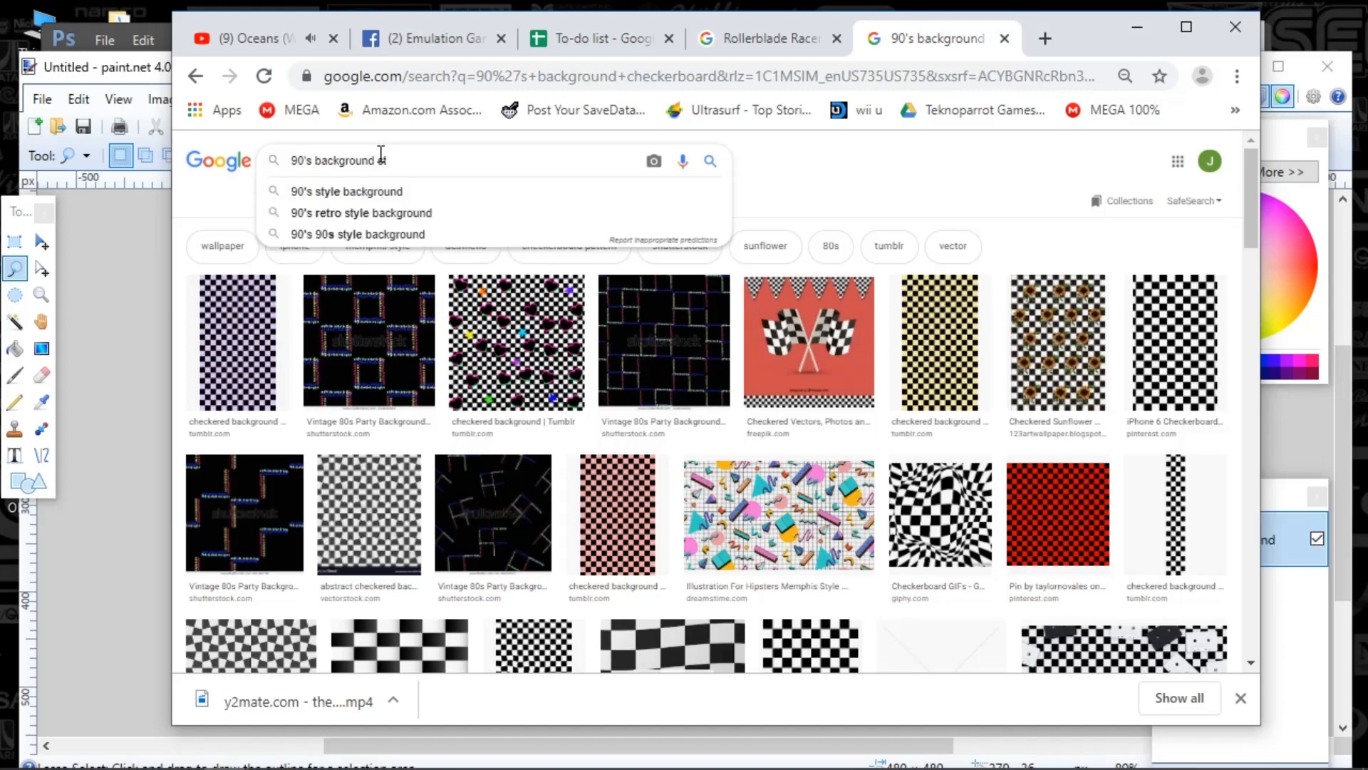
{"action": "type", "text": "ripes"}
{"action": "key", "text": "Return"}
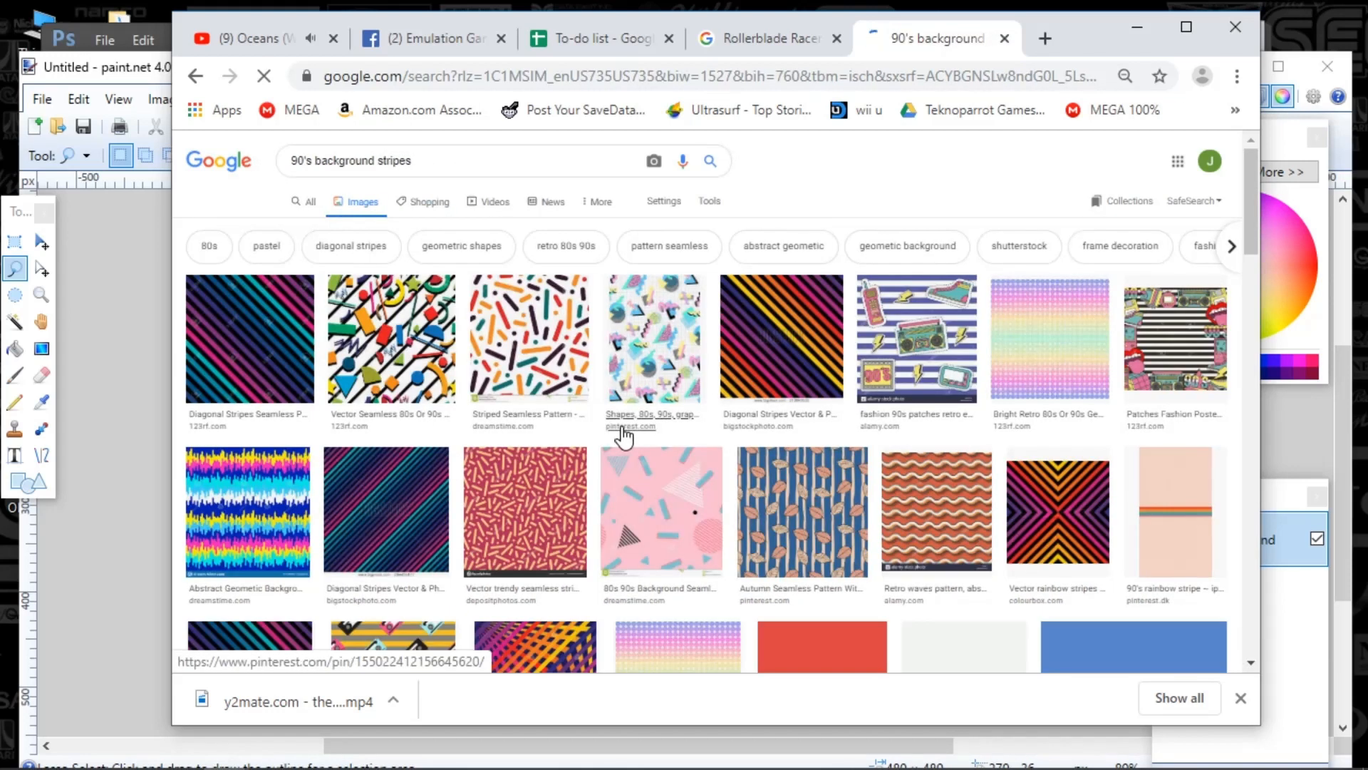
{"action": "scroll", "coordinate": [850, 588], "scroll_direction": "down", "scroll_amount": 5}
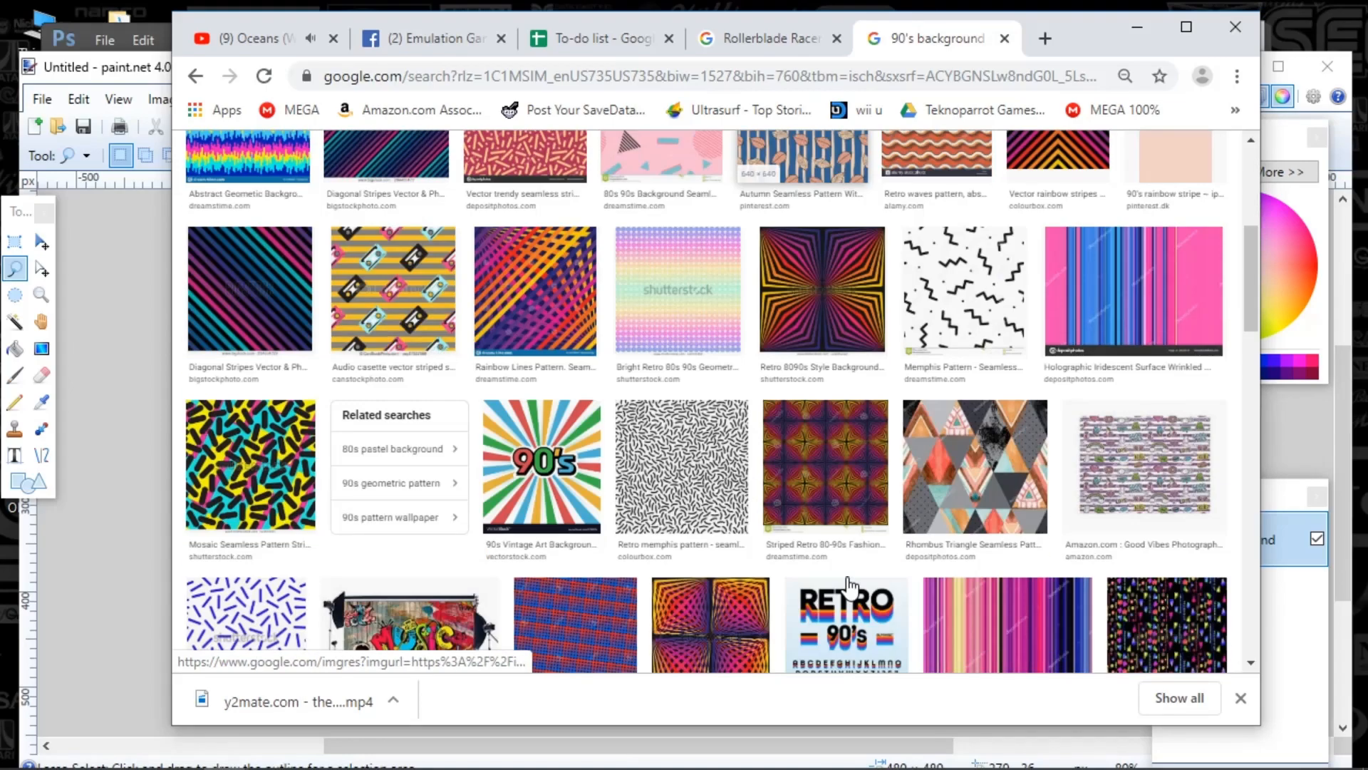
{"action": "scroll", "coordinate": [847, 586], "scroll_direction": "down", "scroll_amount": 7}
{"action": "scroll", "coordinate": [839, 584], "scroll_direction": "down", "scroll_amount": 15}
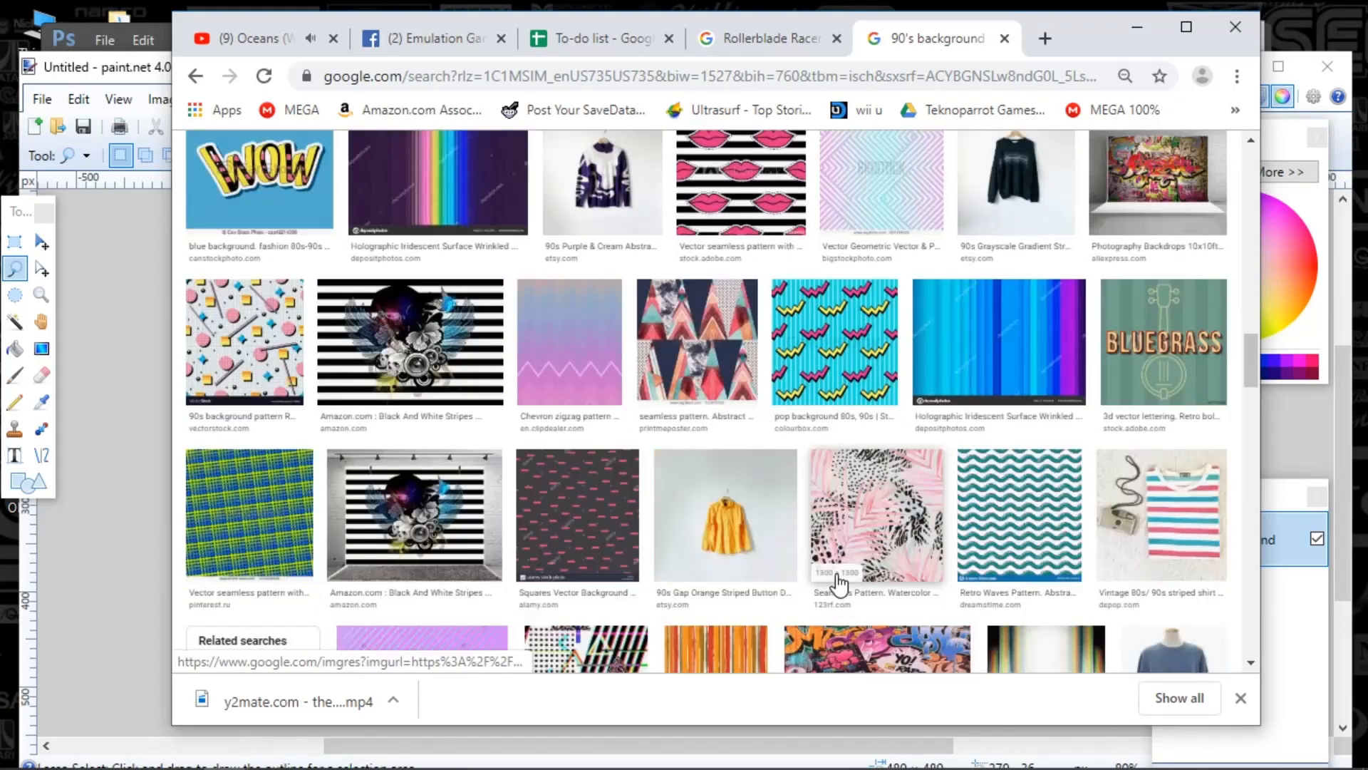
{"action": "scroll", "coordinate": [840, 584], "scroll_direction": "down", "scroll_amount": 5}
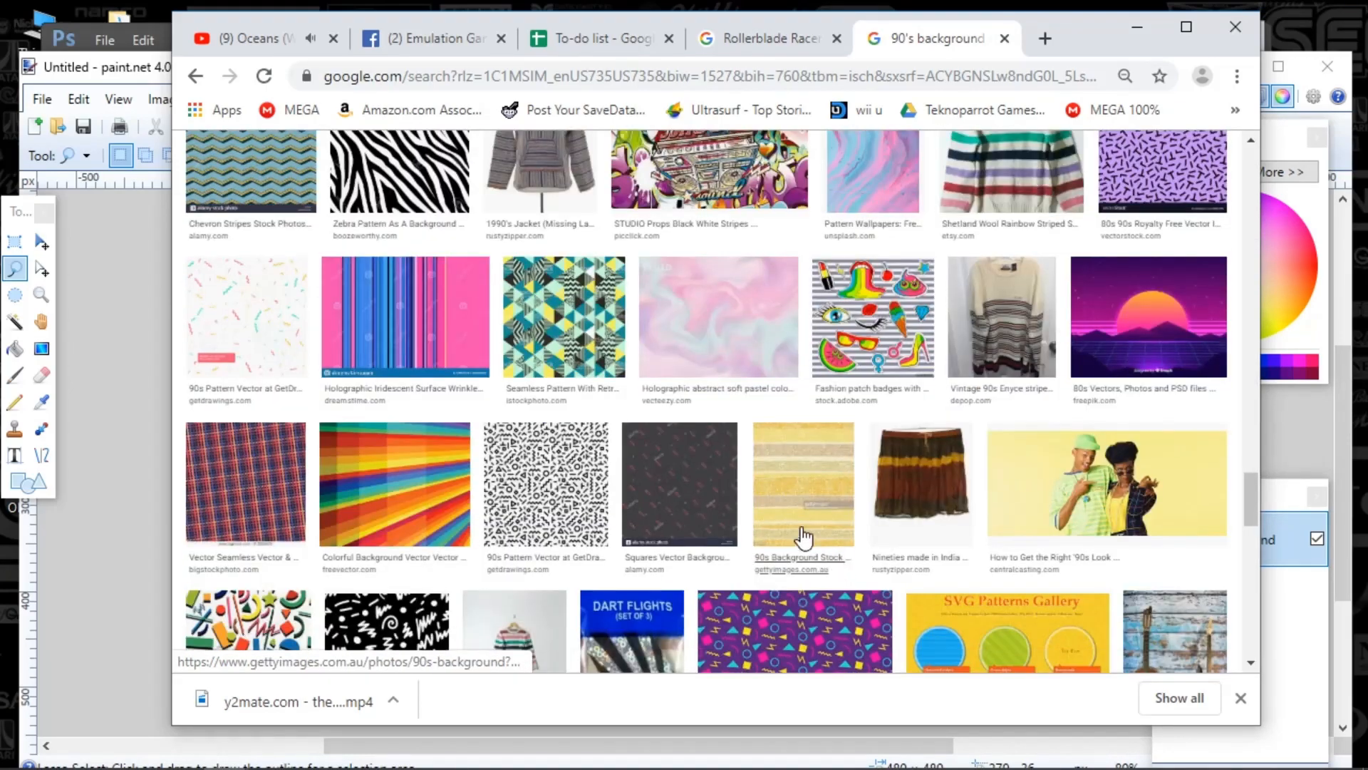
Step: Switch to paint.net and try covering the end of the Rollerblade Racer logo with a 61 × 58 px patch of pink brick
{"action": "left_click", "coordinate": [137, 459]}
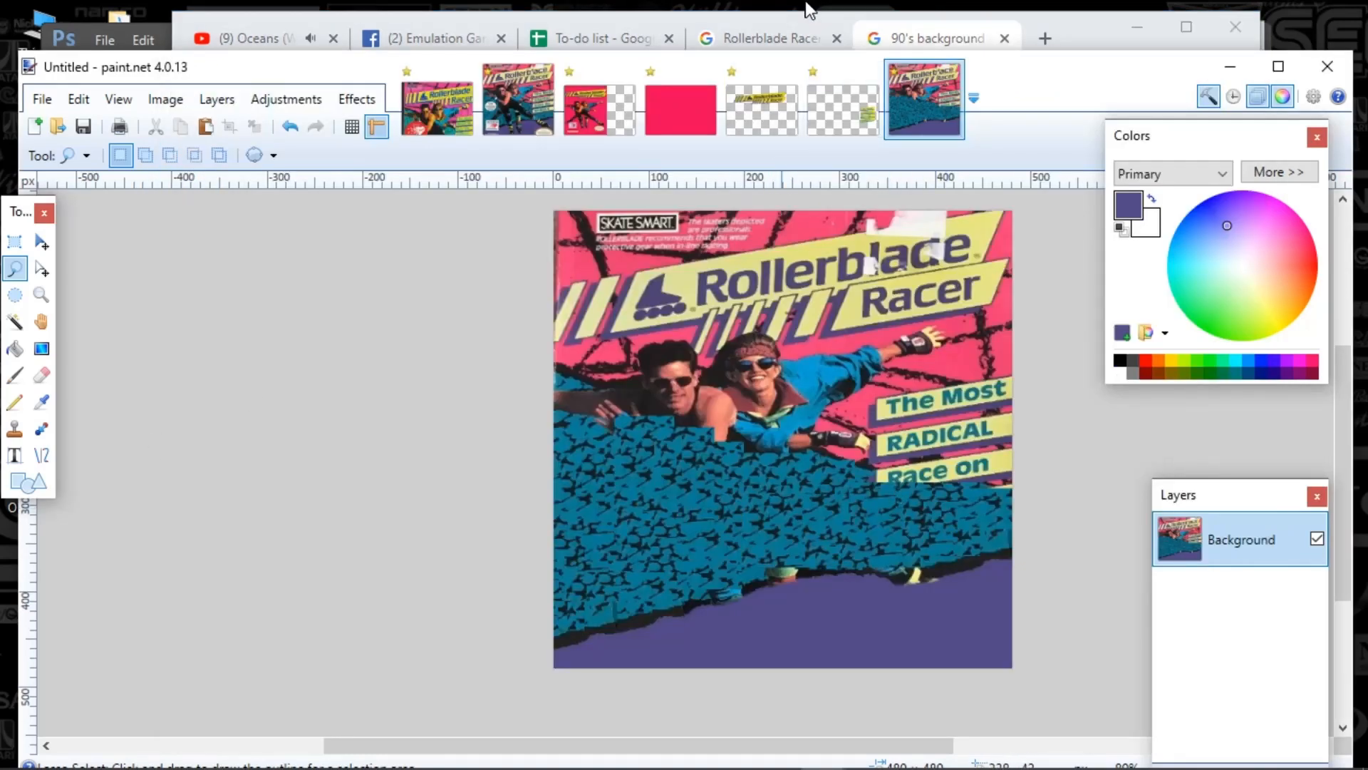
{"action": "left_click", "coordinate": [14, 241]}
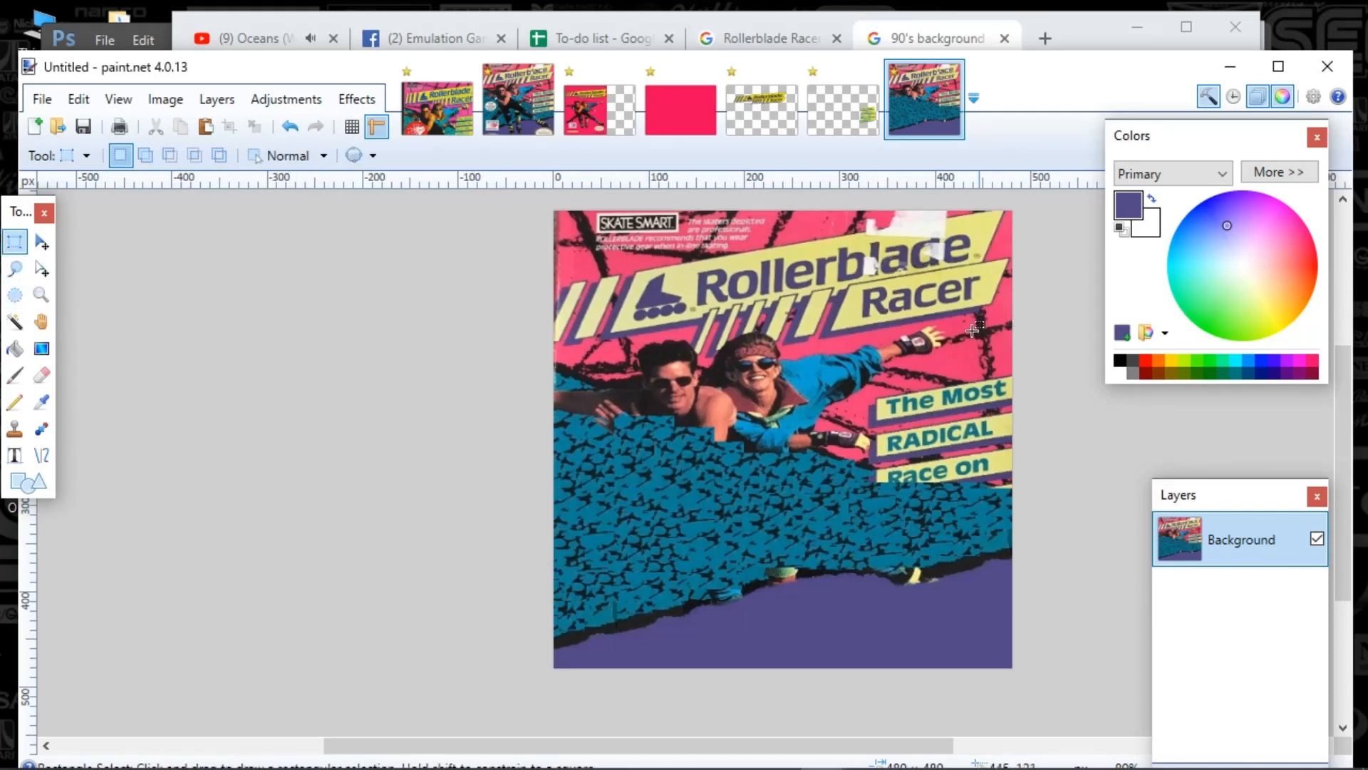
{"action": "left_click_drag", "start_coordinate": [955, 318], "coordinate": [1022, 370]}
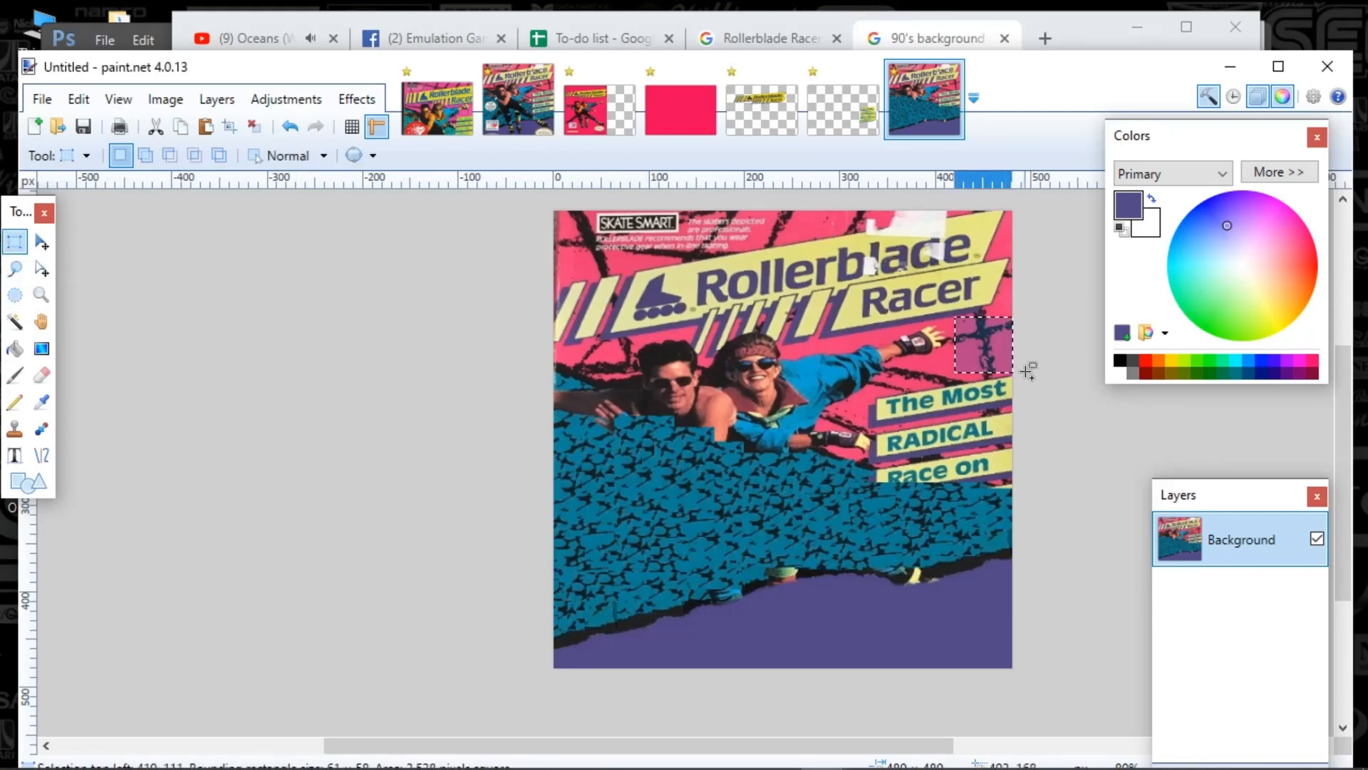
{"action": "key", "text": "m"}
{"action": "left_click_drag", "start_coordinate": [984, 314], "coordinate": [970, 241]}
{"action": "key", "text": "ctrl+z"}
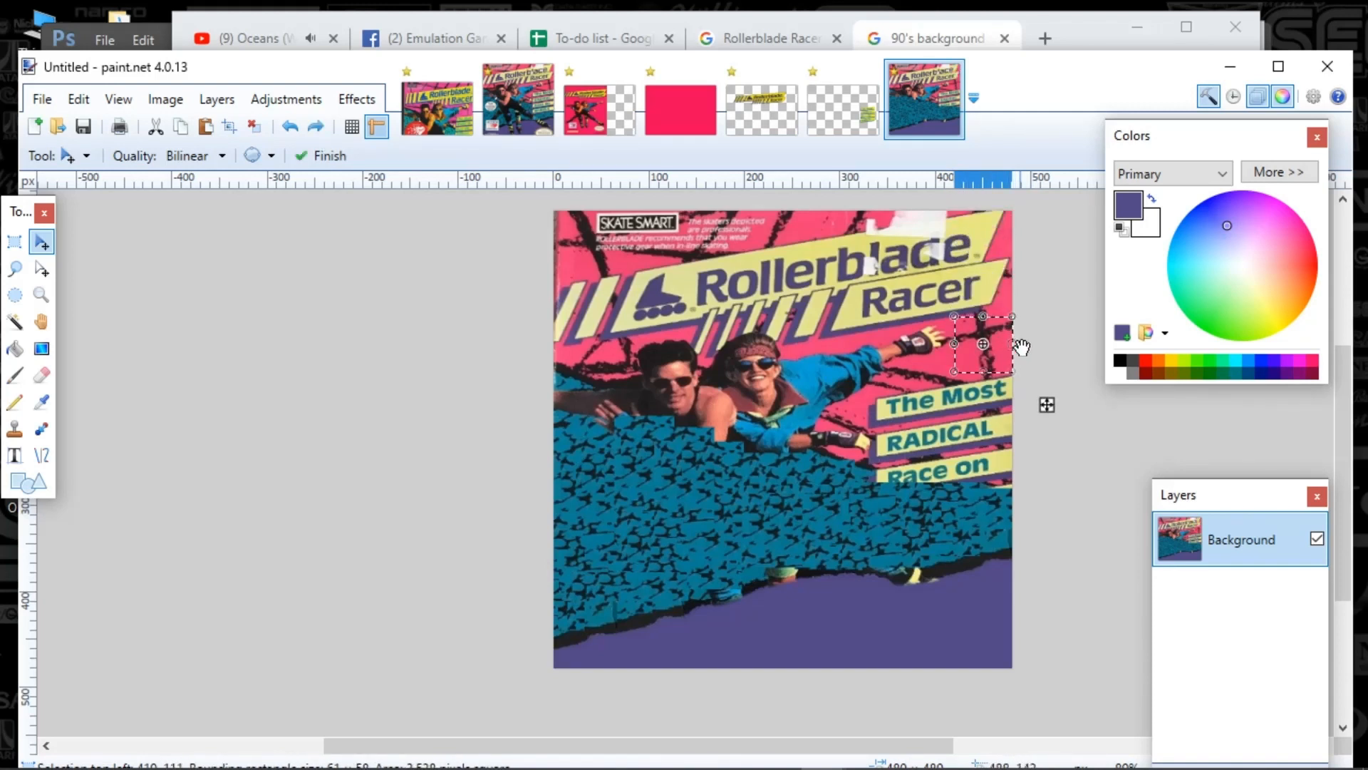
{"action": "left_click_drag", "start_coordinate": [991, 343], "coordinate": [976, 248]}
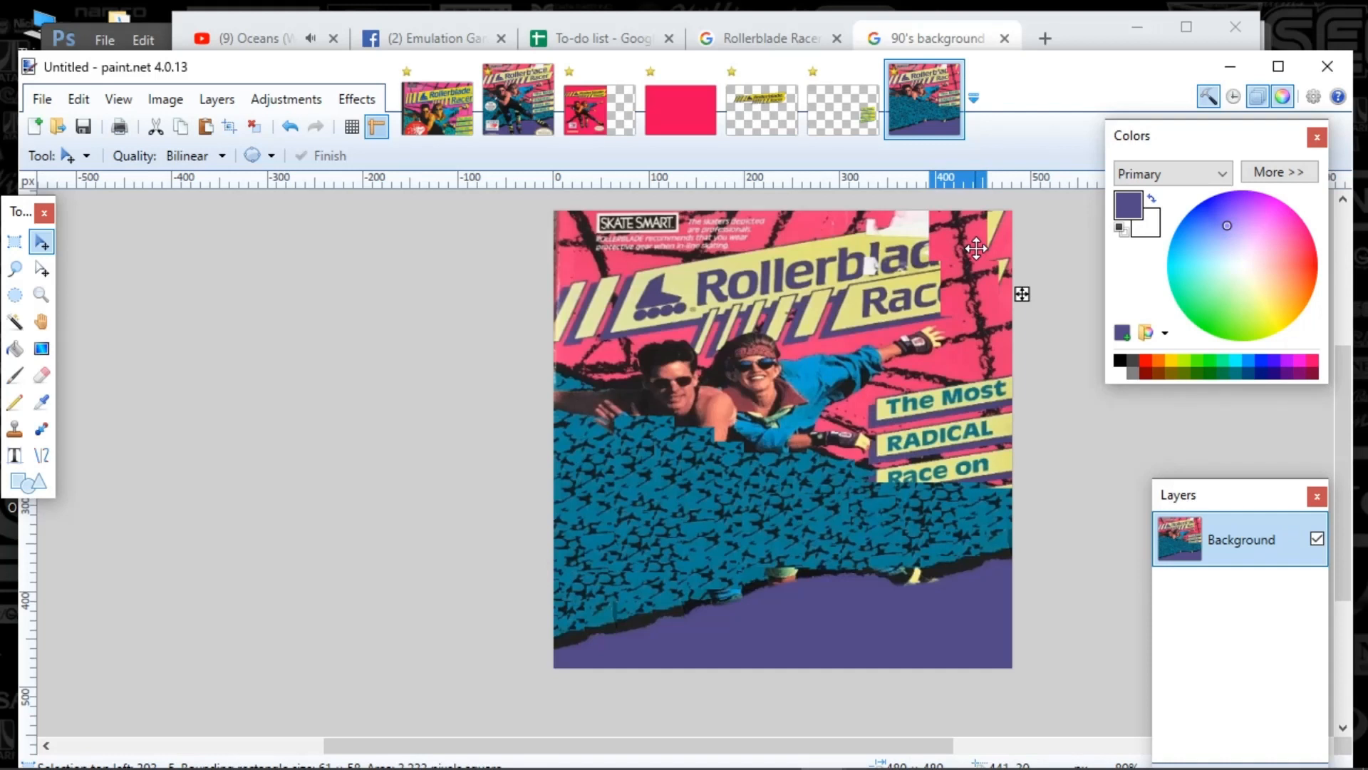
{"action": "key", "text": "ctrl+z"}
Step: Try covering the ends of the slogan labels with two more pink patches, delete the second one and dismiss the Adobe warning
{"action": "left_click_drag", "start_coordinate": [1000, 361], "coordinate": [1010, 416]}
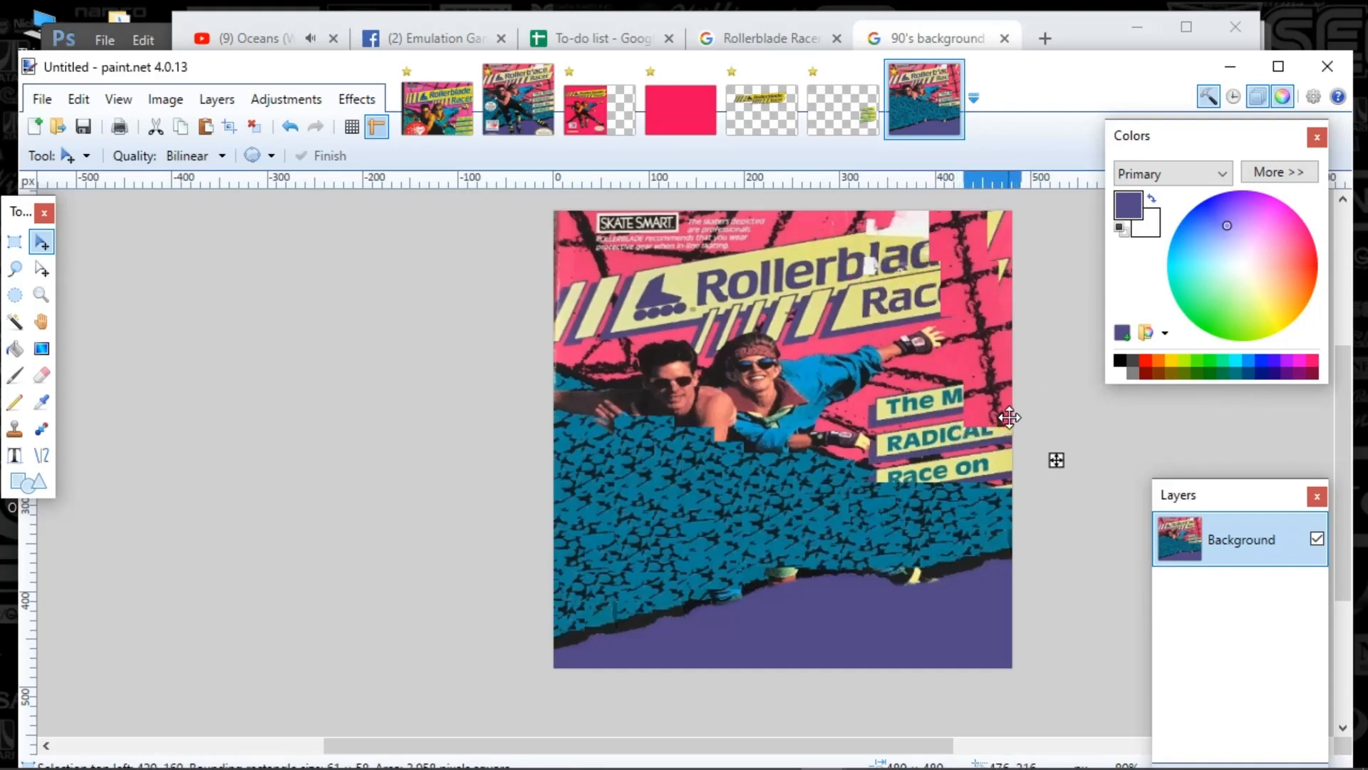
{"action": "key", "text": "ctrl+z"}
{"action": "left_click_drag", "start_coordinate": [993, 351], "coordinate": [1018, 456]}
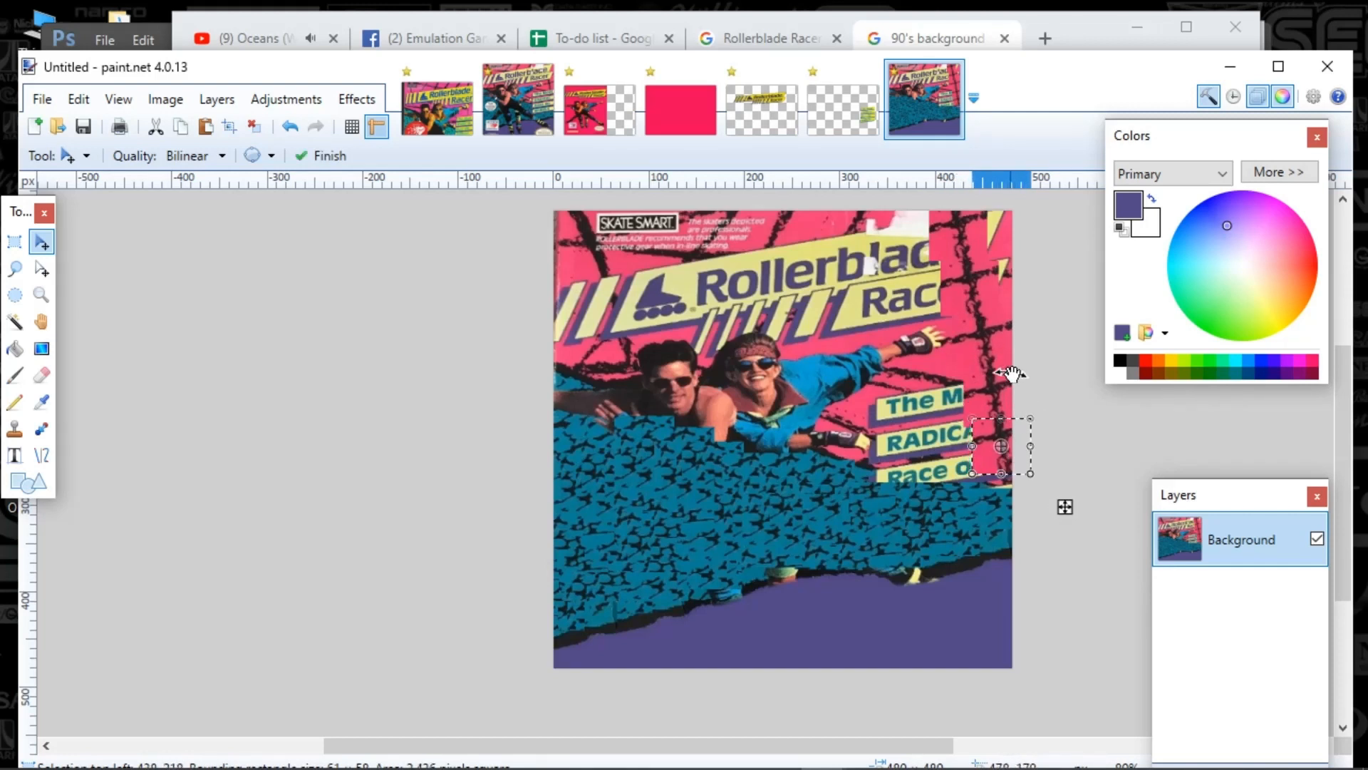
{"action": "key", "text": "Delete"}
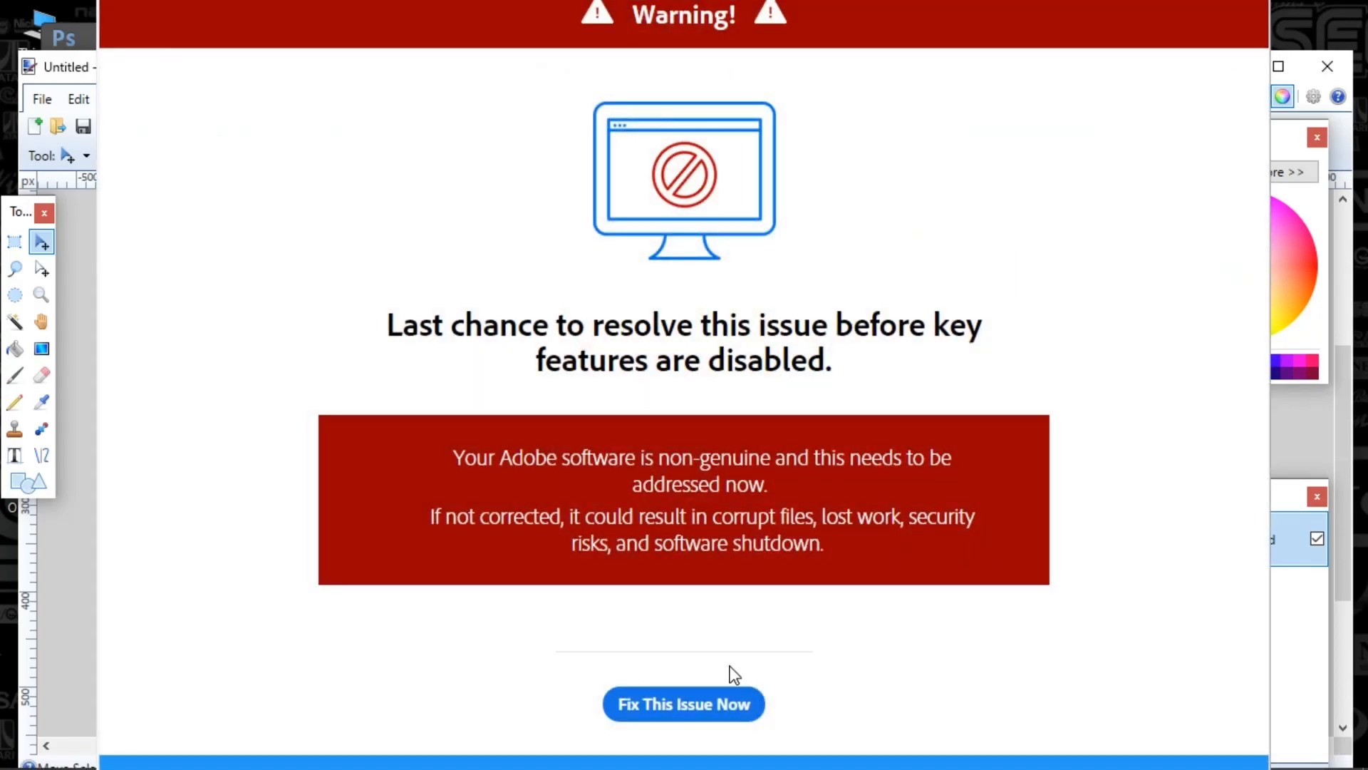
{"action": "left_click", "coordinate": [724, 715]}
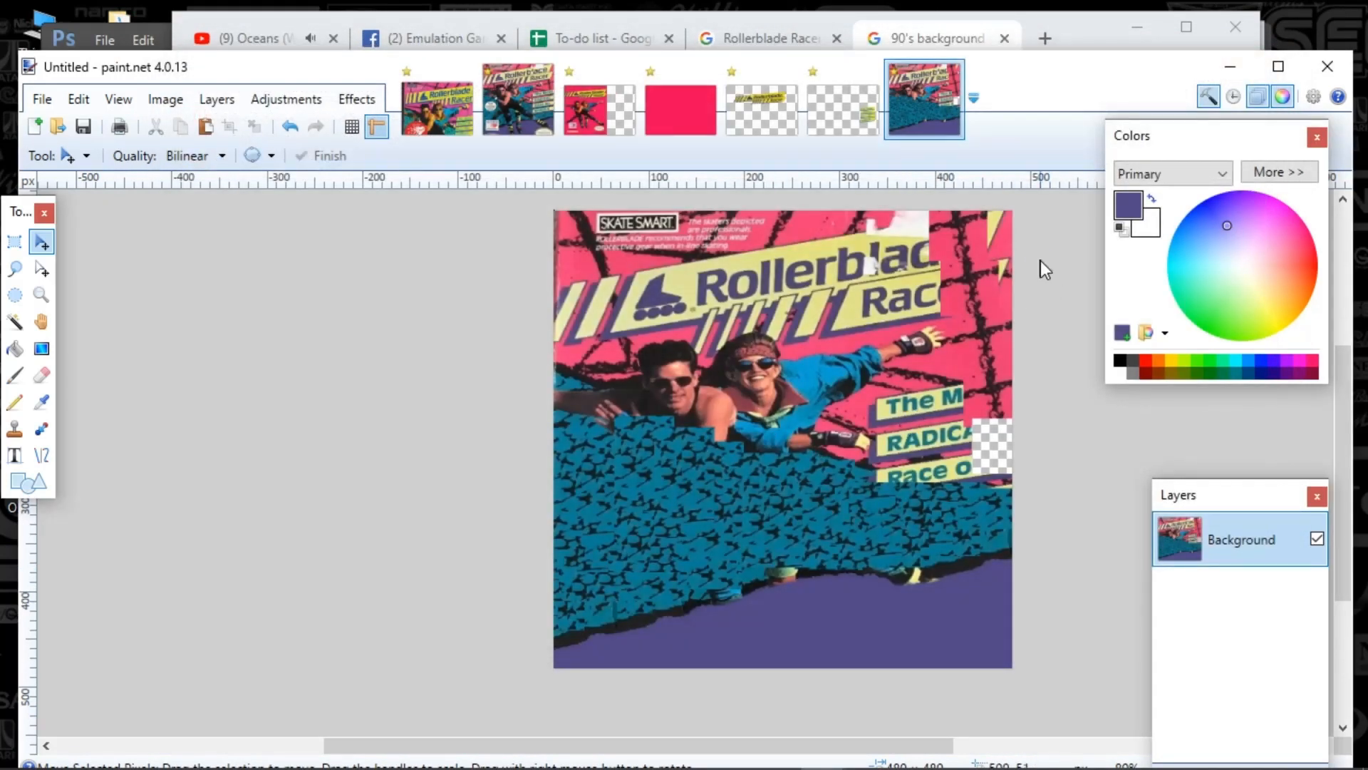
Step: Undo the patch deletion and all the pink patches over the logo and slogan labels, then clear the selection
{"action": "key", "text": "ctrl+z"}
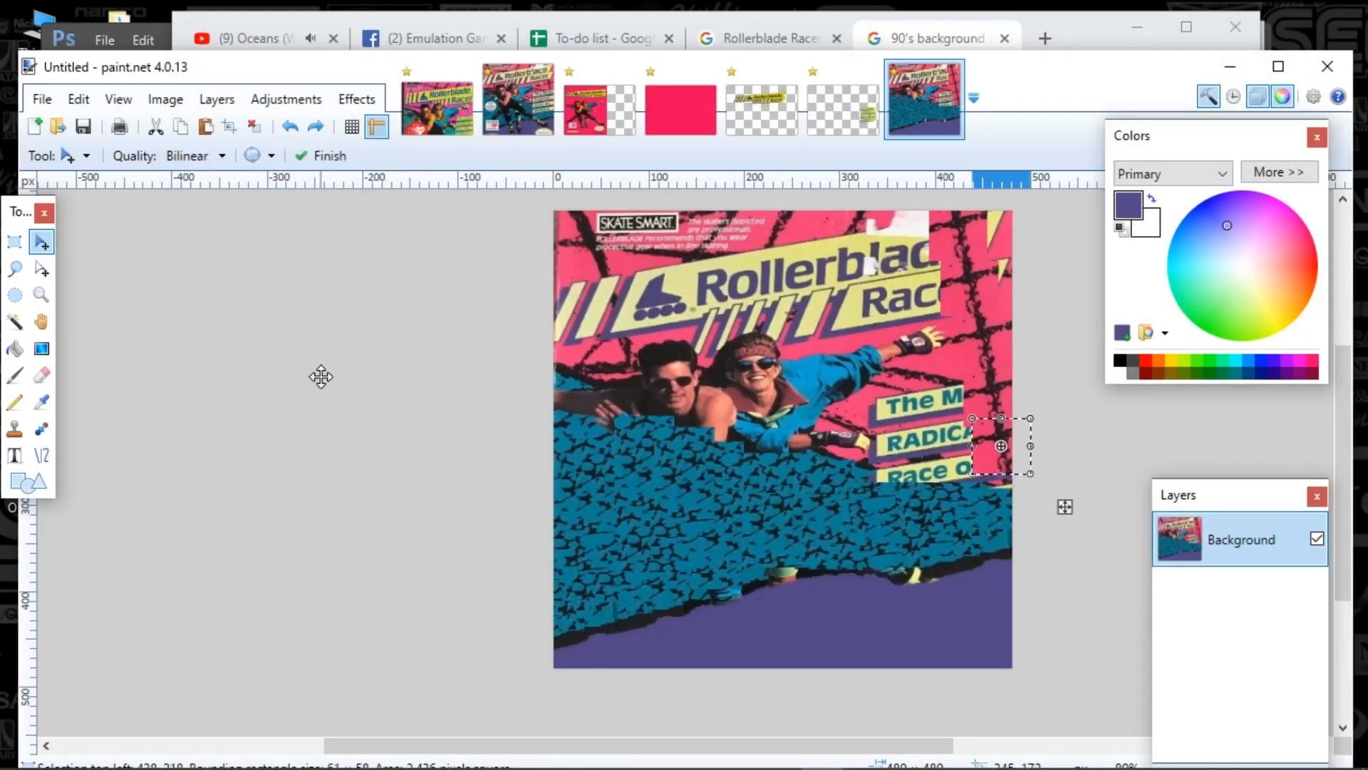
{"action": "key", "text": "ctrl+z"}
{"action": "key", "text": "ctrl+z"}
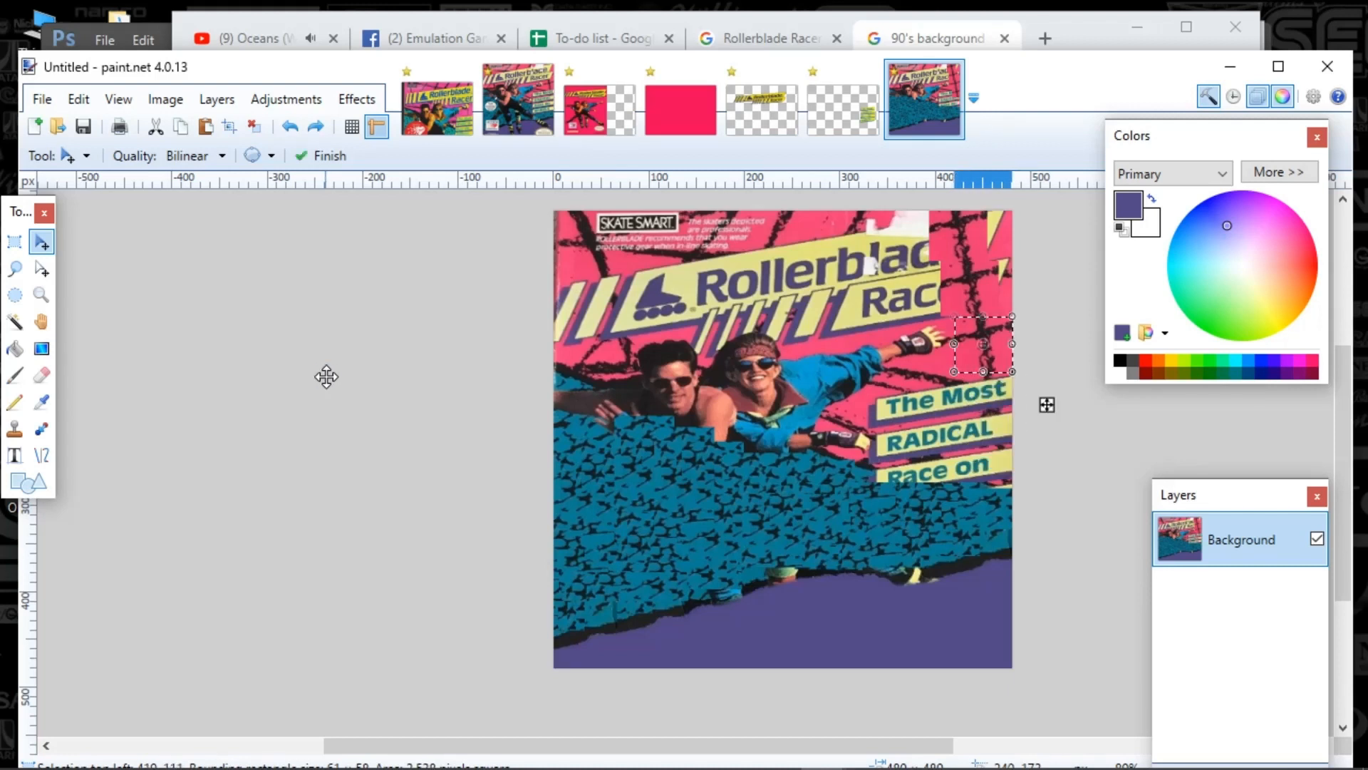
{"action": "key", "text": "ctrl+z"}
{"action": "key", "text": "ctrl+z"}
{"action": "key", "text": "ctrl+z"}
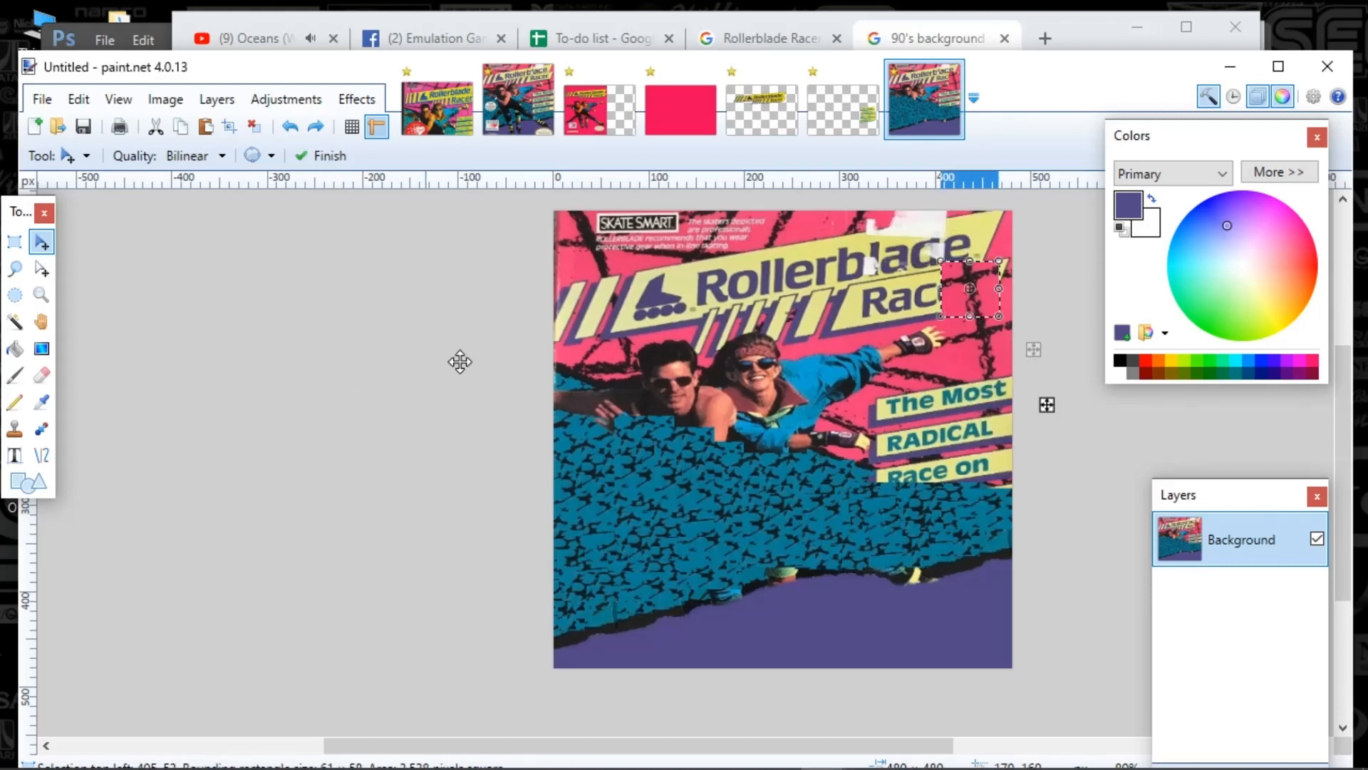
{"action": "key", "text": "ctrl+z"}
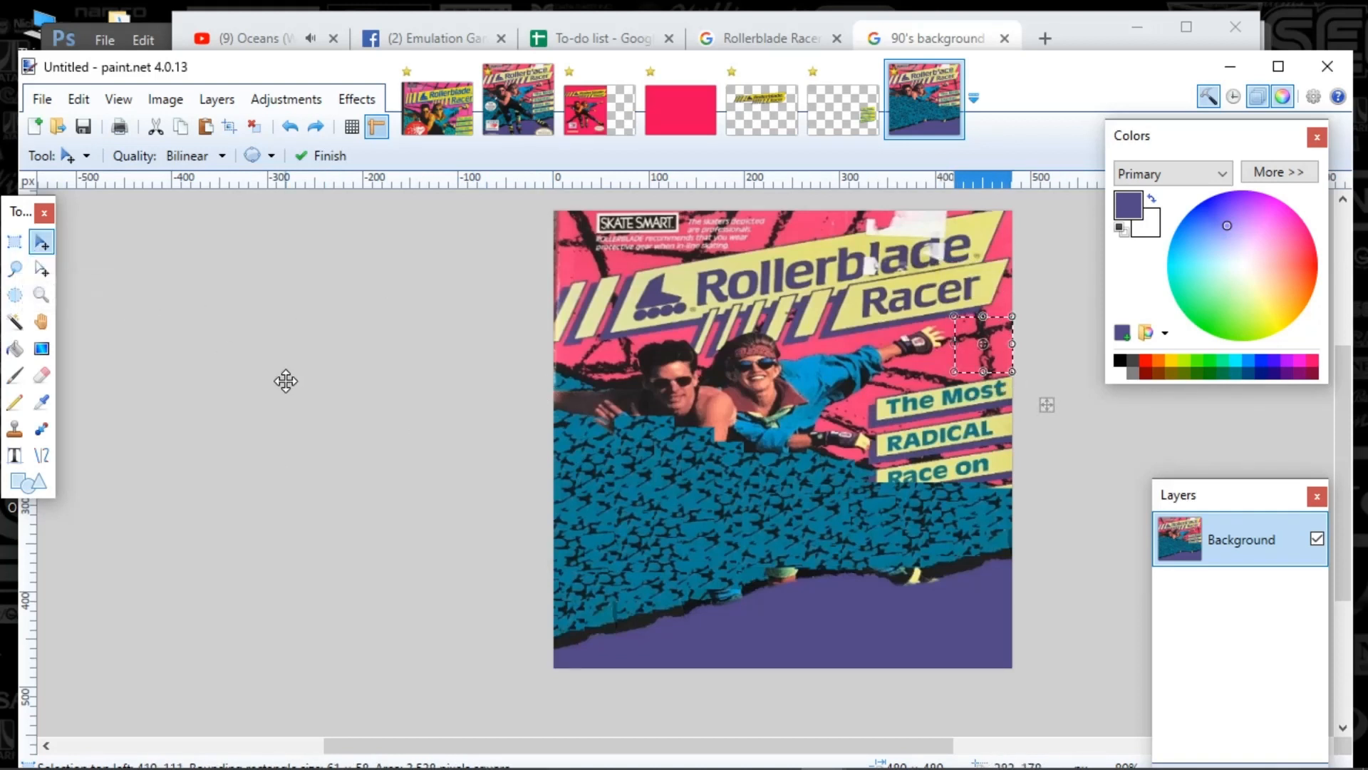
{"action": "left_click", "coordinate": [15, 241]}
{"action": "left_click", "coordinate": [620, 349]}
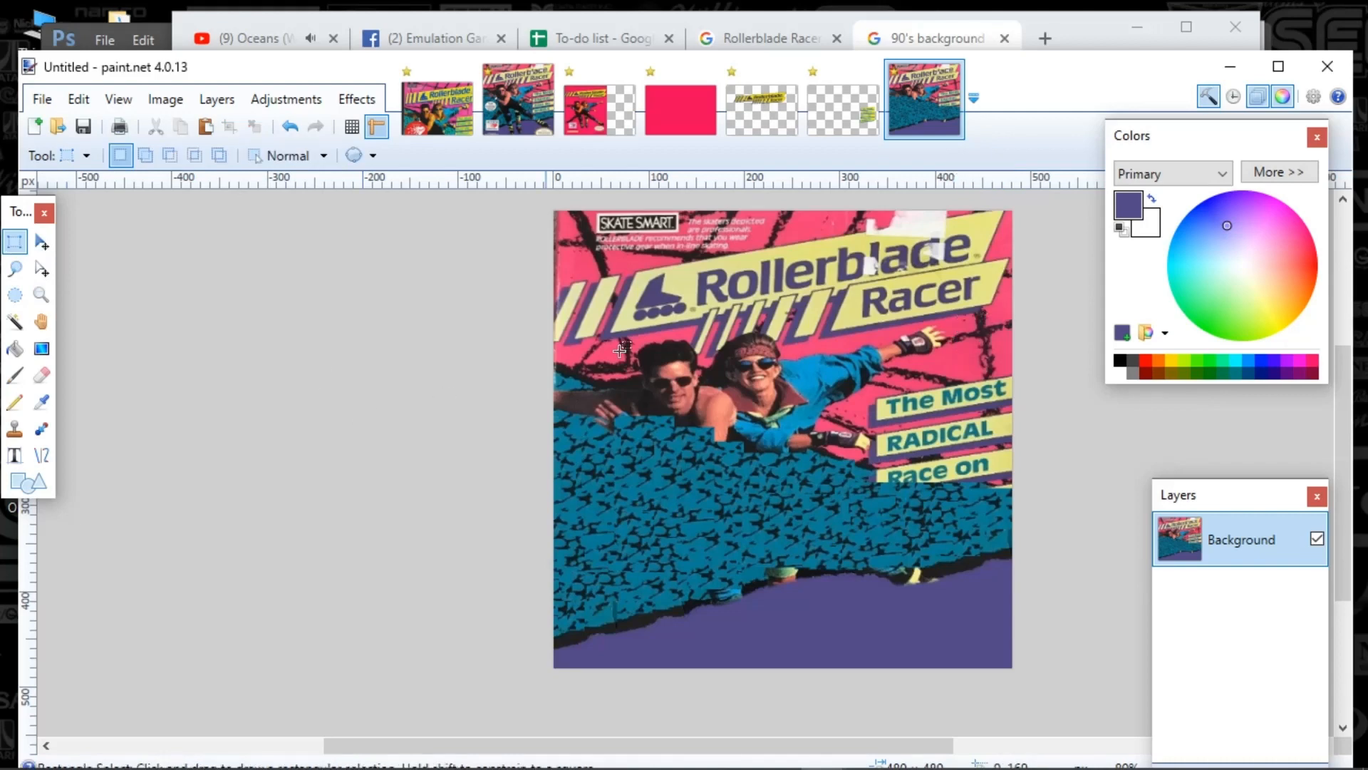
Step: Try selecting the cover's pink brick areas one after another with the Magic Wand at 50% tolerance
{"action": "scroll", "coordinate": [912, 367], "scroll_direction": "up", "scroll_amount": 3}
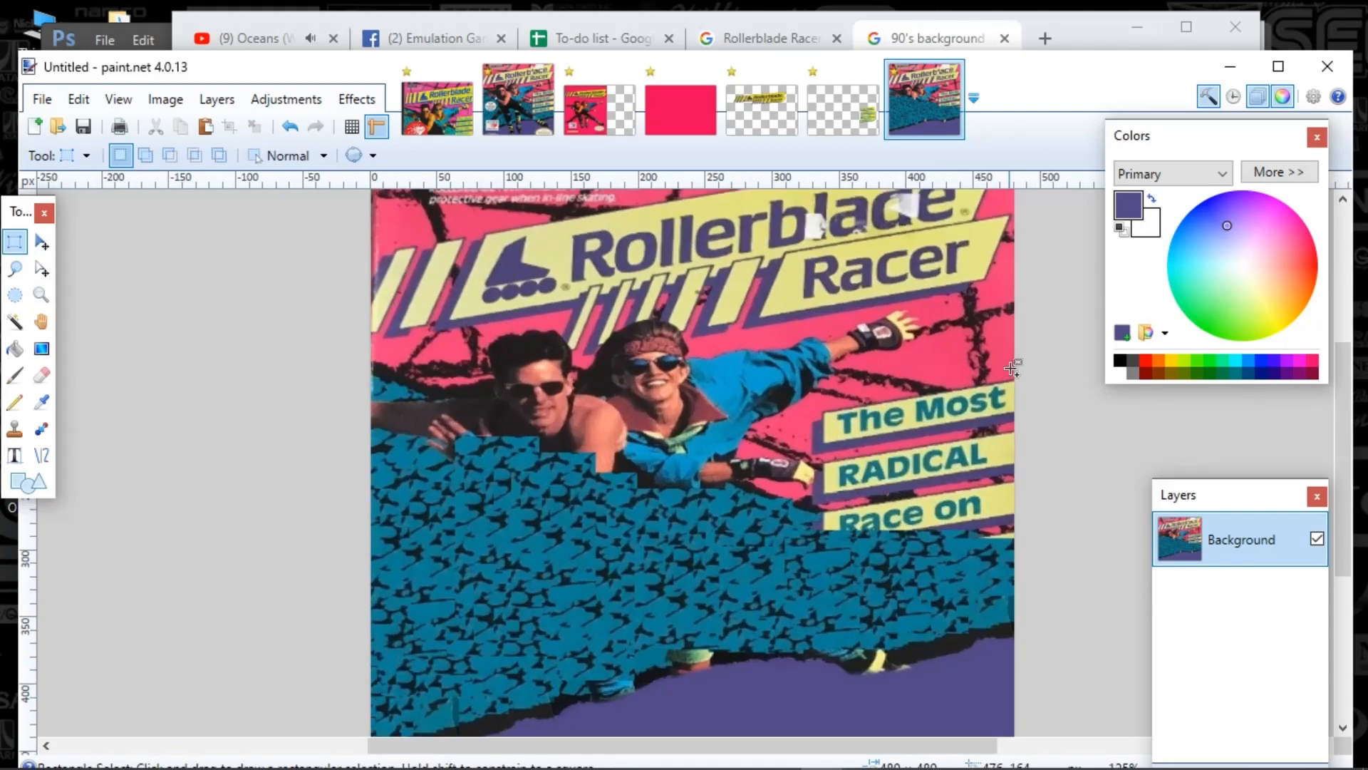
{"action": "scroll", "coordinate": [847, 362], "scroll_direction": "up", "scroll_amount": 2}
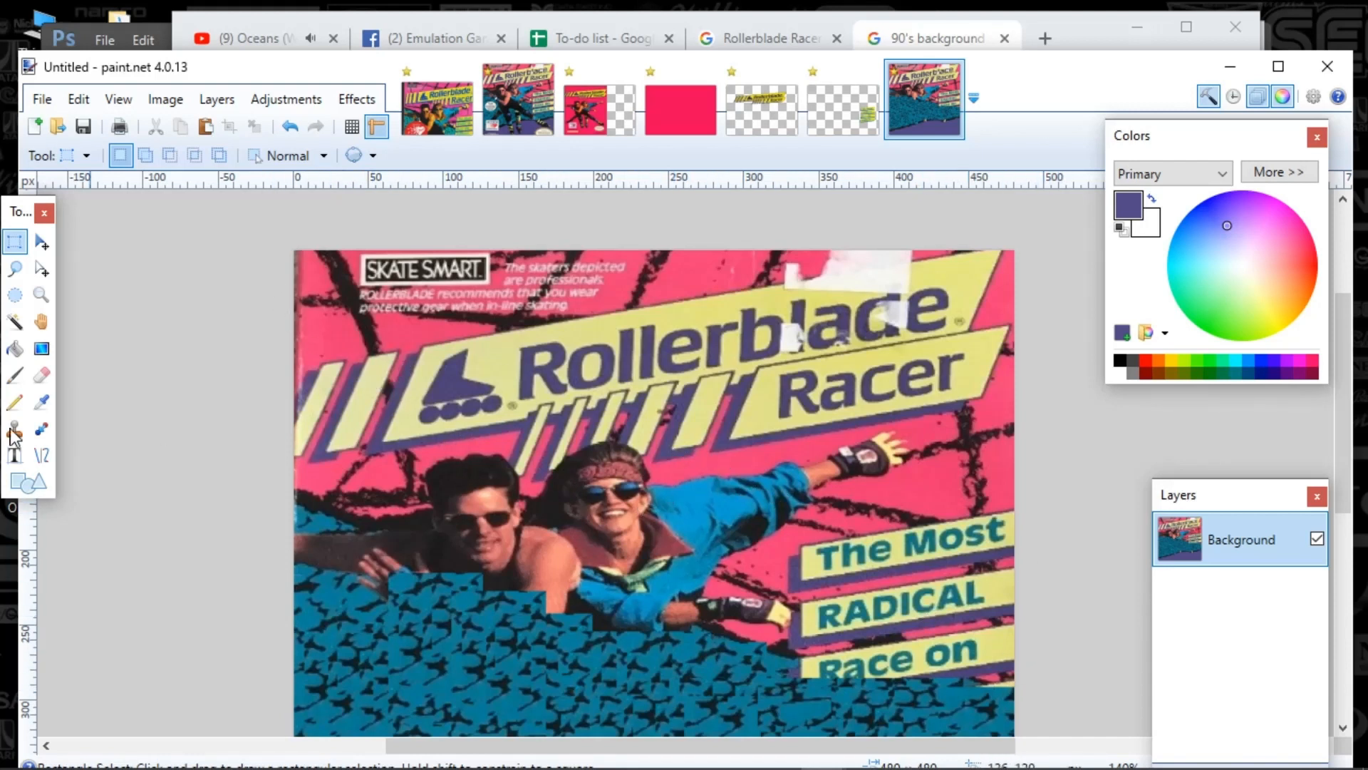
{"action": "left_click", "coordinate": [15, 324]}
{"action": "left_click", "coordinate": [408, 326]}
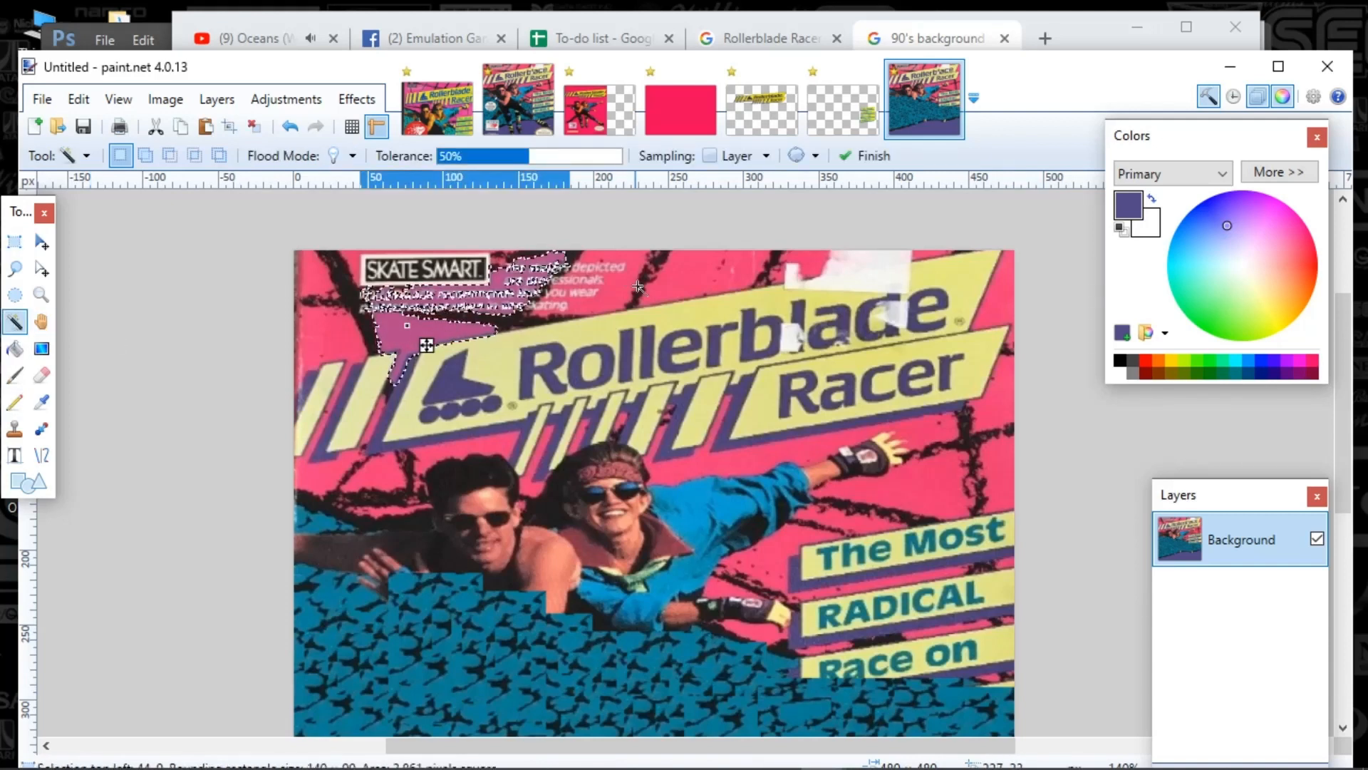
{"action": "left_click", "coordinate": [613, 272]}
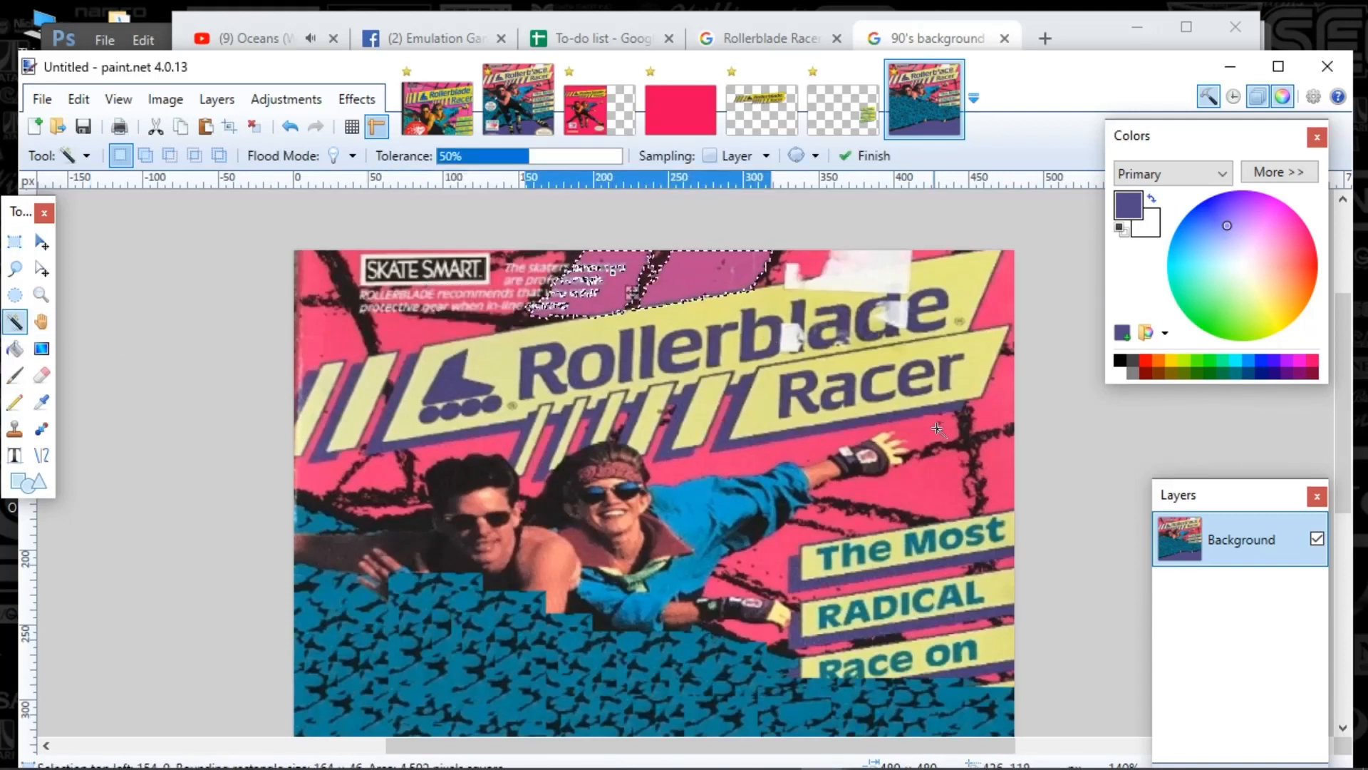
{"action": "left_click", "coordinate": [934, 463]}
{"action": "left_click", "coordinate": [835, 533]}
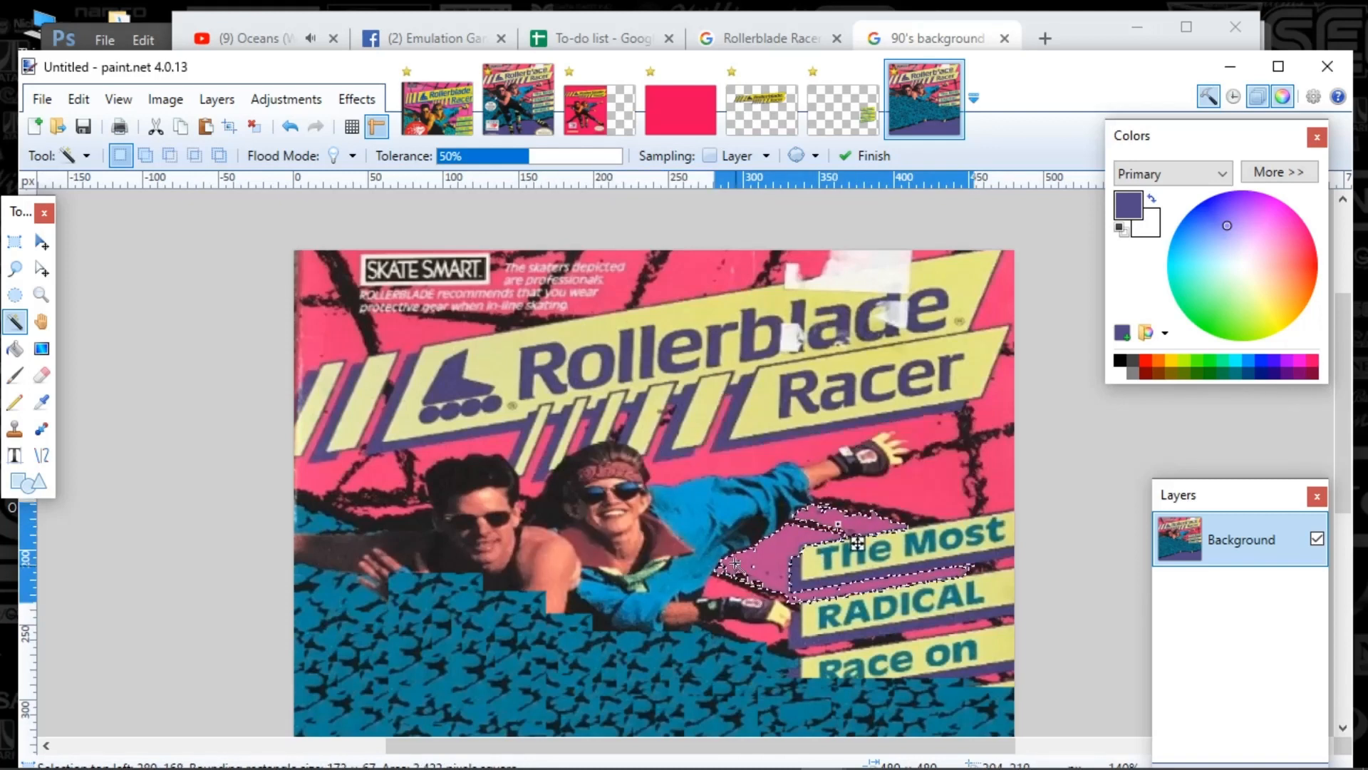
{"action": "left_click", "coordinate": [585, 503]}
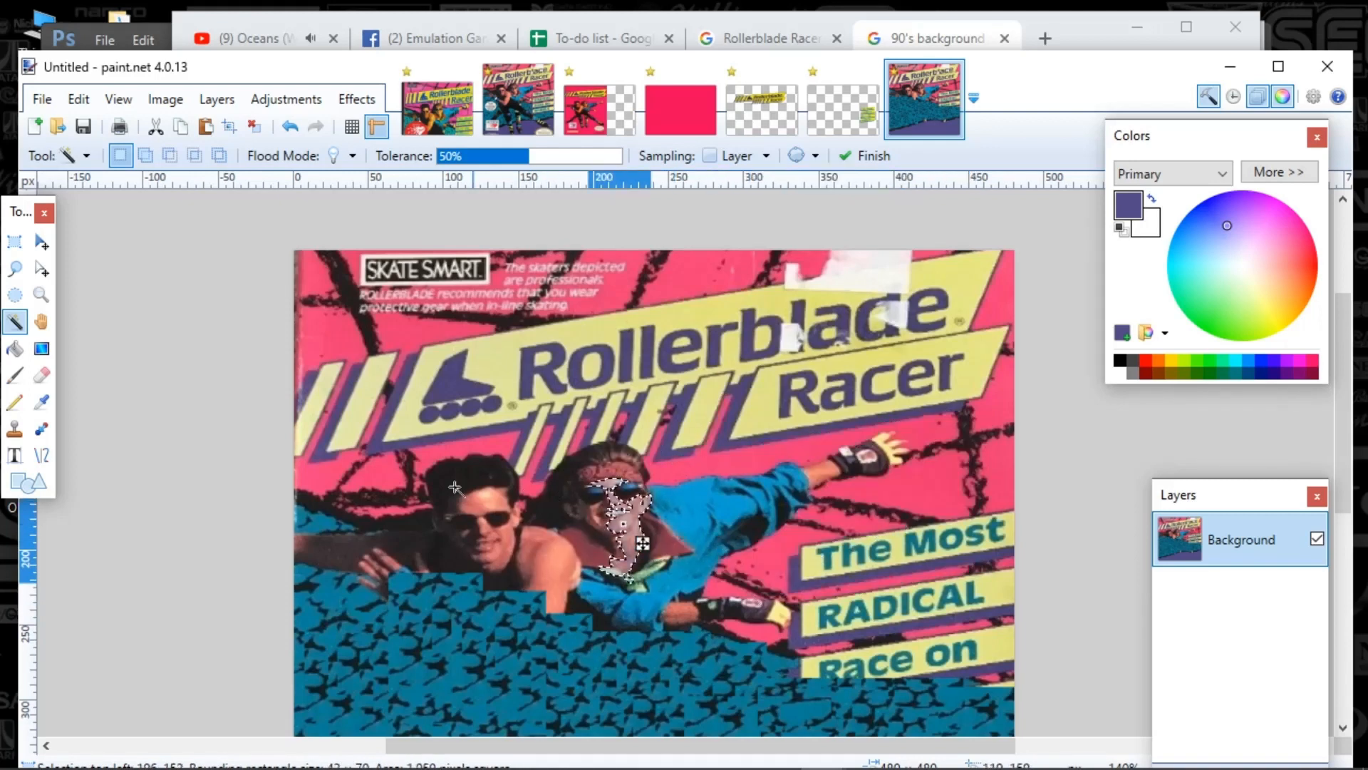
{"action": "left_click", "coordinate": [375, 472]}
{"action": "scroll", "coordinate": [426, 423], "scroll_direction": "down", "scroll_amount": 3}
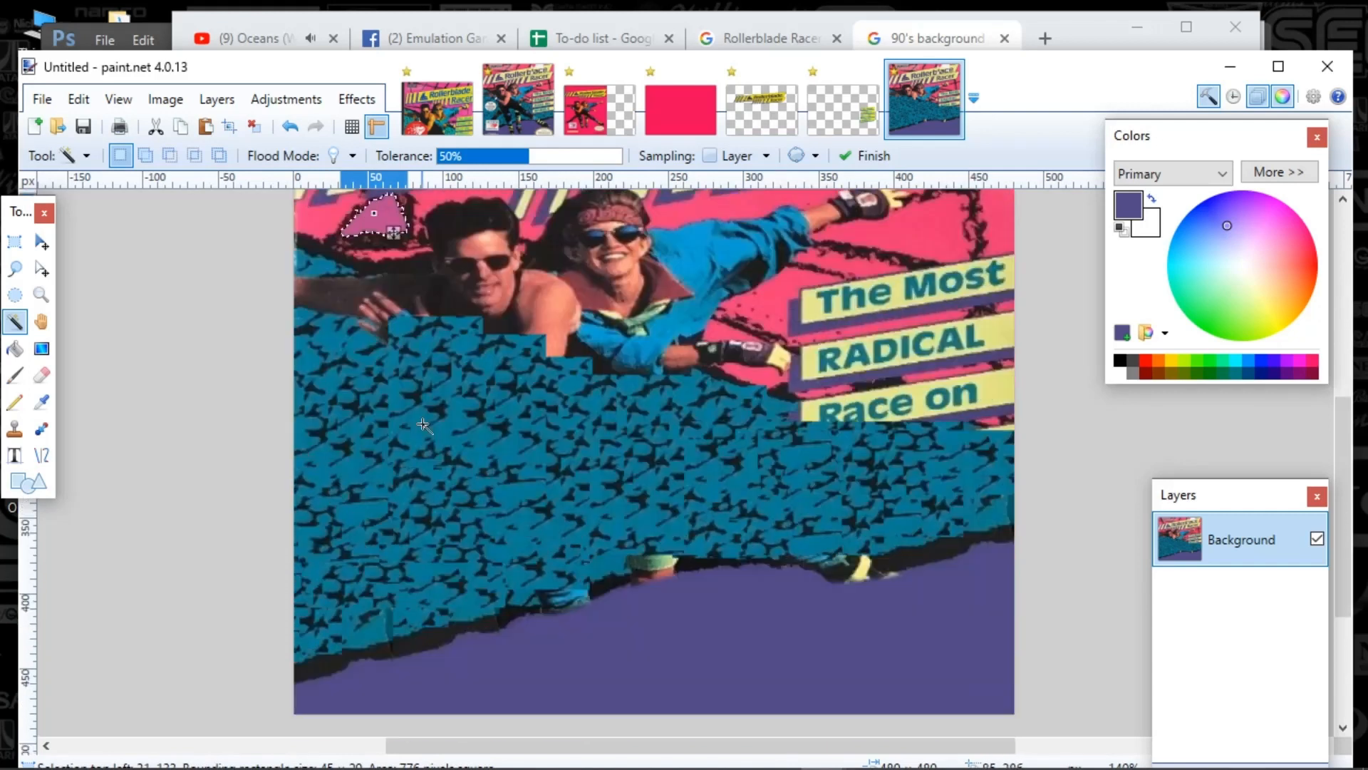
{"action": "scroll", "coordinate": [445, 437], "scroll_direction": "up", "scroll_amount": 3}
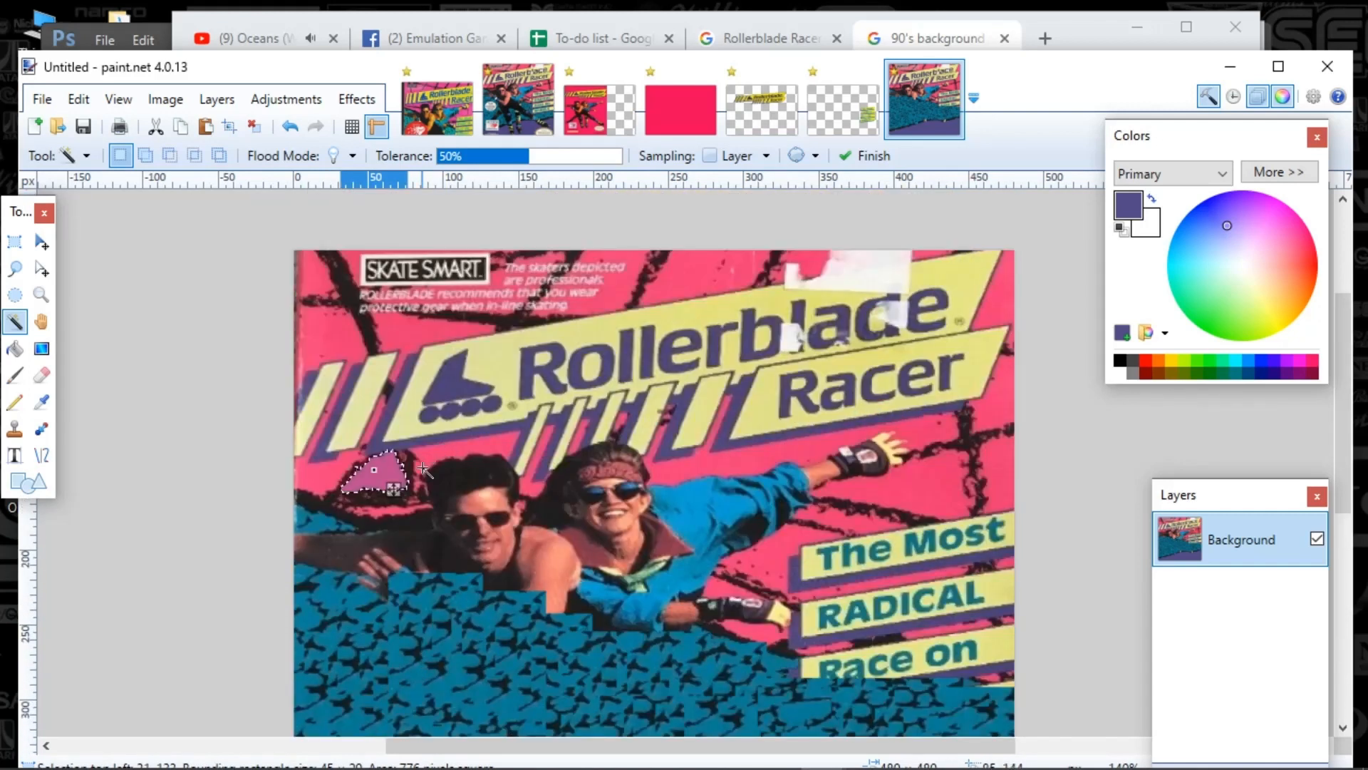
Step: Copy the whole patched cover image and switch to the plain pink image
{"action": "left_click", "coordinate": [703, 120]}
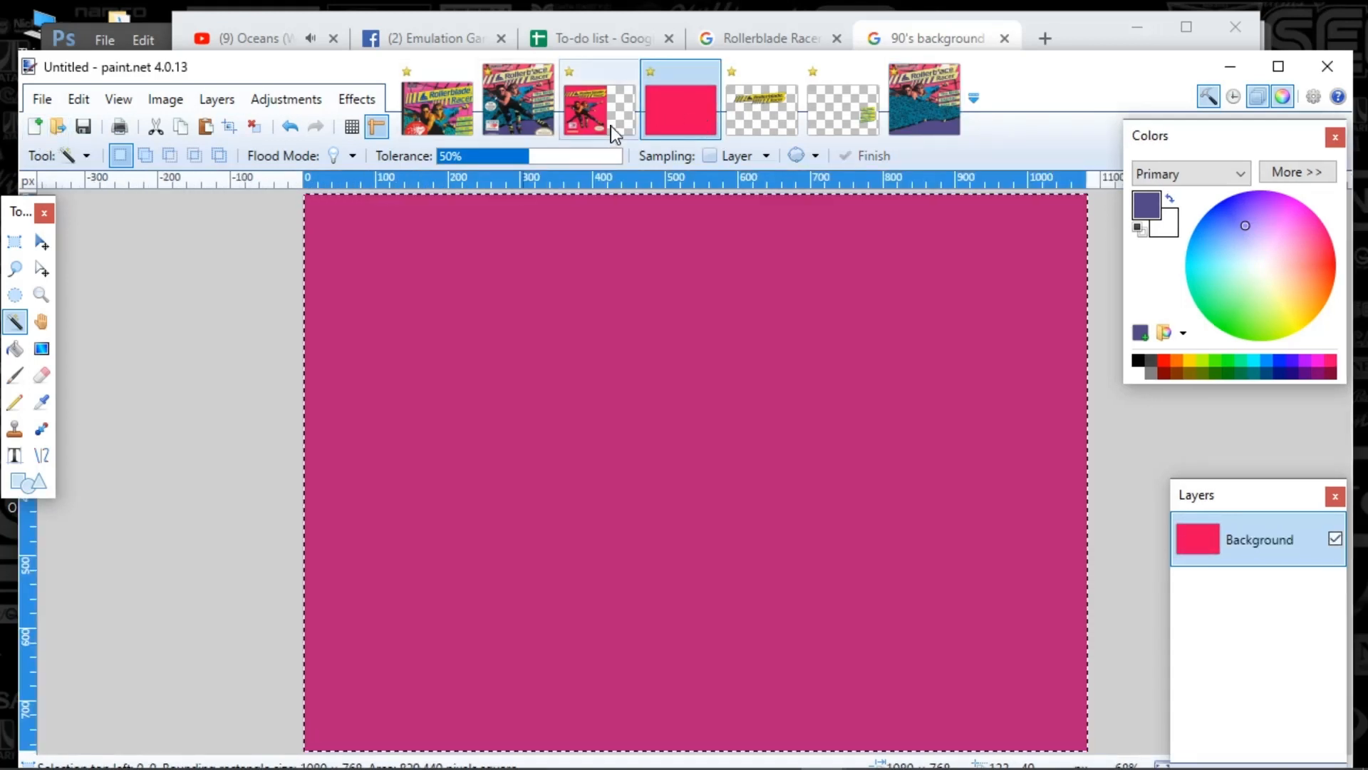
{"action": "left_click", "coordinate": [951, 100]}
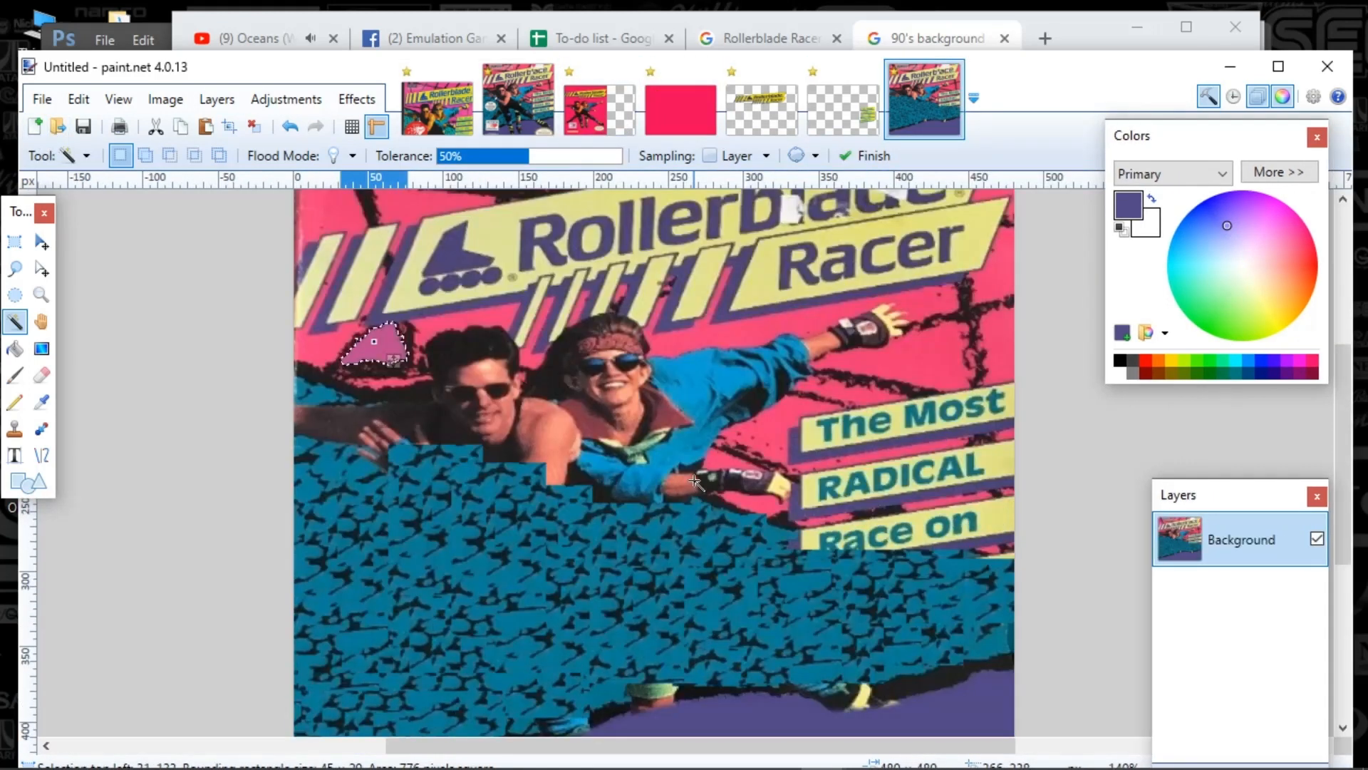
{"action": "scroll", "coordinate": [695, 482], "scroll_direction": "down", "scroll_amount": 3}
{"action": "key", "text": "ctrl+a"}
{"action": "left_click", "coordinate": [681, 107]}
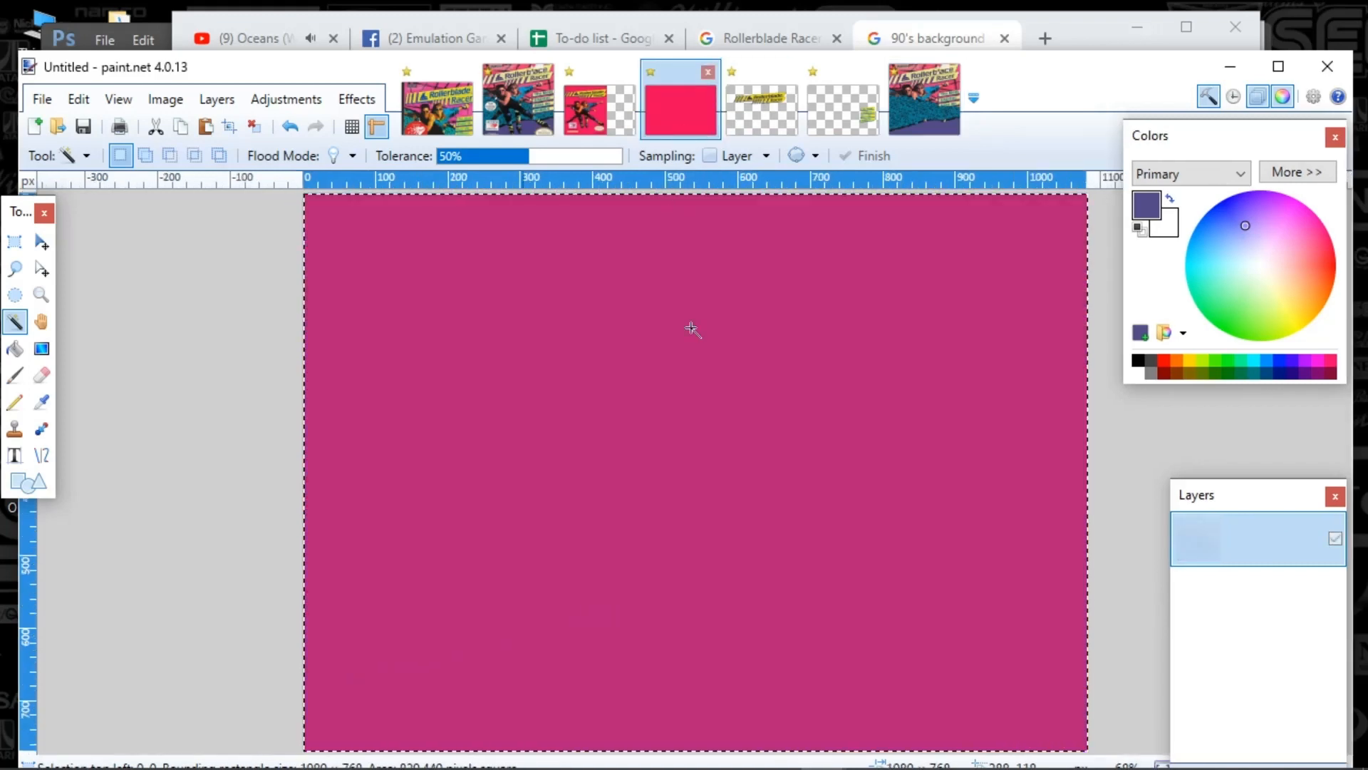
Step: Paste the cover into a new layer above the pink background and stretch it to fill the whole canvas
{"action": "left_click_drag", "start_coordinate": [1247, 498], "coordinate": [1244, 459]}
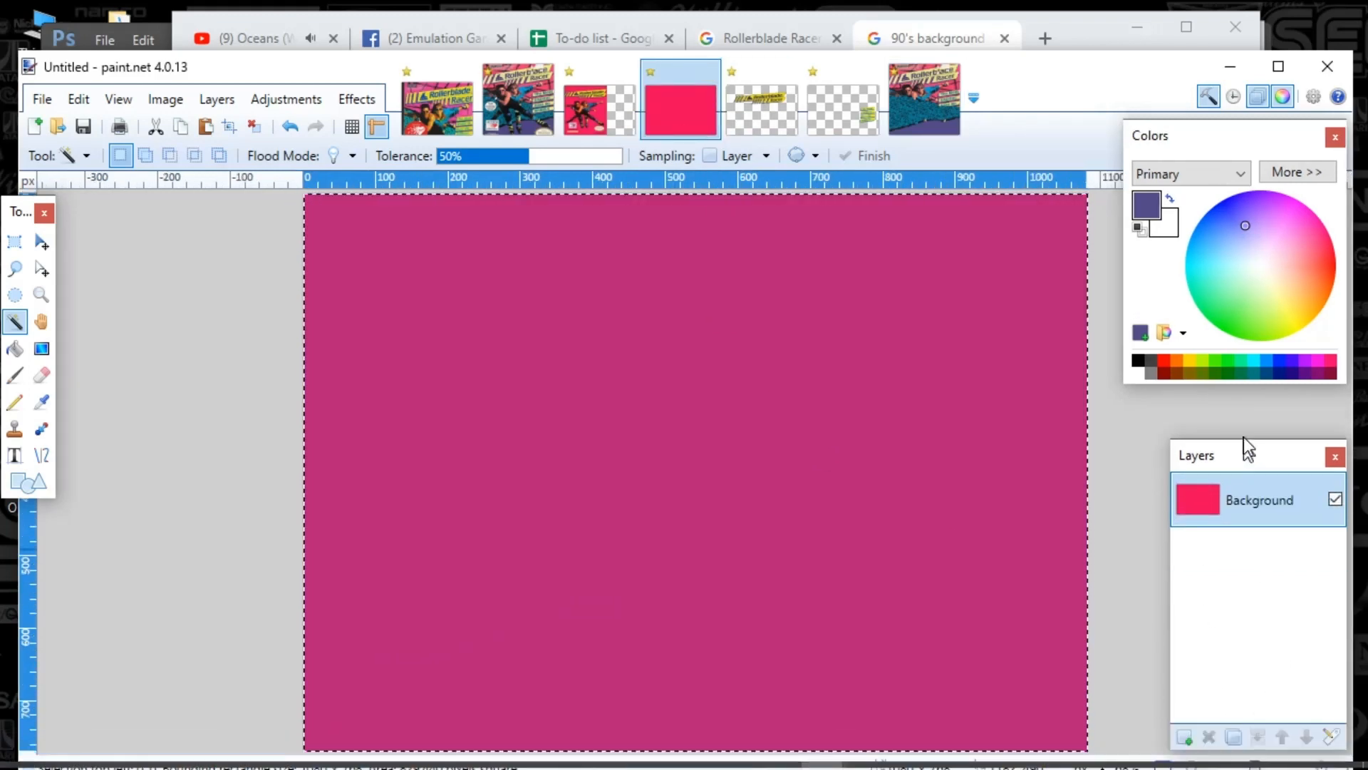
{"action": "left_click", "coordinate": [1185, 735]}
{"action": "key", "text": "ctrl+v"}
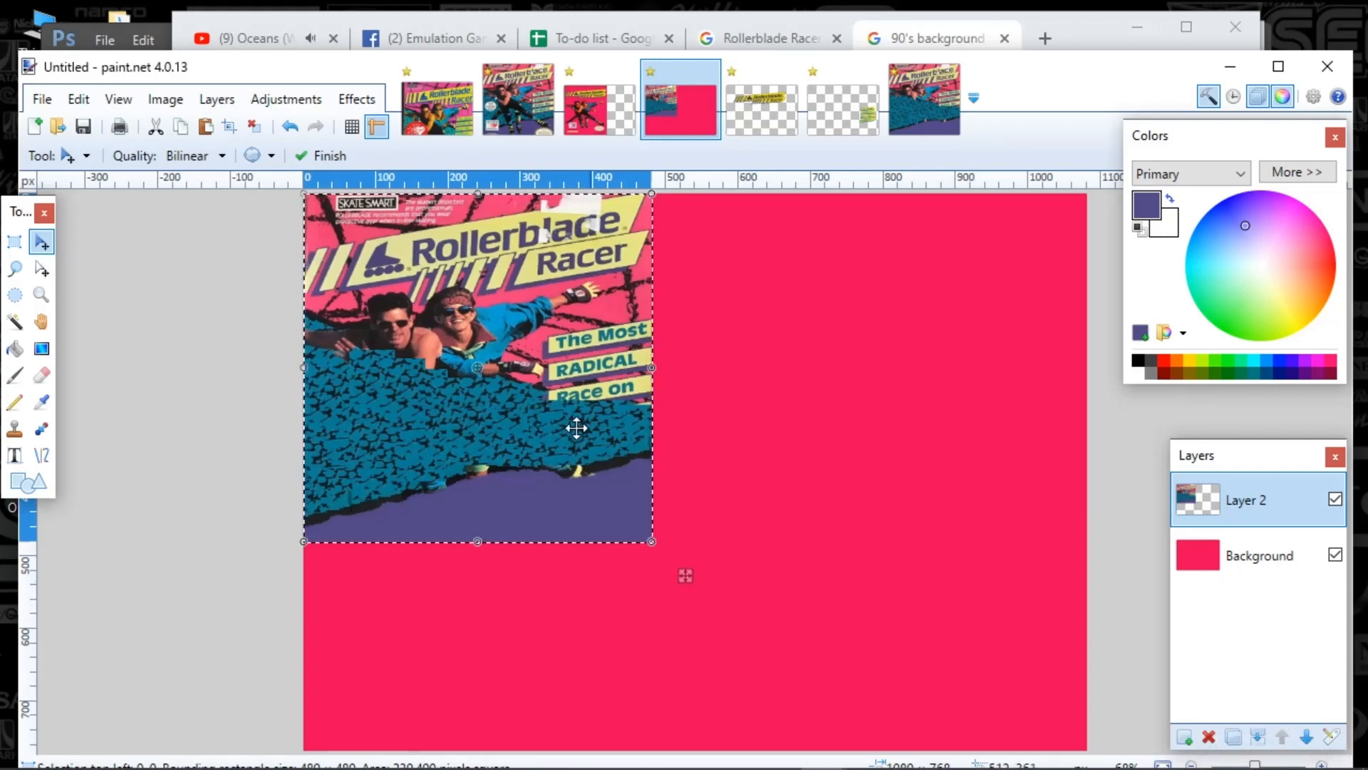
{"action": "left_click_drag", "start_coordinate": [651, 540], "coordinate": [1088, 753]}
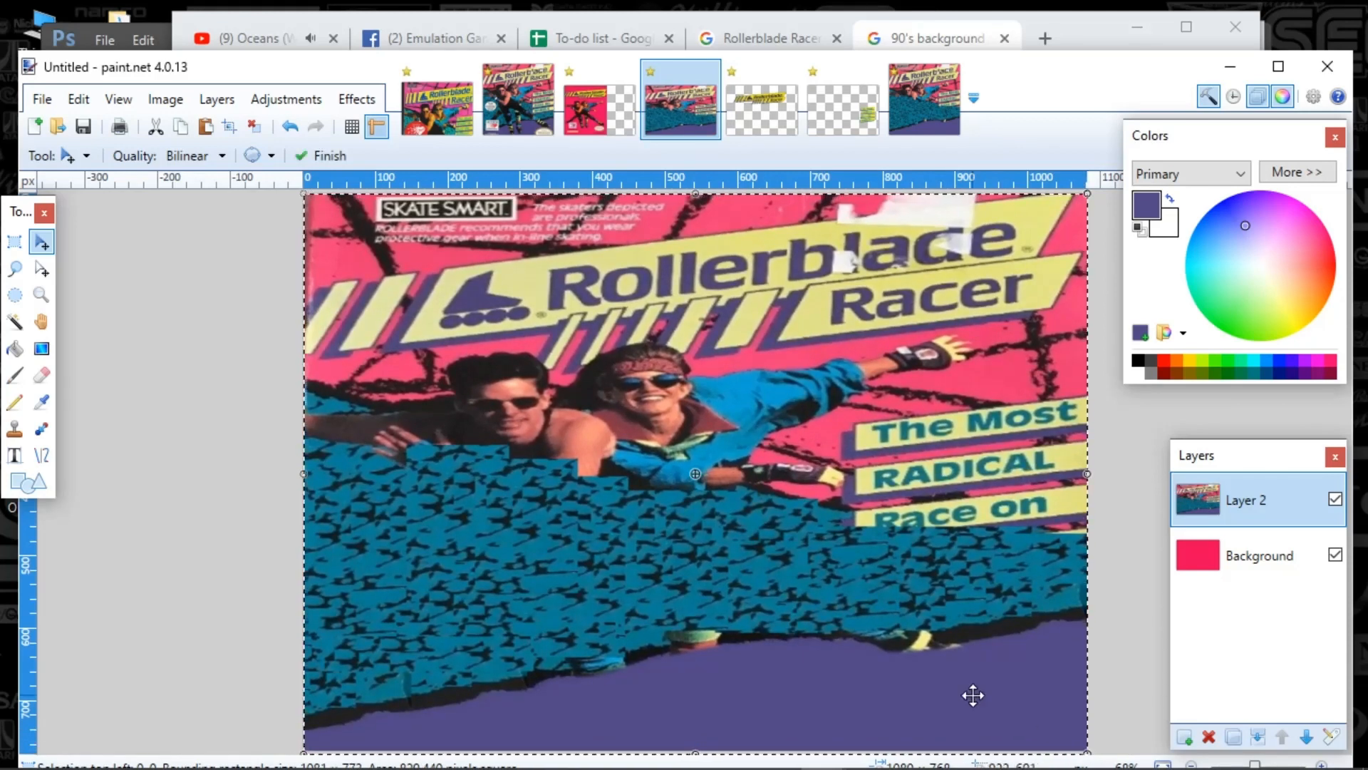
{"action": "left_click", "coordinate": [15, 240]}
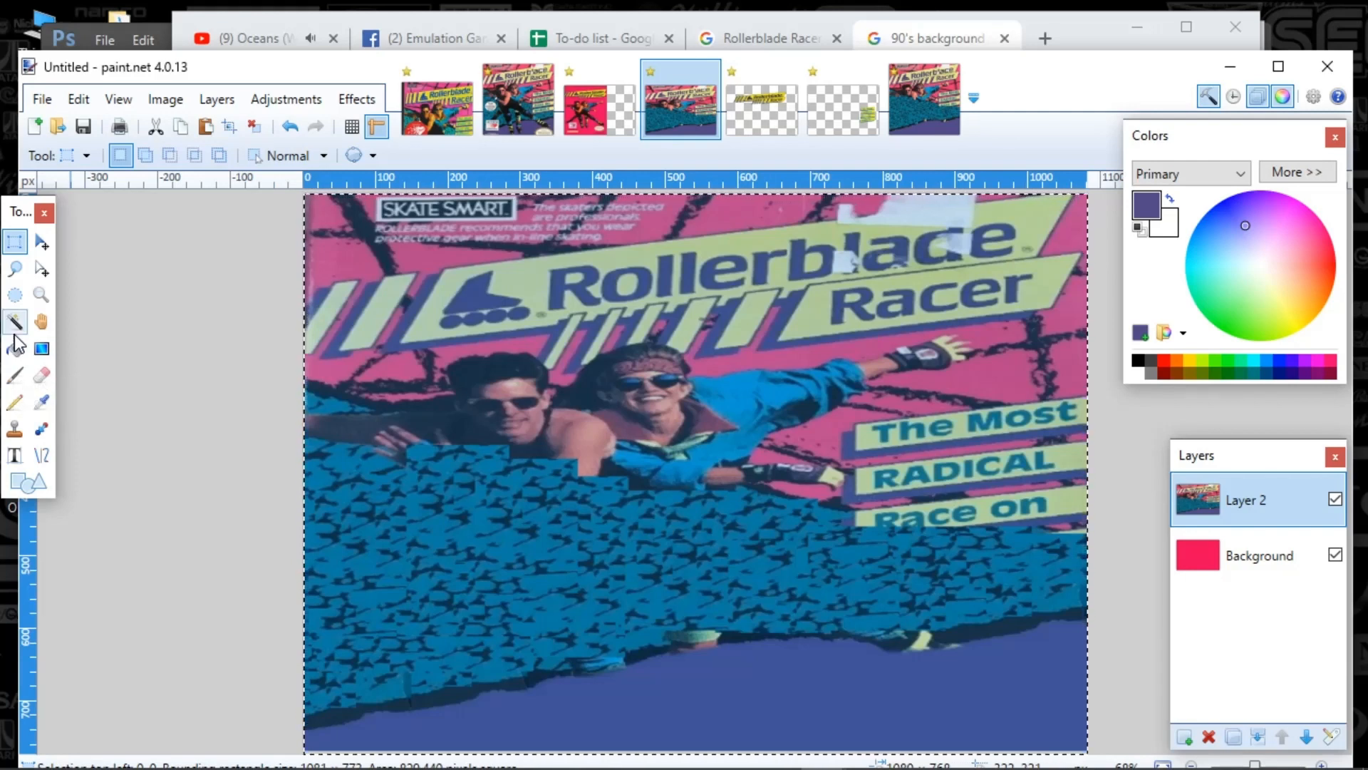
Step: Erase the logo, figures and slogan labels from the pasted cover with a 500-wide Eraser down to the teal pattern's upper edge, and clear the selection
{"action": "left_click", "coordinate": [41, 375]}
{"action": "left_click", "coordinate": [250, 155]}
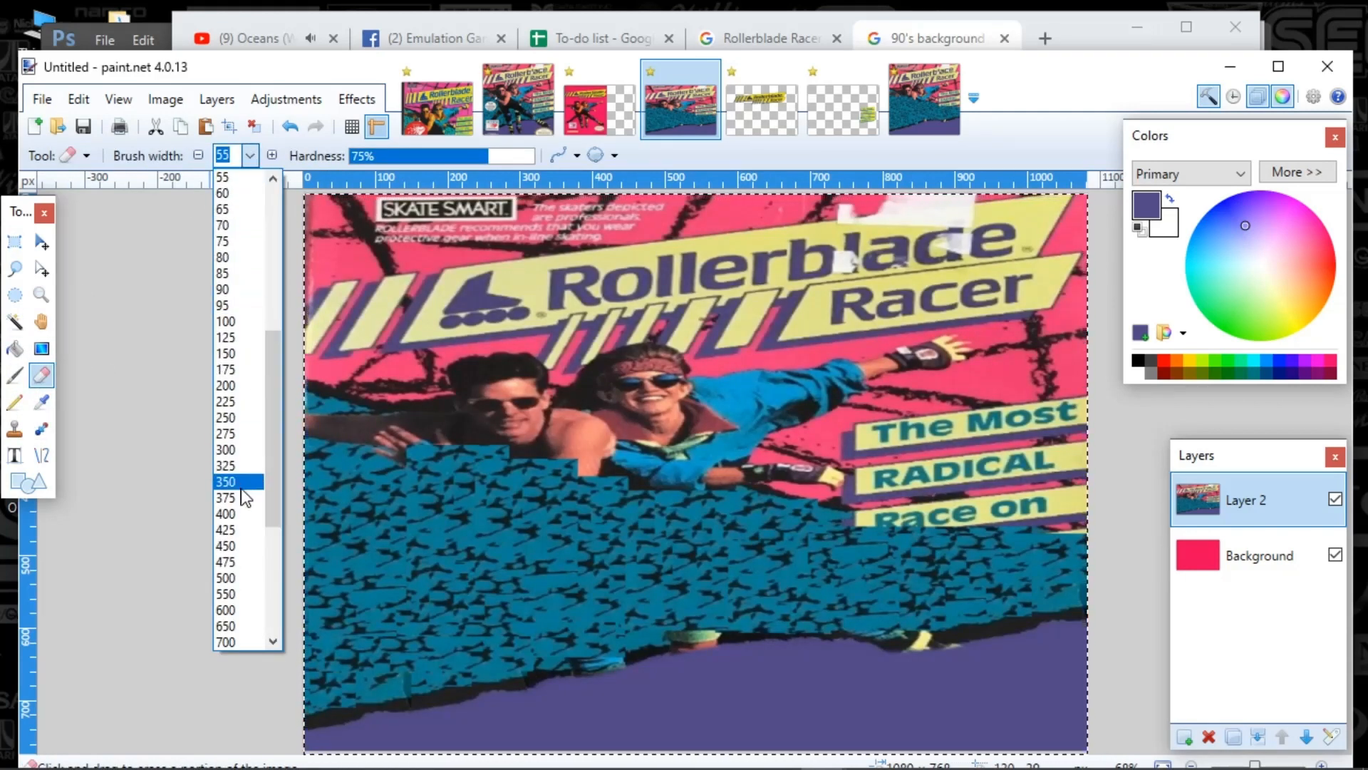
{"action": "left_click", "coordinate": [226, 577]}
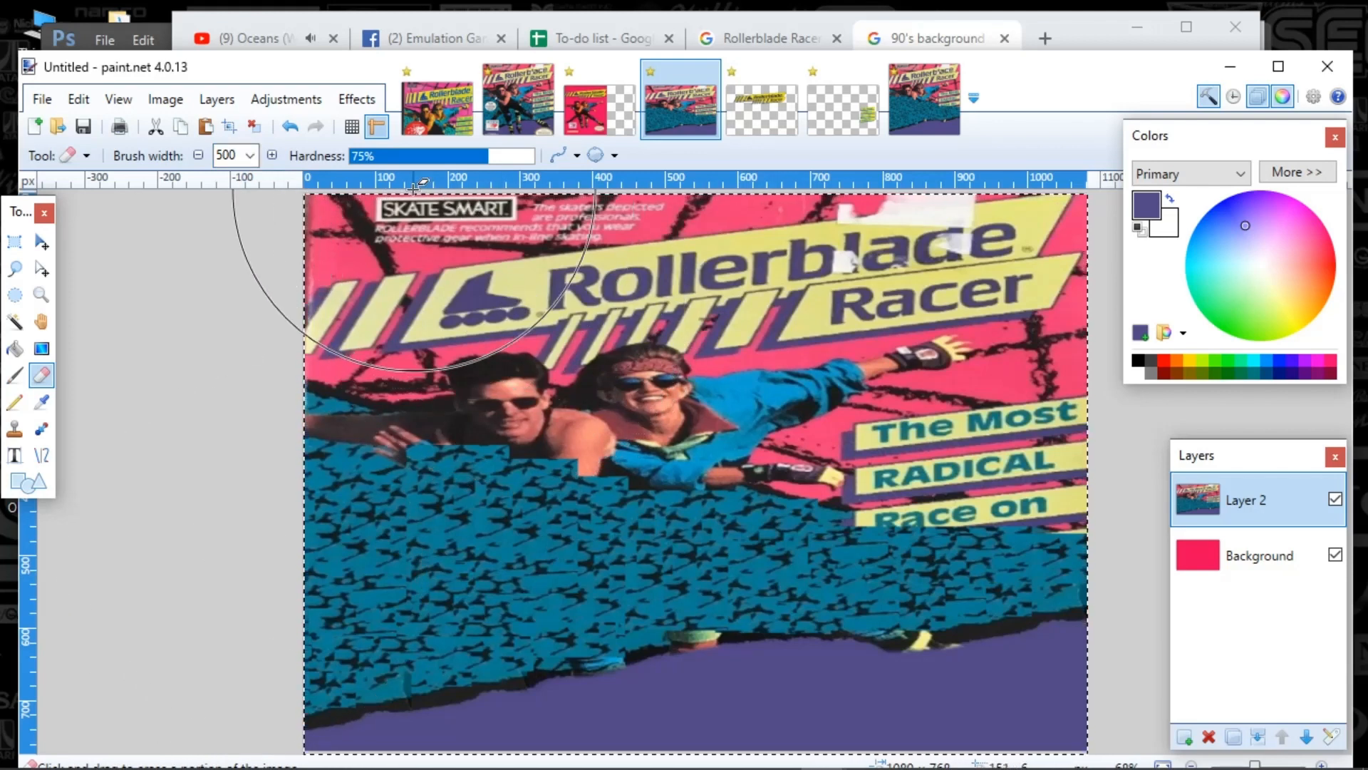
{"action": "mouse_move", "coordinate": [368, 206]}
{"action": "left_mouse_down"}
{"action": "mouse_move", "coordinate": [693, 280]}
{"action": "mouse_move", "coordinate": [915, 288]}
{"action": "mouse_move", "coordinate": [993, 265]}
{"action": "mouse_move", "coordinate": [986, 290]}
{"action": "mouse_move", "coordinate": [1033, 318]}
{"action": "left_mouse_up"}
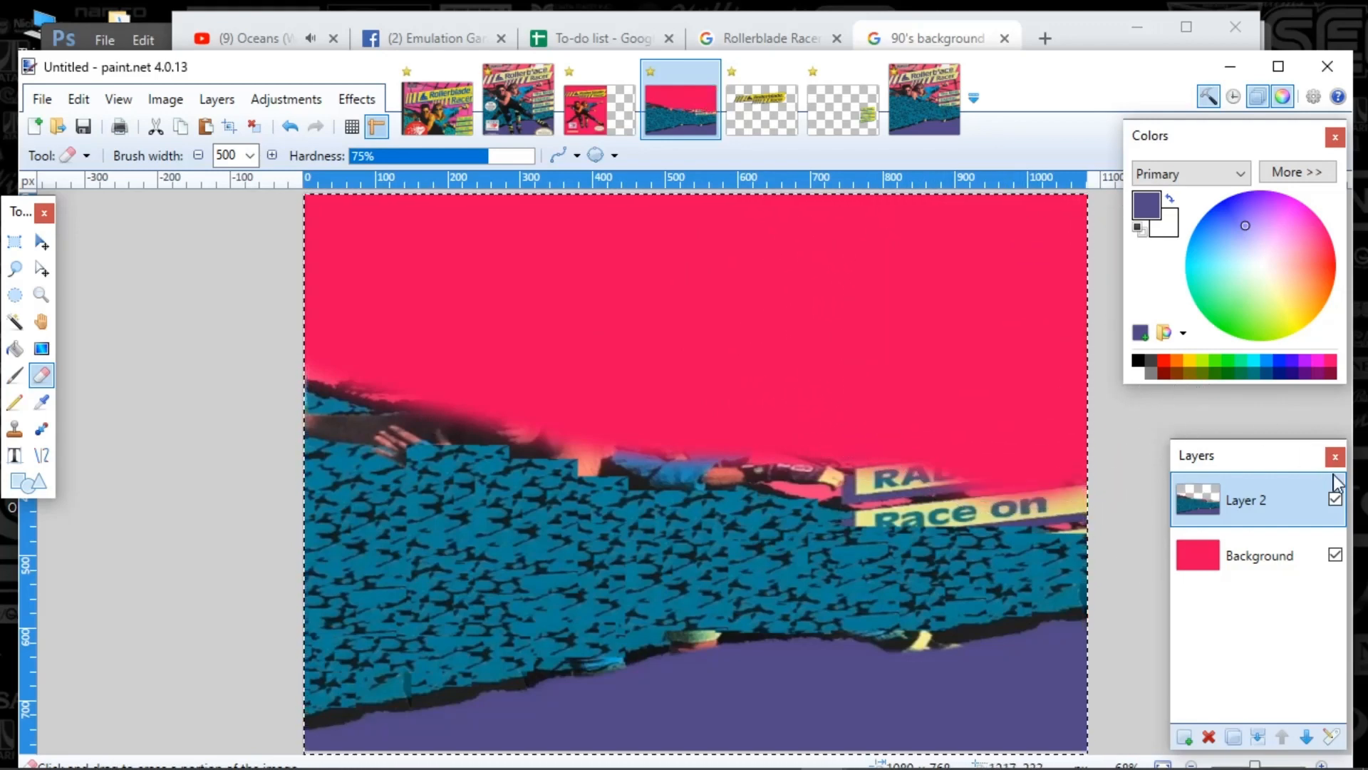
{"action": "left_click", "coordinate": [1335, 555]}
{"action": "left_click", "coordinate": [1335, 556]}
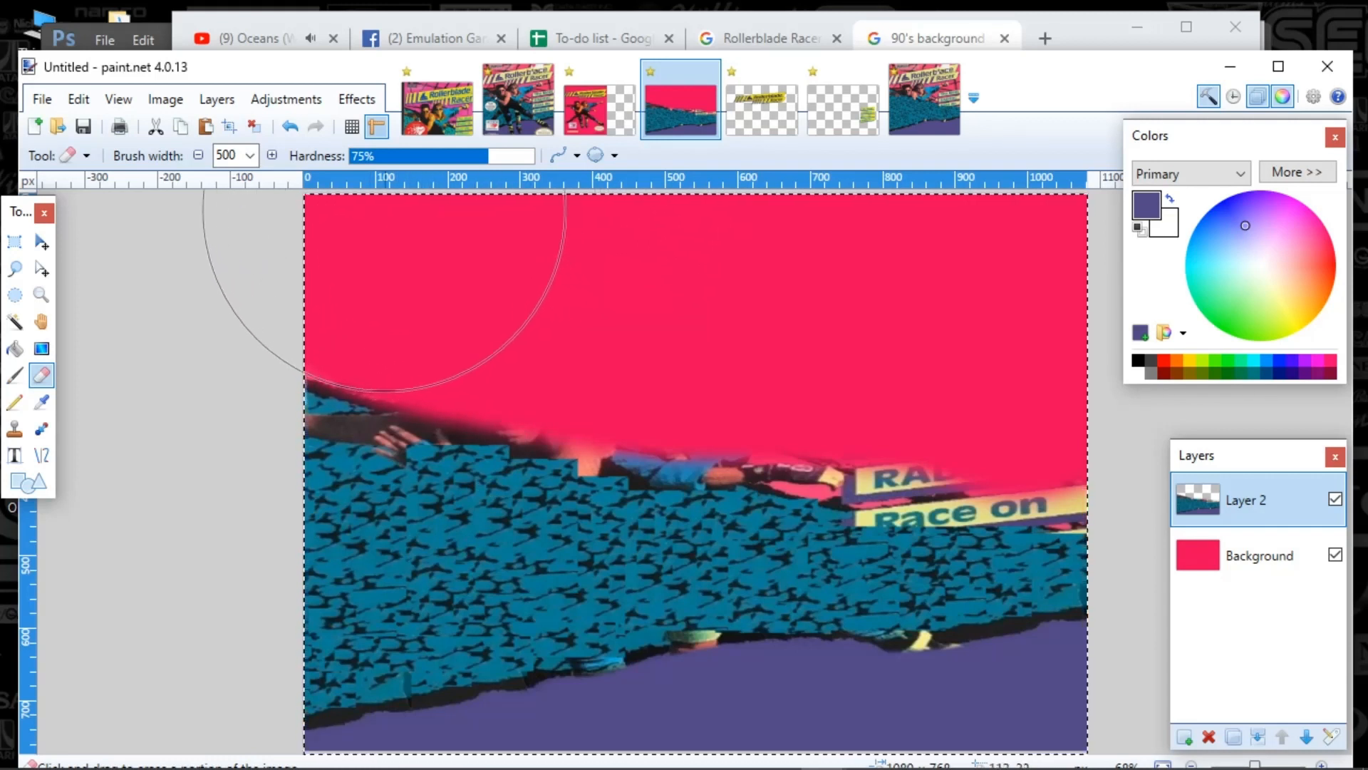
{"action": "mouse_move", "coordinate": [501, 242]}
{"action": "left_mouse_down"}
{"action": "mouse_move", "coordinate": [680, 292]}
{"action": "mouse_move", "coordinate": [1108, 345]}
{"action": "mouse_move", "coordinate": [1140, 361]}
{"action": "mouse_move", "coordinate": [1047, 361]}
{"action": "mouse_move", "coordinate": [1046, 337]}
{"action": "mouse_move", "coordinate": [616, 293]}
{"action": "mouse_move", "coordinate": [331, 207]}
{"action": "left_mouse_up"}
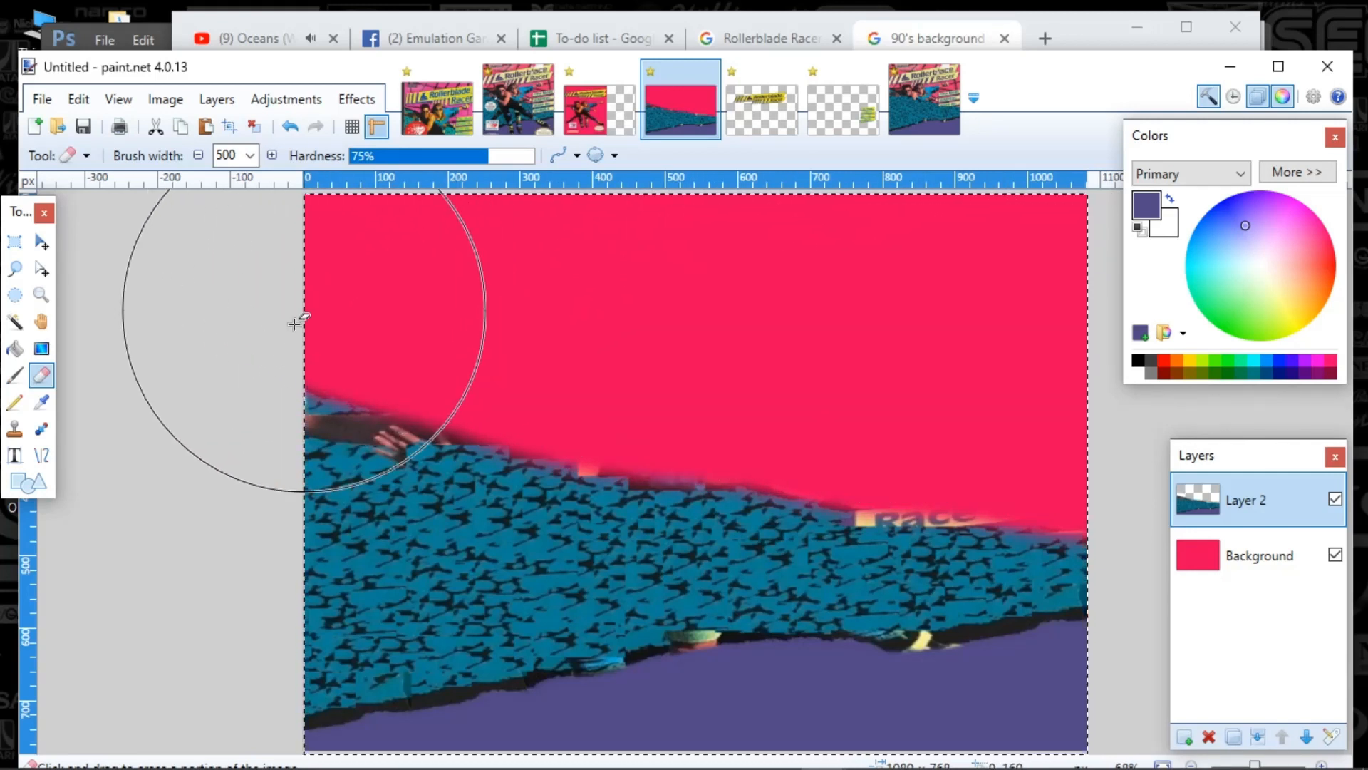
{"action": "left_click", "coordinate": [228, 328]}
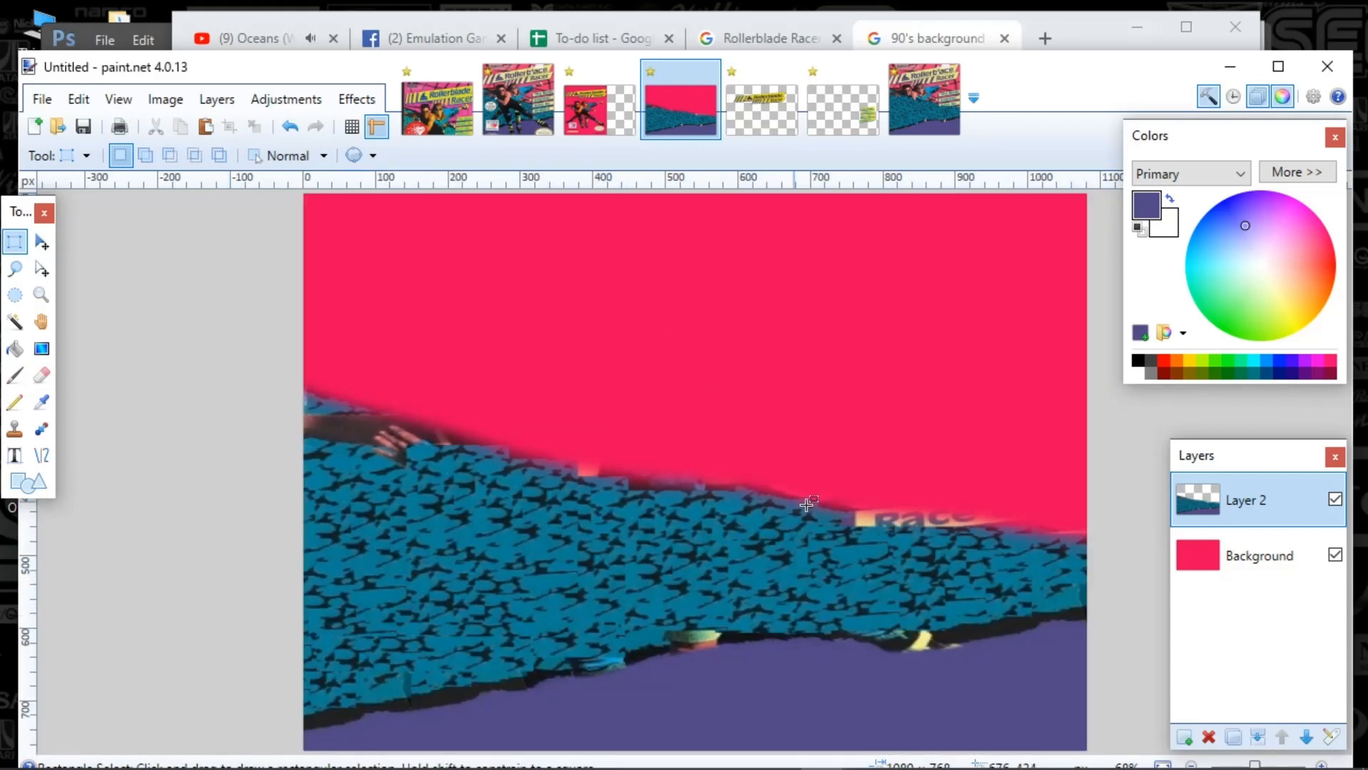
Step: Check Layer 2 beneath the pink background, restore it on top and merge it into the Background layer
{"action": "left_click", "coordinate": [1306, 738]}
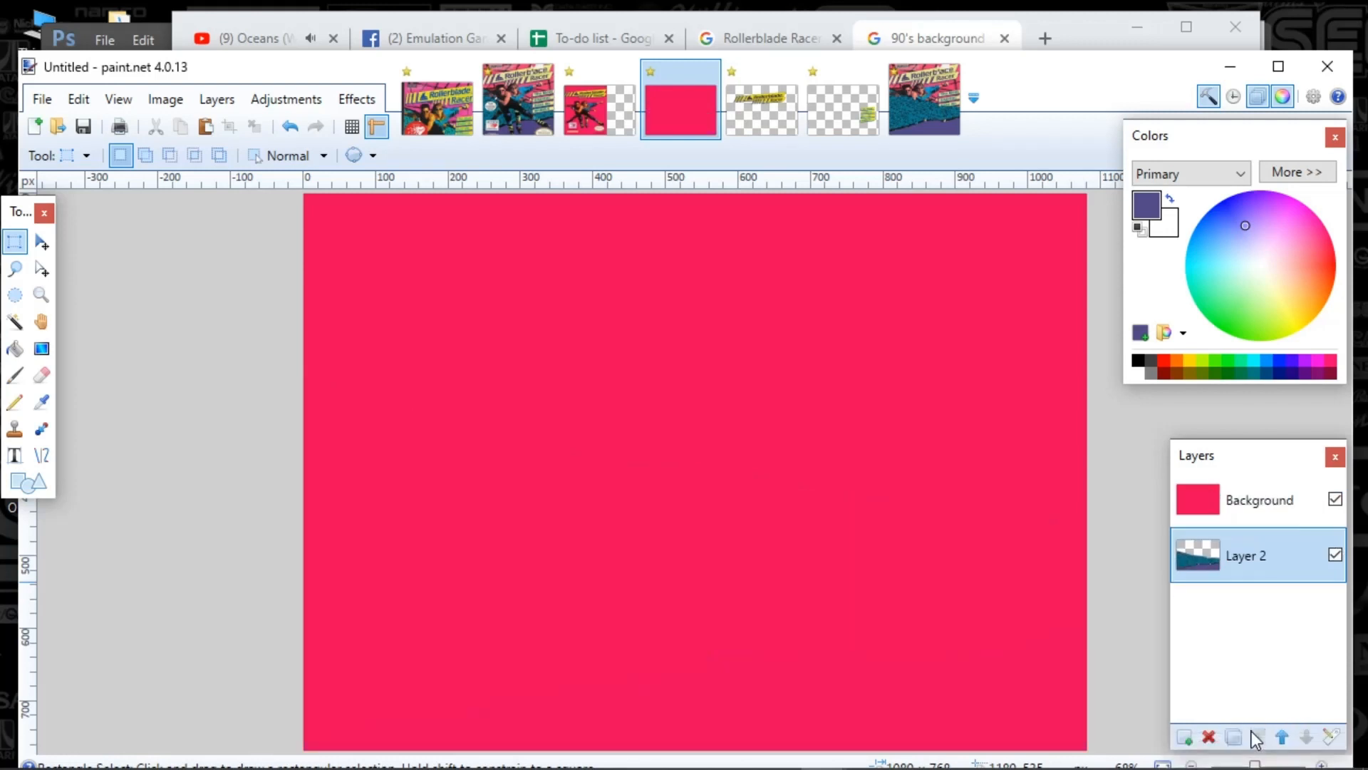
{"action": "left_click", "coordinate": [1278, 736]}
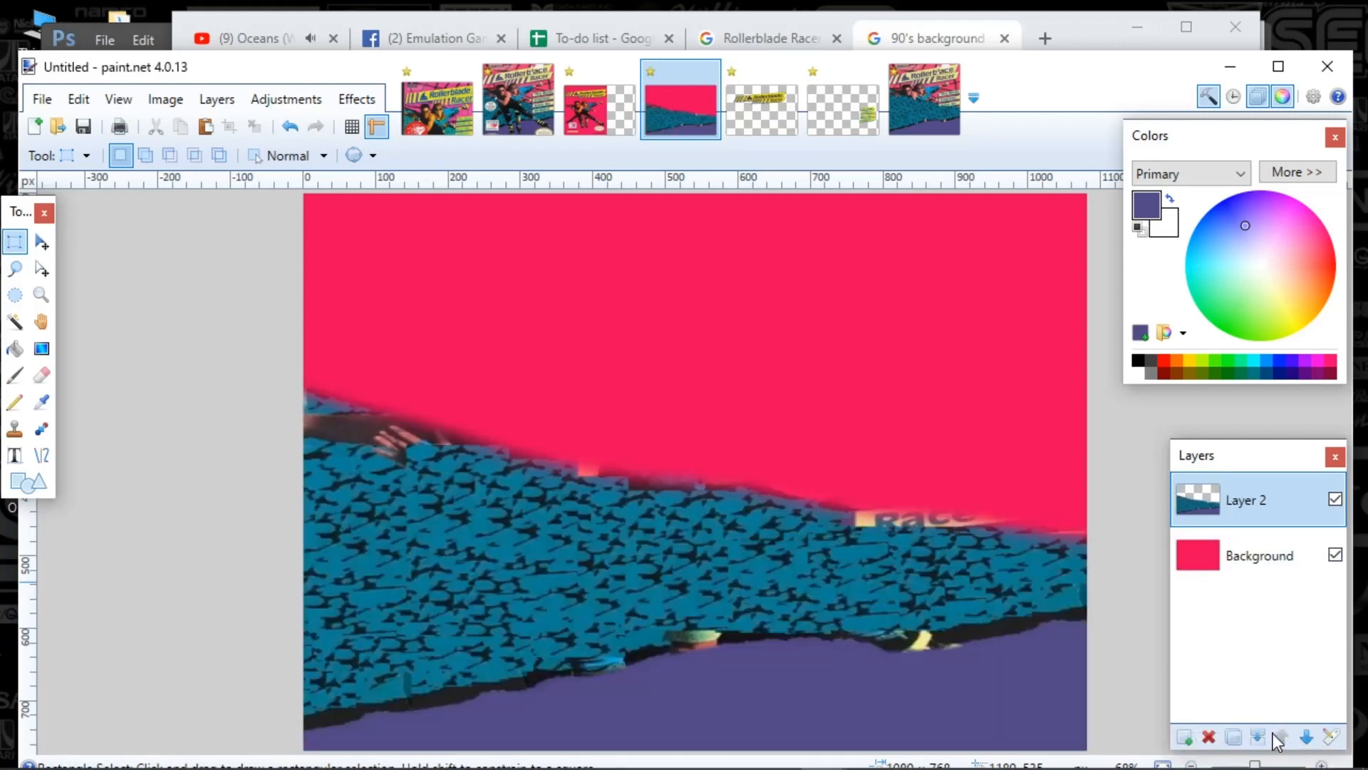
{"action": "left_click", "coordinate": [1259, 737]}
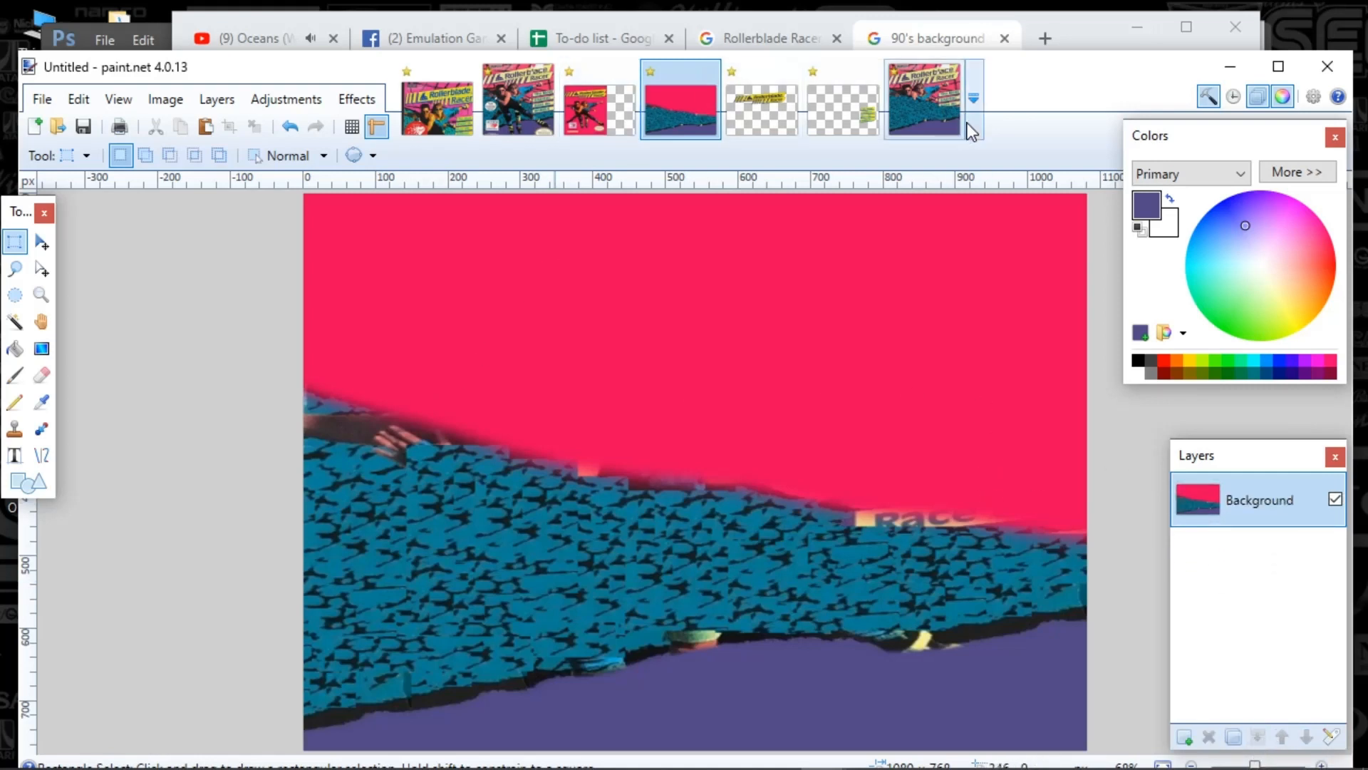
Step: Select the entire merged image, switch to Photoshop and create a new 1080 x 768 pixel document with a white background
{"action": "key", "text": "ctrl+a"}
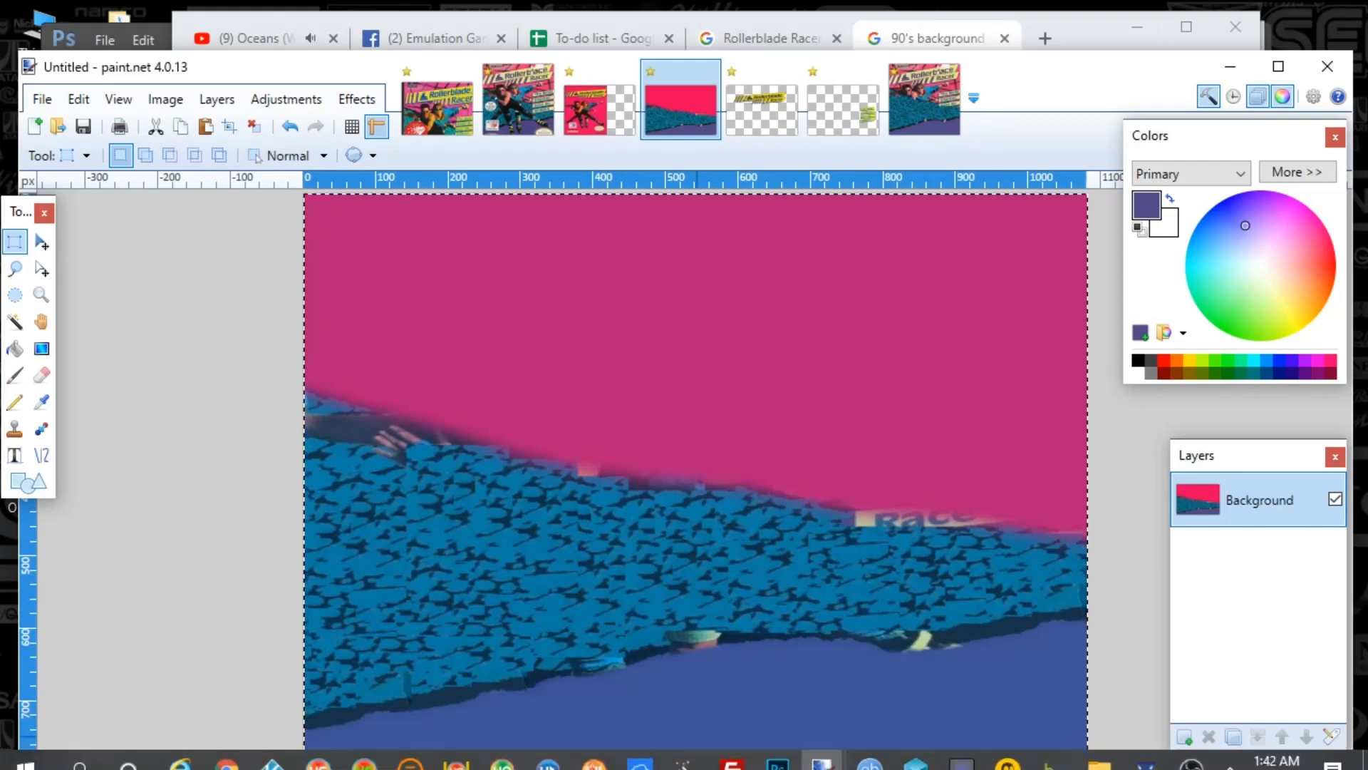
{"action": "left_click", "coordinate": [788, 752]}
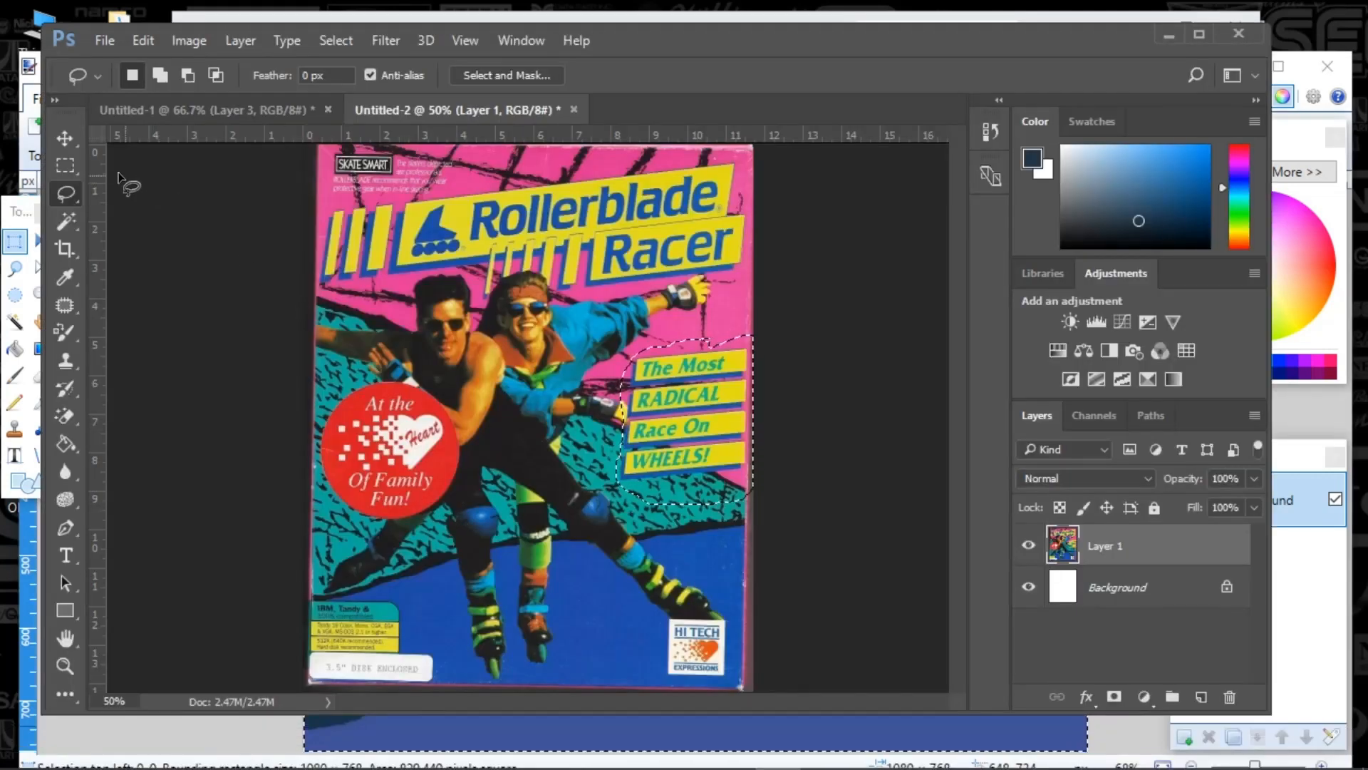
{"action": "left_click", "coordinate": [104, 37]}
{"action": "left_click", "coordinate": [118, 66]}
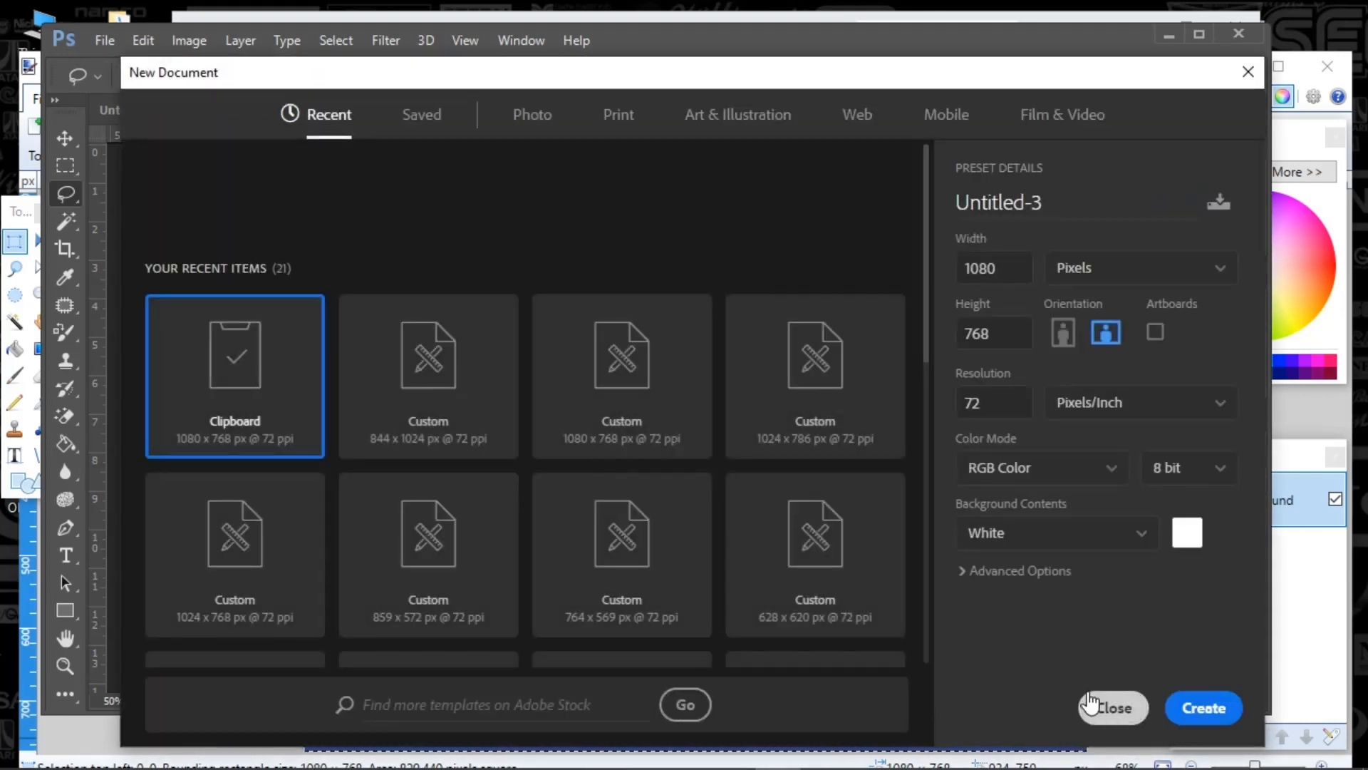
{"action": "key", "text": "Return"}
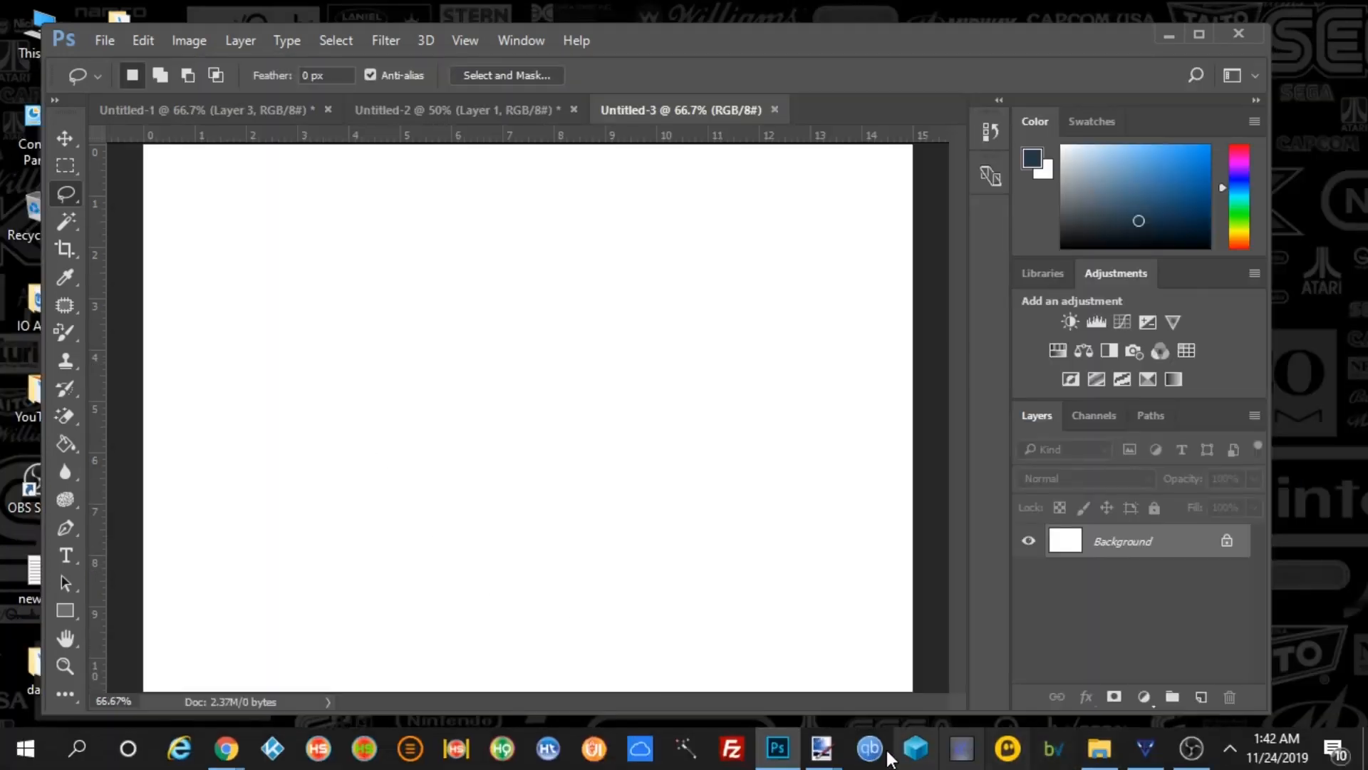
Step: Copy the merged pink and teal image from paint.net and paste it into the new Photoshop document
{"action": "mouse_move", "coordinate": [821, 747]}
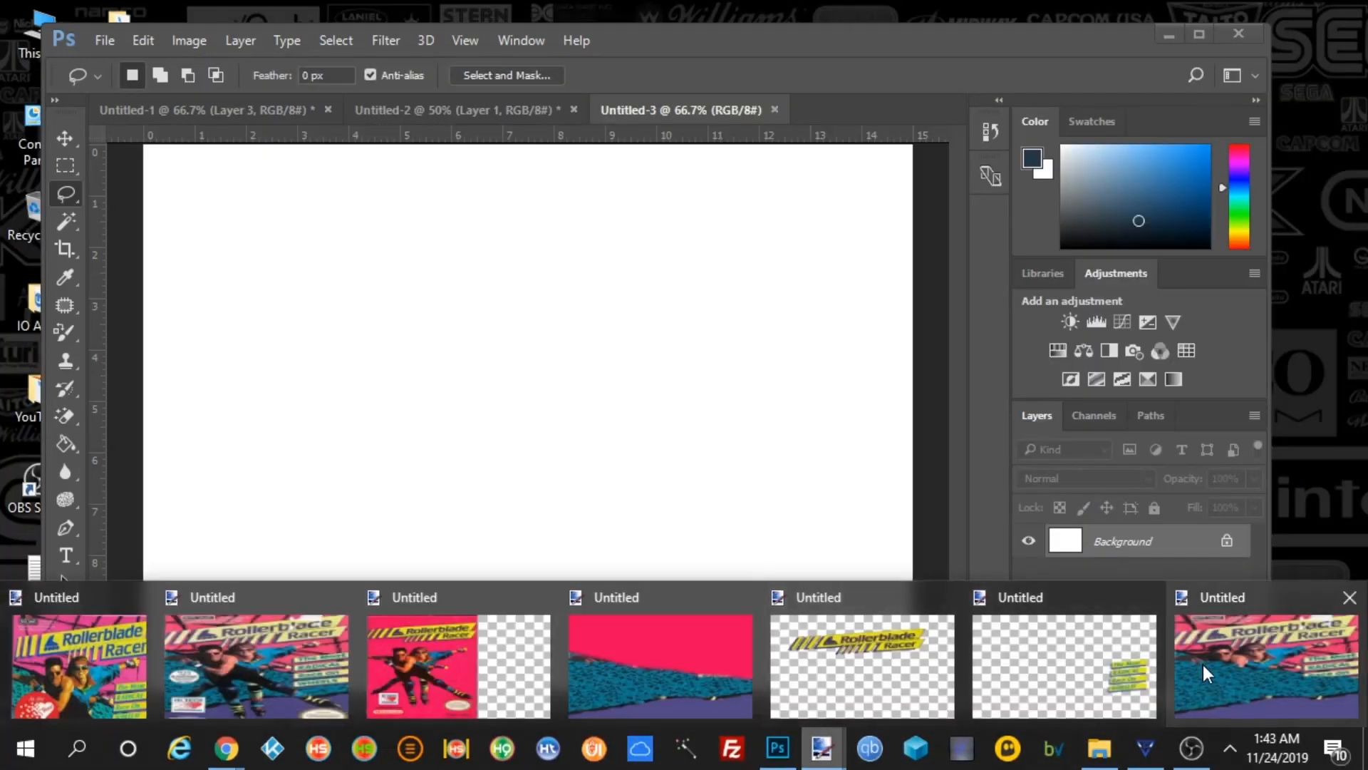
{"action": "left_click", "coordinate": [725, 672]}
{"action": "key", "text": "ctrl+c"}
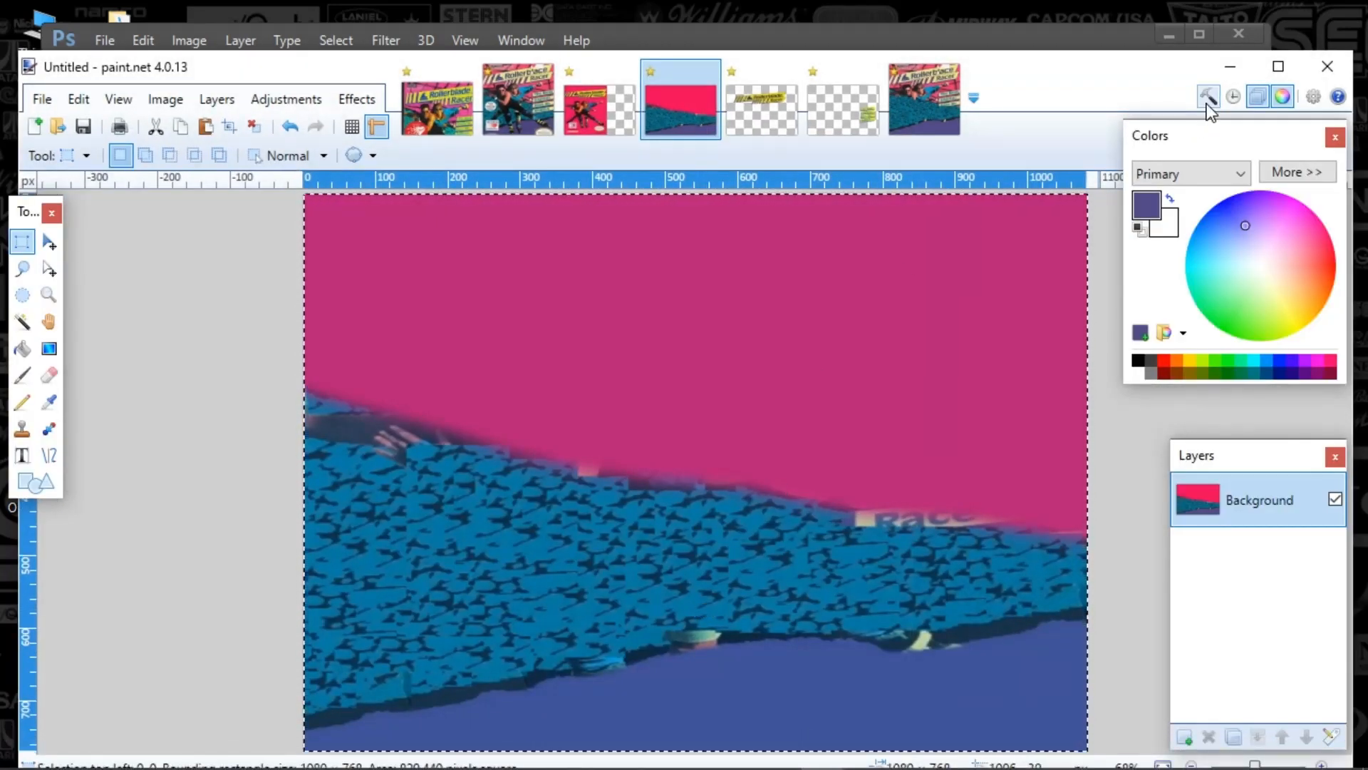
{"action": "left_click", "coordinate": [1230, 67]}
{"action": "key", "text": "ctrl+v"}
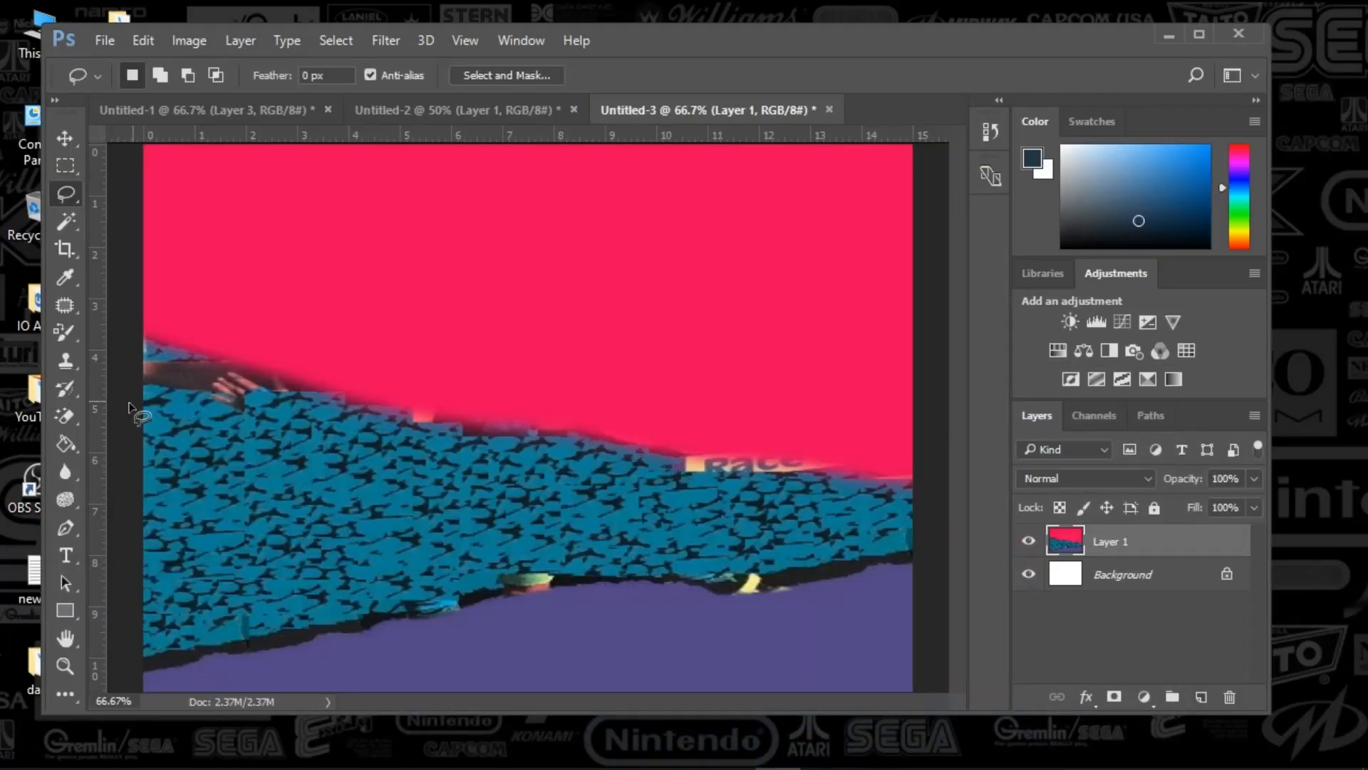
Step: Try a Content-Aware fill on a Lasso selection along the dark torn edge between the teal pattern and the purple area
{"action": "left_click", "coordinate": [141, 43]}
{"action": "left_click", "coordinate": [66, 196]}
{"action": "left_click_drag", "start_coordinate": [818, 555], "coordinate": [583, 570]}
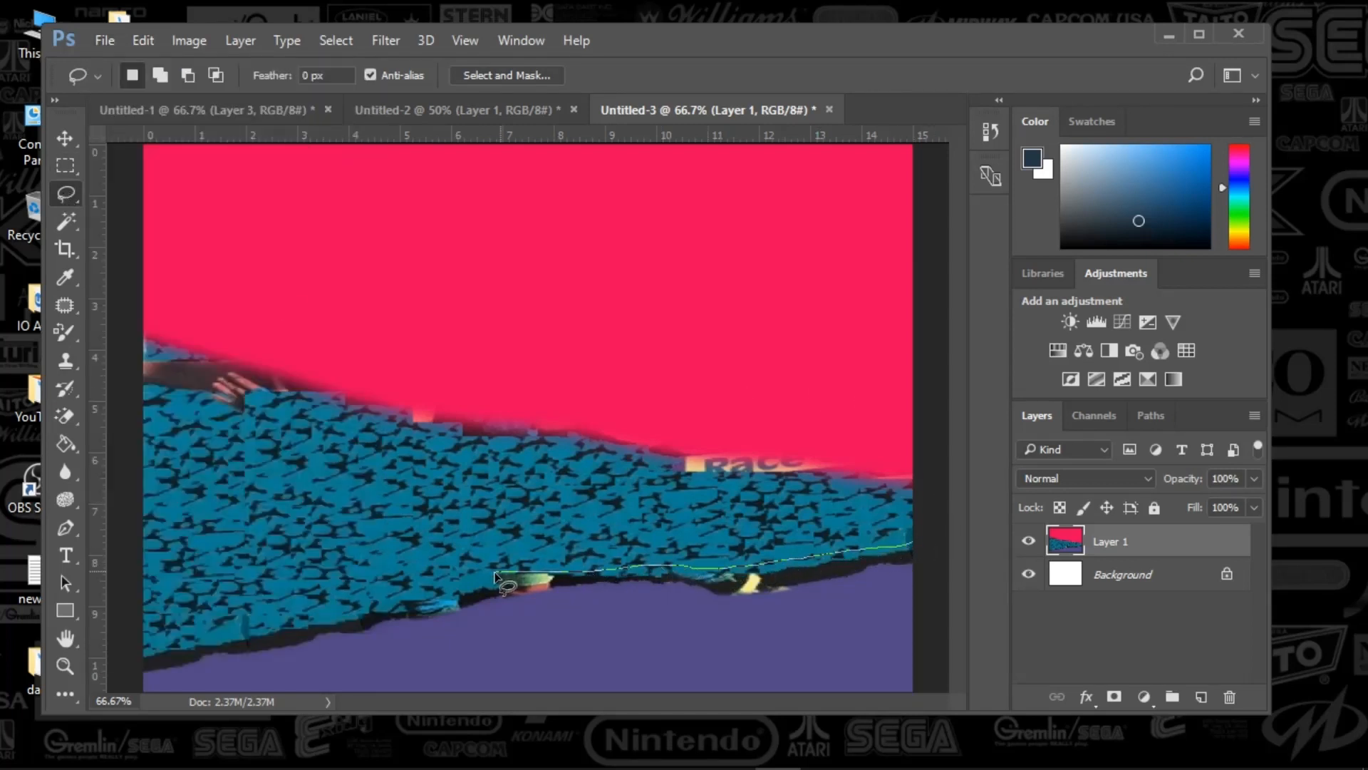
{"action": "left_click_drag", "start_coordinate": [497, 574], "coordinate": [273, 631]}
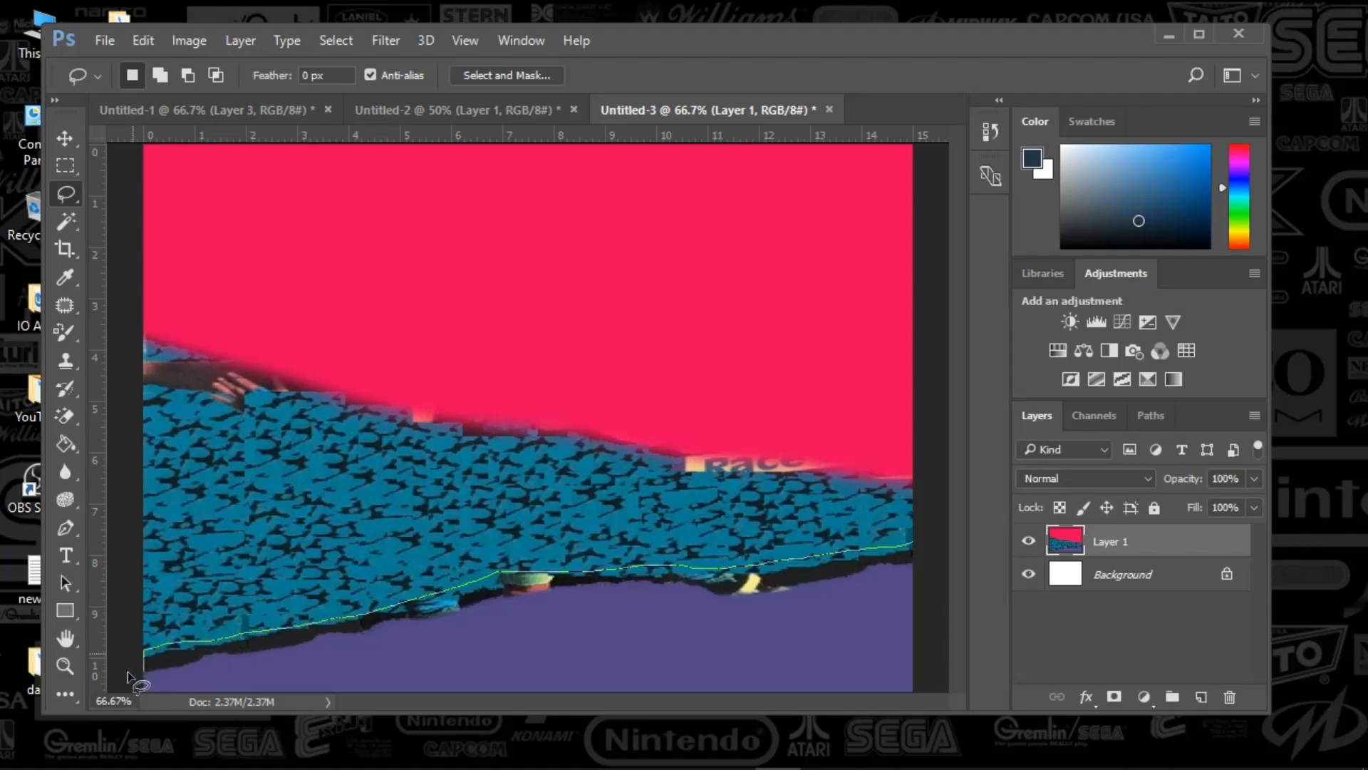
{"action": "left_click_drag", "start_coordinate": [130, 677], "coordinate": [234, 660]}
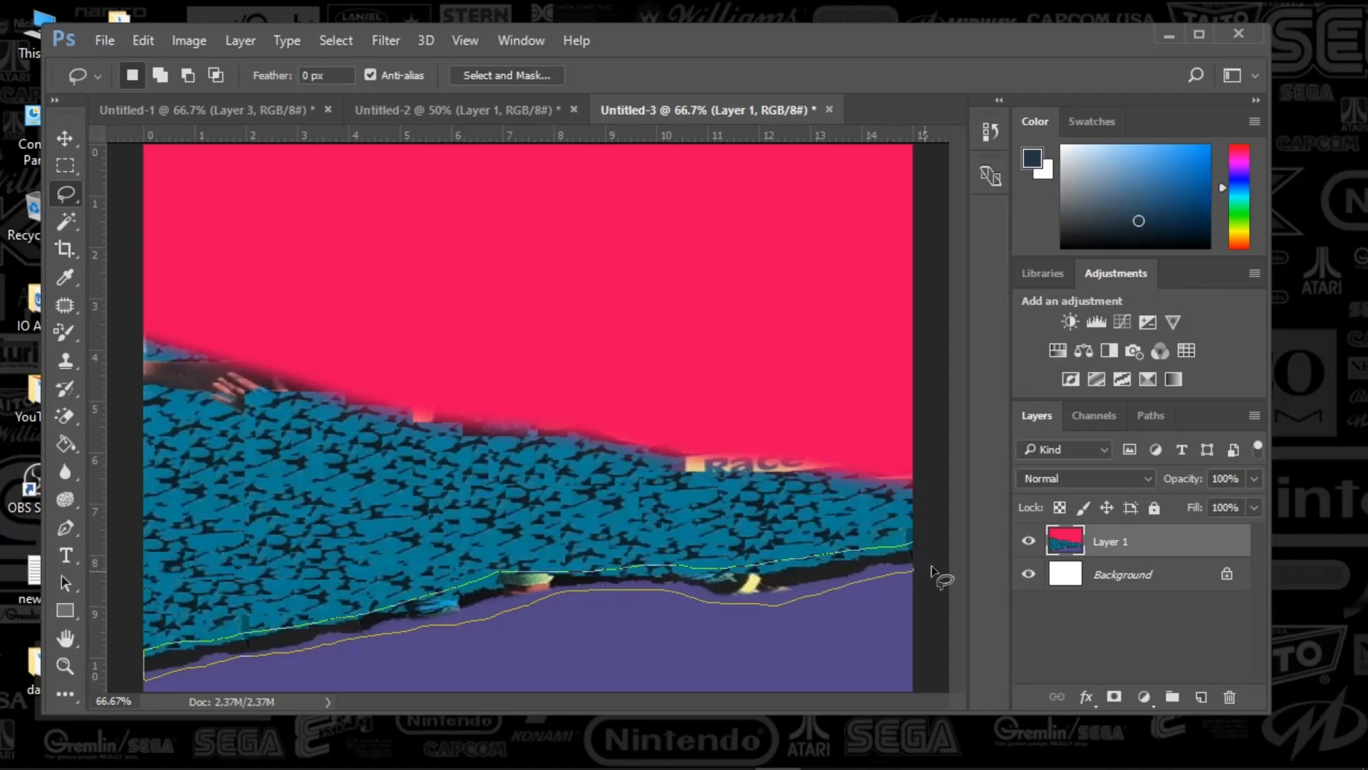
{"action": "left_click_drag", "start_coordinate": [936, 546], "coordinate": [926, 550]}
{"action": "left_click", "coordinate": [142, 40]}
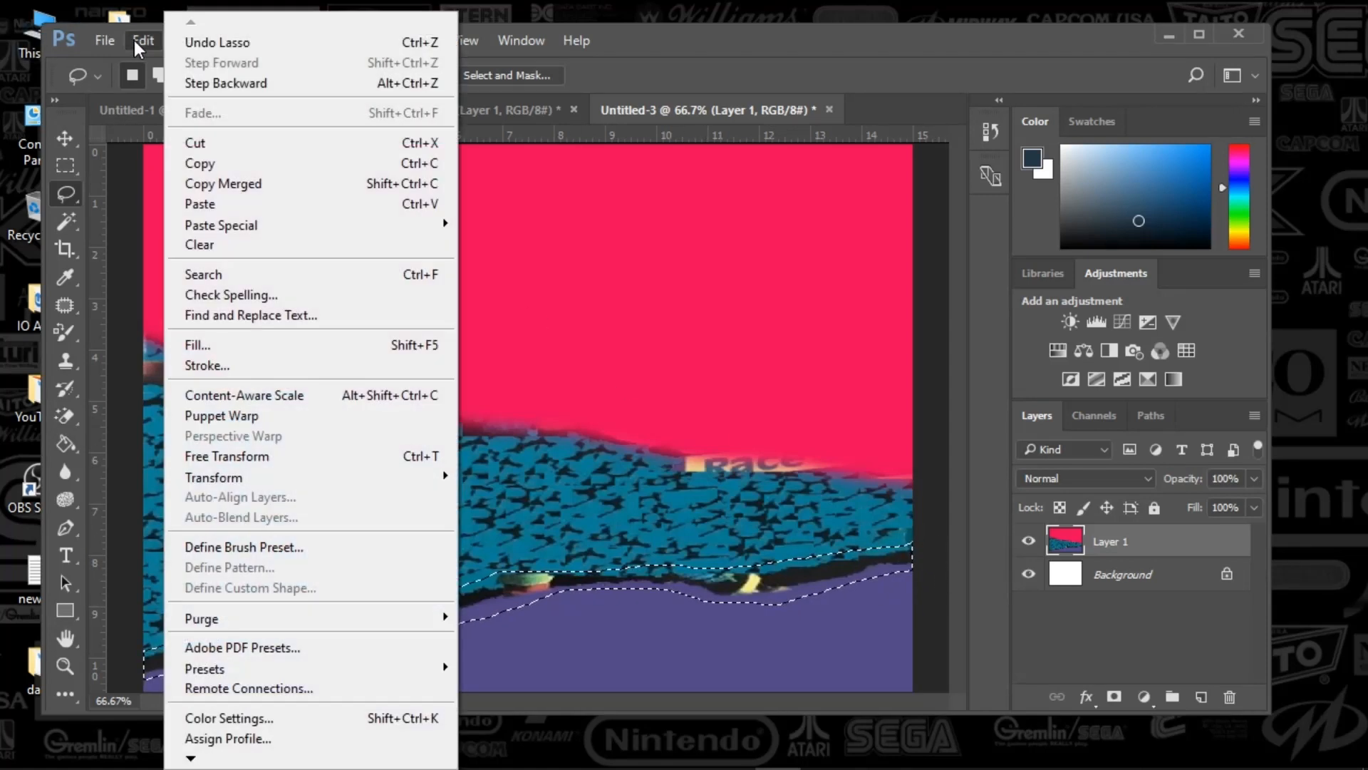
{"action": "left_click", "coordinate": [199, 345]}
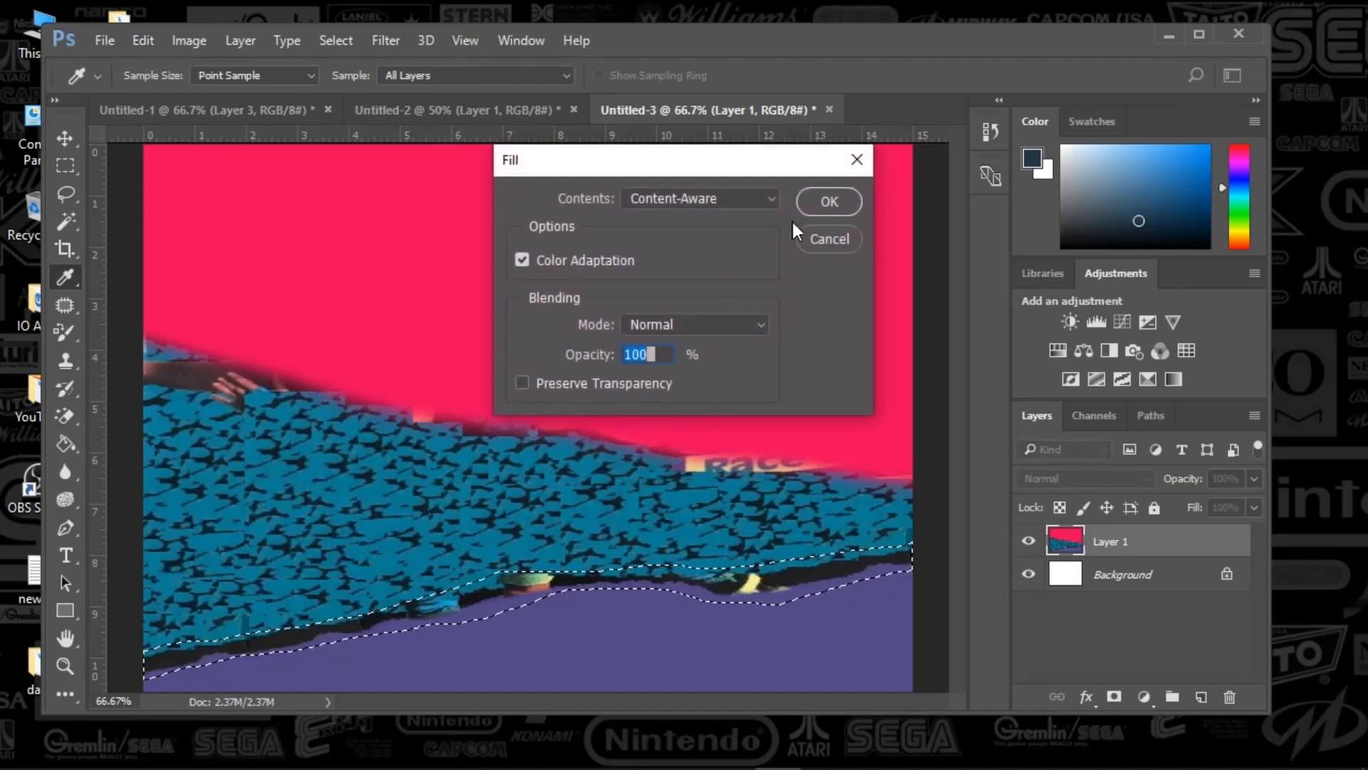
{"action": "left_click", "coordinate": [819, 204]}
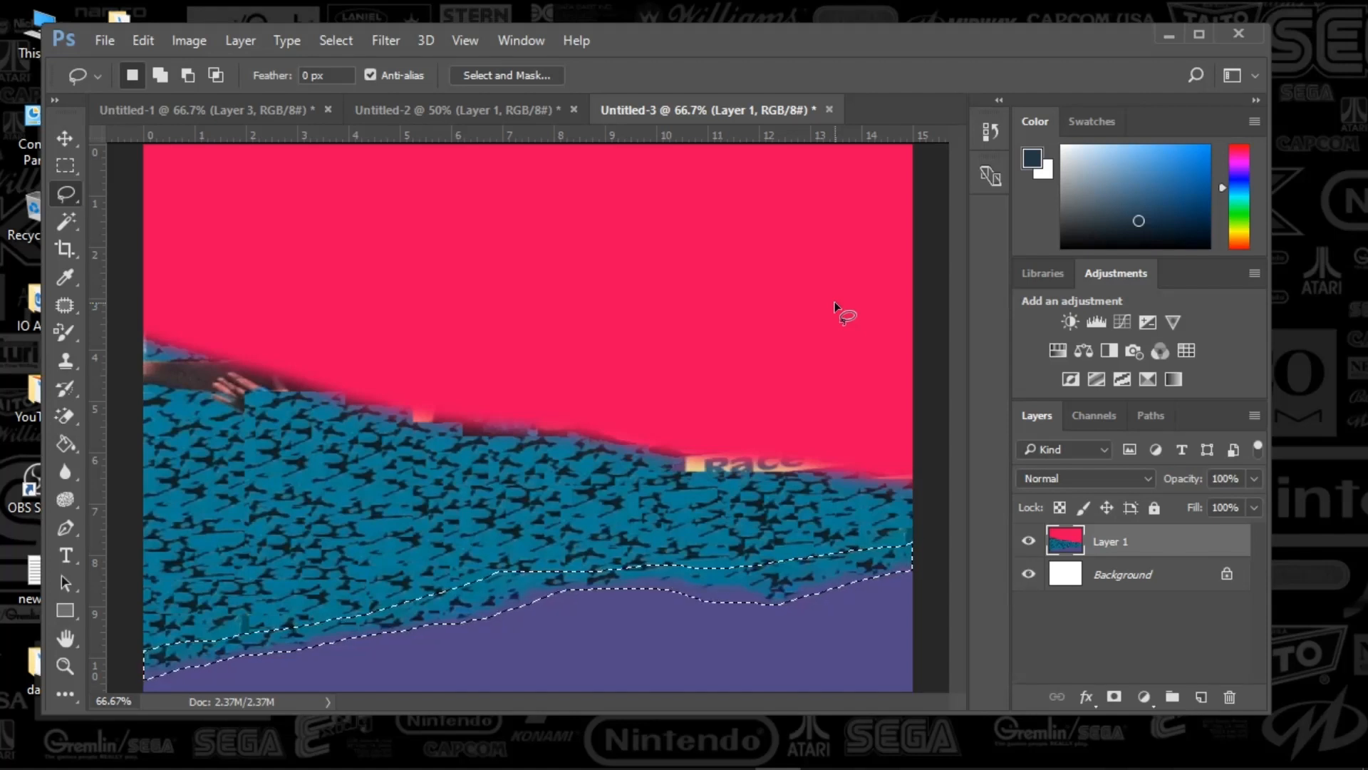
{"action": "key", "text": "ctrl+z"}
{"action": "key", "text": "ctrl+d"}
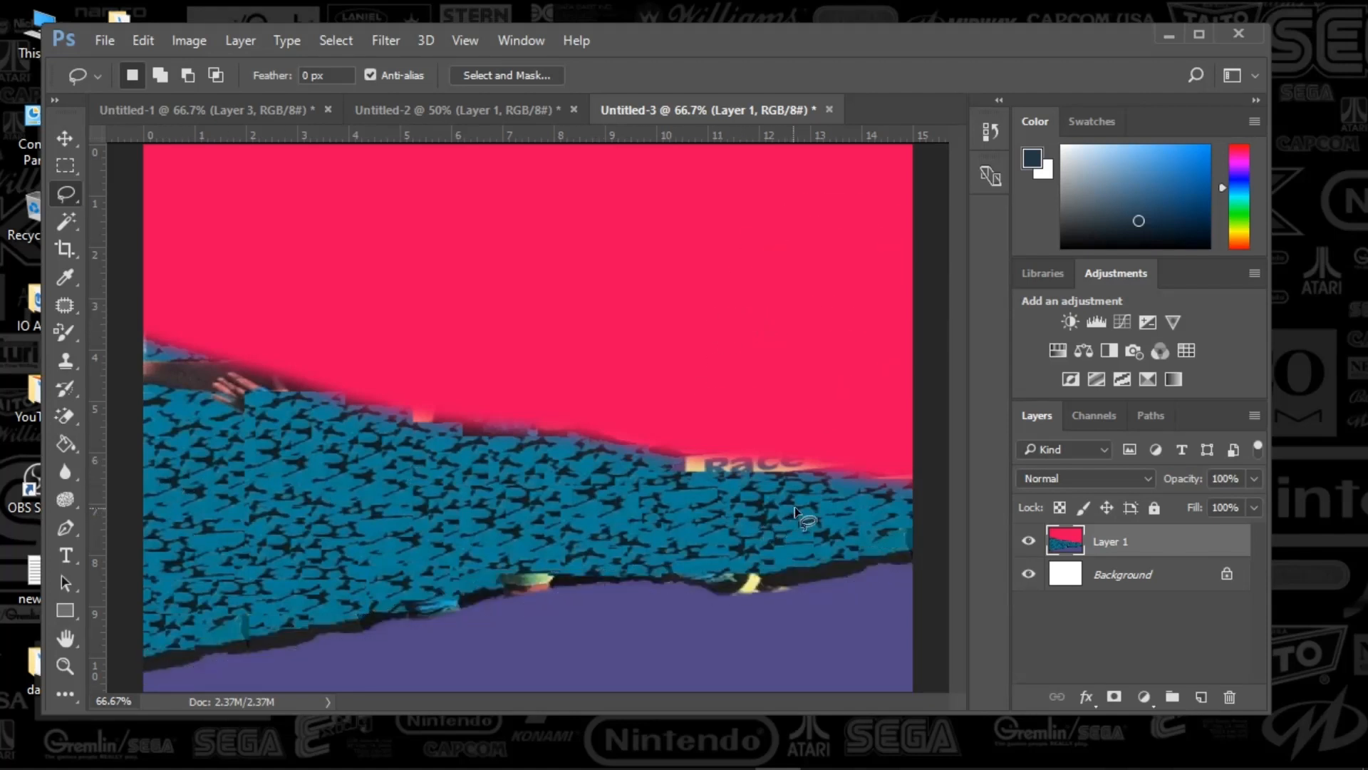
Step: Try a Content-Aware fill on a Lasso selection spanning the full width of the teal pattern
{"action": "mouse_move", "coordinate": [912, 506]}
{"action": "left_mouse_down"}
{"action": "mouse_move", "coordinate": [514, 463]}
{"action": "mouse_move", "coordinate": [290, 418]}
{"action": "left_mouse_up"}
{"action": "mouse_move", "coordinate": [112, 468]}
{"action": "left_mouse_down"}
{"action": "mouse_move", "coordinate": [126, 570]}
{"action": "mouse_move", "coordinate": [181, 601]}
{"action": "mouse_move", "coordinate": [884, 540]}
{"action": "mouse_move", "coordinate": [915, 533]}
{"action": "mouse_move", "coordinate": [912, 506]}
{"action": "left_mouse_up"}
{"action": "left_click", "coordinate": [143, 40]}
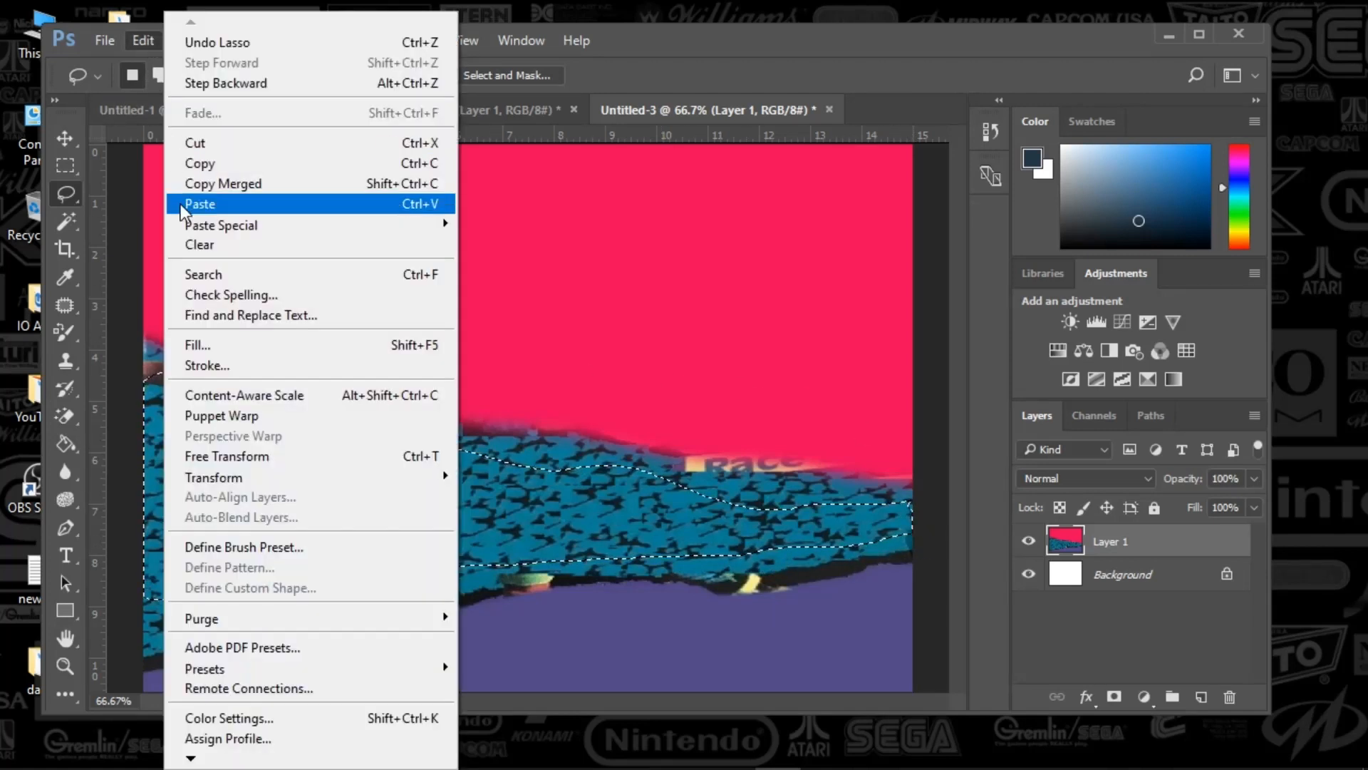
{"action": "left_click", "coordinate": [202, 338]}
{"action": "left_click", "coordinate": [829, 202]}
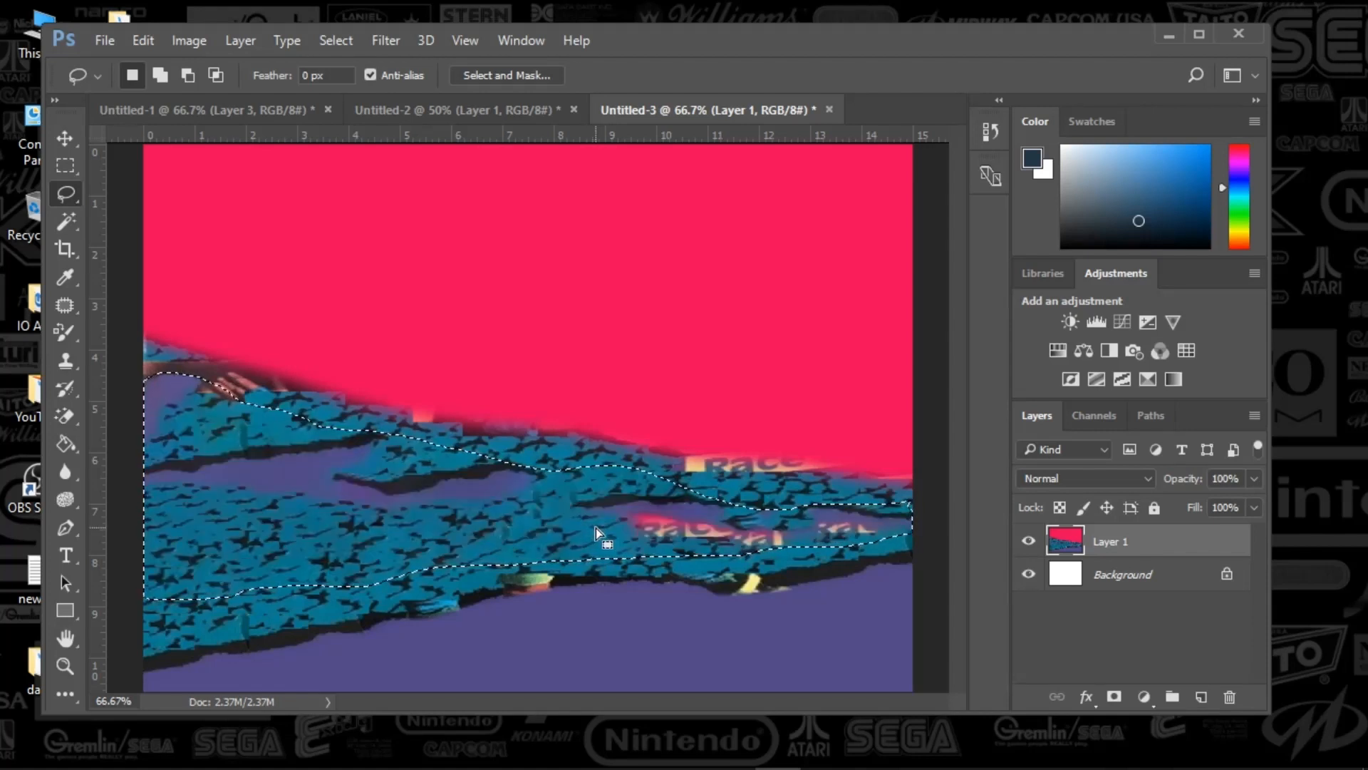
{"action": "key", "text": "ctrl+z"}
{"action": "key", "text": "ctrl+d"}
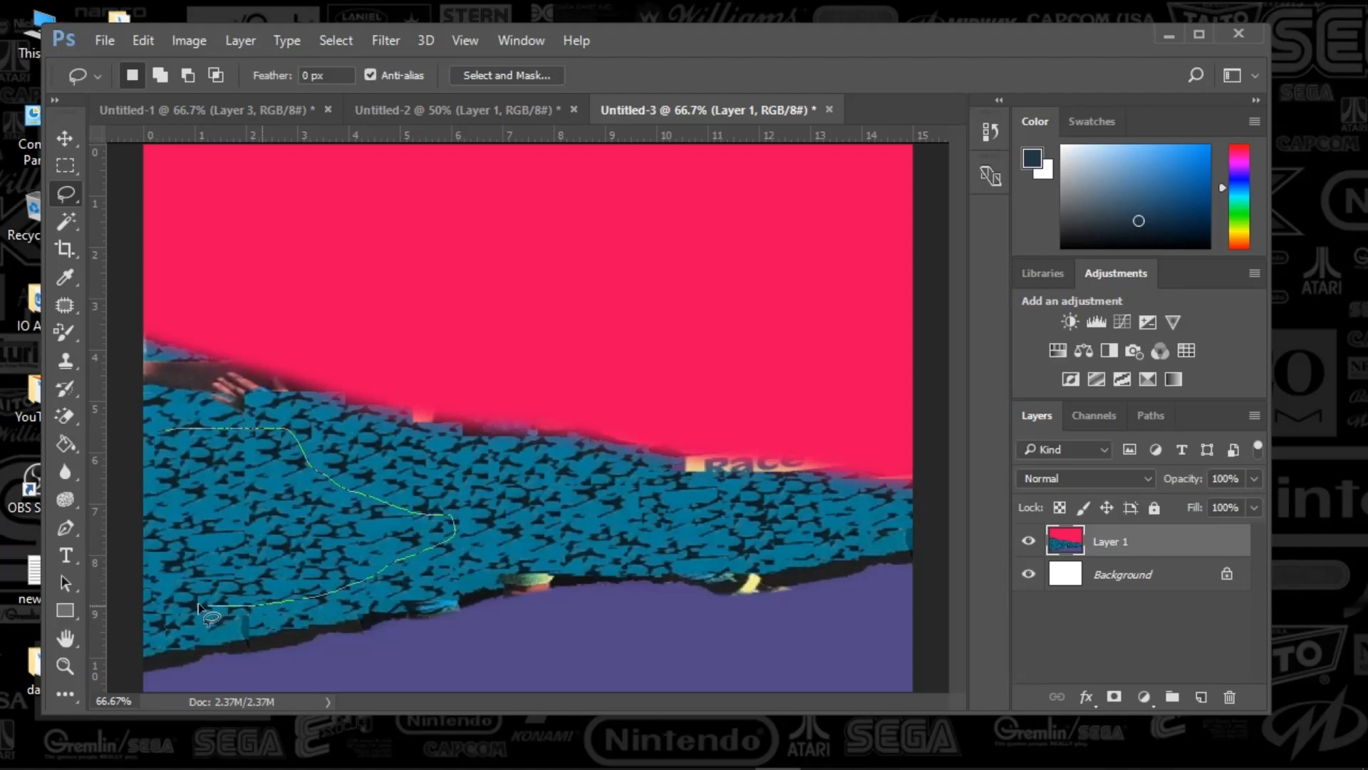
Step: Lasso the leftmost part of the teal pattern, replace it with a Content-Aware fill at 100% opacity and deselect
{"action": "mouse_move", "coordinate": [198, 603]}
{"action": "left_mouse_down"}
{"action": "mouse_move", "coordinate": [123, 532]}
{"action": "mouse_move", "coordinate": [128, 445]}
{"action": "mouse_move", "coordinate": [163, 428]}
{"action": "left_mouse_up"}
{"action": "left_click", "coordinate": [143, 40]}
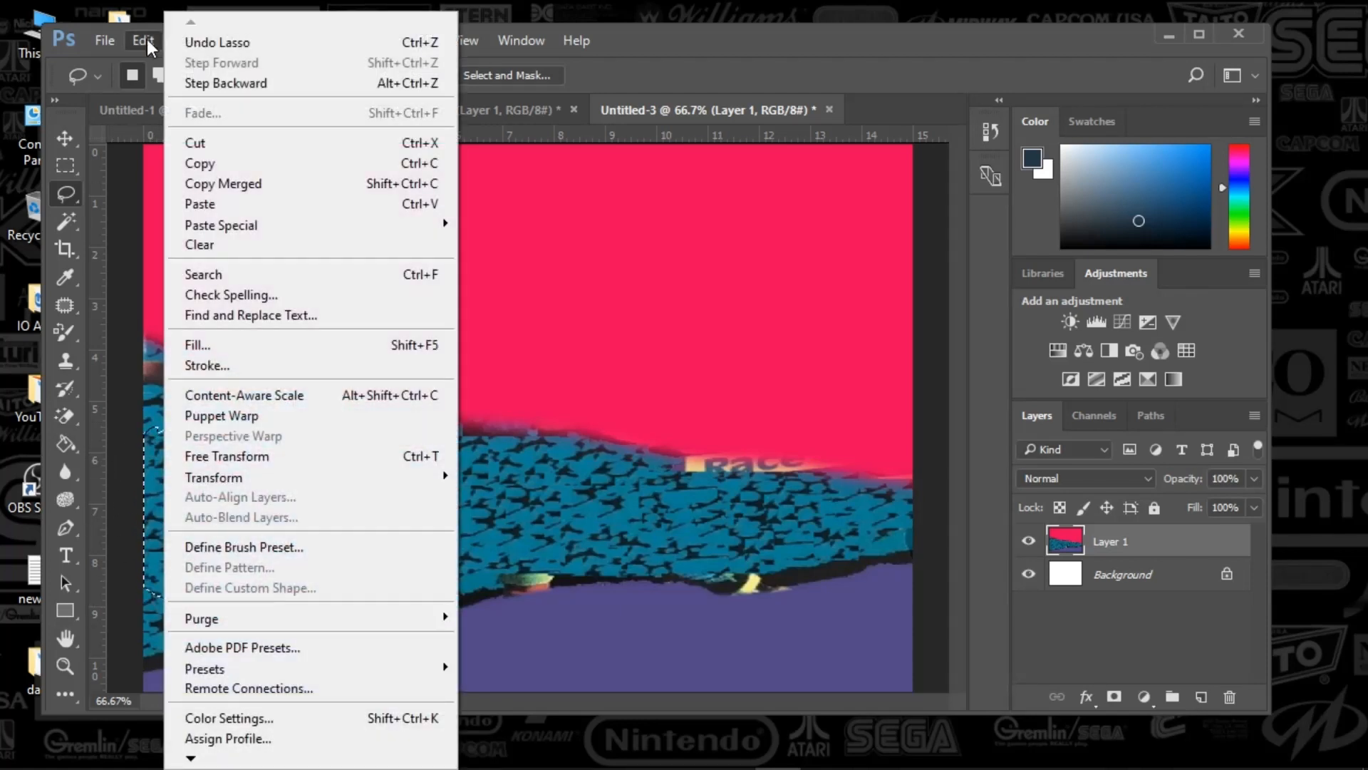
{"action": "left_click", "coordinate": [227, 345]}
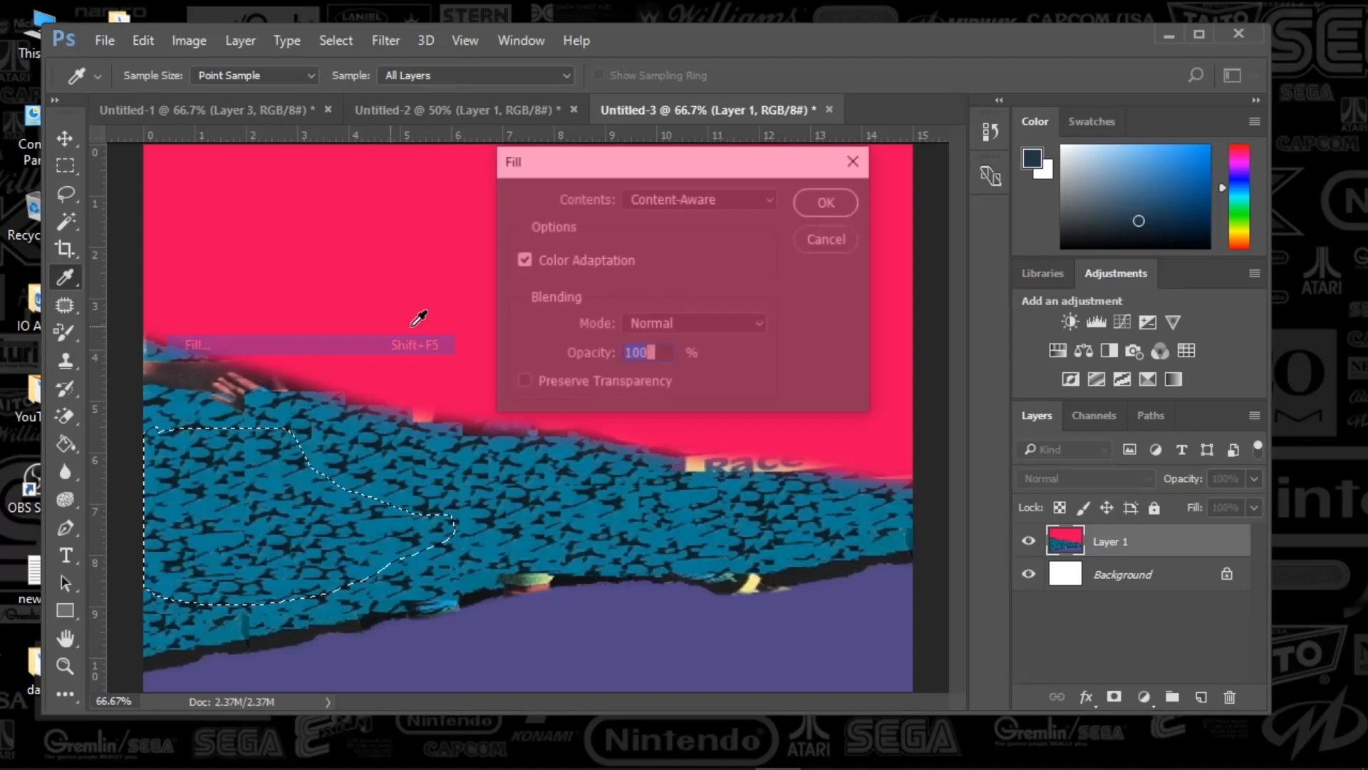
{"action": "left_click", "coordinate": [841, 199]}
{"action": "key", "text": "ctrl+d"}
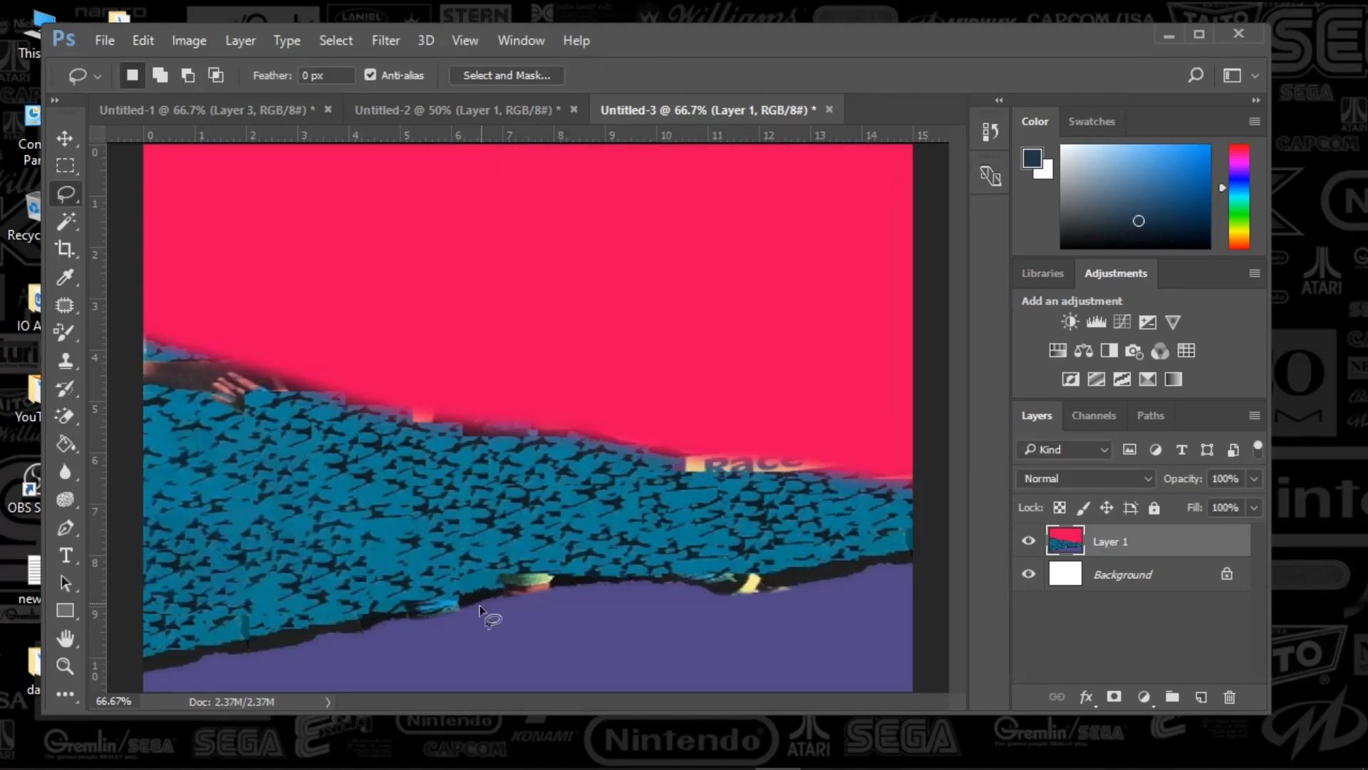
Step: Lasso a rounded area in the left-centre of the teal pattern, apply a Content-Aware fill at 100% opacity and deselect
{"action": "mouse_move", "coordinate": [535, 478]}
{"action": "left_mouse_down"}
{"action": "mouse_move", "coordinate": [391, 458]}
{"action": "mouse_move", "coordinate": [291, 500]}
{"action": "mouse_move", "coordinate": [277, 555]}
{"action": "mouse_move", "coordinate": [490, 570]}
{"action": "left_mouse_up"}
{"action": "left_click_drag", "start_coordinate": [570, 493], "coordinate": [578, 502]}
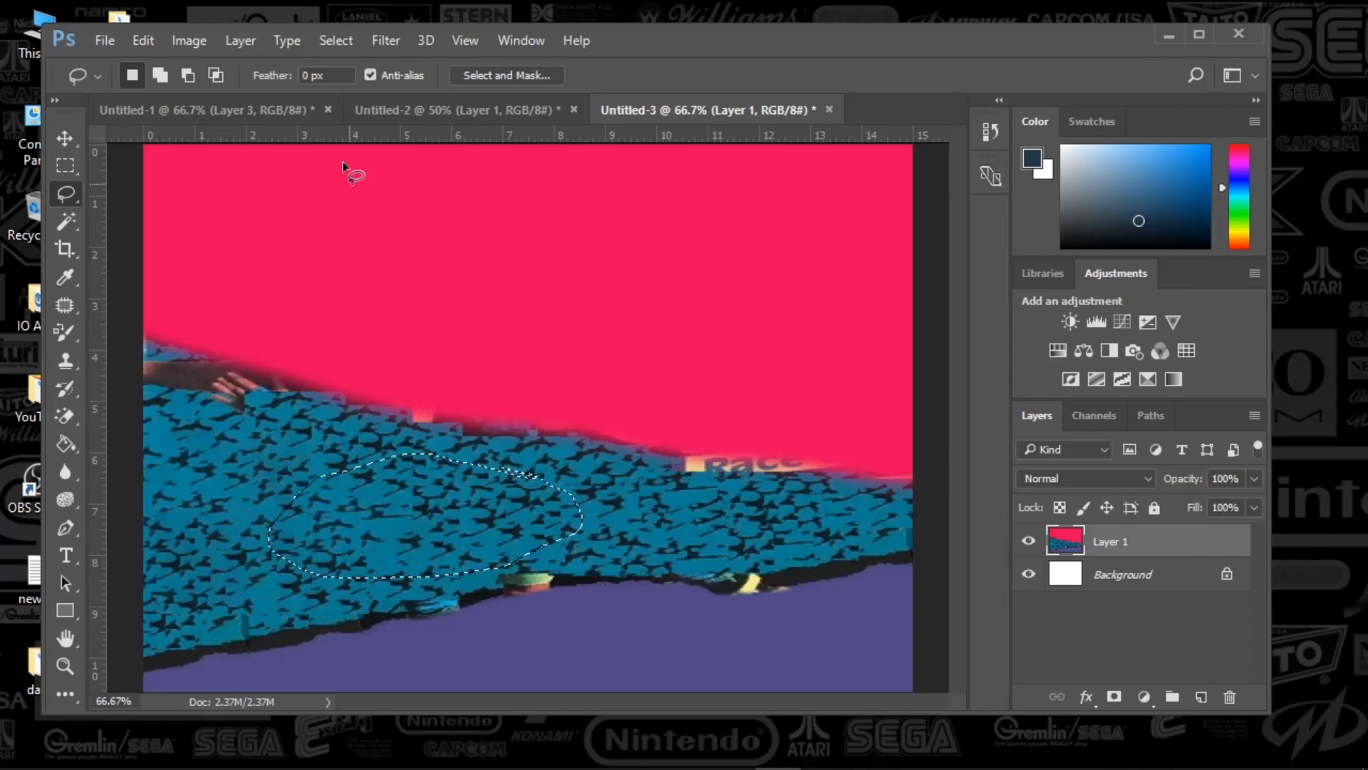
{"action": "left_click", "coordinate": [143, 40]}
{"action": "left_click", "coordinate": [195, 344]}
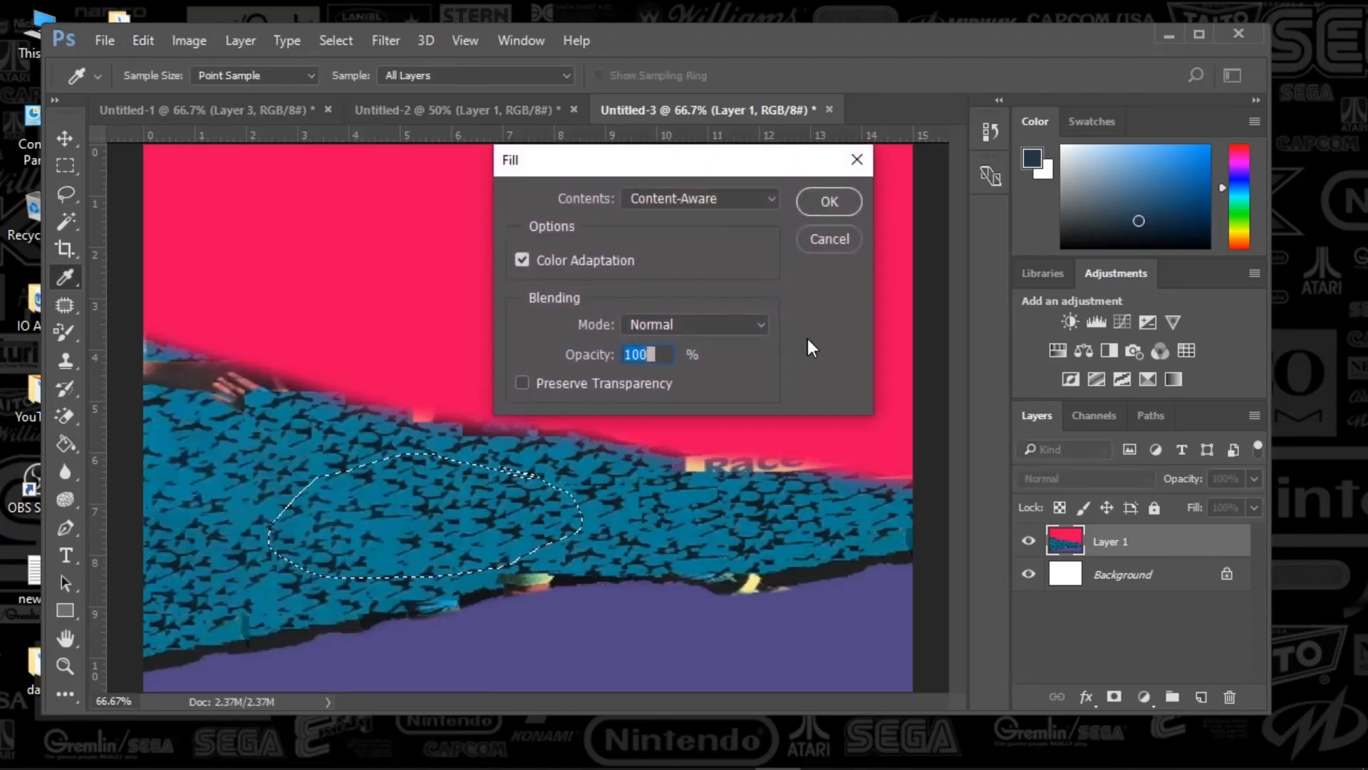
{"action": "left_click", "coordinate": [813, 196]}
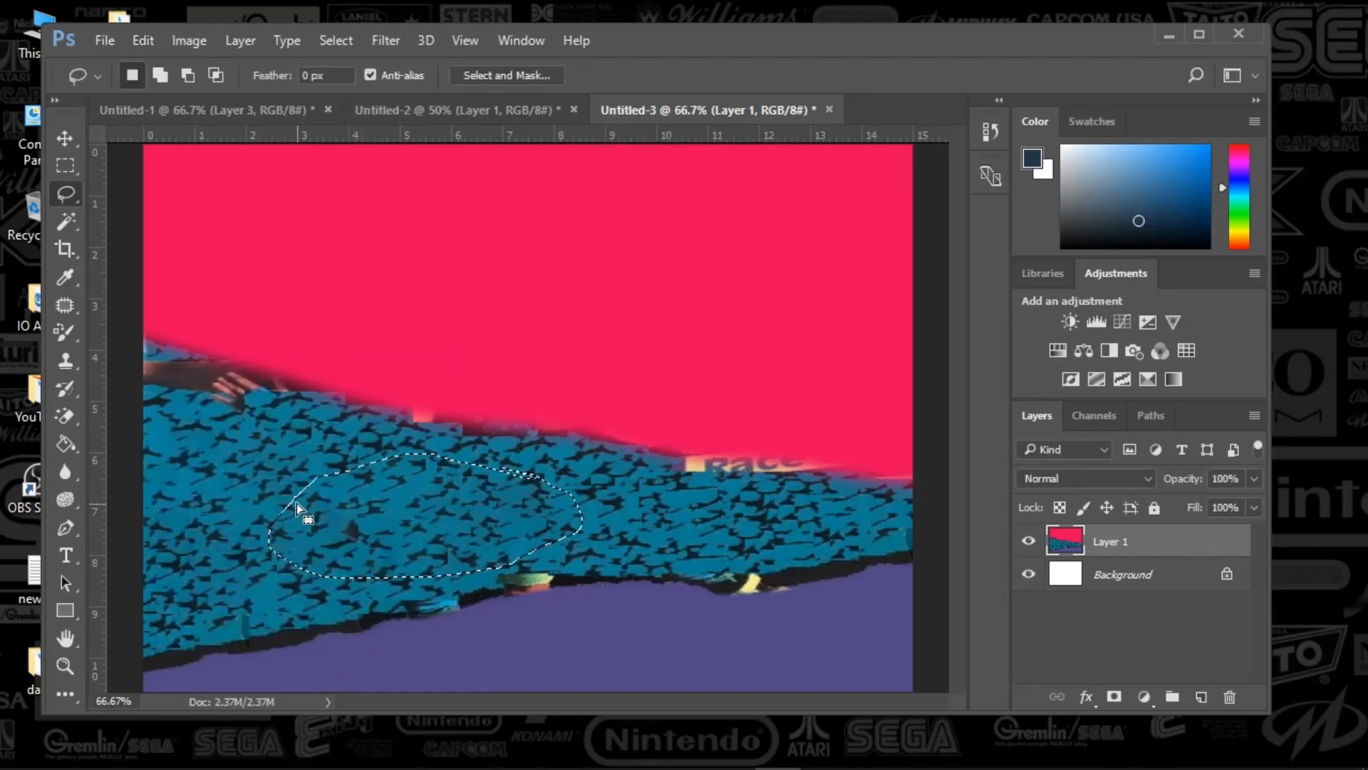
{"action": "key", "text": "ctrl+d"}
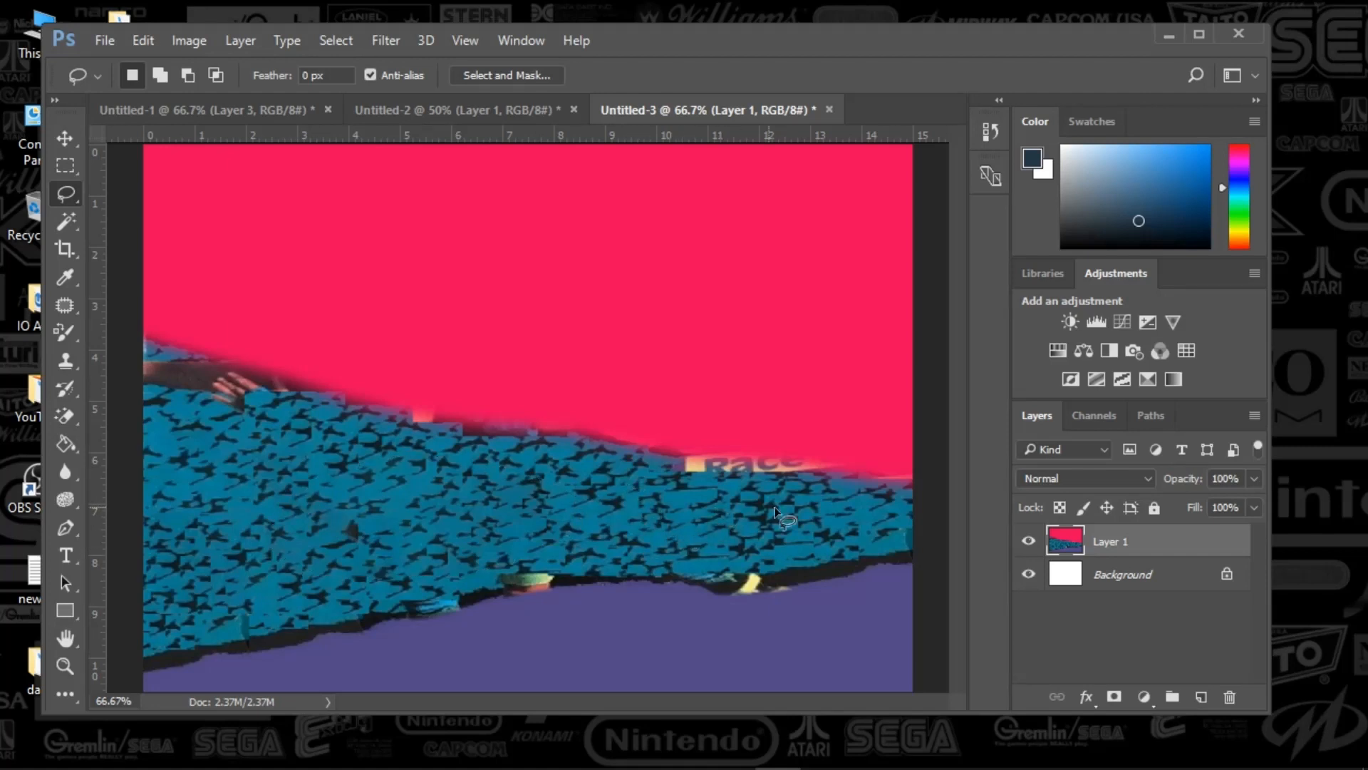
Step: Lasso an elongated area across the right-centre of the teal pattern, apply a Content-Aware fill at 100% opacity and deselect
{"action": "mouse_move", "coordinate": [865, 504]}
{"action": "left_mouse_down"}
{"action": "mouse_move", "coordinate": [574, 478]}
{"action": "mouse_move", "coordinate": [448, 497]}
{"action": "mouse_move", "coordinate": [465, 525]}
{"action": "mouse_move", "coordinate": [607, 545]}
{"action": "mouse_move", "coordinate": [821, 535]}
{"action": "mouse_move", "coordinate": [863, 505]}
{"action": "left_mouse_up"}
{"action": "left_click", "coordinate": [153, 40]}
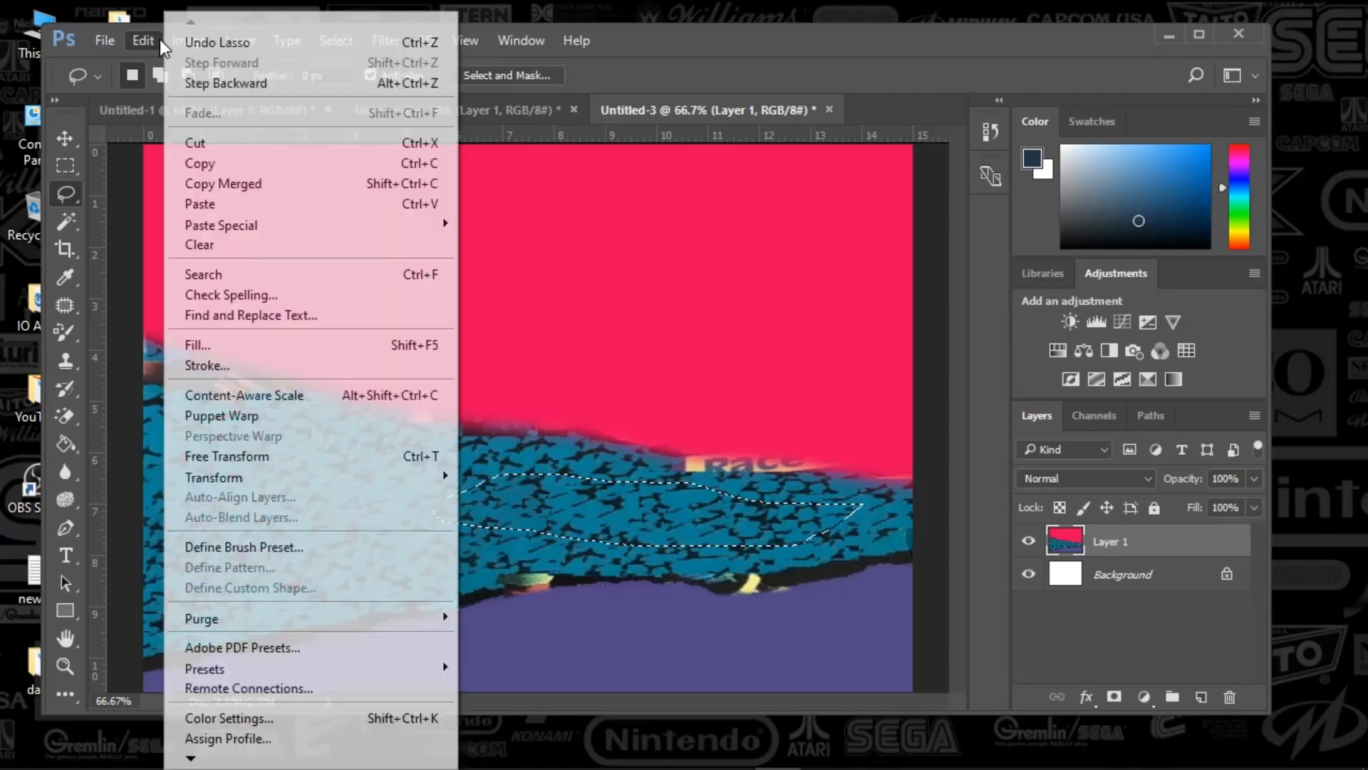
{"action": "left_click", "coordinate": [208, 344]}
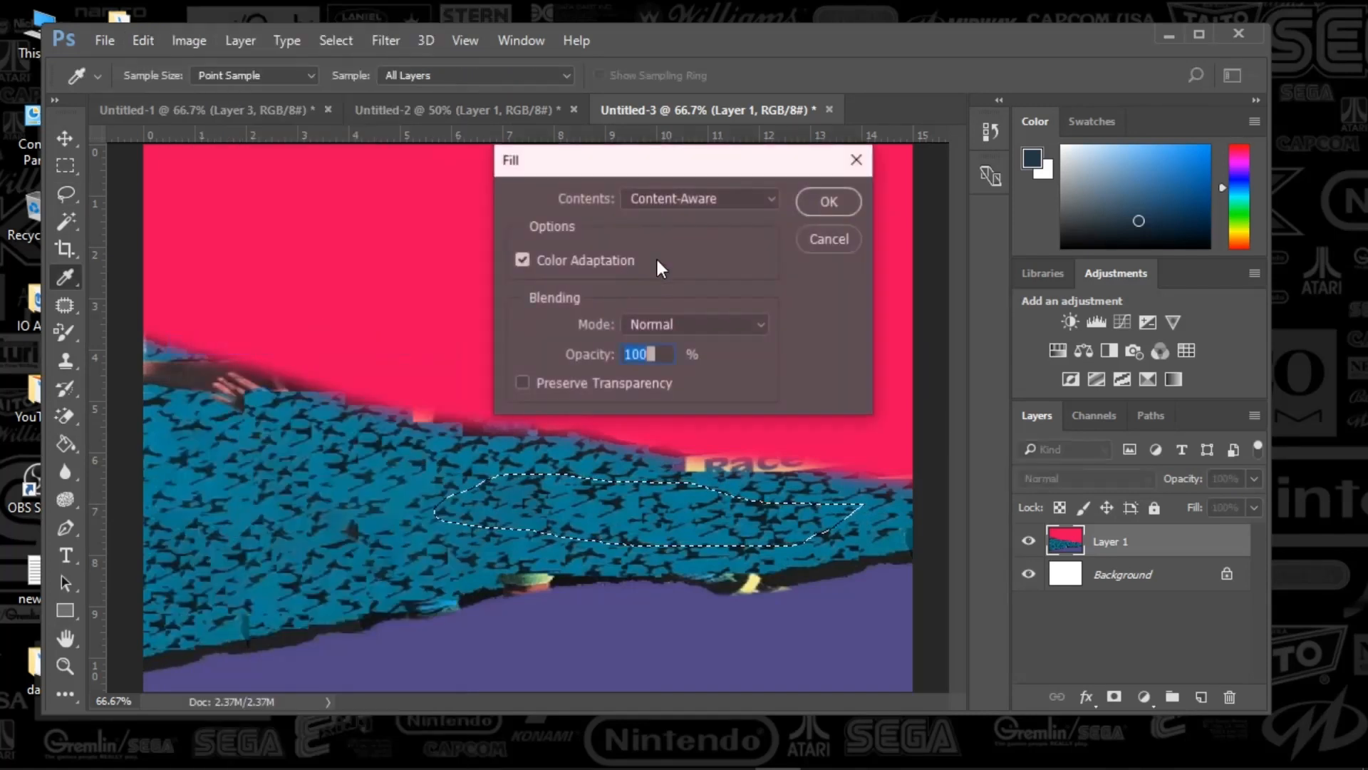
{"action": "left_click", "coordinate": [821, 201]}
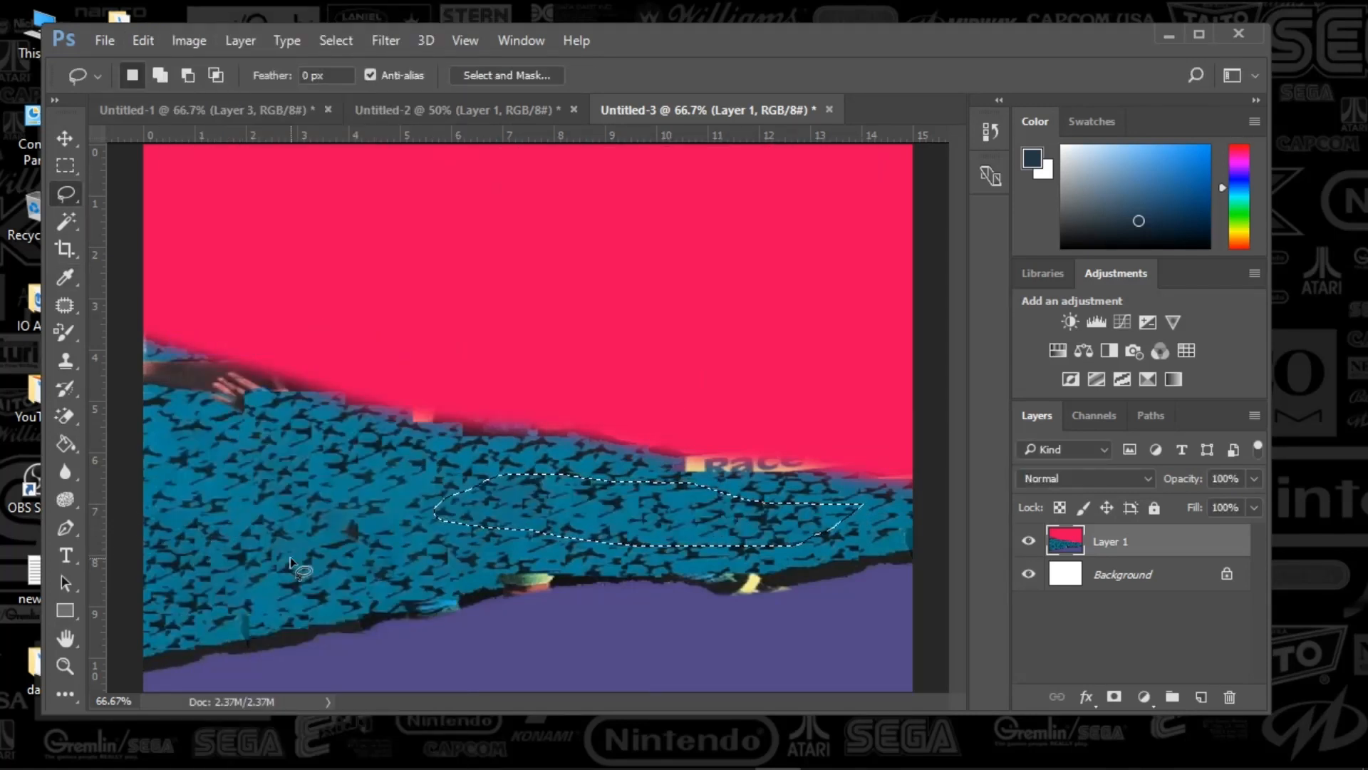
{"action": "key", "text": "ctrl+d"}
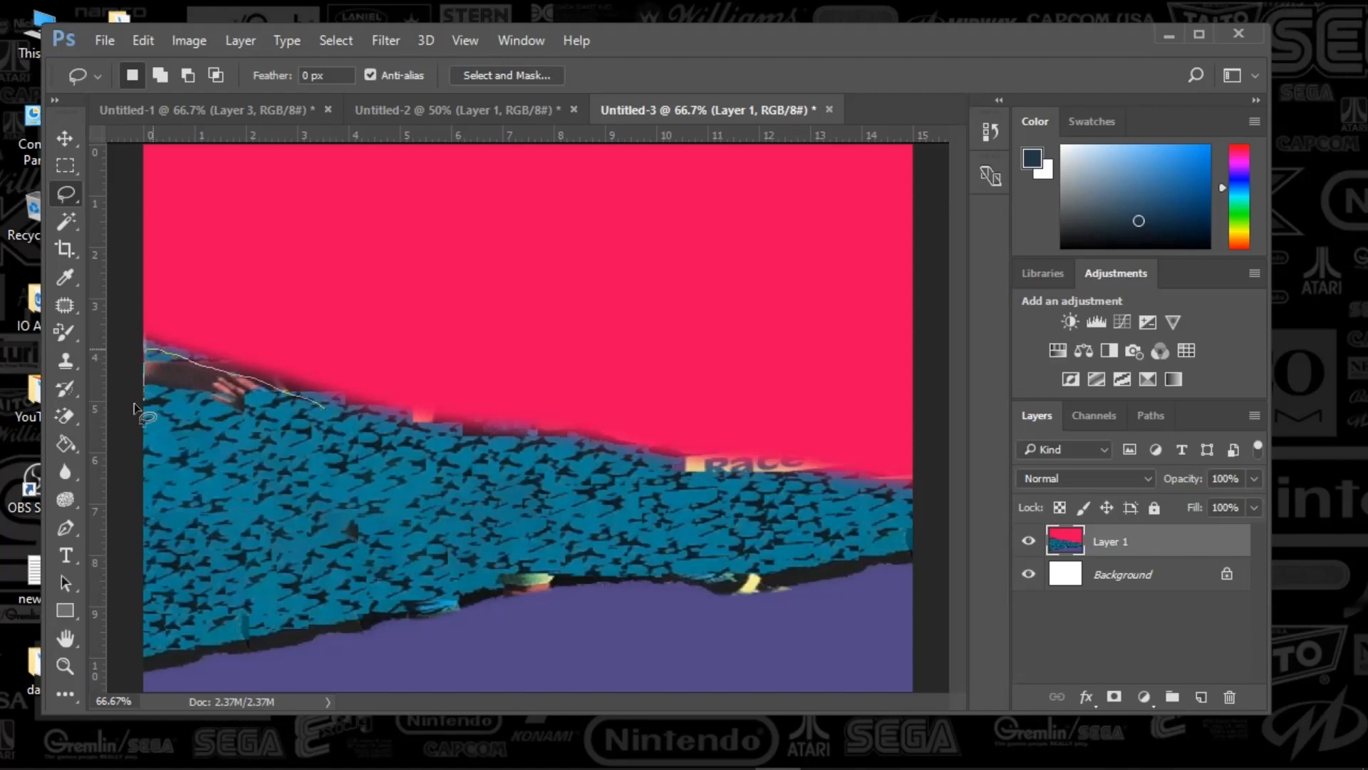
Step: Lasso the leftover arm and hand at the teal pattern's upper-left corner, replace them with a Content-Aware fill and deselect
{"action": "mouse_move", "coordinate": [135, 409]}
{"action": "left_mouse_down"}
{"action": "mouse_move", "coordinate": [223, 450]}
{"action": "mouse_move", "coordinate": [317, 408]}
{"action": "left_mouse_up"}
{"action": "left_click", "coordinate": [142, 40]}
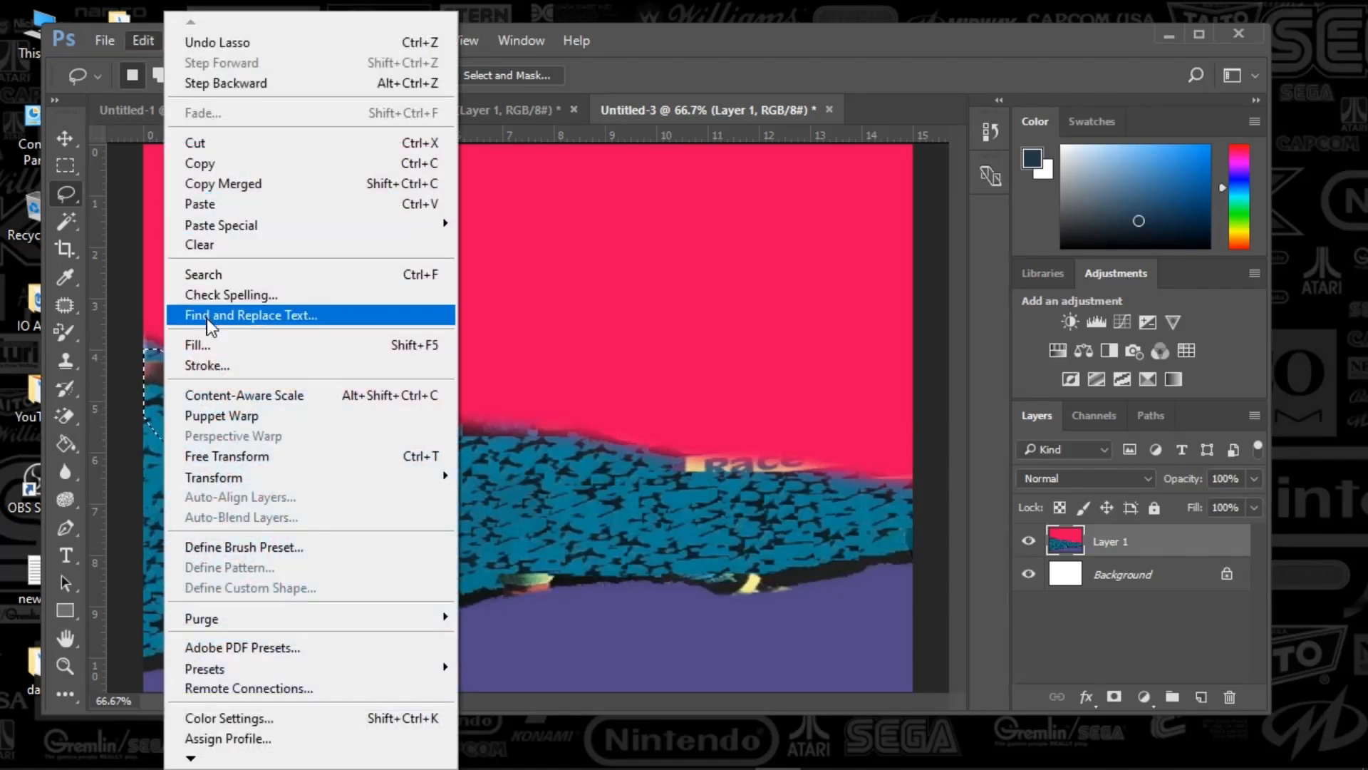
{"action": "left_click", "coordinate": [197, 345]}
{"action": "left_click", "coordinate": [817, 201]}
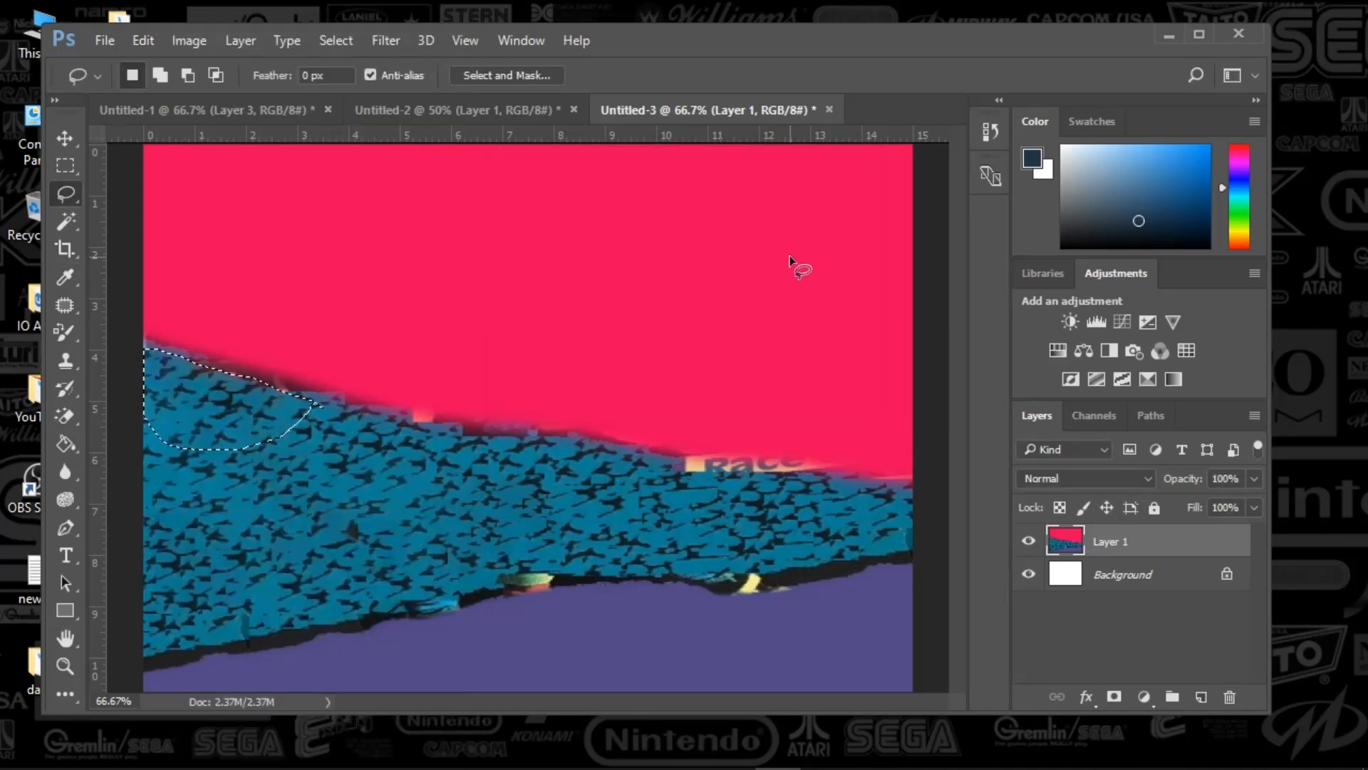
{"action": "left_click", "coordinate": [418, 480]}
Step: Lasso a rounded patch just below the teal pattern's upper-left edge, apply a Content-Aware fill at 100% opacity and deselect
{"action": "mouse_move", "coordinate": [366, 427]}
{"action": "left_mouse_down"}
{"action": "mouse_move", "coordinate": [259, 414]}
{"action": "mouse_move", "coordinate": [229, 492]}
{"action": "mouse_move", "coordinate": [344, 501]}
{"action": "mouse_move", "coordinate": [362, 425]}
{"action": "left_mouse_up"}
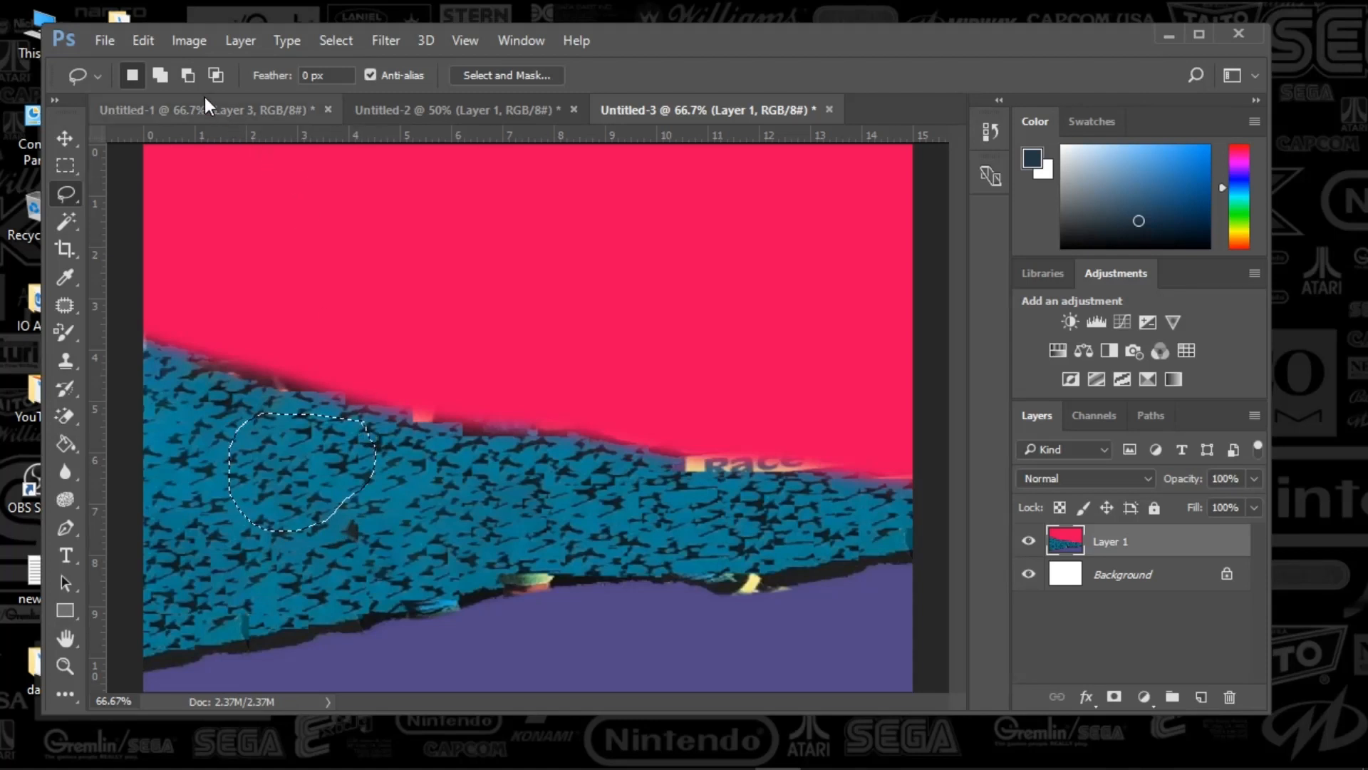
{"action": "left_click", "coordinate": [152, 38]}
{"action": "left_click", "coordinate": [259, 348]}
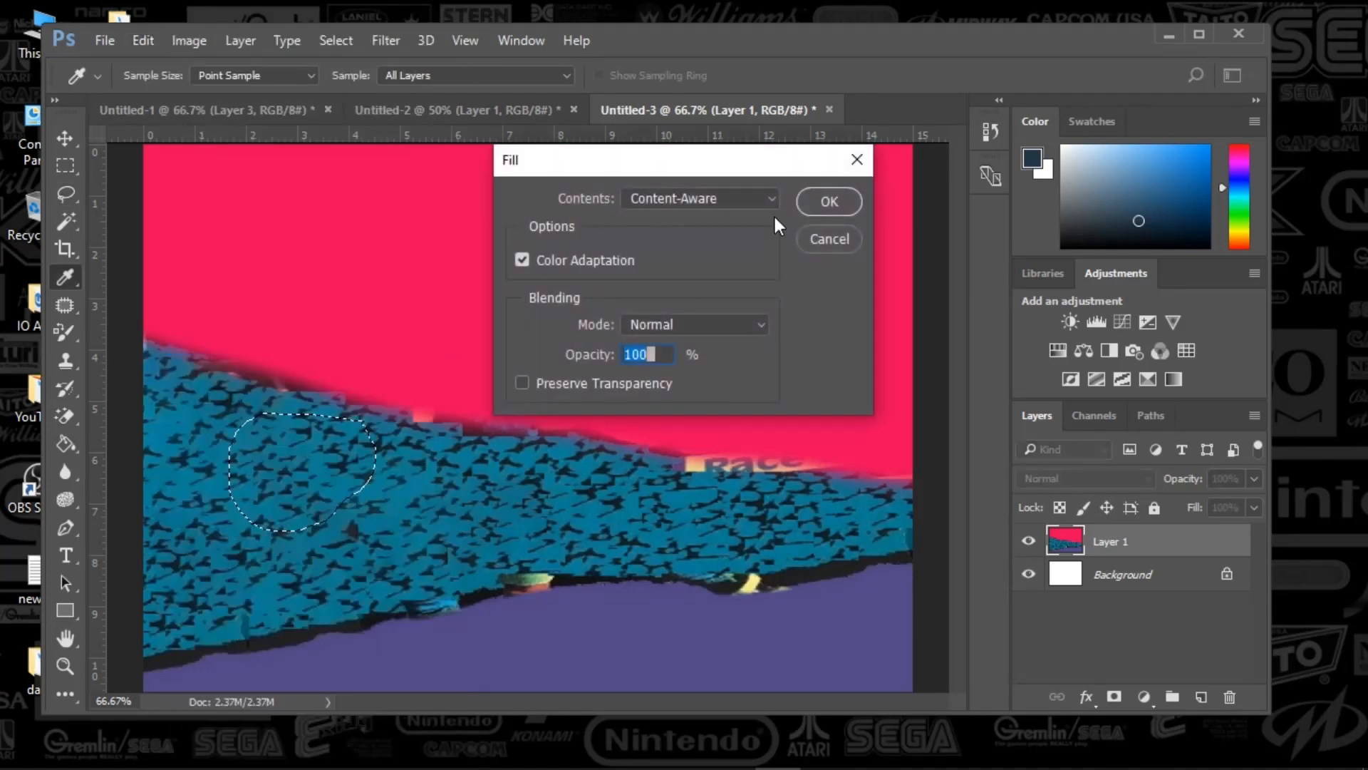
{"action": "left_click", "coordinate": [828, 203]}
{"action": "key", "text": "ctrl+d"}
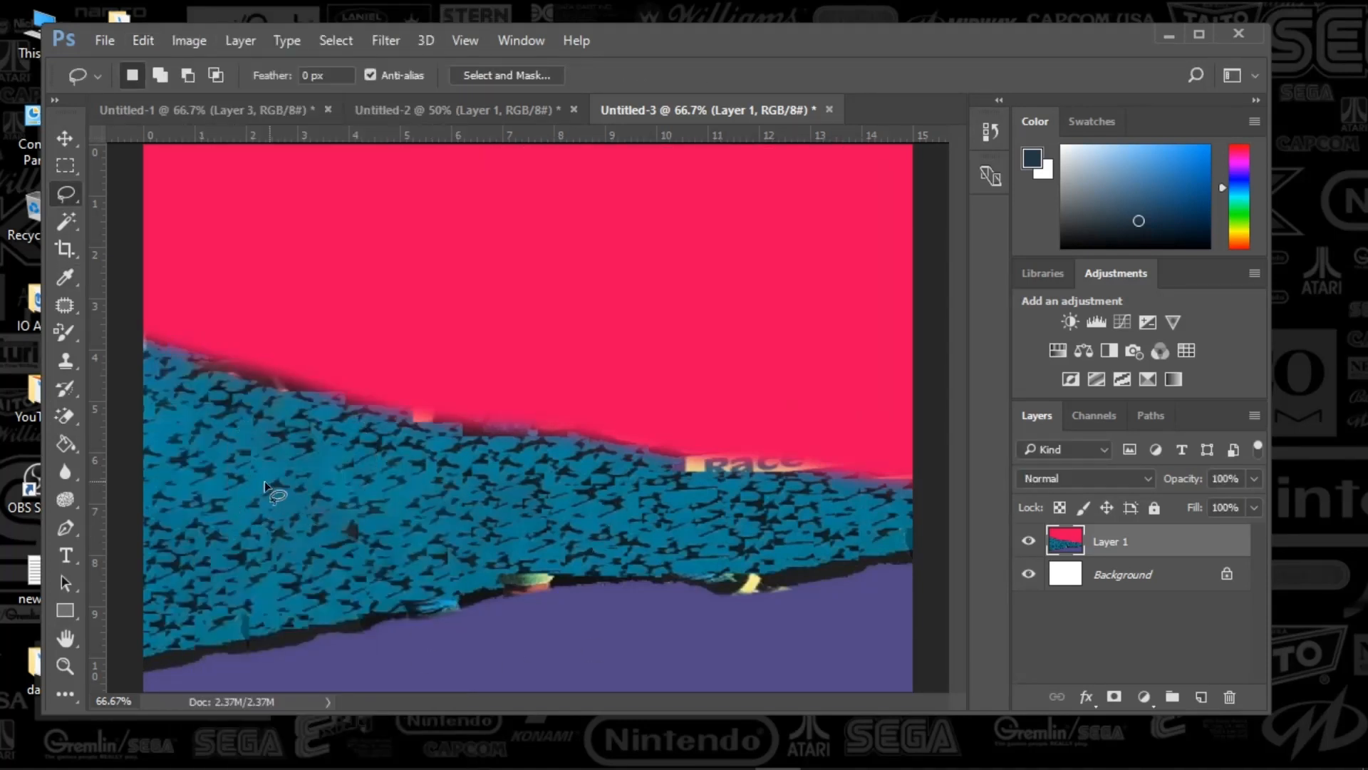
Step: Lasso a roughly triangular area in the left part of the teal pattern, apply a Content-Aware fill and deselect
{"action": "mouse_move", "coordinate": [206, 427]}
{"action": "left_mouse_down"}
{"action": "mouse_move", "coordinate": [384, 492]}
{"action": "mouse_move", "coordinate": [225, 562]}
{"action": "mouse_move", "coordinate": [210, 419]}
{"action": "left_mouse_up"}
{"action": "left_click", "coordinate": [145, 41]}
{"action": "left_click", "coordinate": [242, 348]}
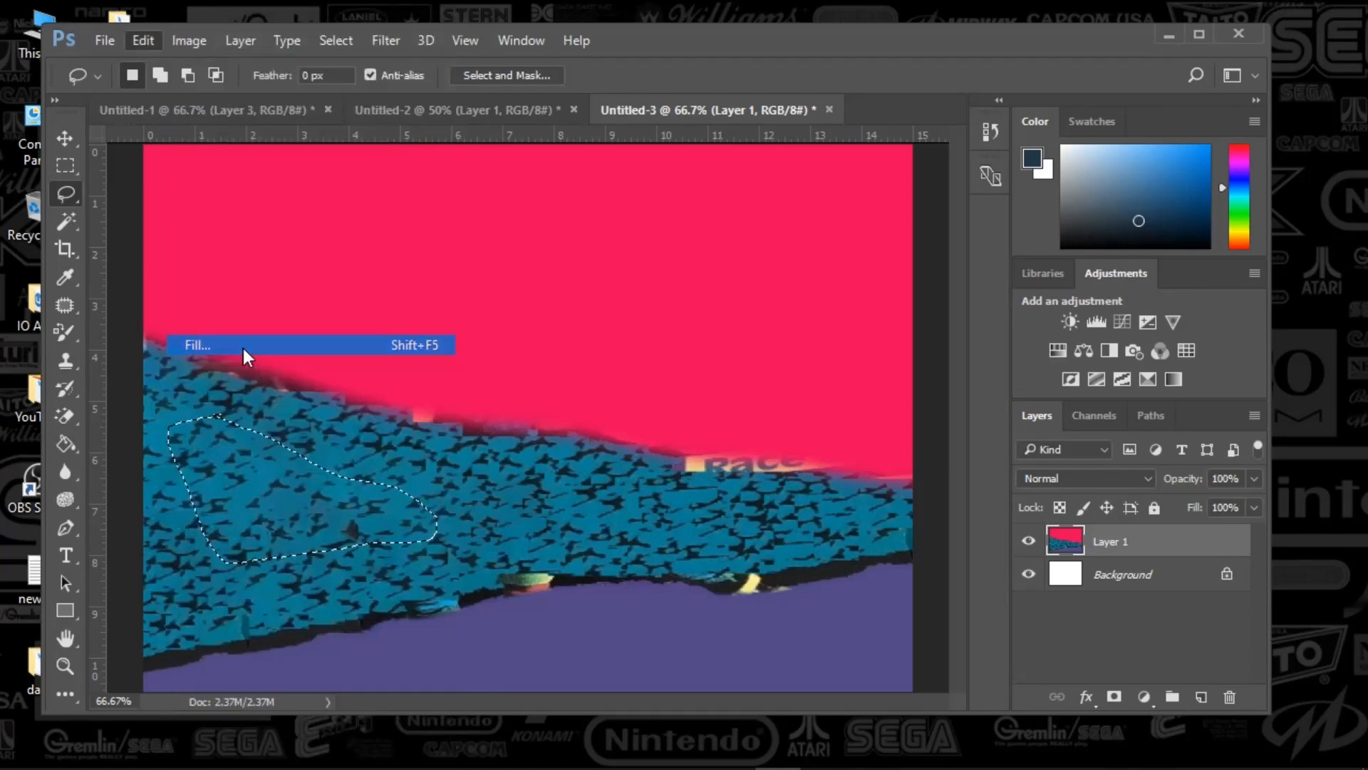
{"action": "left_click", "coordinate": [814, 209]}
{"action": "key", "text": "l"}
{"action": "key", "text": "ctrl+d"}
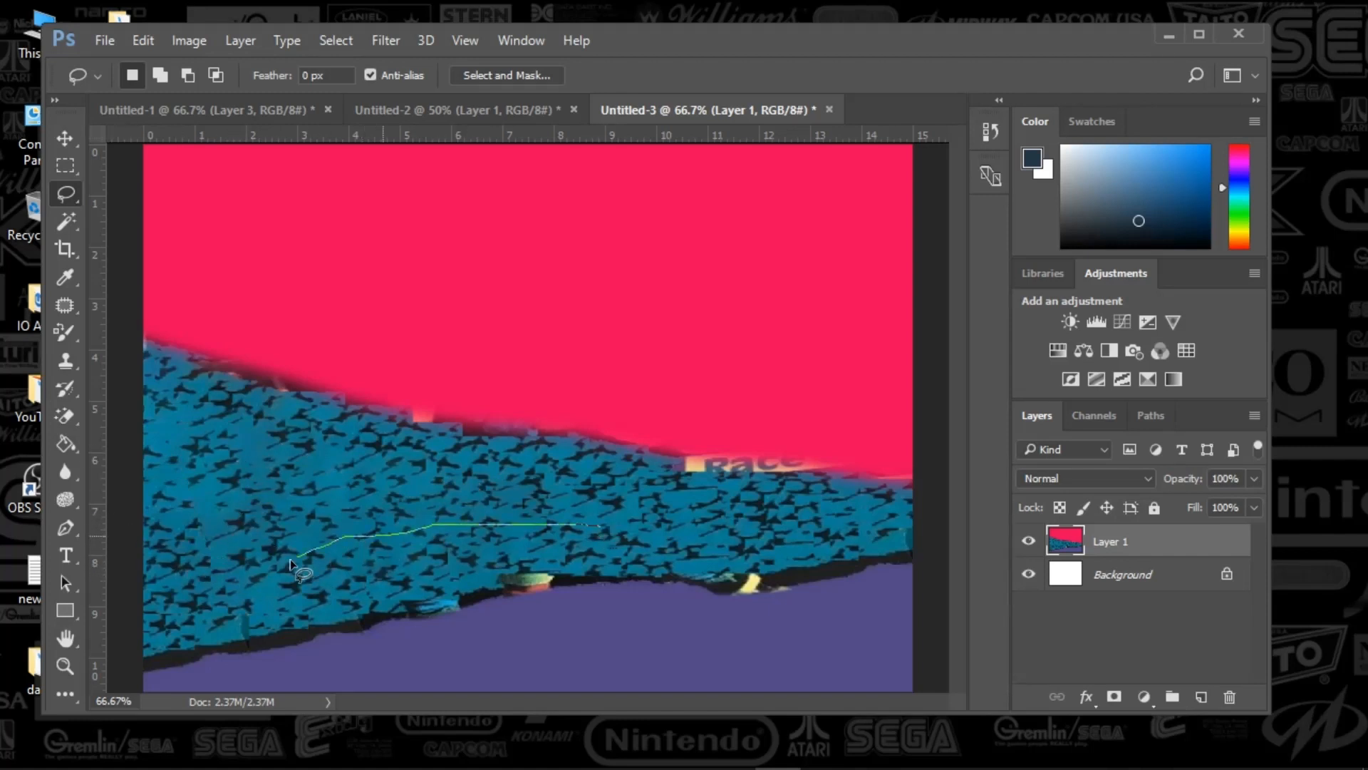
Step: Lasso the lower teal pattern along the torn edge from near the left to the centre, apply a Content-Aware fill and deselect
{"action": "mouse_move", "coordinate": [218, 627]}
{"action": "left_mouse_down"}
{"action": "mouse_move", "coordinate": [300, 632]}
{"action": "mouse_move", "coordinate": [414, 608]}
{"action": "left_mouse_up"}
{"action": "left_click_drag", "start_coordinate": [590, 557], "coordinate": [596, 523]}
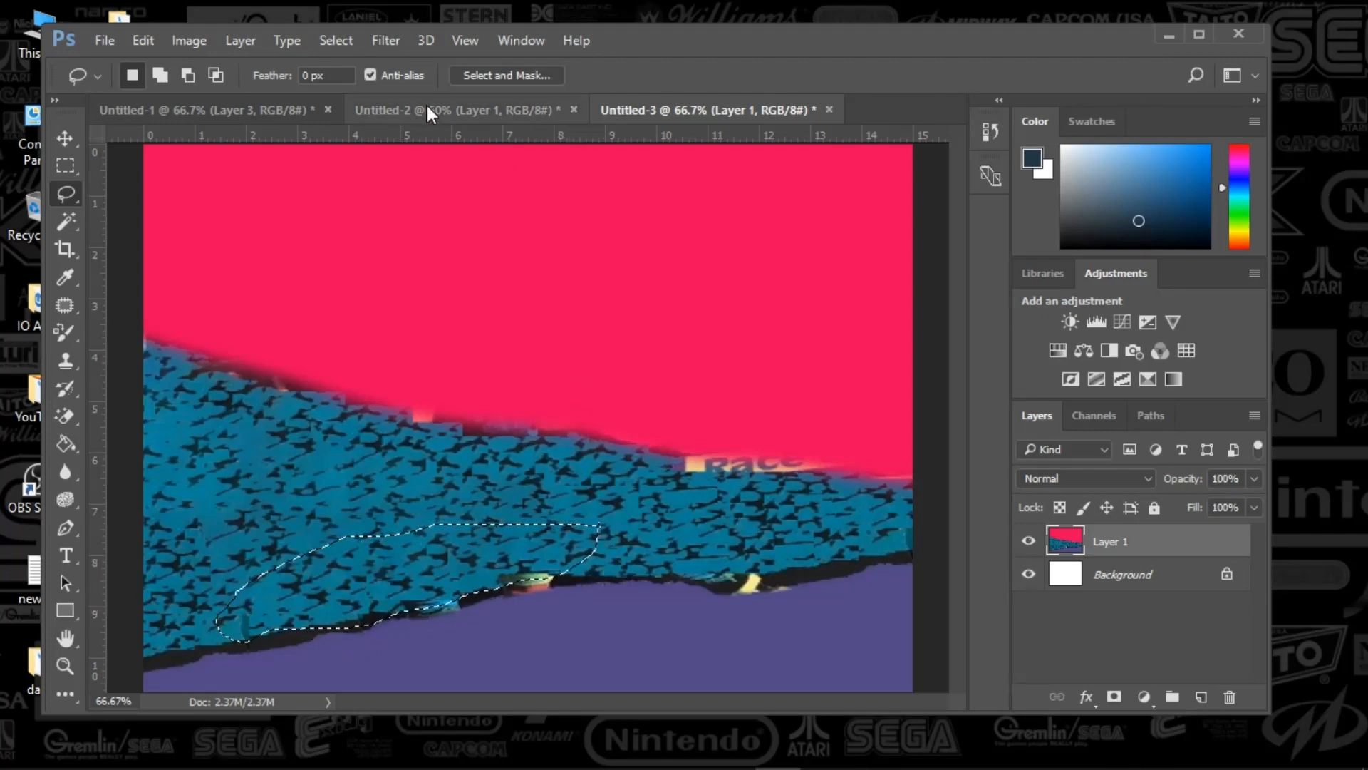
{"action": "left_click", "coordinate": [190, 43]}
{"action": "mouse_move", "coordinate": [135, 40]}
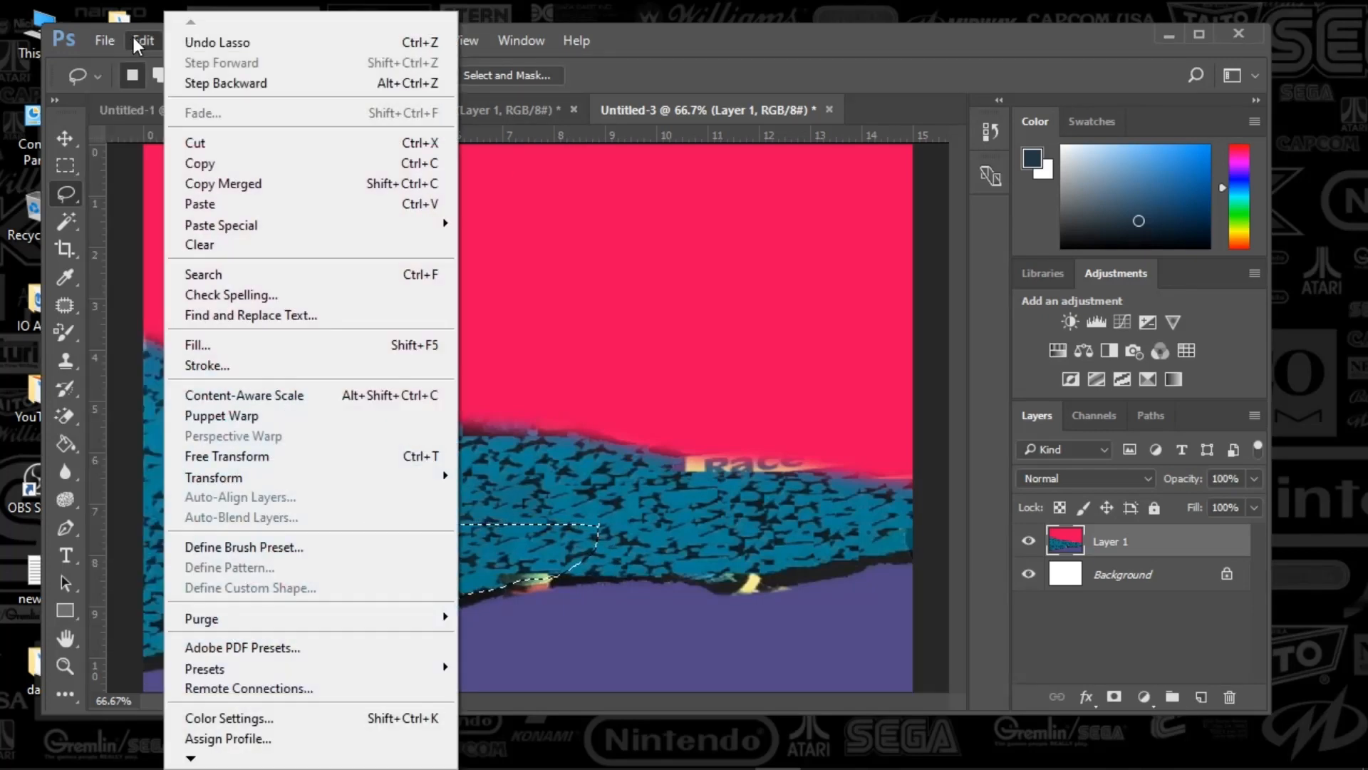
{"action": "left_click", "coordinate": [197, 344]}
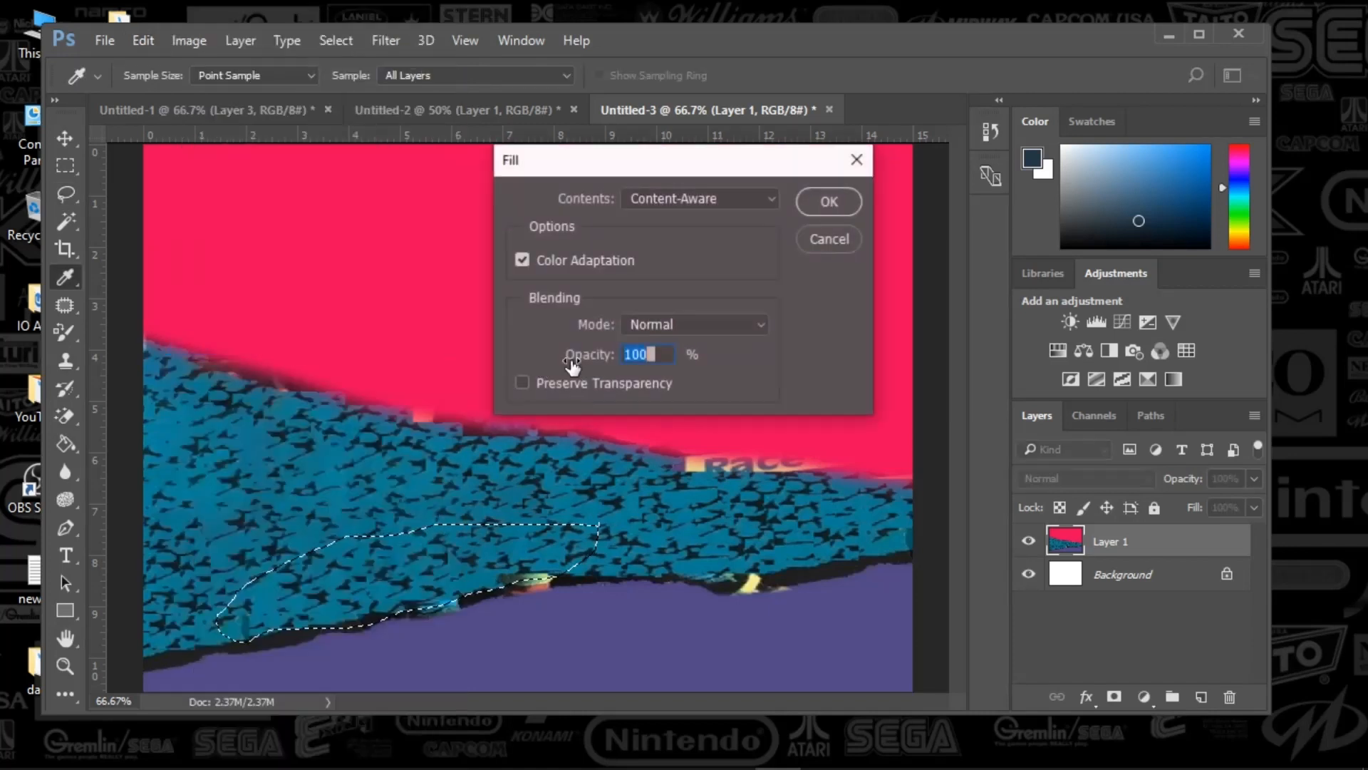
{"action": "left_click", "coordinate": [828, 200]}
{"action": "key", "text": "ctrl+d"}
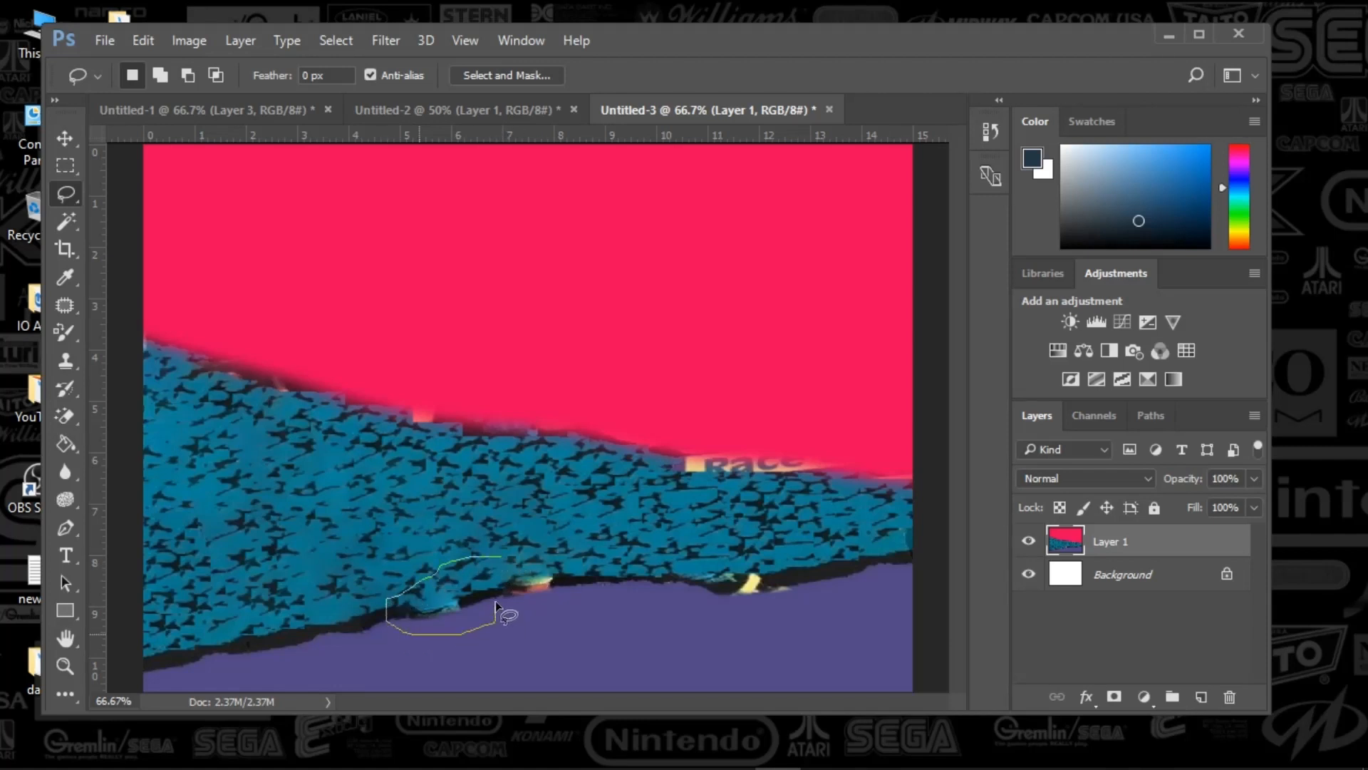
Step: Lasso the light blue remnant on the torn edge left of centre, replace it with a Content-Aware fill and deselect
{"action": "left_click_drag", "start_coordinate": [495, 604], "coordinate": [498, 562]}
{"action": "left_click", "coordinate": [143, 40]}
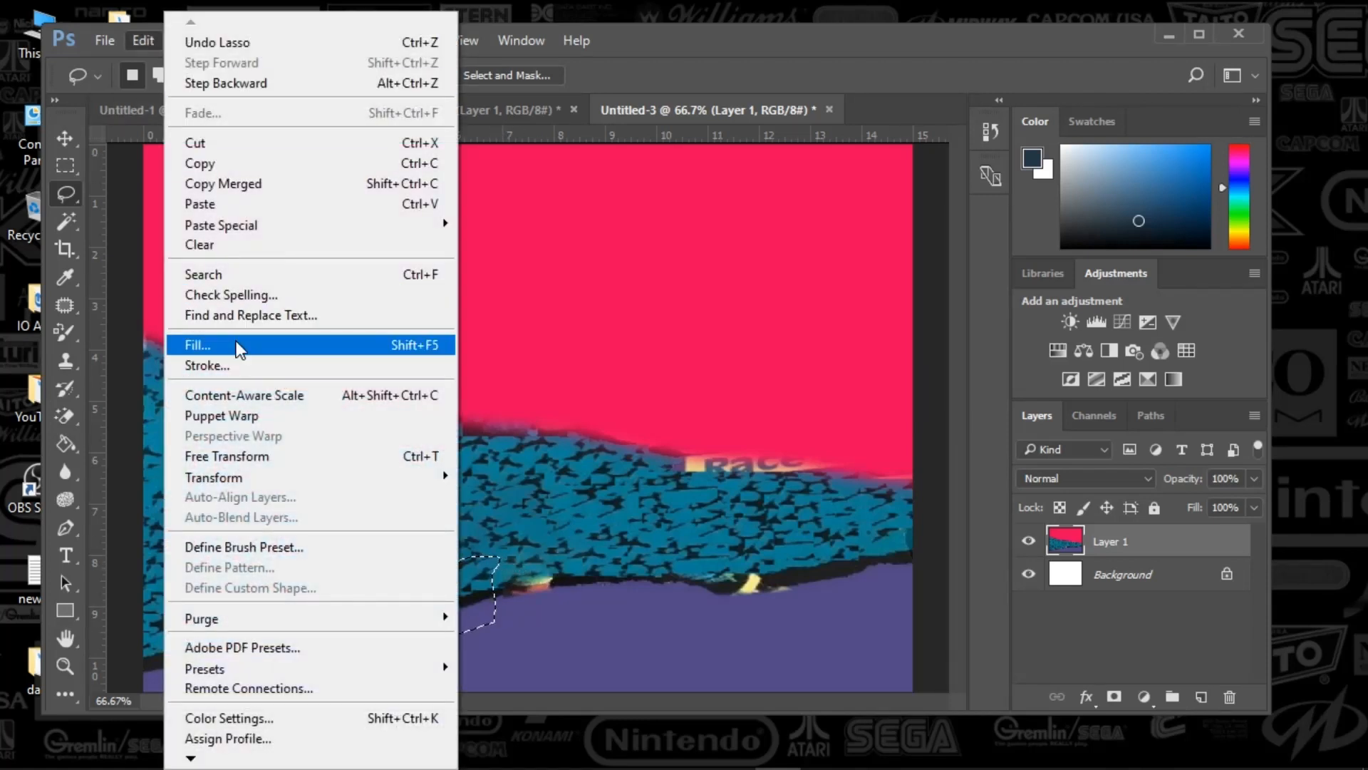
{"action": "left_click", "coordinate": [197, 345]}
{"action": "left_click", "coordinate": [824, 200]}
{"action": "key", "text": "ctrl+d"}
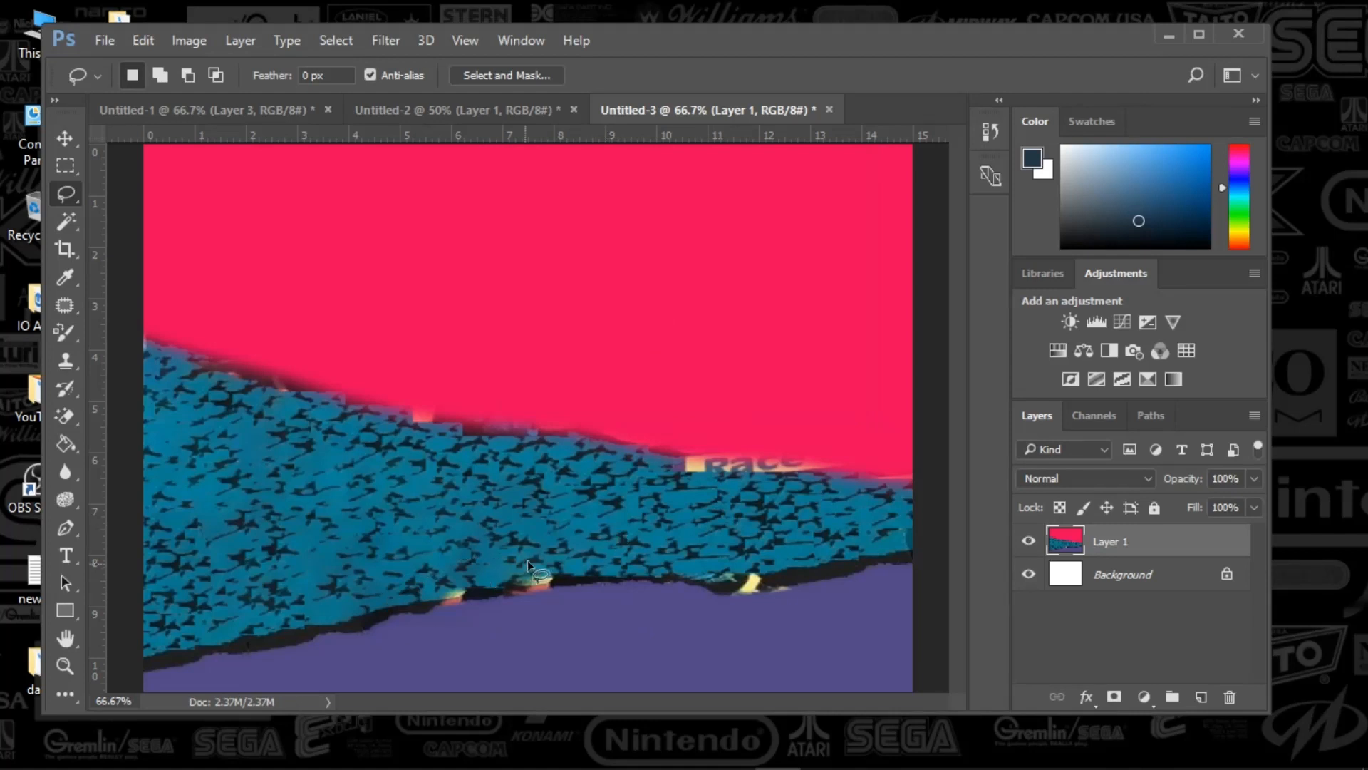
Step: Lasso the remaining skin-coloured remnants on the torn edge near the centre, apply a Content-Aware fill at 100% opacity and deselect
{"action": "mouse_move", "coordinate": [531, 548]}
{"action": "left_mouse_down"}
{"action": "mouse_move", "coordinate": [456, 559]}
{"action": "mouse_move", "coordinate": [563, 579]}
{"action": "left_mouse_up"}
{"action": "left_click", "coordinate": [151, 41]}
{"action": "left_click", "coordinate": [232, 345]}
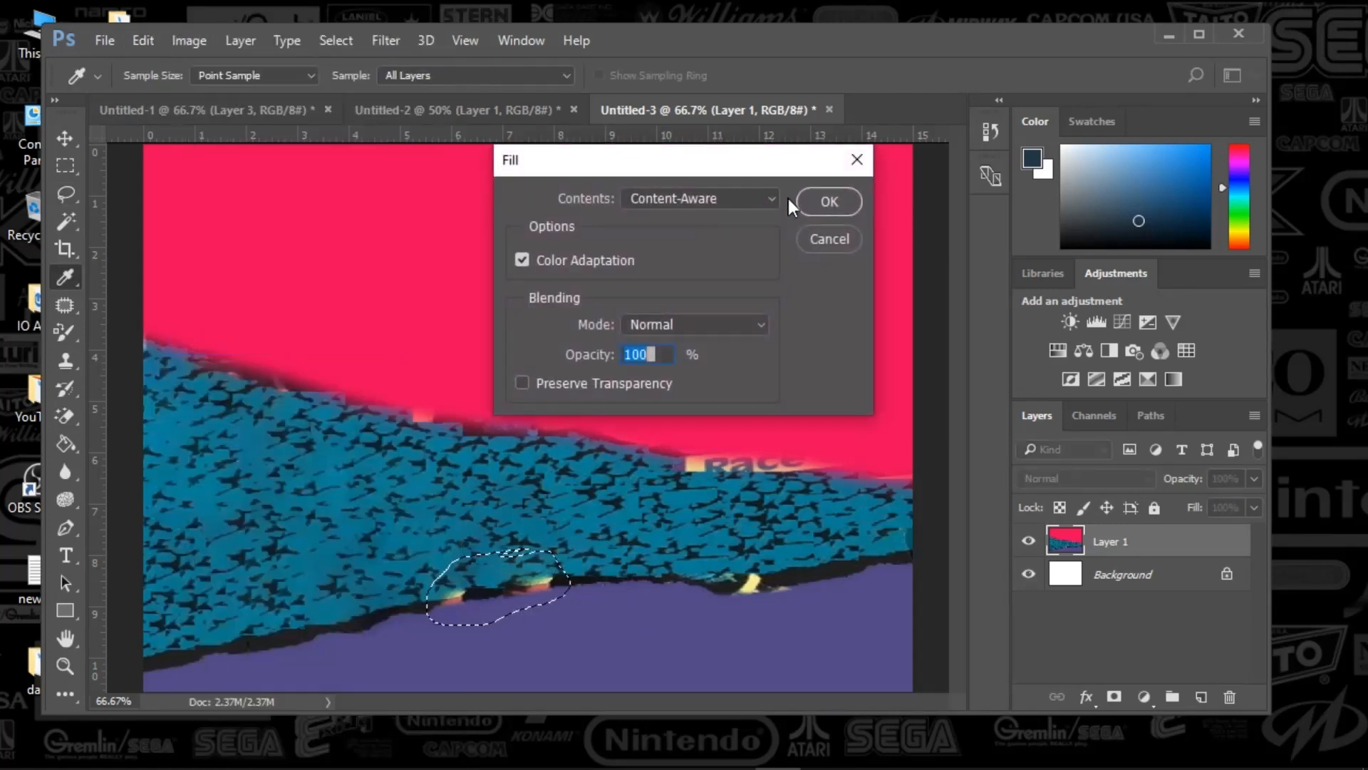
{"action": "left_click", "coordinate": [825, 199]}
{"action": "key", "text": "ctrl+d"}
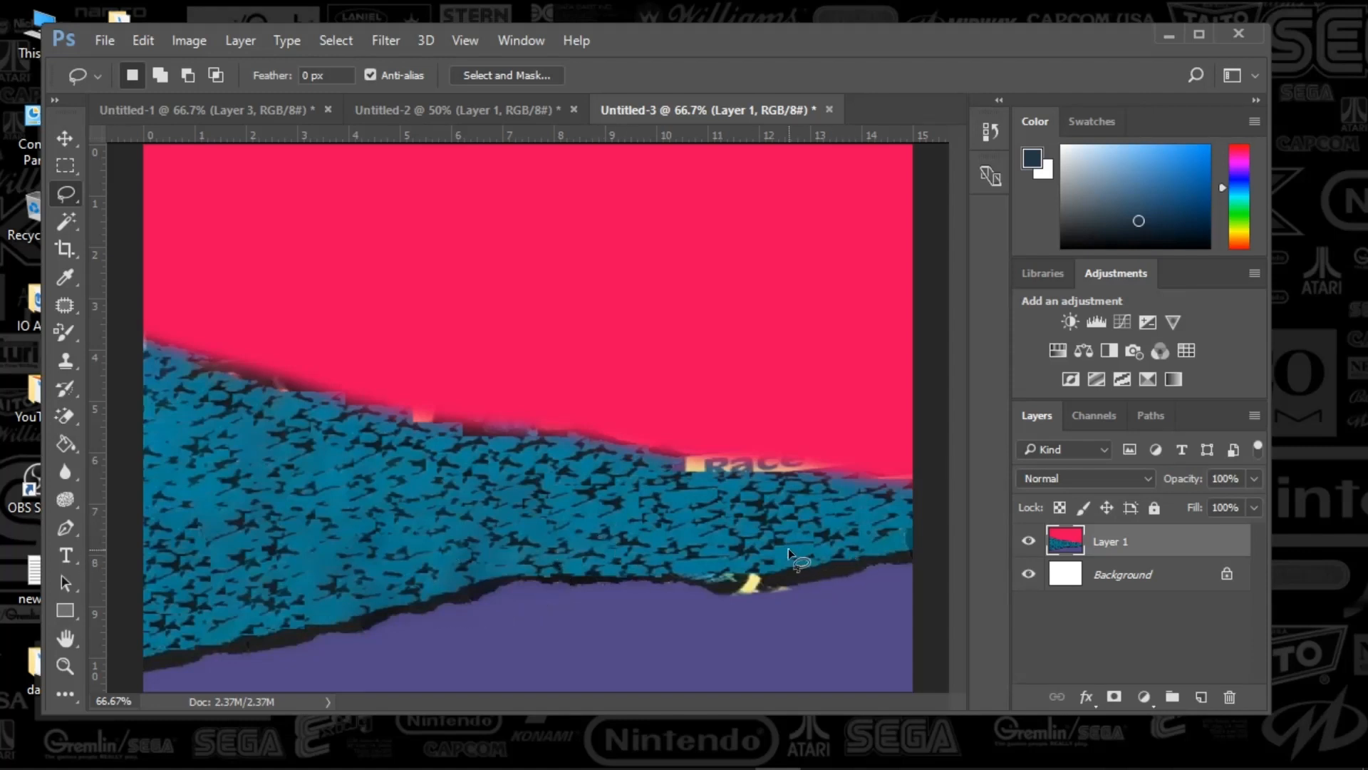
Step: Lasso the yellow remnant on the torn edge right of centre and replace it with a Content-Aware fill at 100% opacity
{"action": "mouse_move", "coordinate": [788, 551]}
{"action": "left_mouse_down"}
{"action": "mouse_move", "coordinate": [673, 550]}
{"action": "mouse_move", "coordinate": [664, 592]}
{"action": "mouse_move", "coordinate": [761, 612]}
{"action": "mouse_move", "coordinate": [796, 570]}
{"action": "left_mouse_up"}
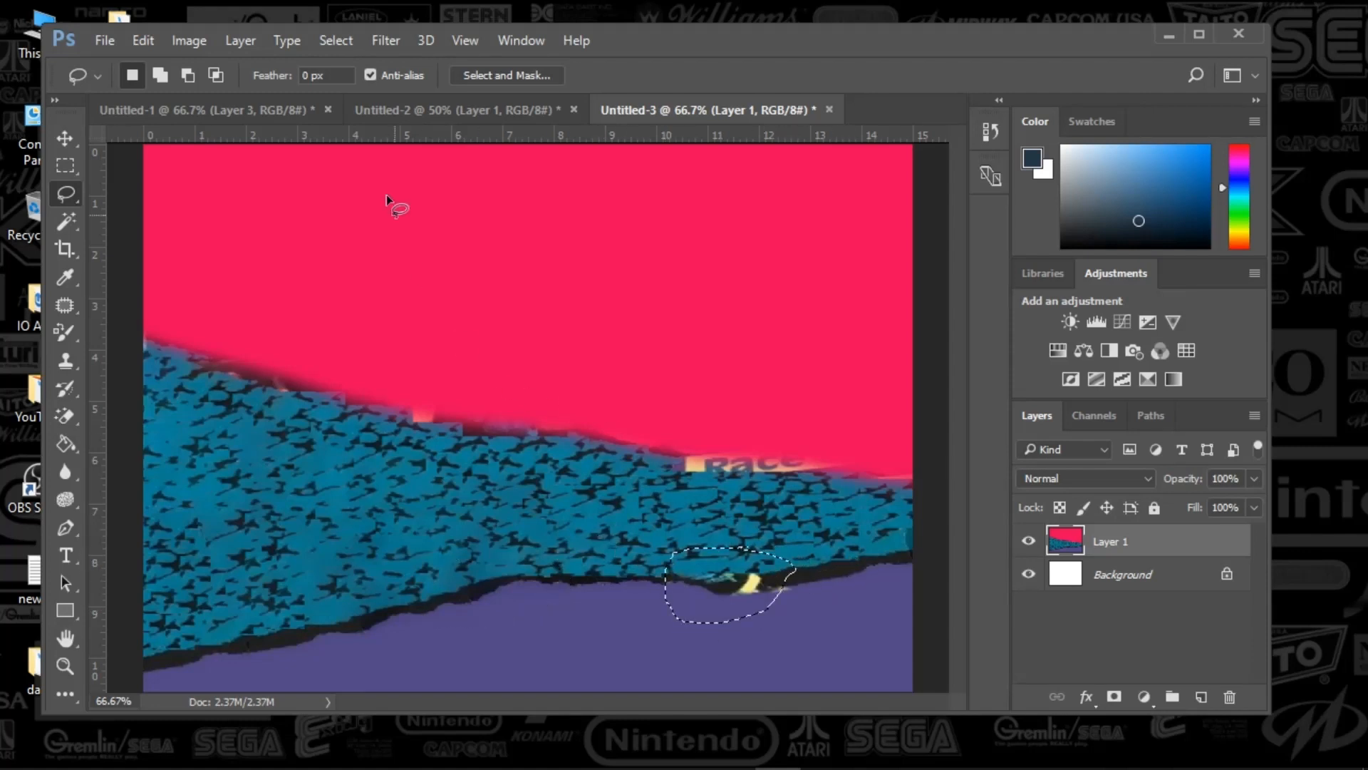
{"action": "left_click", "coordinate": [145, 41]}
{"action": "left_click", "coordinate": [199, 346]}
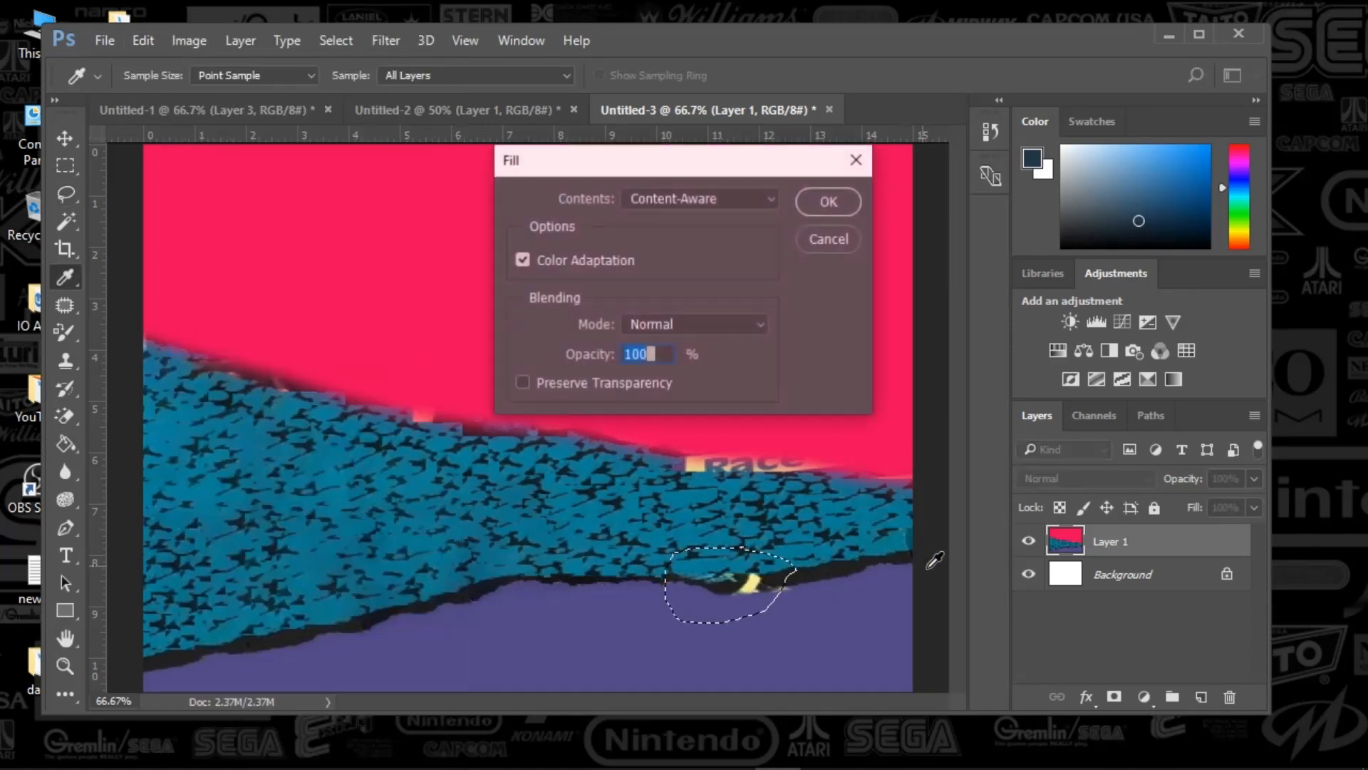
{"action": "left_click", "coordinate": [819, 205]}
Step: Lasso the right end of the torn edge including the small leftover speck, apply a Content-Aware fill at 100% opacity and deselect
{"action": "mouse_move", "coordinate": [857, 536]}
{"action": "left_mouse_down"}
{"action": "mouse_move", "coordinate": [750, 570]}
{"action": "mouse_move", "coordinate": [935, 578]}
{"action": "mouse_move", "coordinate": [916, 543]}
{"action": "left_mouse_up"}
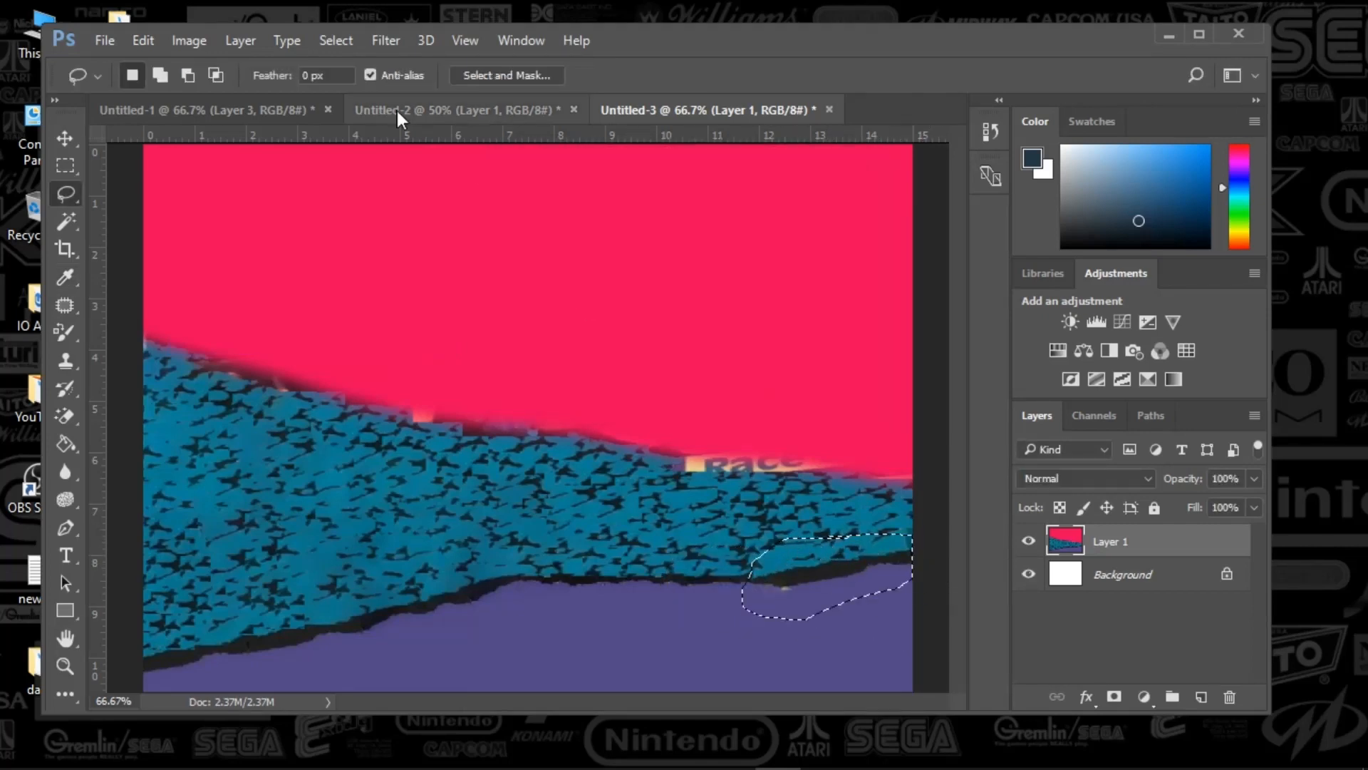
{"action": "left_click", "coordinate": [143, 41]}
{"action": "left_click", "coordinate": [253, 345]}
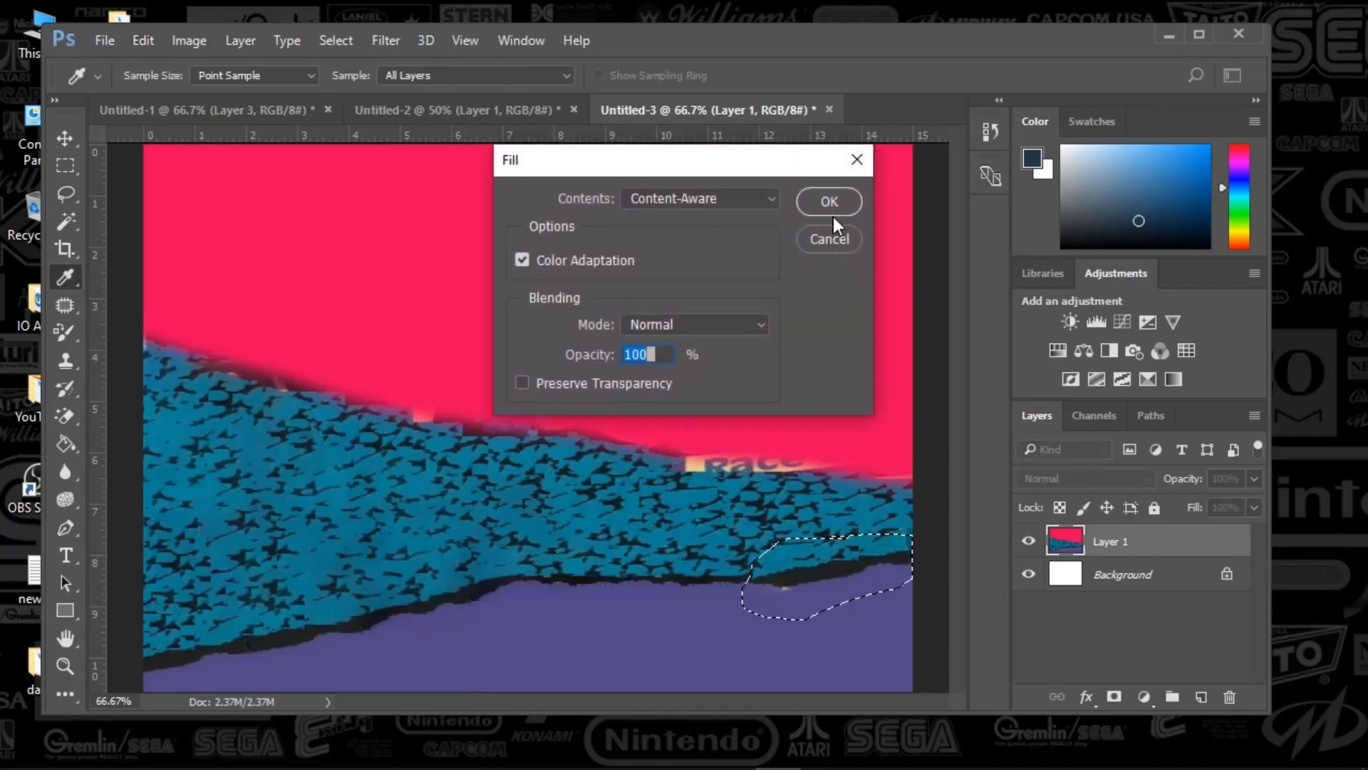
{"action": "left_click", "coordinate": [827, 199]}
{"action": "left_click", "coordinate": [788, 648]}
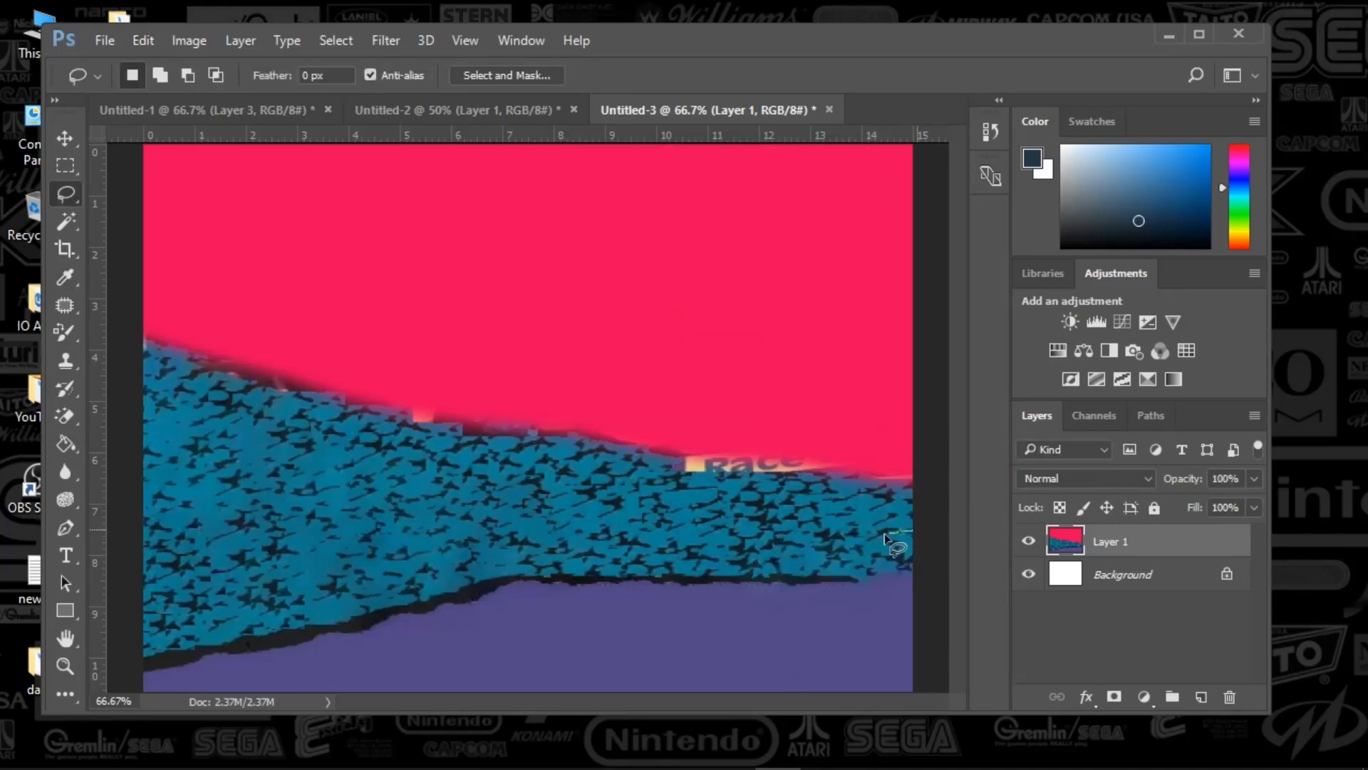
Step: Rebuild the missing dark torn edge at the far right with a Content-Aware fill on a Lasso selection, then deselect
{"action": "mouse_move", "coordinate": [885, 539]}
{"action": "left_mouse_down"}
{"action": "mouse_move", "coordinate": [839, 603]}
{"action": "mouse_move", "coordinate": [922, 583]}
{"action": "mouse_move", "coordinate": [925, 535]}
{"action": "left_mouse_up"}
{"action": "left_click", "coordinate": [143, 41]}
{"action": "left_click", "coordinate": [220, 341]}
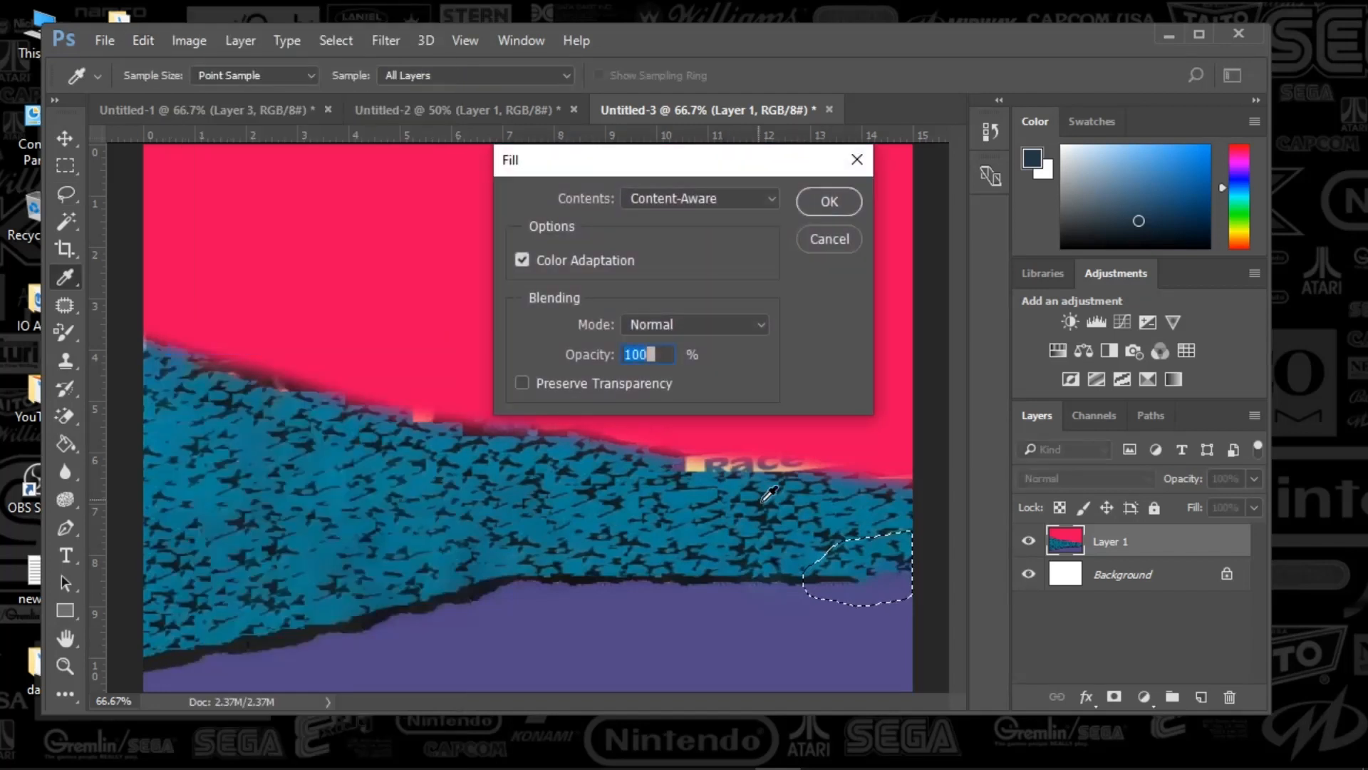
{"action": "left_click", "coordinate": [828, 207]}
{"action": "key", "text": "ctrl+d"}
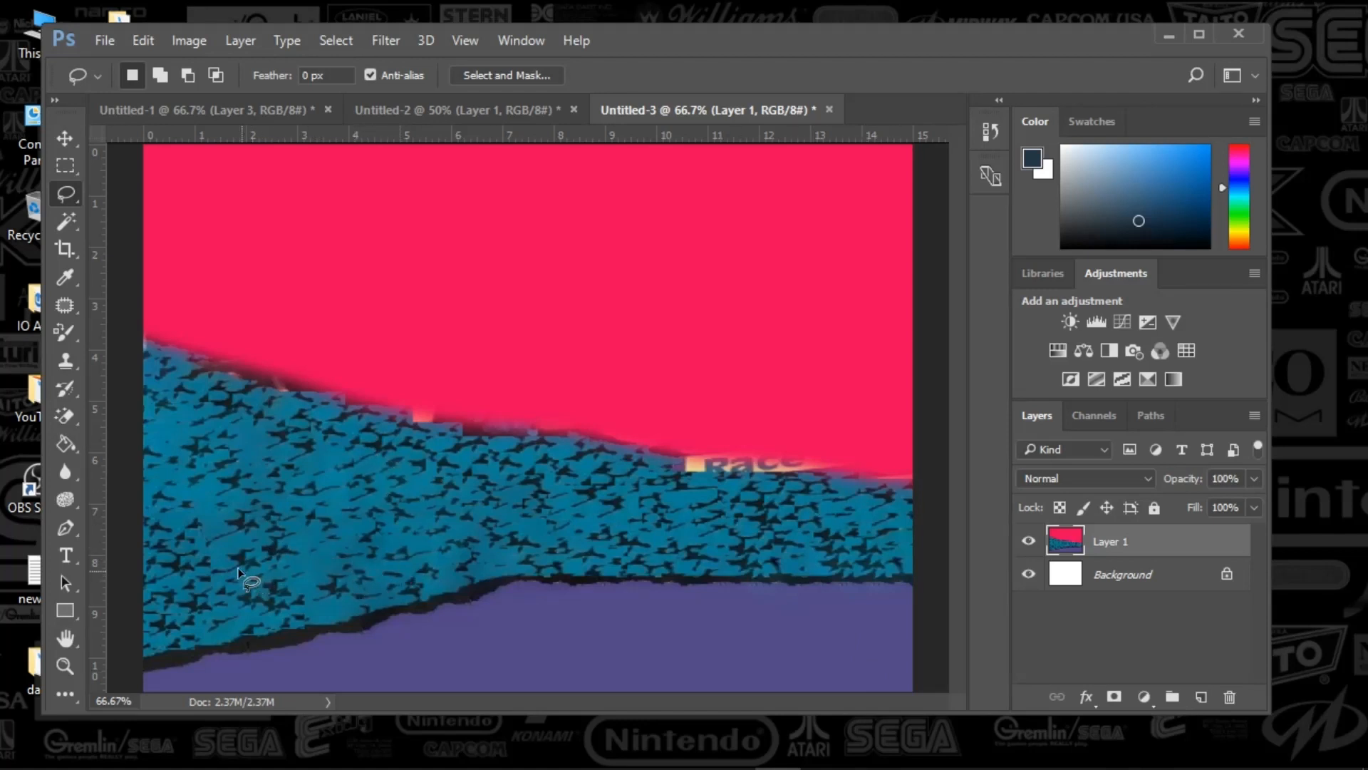
Step: Copy the whole cleaned background and paste it into a new 1080 × 768 pixel image in paint.net
{"action": "key", "text": "ctrl+a"}
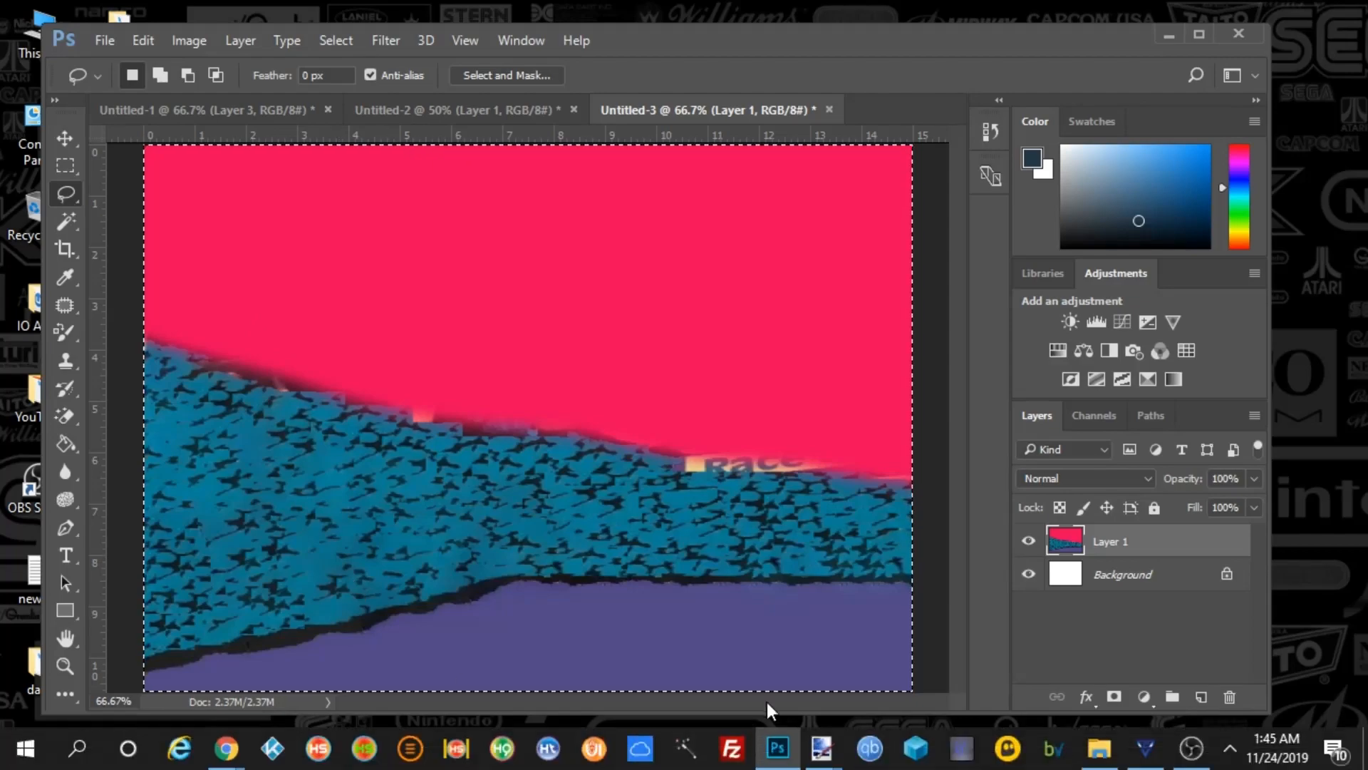
{"action": "mouse_move", "coordinate": [827, 751]}
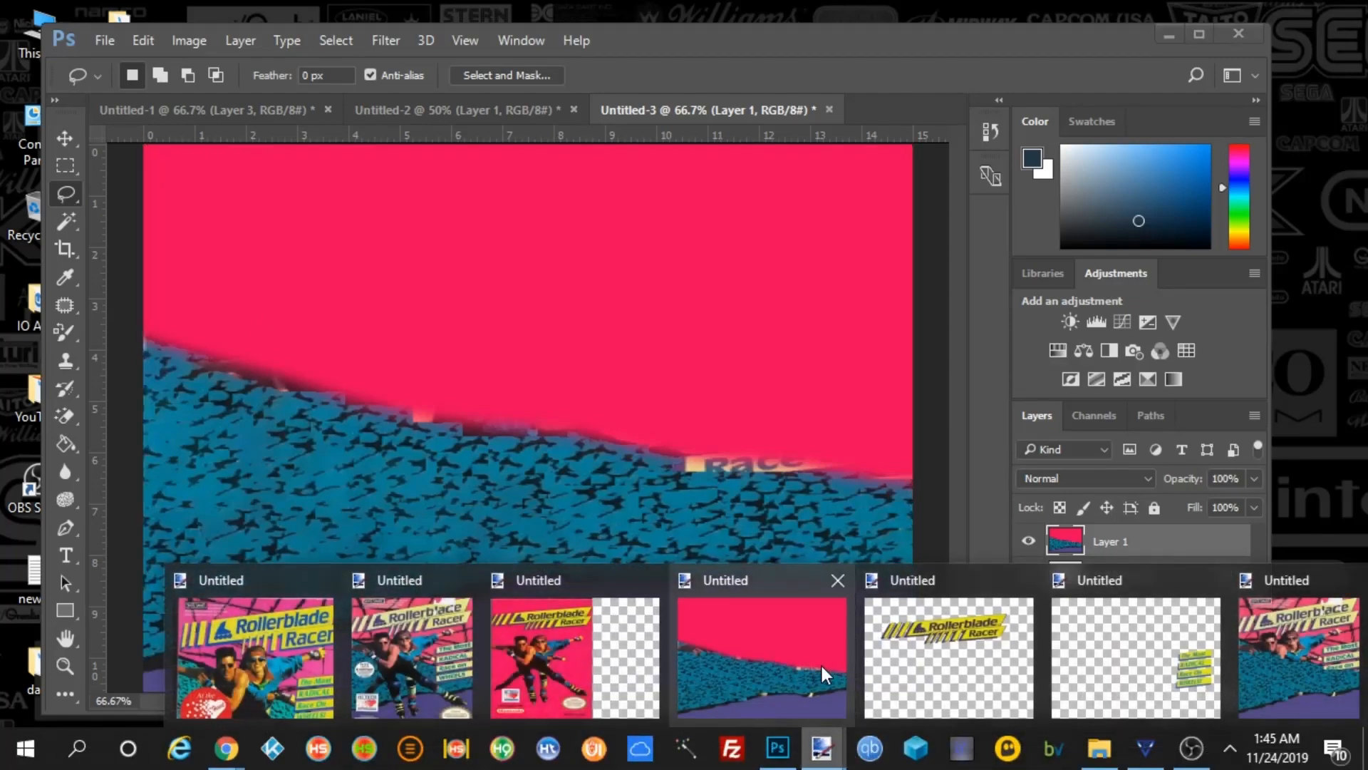
{"action": "mouse_move", "coordinate": [820, 665]}
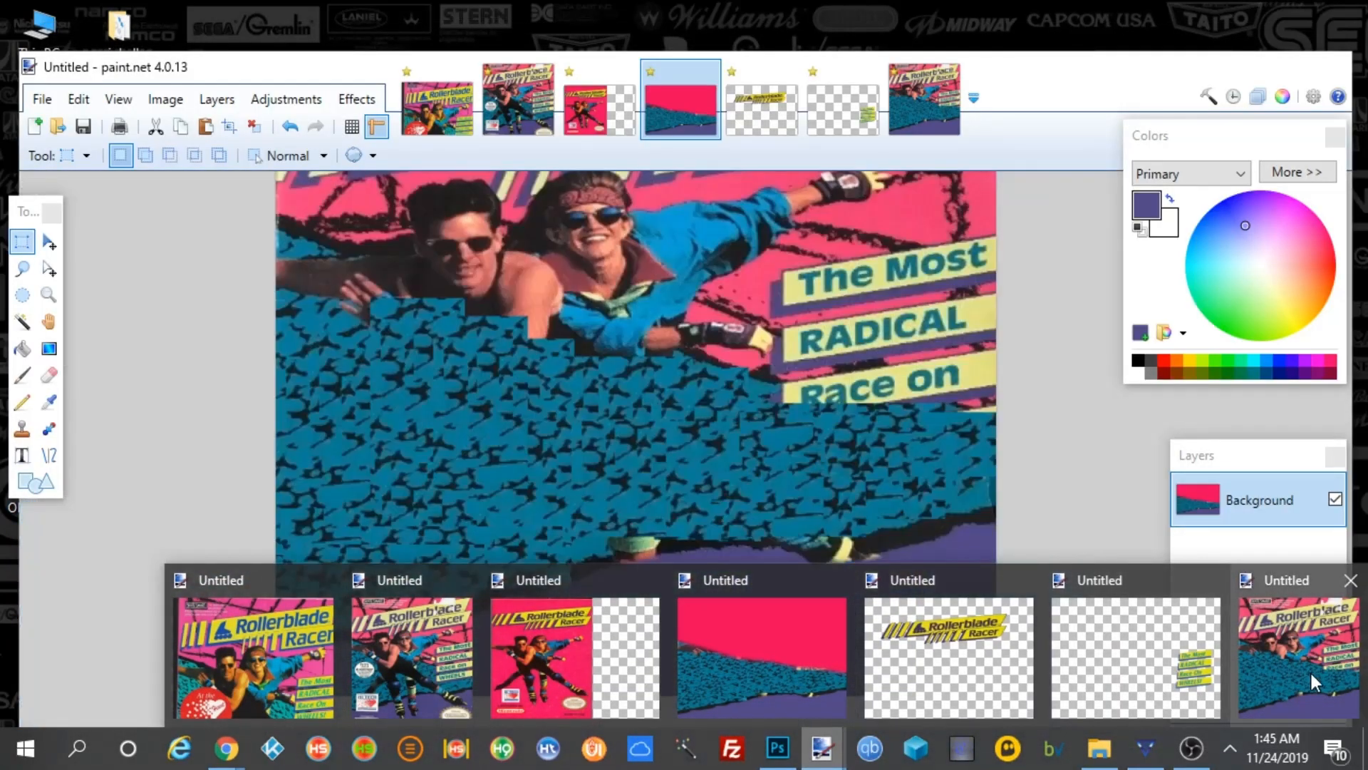
{"action": "left_click", "coordinate": [1310, 670]}
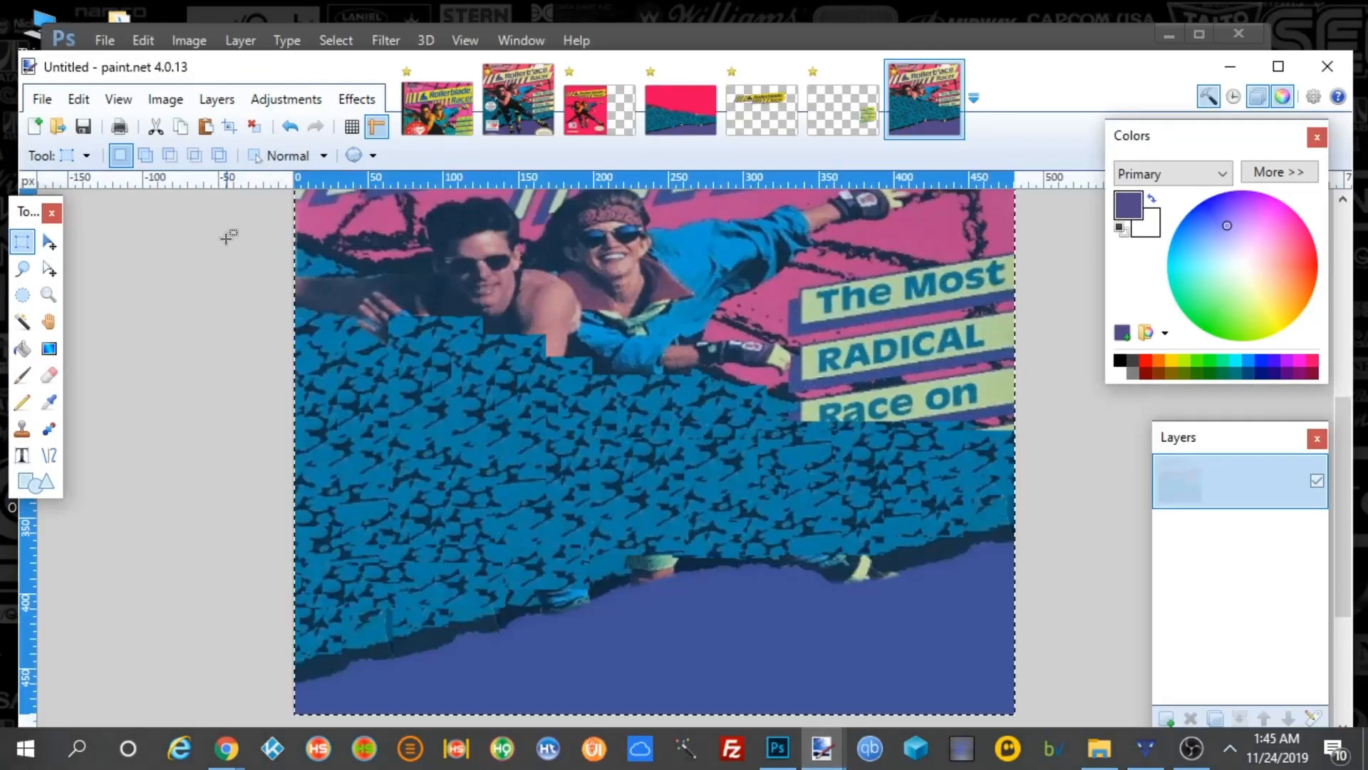
{"action": "left_click", "coordinate": [34, 126]}
{"action": "left_click", "coordinate": [654, 562]}
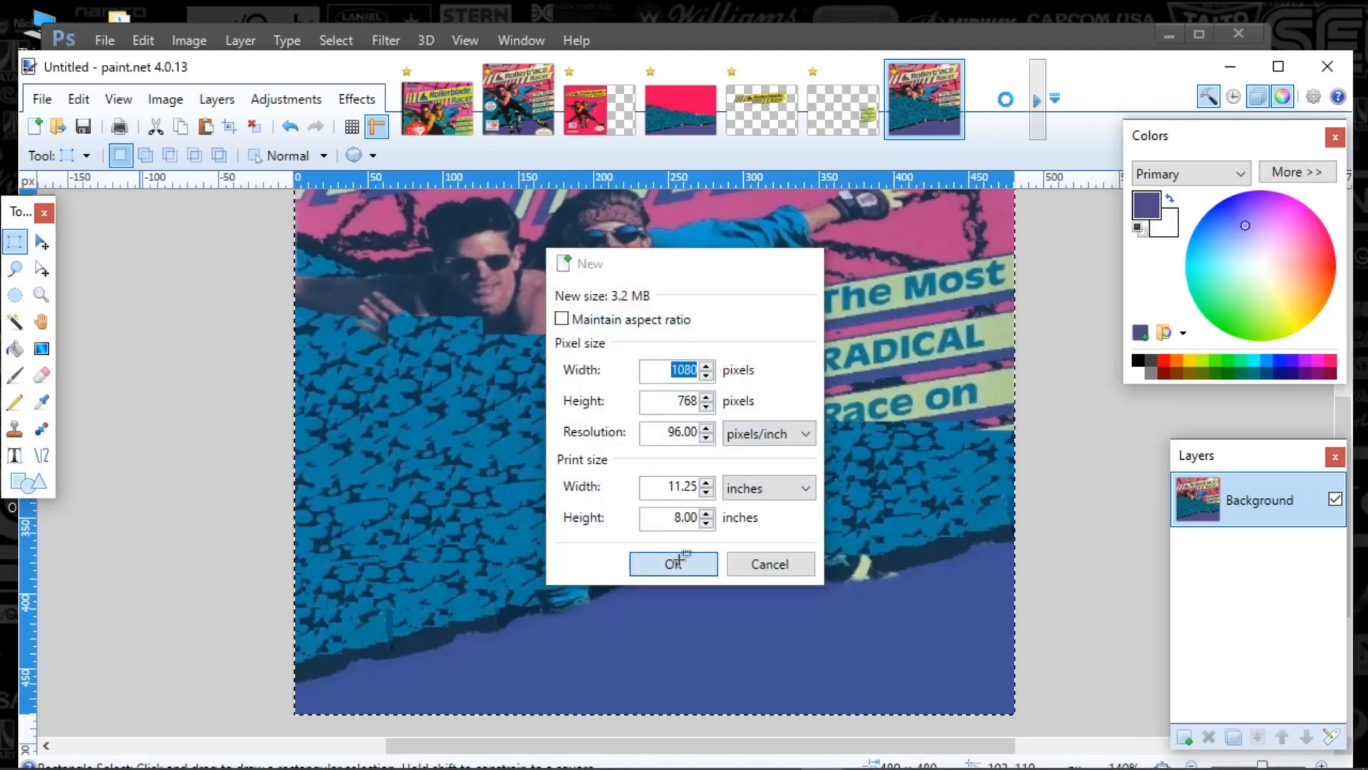
{"action": "key", "text": "ctrl+v"}
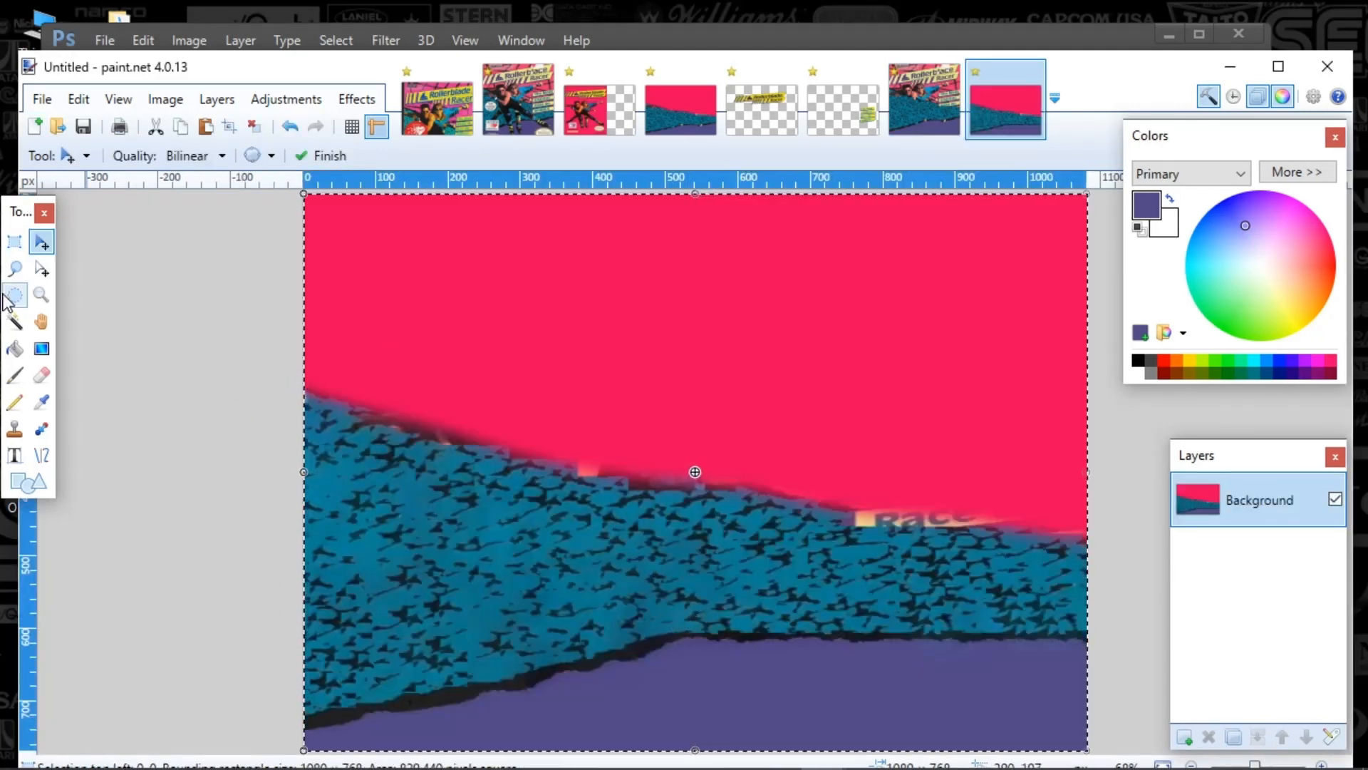
Step: Deselect the pasted background and activate the Ellipse Select tool
{"action": "left_click", "coordinate": [14, 241]}
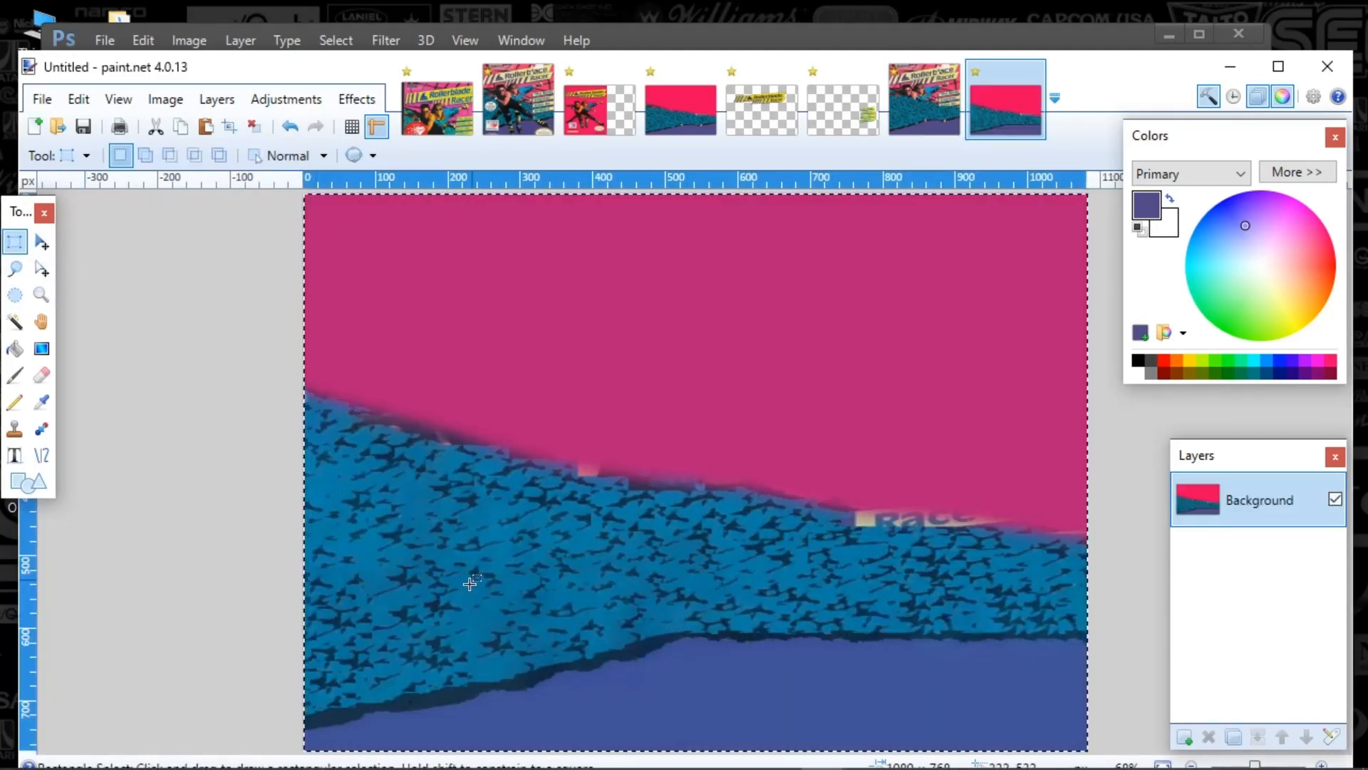
{"action": "left_click", "coordinate": [261, 590]}
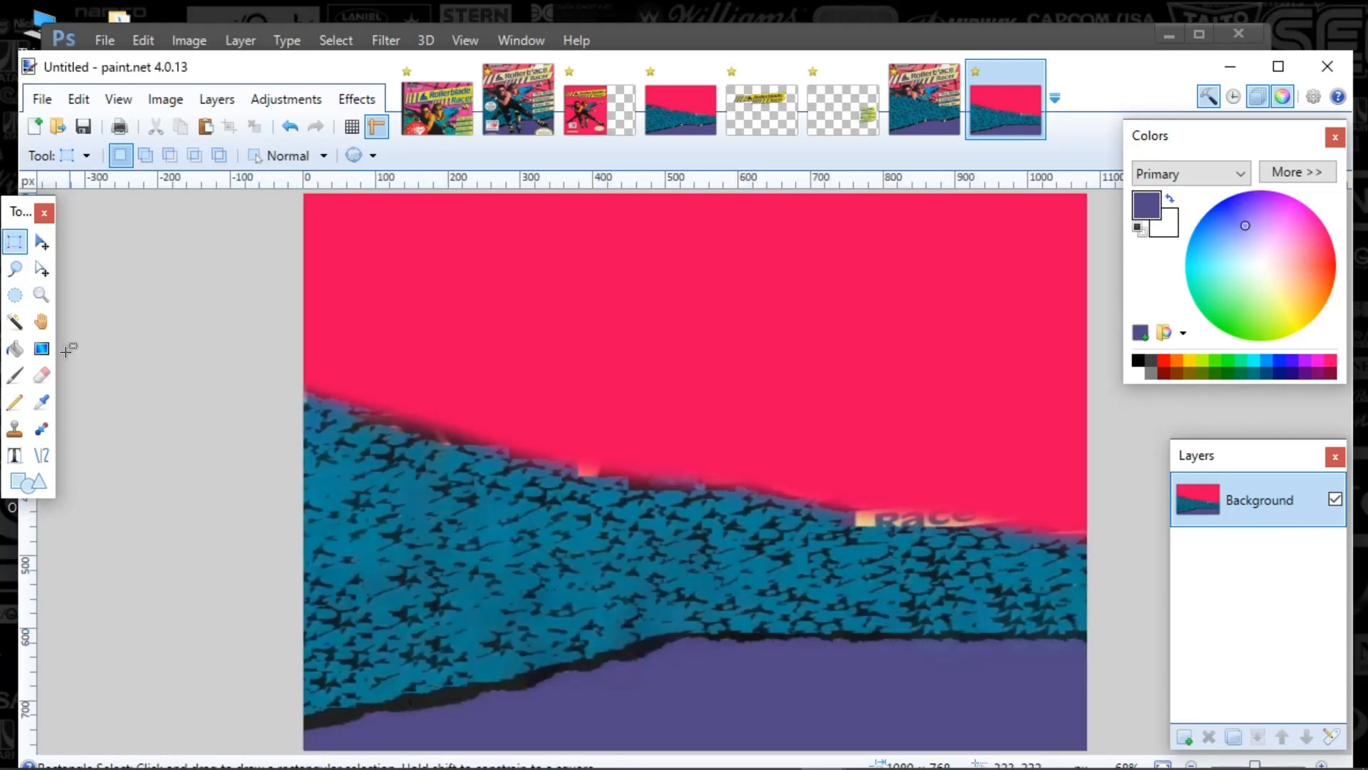
{"action": "left_click", "coordinate": [14, 295]}
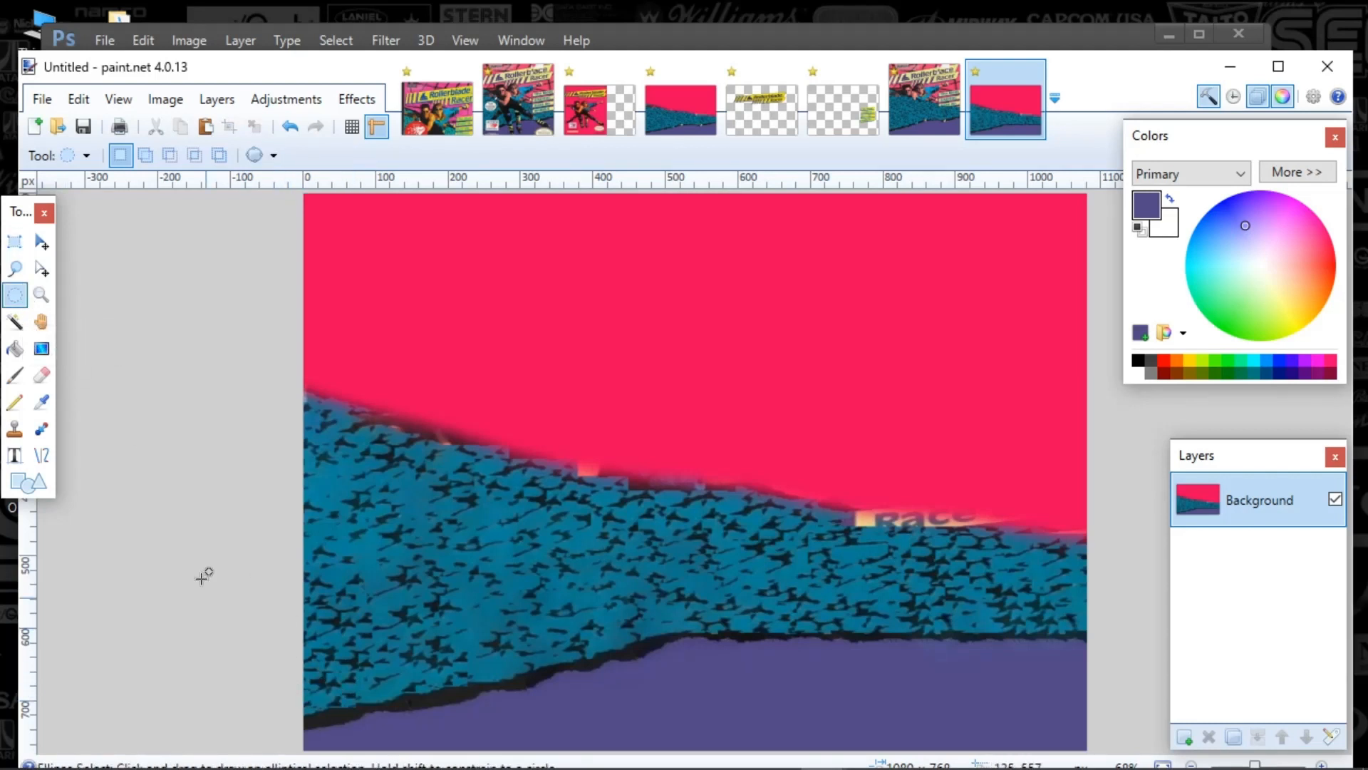
Step: Lasso a strip along the dark torn edge between the teal pattern and the purple area, across the full canvas width
{"action": "left_click", "coordinate": [14, 268]}
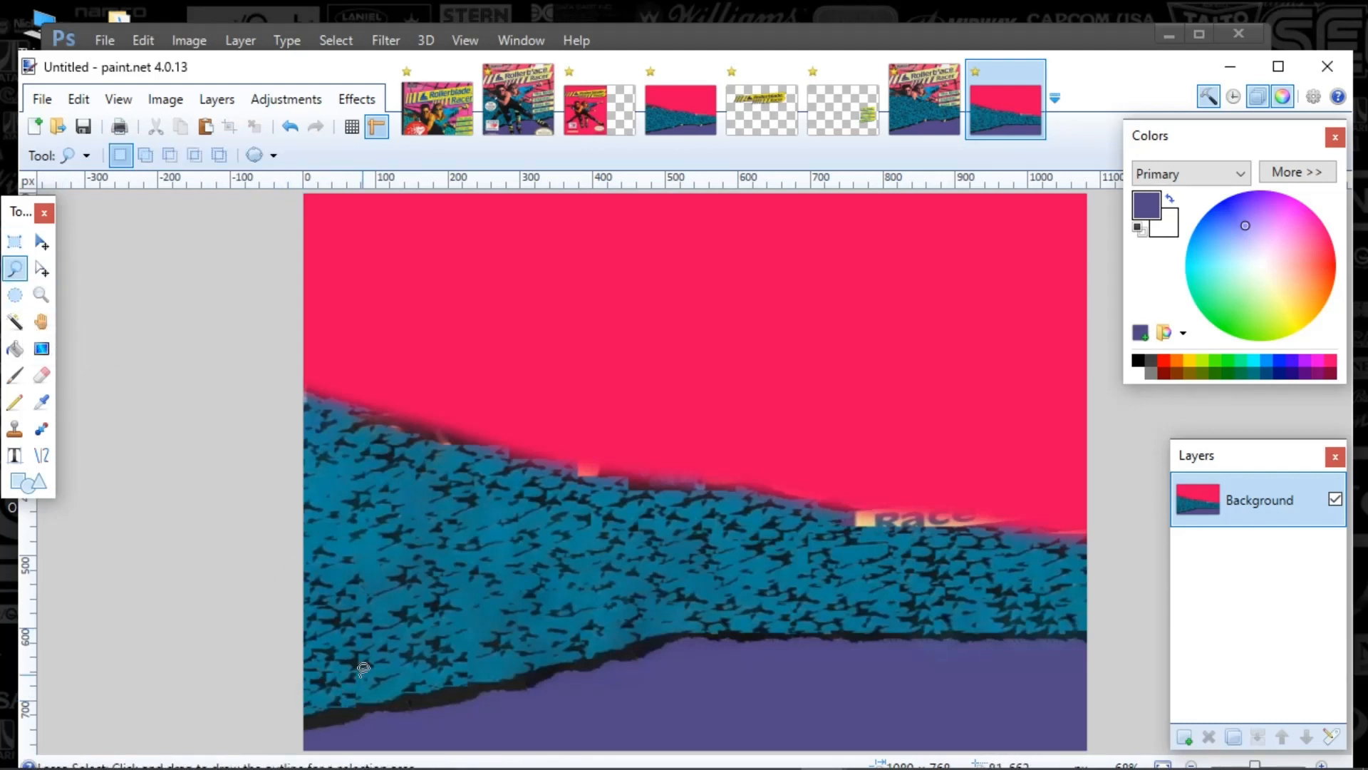
{"action": "mouse_move", "coordinate": [285, 718]}
{"action": "left_mouse_down"}
{"action": "mouse_move", "coordinate": [339, 691]}
{"action": "mouse_move", "coordinate": [674, 616]}
{"action": "mouse_move", "coordinate": [928, 611]}
{"action": "left_mouse_up"}
{"action": "mouse_move", "coordinate": [1062, 622]}
{"action": "left_mouse_down"}
{"action": "mouse_move", "coordinate": [1098, 630]}
{"action": "mouse_move", "coordinate": [1101, 645]}
{"action": "mouse_move", "coordinate": [756, 659]}
{"action": "left_mouse_up"}
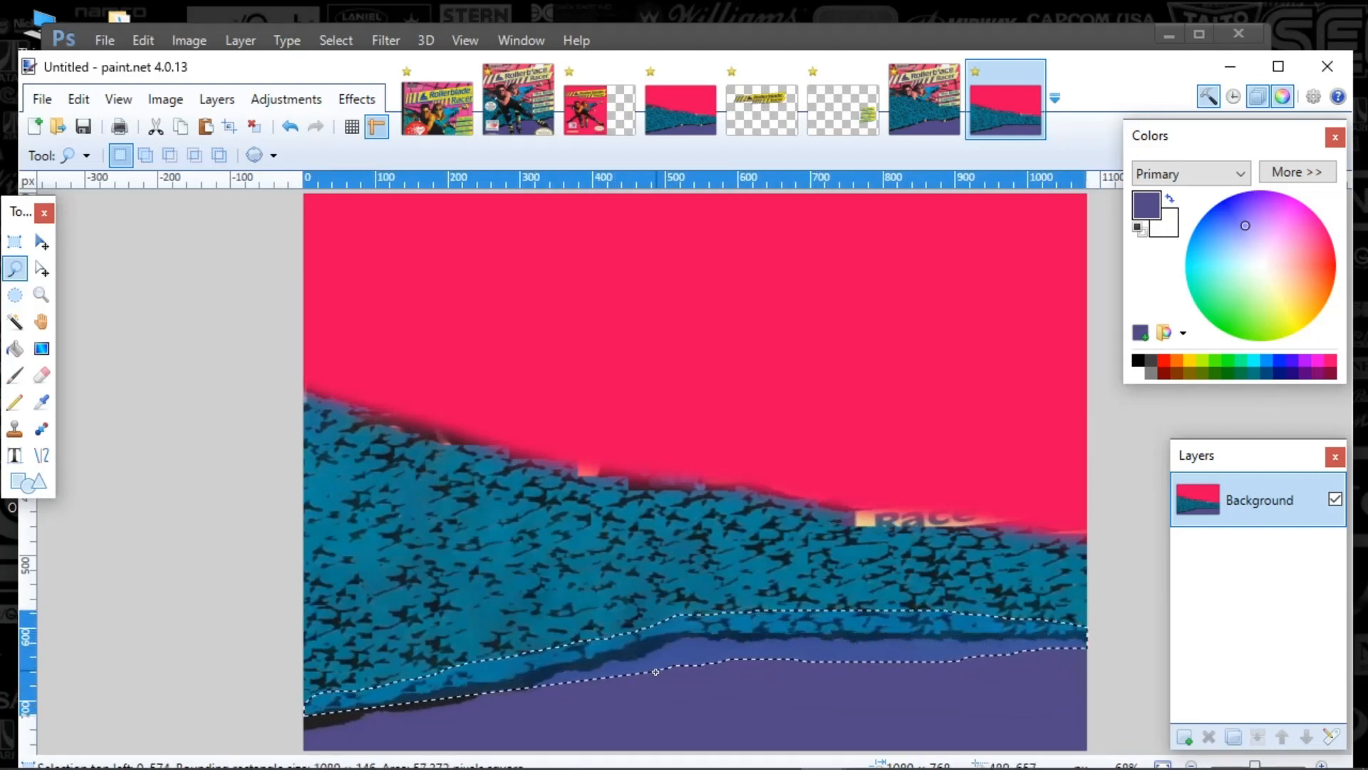
{"action": "left_click_drag", "start_coordinate": [655, 672], "coordinate": [277, 733]}
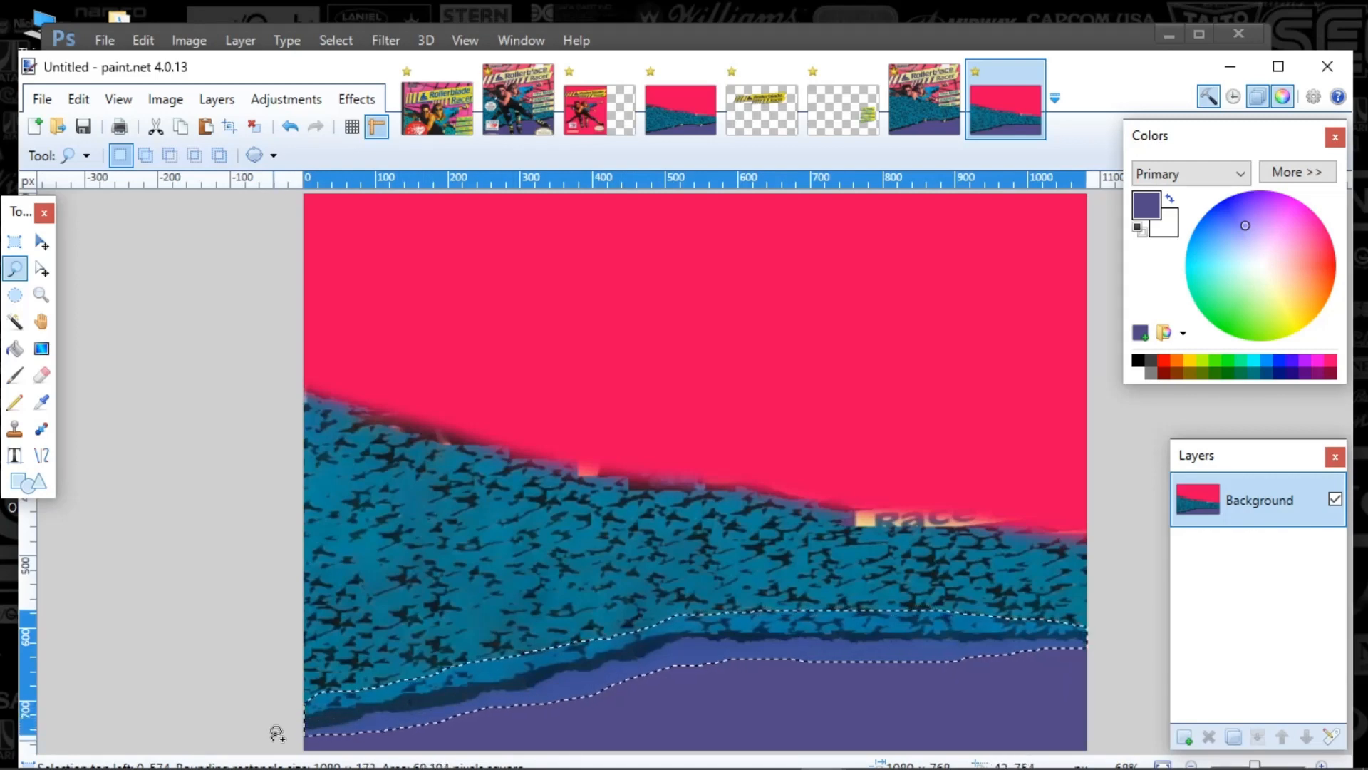
Step: Copy the selected torn-edge strip and paste it into a new 1080 × 173 pixel image
{"action": "key", "text": "ctrl+c"}
{"action": "left_click", "coordinate": [35, 127]}
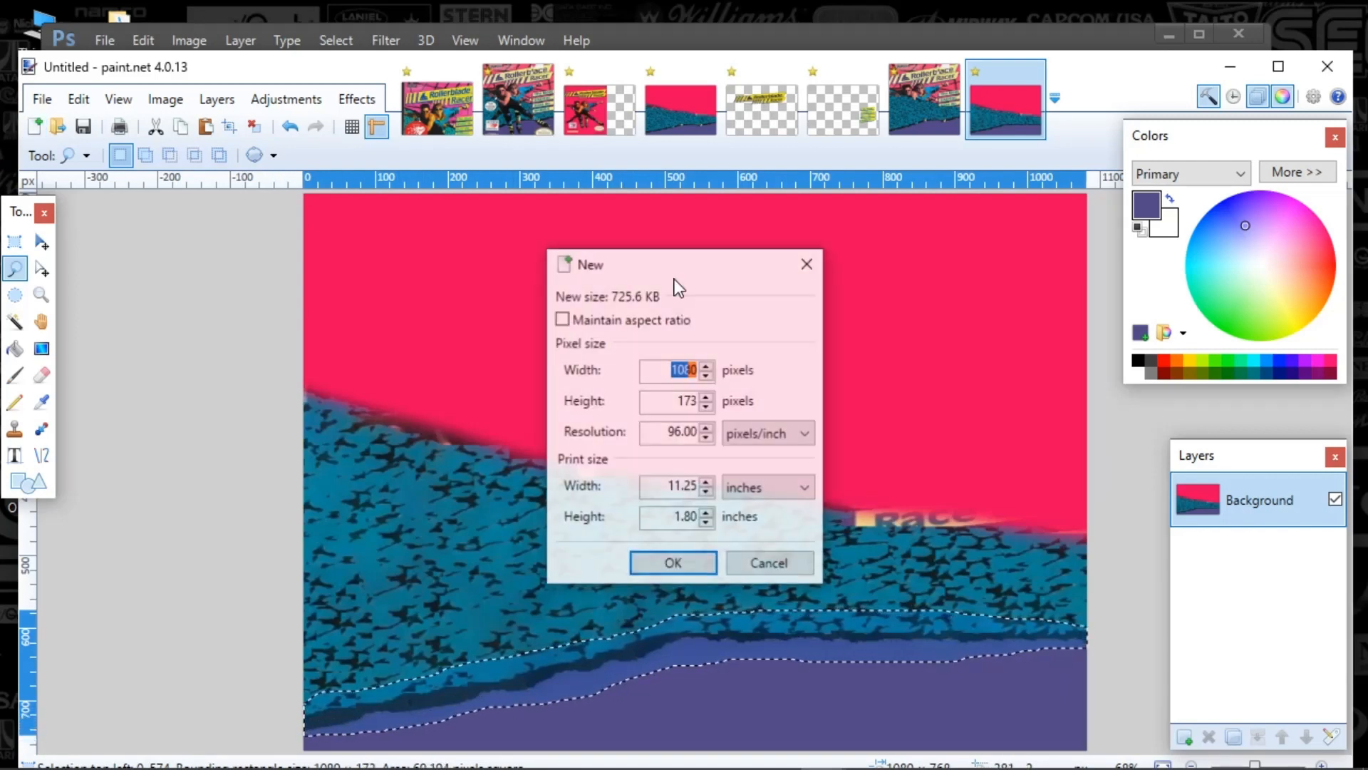
{"action": "left_click", "coordinate": [702, 555]}
{"action": "key", "text": "ctrl+v"}
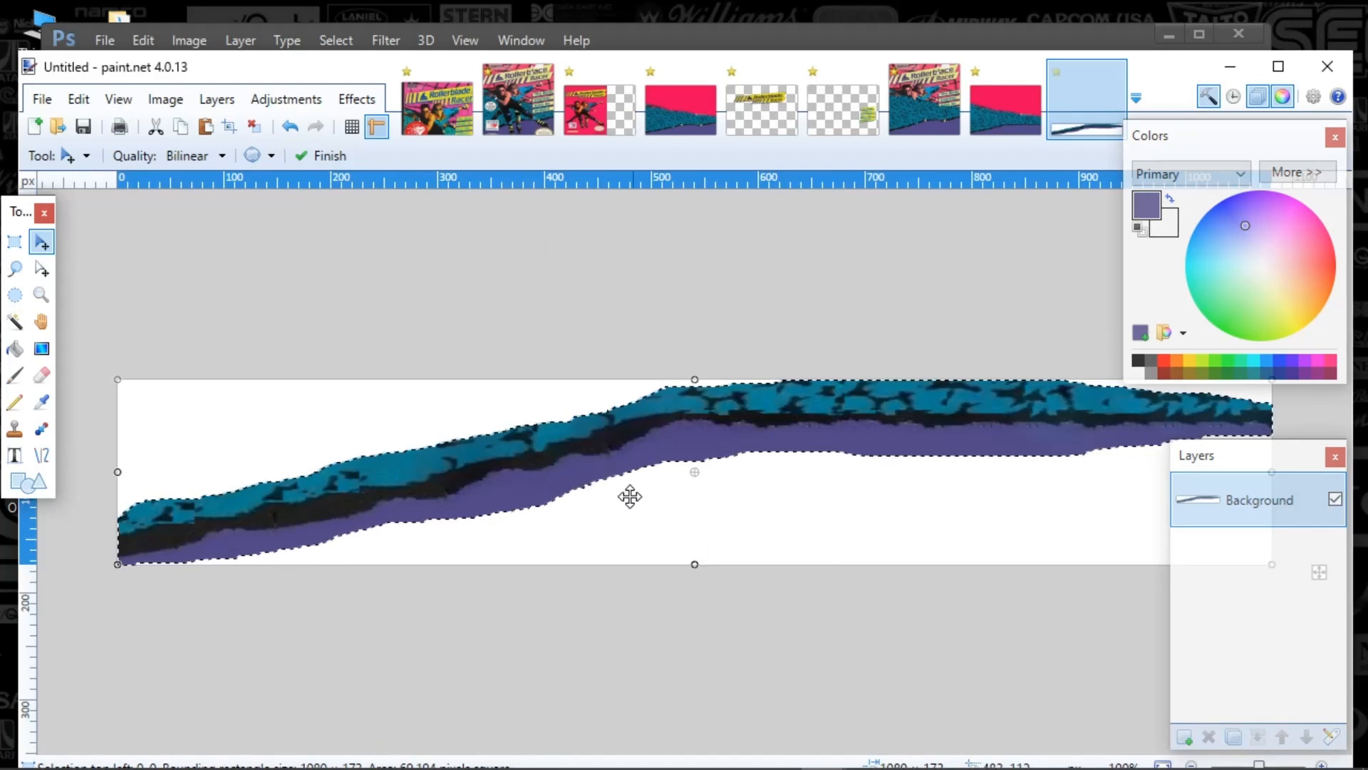
Step: Flip the torn-edge strip image vertically and activate the Magic Wand tool
{"action": "left_click", "coordinate": [163, 101]}
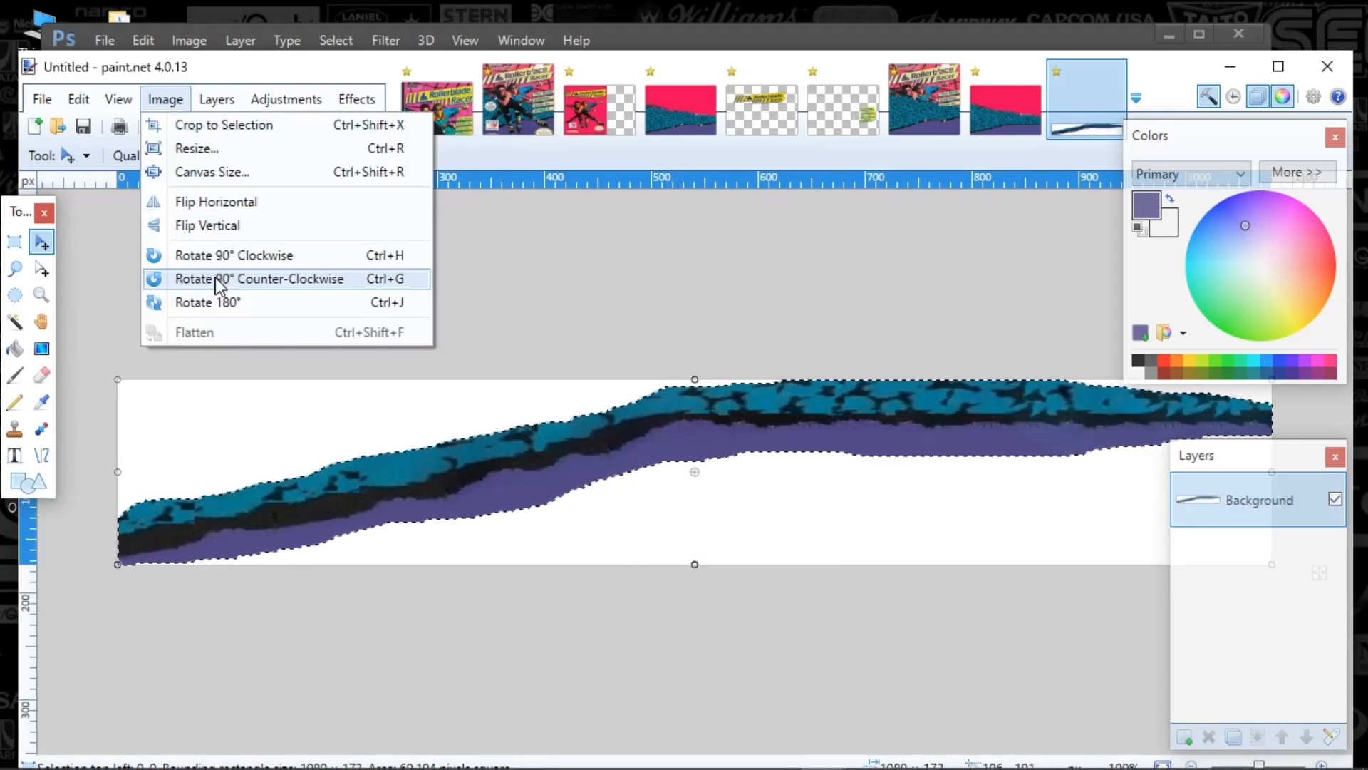
{"action": "left_click", "coordinate": [211, 217]}
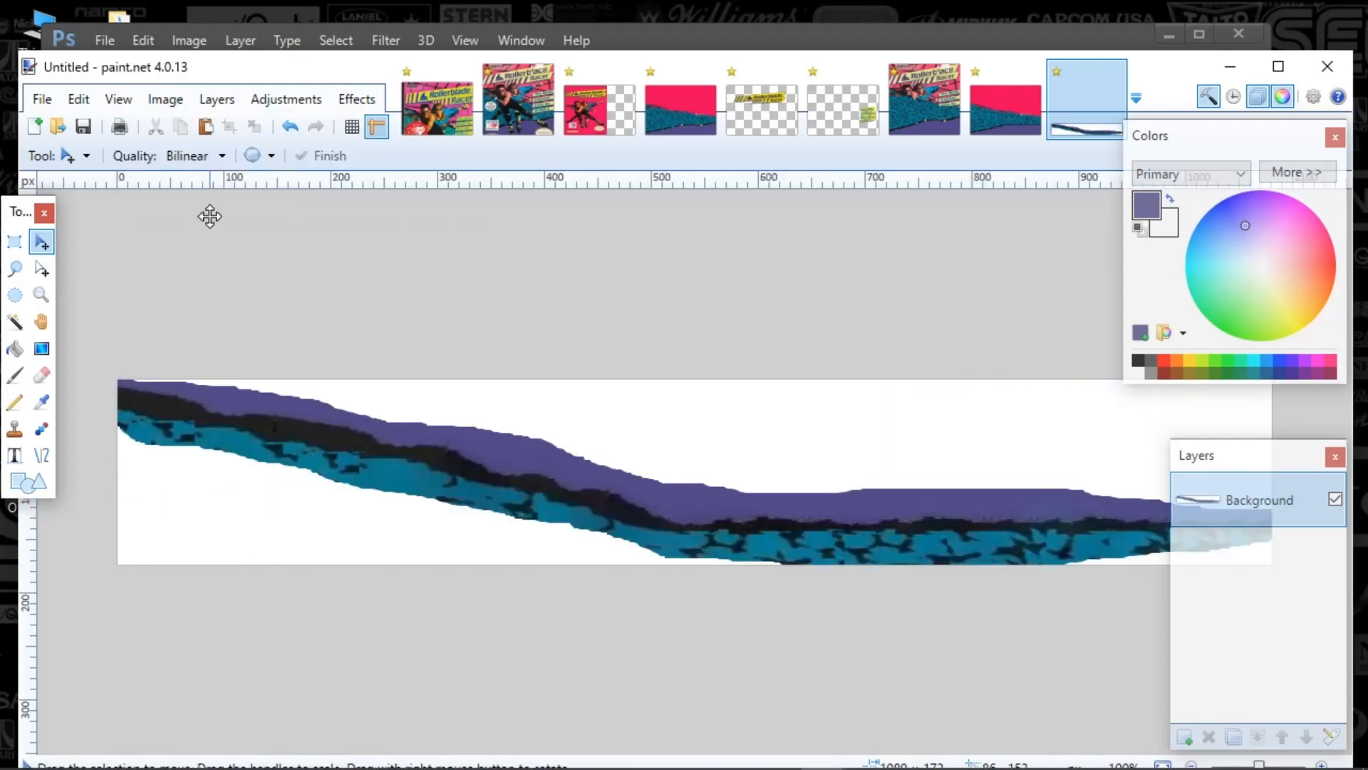
{"action": "key", "text": "ctrl"}
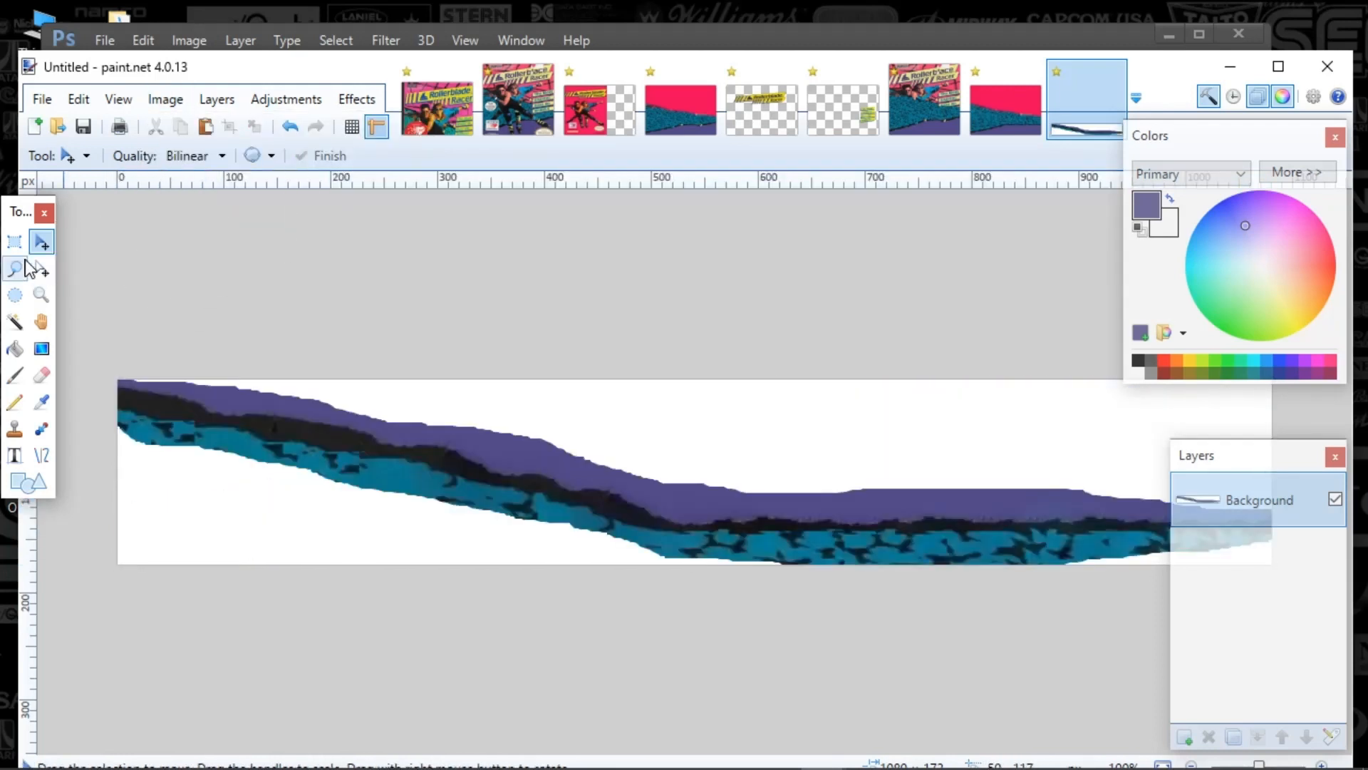
{"action": "left_click", "coordinate": [15, 322]}
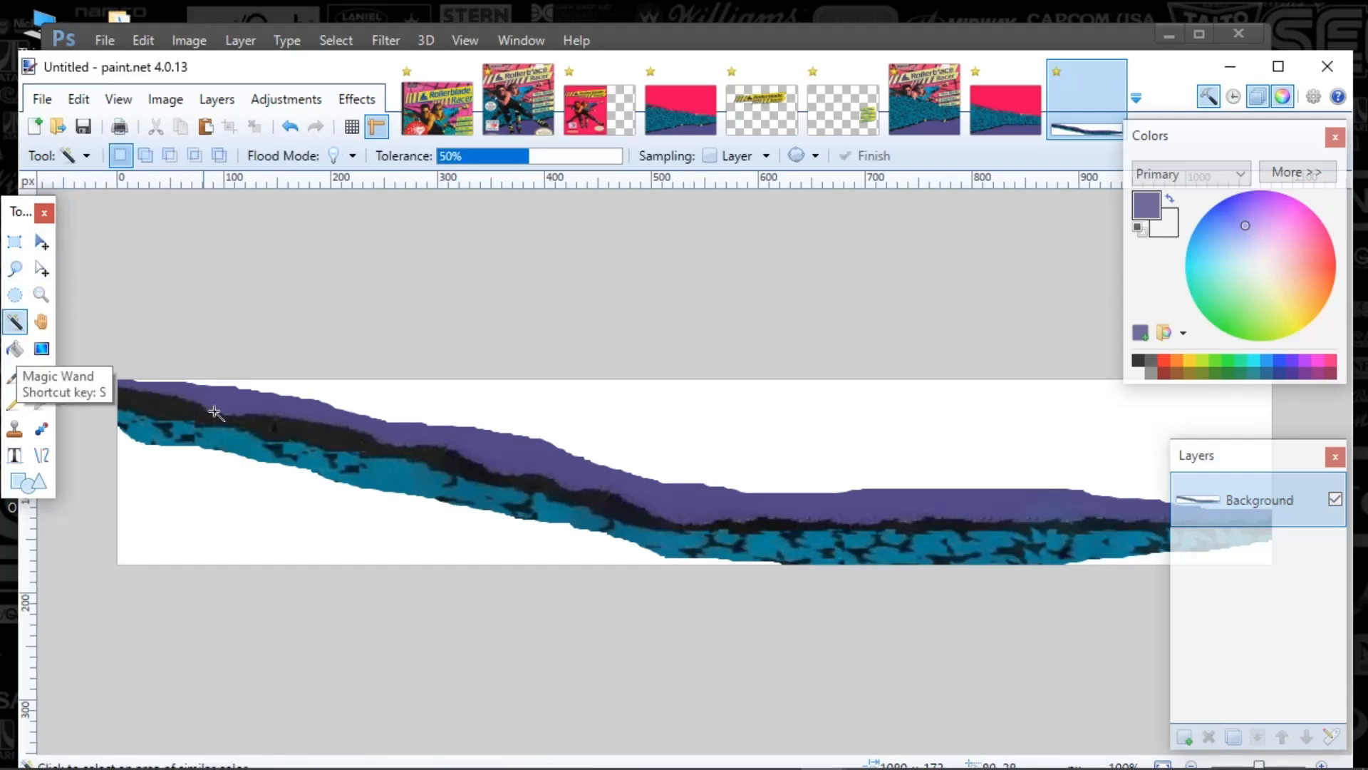
{"action": "left_click", "coordinate": [336, 461]}
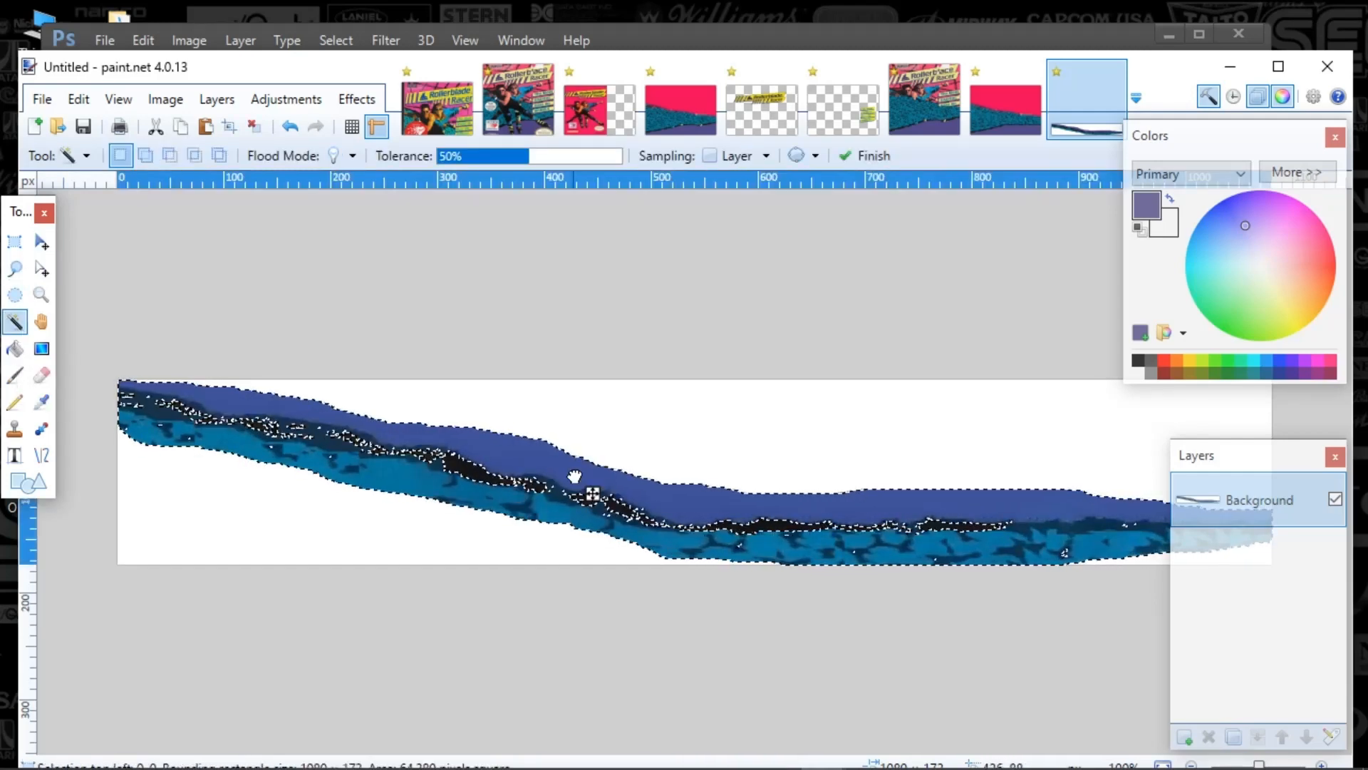
{"action": "left_click_drag", "start_coordinate": [574, 476], "coordinate": [626, 483]}
{"action": "left_click", "coordinate": [1080, 499]}
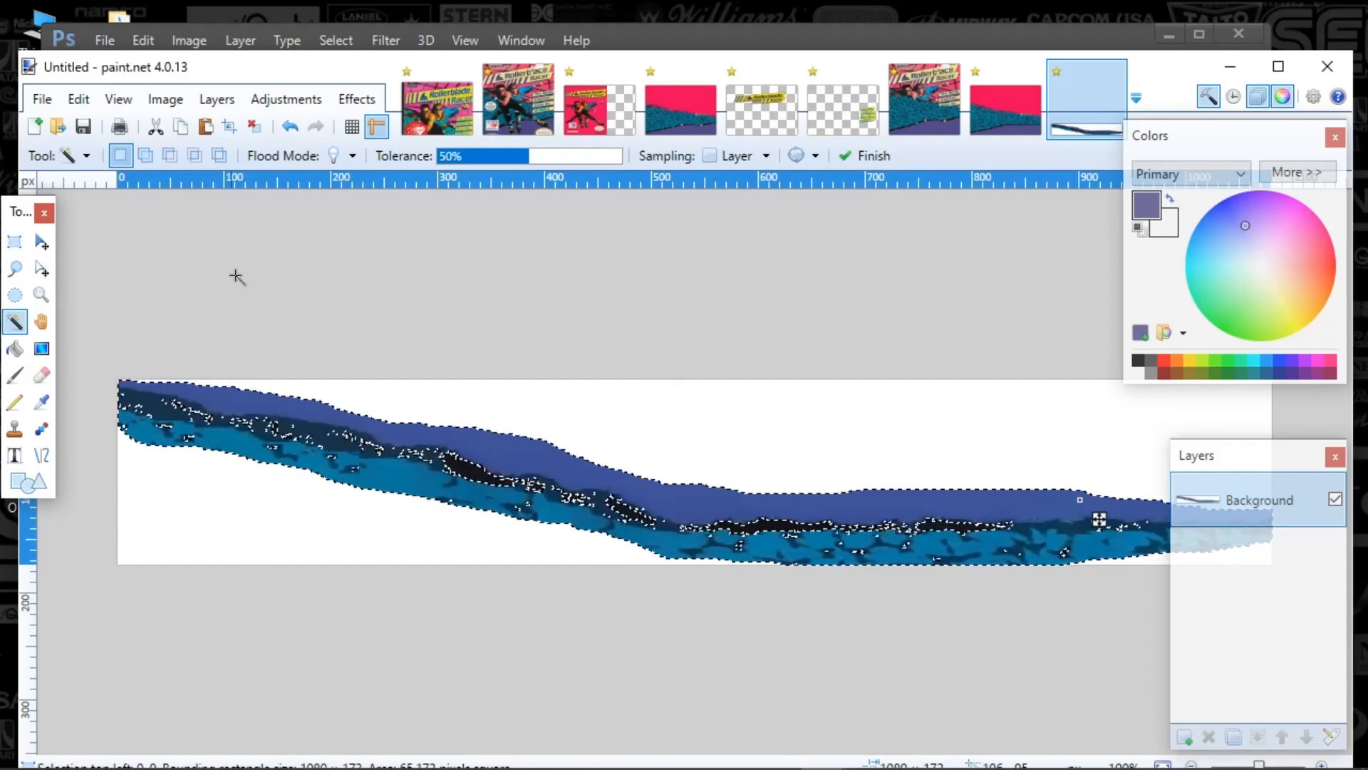
{"action": "key", "text": "ctrl+a"}
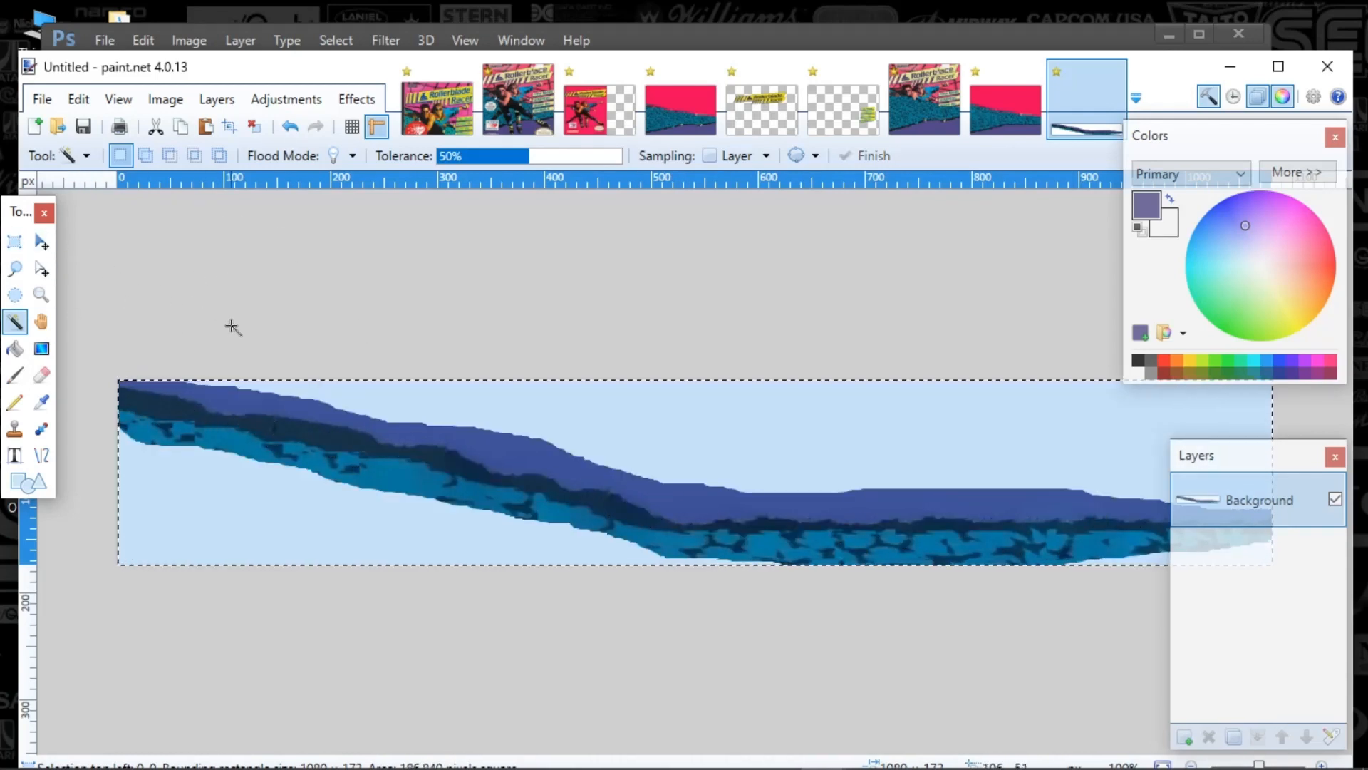
Step: Delete the large white areas below and above the flipped strip with the Magic Wand at 50% tolerance
{"action": "left_click", "coordinate": [265, 555]}
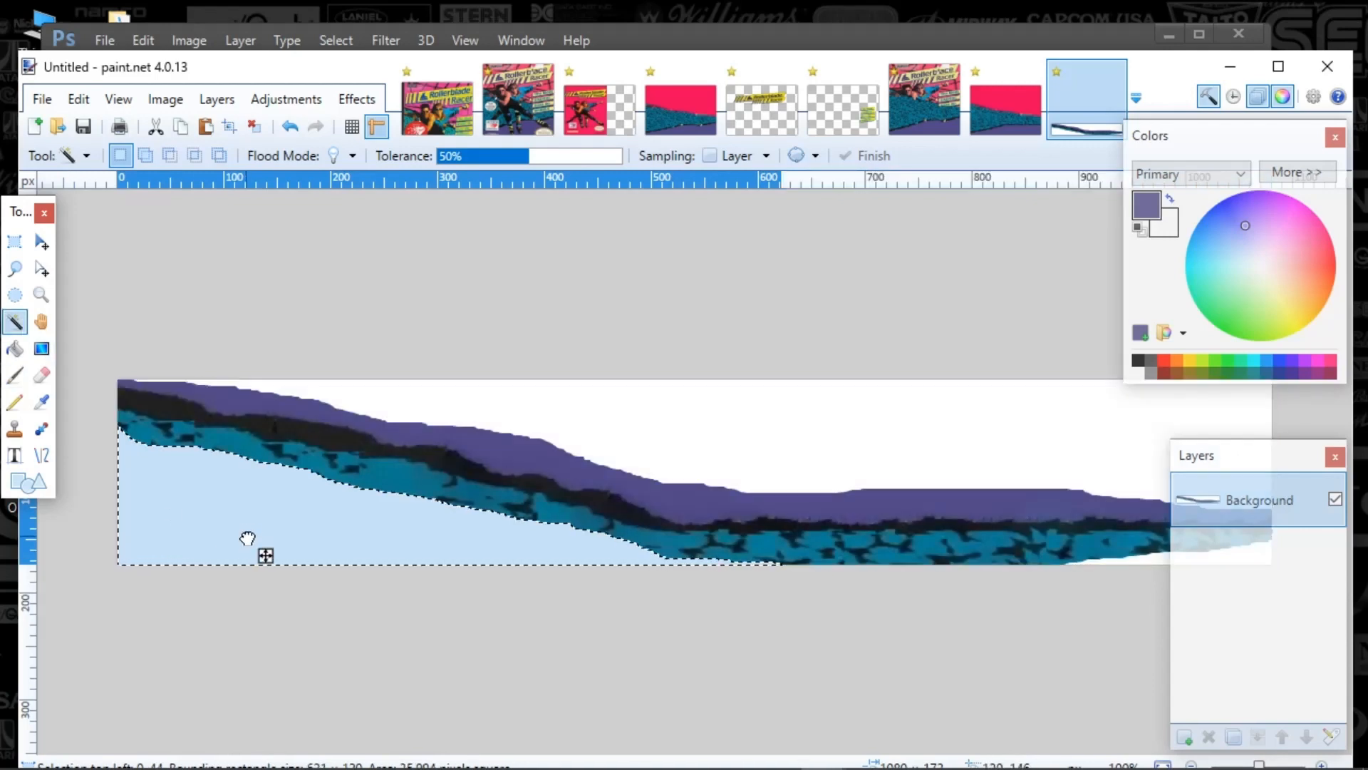
{"action": "key", "text": "Delete"}
{"action": "left_click", "coordinate": [668, 434]}
{"action": "key", "text": "Delete"}
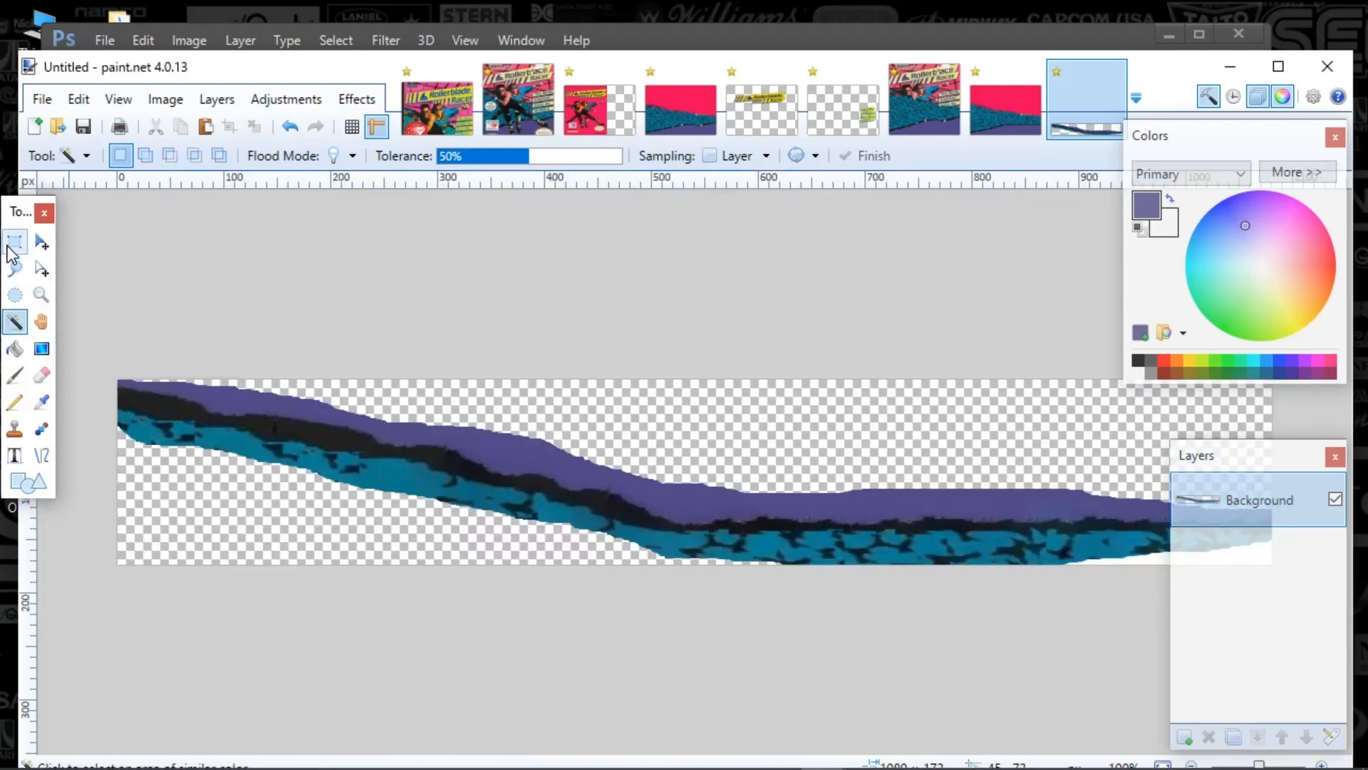
Step: Copy the flipped strip onto a new layer in the earlier background image and move it over the boundary between pink and teal
{"action": "key", "text": "ctrl+a"}
{"action": "left_click", "coordinate": [673, 118]}
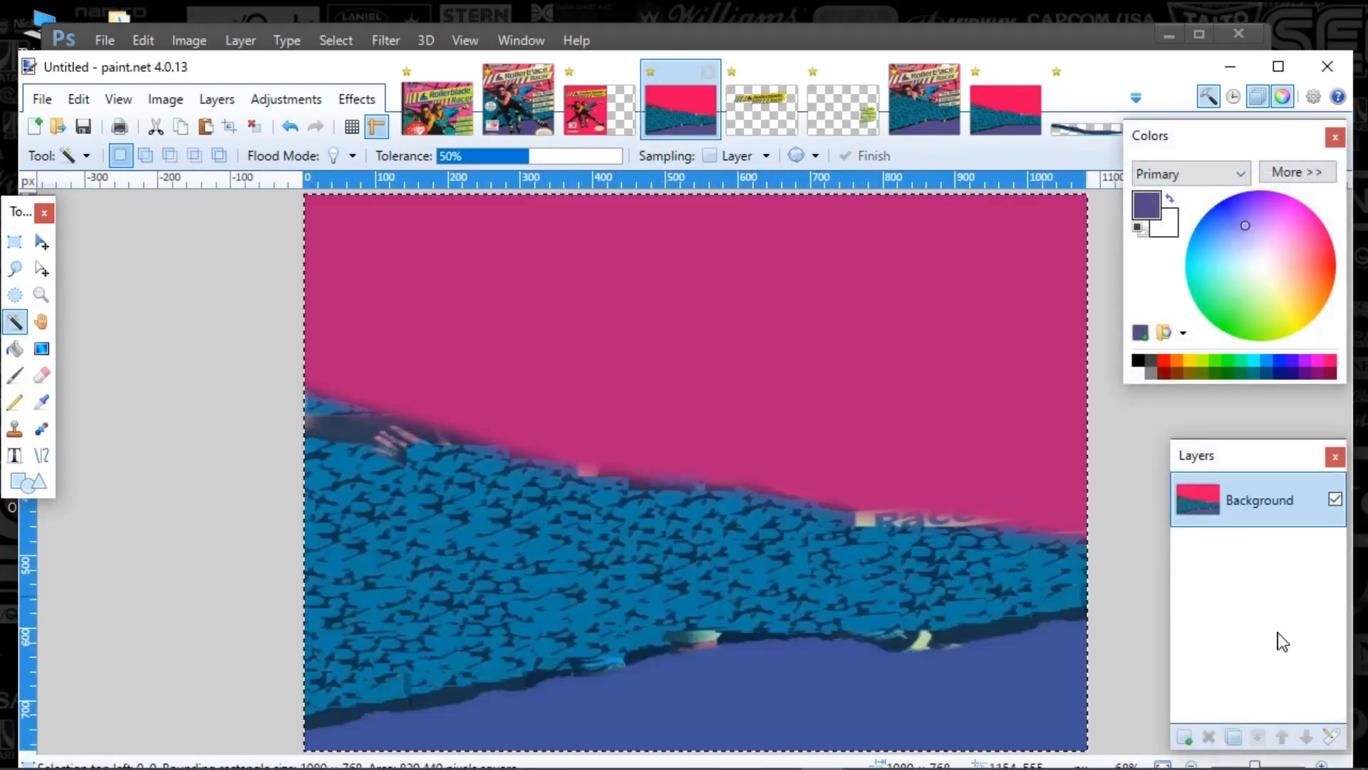
{"action": "left_click", "coordinate": [1186, 736]}
{"action": "key", "text": "ctrl+v"}
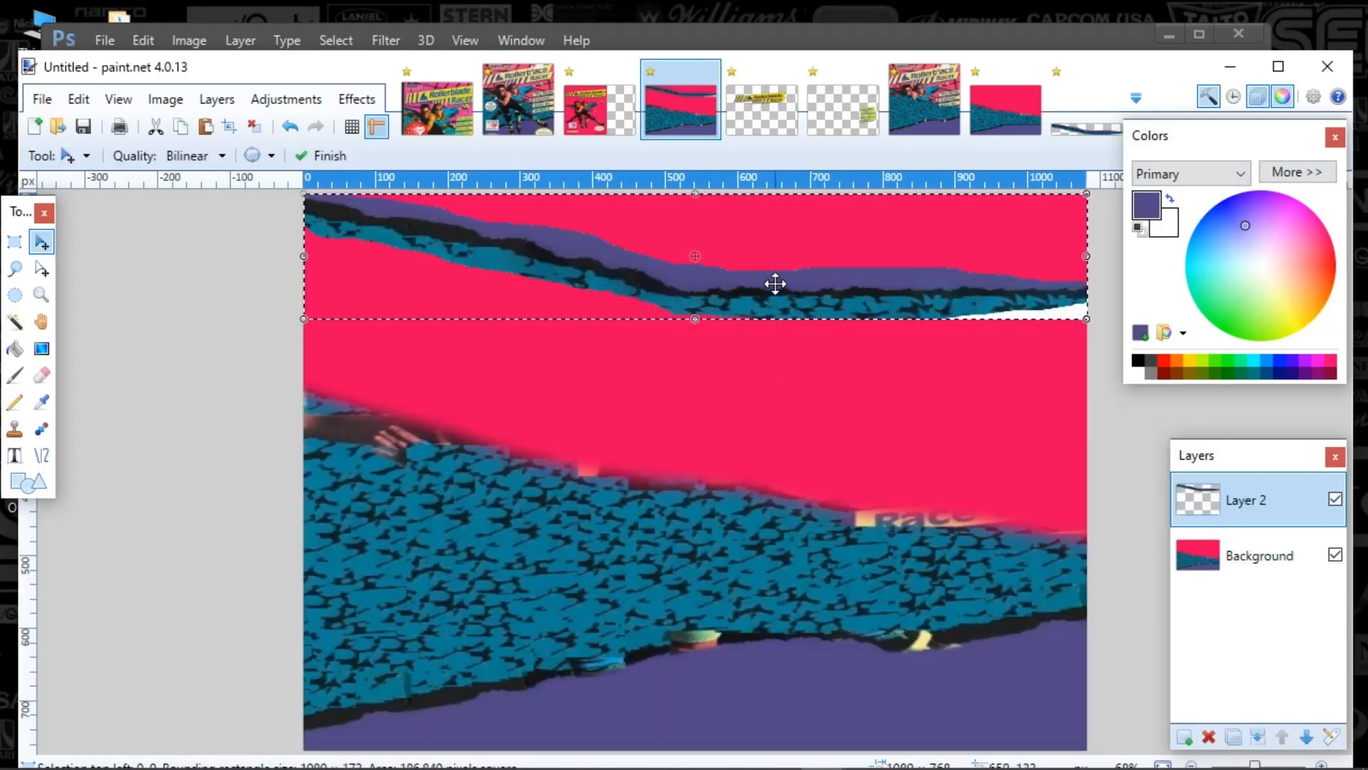
{"action": "left_click_drag", "start_coordinate": [775, 284], "coordinate": [779, 498]}
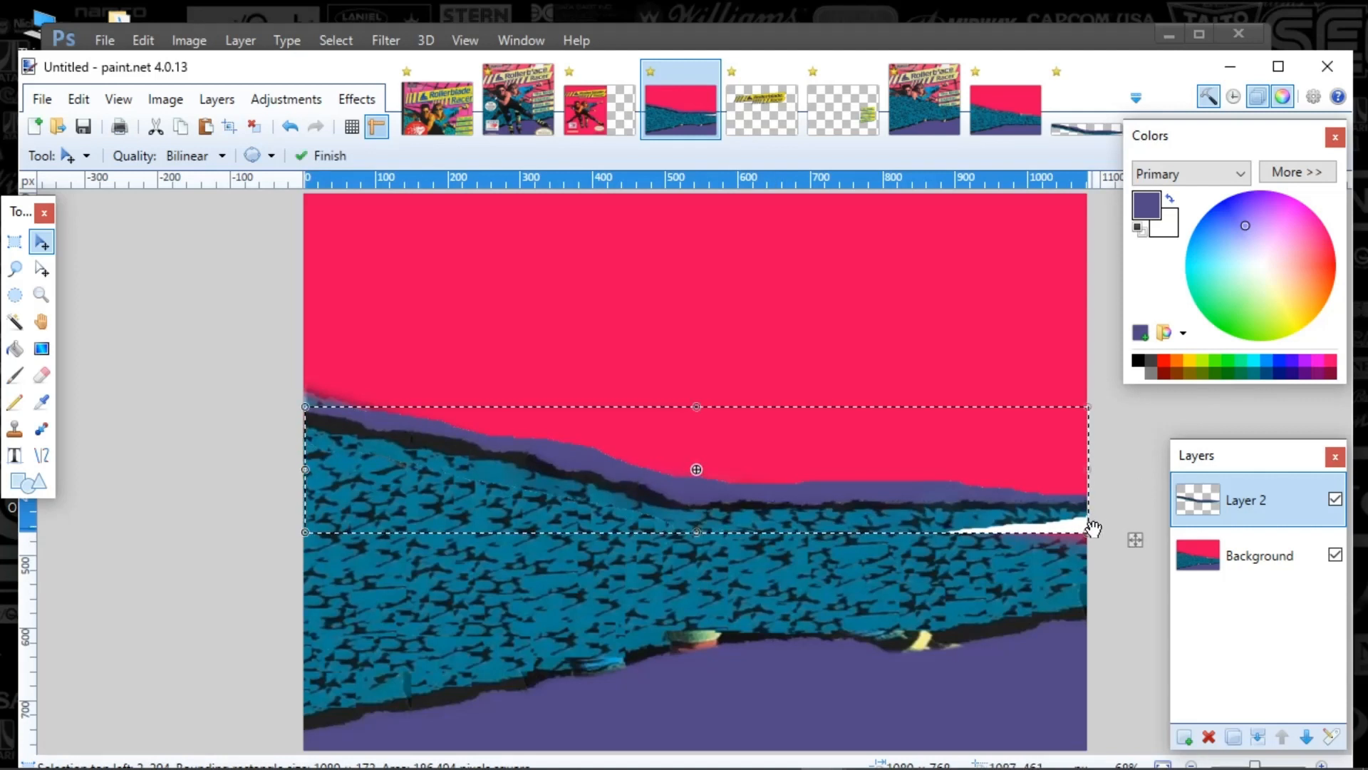
Step: Remove the leftover white patch at the pasted strip's right end with the Magic Wand, then deselect
{"action": "left_click", "coordinate": [41, 374]}
{"action": "left_click", "coordinate": [14, 322]}
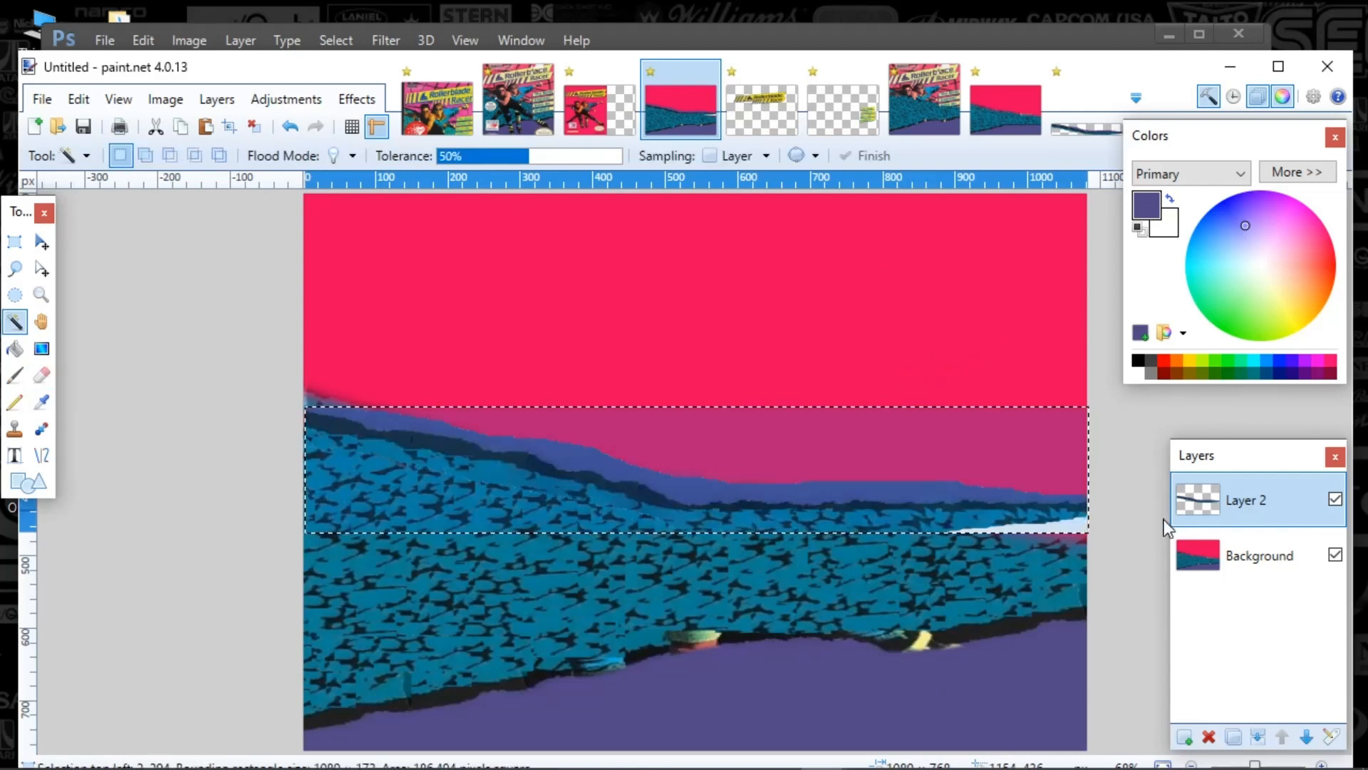
{"action": "key", "text": "ctrl+d"}
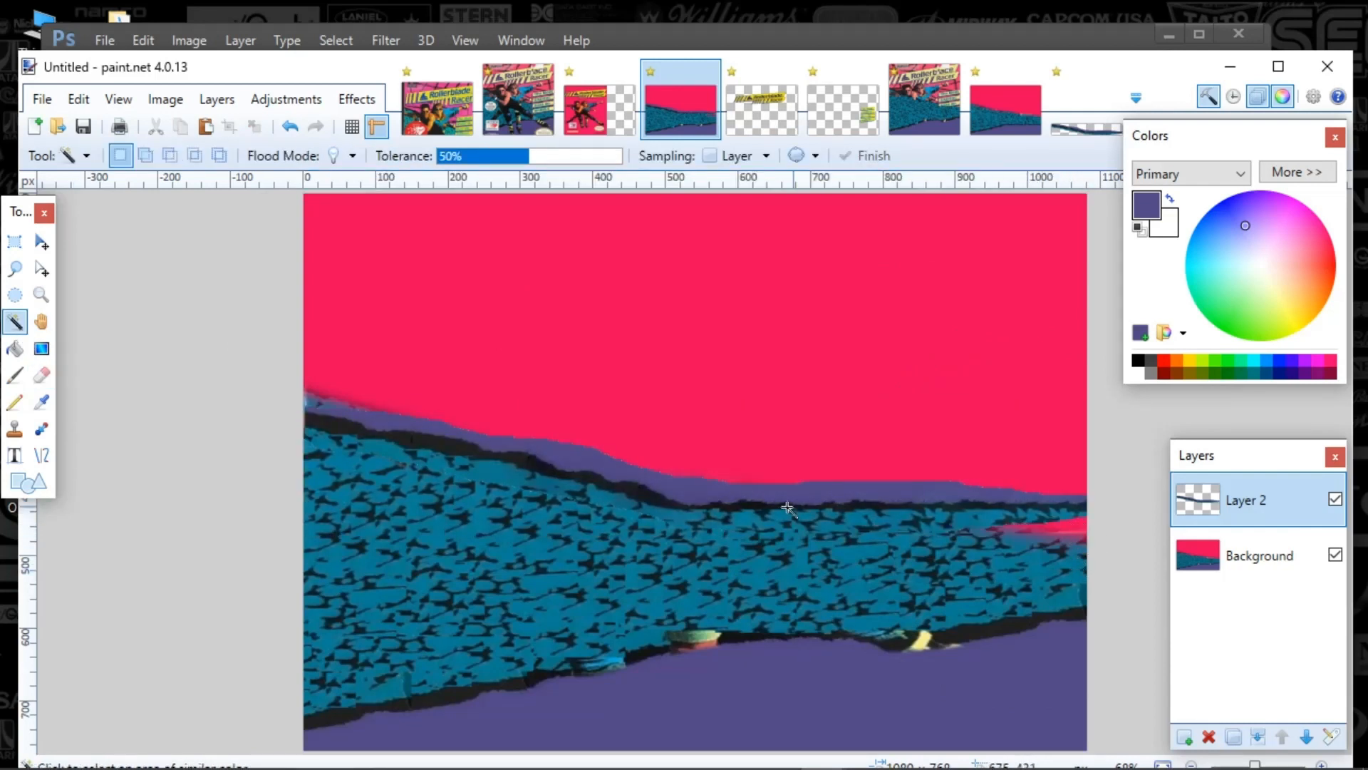
Step: Enlarge the strip on Layer 2 slightly and reposition it so it covers the blurred pink–teal boundary across the full width, then deselect
{"action": "left_click", "coordinate": [40, 243]}
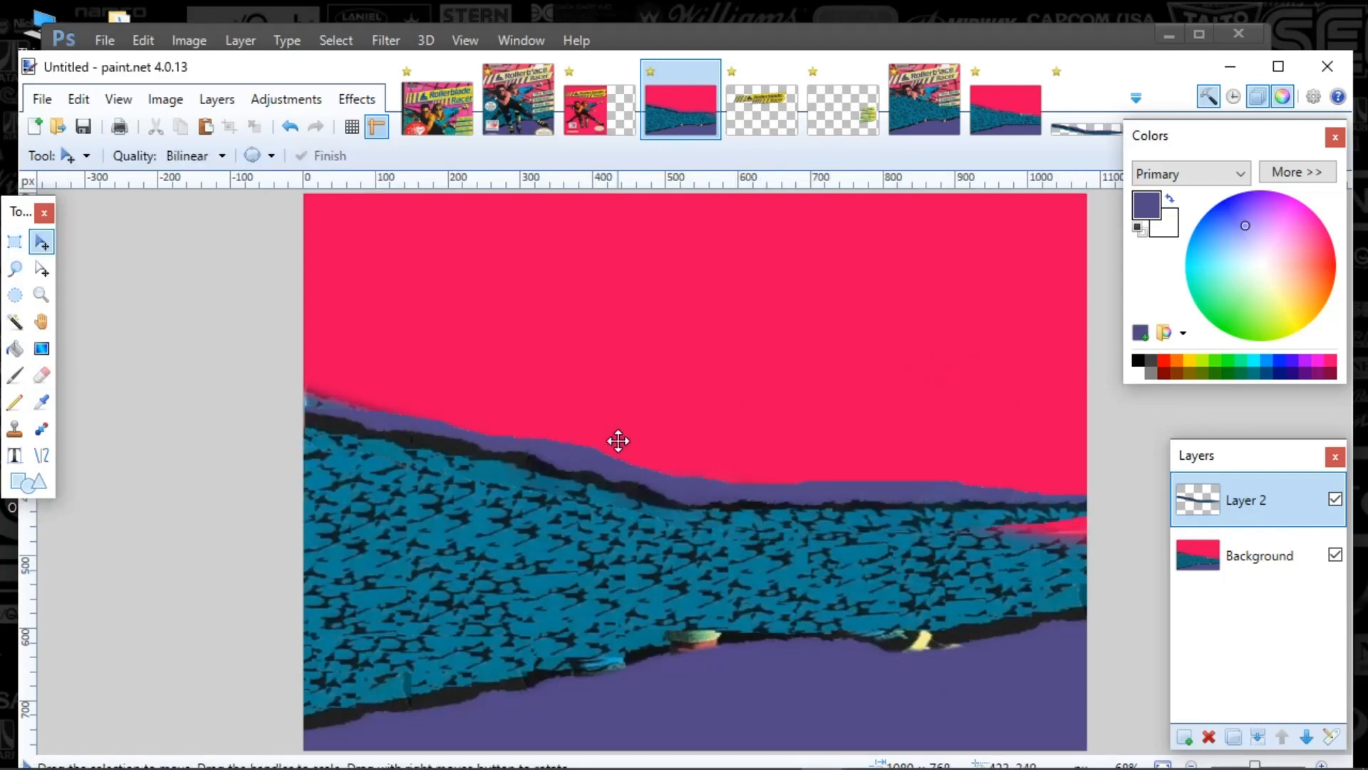
{"action": "left_click_drag", "start_coordinate": [617, 442], "coordinate": [647, 451]}
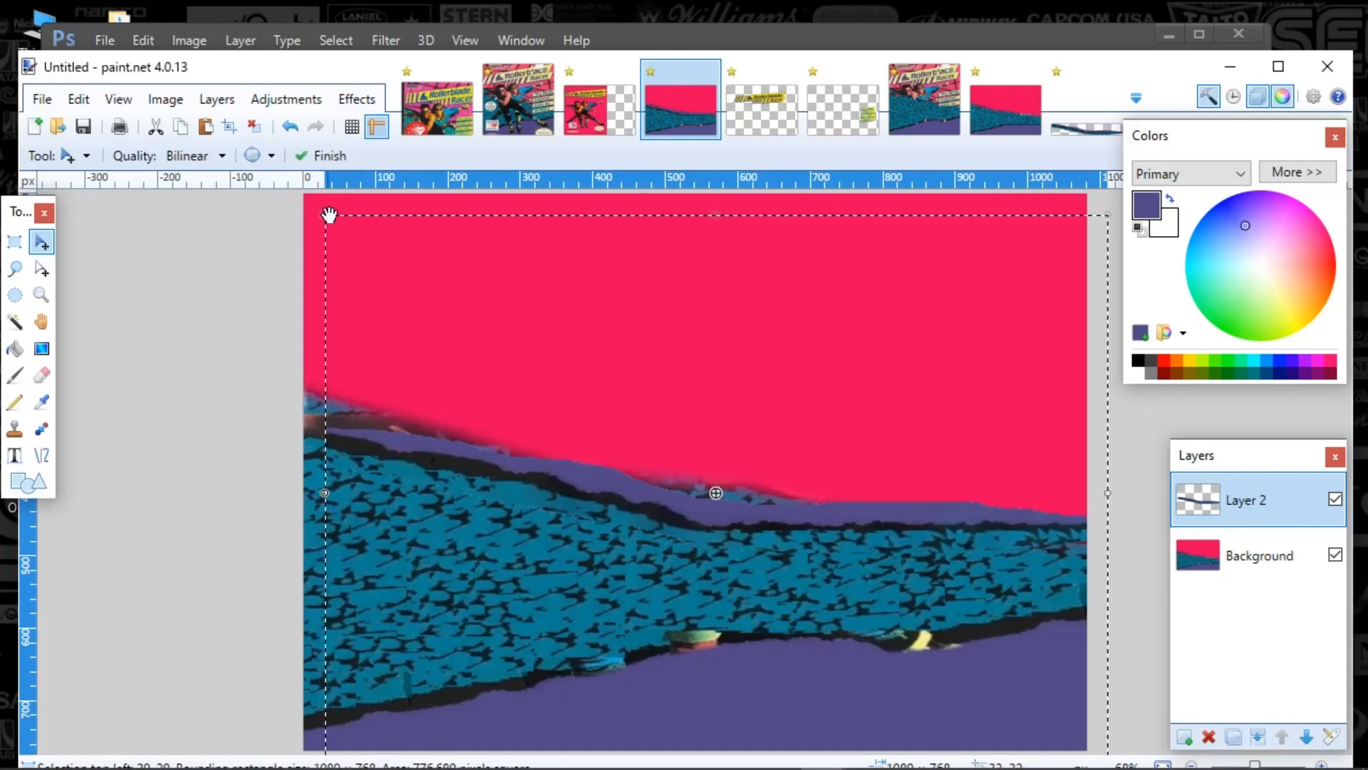
{"action": "left_click_drag", "start_coordinate": [329, 215], "coordinate": [289, 188]}
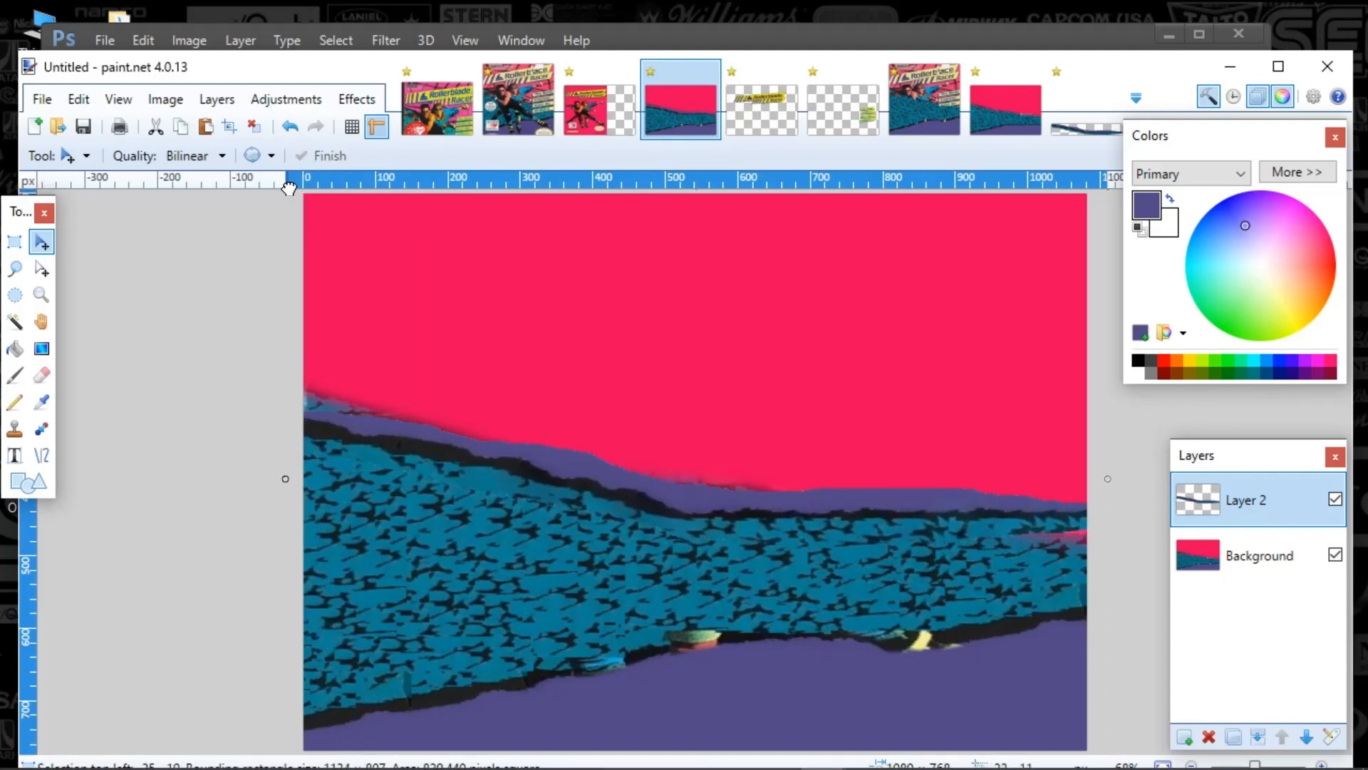
{"action": "left_click_drag", "start_coordinate": [520, 303], "coordinate": [536, 317]}
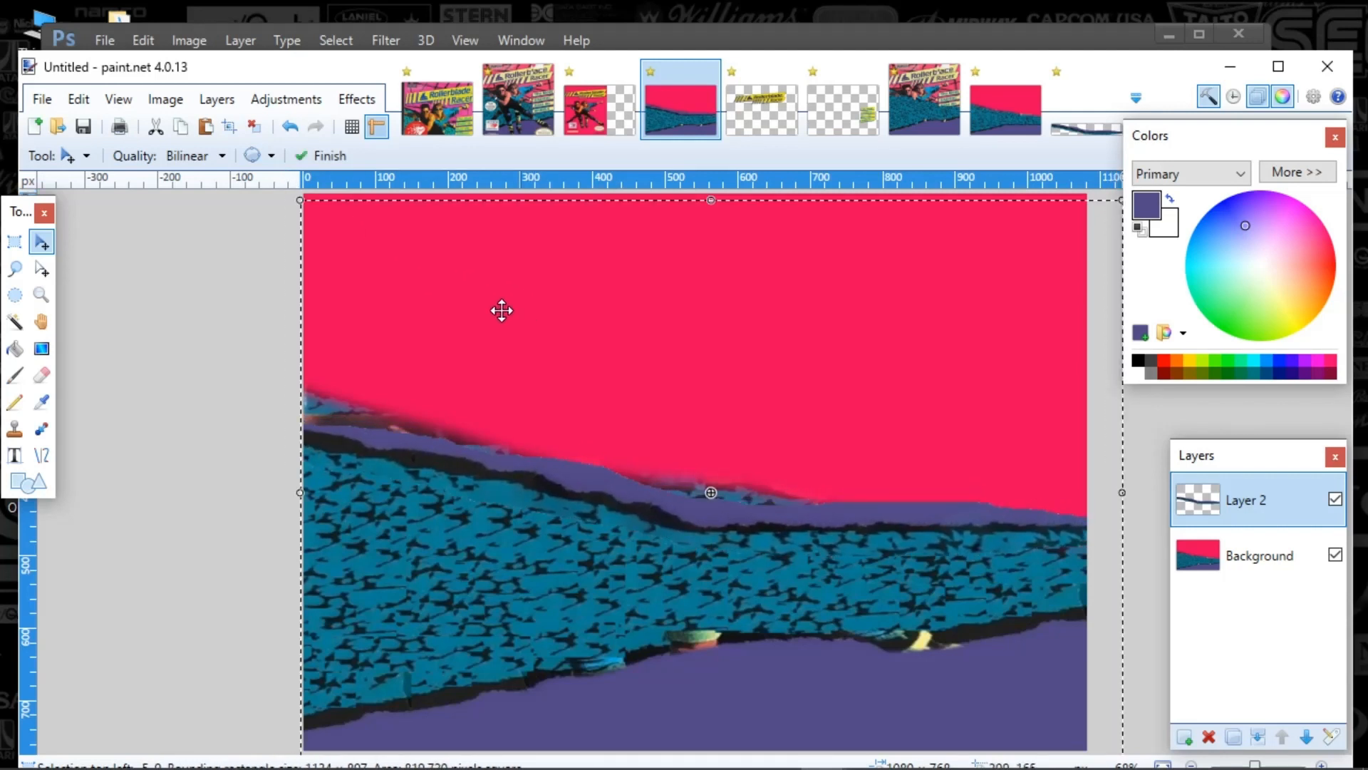
{"action": "left_click_drag", "start_coordinate": [317, 201], "coordinate": [308, 170]}
{"action": "left_click_drag", "start_coordinate": [459, 318], "coordinate": [485, 337]}
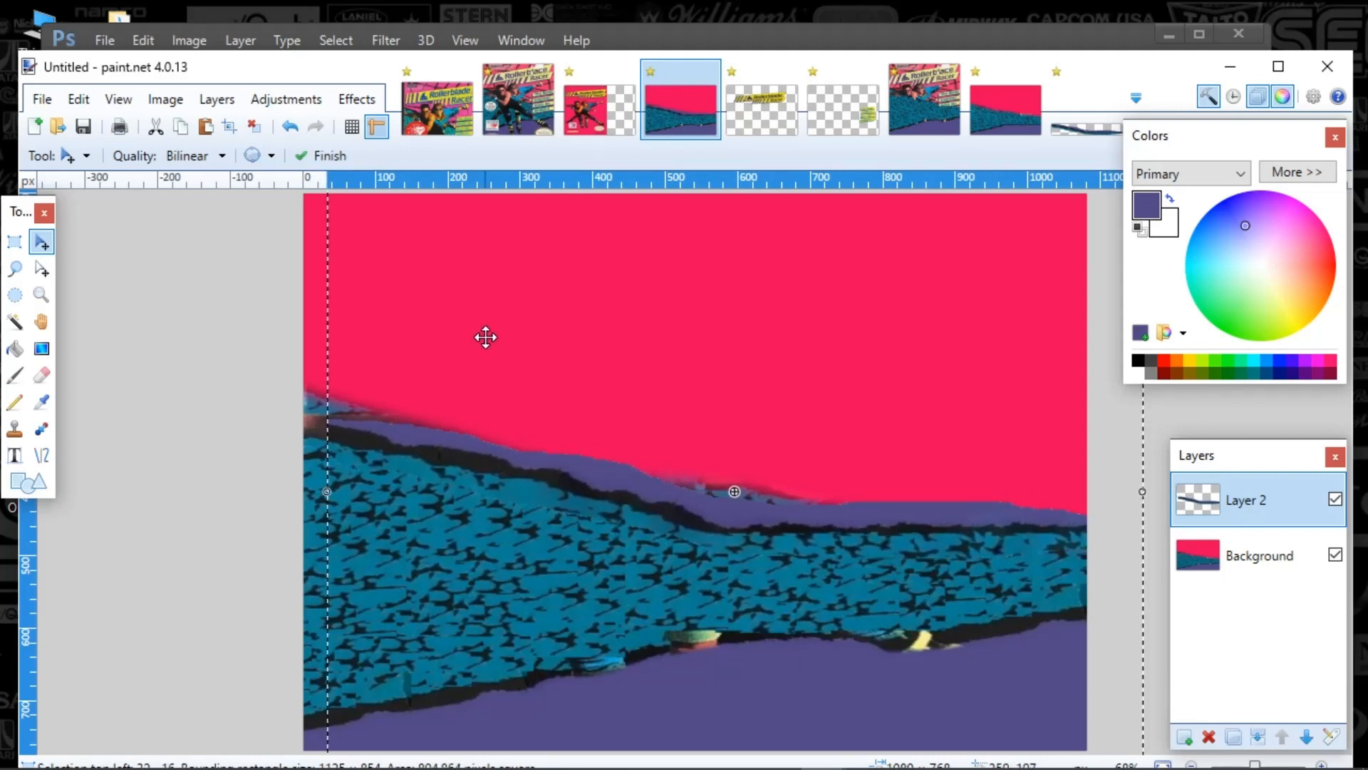
{"action": "left_click_drag", "start_coordinate": [327, 491], "coordinate": [291, 490]}
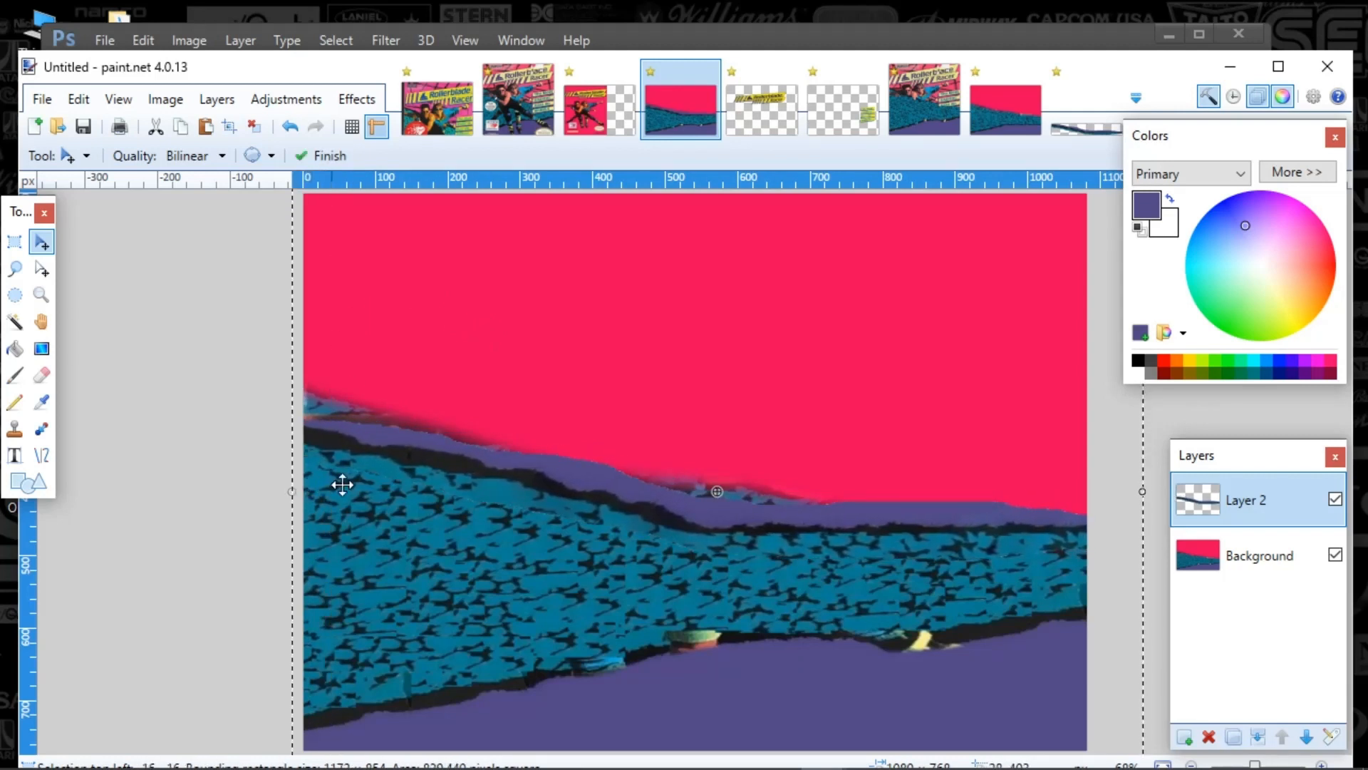
{"action": "left_click_drag", "start_coordinate": [564, 483], "coordinate": [548, 460]}
{"action": "left_click", "coordinate": [18, 247]}
{"action": "left_click", "coordinate": [139, 365]}
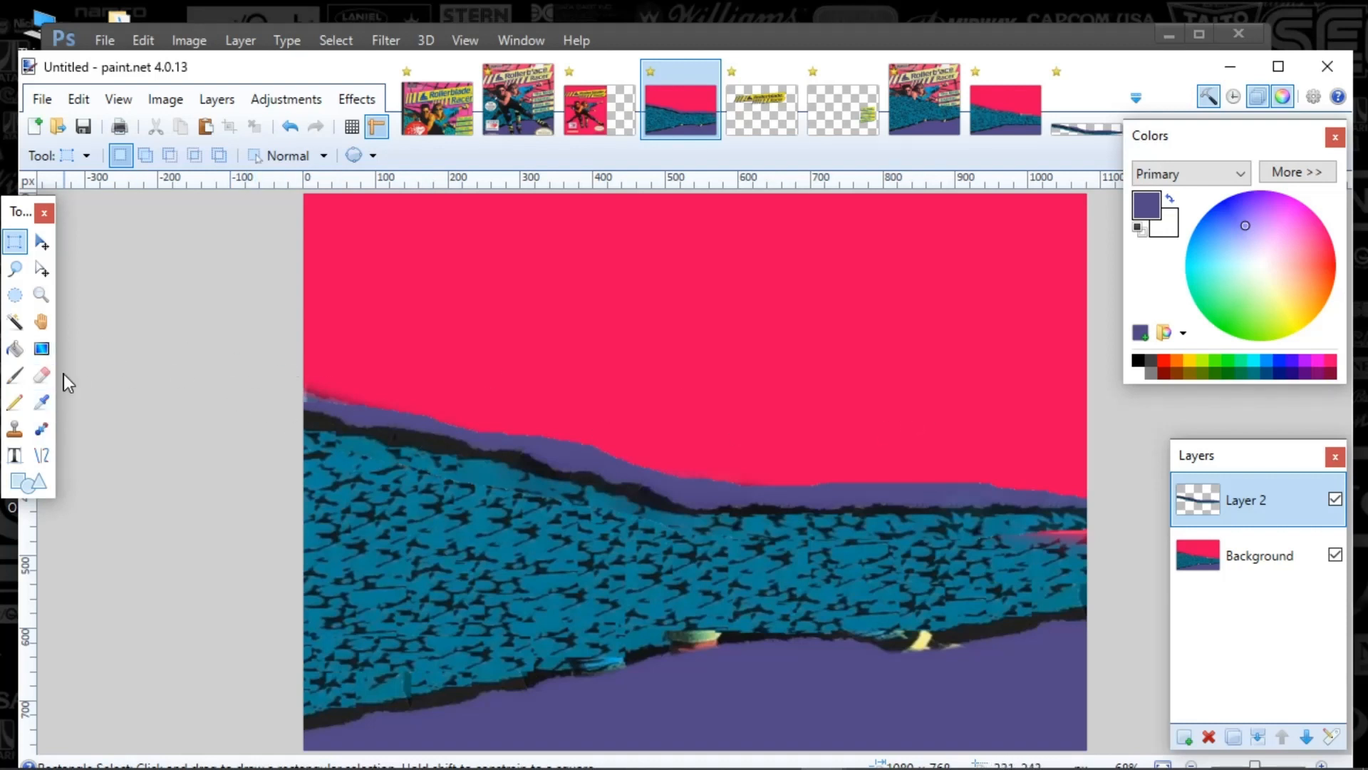
Step: Erase the purple band above the dark torn edge on Layer 2 with a 95-wide Eraser at 75% hardness
{"action": "left_click", "coordinate": [42, 375]}
{"action": "left_click", "coordinate": [250, 156]}
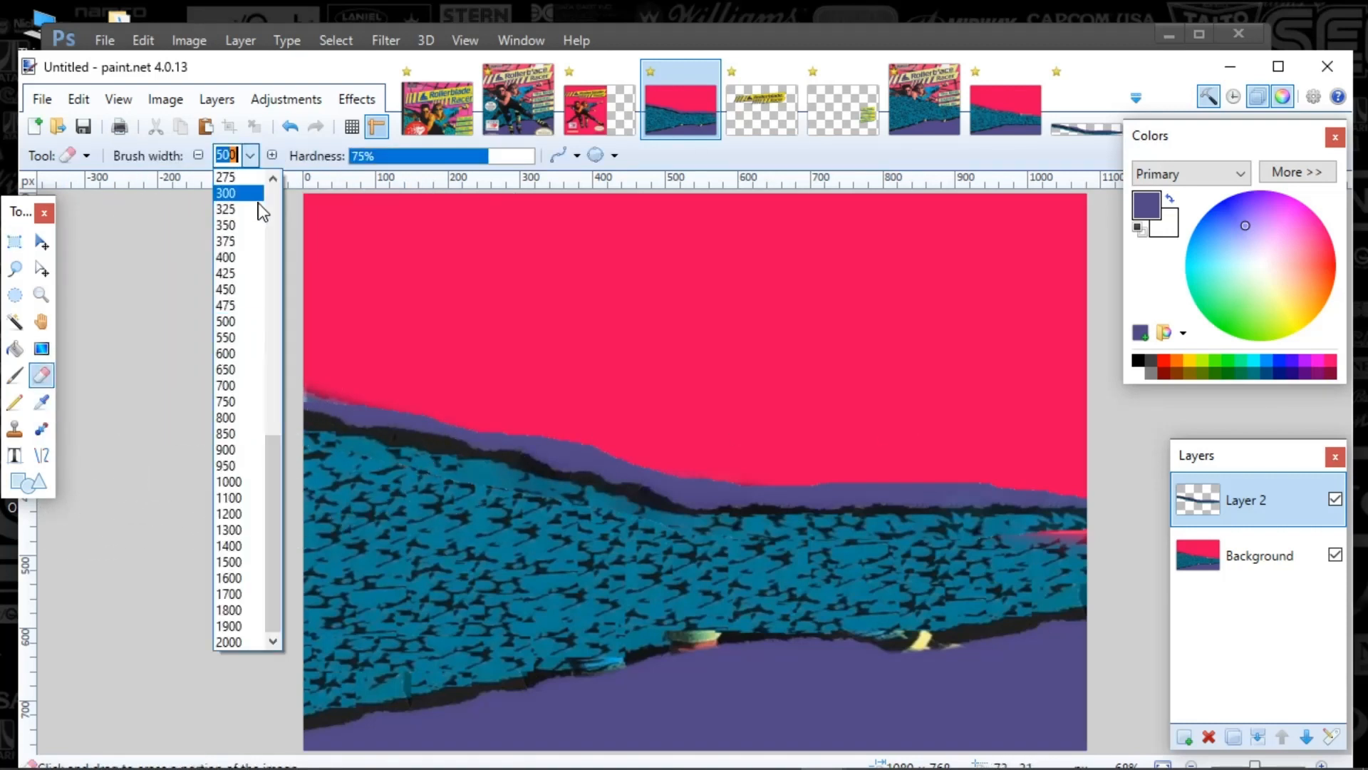
{"action": "scroll", "coordinate": [253, 285], "scroll_direction": "up", "scroll_amount": 10}
{"action": "left_click", "coordinate": [242, 432]}
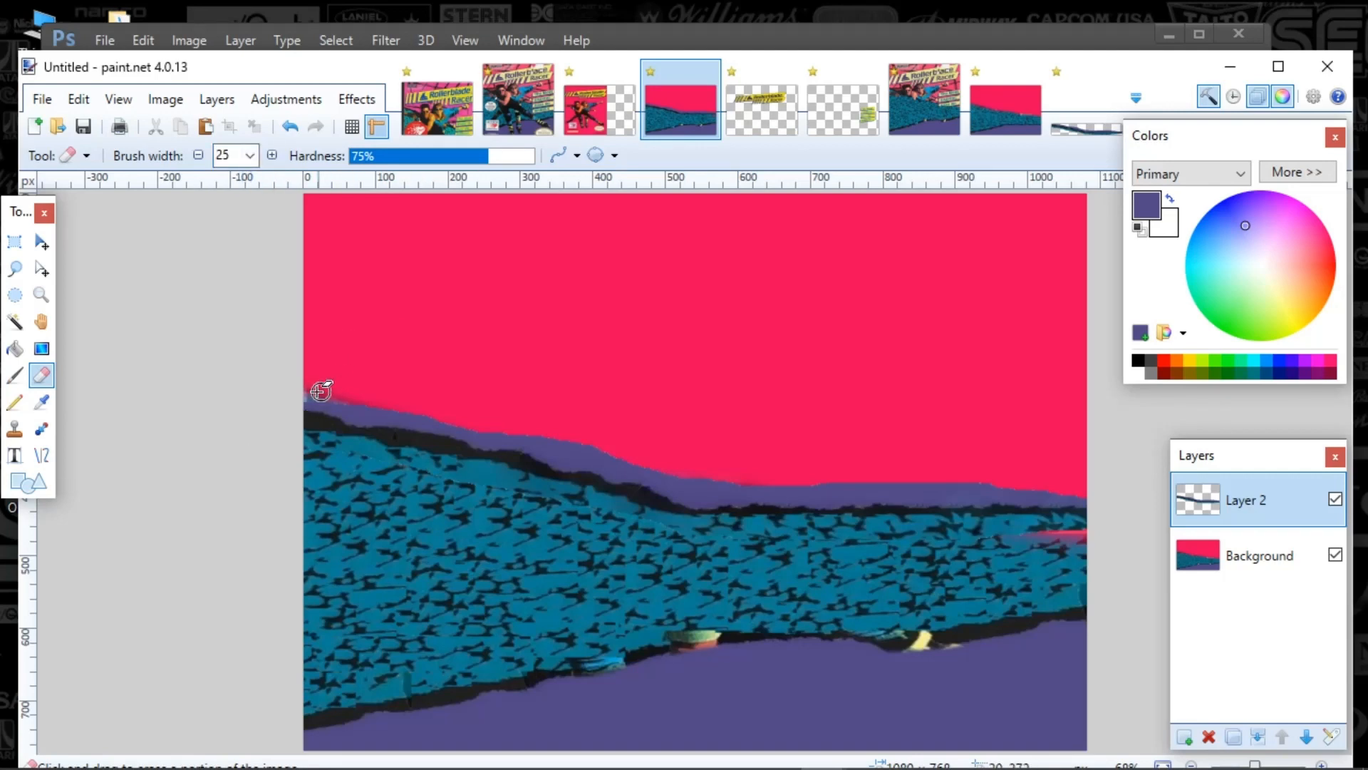
{"action": "left_click", "coordinate": [250, 155]}
{"action": "scroll", "coordinate": [235, 321], "scroll_direction": "up", "scroll_amount": 3}
{"action": "left_click", "coordinate": [231, 396]}
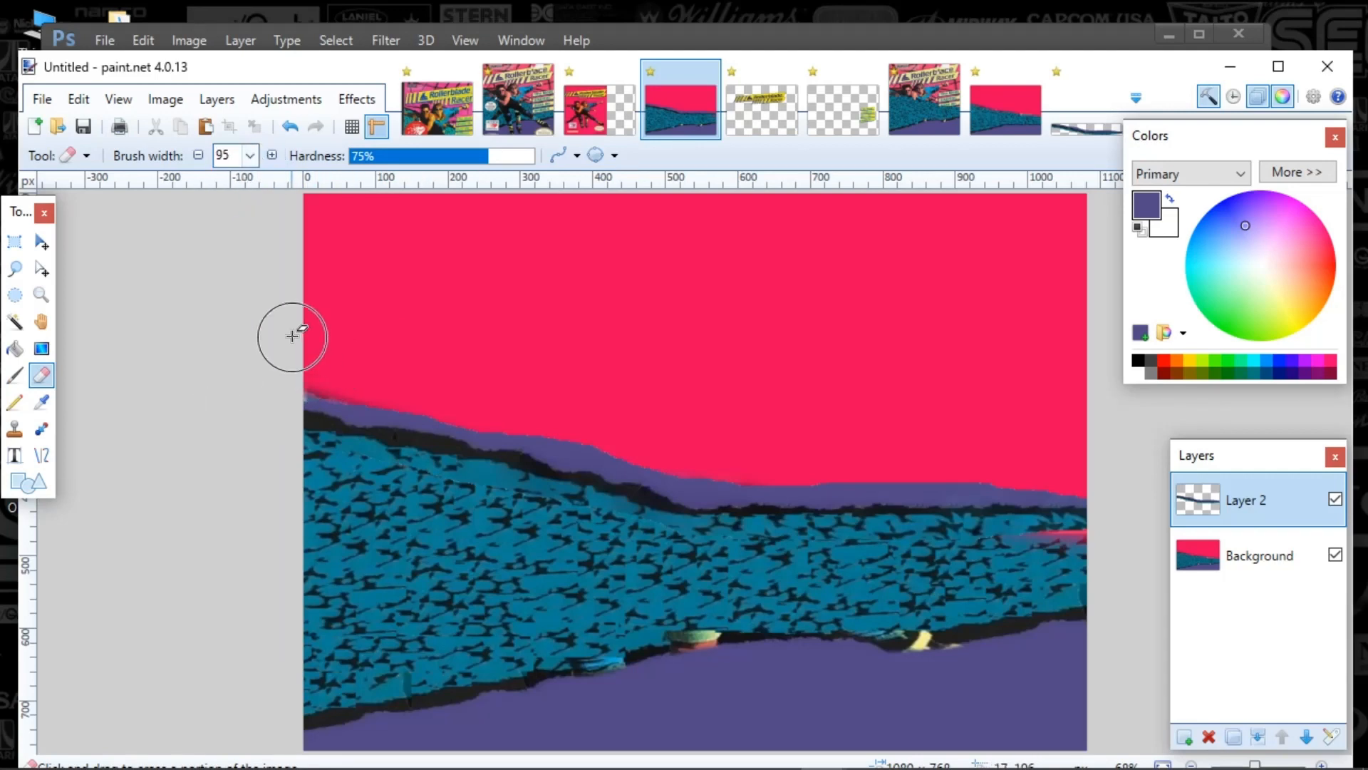
{"action": "scroll", "coordinate": [356, 358], "scroll_direction": "up", "scroll_amount": 3}
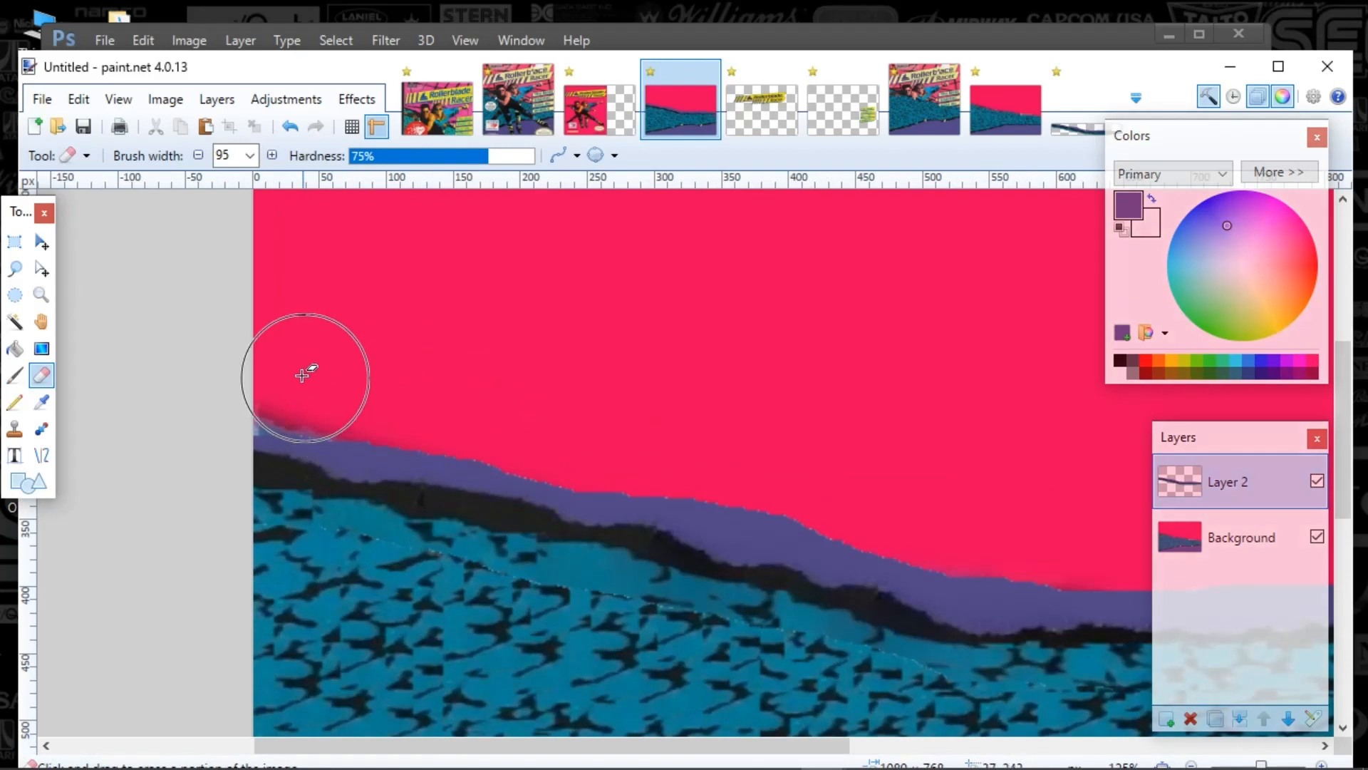
{"action": "mouse_move", "coordinate": [287, 390]}
{"action": "left_mouse_down"}
{"action": "mouse_move", "coordinate": [366, 417]}
{"action": "mouse_move", "coordinate": [537, 436]}
{"action": "mouse_move", "coordinate": [612, 468]}
{"action": "mouse_move", "coordinate": [596, 468]}
{"action": "mouse_move", "coordinate": [675, 467]}
{"action": "mouse_move", "coordinate": [750, 506]}
{"action": "mouse_move", "coordinate": [893, 528]}
{"action": "mouse_move", "coordinate": [1023, 571]}
{"action": "left_mouse_up"}
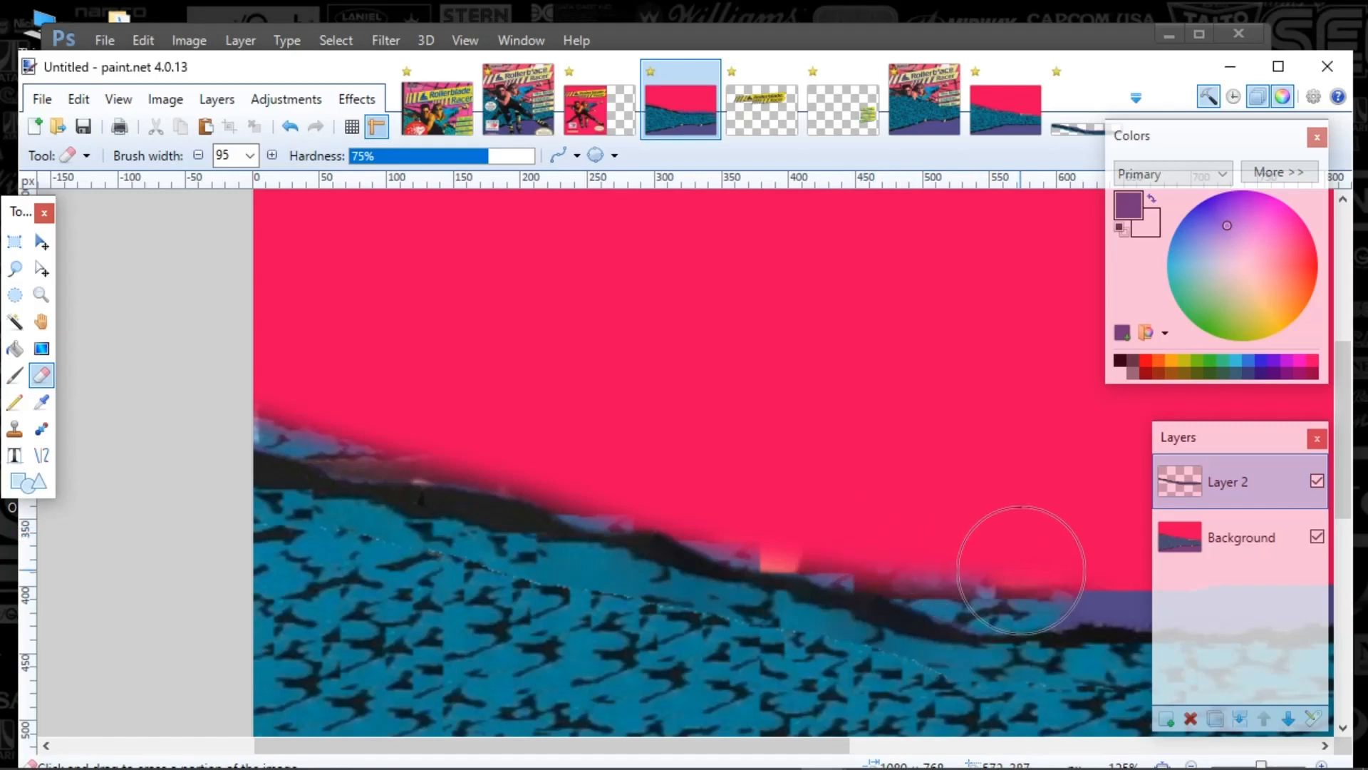
{"action": "left_click_drag", "start_coordinate": [824, 746], "coordinate": [1087, 745]}
{"action": "mouse_move", "coordinate": [460, 557]}
{"action": "left_mouse_down"}
{"action": "mouse_move", "coordinate": [1126, 565]}
{"action": "mouse_move", "coordinate": [1004, 555]}
{"action": "left_mouse_up"}
Step: Sample the pink from the Background layer for the Paintbrush and add a new layer directly beneath Layer 2
{"action": "scroll", "coordinate": [919, 489], "scroll_direction": "down", "scroll_amount": 3}
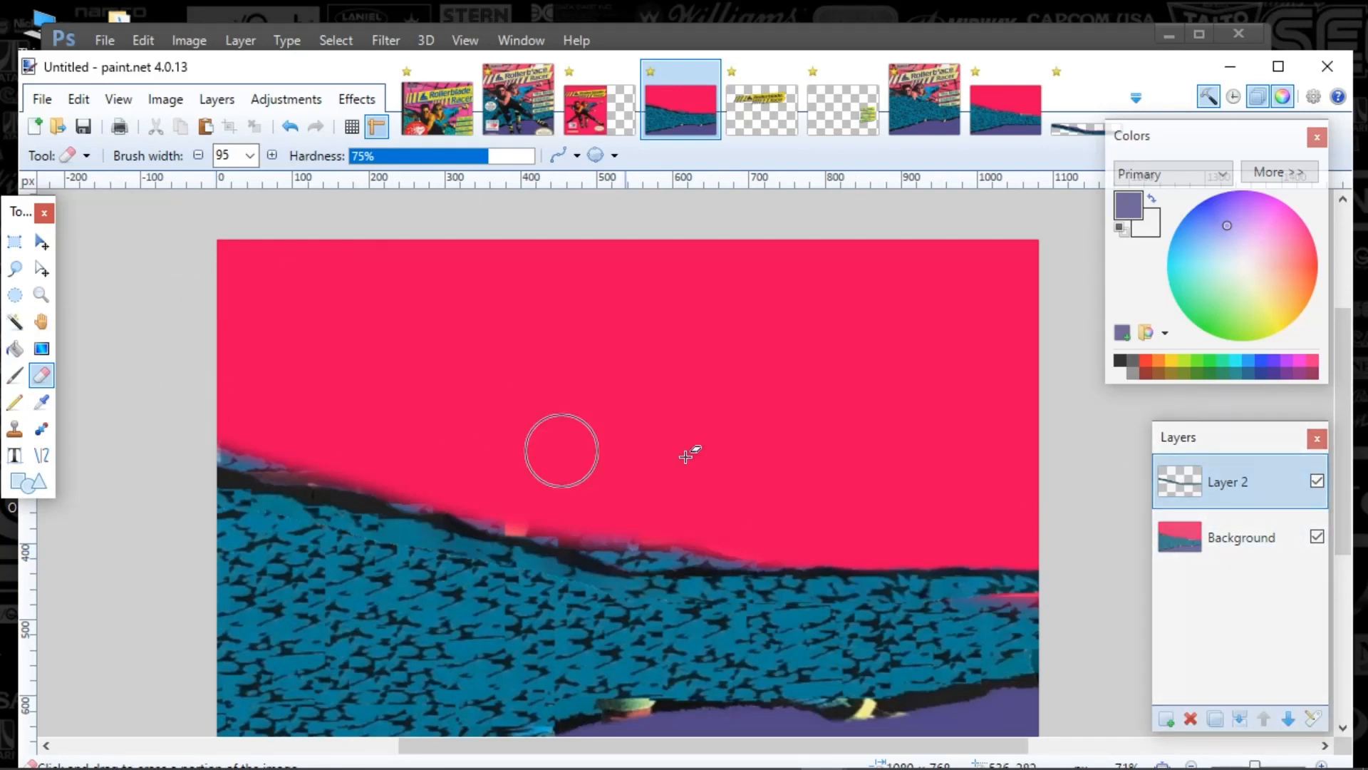
{"action": "left_click", "coordinate": [1215, 555]}
{"action": "left_click", "coordinate": [42, 401]}
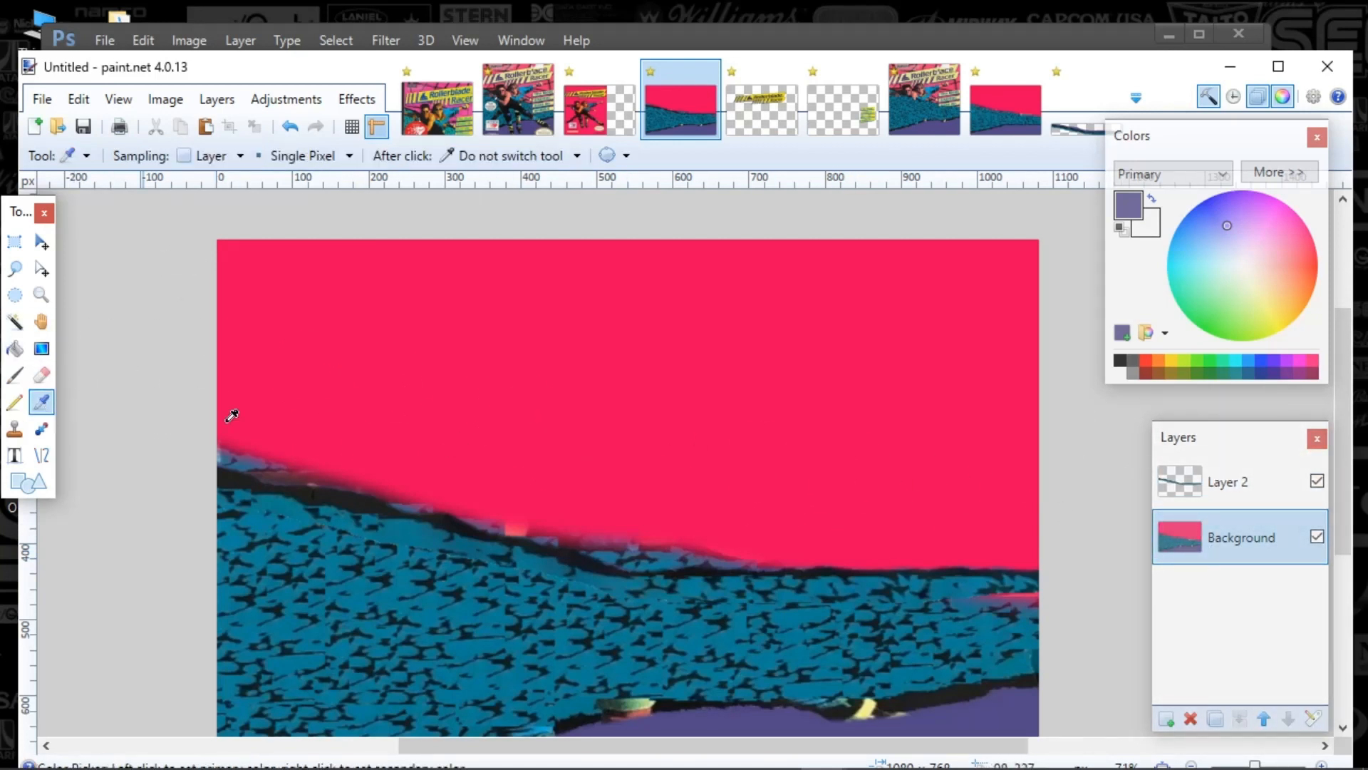
{"action": "left_click", "coordinate": [1243, 484]}
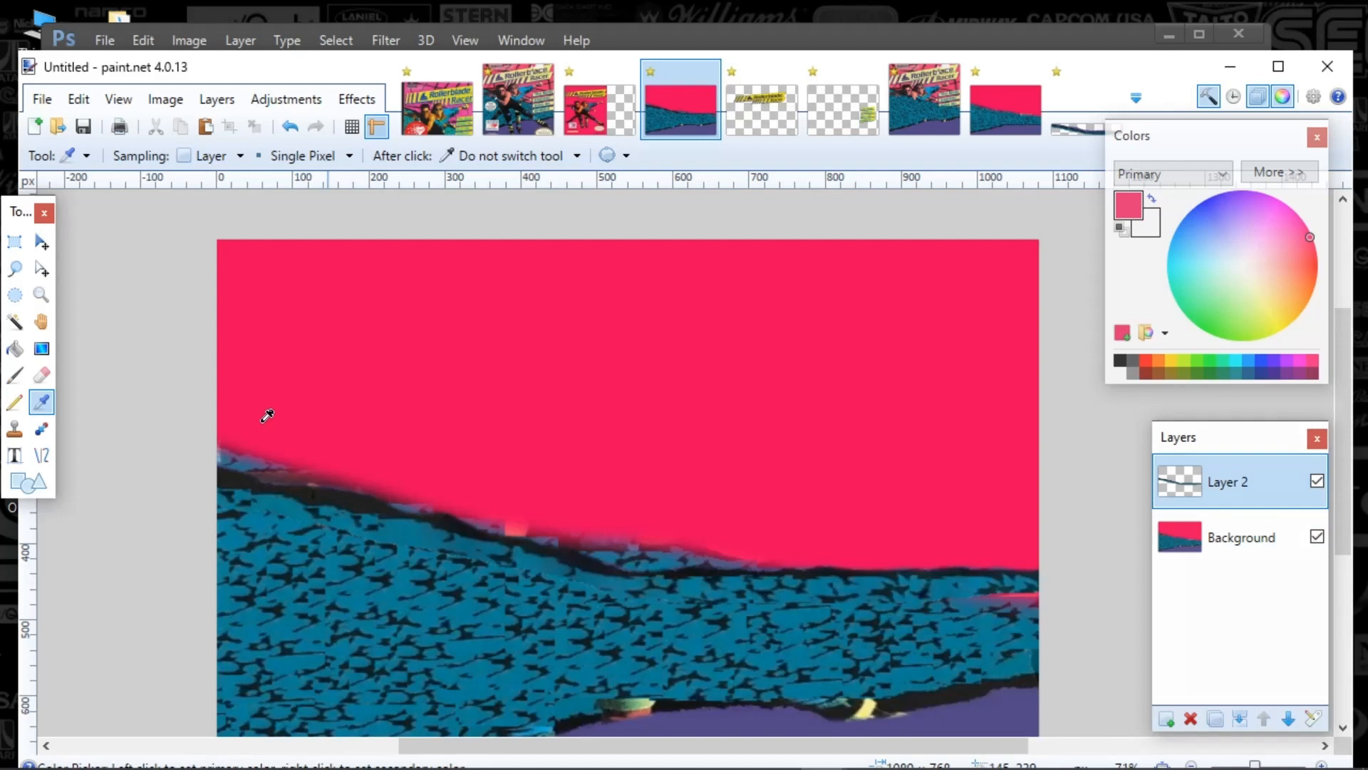
{"action": "left_click", "coordinate": [15, 375]}
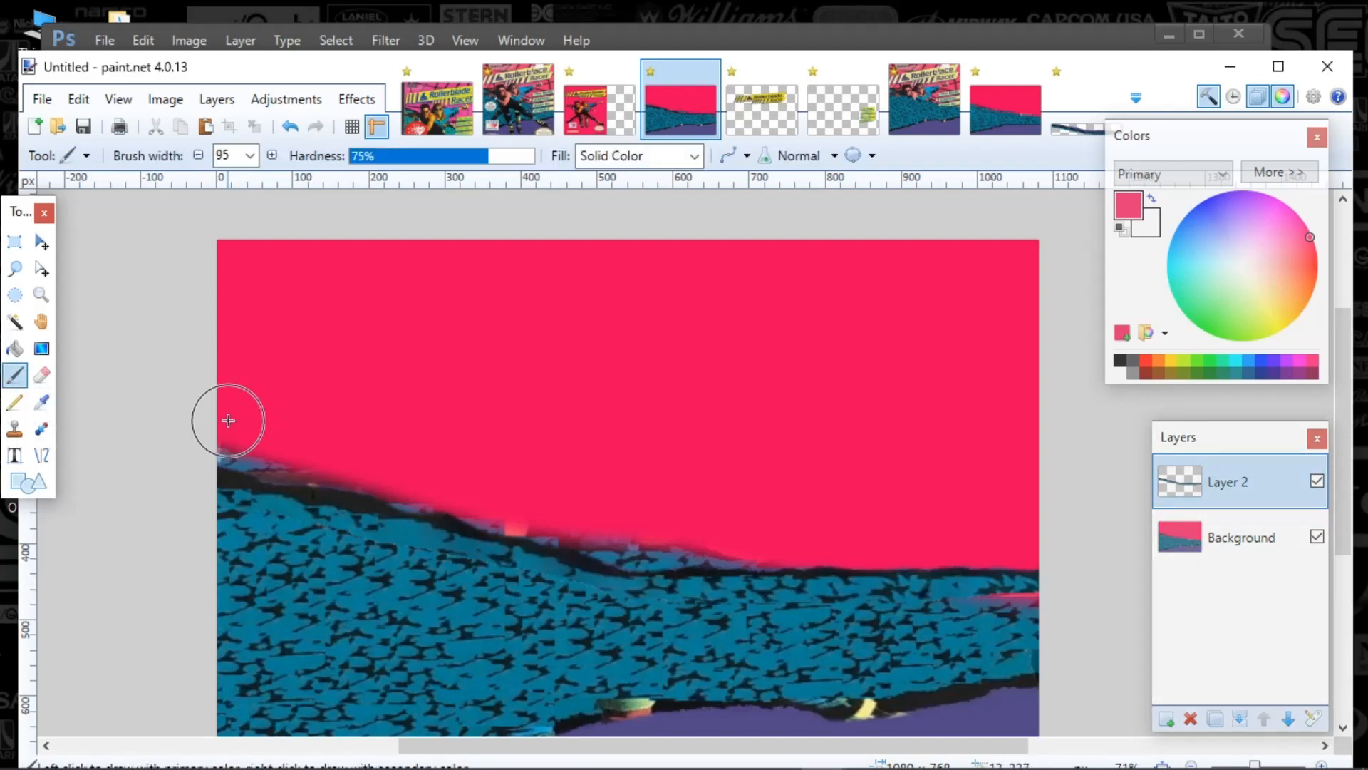
{"action": "left_click", "coordinate": [1168, 719]}
{"action": "left_click", "coordinate": [1288, 719]}
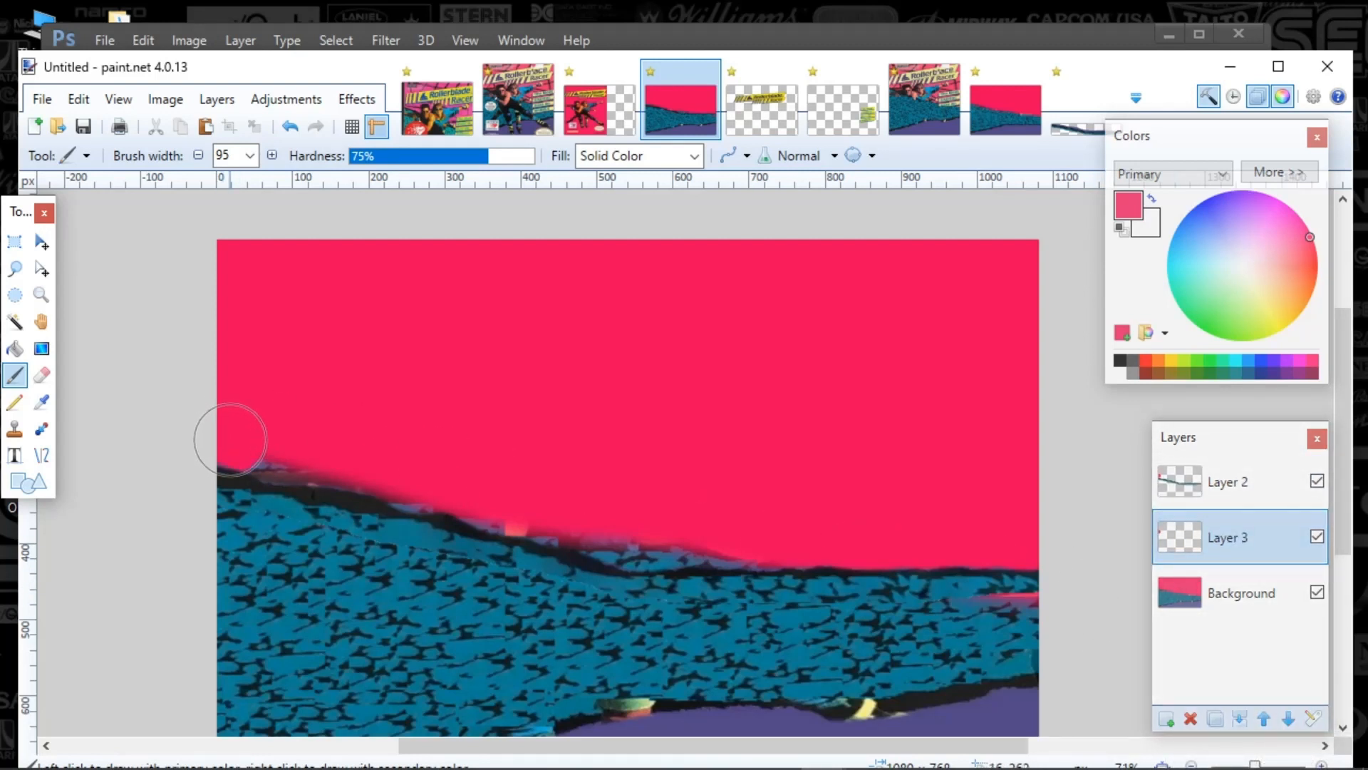
Step: Paint pink over the blurred fringe above the dark torn edge on Layer 3 with a 95-wide brush at 75% hardness
{"action": "mouse_move", "coordinate": [255, 449]}
{"action": "left_mouse_down"}
{"action": "mouse_move", "coordinate": [295, 456]}
{"action": "mouse_move", "coordinate": [200, 440]}
{"action": "mouse_move", "coordinate": [370, 474]}
{"action": "left_mouse_up"}
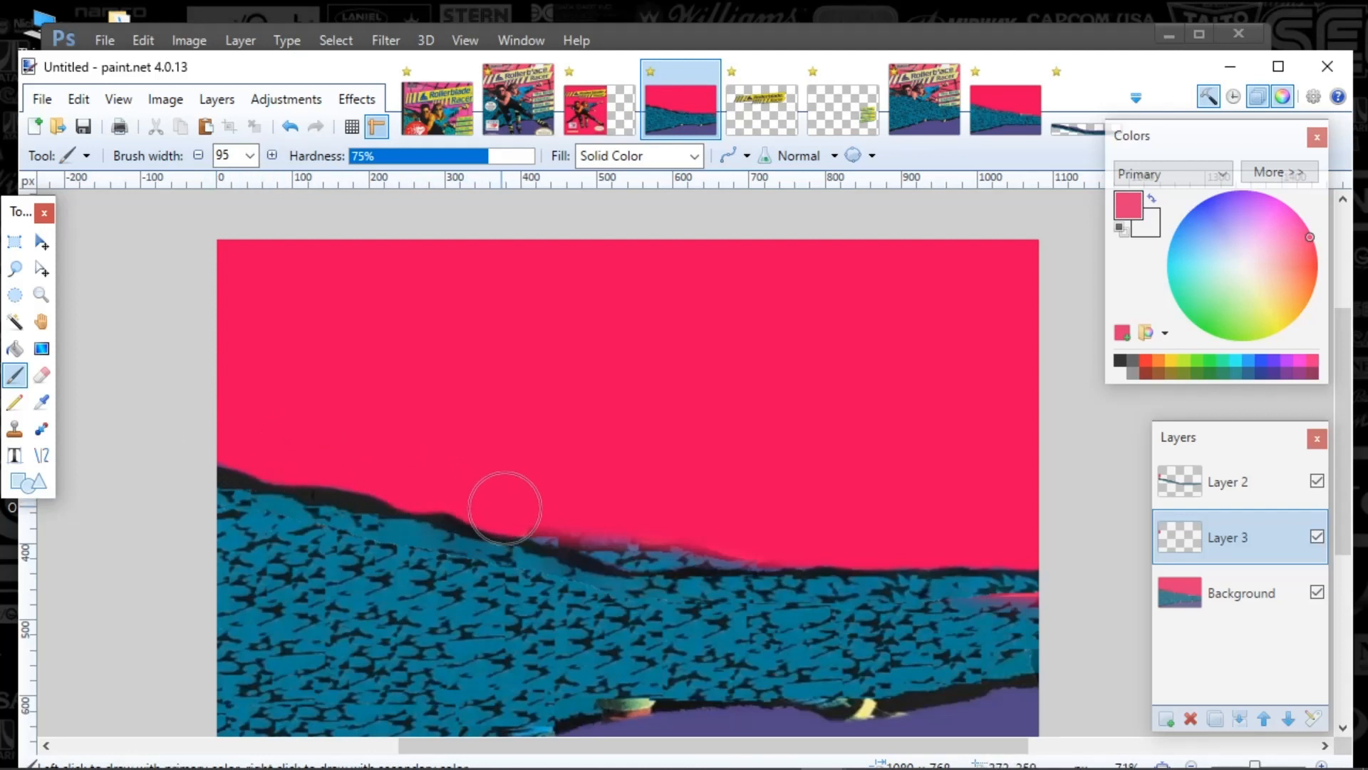
{"action": "left_click_drag", "start_coordinate": [504, 508], "coordinate": [693, 540]}
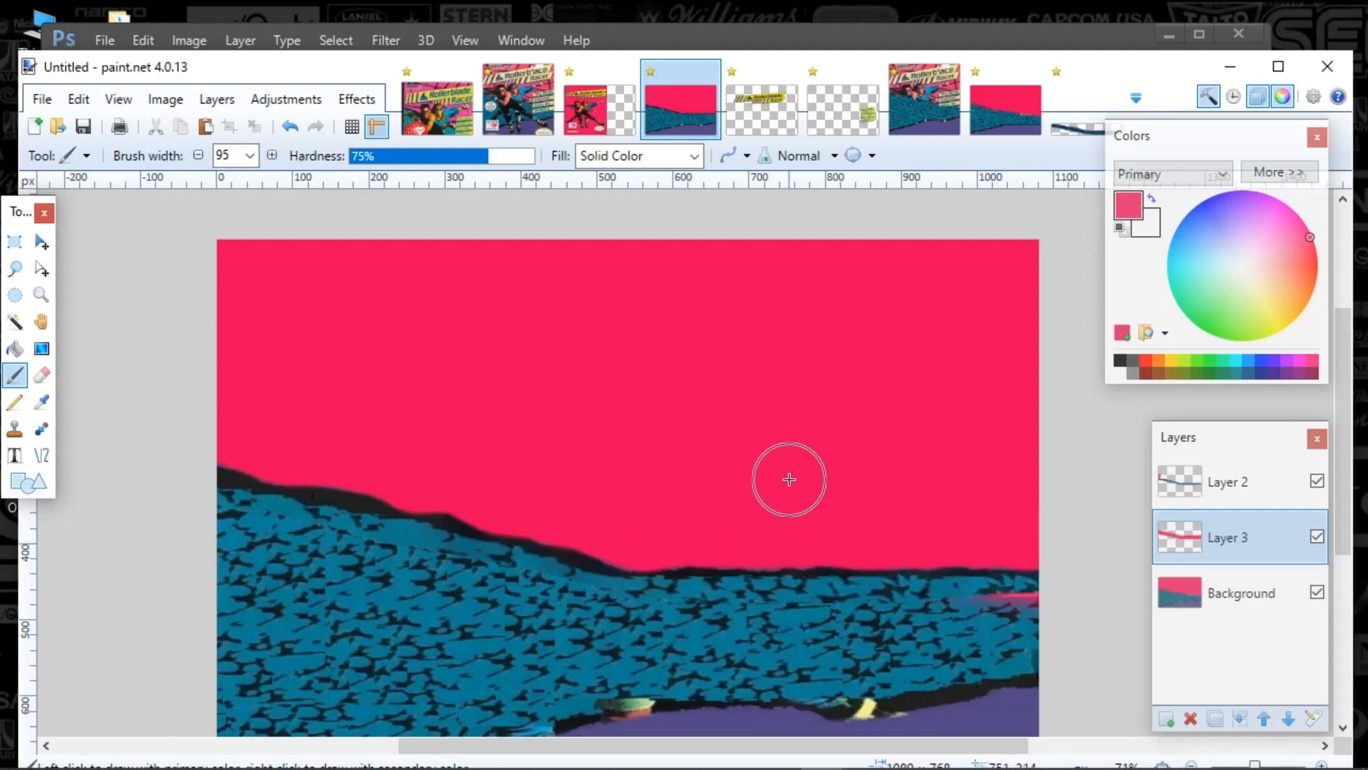
Step: Try to darken the torn edge on Layer 2 with a 10-wide black Paintbrush stroke, and undo the stroke
{"action": "scroll", "coordinate": [783, 480], "scroll_direction": "up", "scroll_amount": 3}
{"action": "left_click", "coordinate": [1221, 482]}
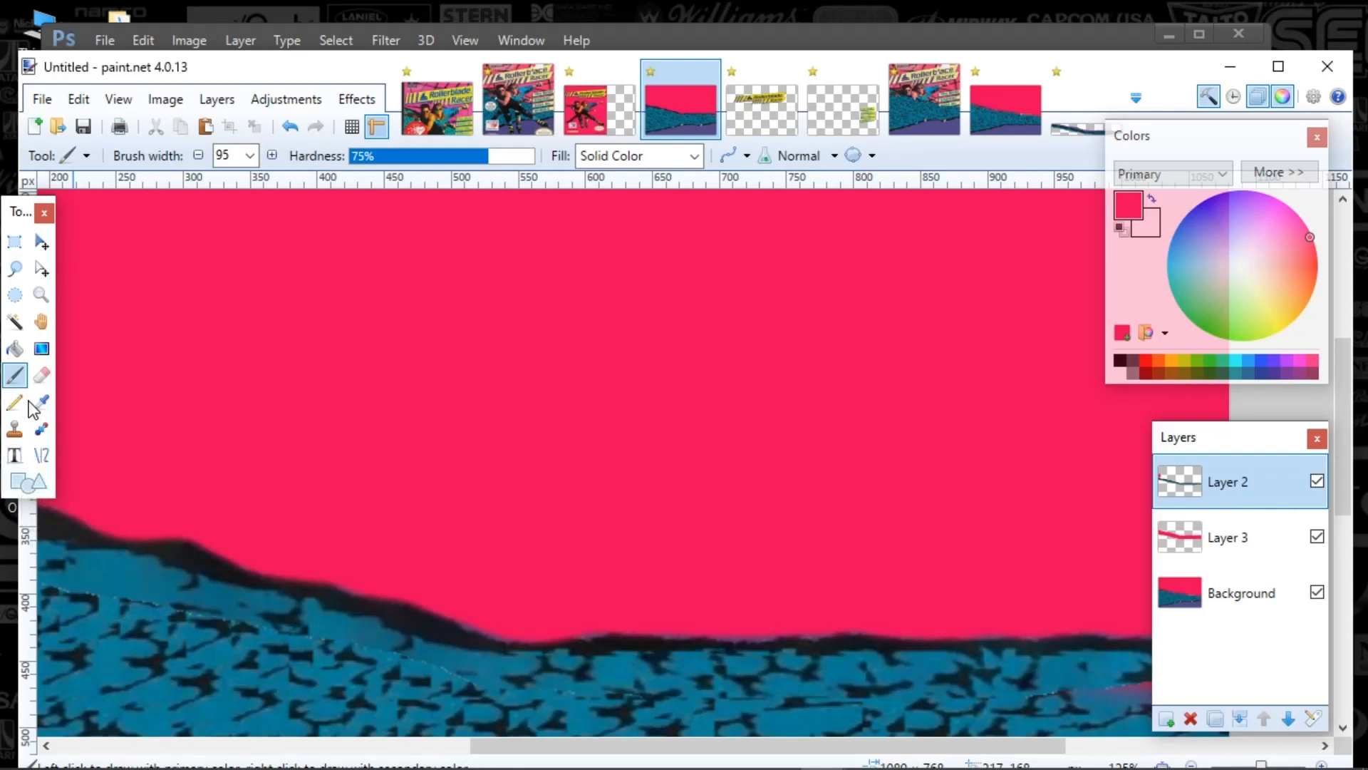
{"action": "left_click", "coordinate": [1121, 360]}
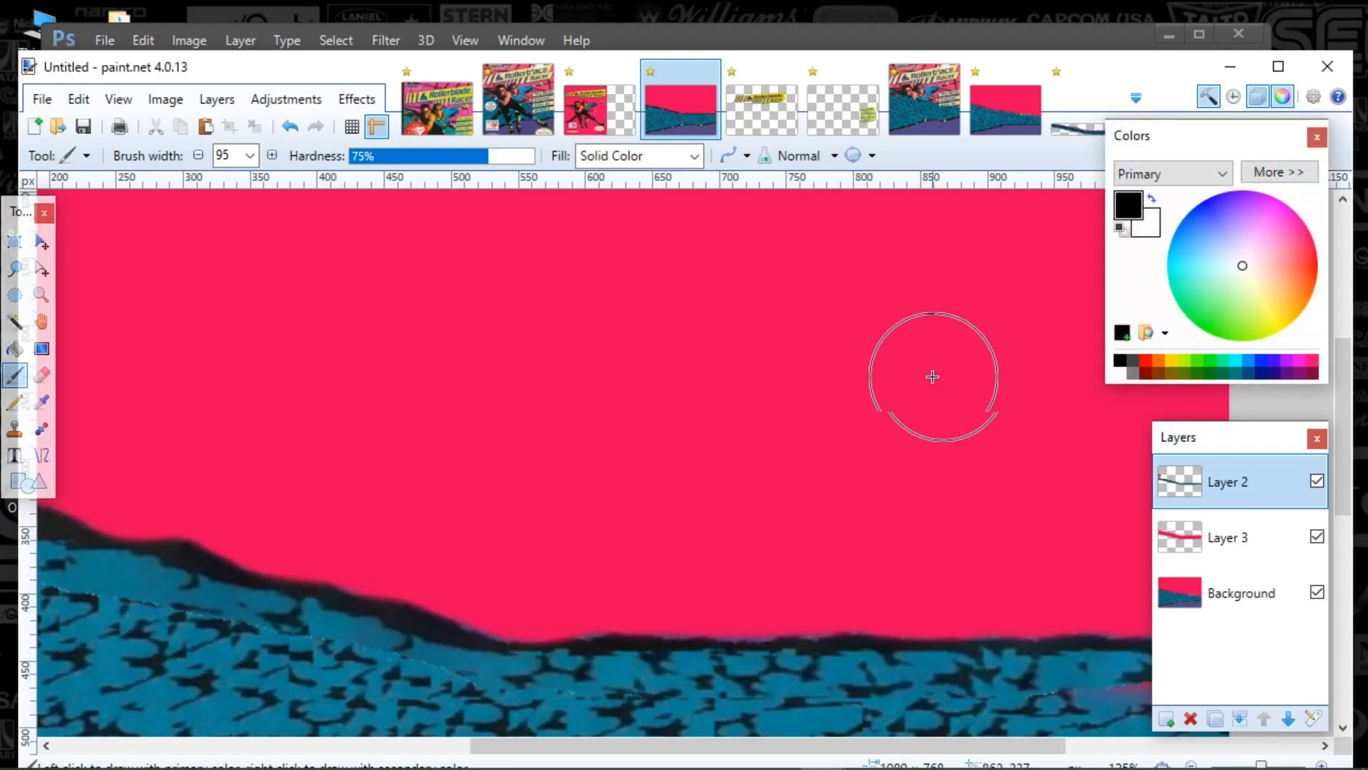
{"action": "left_click", "coordinate": [251, 156]}
{"action": "scroll", "coordinate": [239, 285], "scroll_direction": "up", "scroll_amount": 3}
{"action": "left_click", "coordinate": [239, 293]}
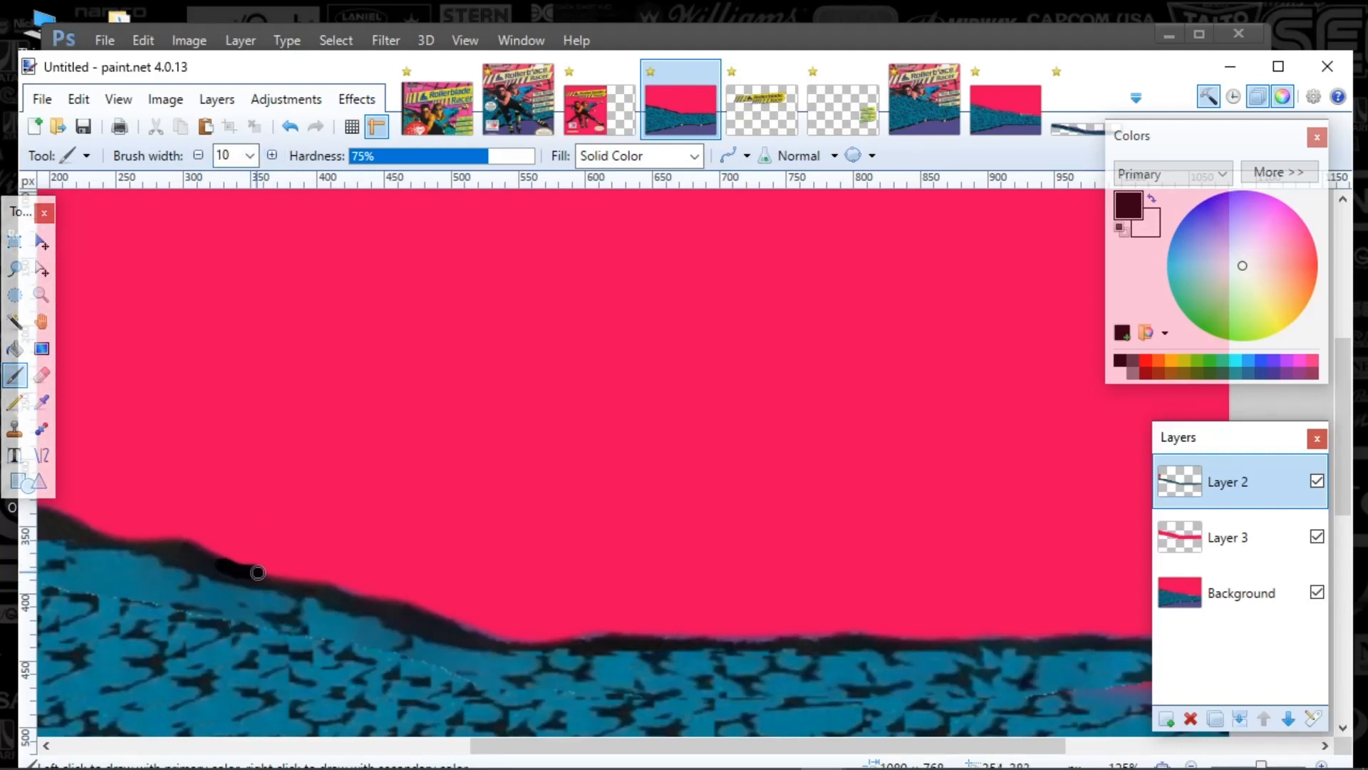
{"action": "scroll", "coordinate": [553, 565], "scroll_direction": "down", "scroll_amount": 1}
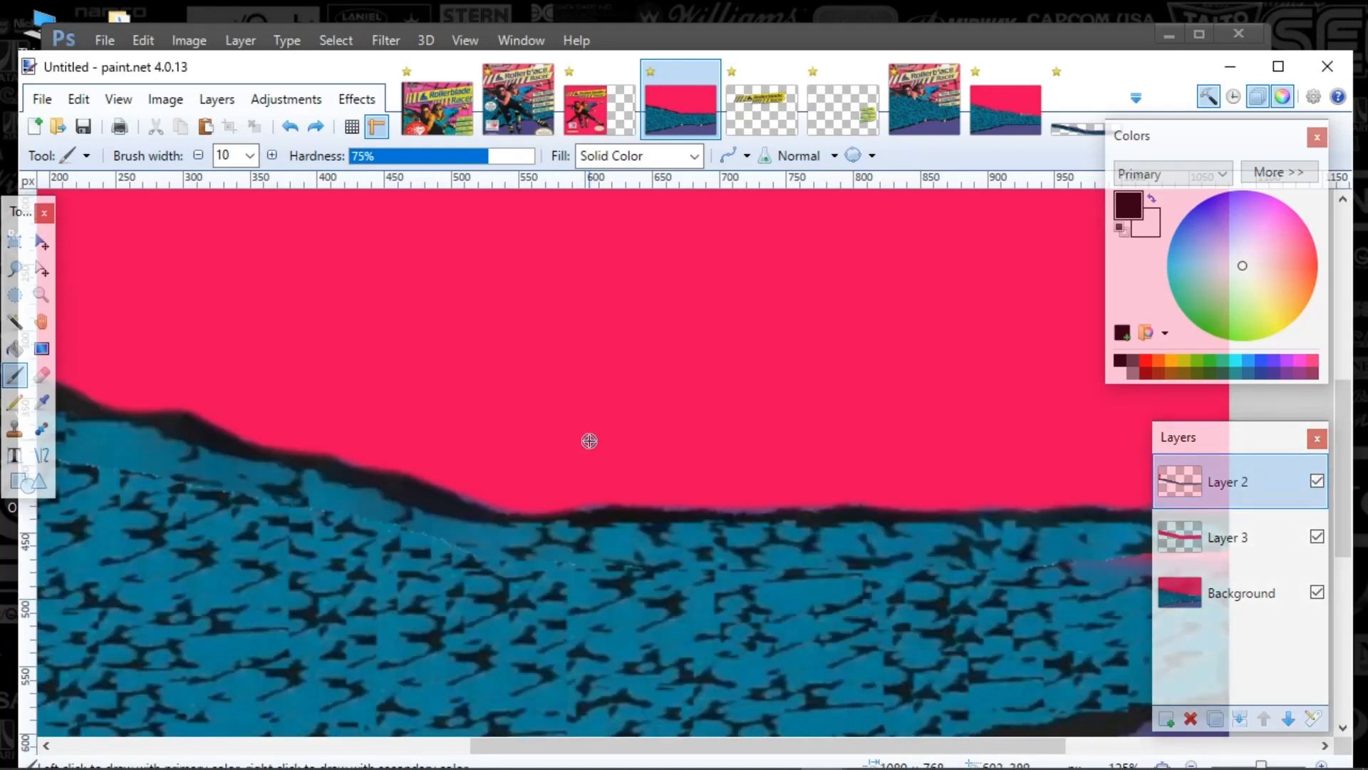
{"action": "scroll", "coordinate": [591, 440], "scroll_direction": "down", "scroll_amount": 2}
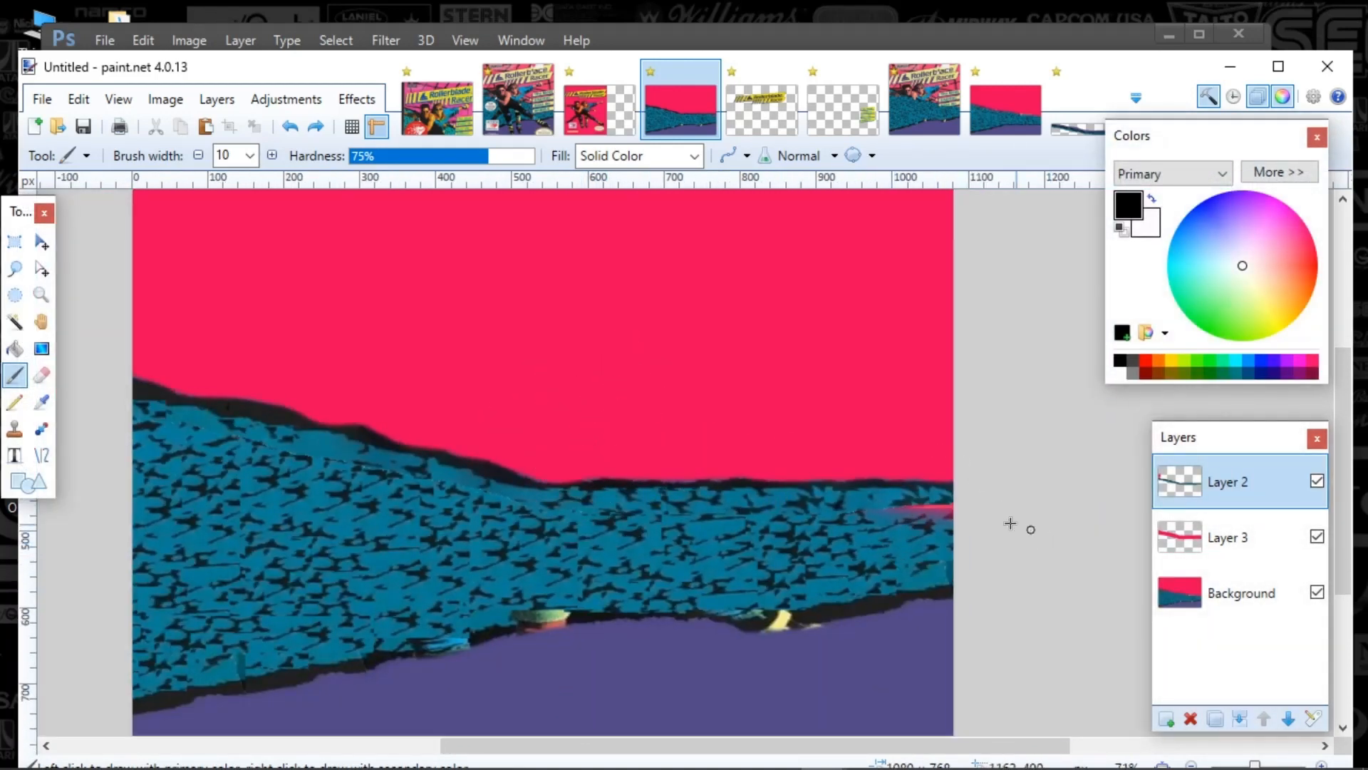
Step: Select a rectangular patch of clean teal pattern, about 281 × 108 px, and make the Background layer active
{"action": "left_click", "coordinate": [14, 244]}
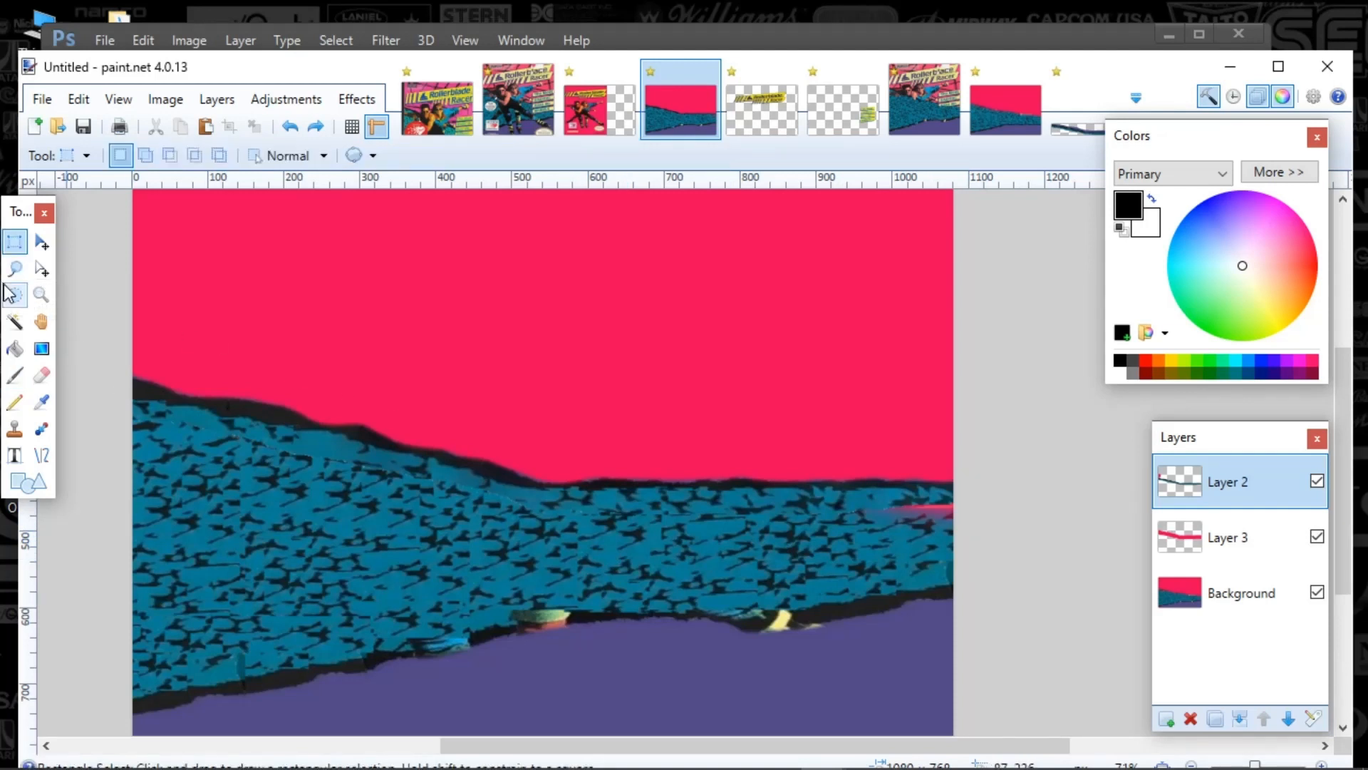
{"action": "left_click_drag", "start_coordinate": [172, 493], "coordinate": [387, 574]}
{"action": "left_click", "coordinate": [1206, 603]}
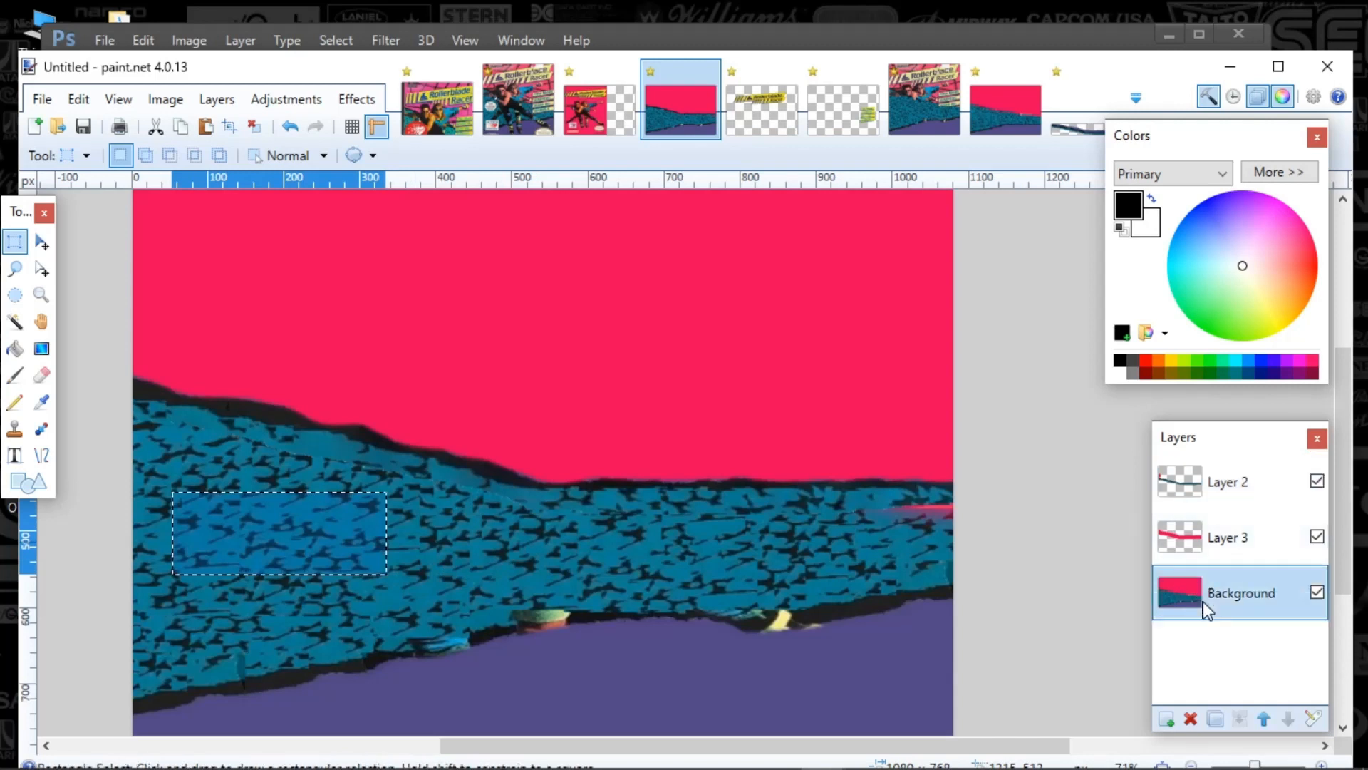
Step: Try to paste a copy of the selected teal patch into the Background layer
{"action": "key", "text": "m"}
{"action": "key", "text": "Delete"}
{"action": "key", "text": "ctrl+z"}
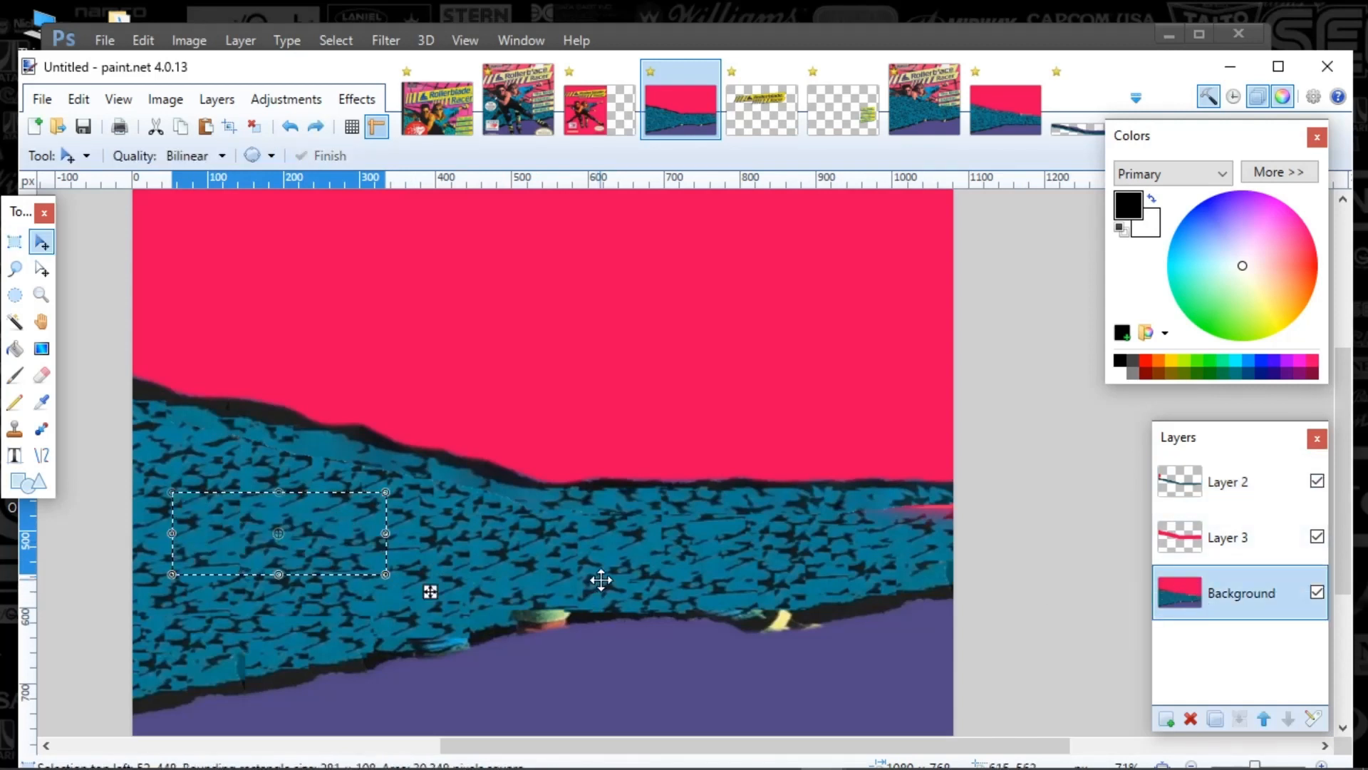
{"action": "key", "text": "ctrl+v"}
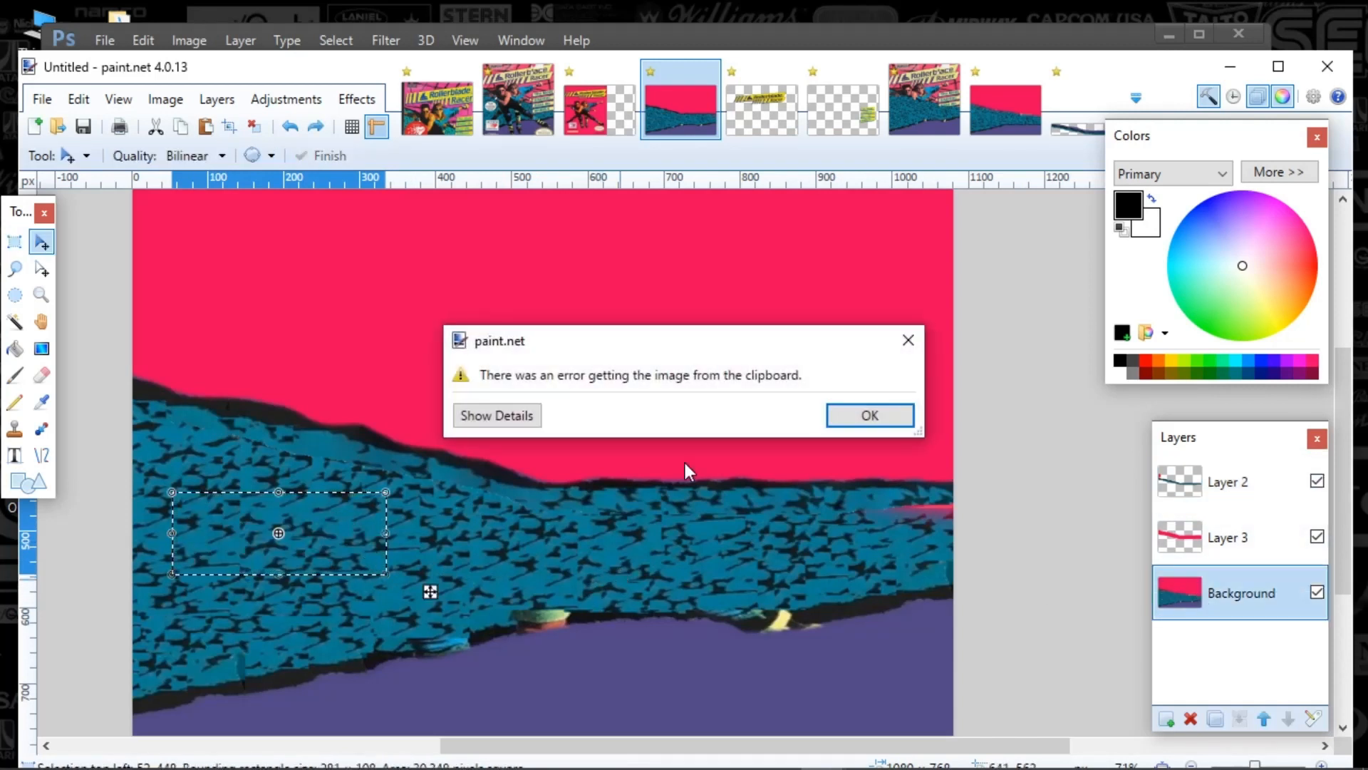
{"action": "left_click", "coordinate": [882, 415]}
{"action": "left_click", "coordinate": [14, 241]}
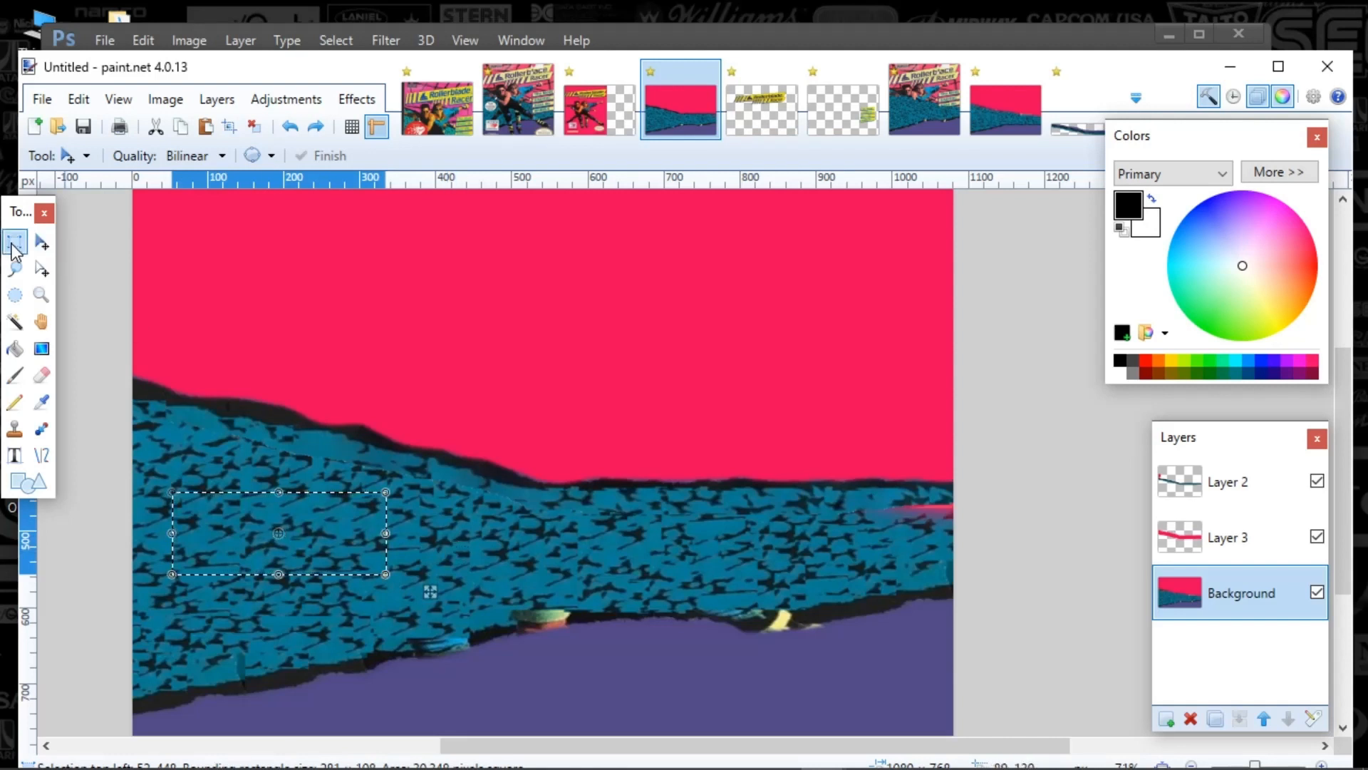
Step: Place copies of the selected teal pattern patch over the smear at the band's right end and along its middle on the Background layer
{"action": "left_click_drag", "start_coordinate": [216, 529], "coordinate": [935, 542]}
{"action": "key", "text": "m"}
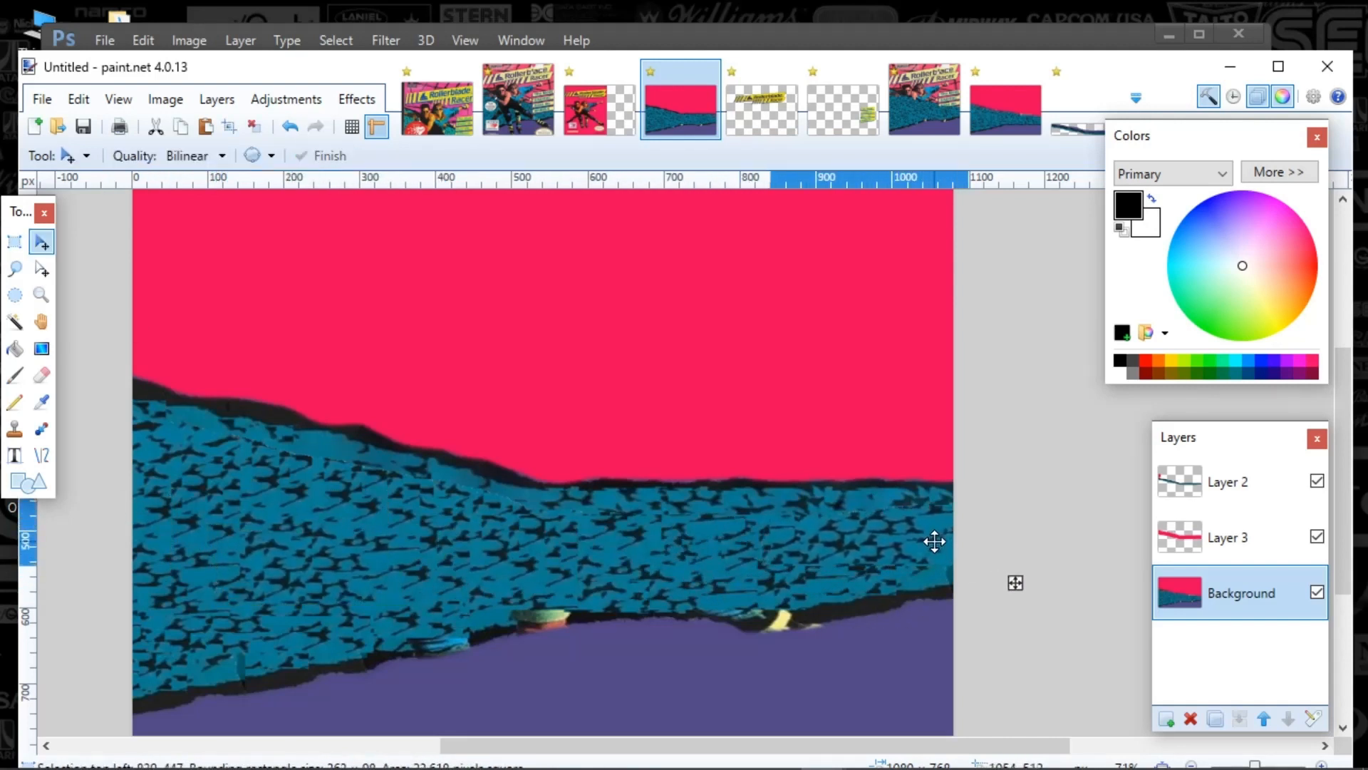
{"action": "key", "text": "ctrl+z"}
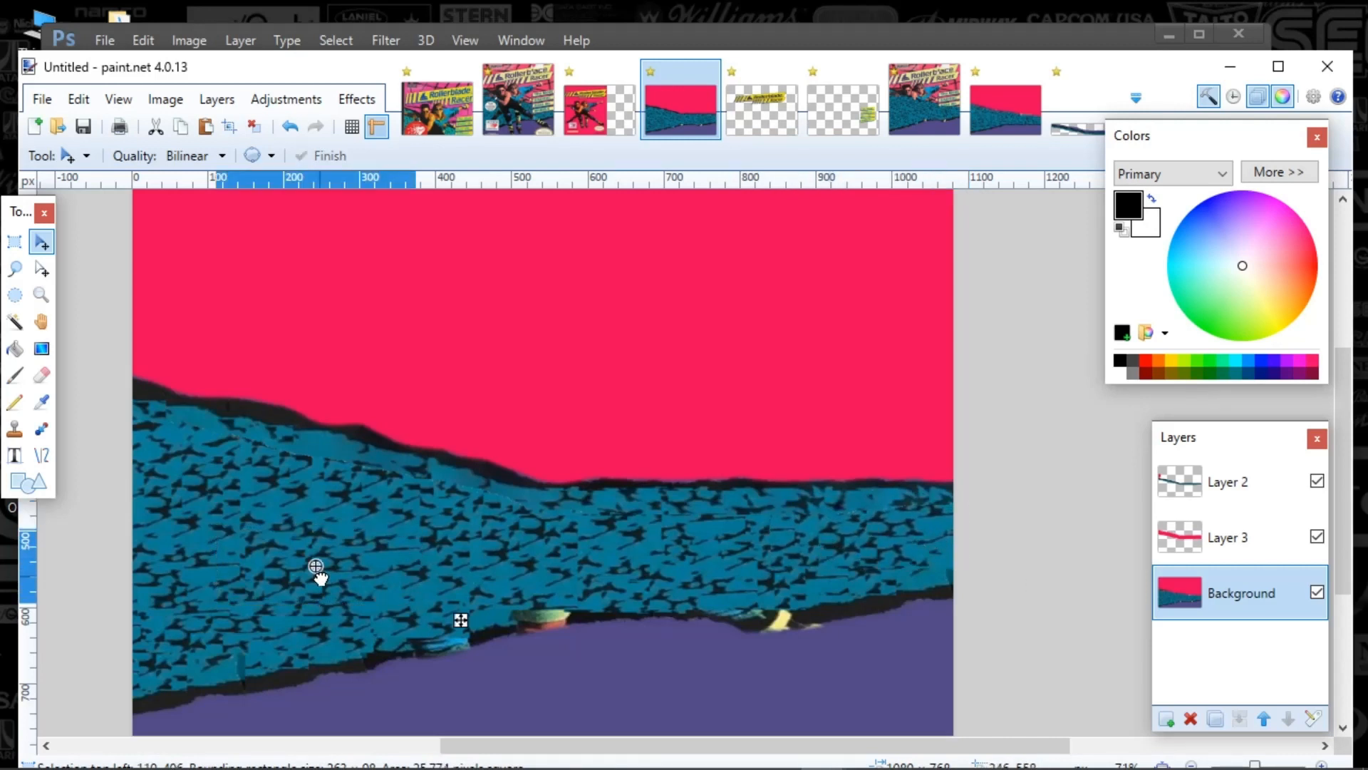
{"action": "left_click_drag", "start_coordinate": [318, 567], "coordinate": [748, 556]}
{"action": "key", "text": "ctrl+z"}
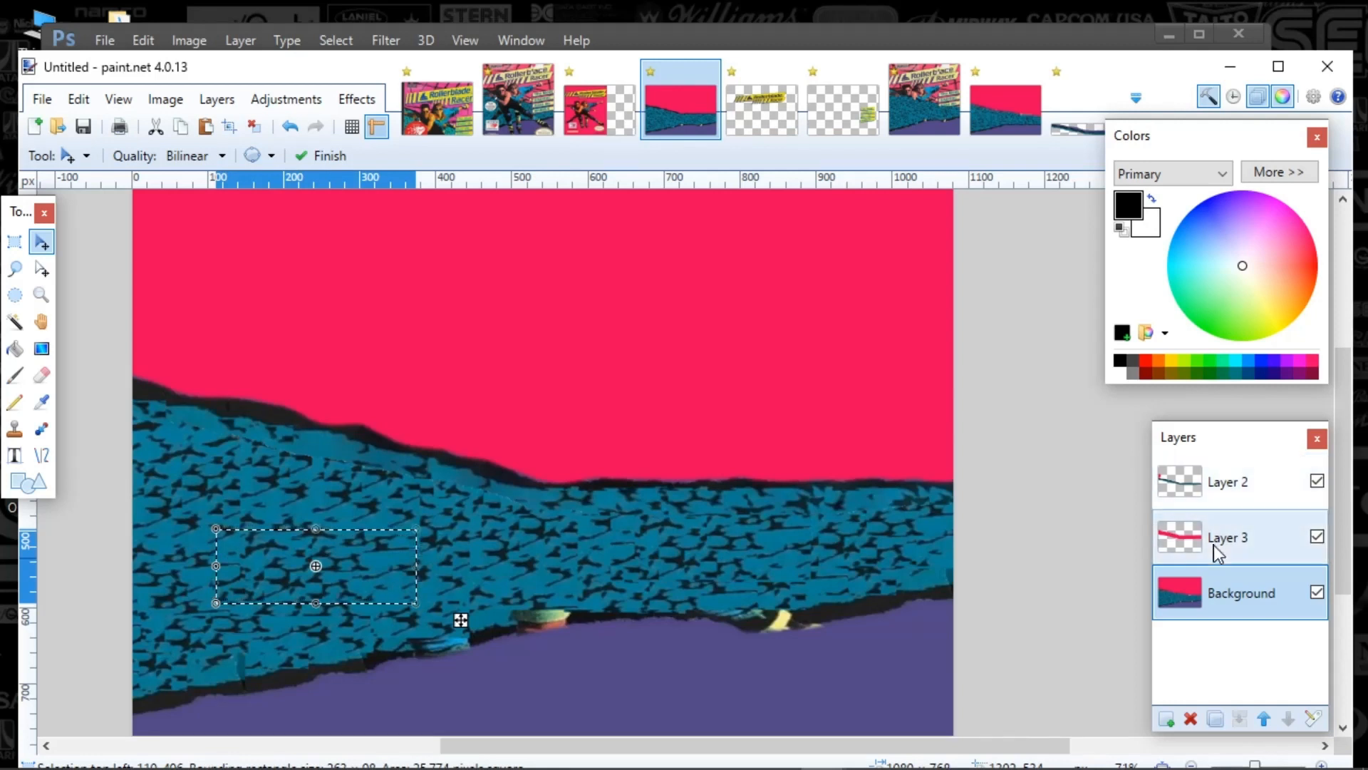
Step: Place more copies of the pattern patch across the teal band on Layer 2, and merge both upper layers into the Background
{"action": "left_click", "coordinate": [1215, 534]}
{"action": "left_click", "coordinate": [1213, 492]}
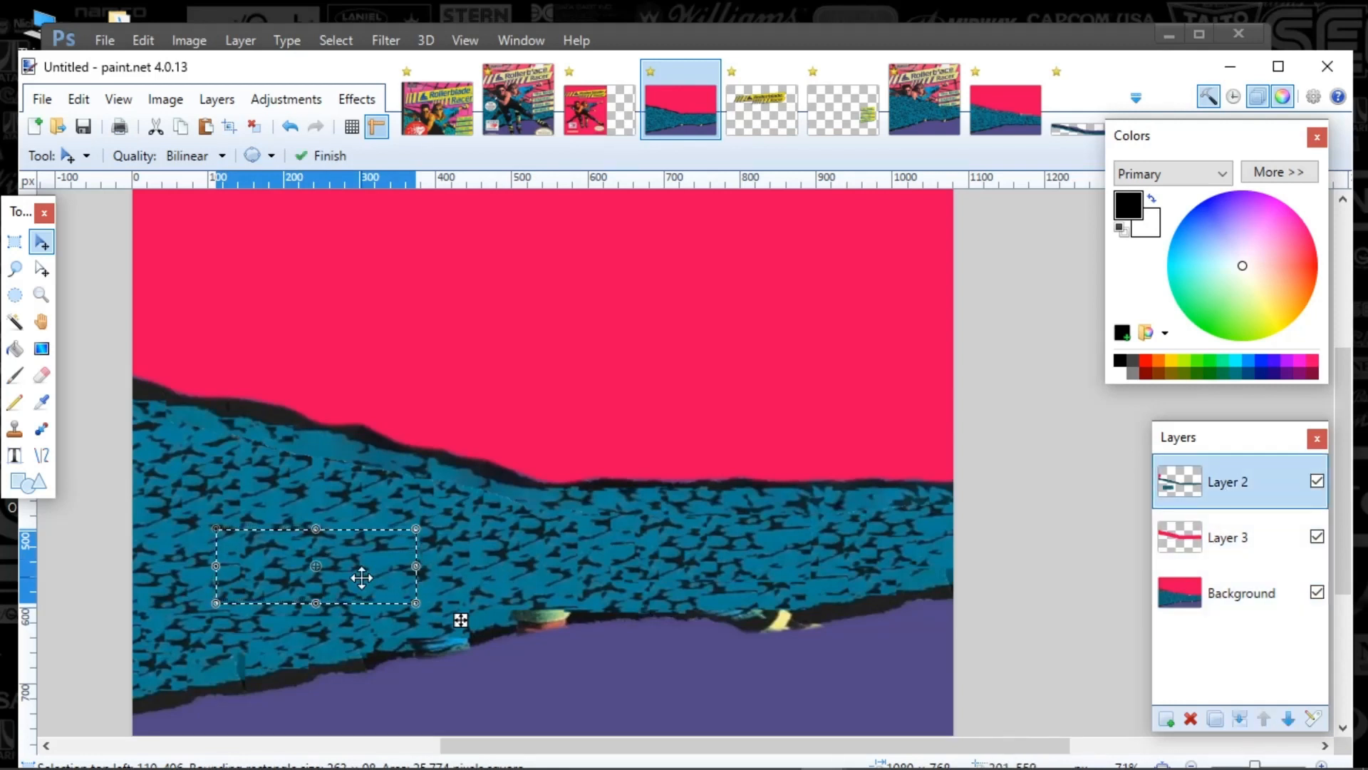
{"action": "left_click_drag", "start_coordinate": [360, 571], "coordinate": [663, 540]}
{"action": "key", "text": "ctrl+z"}
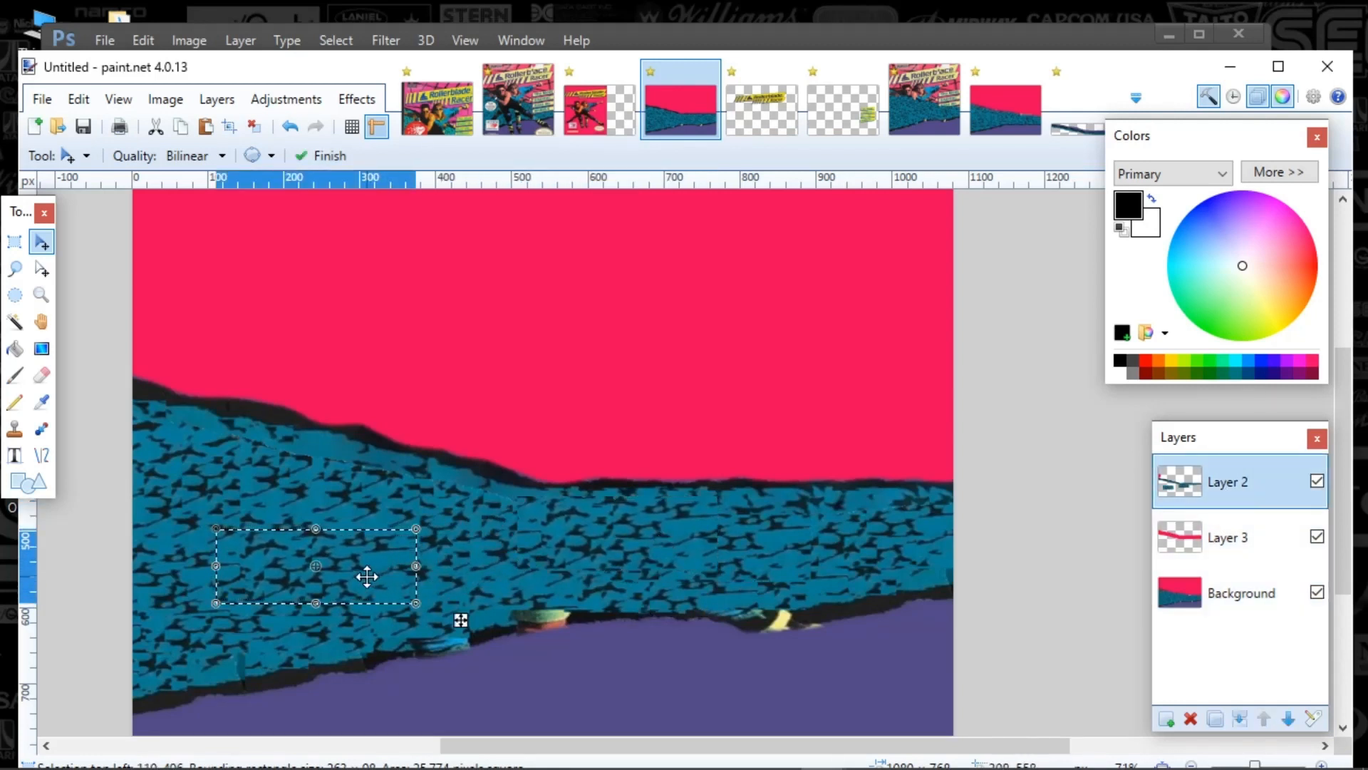
{"action": "left_click_drag", "start_coordinate": [366, 574], "coordinate": [916, 544]}
{"action": "key", "text": "ctrl+z"}
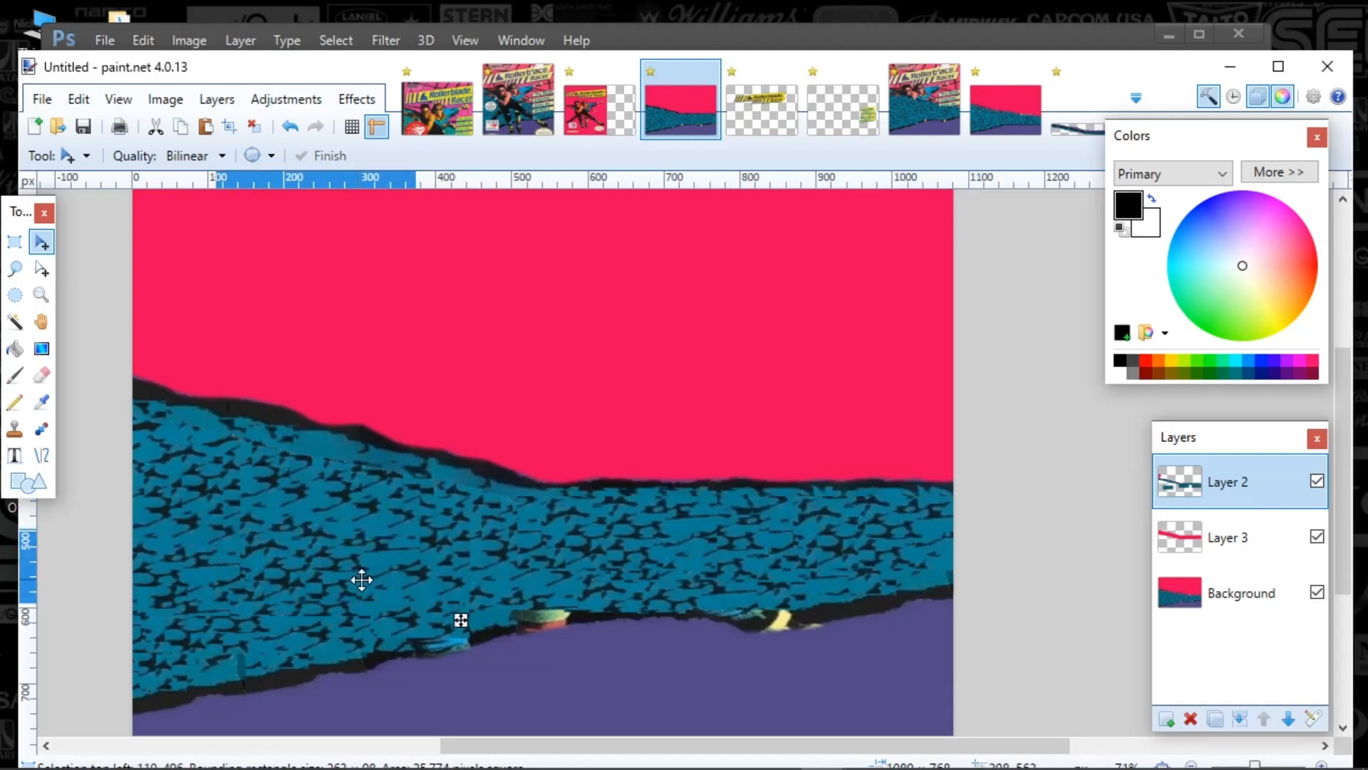
{"action": "left_click_drag", "start_coordinate": [361, 577], "coordinate": [776, 544]}
{"action": "key", "text": "ctrl+z"}
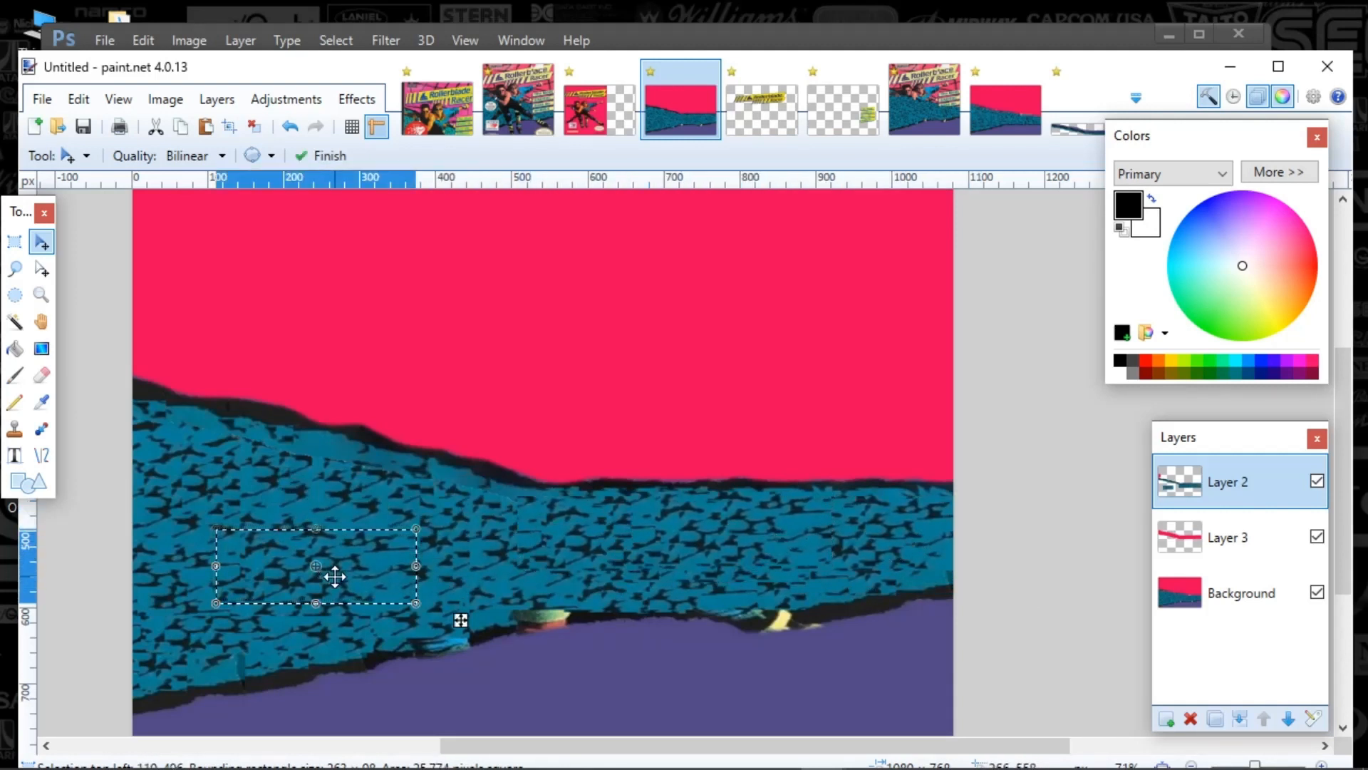
{"action": "left_click_drag", "start_coordinate": [369, 590], "coordinate": [312, 505]}
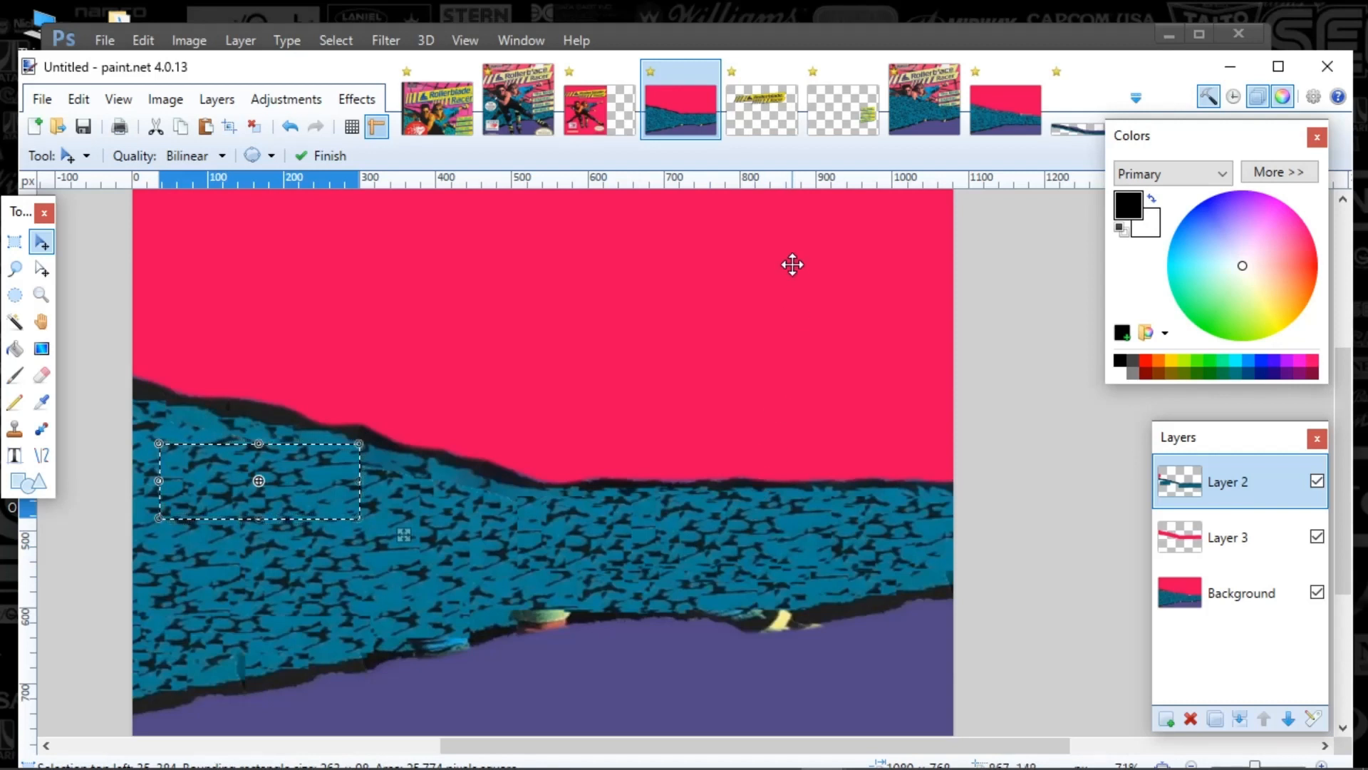
{"action": "left_click", "coordinate": [1239, 718]}
{"action": "left_click", "coordinate": [1239, 718]}
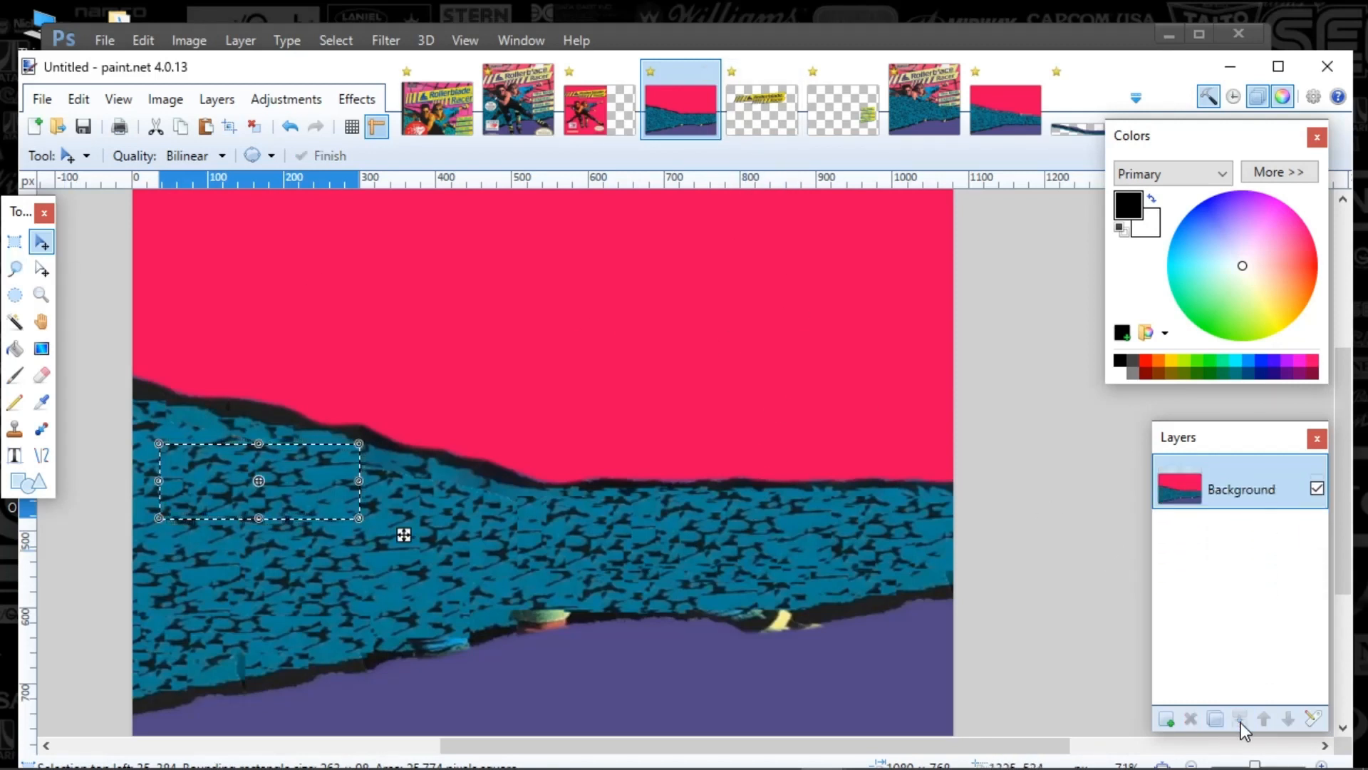
{"action": "key", "text": "ctrl+a"}
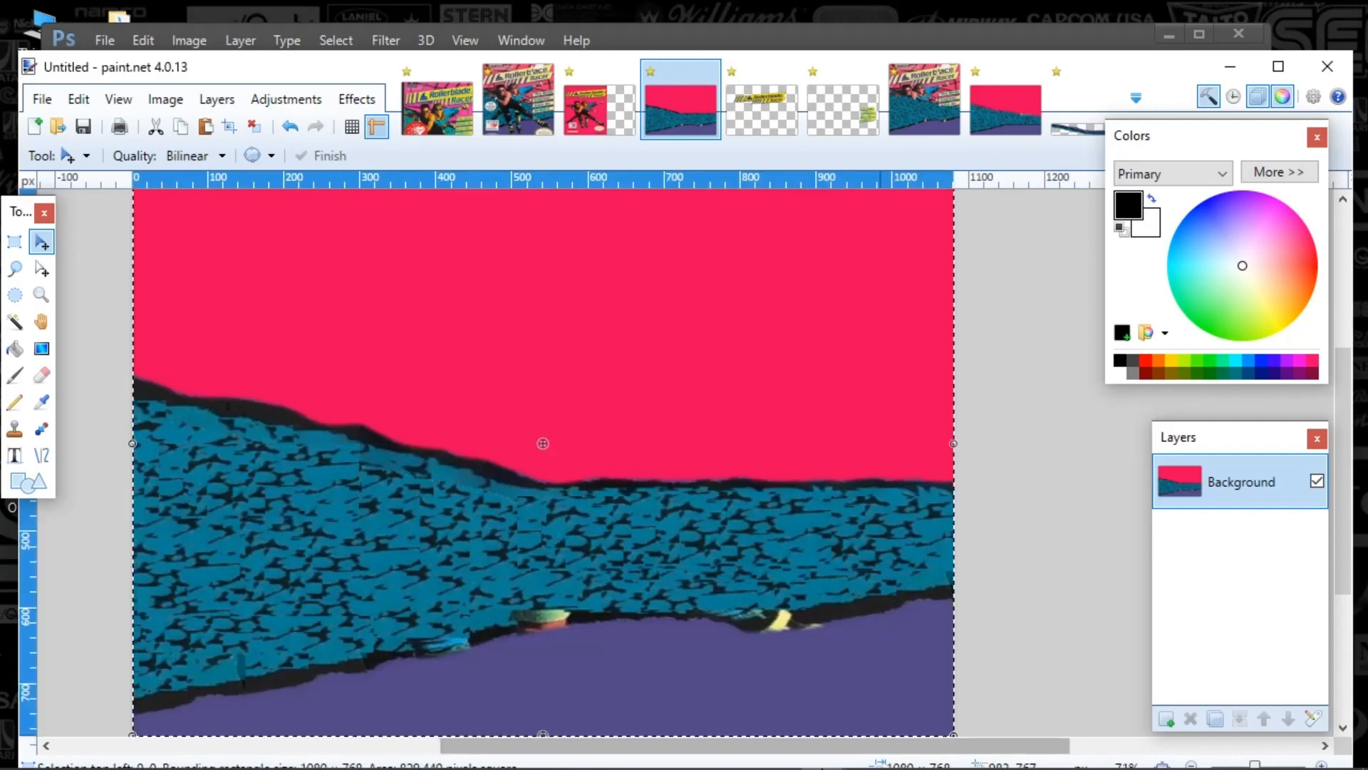
{"action": "left_click", "coordinate": [776, 748]}
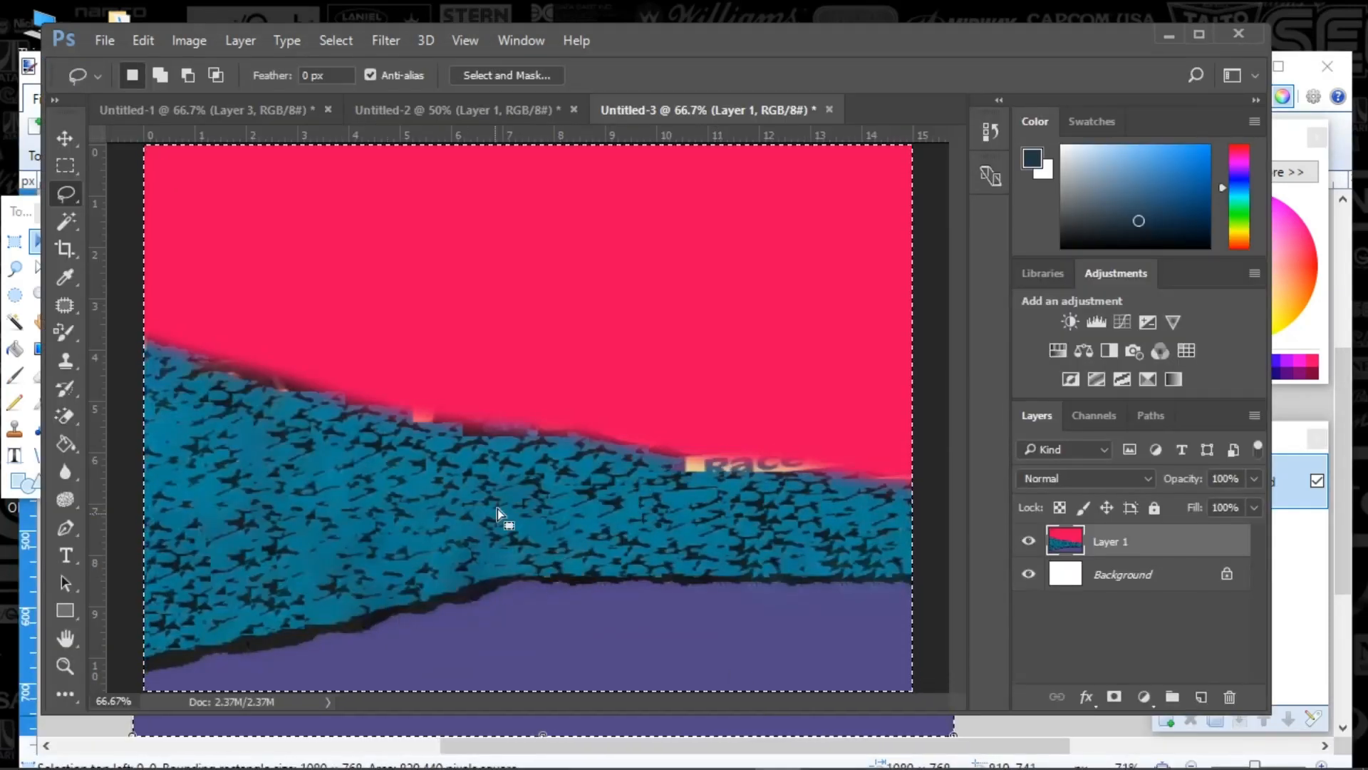
{"action": "mouse_move", "coordinate": [128, 744]}
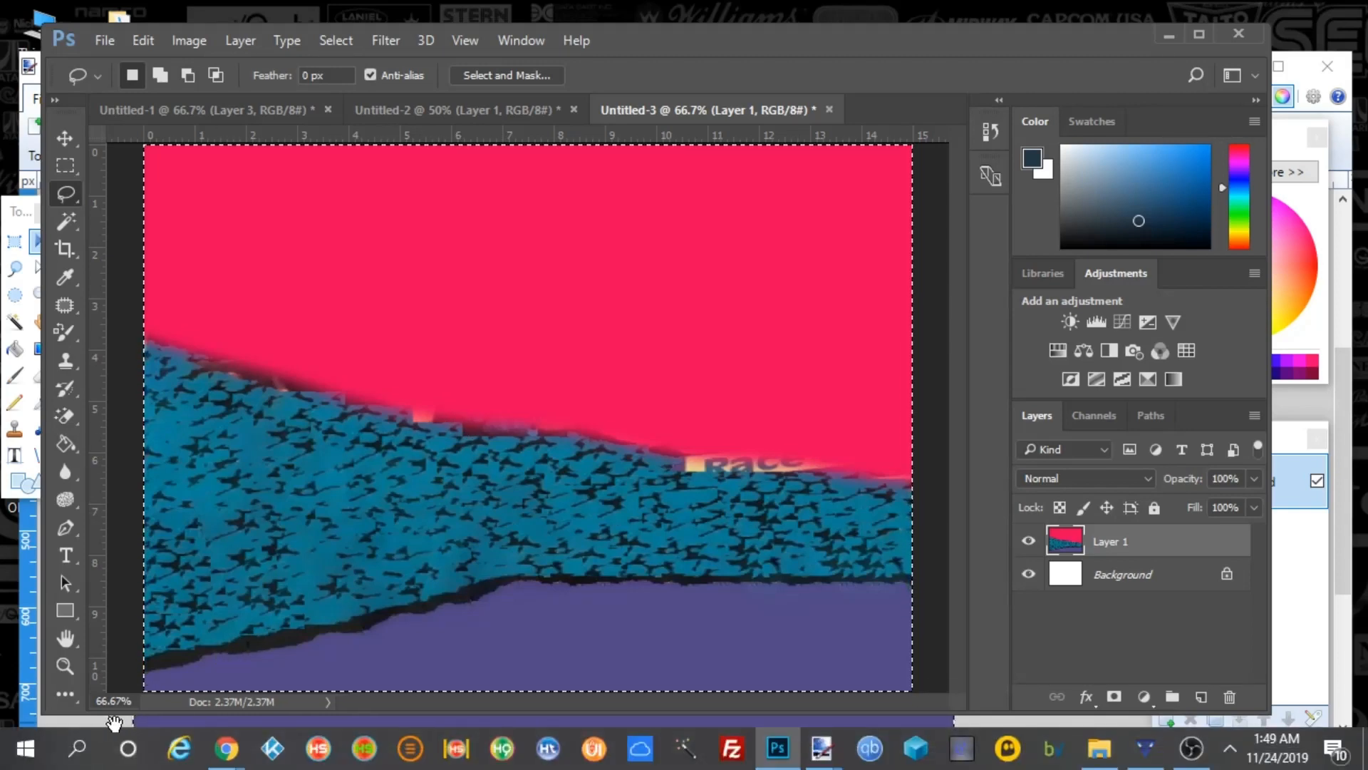
{"action": "left_click", "coordinate": [28, 709]}
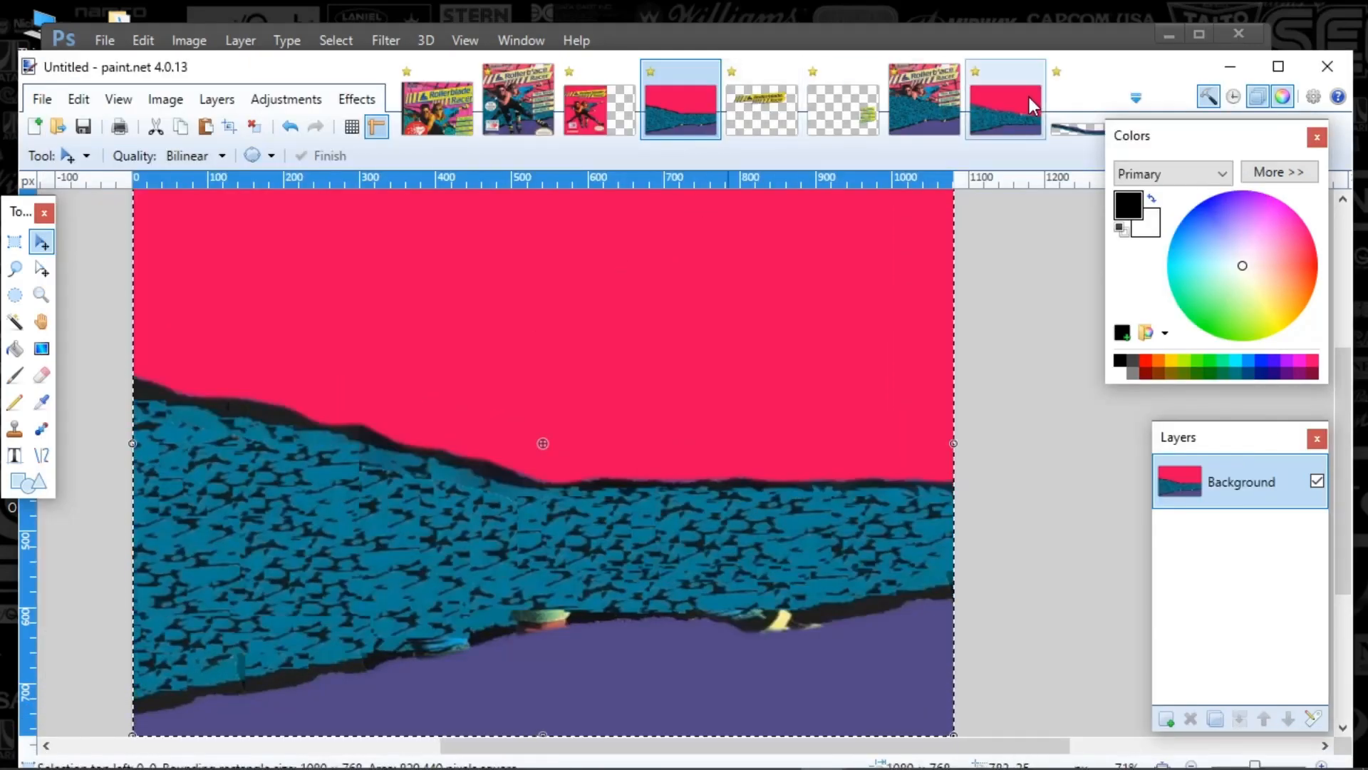
Step: Copy the bottom strip, about 1080 x 236 px, of the other pink-and-teal image and paste it over the bottom of the patched image
{"action": "left_click", "coordinate": [999, 113]}
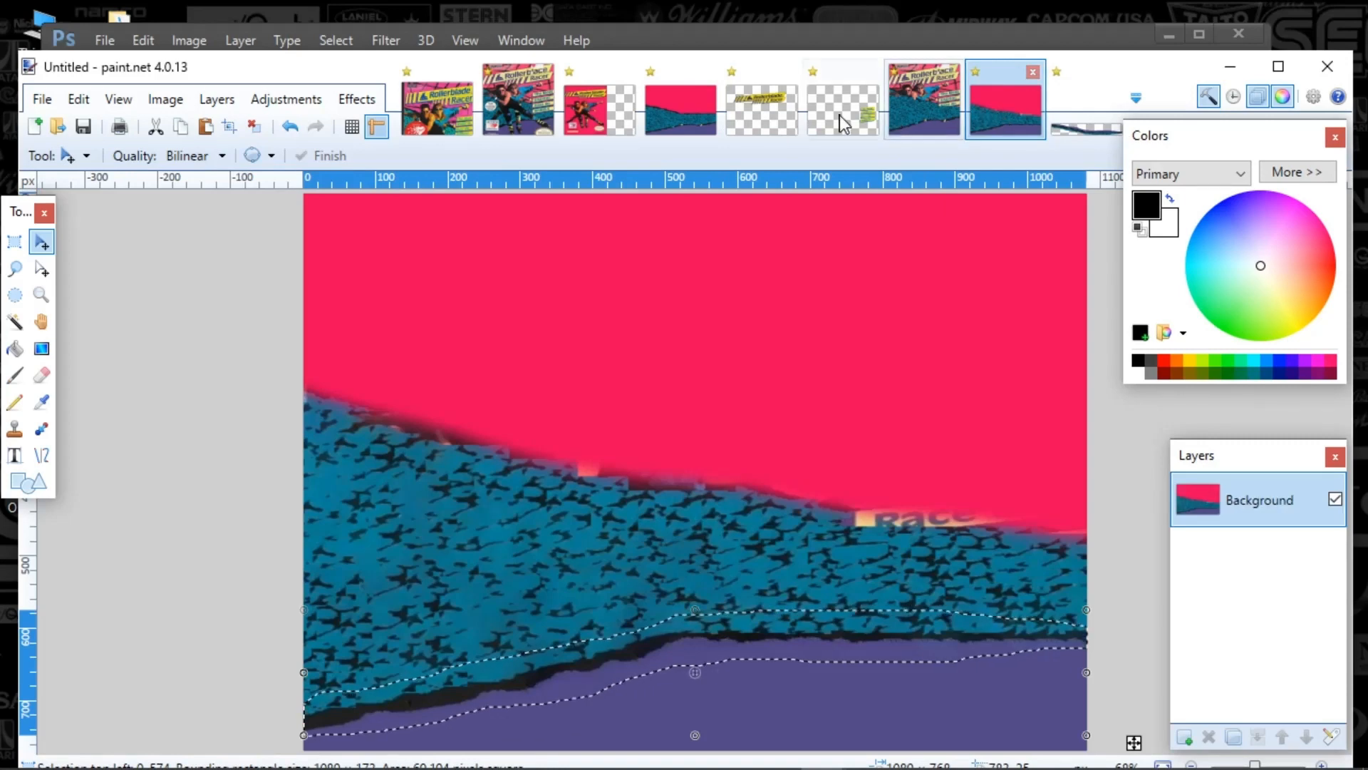
{"action": "left_click", "coordinate": [683, 107]}
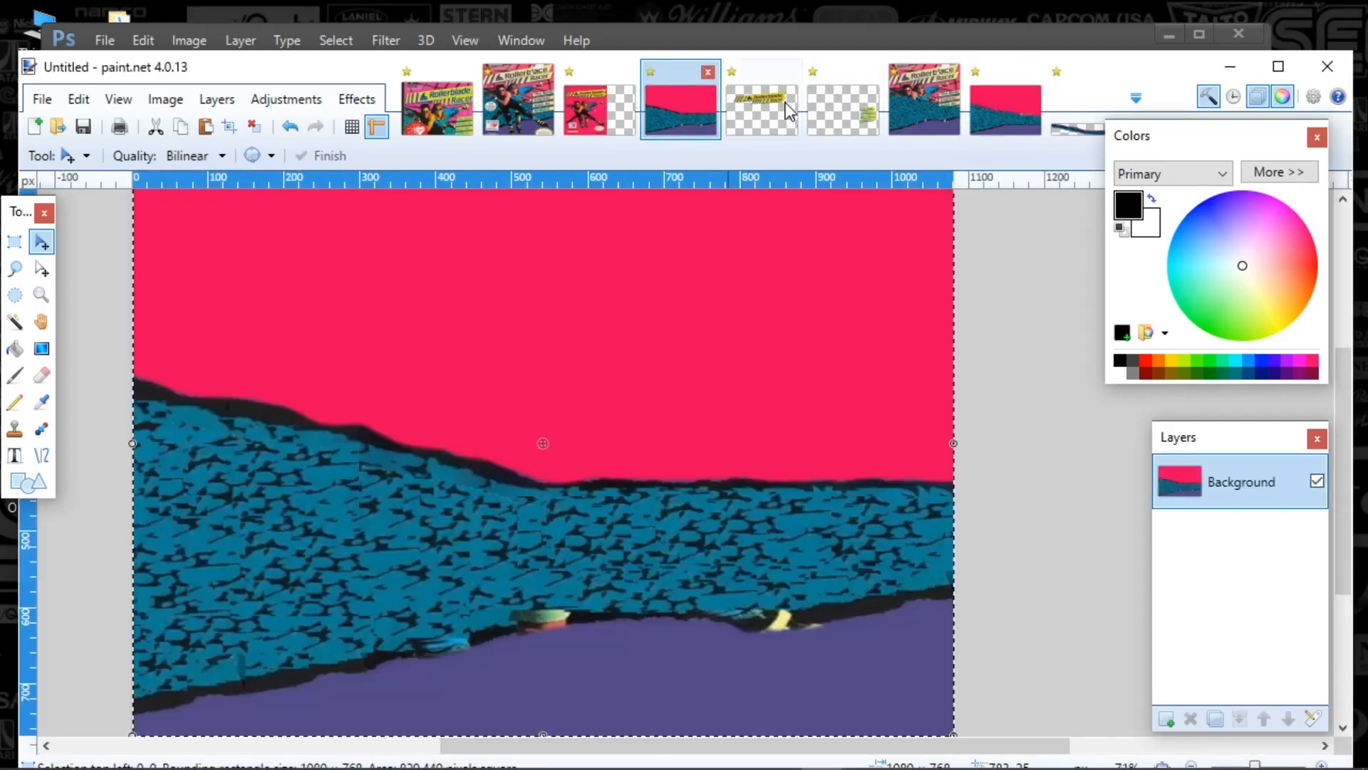
{"action": "left_click", "coordinate": [1011, 113]}
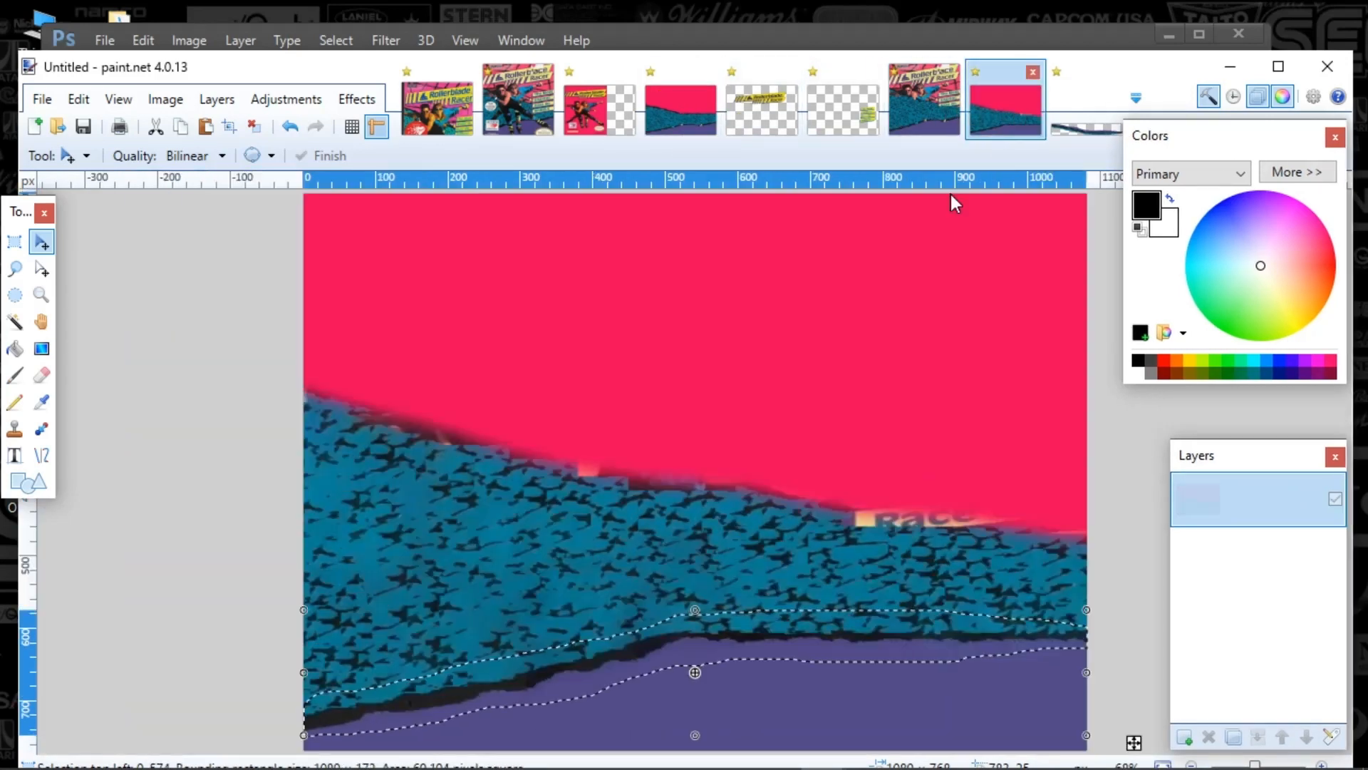
{"action": "left_click", "coordinate": [14, 241]}
{"action": "left_click_drag", "start_coordinate": [216, 579], "coordinate": [1227, 768]}
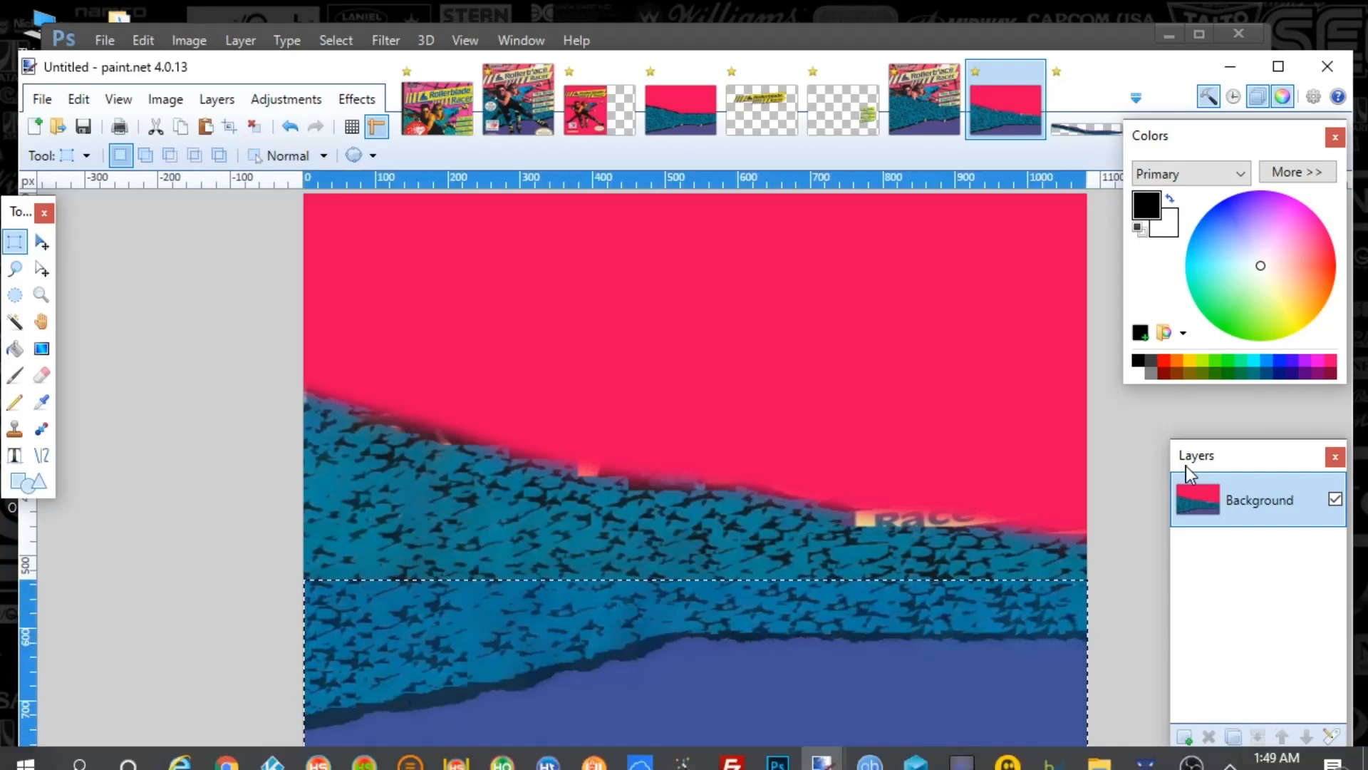
{"action": "left_click", "coordinate": [677, 100]}
{"action": "key", "text": "ctrl+v"}
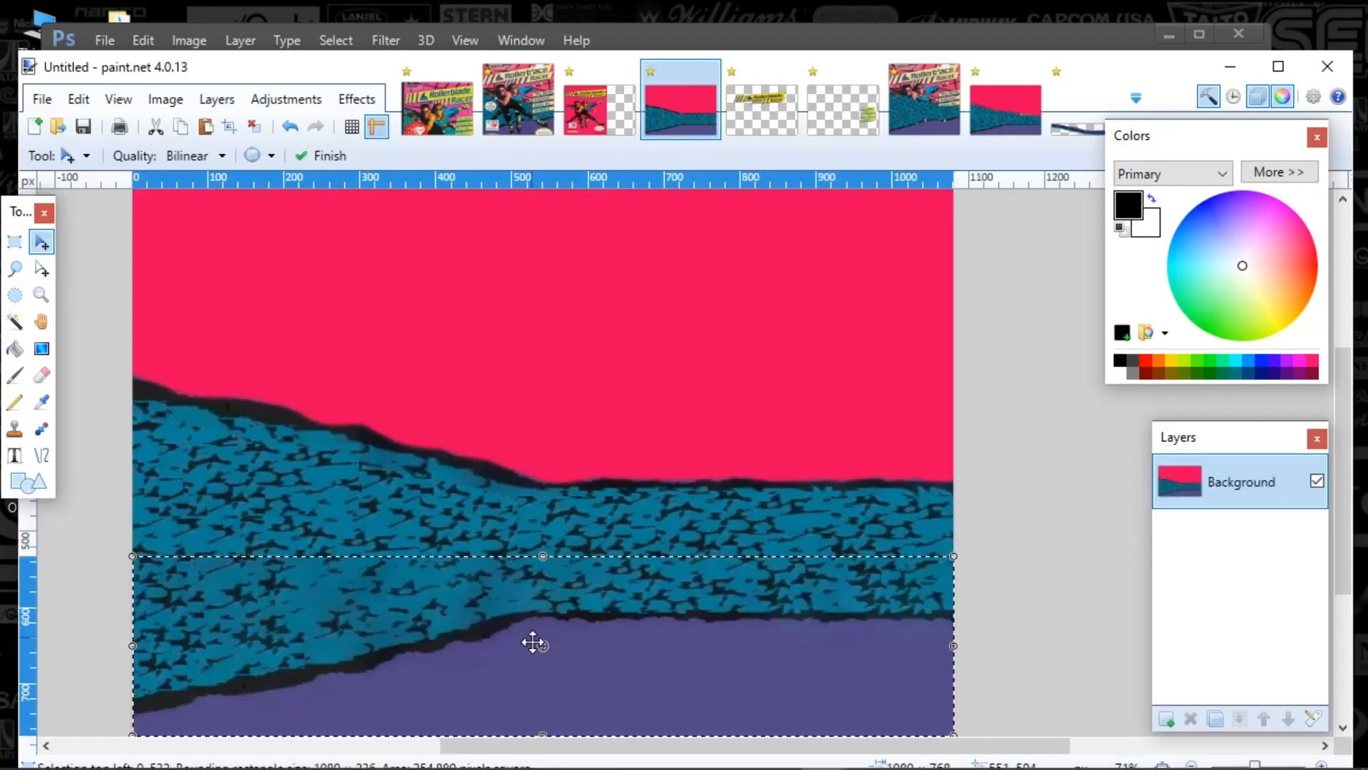
Step: Copy the entire patched image and paste it as a new layer into the Untitled-3 document in Photoshop
{"action": "left_click", "coordinate": [14, 240]}
{"action": "key", "text": "ctrl+a"}
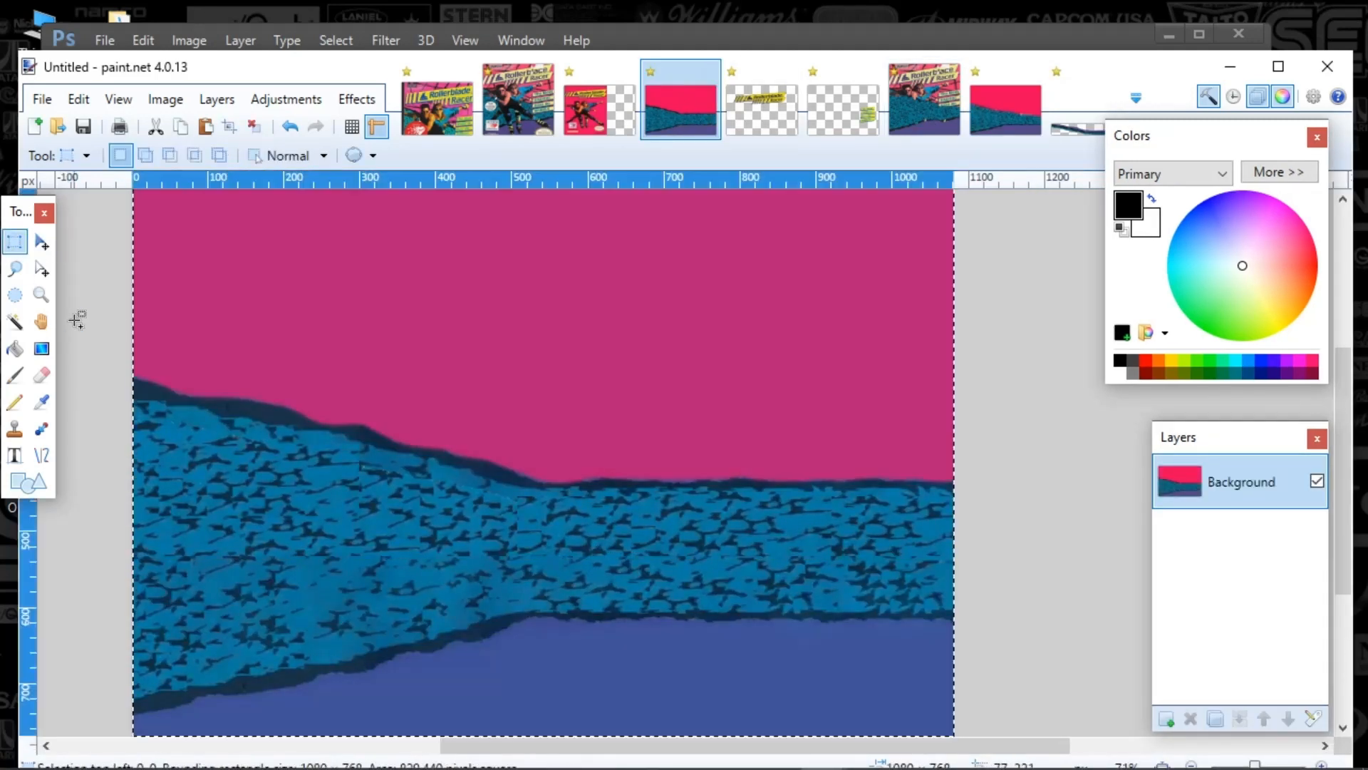
{"action": "left_click", "coordinate": [779, 749]}
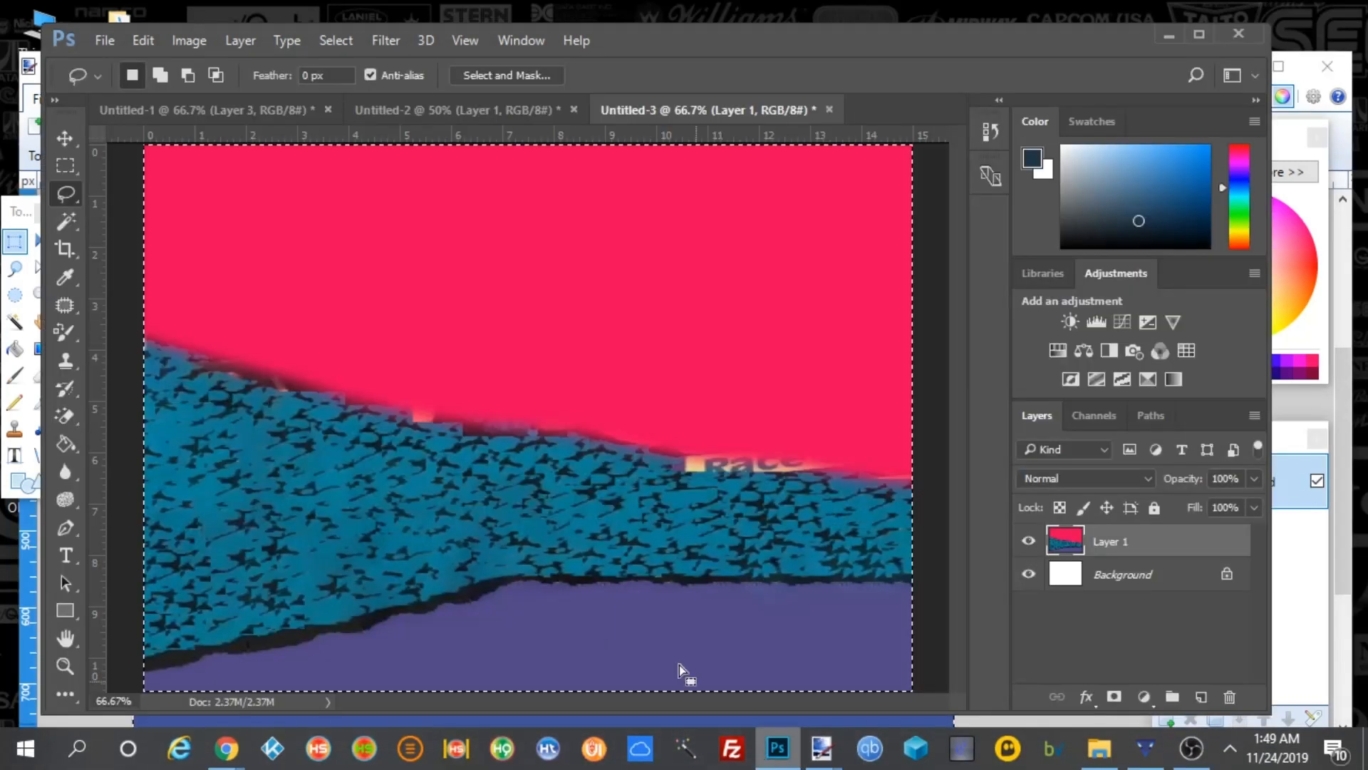
{"action": "key", "text": "ctrl+v"}
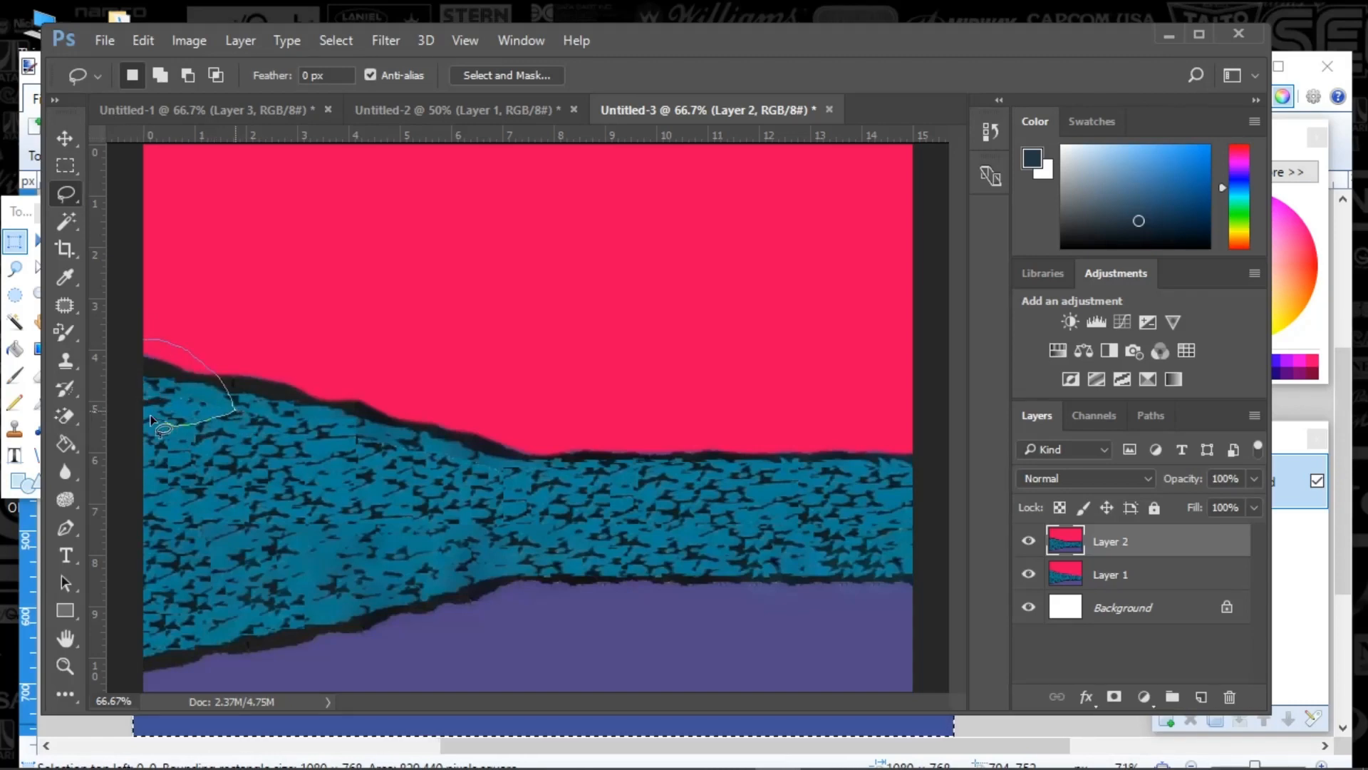
Step: Lasso the left end of the black torn edge above the teal band and fill it with Content-Aware
{"action": "left_click", "coordinate": [146, 40]}
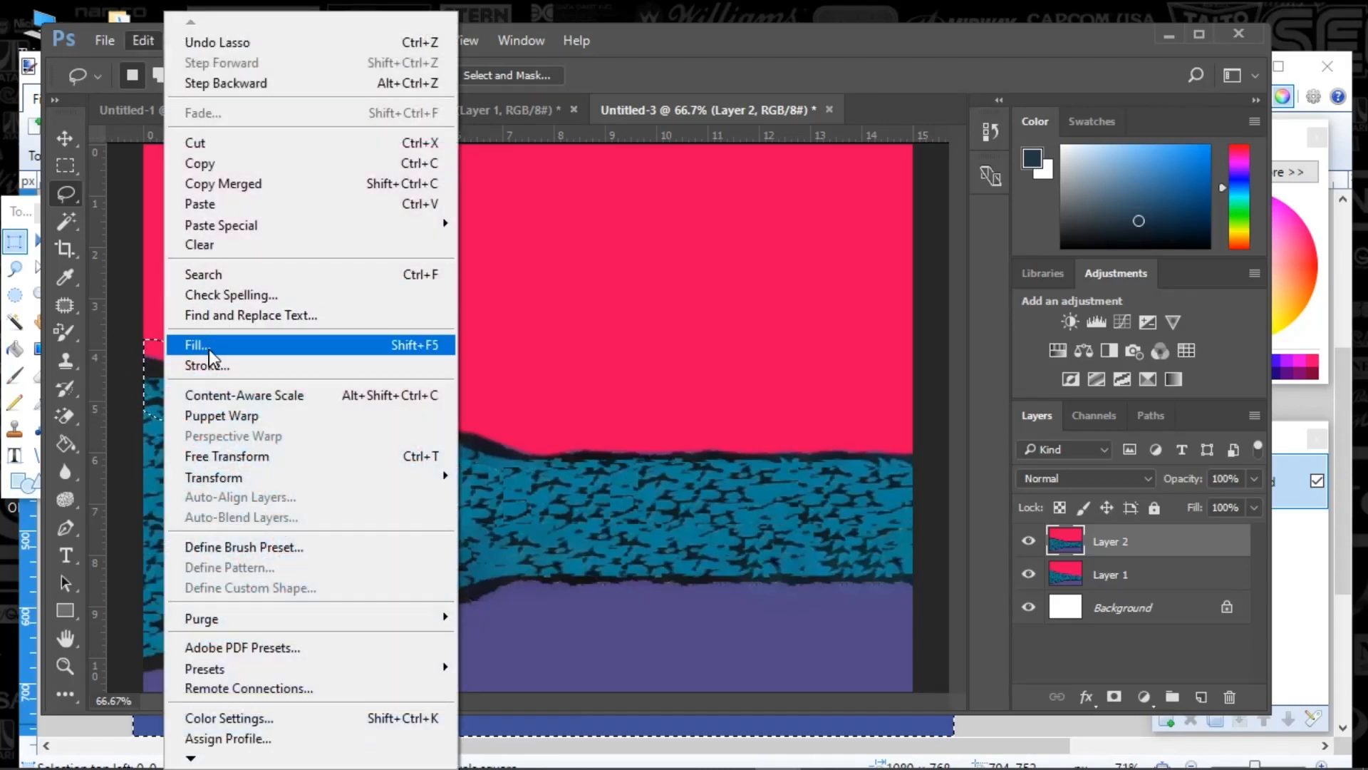
{"action": "left_click", "coordinate": [213, 346]}
{"action": "left_click", "coordinate": [834, 212]}
{"action": "key", "text": "l"}
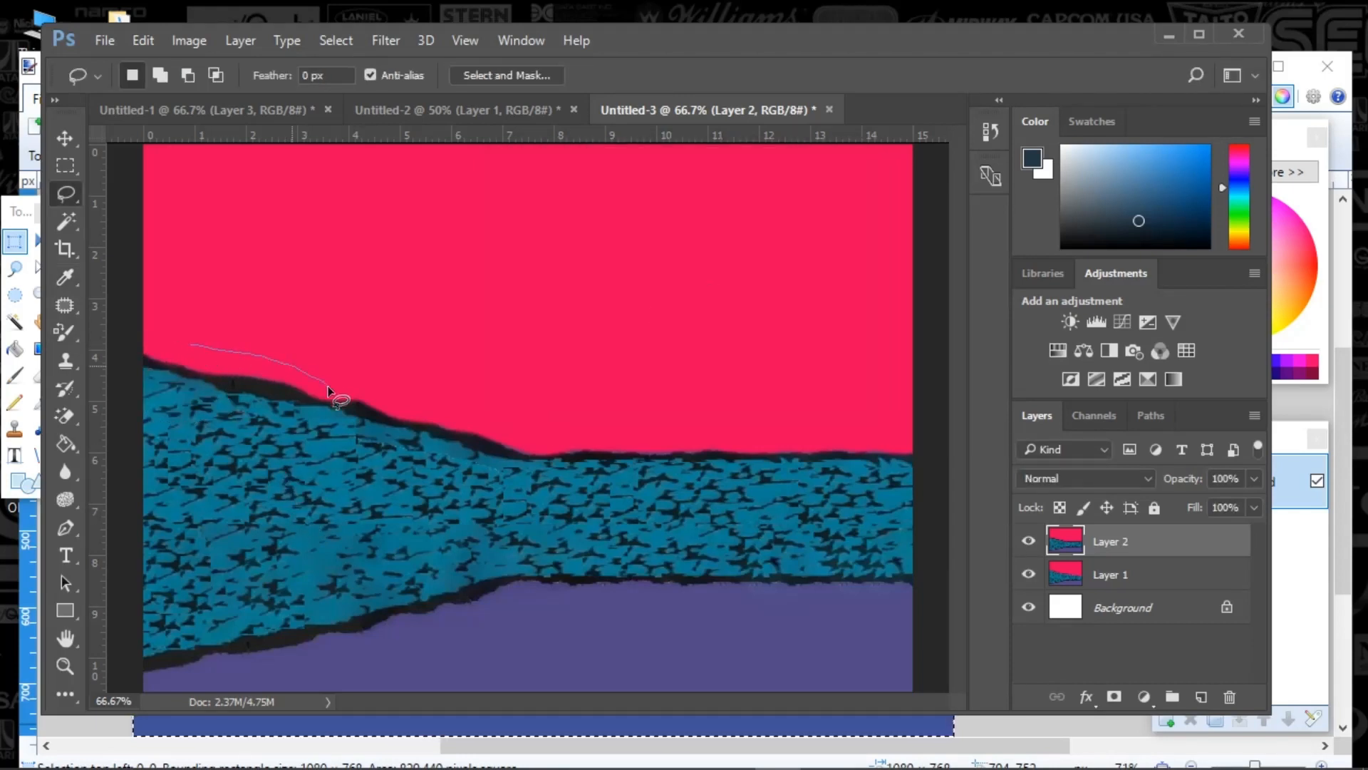
Step: Lasso the next stretch of the upper torn edge, on the start of its slope, and fill it with Content-Aware
{"action": "left_click_drag", "start_coordinate": [178, 405], "coordinate": [179, 408]}
{"action": "left_click", "coordinate": [144, 40]}
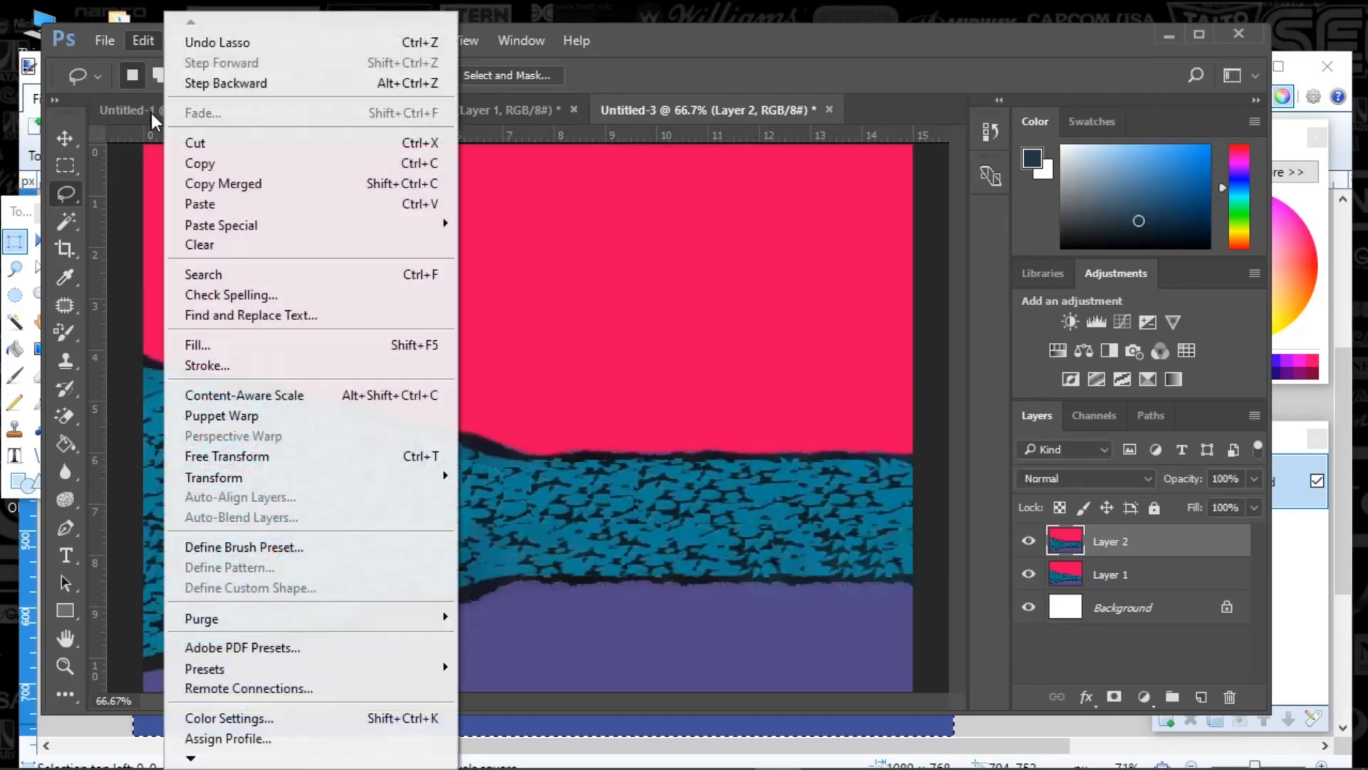
{"action": "left_click", "coordinate": [206, 342]}
{"action": "left_click", "coordinate": [827, 207]}
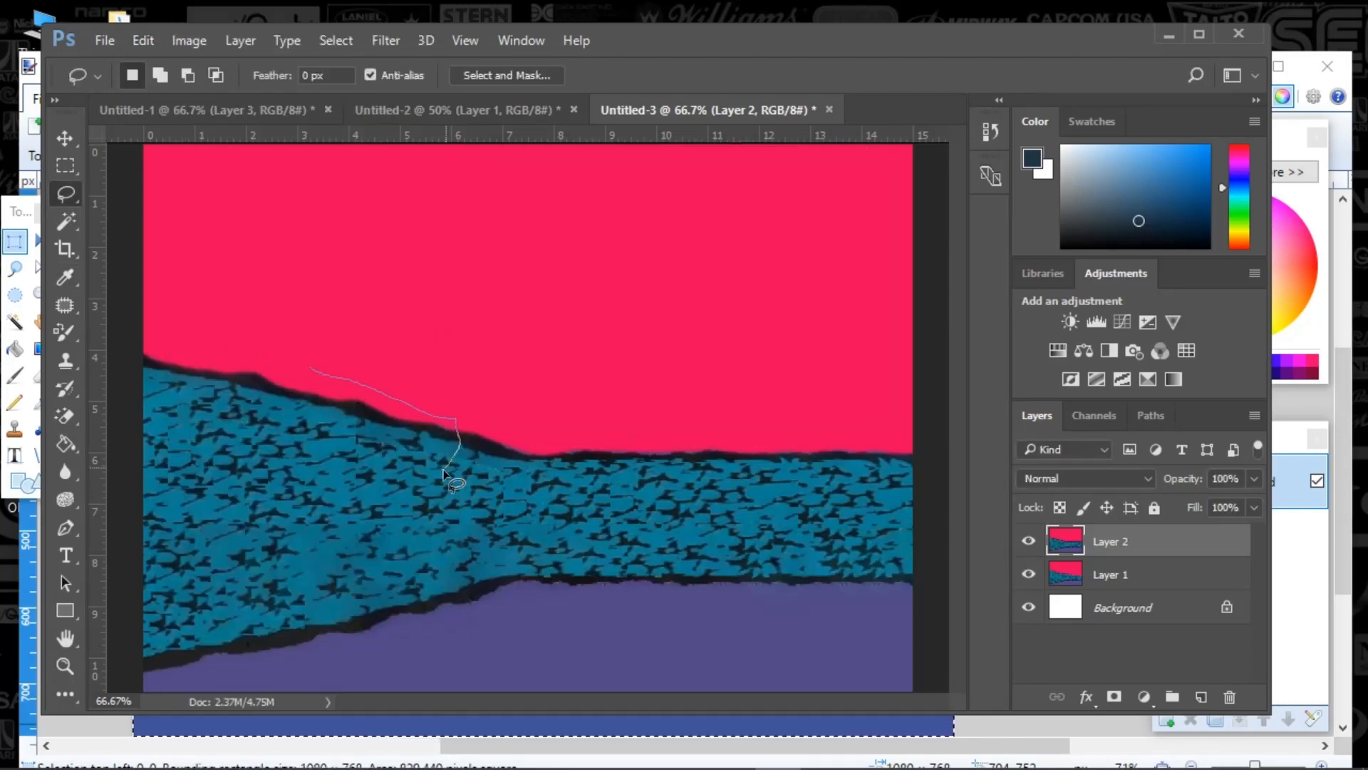
Step: Lasso the middle of the sloping upper torn edge, fill it with Content-Aware and deselect
{"action": "left_click_drag", "start_coordinate": [302, 396], "coordinate": [314, 373]}
{"action": "left_click", "coordinate": [143, 40]}
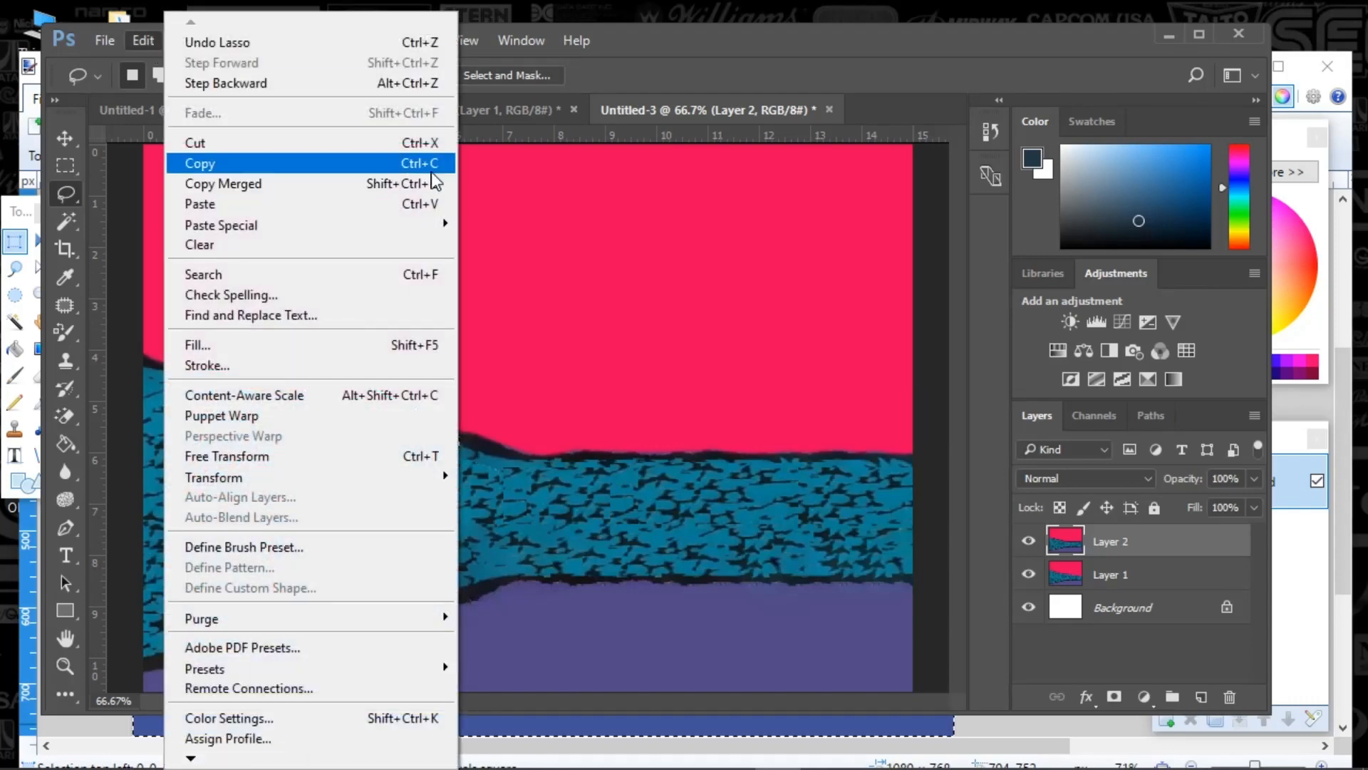
{"action": "left_click", "coordinate": [336, 348]}
{"action": "left_click", "coordinate": [826, 201]}
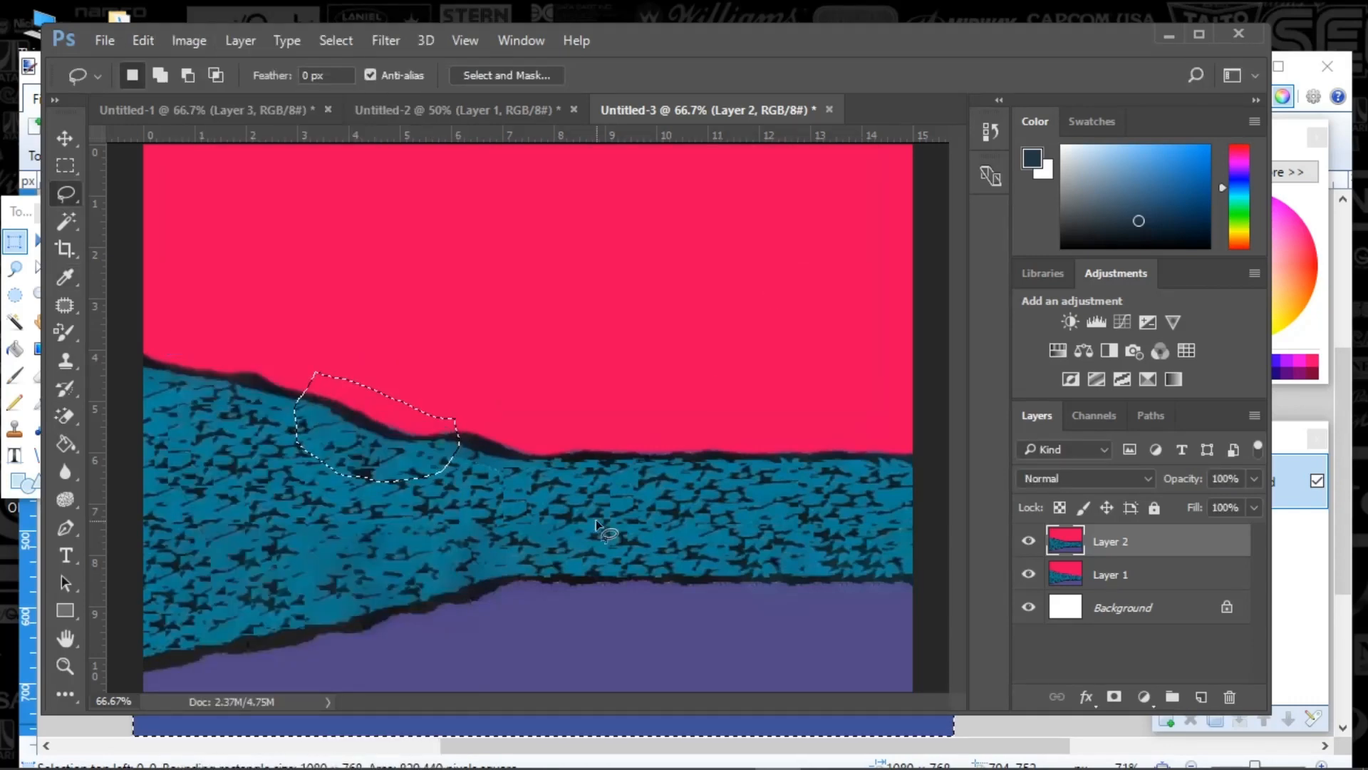
{"action": "key", "text": "ctrl+d"}
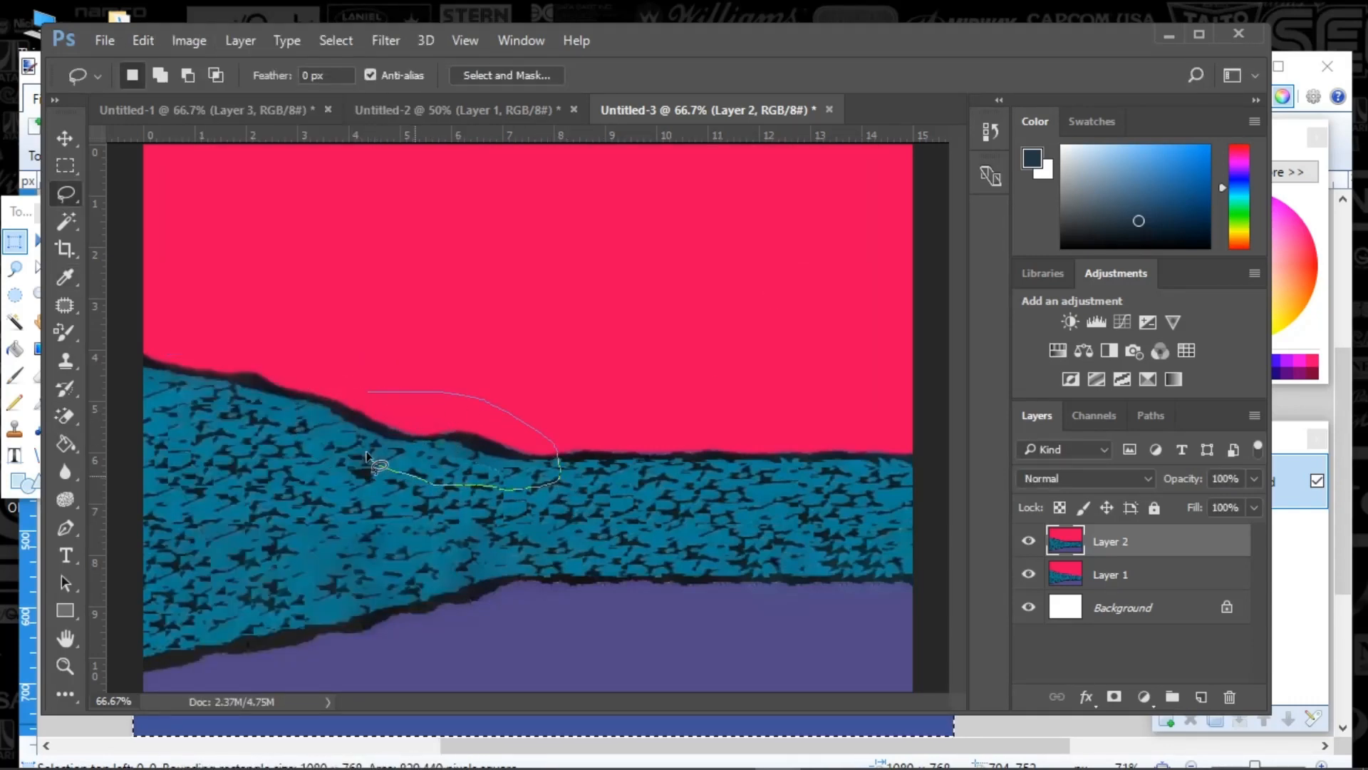
Step: Lasso the lower end of the sloping edge where it meets the flat section, fill it with Content-Aware and deselect
{"action": "left_click_drag", "start_coordinate": [376, 467], "coordinate": [360, 397]}
{"action": "left_click", "coordinate": [143, 40]}
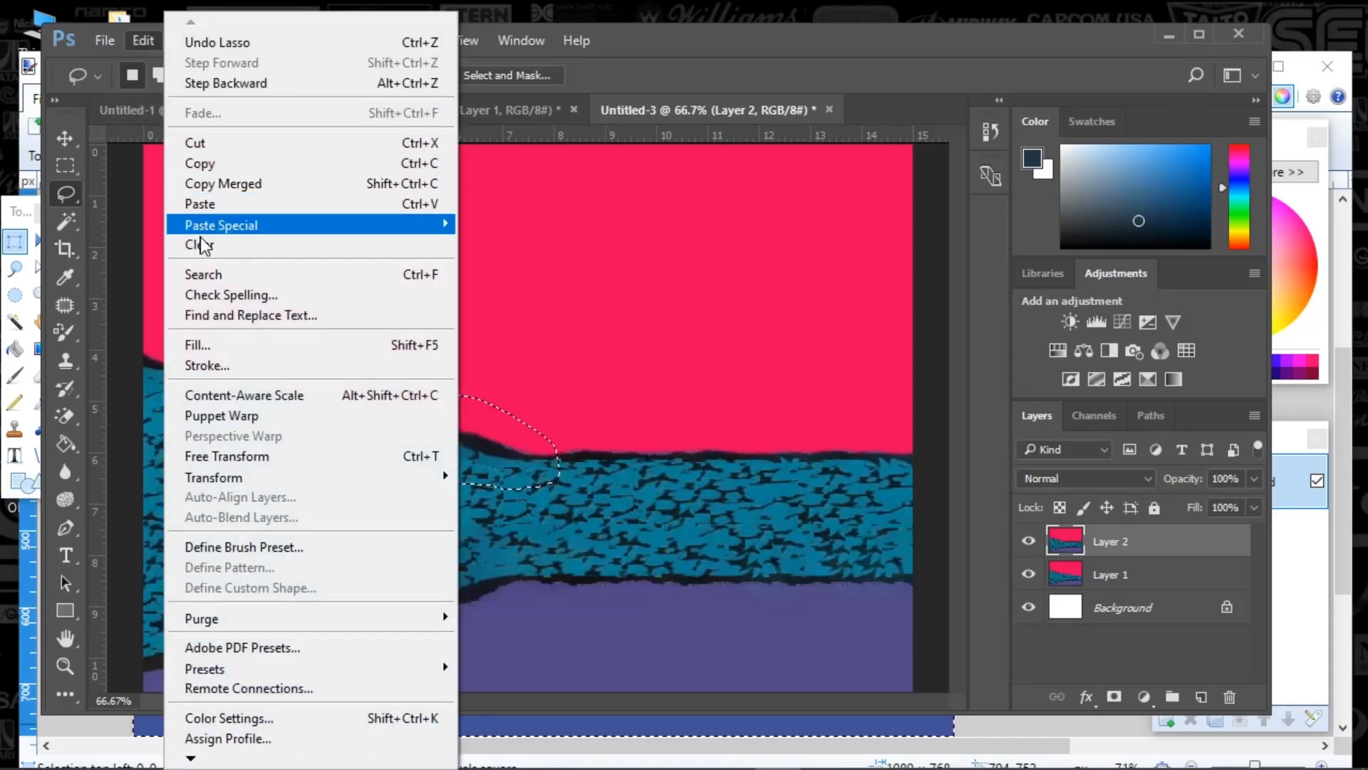
{"action": "left_click", "coordinate": [197, 344]}
{"action": "left_click", "coordinate": [827, 201]}
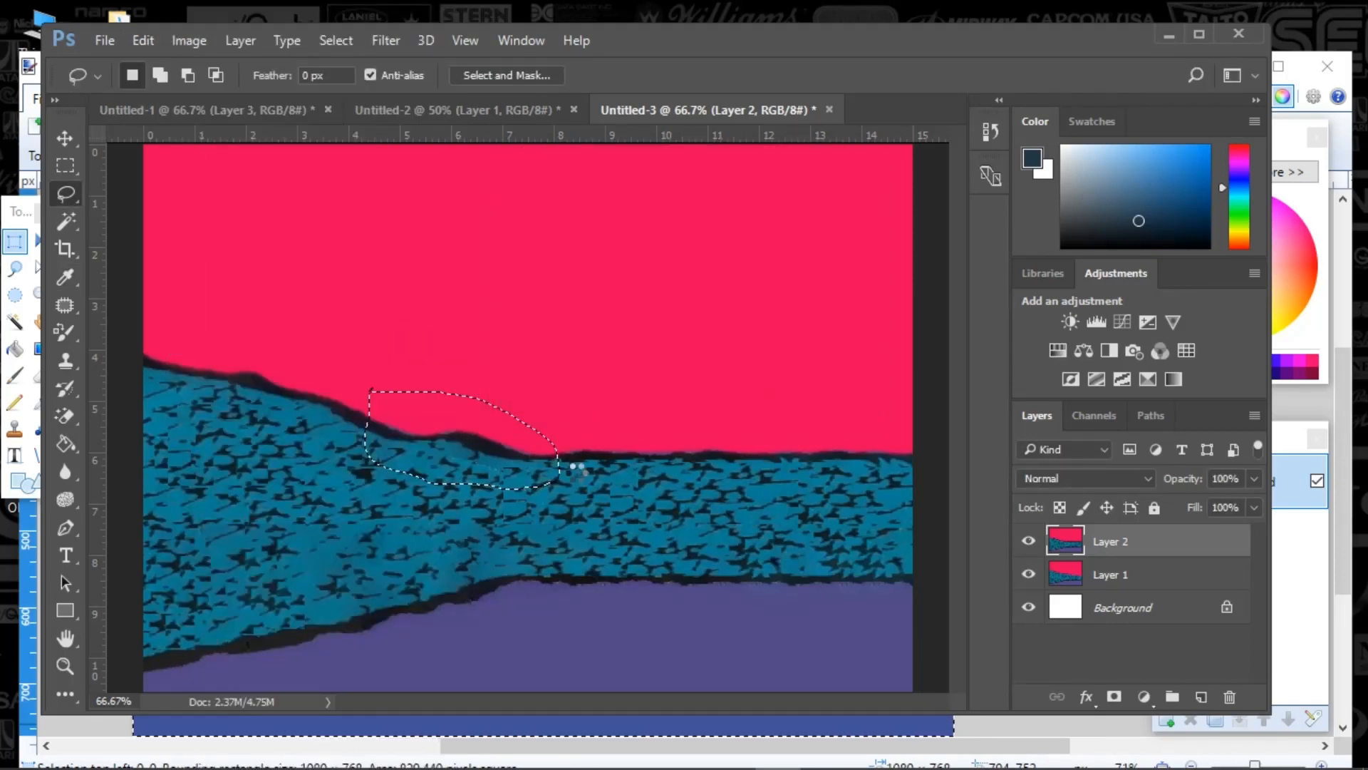
{"action": "key", "text": "ctrl+d"}
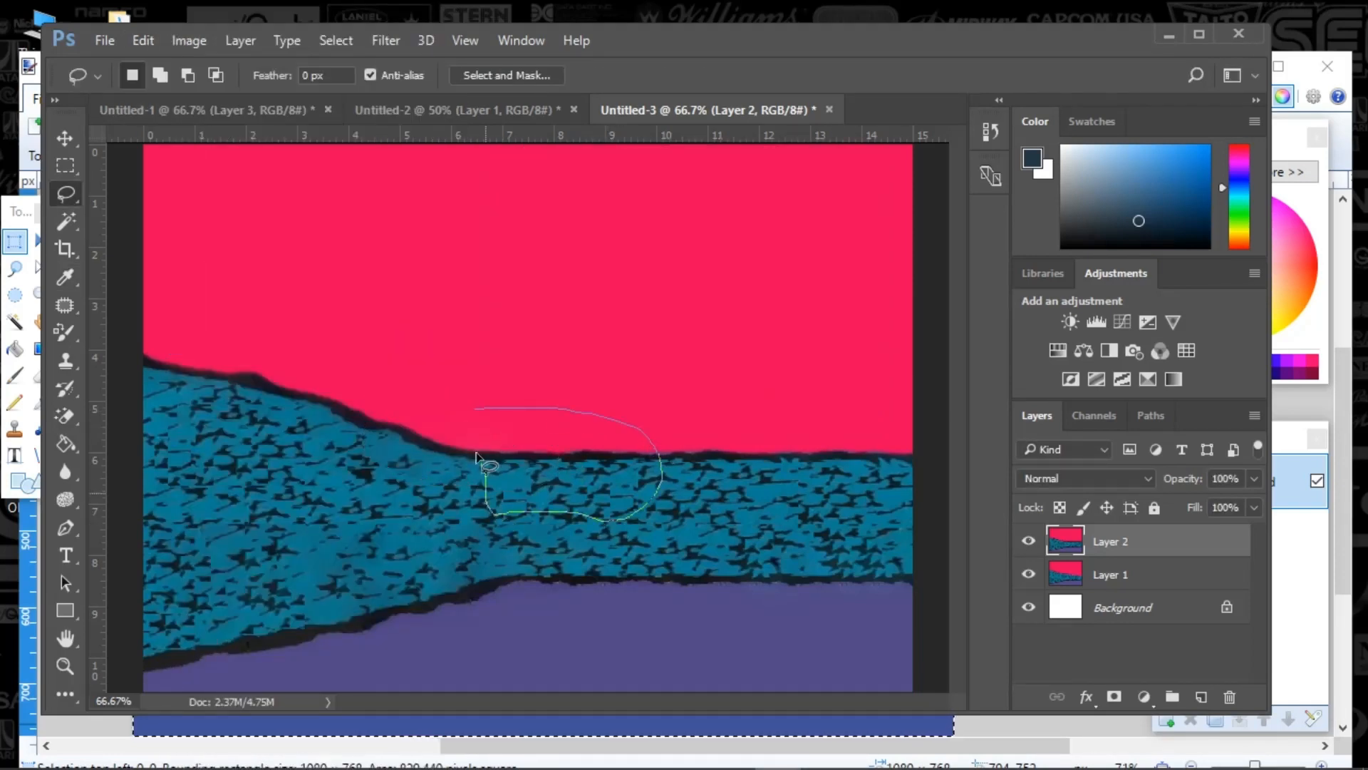
Step: Lasso the beginning of the flat section of the upper torn edge, fill it with Content-Aware and deselect
{"action": "left_click_drag", "start_coordinate": [484, 469], "coordinate": [464, 411]}
{"action": "left_click", "coordinate": [143, 40]}
{"action": "left_click", "coordinate": [241, 347]}
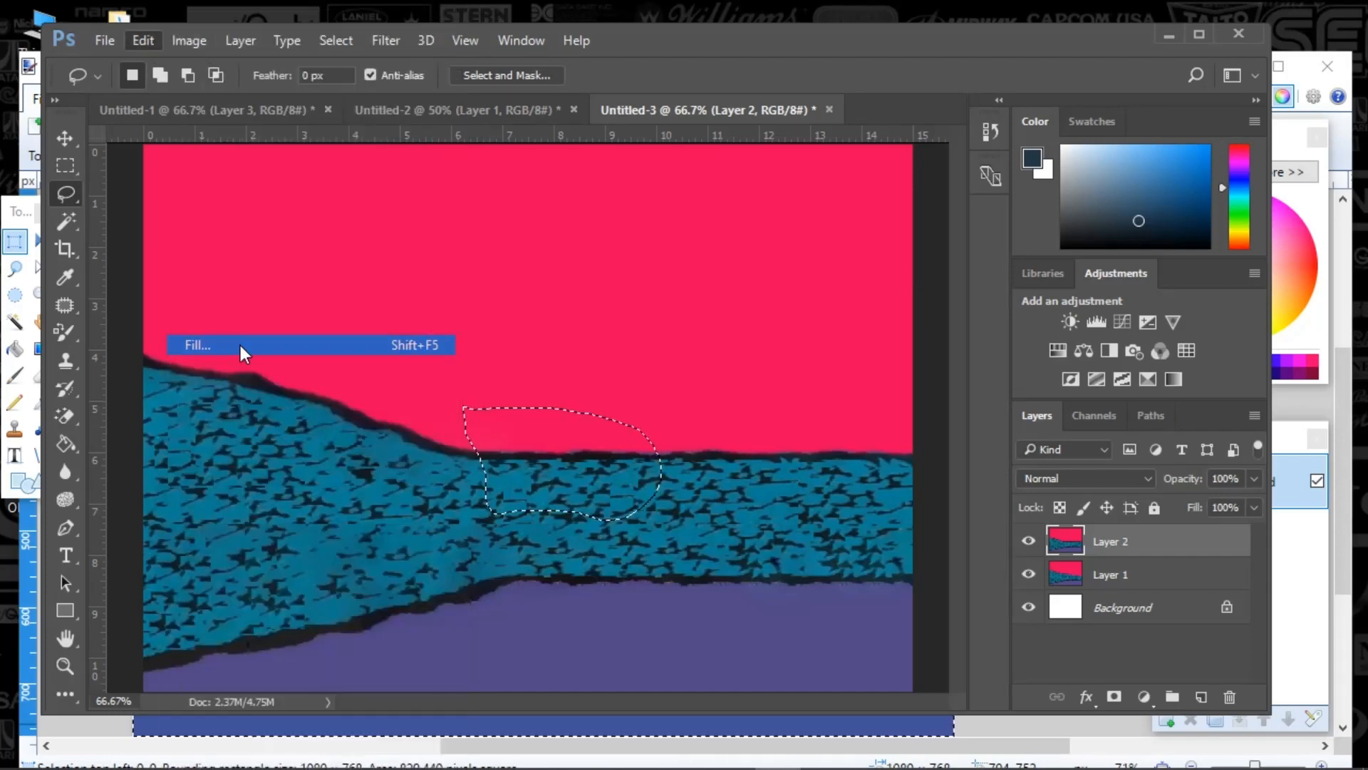
{"action": "left_click", "coordinate": [828, 200]}
{"action": "key", "text": "ctrl+d"}
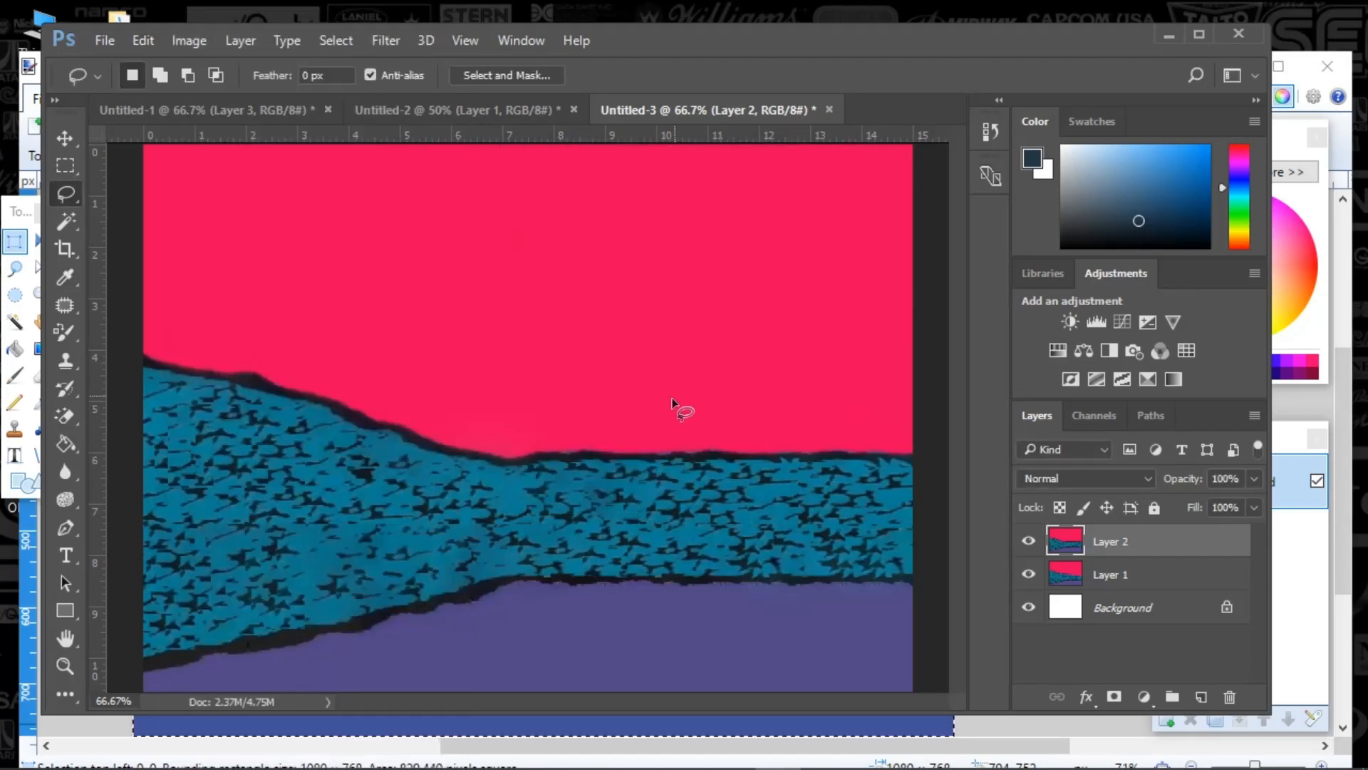
Step: Lasso the middle of the flat section of the upper torn edge and fill it with Content-Aware
{"action": "left_click_drag", "start_coordinate": [547, 419], "coordinate": [548, 422]}
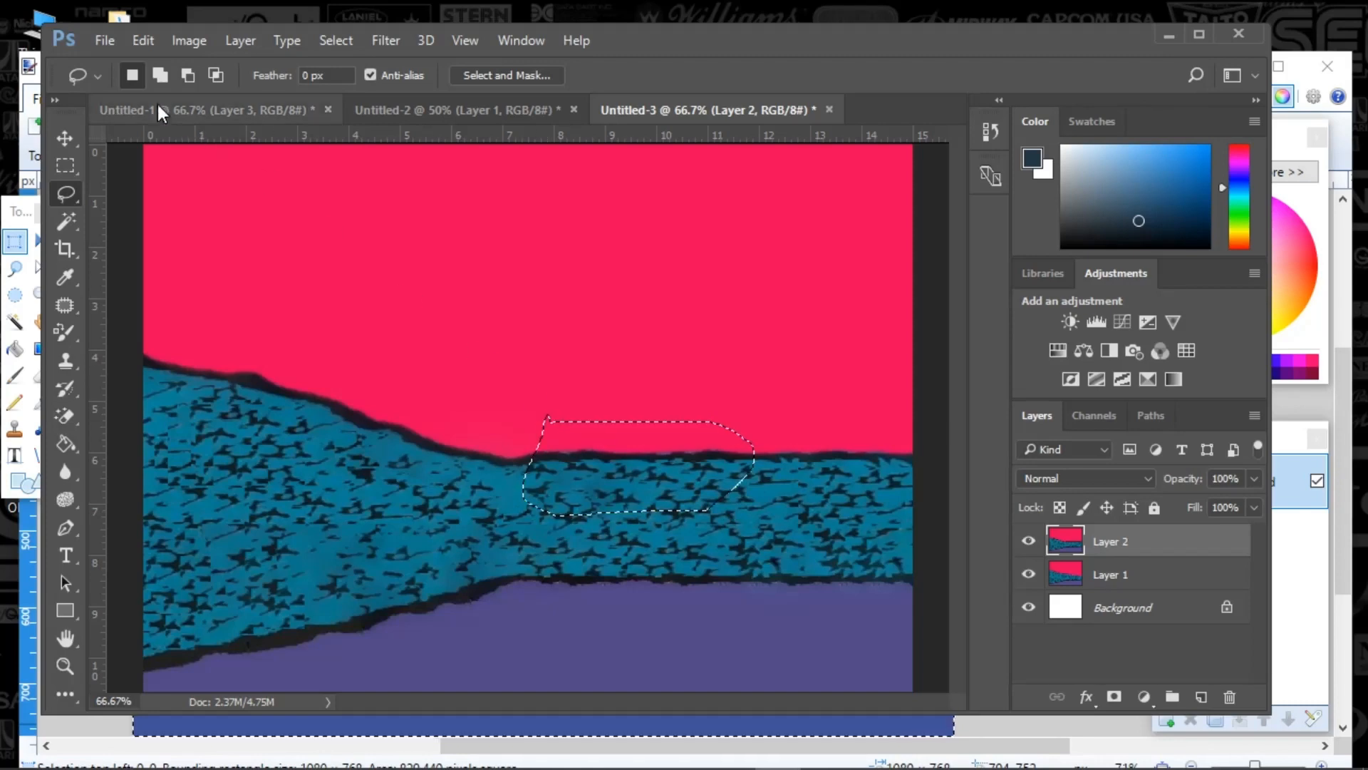
{"action": "left_click", "coordinate": [143, 39]}
{"action": "left_click", "coordinate": [207, 345]}
{"action": "left_click", "coordinate": [827, 202]}
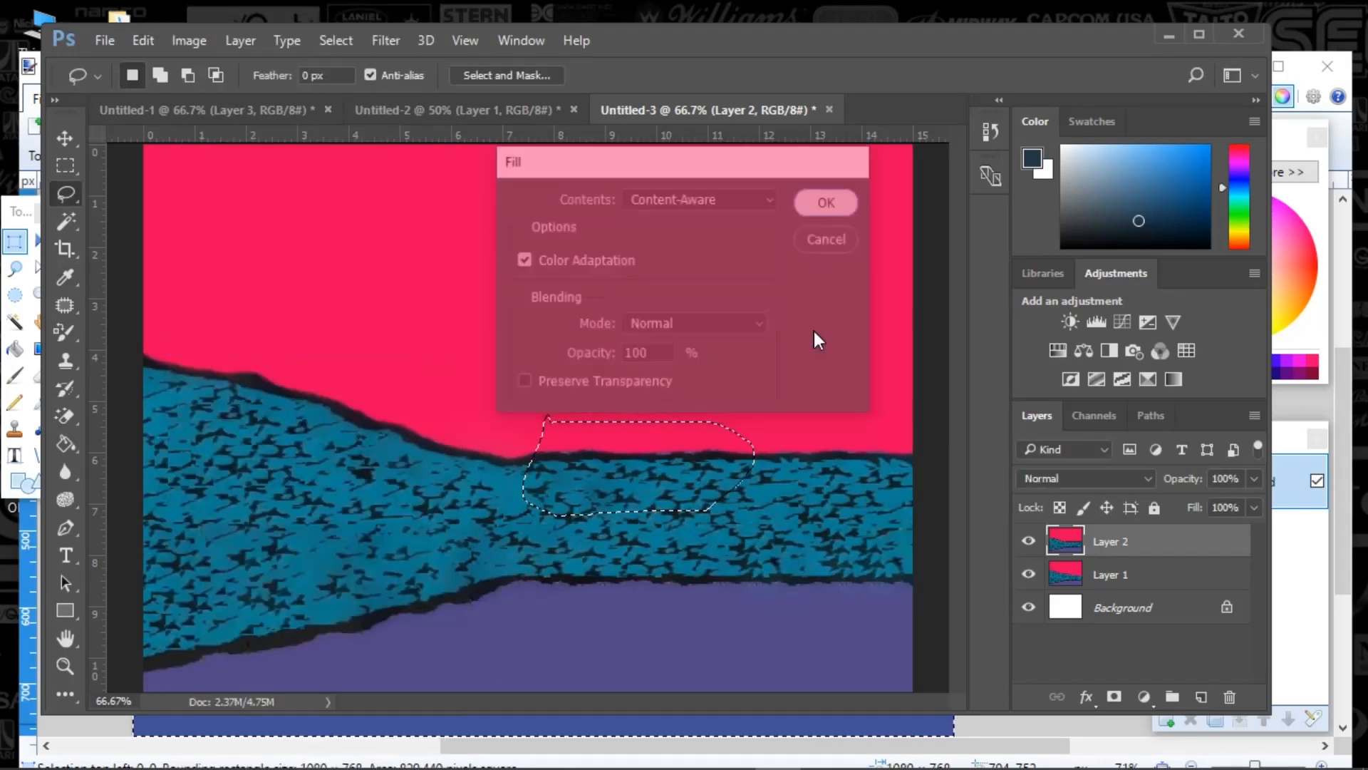
Step: Deselect, lasso the next stretch of the flat upper torn edge past the middle, fill it with Content-Aware and deselect
{"action": "key", "text": "ctrl+d"}
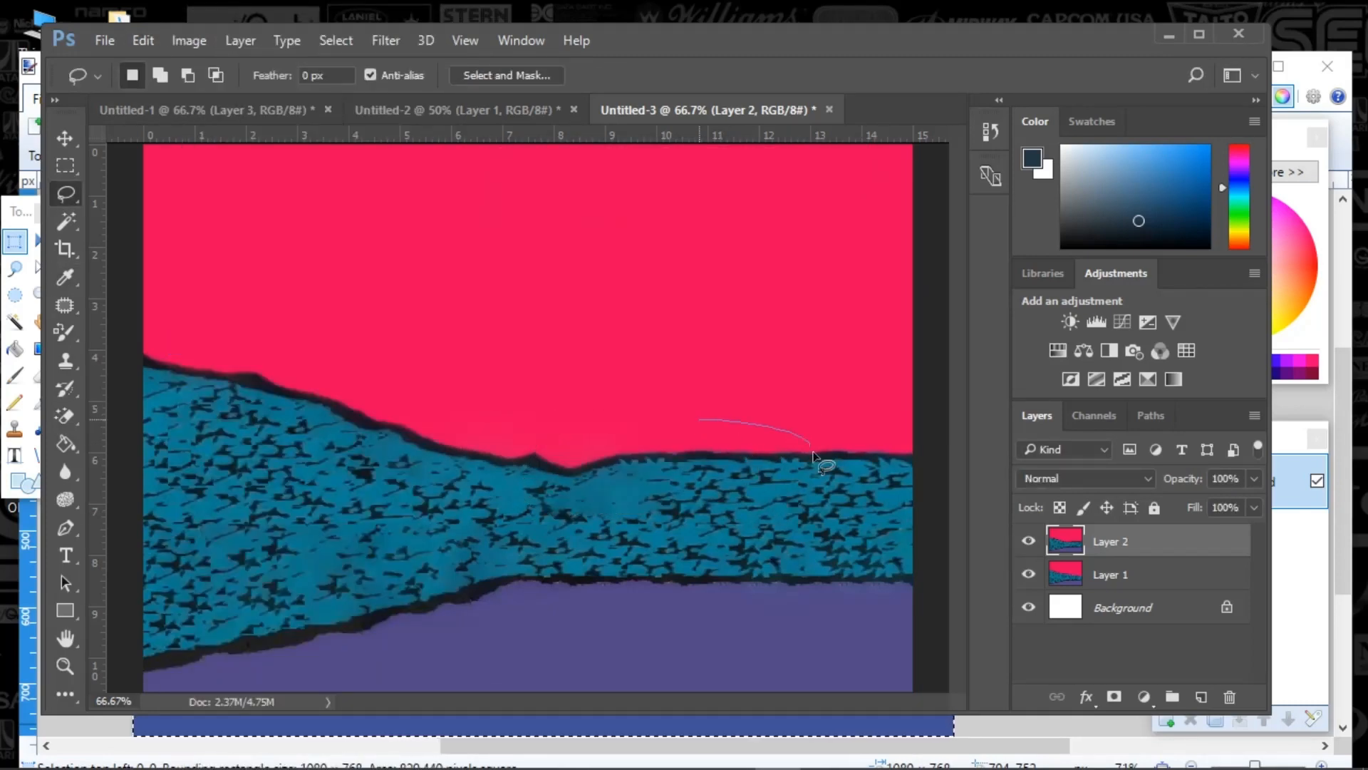
{"action": "left_click_drag", "start_coordinate": [691, 419], "coordinate": [688, 421]}
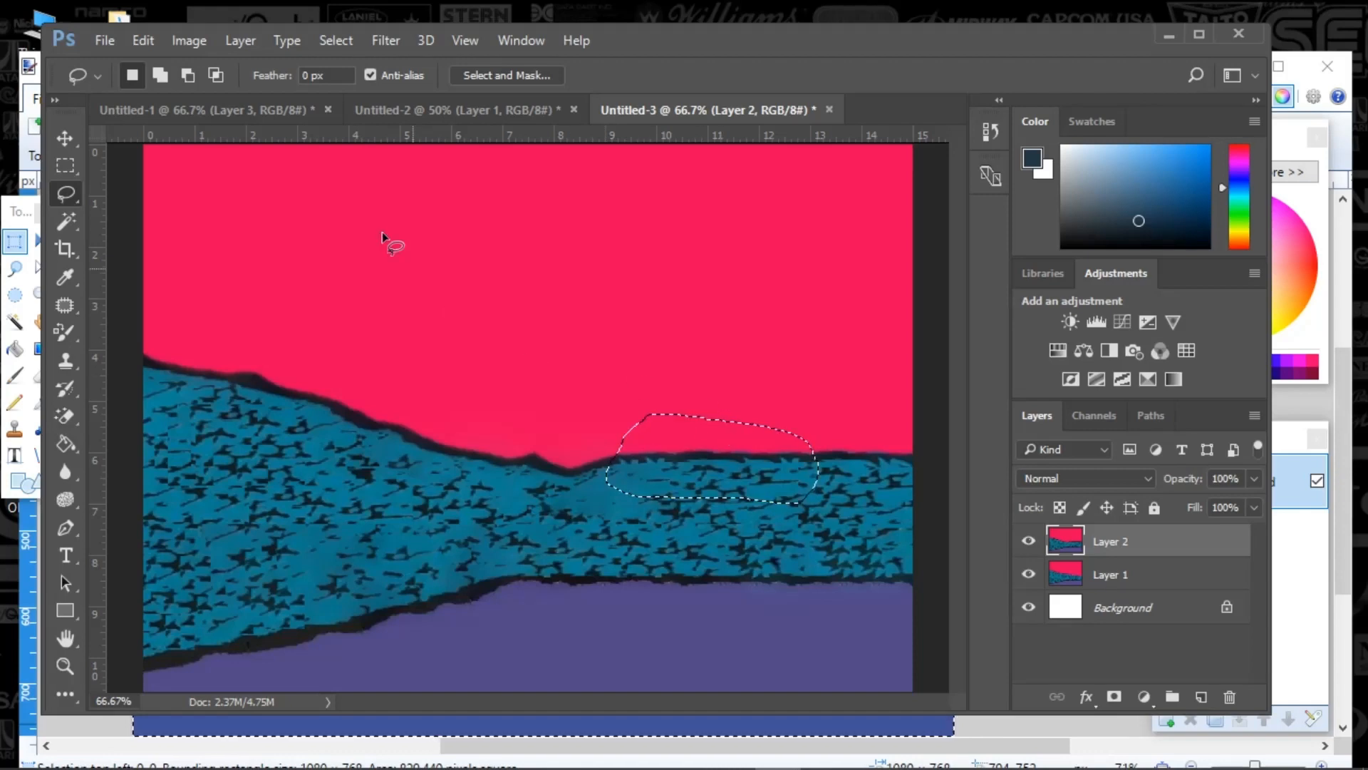
{"action": "left_click", "coordinate": [143, 40]}
{"action": "left_click", "coordinate": [271, 345]}
{"action": "left_click", "coordinate": [825, 203]}
{"action": "key", "text": "ctrl+d"}
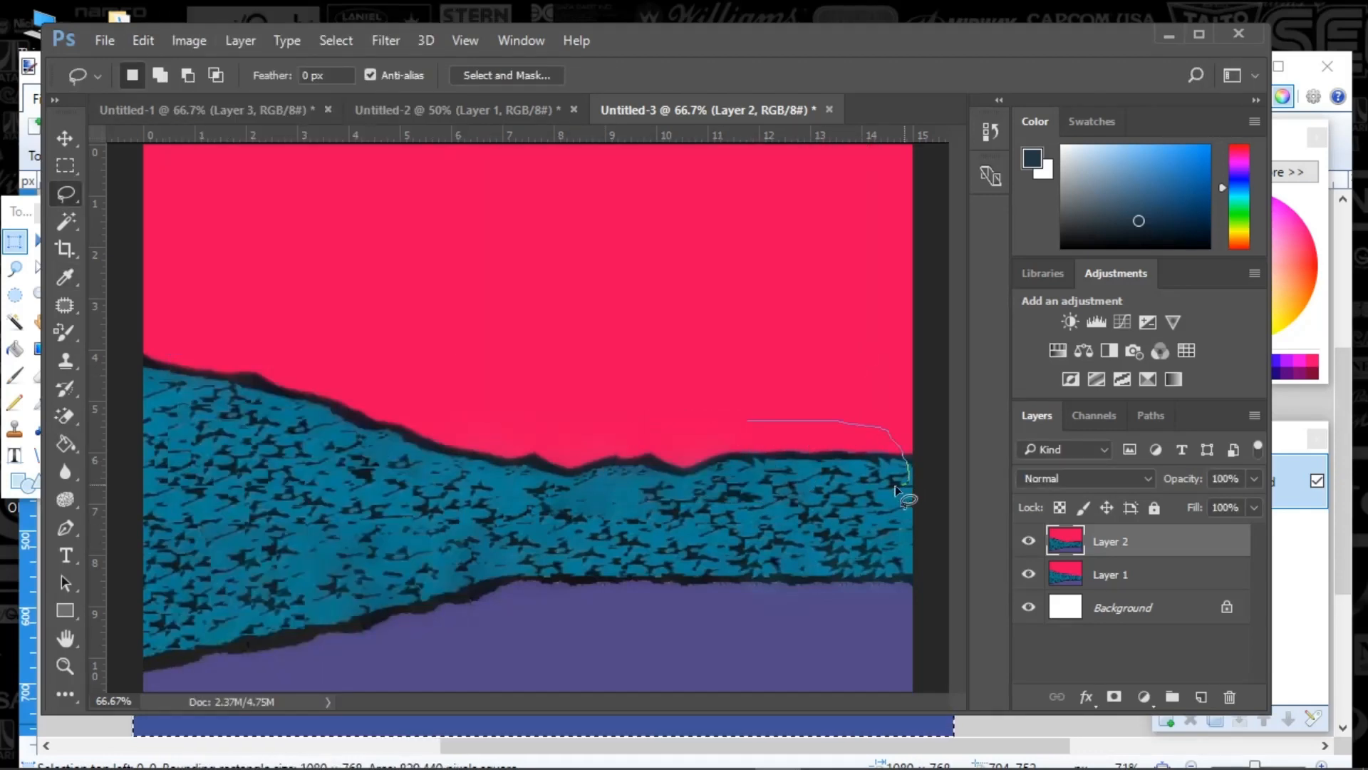
Step: Lasso the last straight stretch of the flat upper torn edge, fill it with Content-Aware and deselect
{"action": "left_click_drag", "start_coordinate": [736, 414], "coordinate": [739, 411]}
{"action": "left_click", "coordinate": [139, 41]}
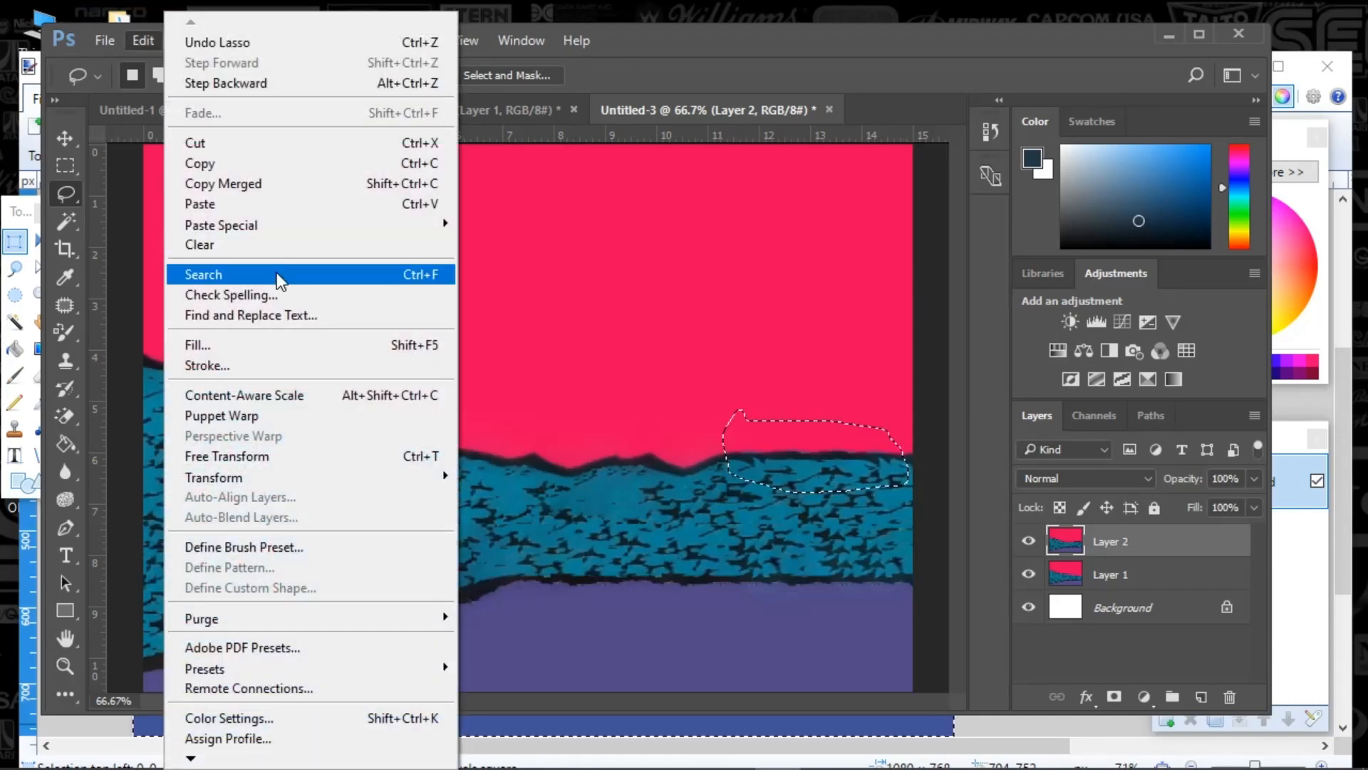
{"action": "left_click", "coordinate": [264, 344]}
{"action": "key", "text": "Return"}
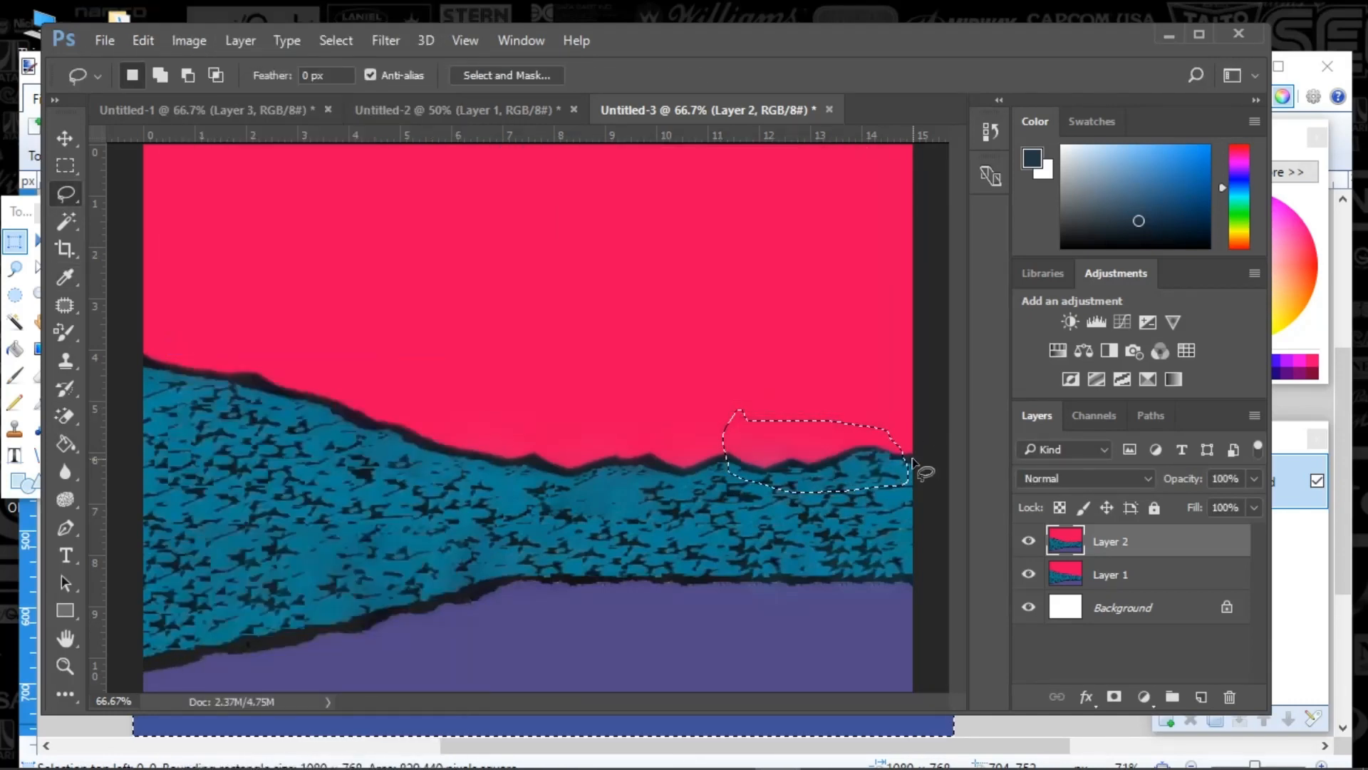
{"action": "key", "text": "ctrl+d"}
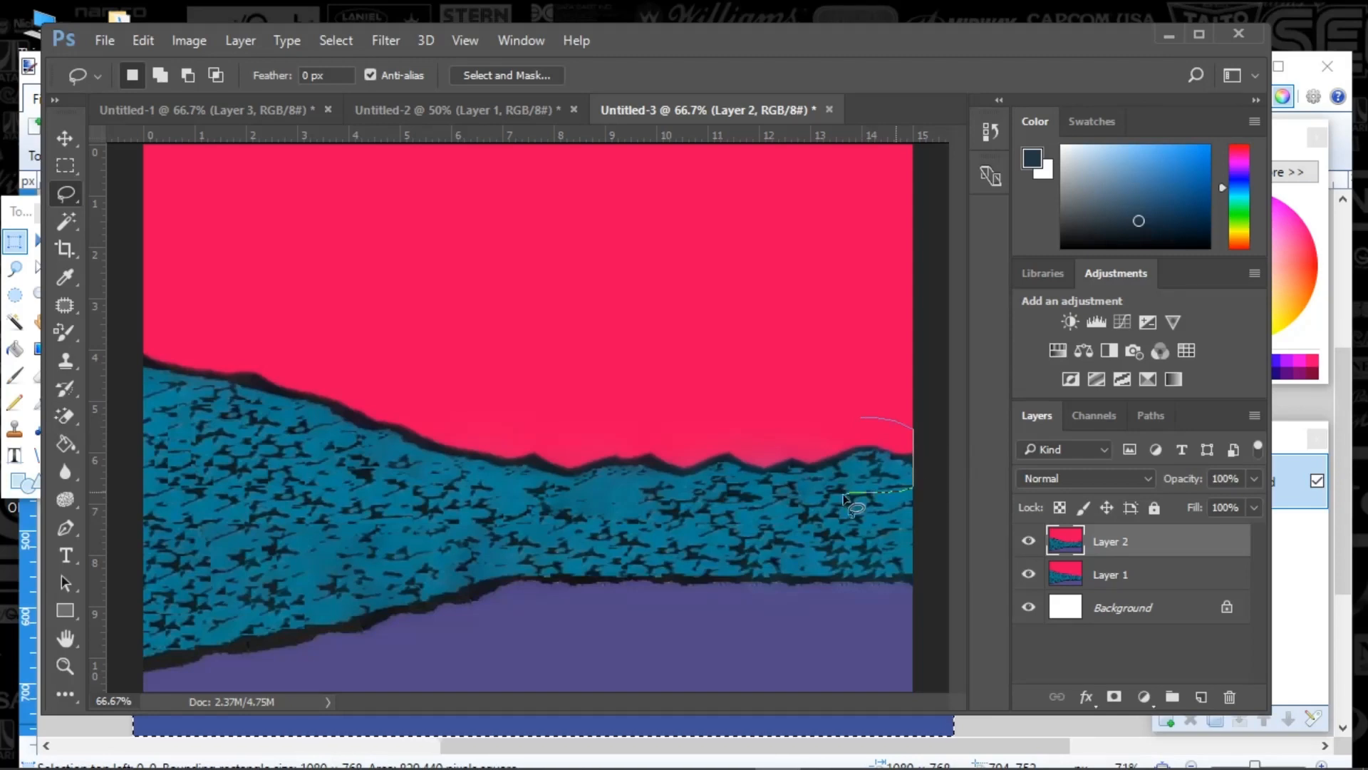
Step: Lasso the end of the upper torn edge against the canvas border and fill it with Content-Aware
{"action": "left_click", "coordinate": [143, 40]}
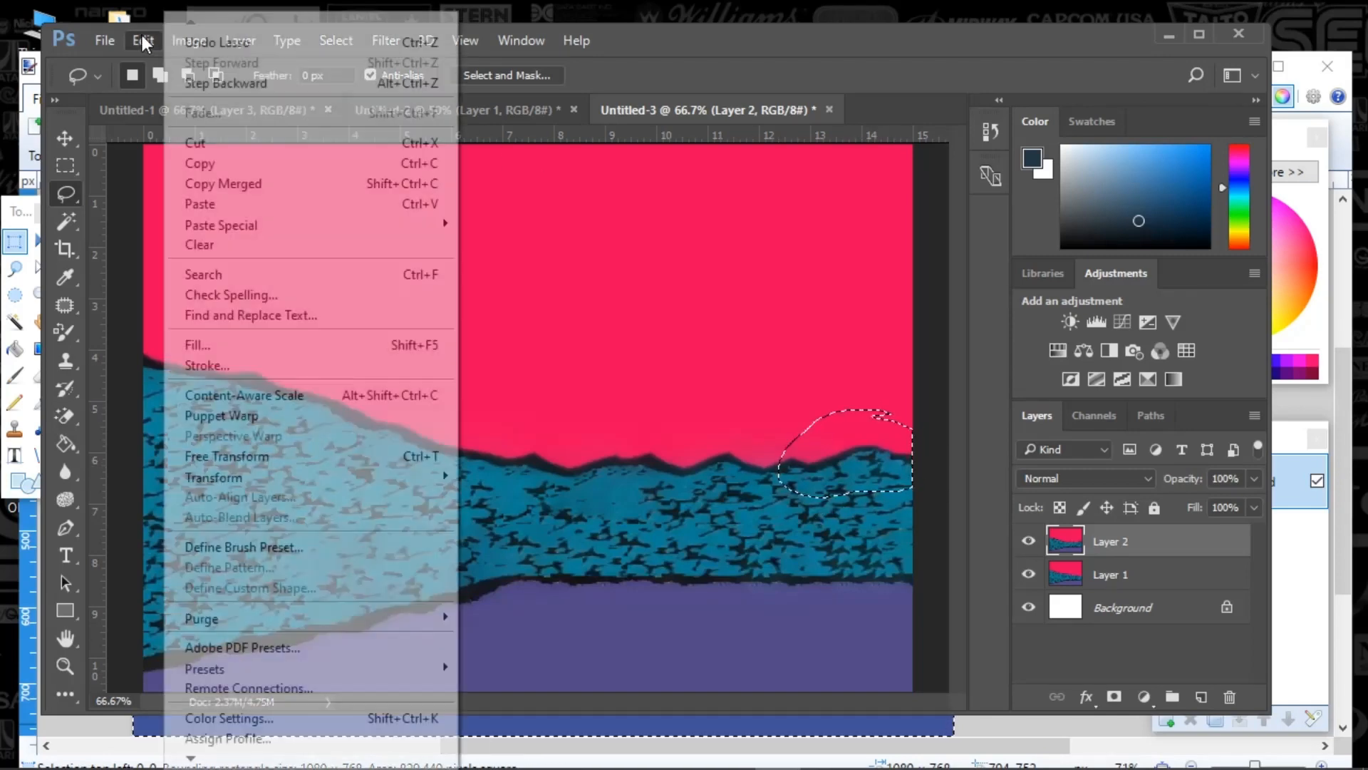
{"action": "left_click", "coordinate": [207, 345]}
{"action": "left_click", "coordinate": [835, 209]}
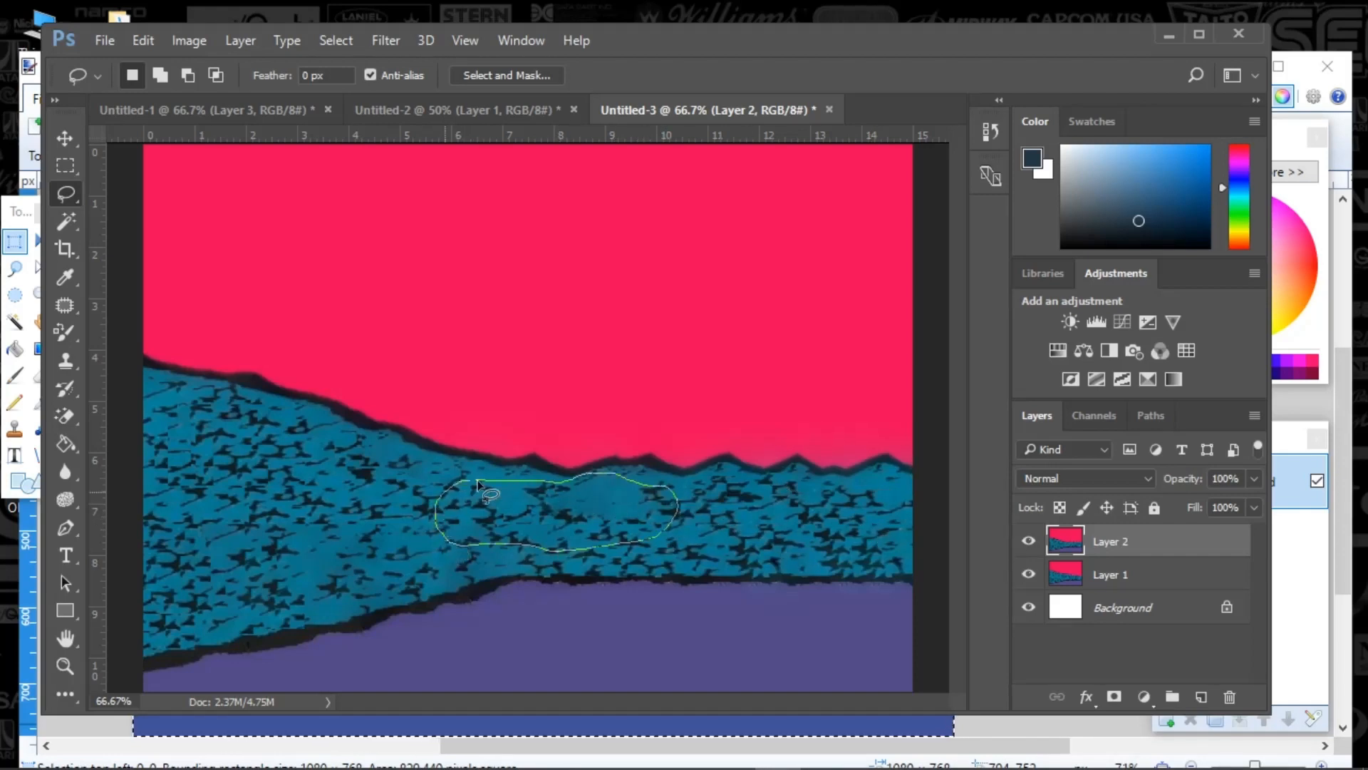
Step: Lasso the blurry teal pattern where the band narrows, fill it with Content-Aware and deselect
{"action": "left_click_drag", "start_coordinate": [477, 484], "coordinate": [476, 483]}
{"action": "left_click", "coordinate": [143, 40]}
{"action": "left_click", "coordinate": [206, 345]}
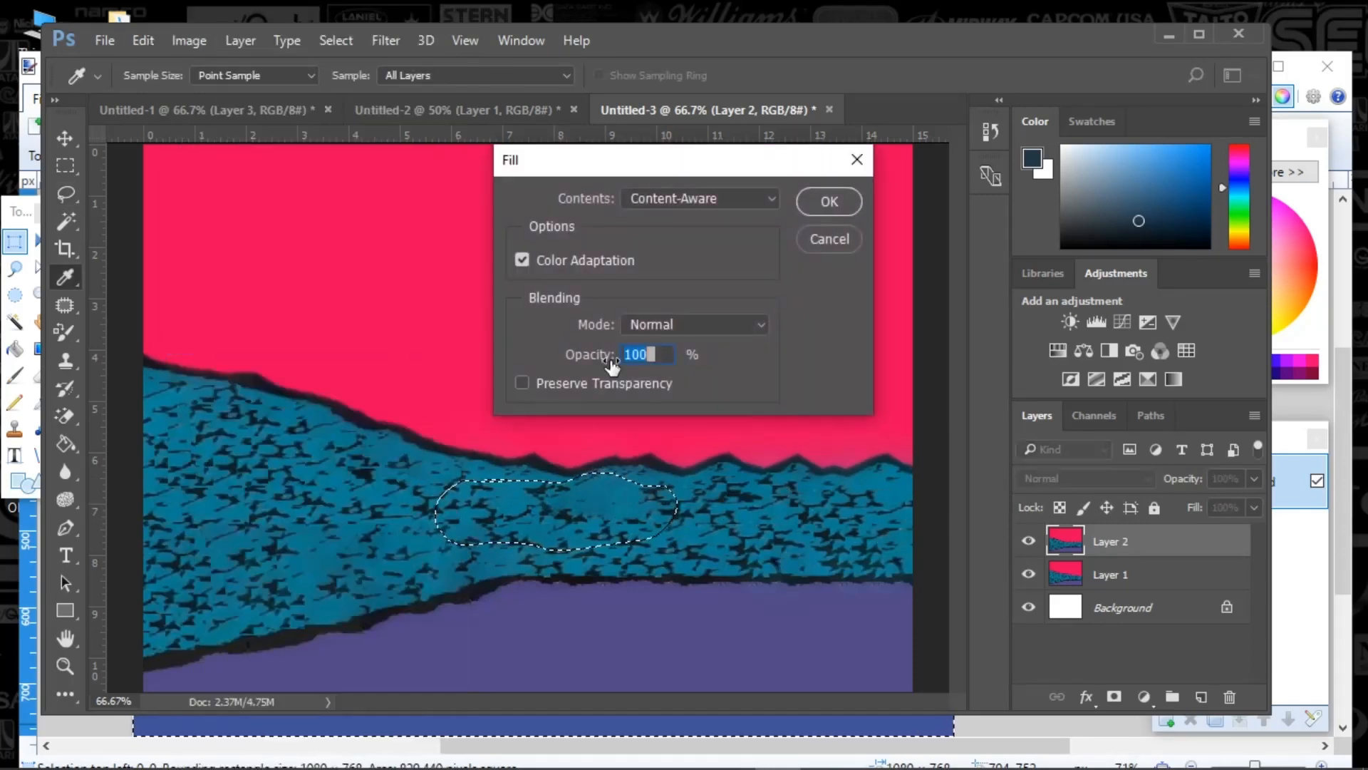
{"action": "left_click", "coordinate": [847, 203]}
{"action": "key", "text": "ctrl+d"}
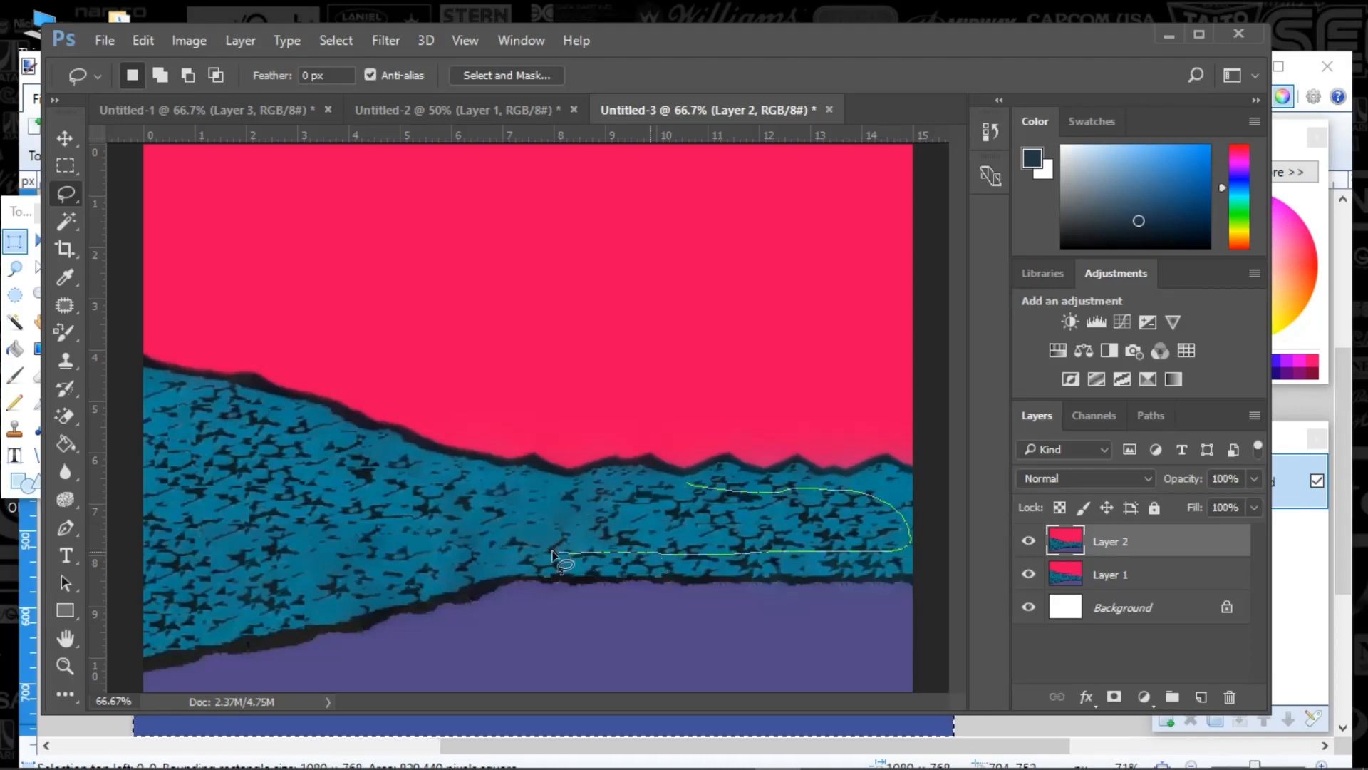
Step: Lasso the teal pattern along the narrow part of the band, fill it with Content-Aware and deselect
{"action": "left_click_drag", "start_coordinate": [643, 481], "coordinate": [700, 482]}
{"action": "left_click", "coordinate": [143, 40]}
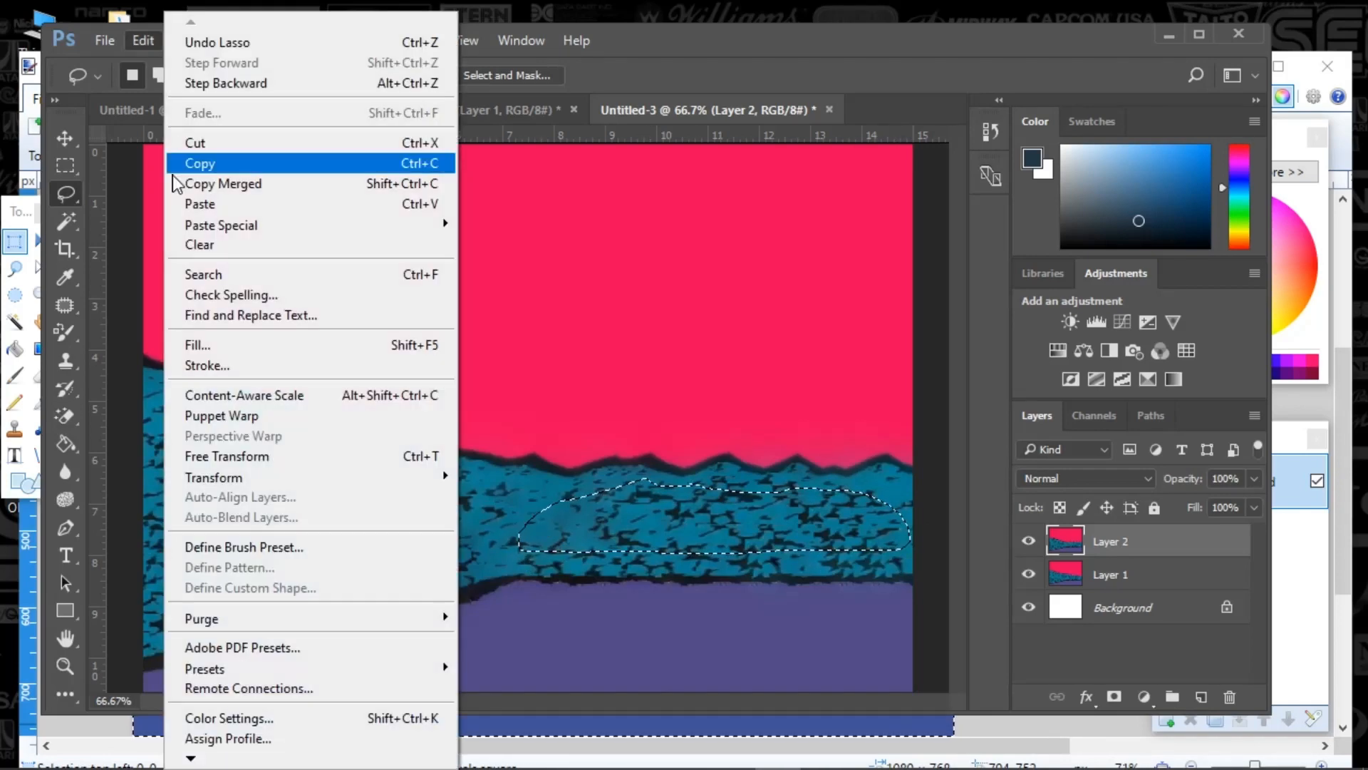
{"action": "left_click", "coordinate": [178, 343]}
{"action": "left_click", "coordinate": [829, 202]}
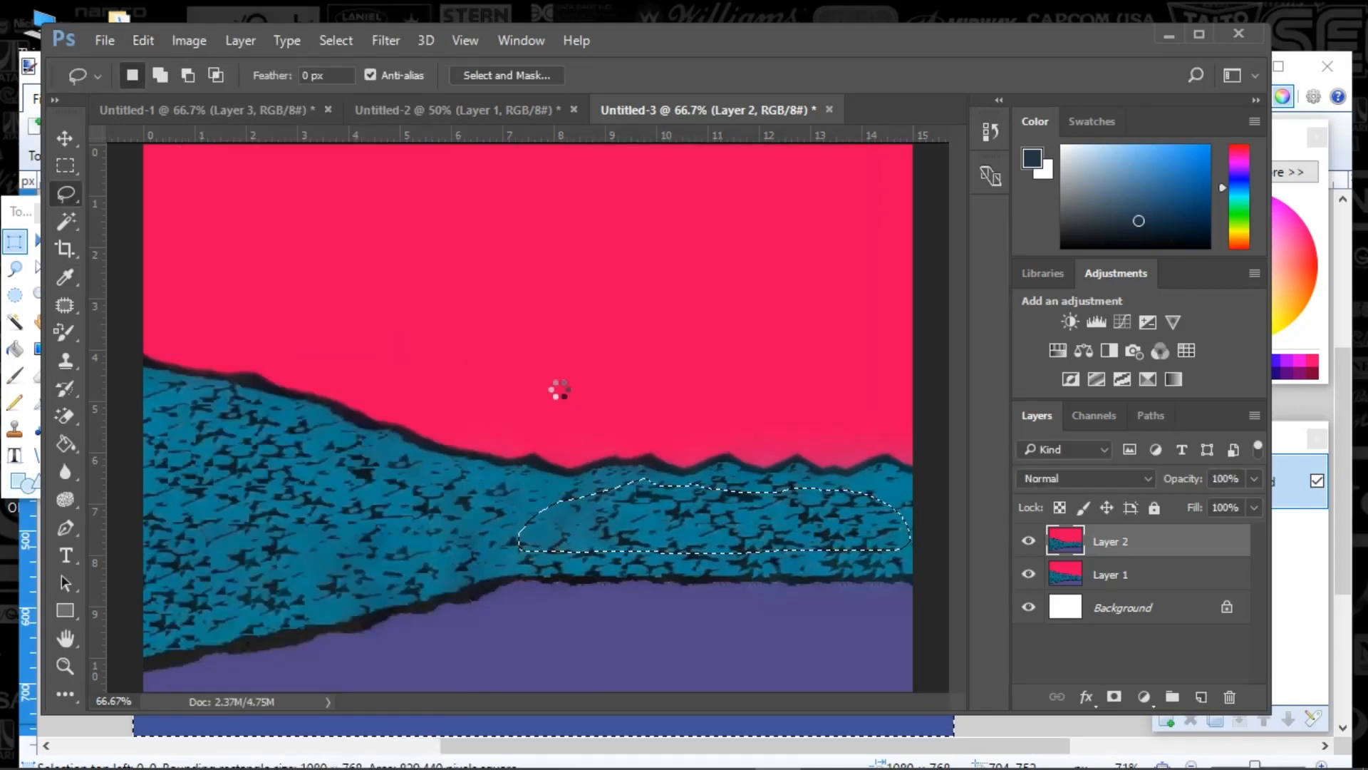
{"action": "key", "text": "ctrl+d"}
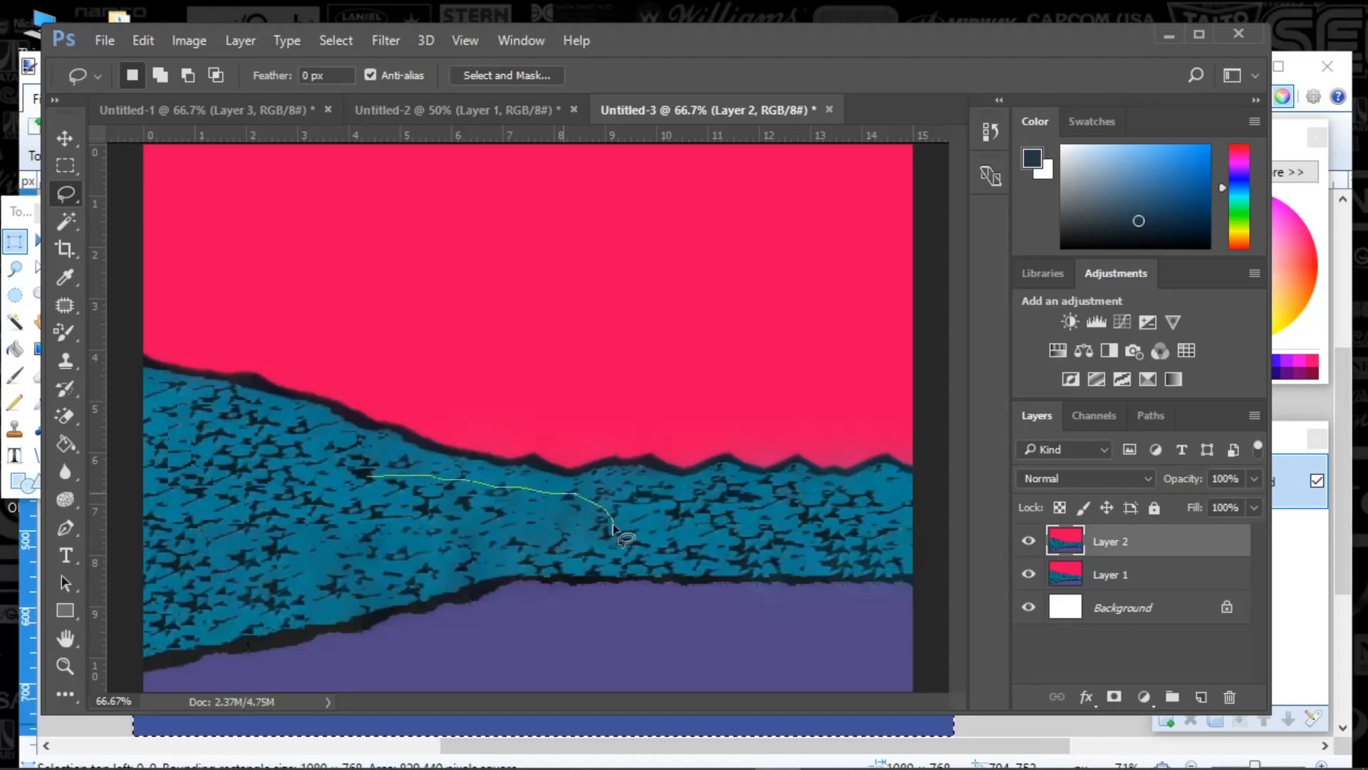
Step: Lasso the teal pattern from the wide part into the narrowing of the band and fill it with Content-Aware
{"action": "left_click_drag", "start_coordinate": [325, 520], "coordinate": [329, 527]}
{"action": "left_click", "coordinate": [142, 40]}
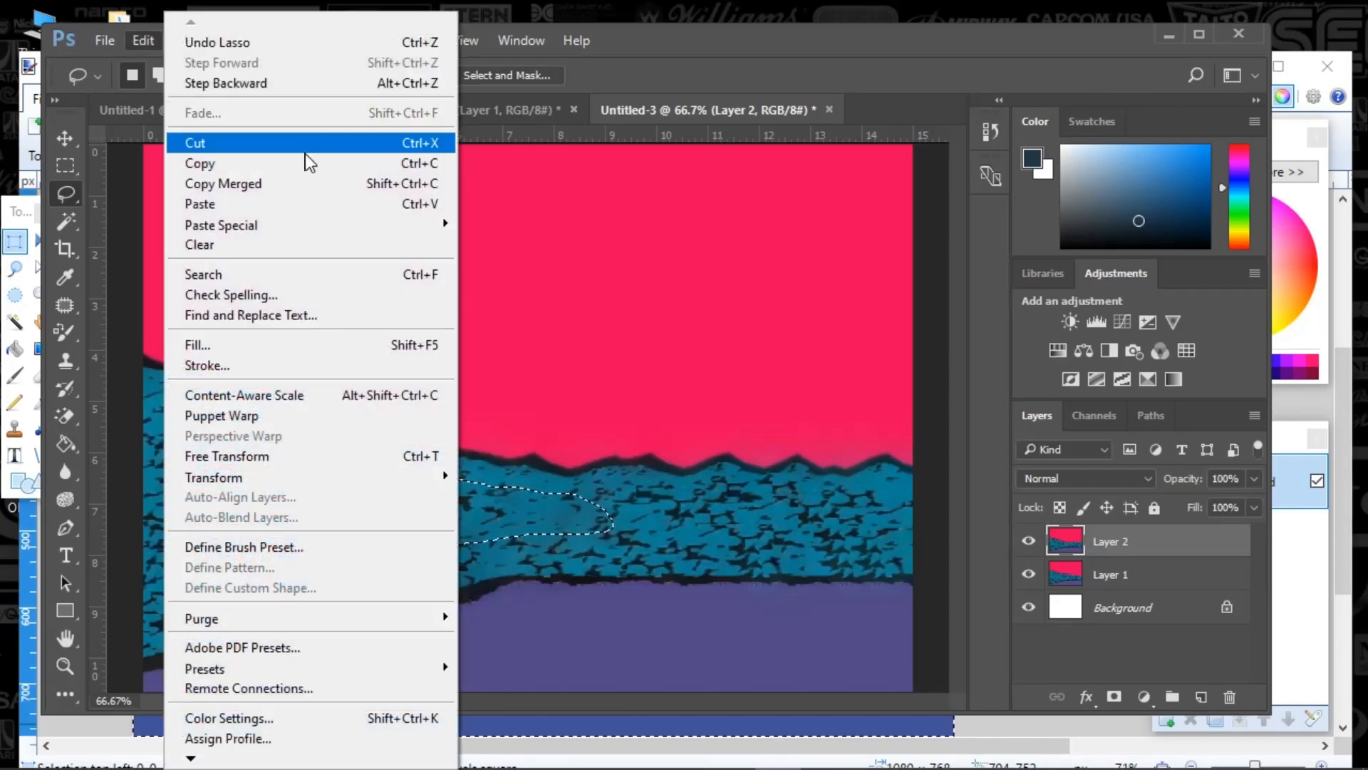
{"action": "left_click", "coordinate": [197, 345]}
{"action": "left_click", "coordinate": [827, 200]}
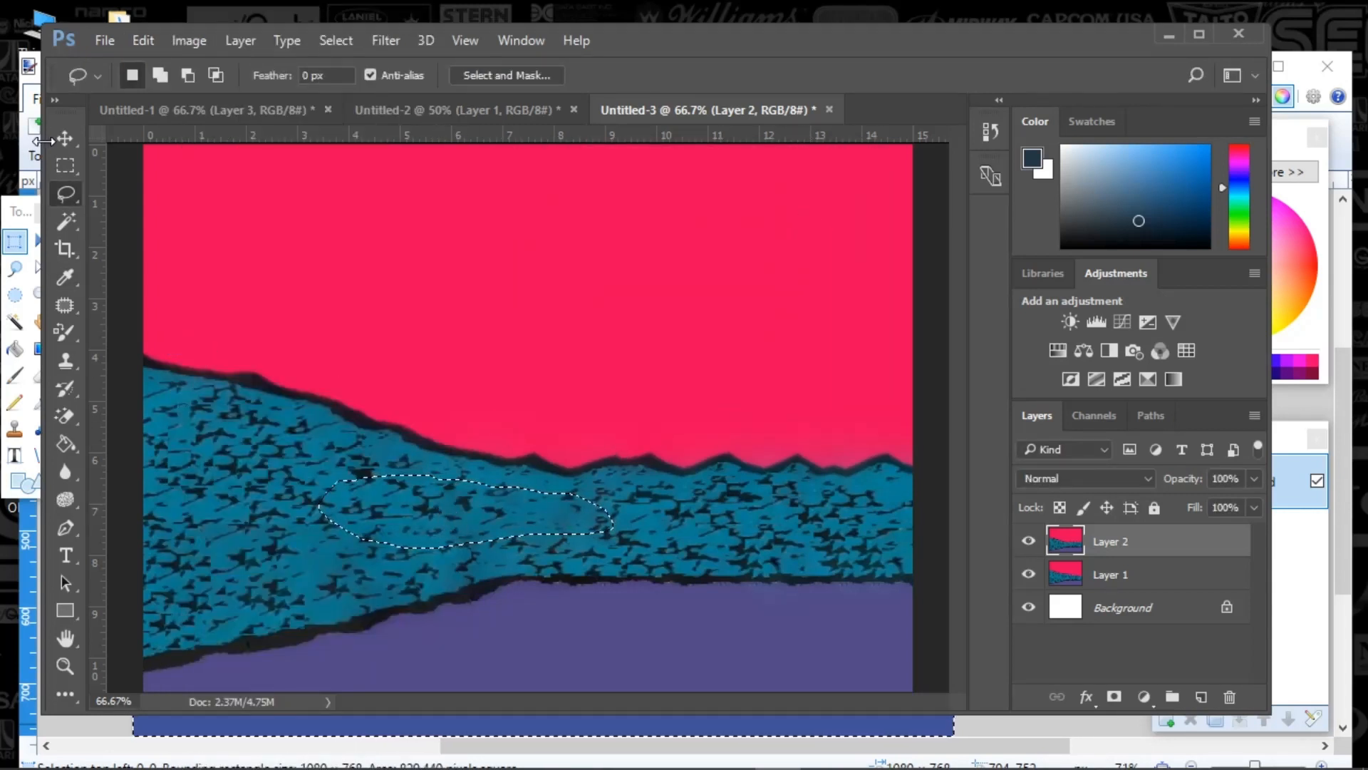
Step: Copy the whole retouched canvas and paste it over the background image in paint.net
{"action": "key", "text": "ctrl+a"}
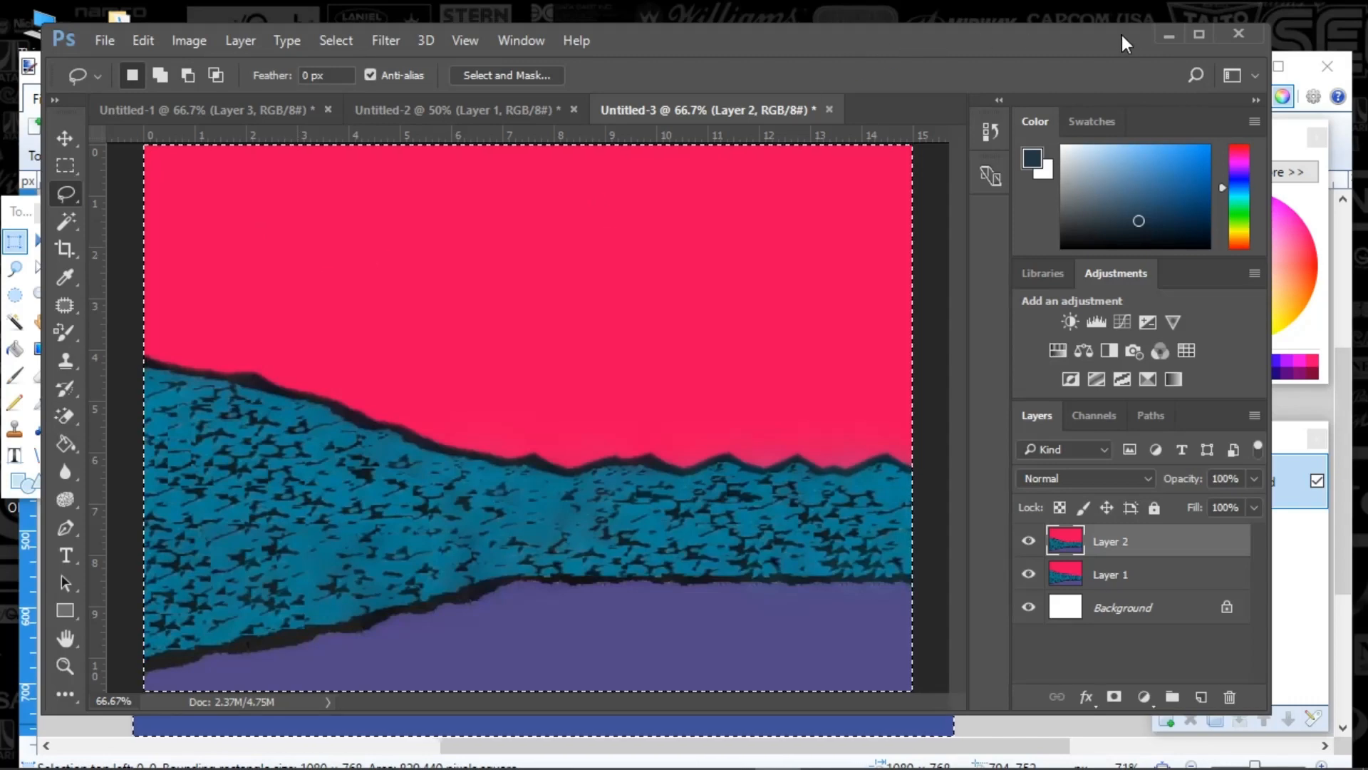
{"action": "left_click", "coordinate": [1169, 37]}
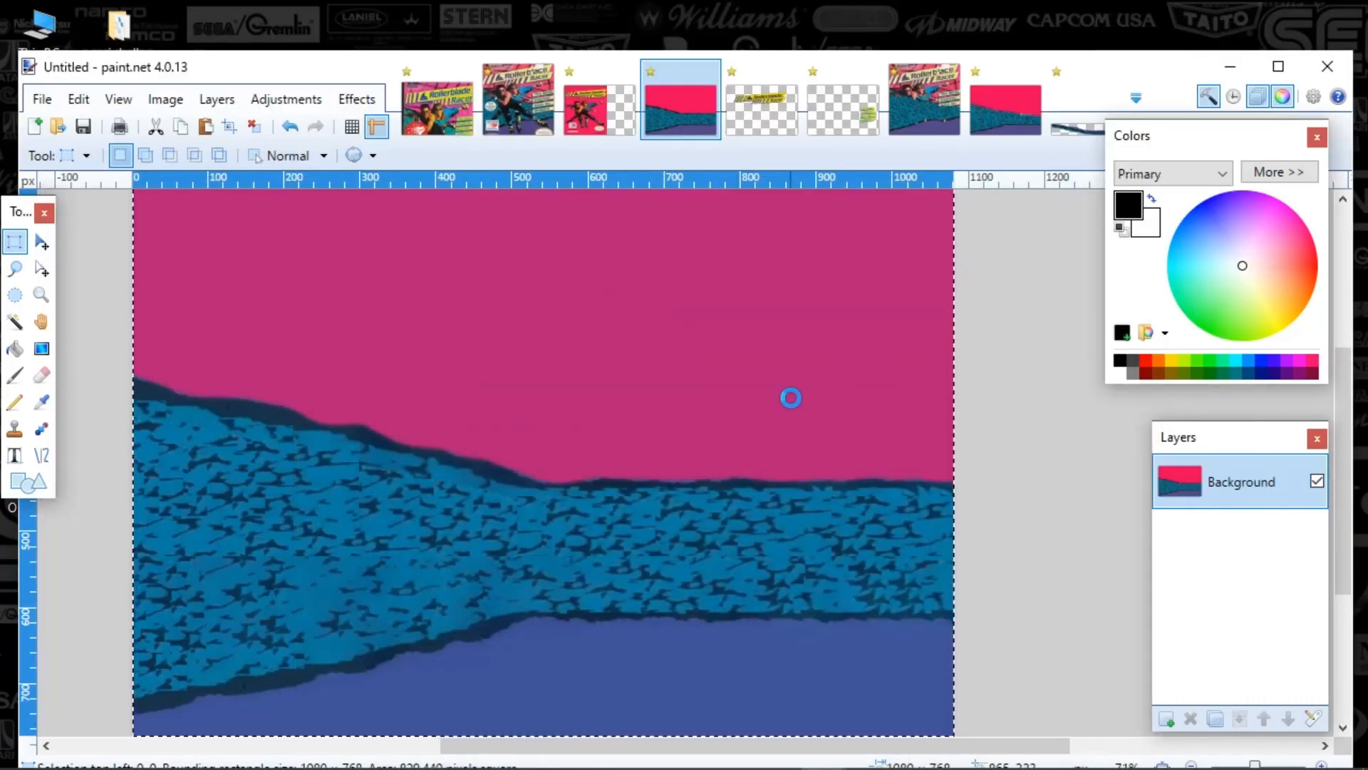
{"action": "key", "text": "ctrl+v"}
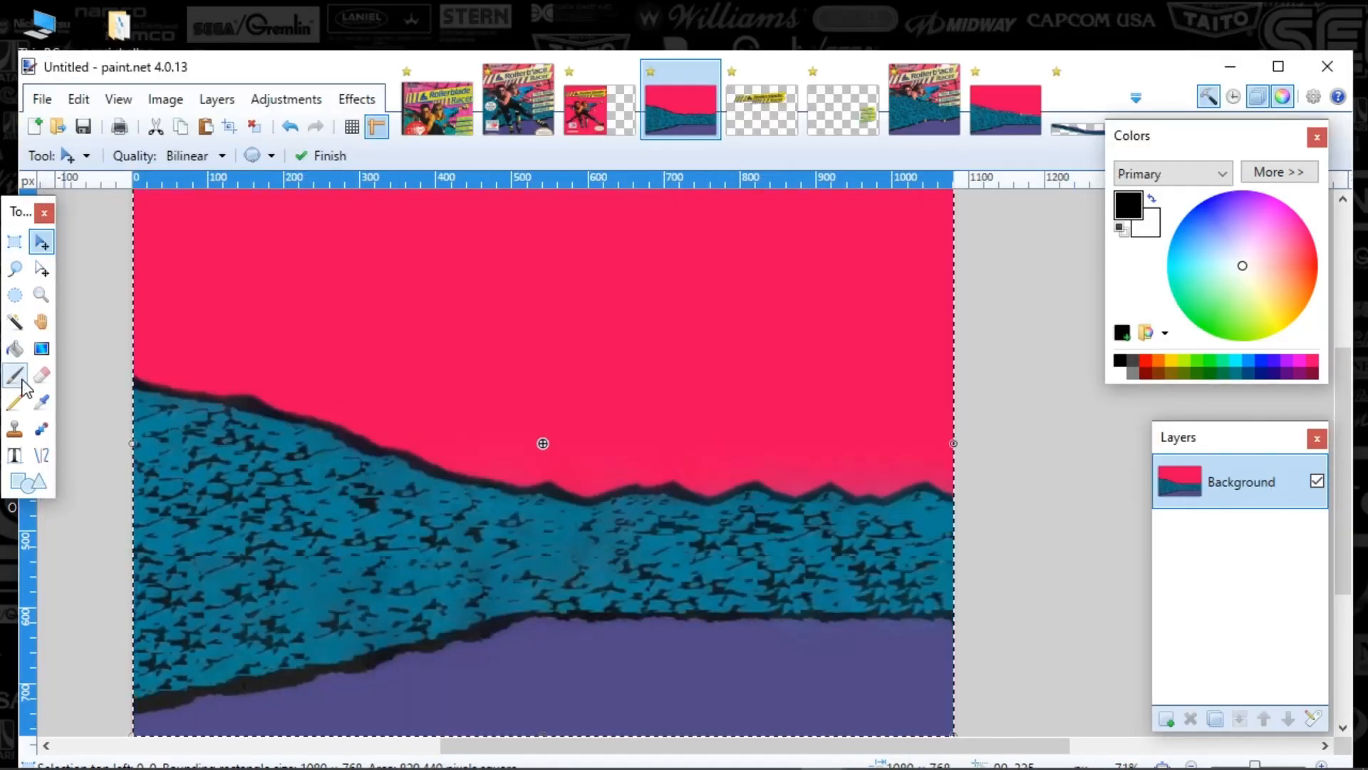
Step: Try to move an elliptical patch of teal pattern over the faded area where the band narrows, and undo it
{"action": "left_click", "coordinate": [17, 294]}
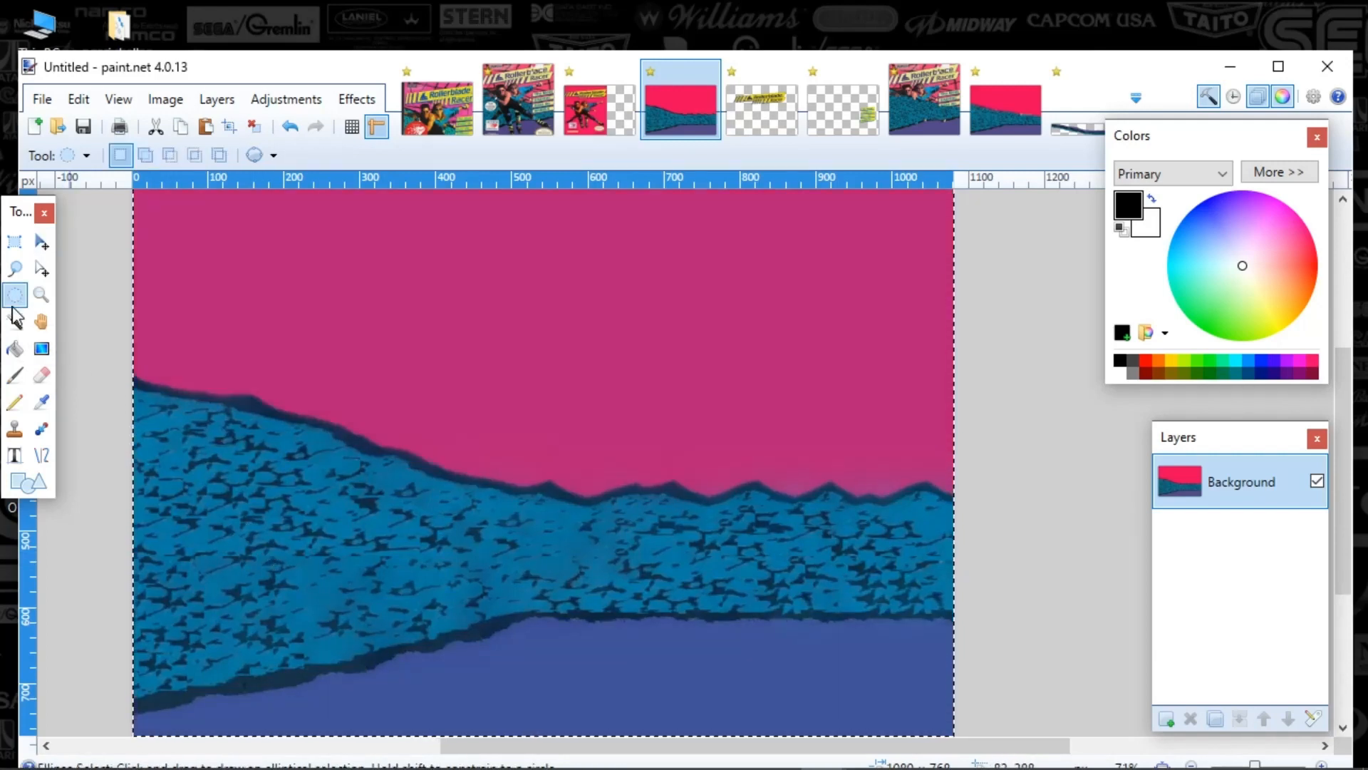
{"action": "left_click", "coordinate": [291, 538]}
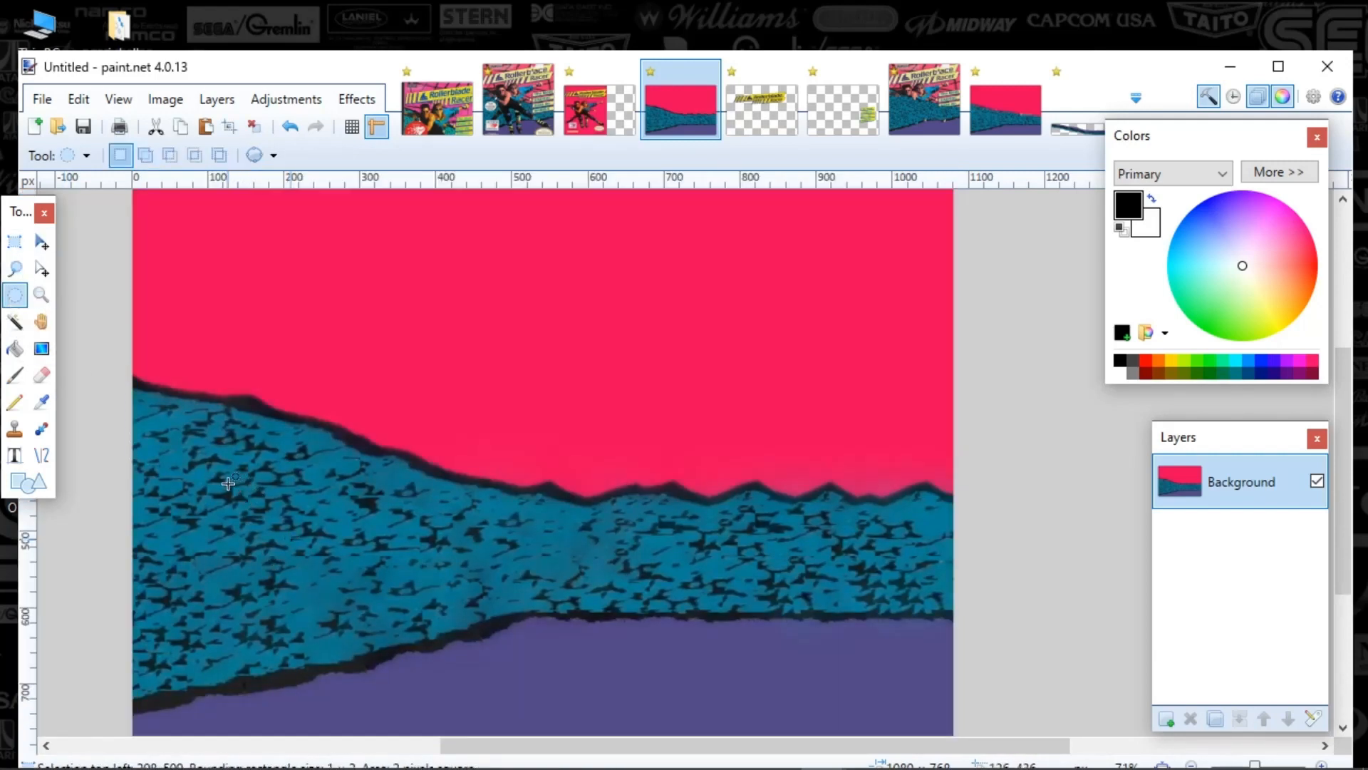
{"action": "left_click_drag", "start_coordinate": [228, 484], "coordinate": [374, 610]}
{"action": "key", "text": "m"}
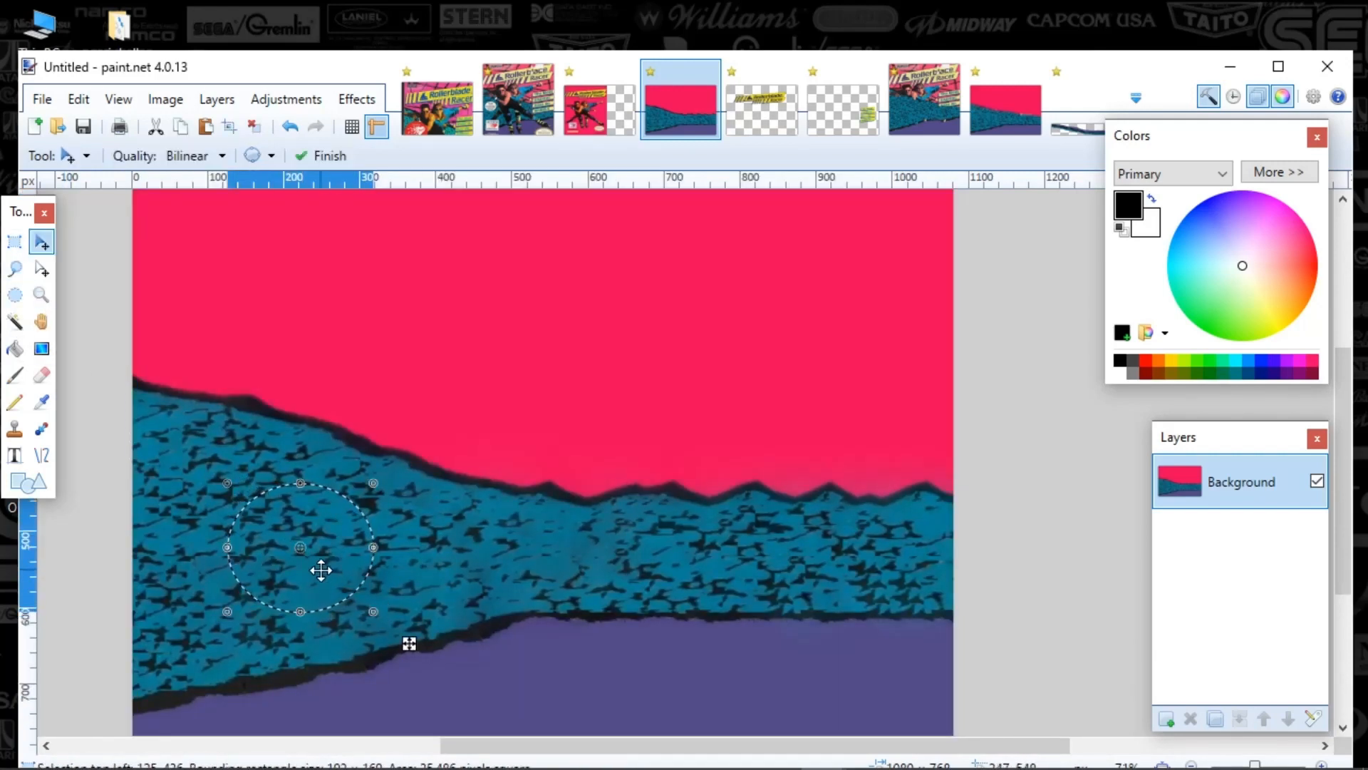
{"action": "left_click_drag", "start_coordinate": [321, 570], "coordinate": [482, 581]}
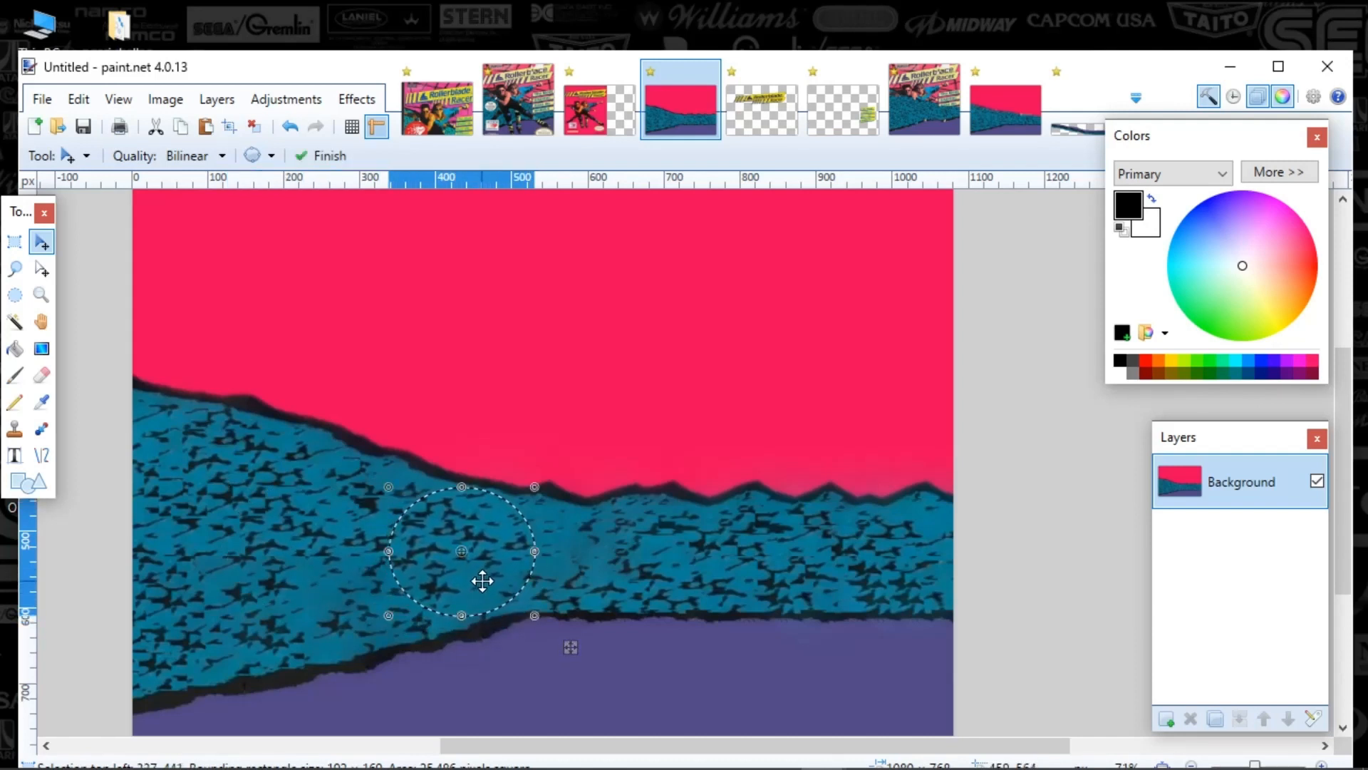
{"action": "key", "text": "ctrl+z"}
{"action": "key", "text": "s"}
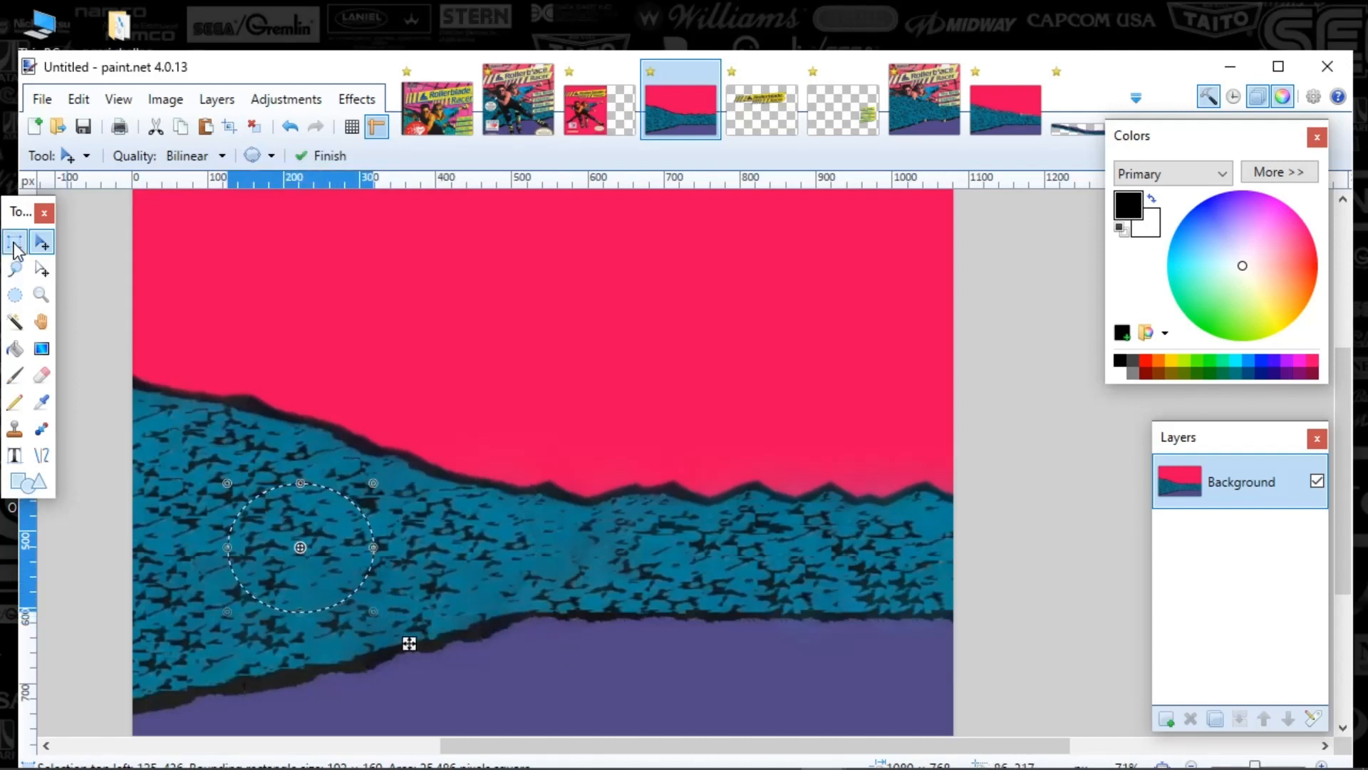
Step: Cover the faded parts of the teal band with selected patches of its denser pattern
{"action": "key", "text": "ctrl+d"}
{"action": "mouse_move", "coordinate": [207, 453]}
{"action": "left_mouse_down"}
{"action": "mouse_move", "coordinate": [316, 535]}
{"action": "mouse_move", "coordinate": [591, 571]}
{"action": "left_mouse_up"}
{"action": "key", "text": "m"}
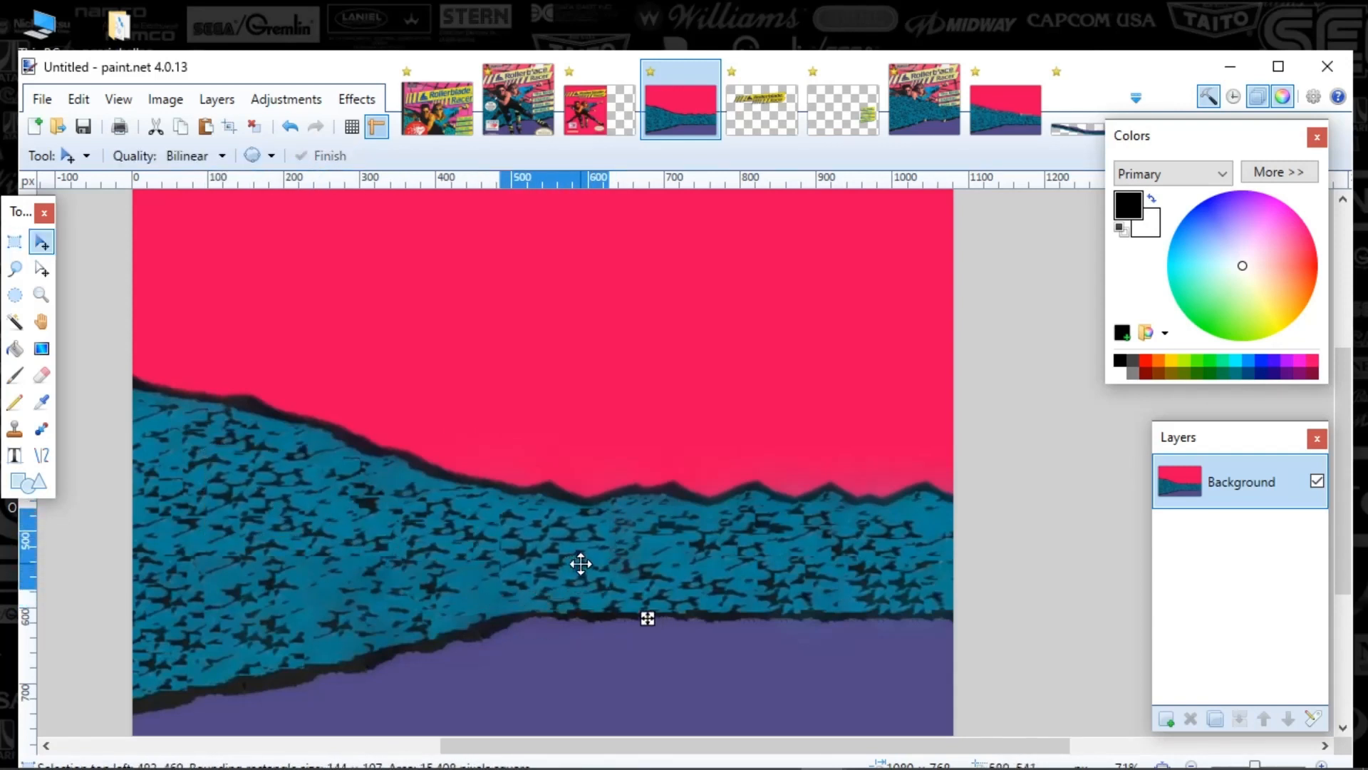
{"action": "key", "text": "ctrl+z"}
{"action": "left_click_drag", "start_coordinate": [286, 523], "coordinate": [464, 590]}
{"action": "key", "text": "ctrl+z"}
{"action": "left_click_drag", "start_coordinate": [292, 508], "coordinate": [373, 608]}
Step: Copy the whole patched image and paste it as a new layer in the Photoshop document
{"action": "key", "text": "ctrl+a"}
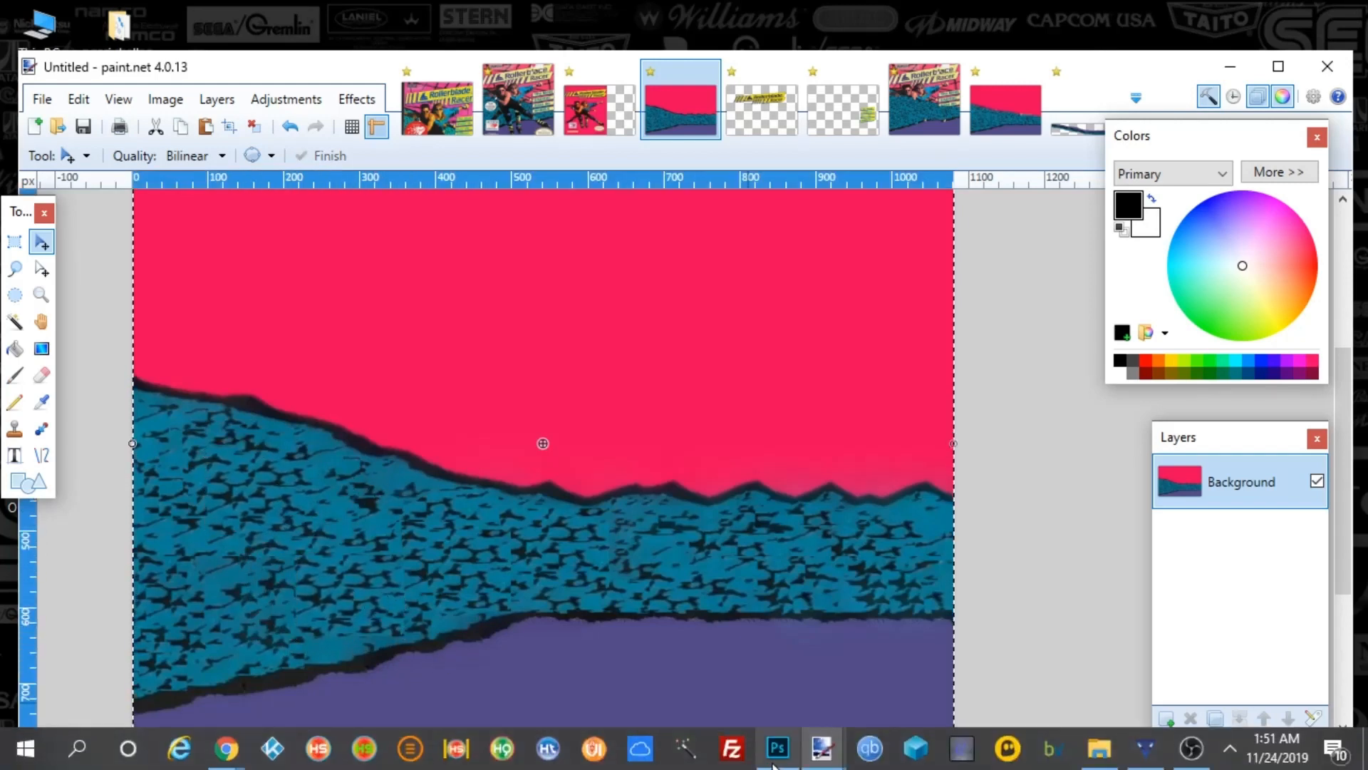
{"action": "left_click", "coordinate": [782, 754]}
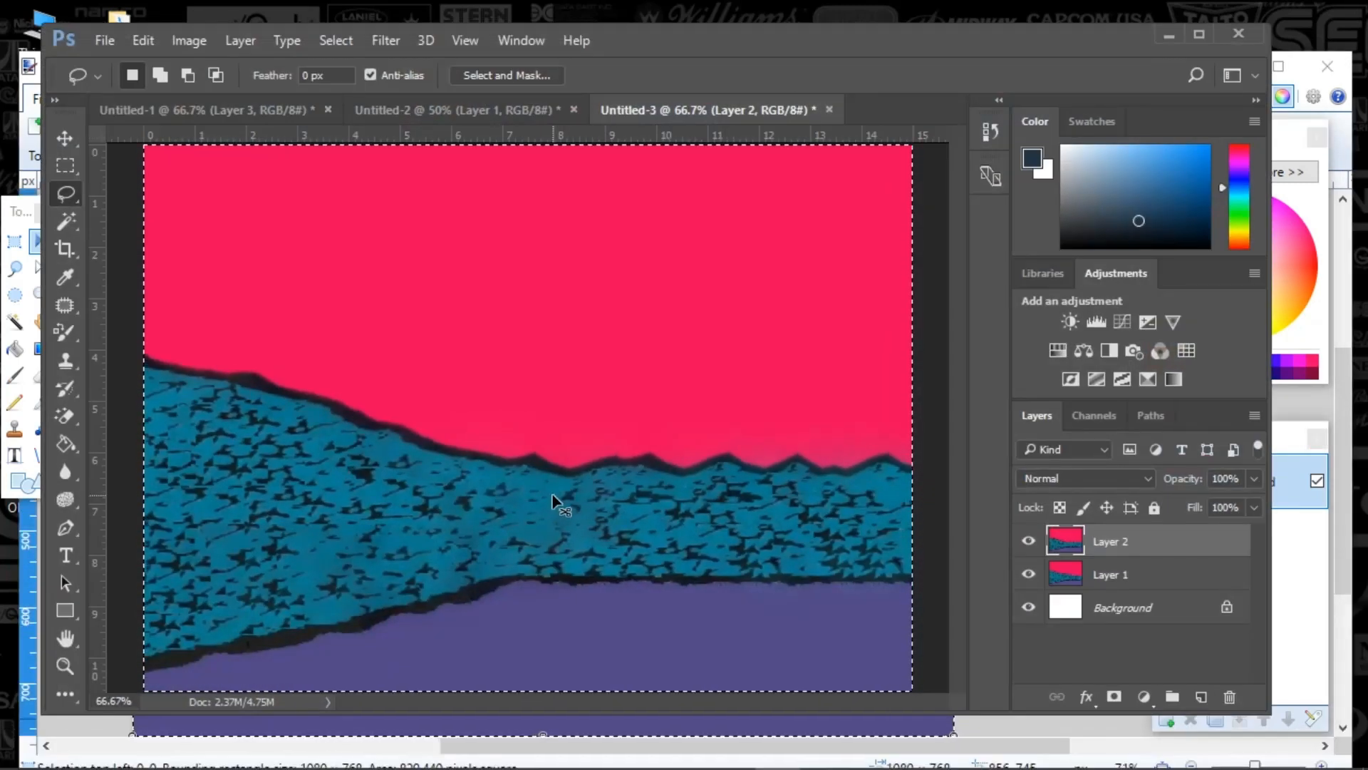
{"action": "key", "text": "ctrl+v"}
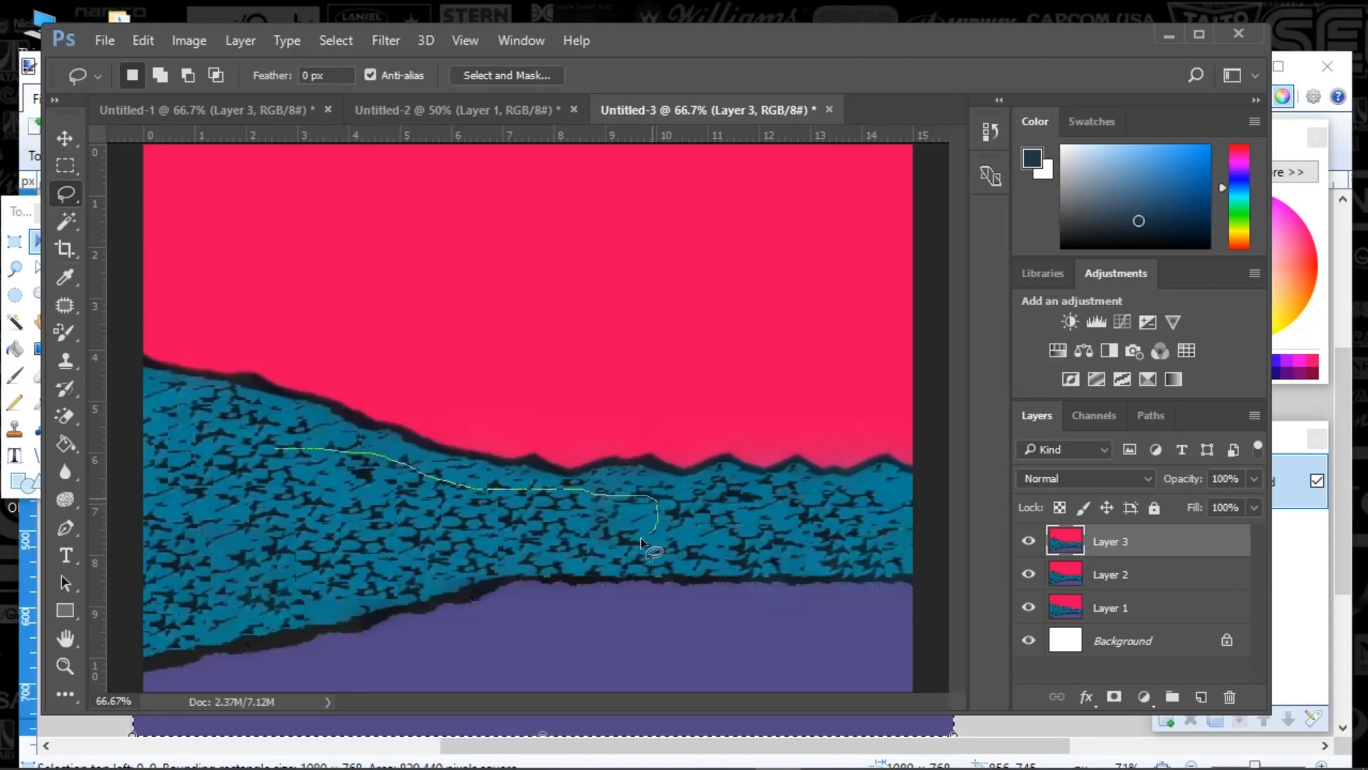
Step: Lasso the patched teal area from the wide part into the narrow part, fill it with Content-Aware and deselect
{"action": "left_click_drag", "start_coordinate": [269, 456], "coordinate": [273, 450]}
{"action": "left_click", "coordinate": [143, 40]}
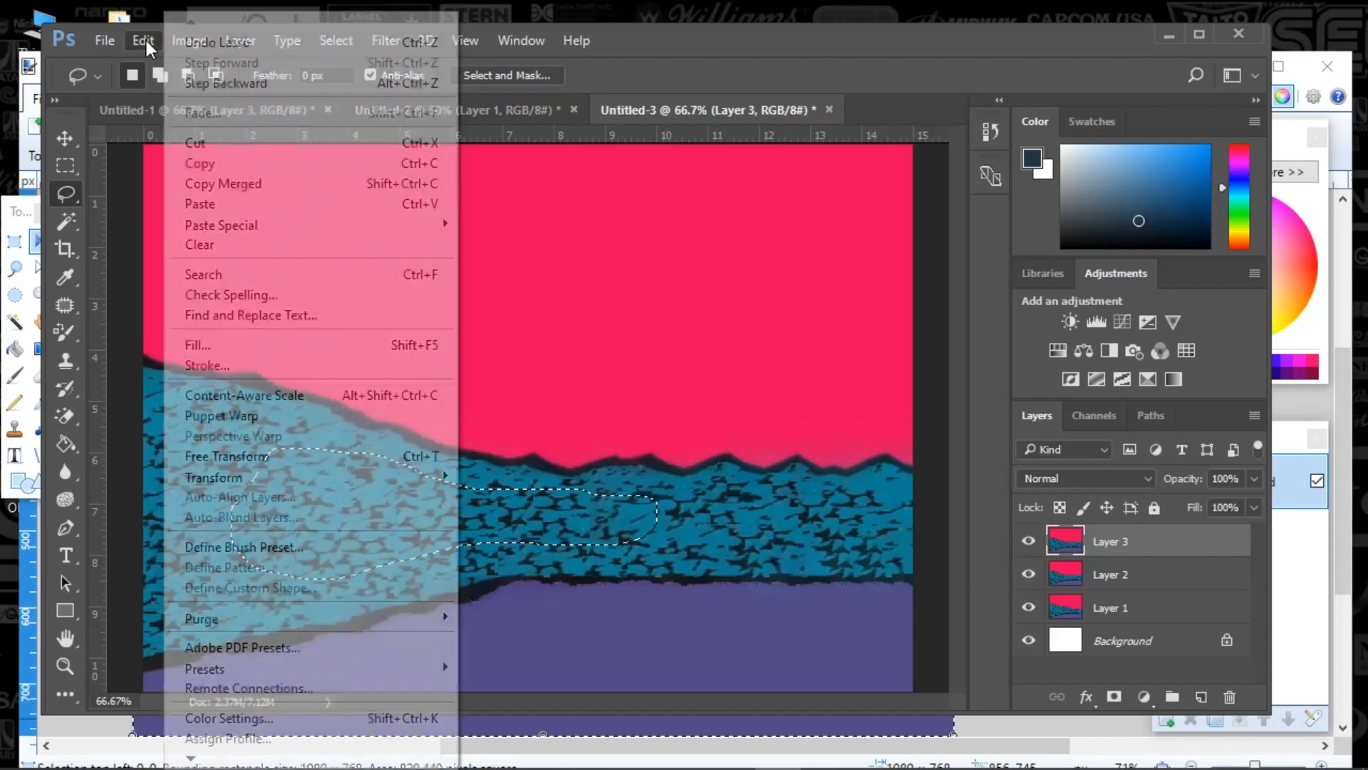
{"action": "left_click", "coordinate": [196, 344]}
{"action": "left_click", "coordinate": [830, 204]}
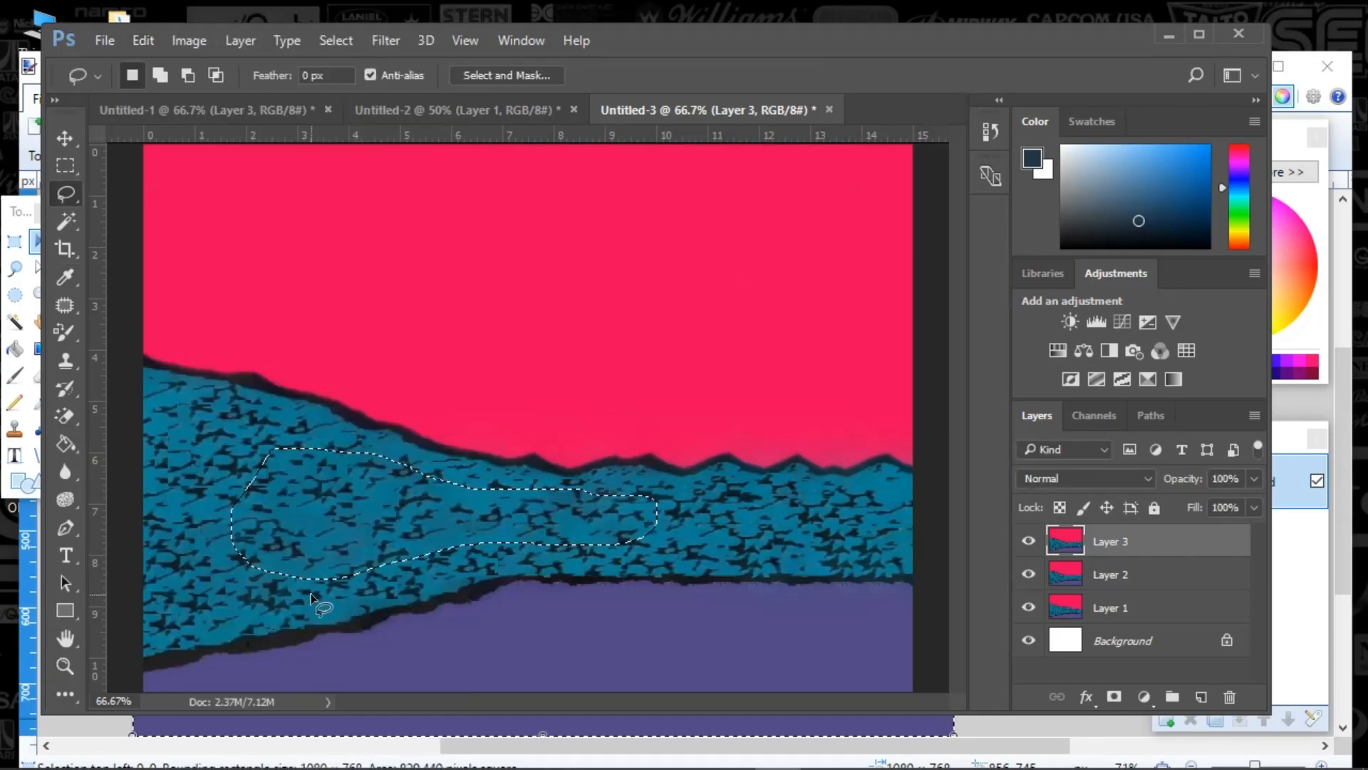
{"action": "key", "text": "ctrl+d"}
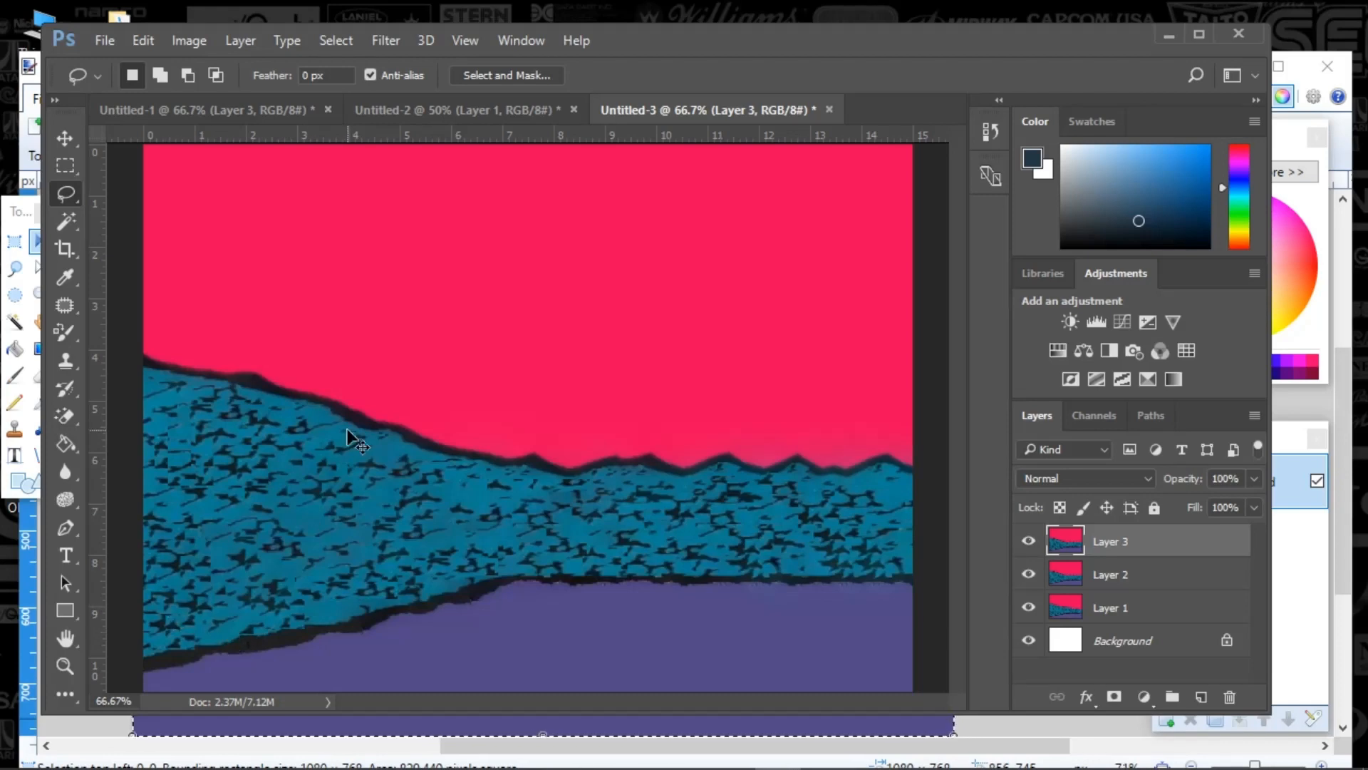
Step: Copy the entire blended layer and paste it back over the image in paint.net
{"action": "key", "text": "ctrl+a"}
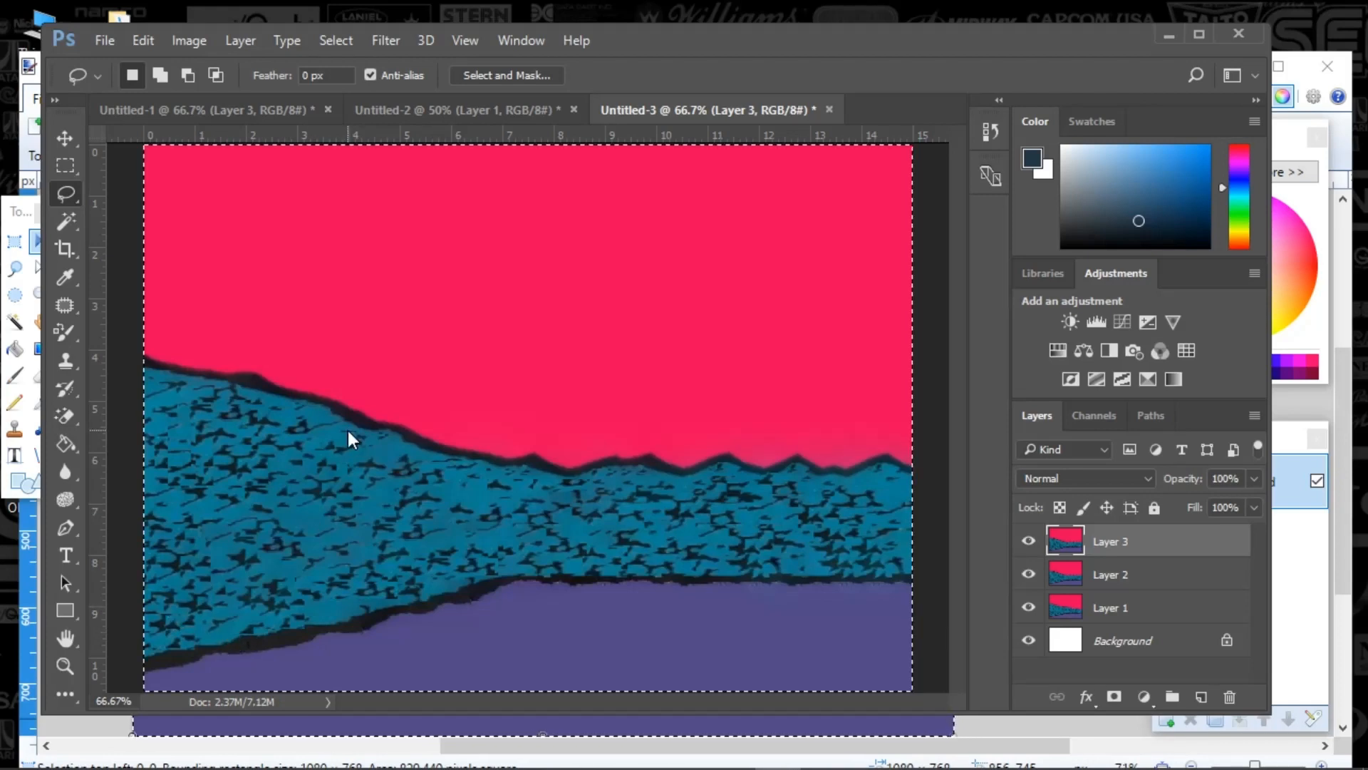
{"action": "left_click", "coordinate": [1299, 613]}
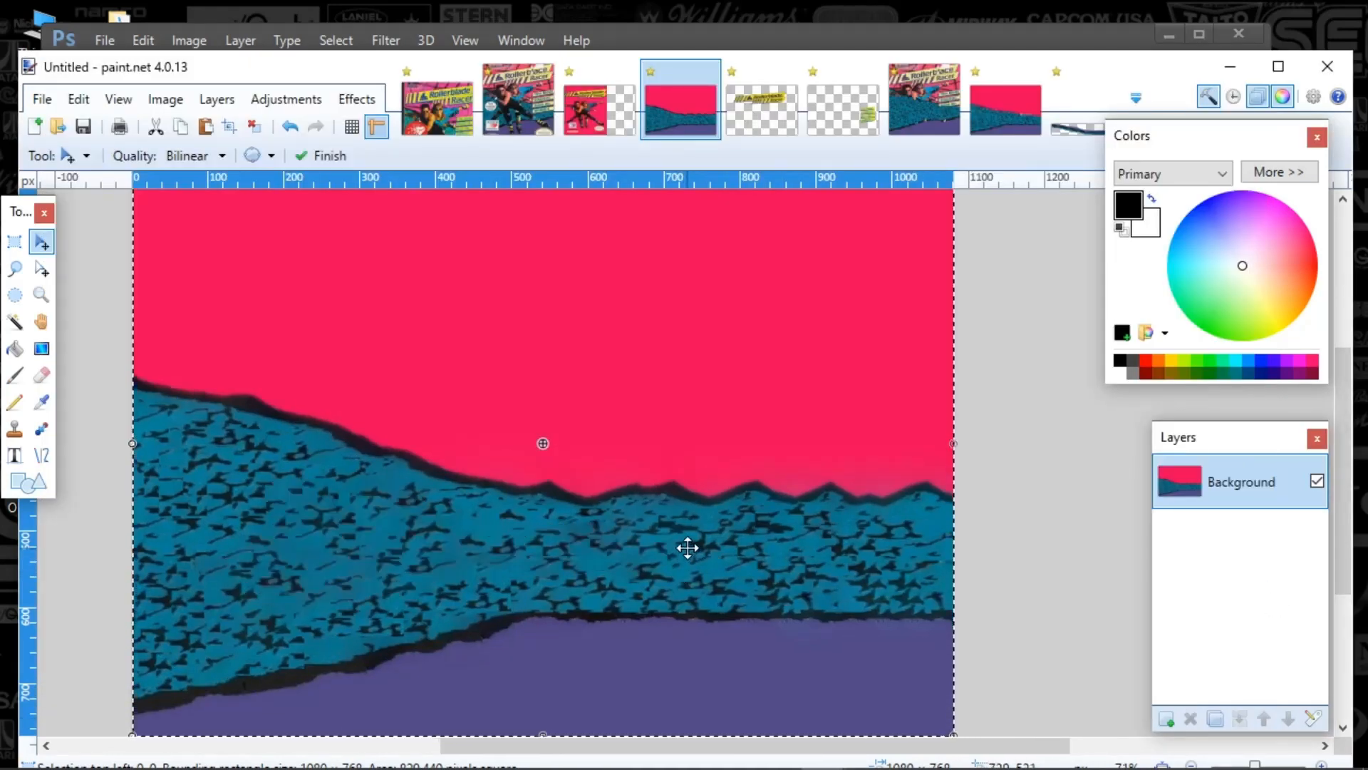
Step: Save the rebuilt background to the Desktop as Background.png with the default PNG settings
{"action": "left_click", "coordinate": [42, 99]}
{"action": "left_click", "coordinate": [144, 267]}
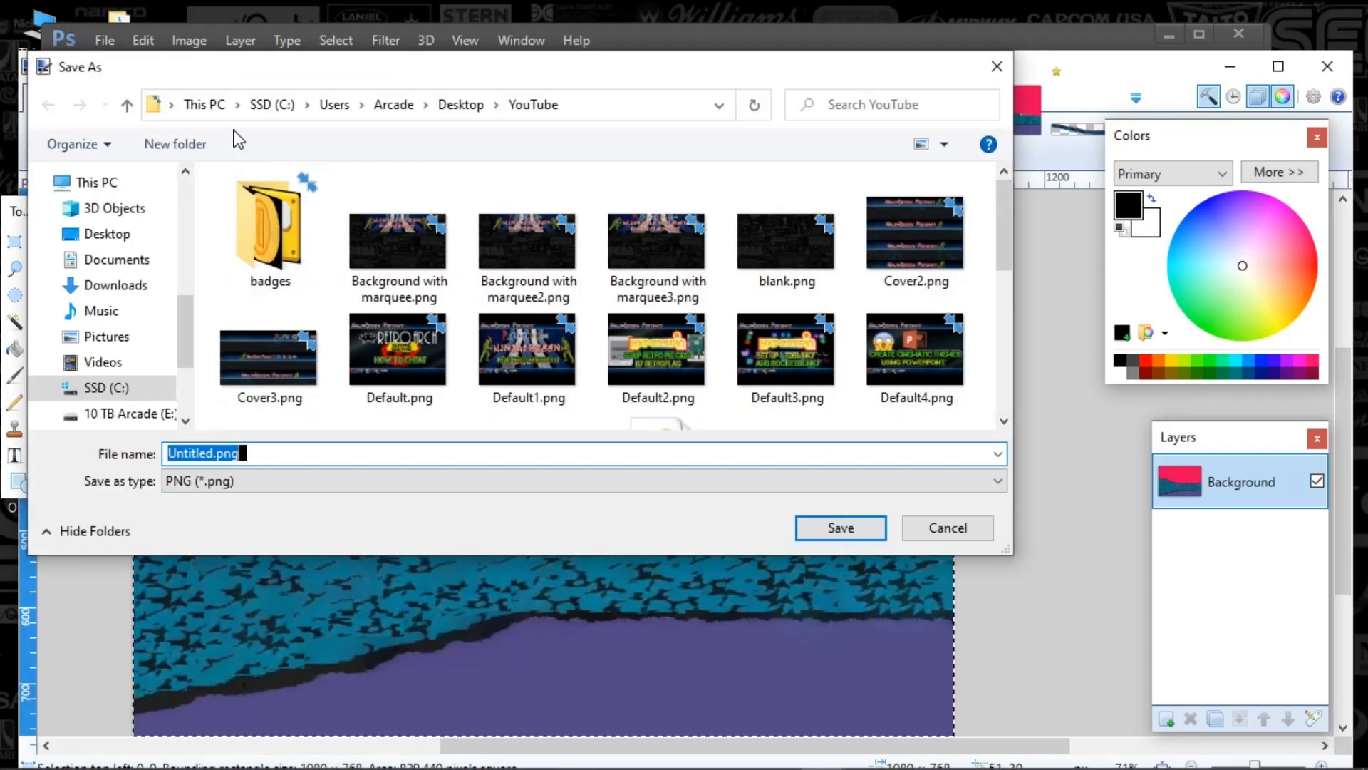
{"action": "left_click", "coordinate": [461, 104]}
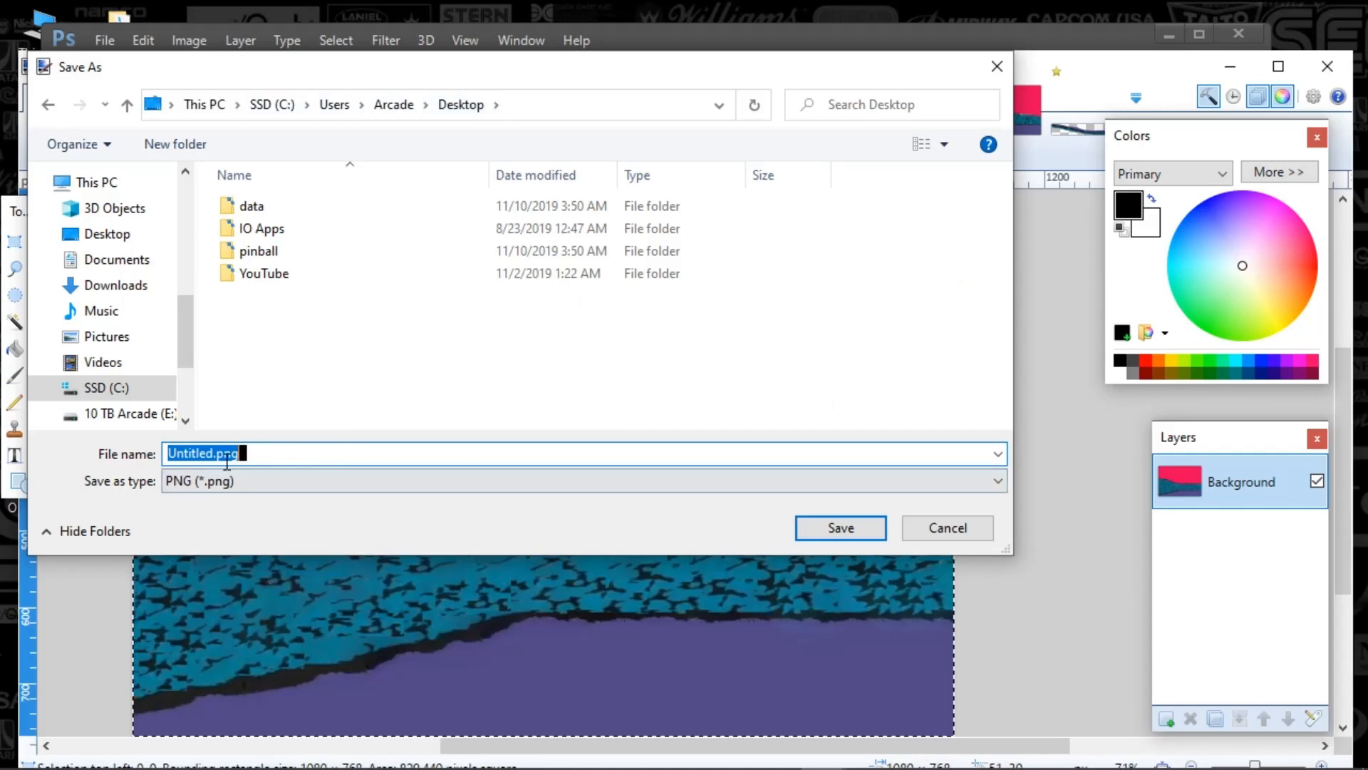
{"action": "left_click_drag", "start_coordinate": [212, 460], "coordinate": [133, 438]}
{"action": "type", "text": "B"}
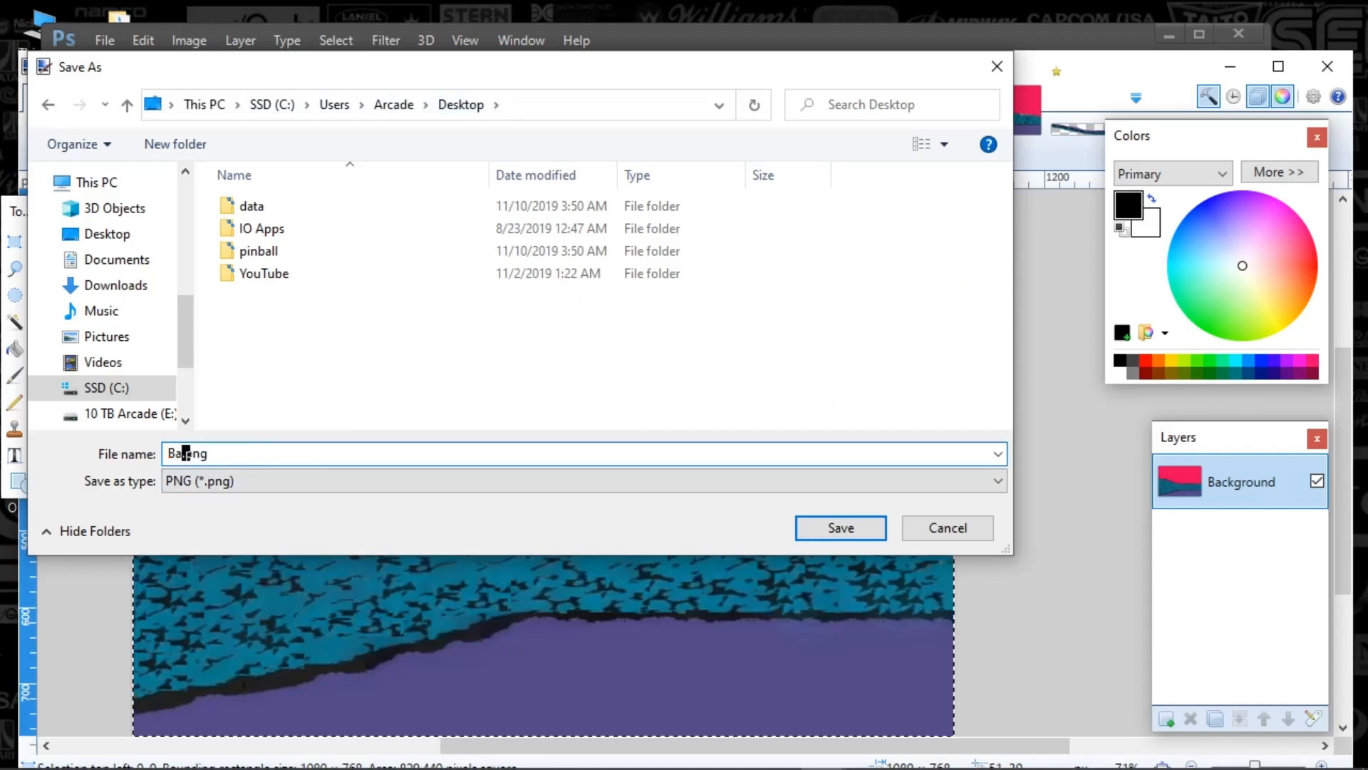
{"action": "type", "text": "ackground"}
{"action": "key", "text": "Return"}
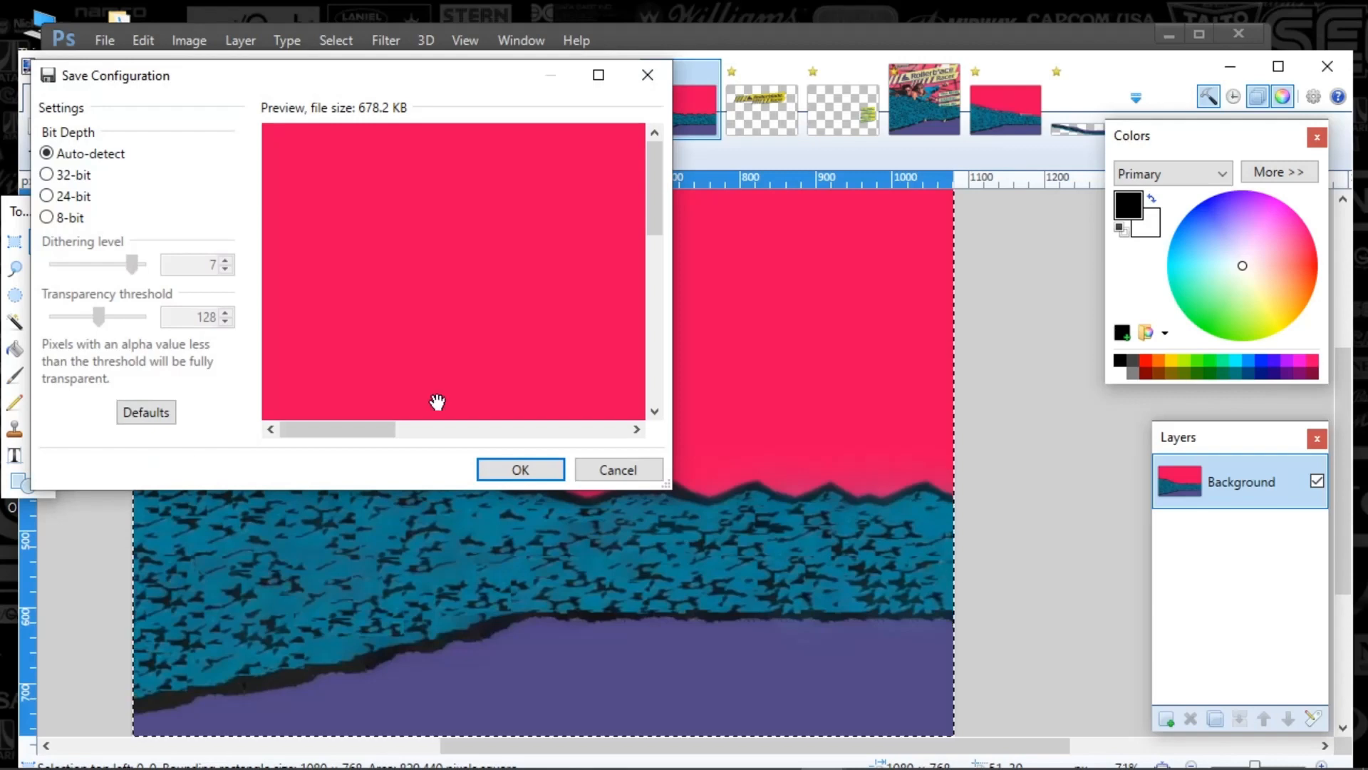
{"action": "left_click", "coordinate": [557, 469]}
Step: Save the transparent Rollerblade Racer logo image to the Desktop as Artwork 1.png with the default PNG settings
{"action": "left_click", "coordinate": [759, 122]}
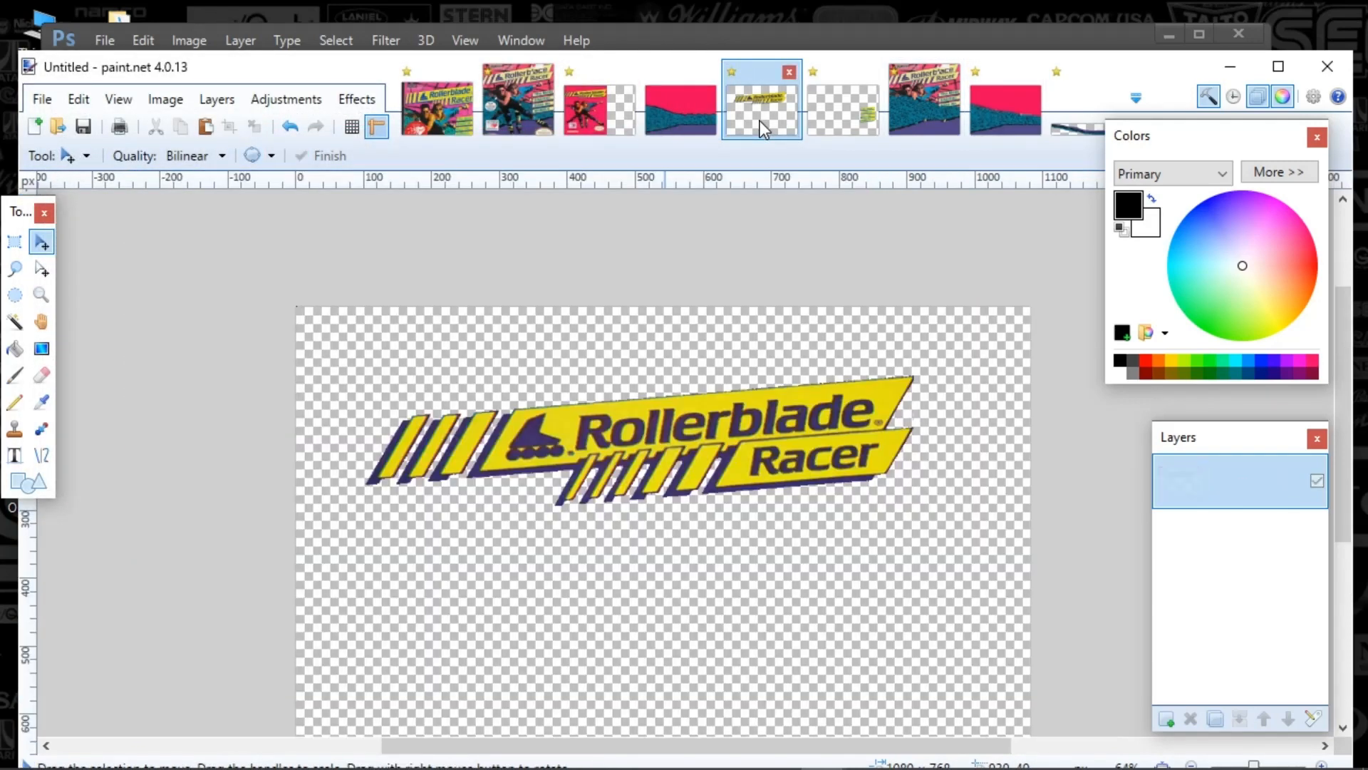
{"action": "left_click", "coordinate": [44, 99]}
{"action": "left_click", "coordinate": [97, 268]}
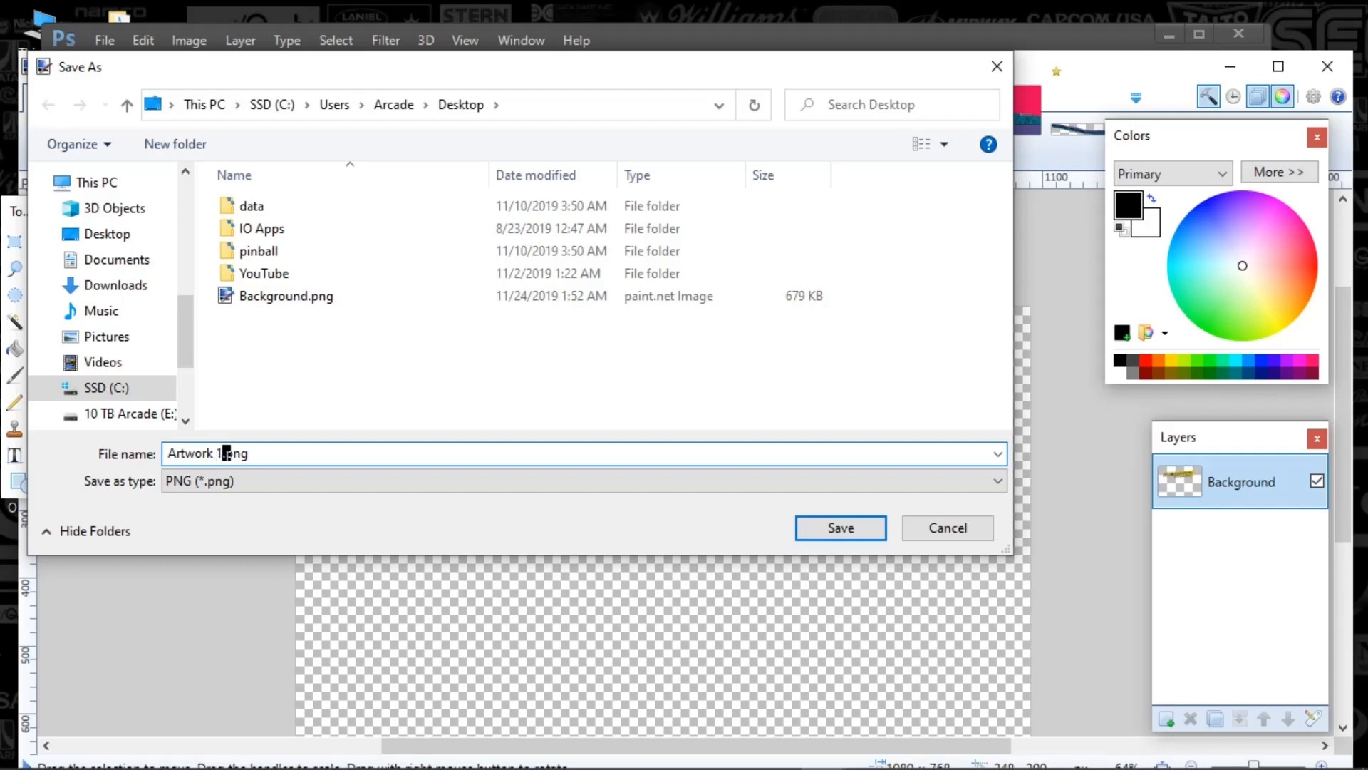
{"action": "key", "text": "Return"}
{"action": "left_click", "coordinate": [524, 472]}
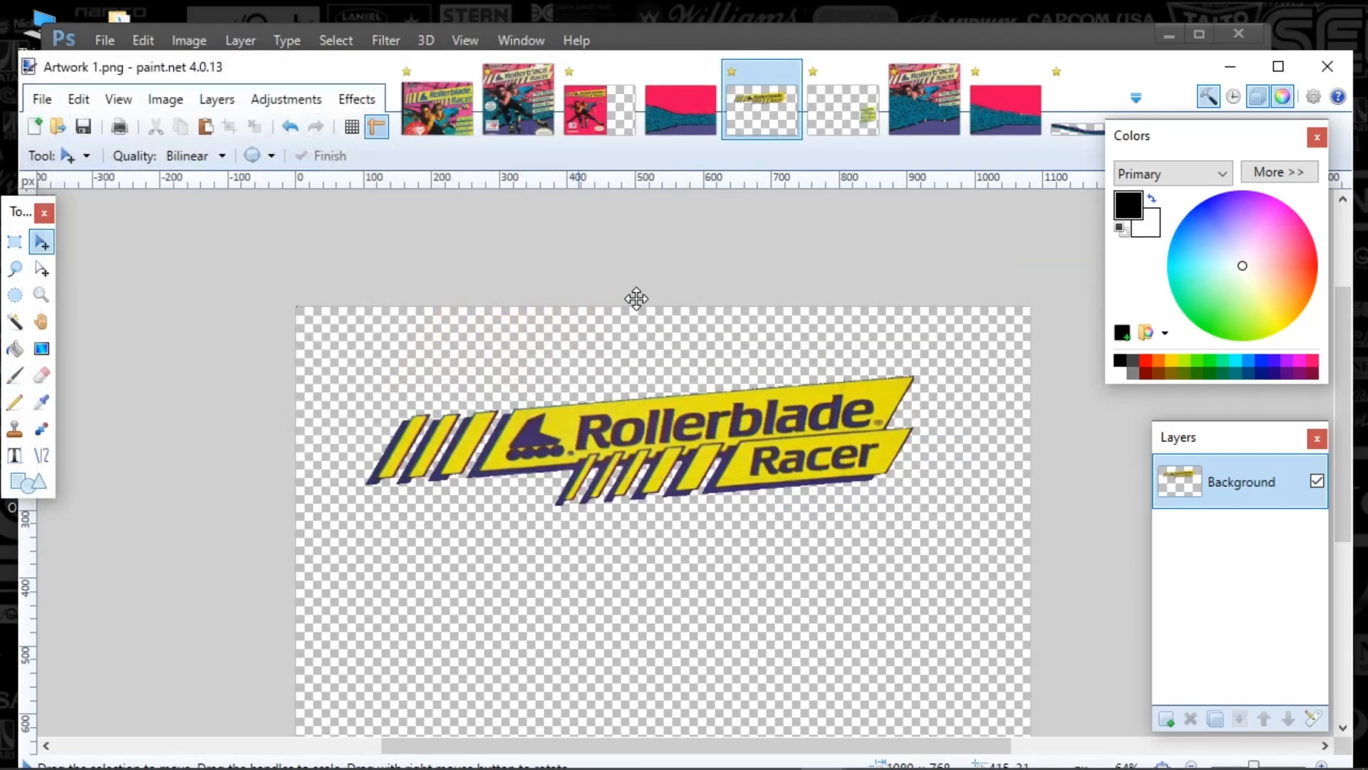
Step: Save the transparent "The Most RADICAL Race On WHEELS!" slogan image to the Desktop as Artwork 2.png with the default PNG settings
{"action": "left_click", "coordinate": [826, 127]}
{"action": "left_click", "coordinate": [42, 99]}
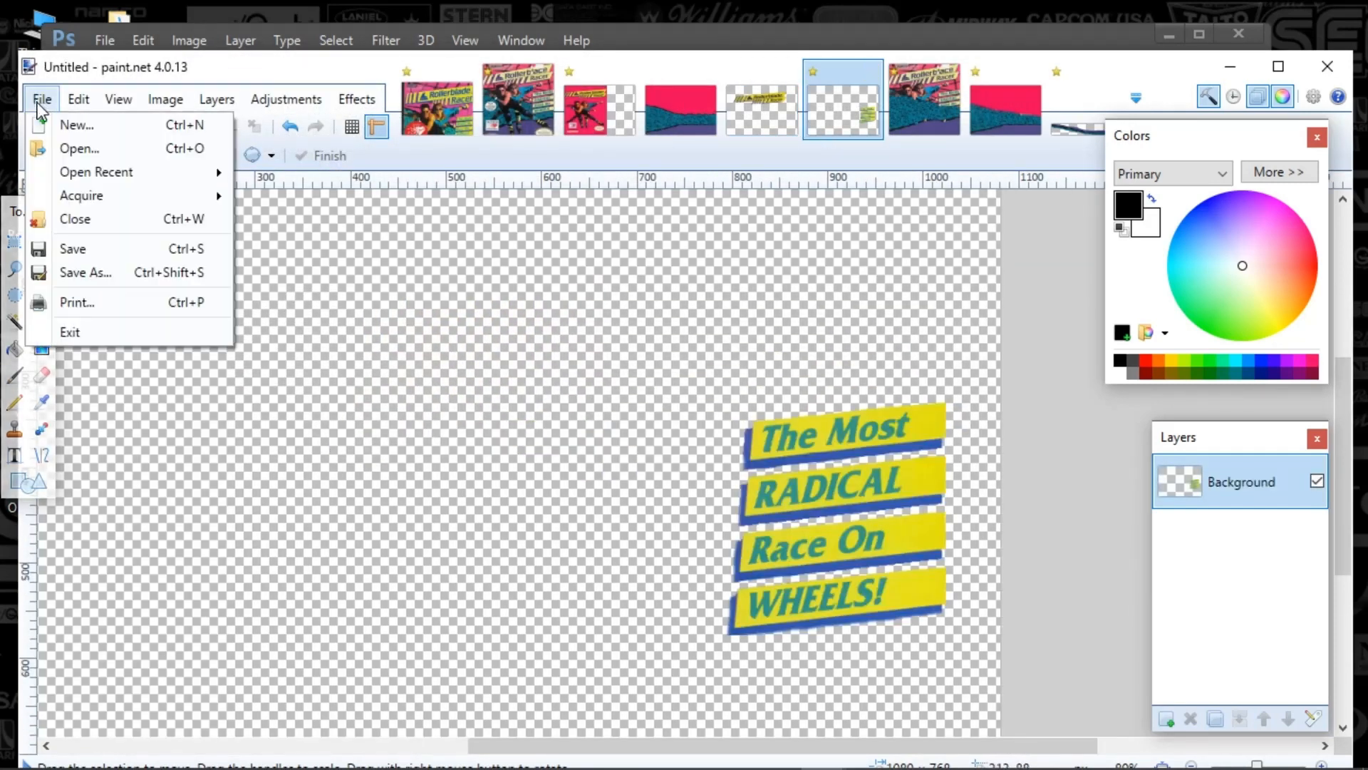
{"action": "left_click", "coordinate": [77, 272]}
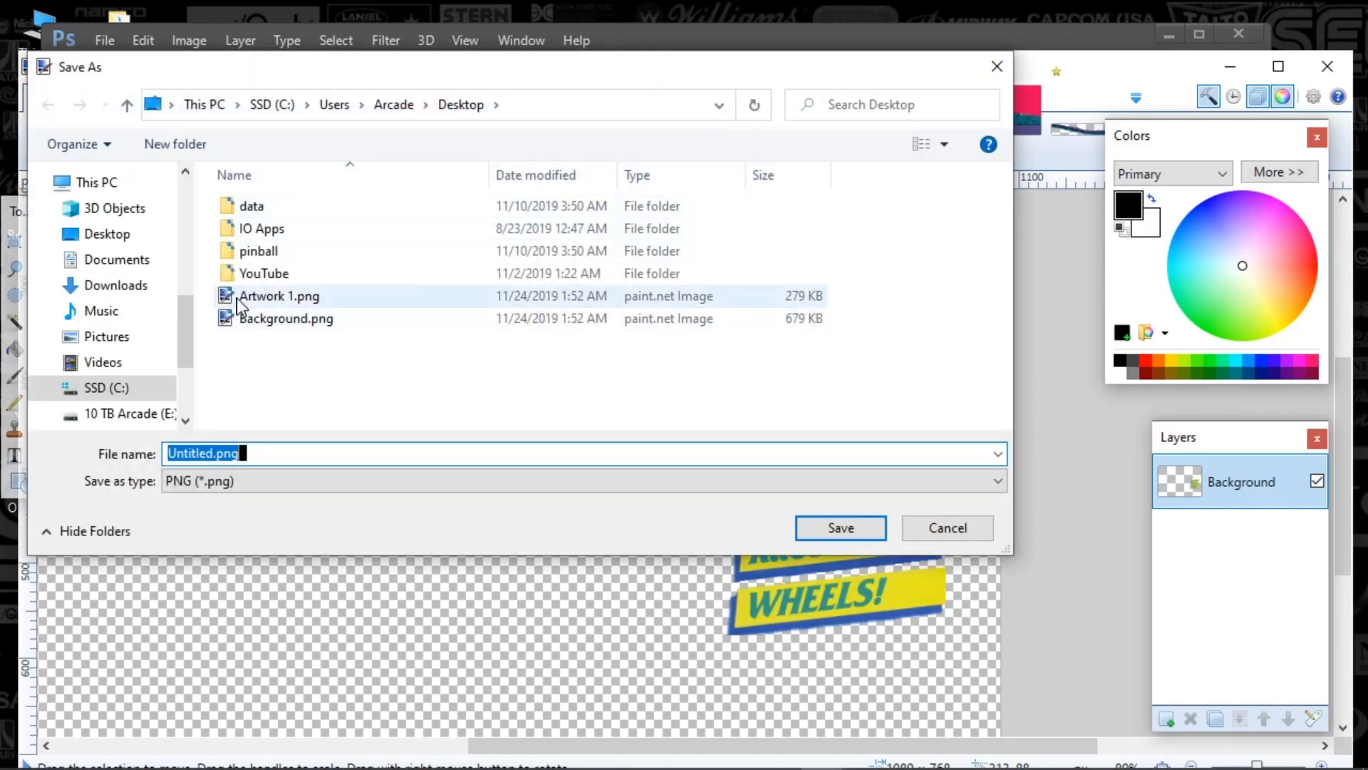
{"action": "left_click", "coordinate": [271, 296]}
{"action": "left_click", "coordinate": [223, 453]}
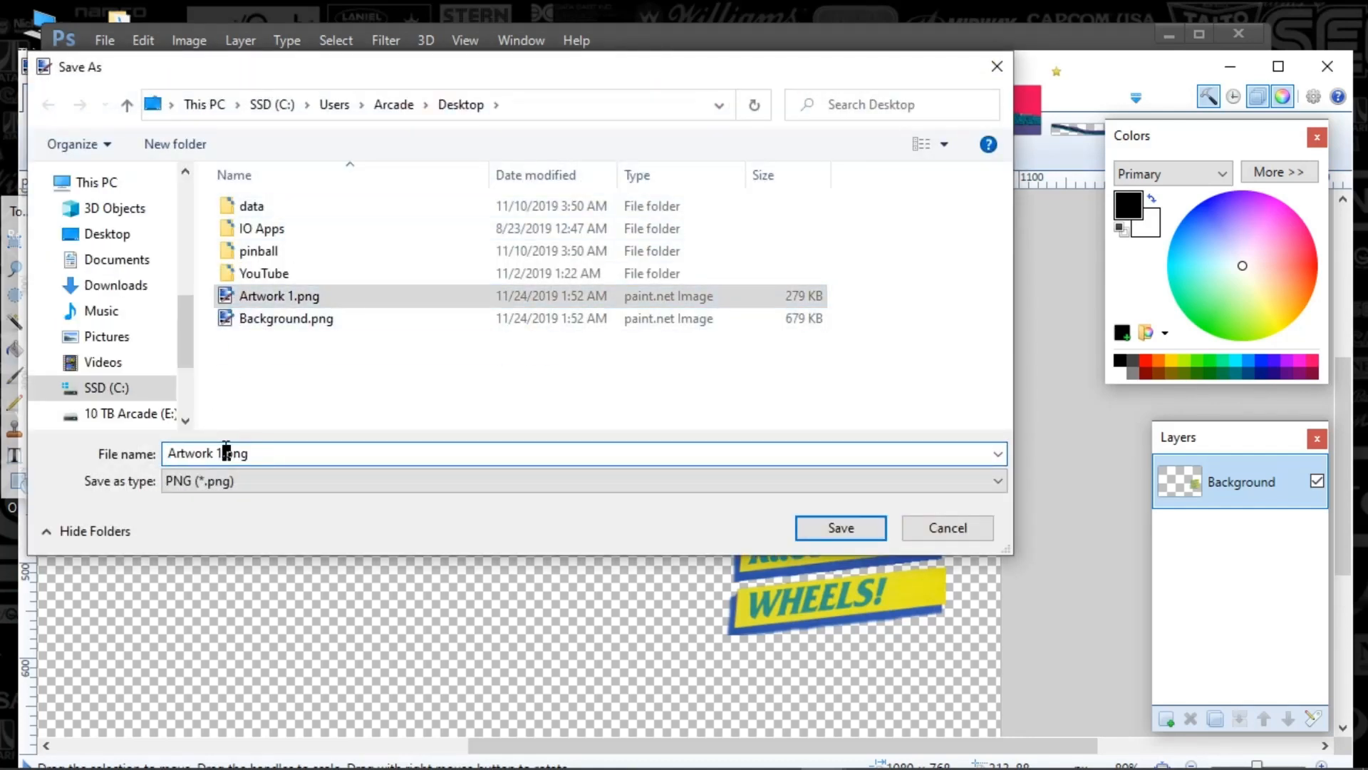
{"action": "key", "text": "BackSpace"}
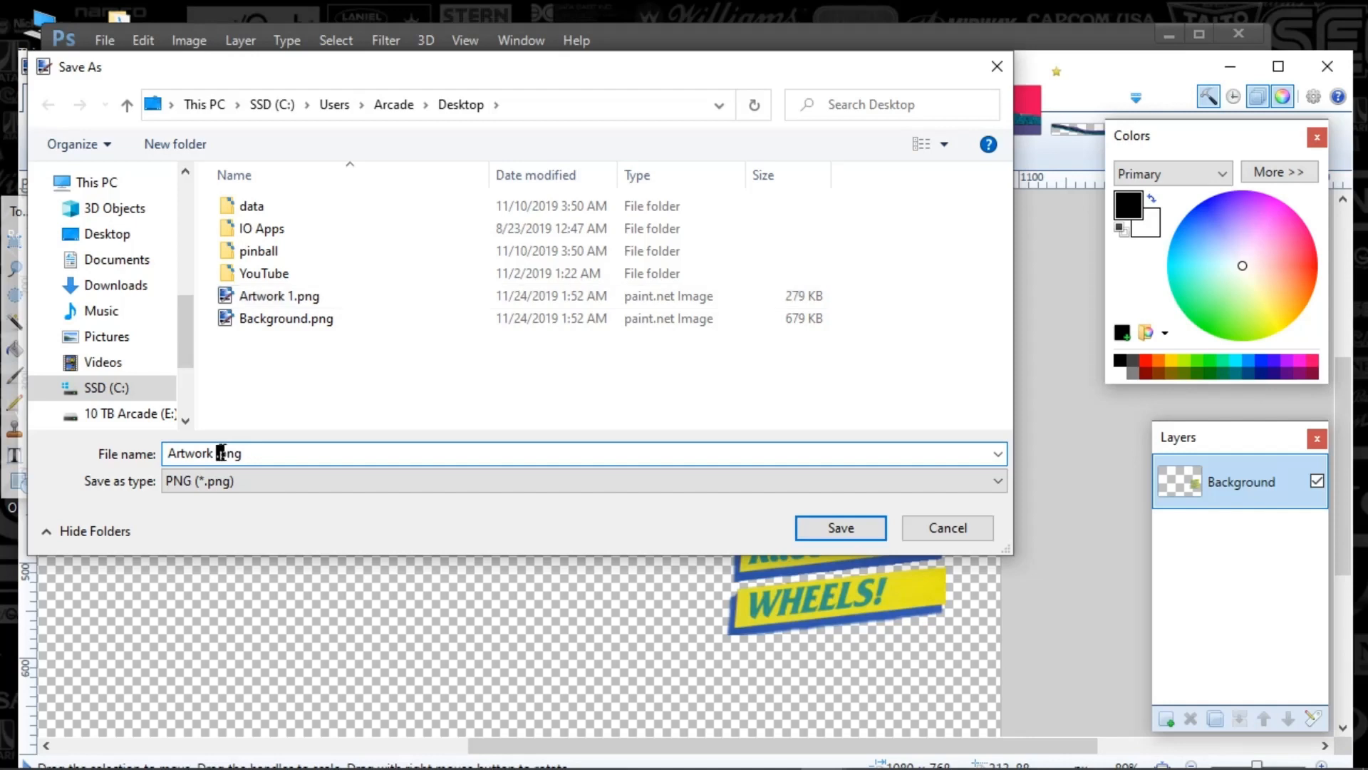
{"action": "key", "text": "Return"}
{"action": "left_click", "coordinate": [526, 480]}
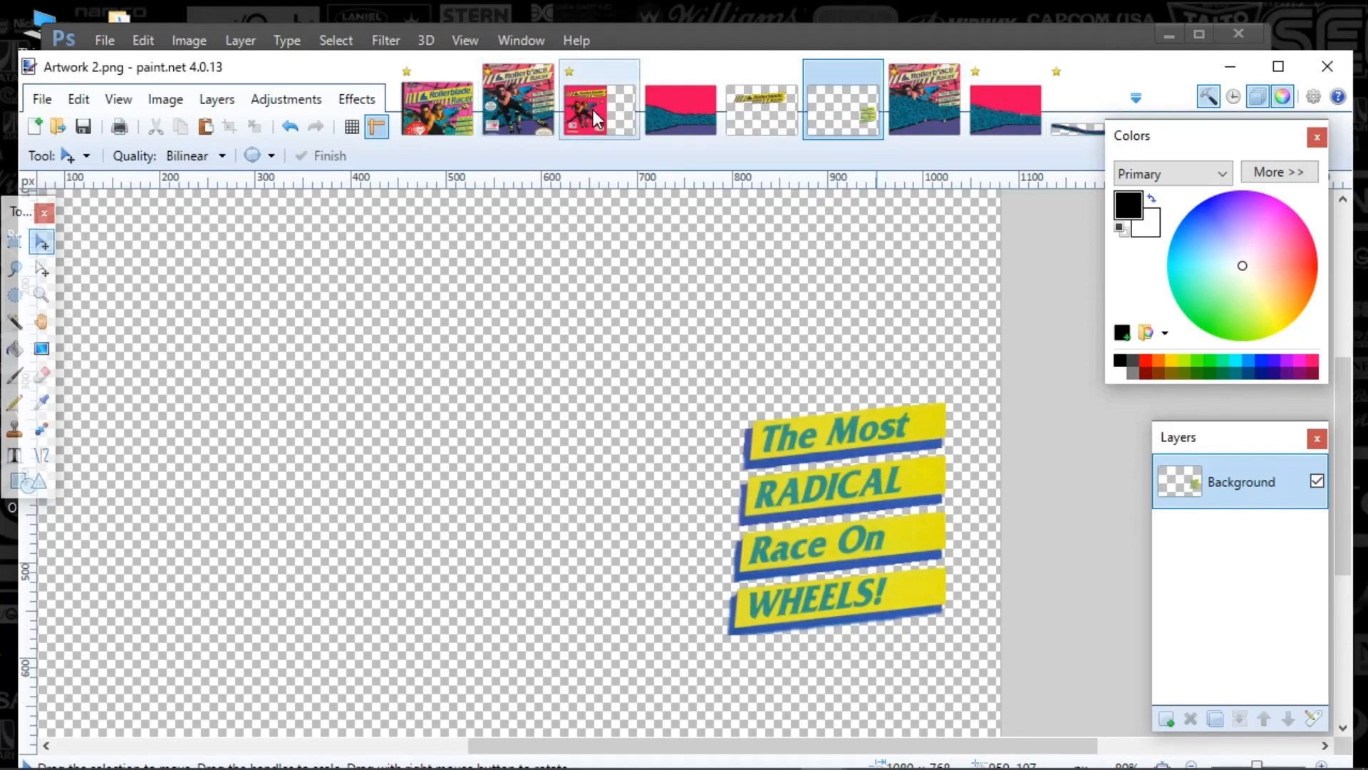
Step: Switch to the 480 × 480 cover image with both skaters and set the Eraser's brush width to 70
{"action": "left_click", "coordinate": [608, 130]}
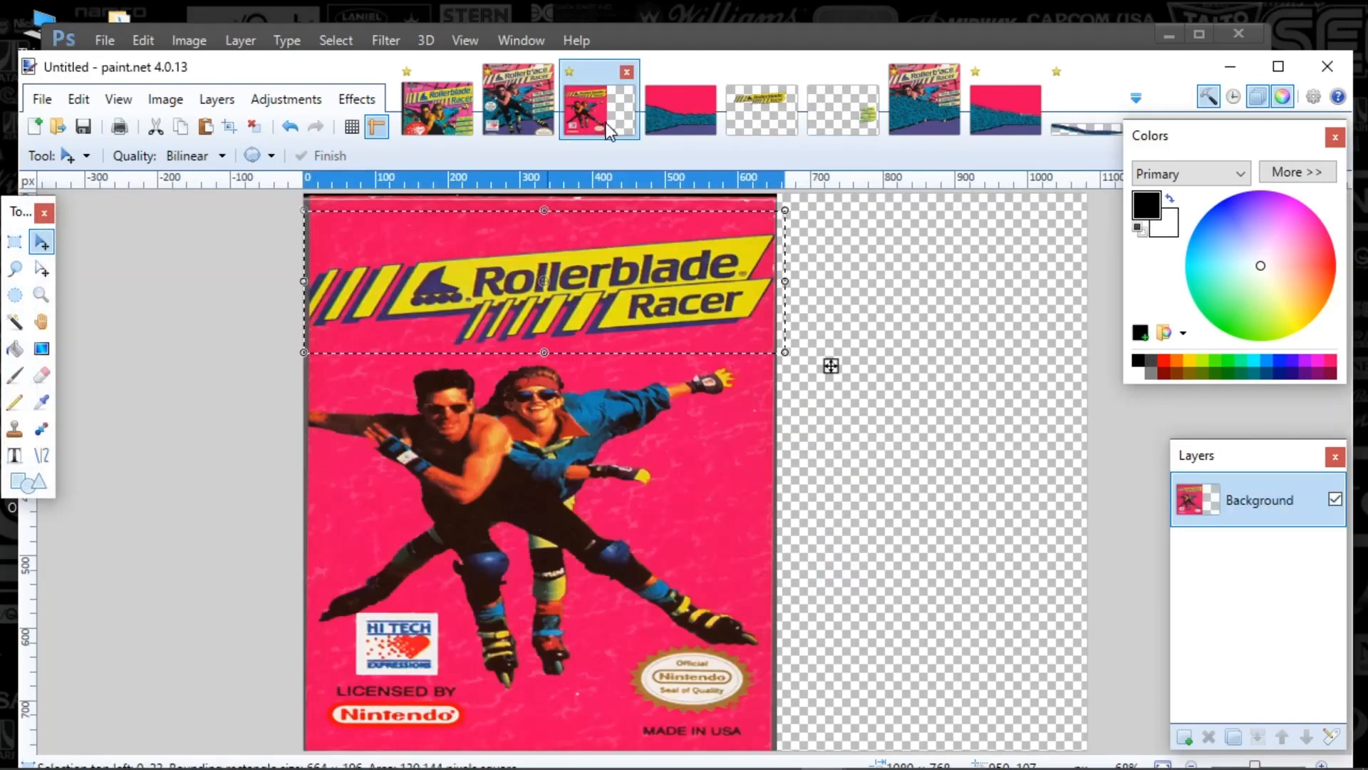
{"action": "left_click", "coordinate": [511, 114]}
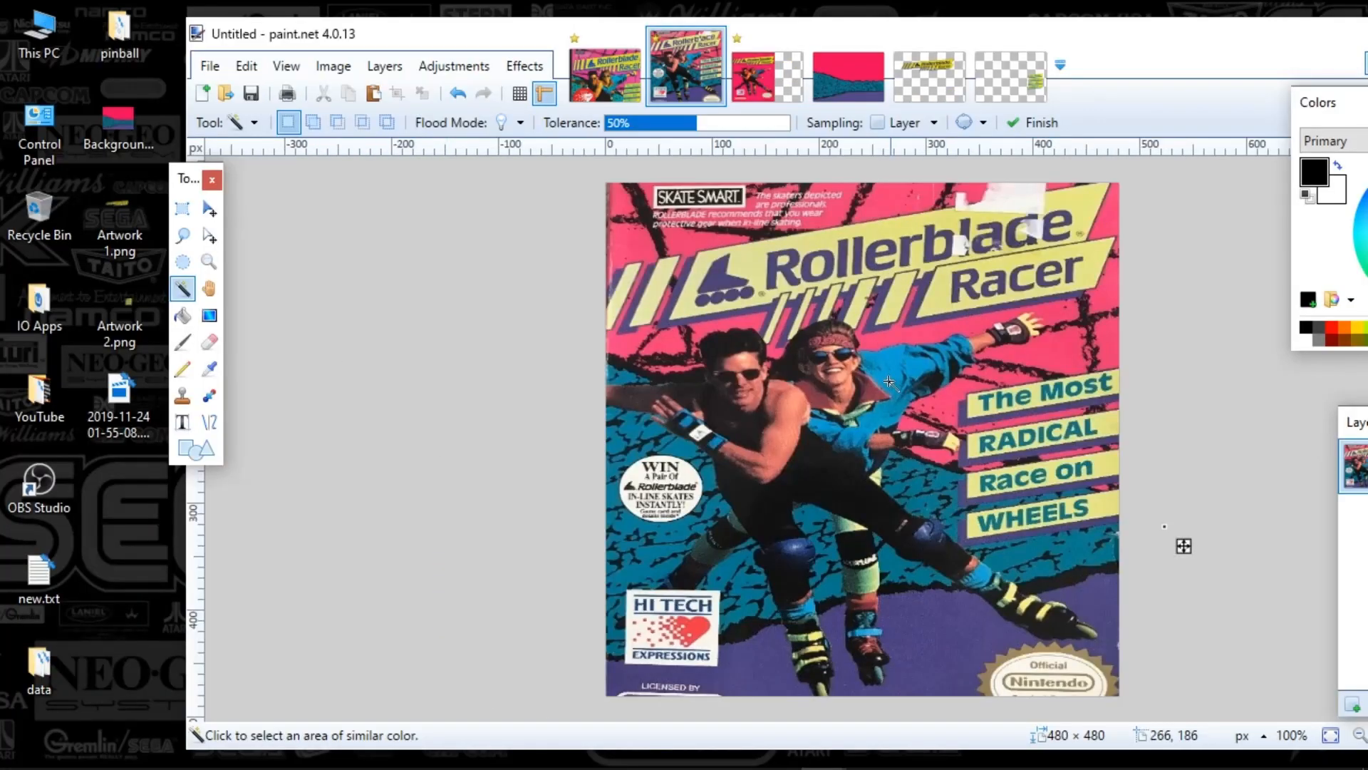
{"action": "scroll", "coordinate": [856, 440], "scroll_direction": "up", "scroll_amount": 2}
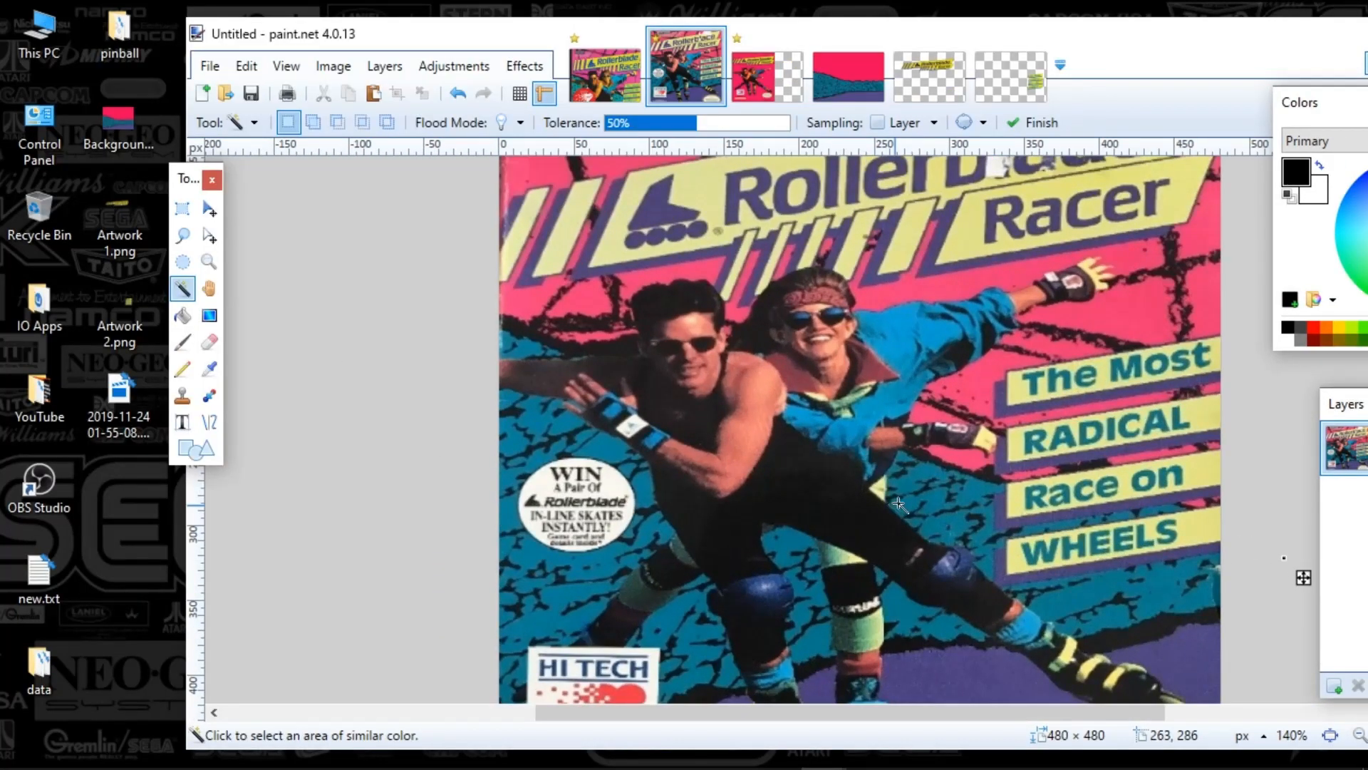
{"action": "left_click", "coordinate": [210, 343]}
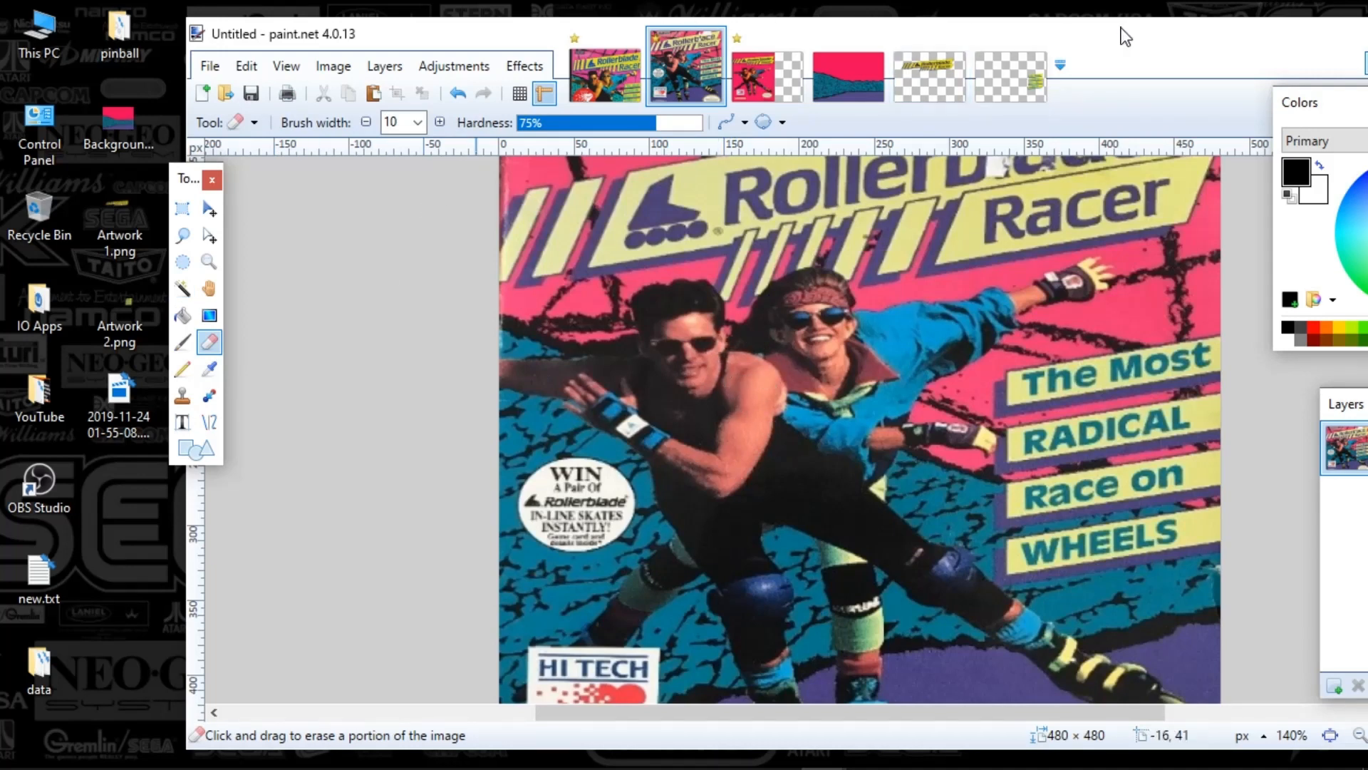
{"action": "left_click_drag", "start_coordinate": [1121, 34], "coordinate": [967, 28]}
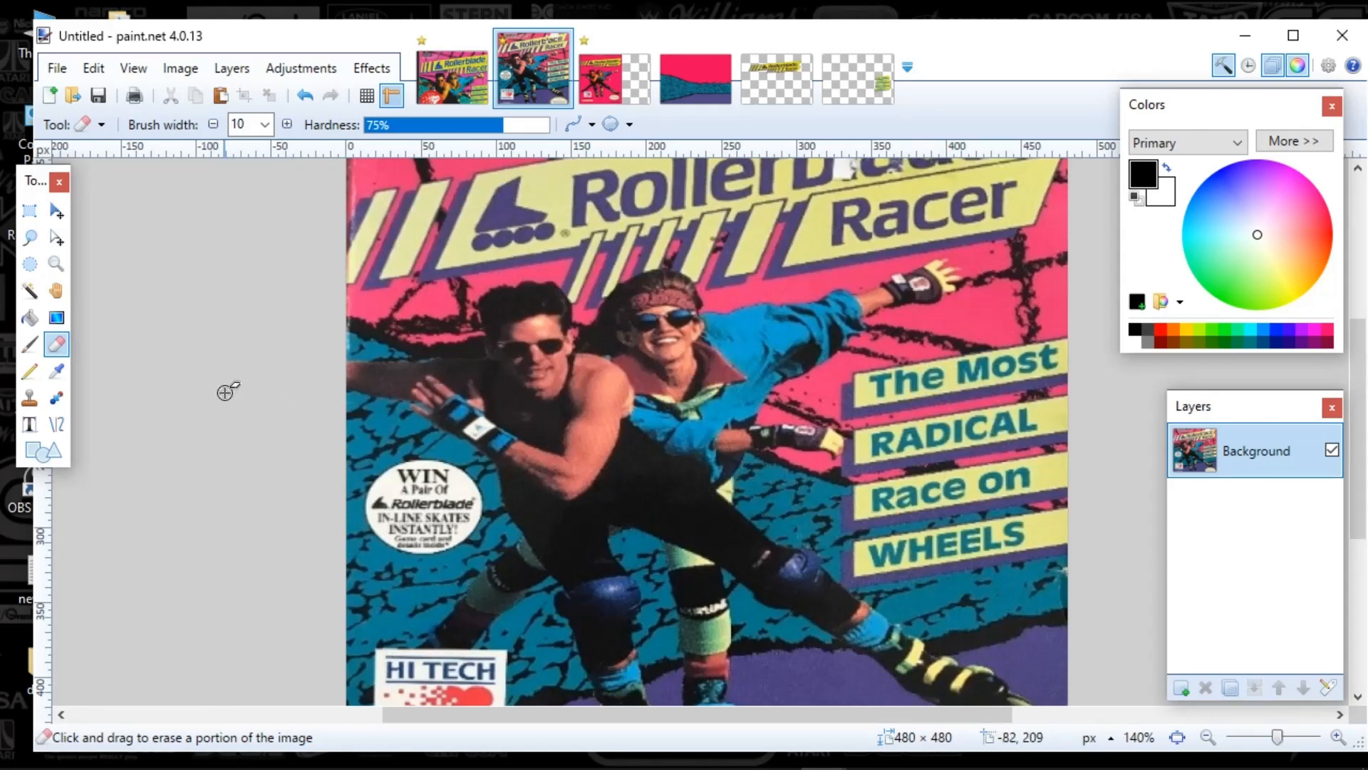
{"action": "left_click", "coordinate": [264, 125]}
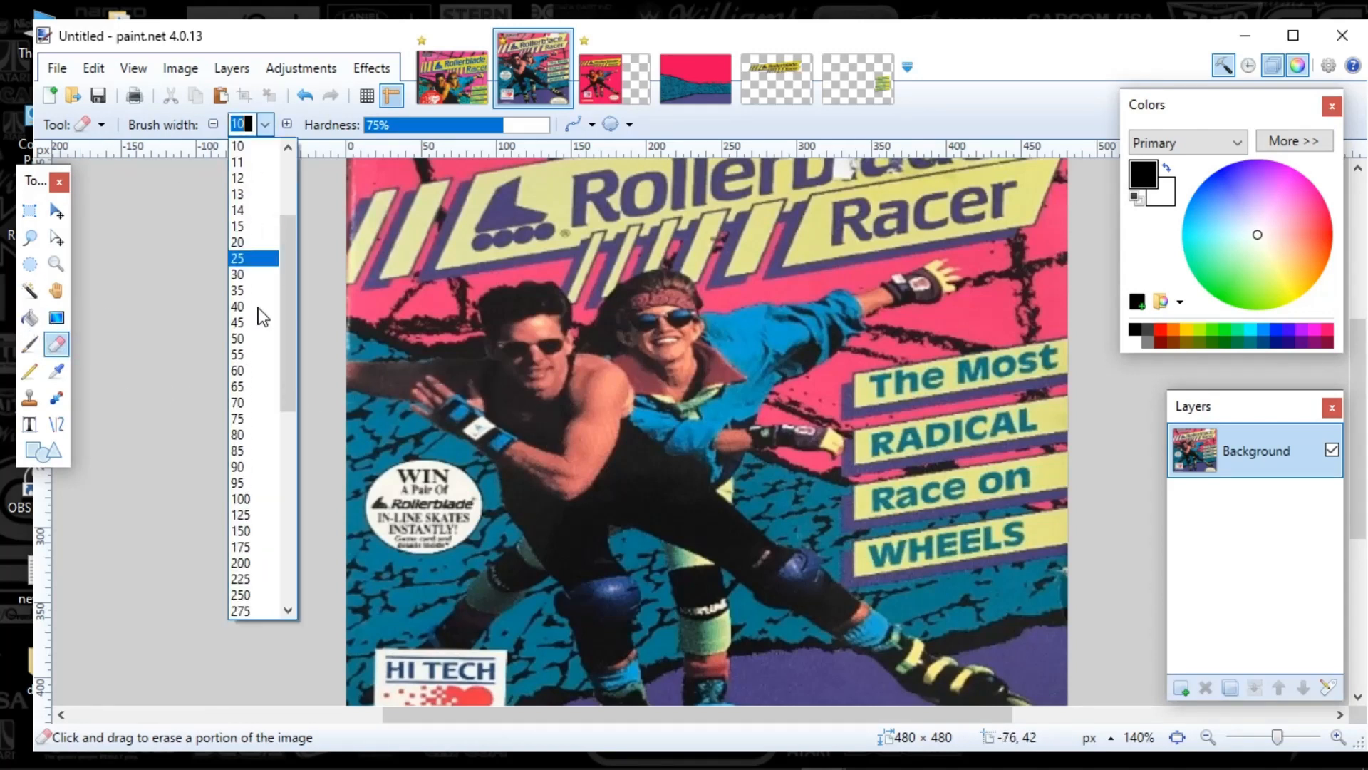
{"action": "left_click", "coordinate": [256, 402]}
Step: Erase the area along both sides of the man's extended leg, from the woman's collar past his skate and back between the legs
{"action": "scroll", "coordinate": [647, 335], "scroll_direction": "up", "scroll_amount": 4}
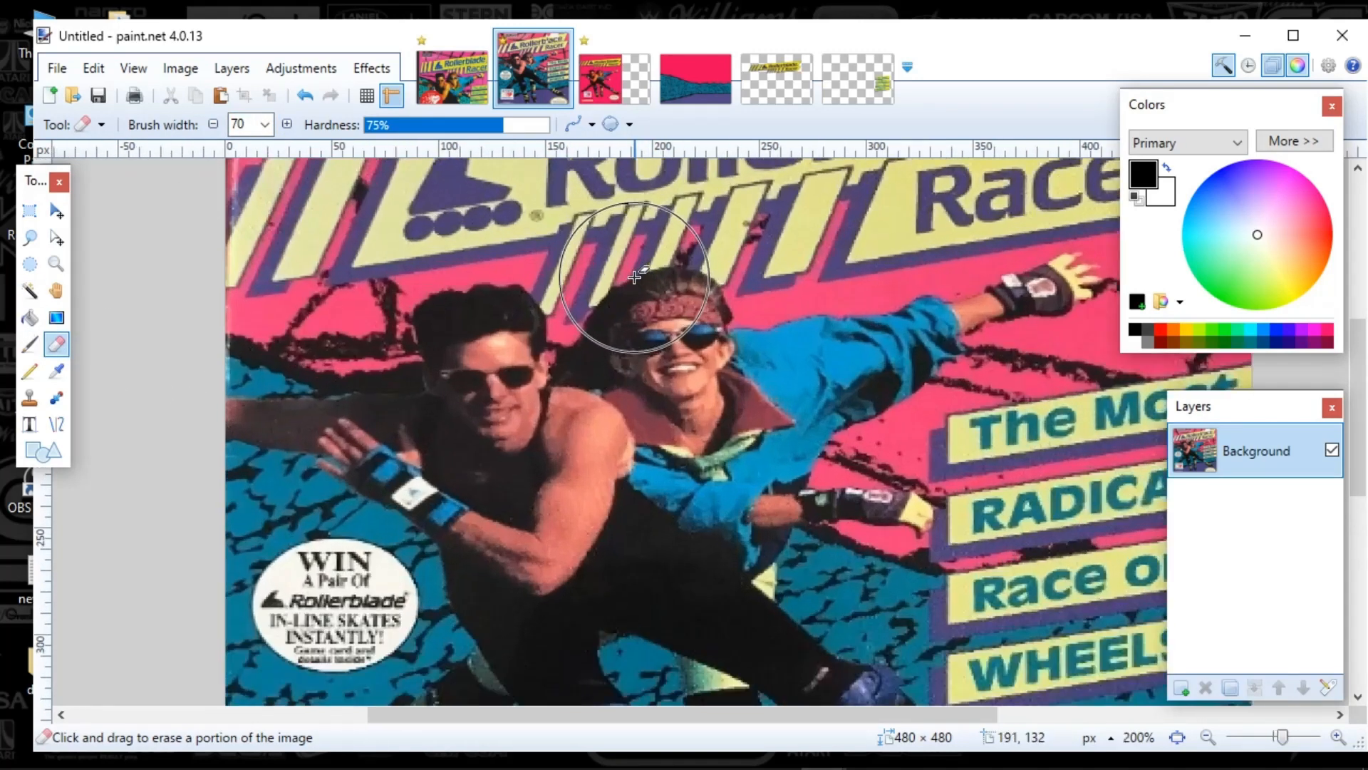
{"action": "scroll", "coordinate": [798, 335], "scroll_direction": "down", "scroll_amount": 3}
{"action": "scroll", "coordinate": [741, 321], "scroll_direction": "up", "scroll_amount": 2}
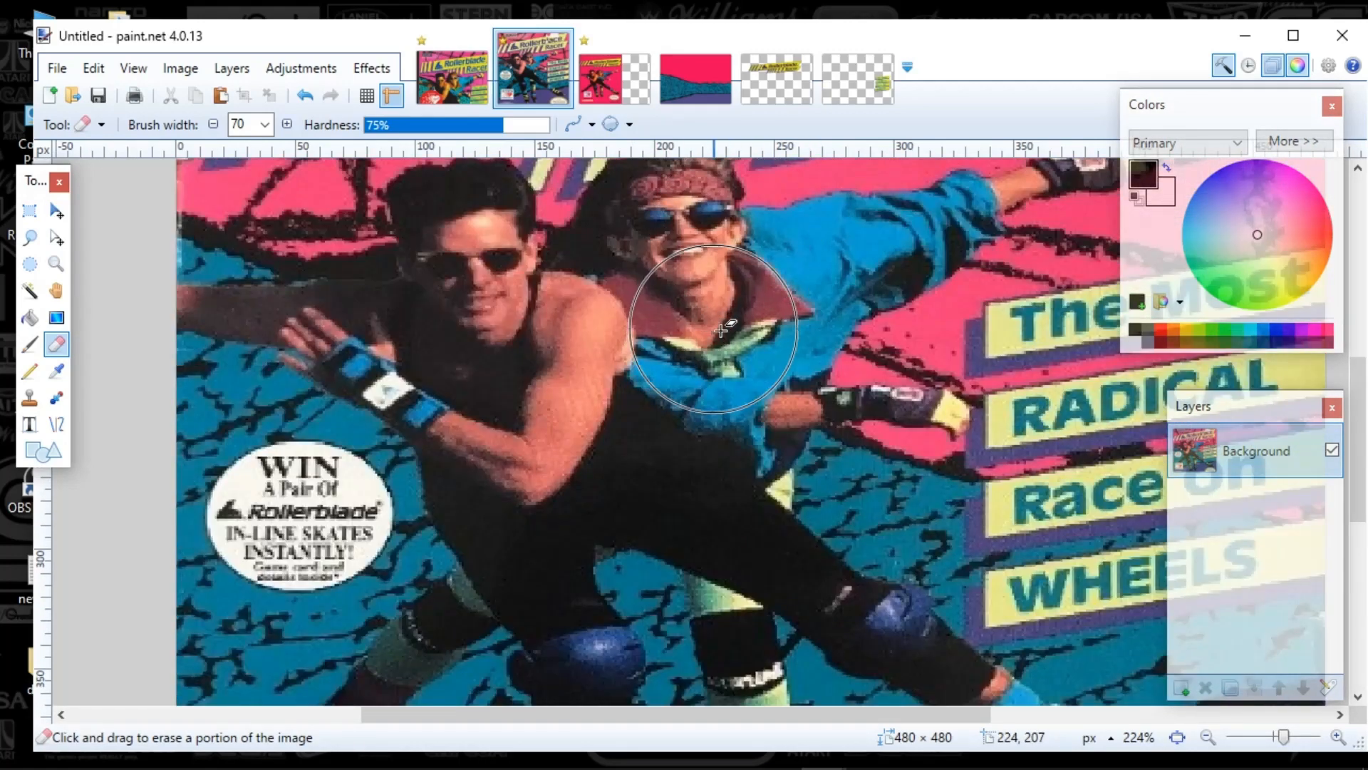
{"action": "mouse_move", "coordinate": [728, 332]}
{"action": "left_mouse_down"}
{"action": "mouse_move", "coordinate": [907, 495]}
{"action": "mouse_move", "coordinate": [886, 488]}
{"action": "mouse_move", "coordinate": [956, 506]}
{"action": "mouse_move", "coordinate": [1010, 559]}
{"action": "left_mouse_up"}
{"action": "scroll", "coordinate": [1024, 536], "scroll_direction": "down", "scroll_amount": 3}
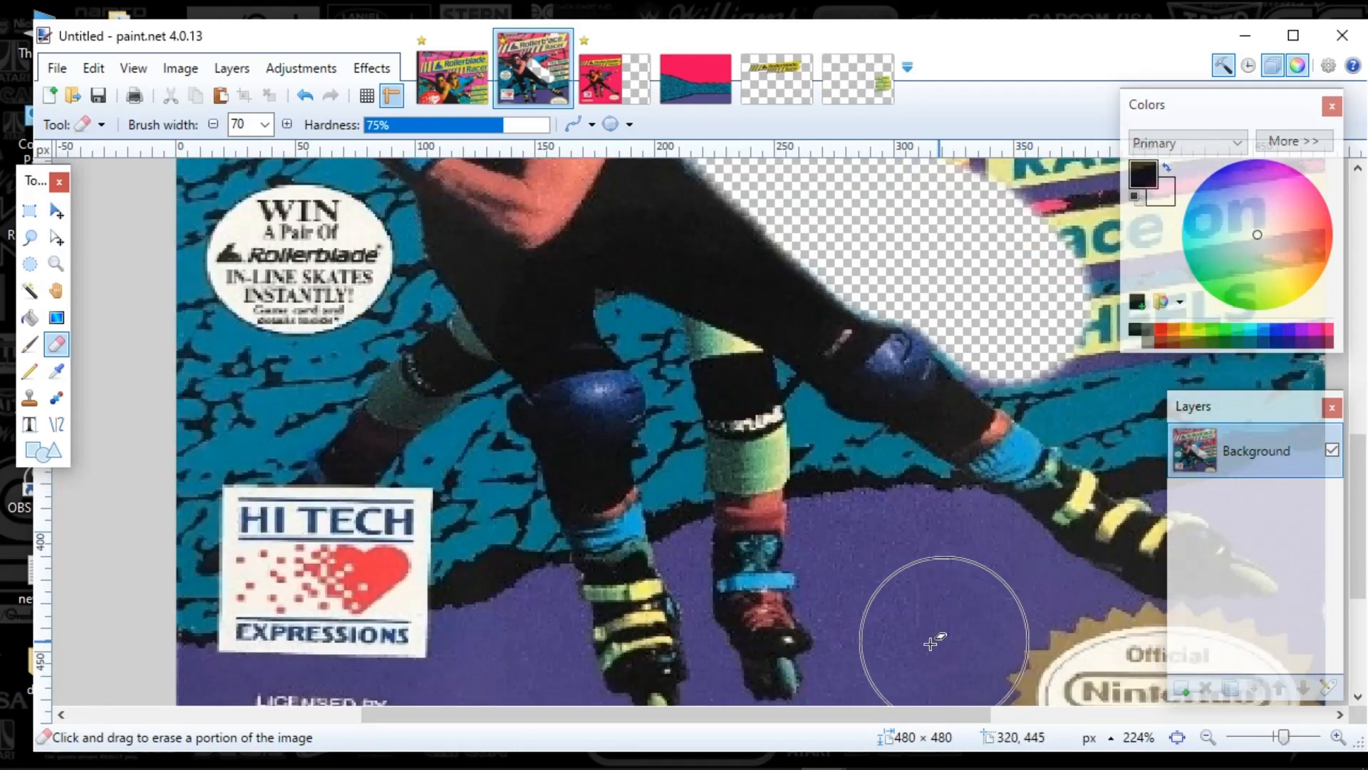
{"action": "left_click_drag", "start_coordinate": [896, 713], "coordinate": [1020, 711]}
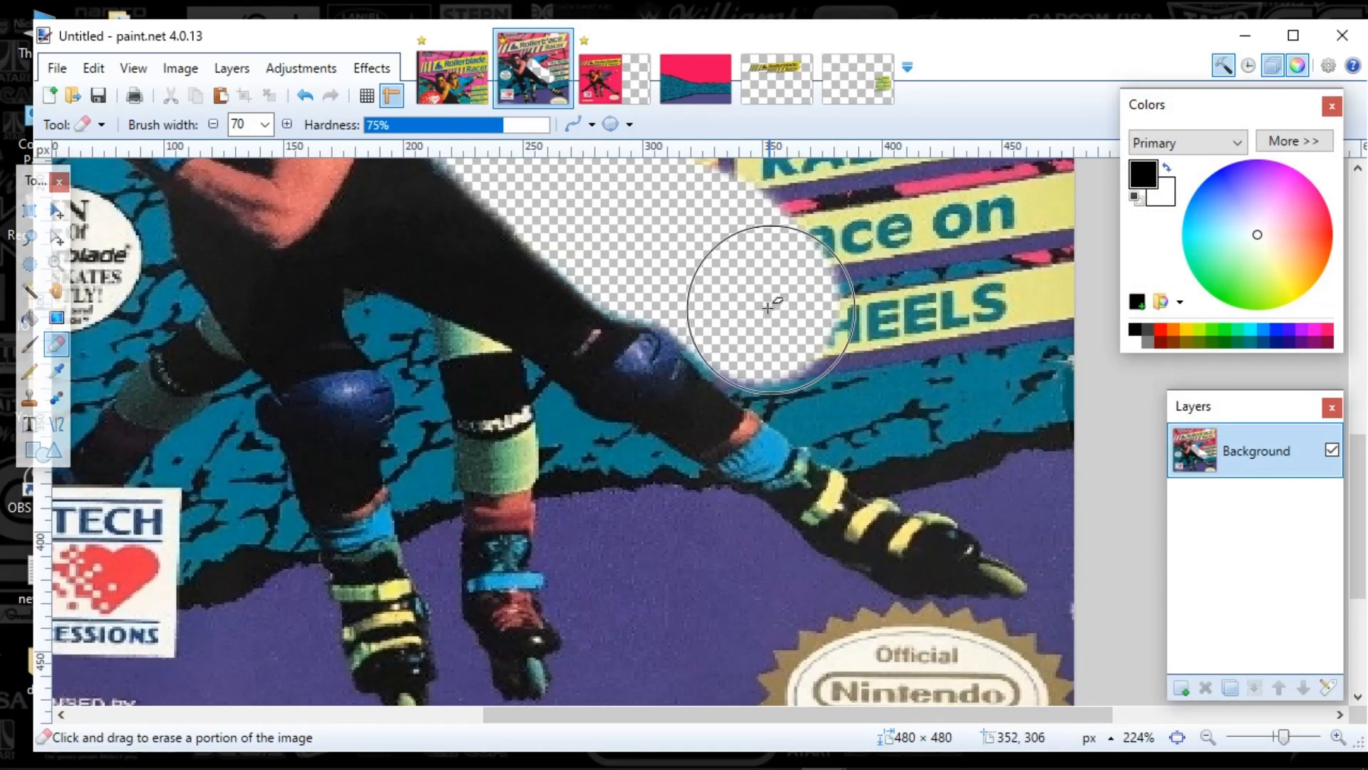
{"action": "mouse_move", "coordinate": [760, 307]}
{"action": "left_mouse_down"}
{"action": "mouse_move", "coordinate": [914, 424]}
{"action": "mouse_move", "coordinate": [1021, 455]}
{"action": "mouse_move", "coordinate": [1090, 519]}
{"action": "mouse_move", "coordinate": [1121, 580]}
{"action": "mouse_move", "coordinate": [1096, 664]}
{"action": "mouse_move", "coordinate": [1018, 692]}
{"action": "mouse_move", "coordinate": [880, 685]}
{"action": "mouse_move", "coordinate": [758, 625]}
{"action": "mouse_move", "coordinate": [732, 585]}
{"action": "mouse_move", "coordinate": [634, 522]}
{"action": "mouse_move", "coordinate": [548, 495]}
{"action": "mouse_move", "coordinate": [495, 442]}
{"action": "left_mouse_up"}
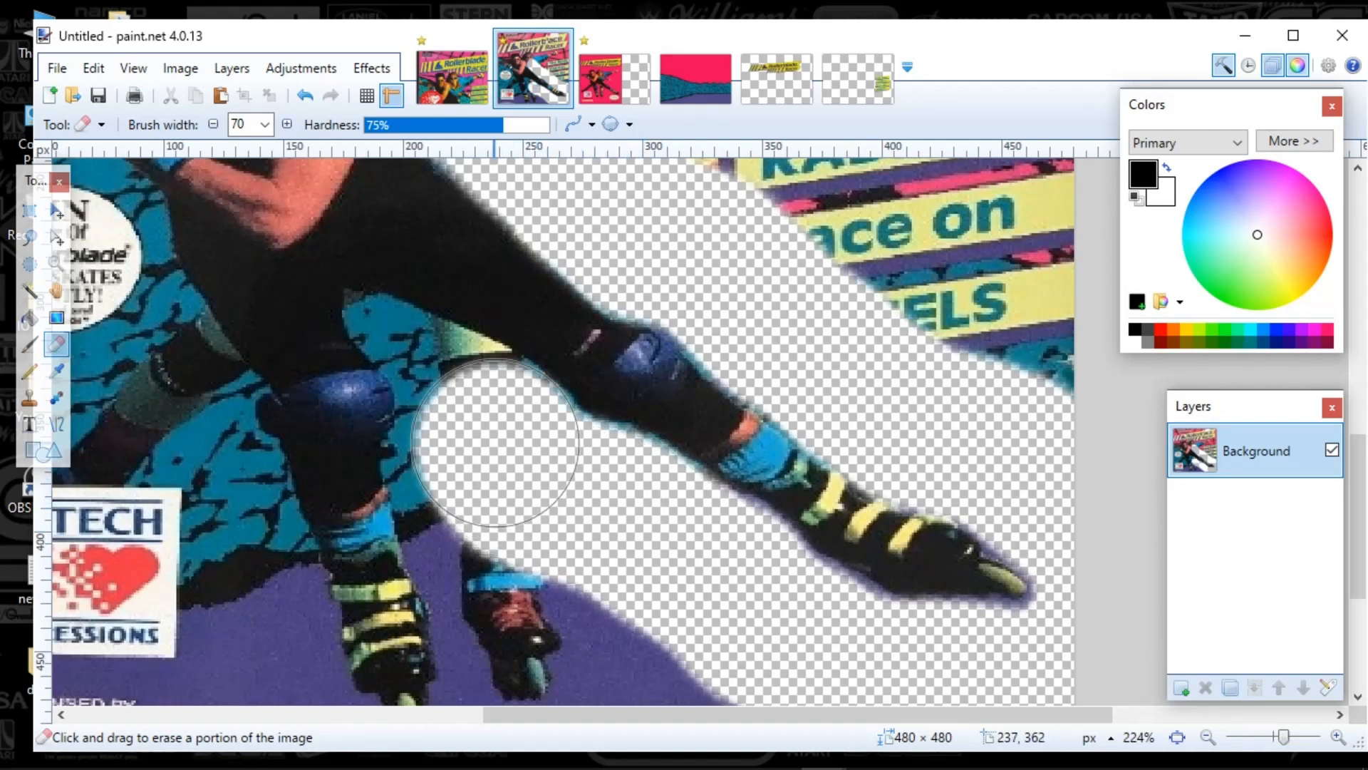
{"action": "scroll", "coordinate": [502, 531], "scroll_direction": "up", "scroll_amount": 2}
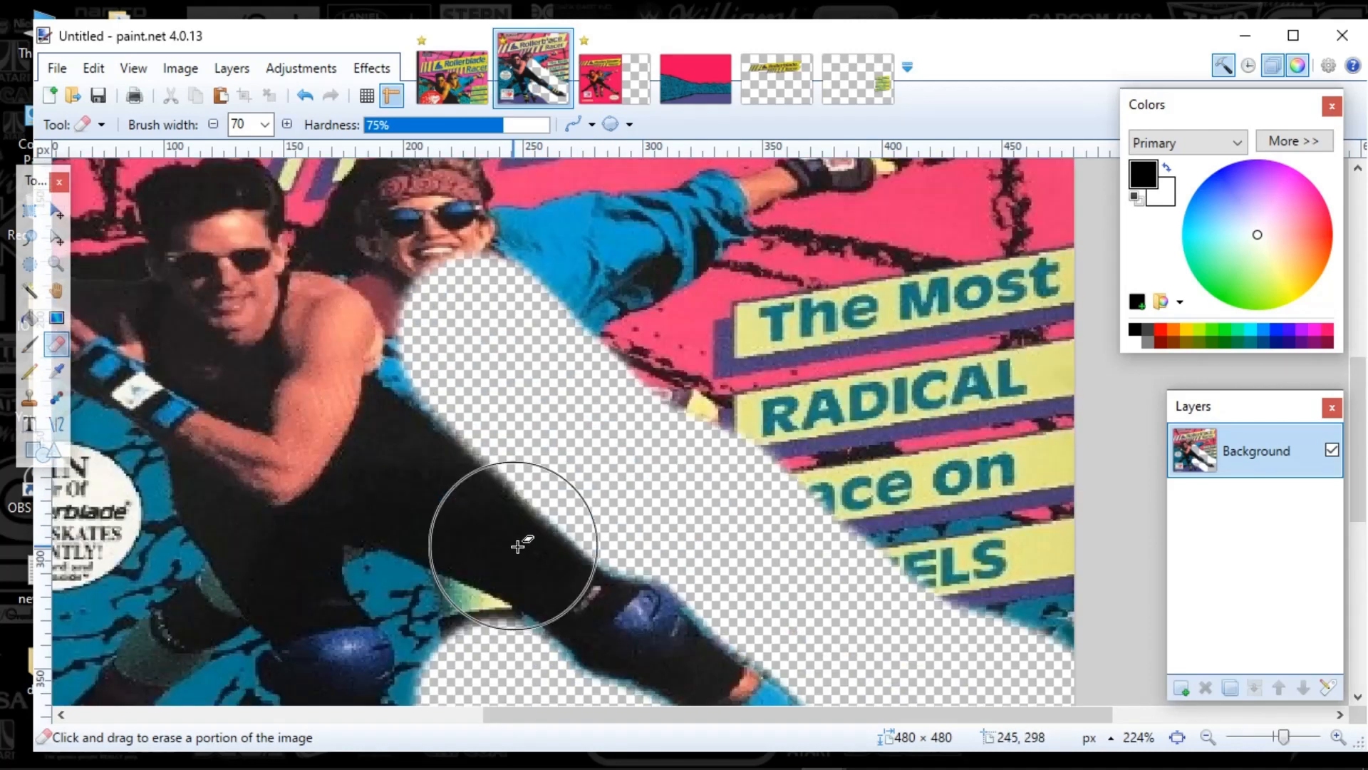
{"action": "scroll", "coordinate": [513, 545], "scroll_direction": "down", "scroll_amount": 3, "text": "ctrl"}
{"action": "scroll", "coordinate": [491, 538], "scroll_direction": "up", "scroll_amount": 3, "text": "ctrl"}
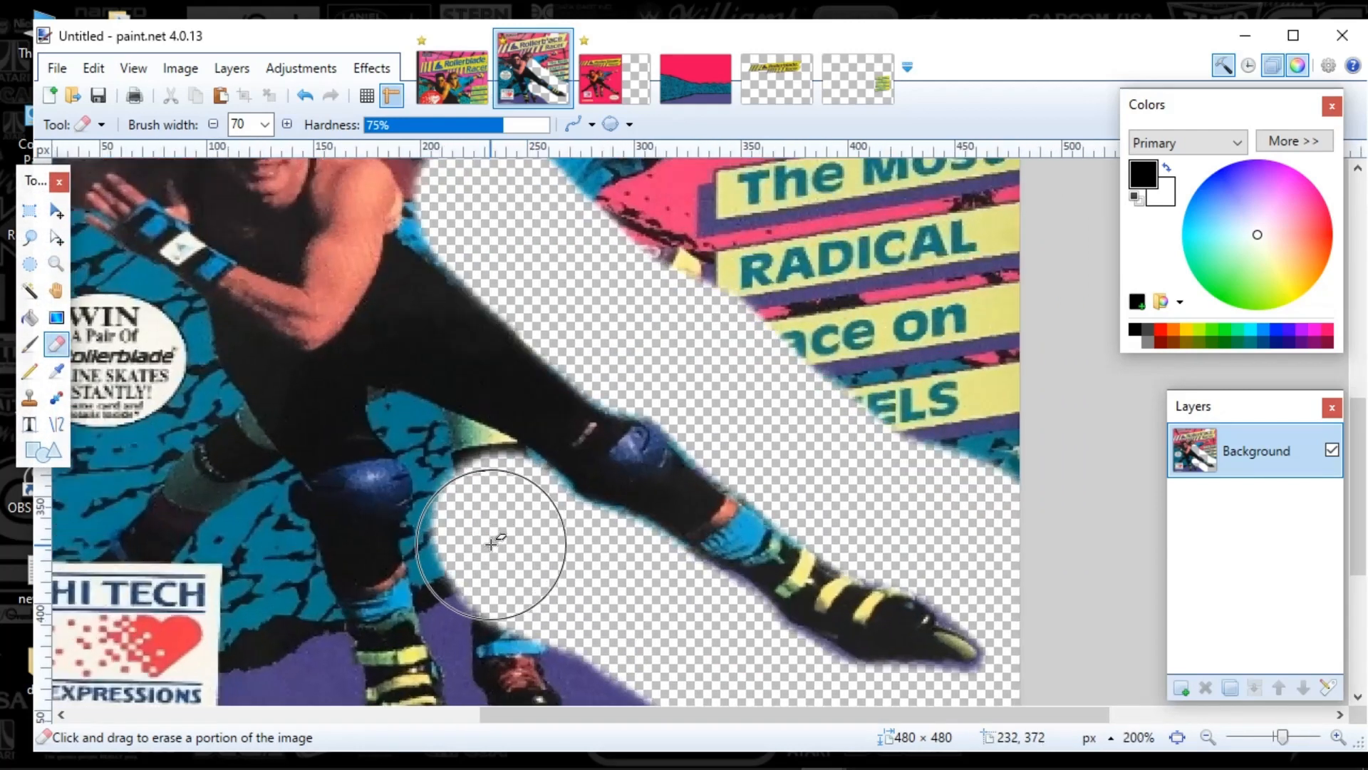
{"action": "left_click_drag", "start_coordinate": [483, 532], "coordinate": [481, 556]}
{"action": "scroll", "coordinate": [482, 556], "scroll_direction": "down", "scroll_amount": 2}
{"action": "key", "text": "ctrl+z"}
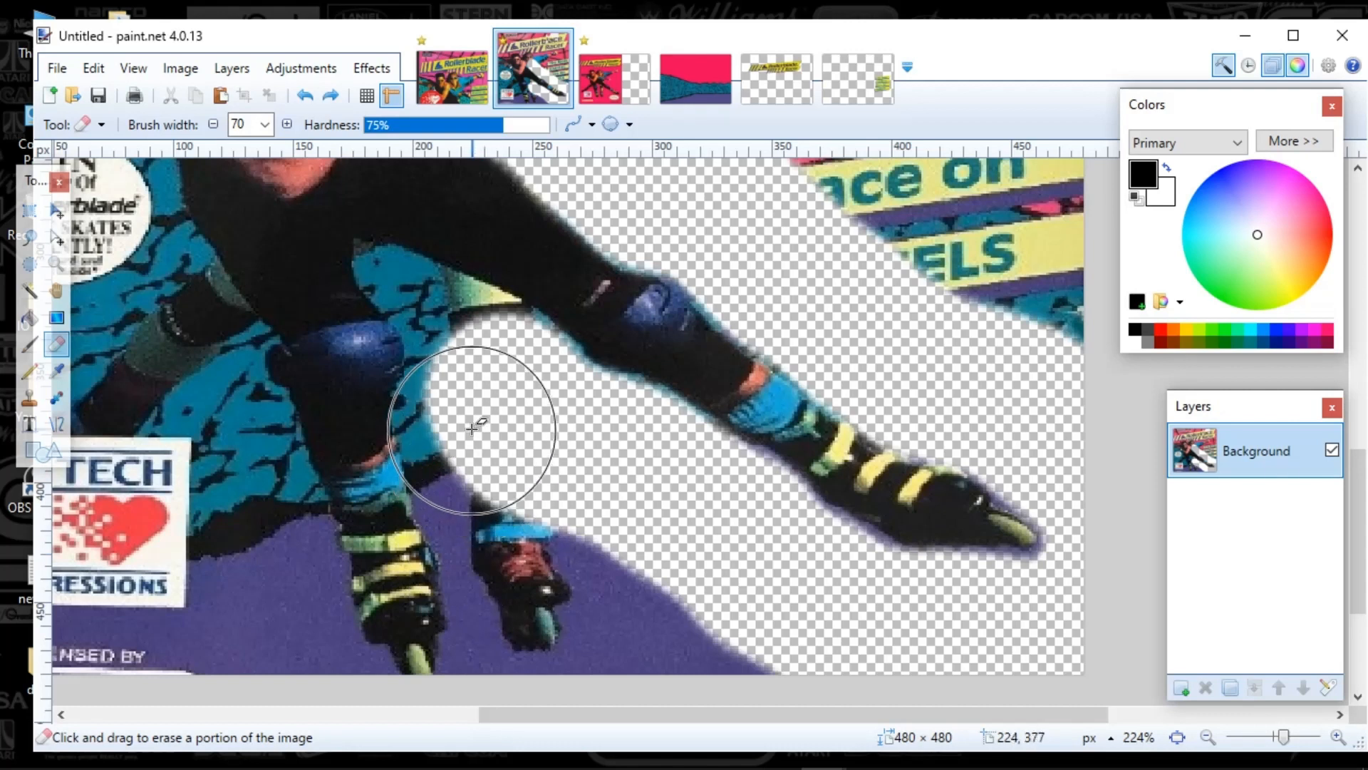
Step: Erase the woman's lower leg between the man's legs and the background, badge and logo beneath his outstretched arm
{"action": "mouse_move", "coordinate": [481, 402]}
{"action": "left_mouse_down"}
{"action": "mouse_move", "coordinate": [528, 534]}
{"action": "mouse_move", "coordinate": [540, 618]}
{"action": "mouse_move", "coordinate": [670, 399]}
{"action": "mouse_move", "coordinate": [622, 375]}
{"action": "mouse_move", "coordinate": [771, 440]}
{"action": "mouse_move", "coordinate": [533, 436]}
{"action": "left_mouse_up"}
{"action": "scroll", "coordinate": [591, 572], "scroll_direction": "down", "scroll_amount": 3}
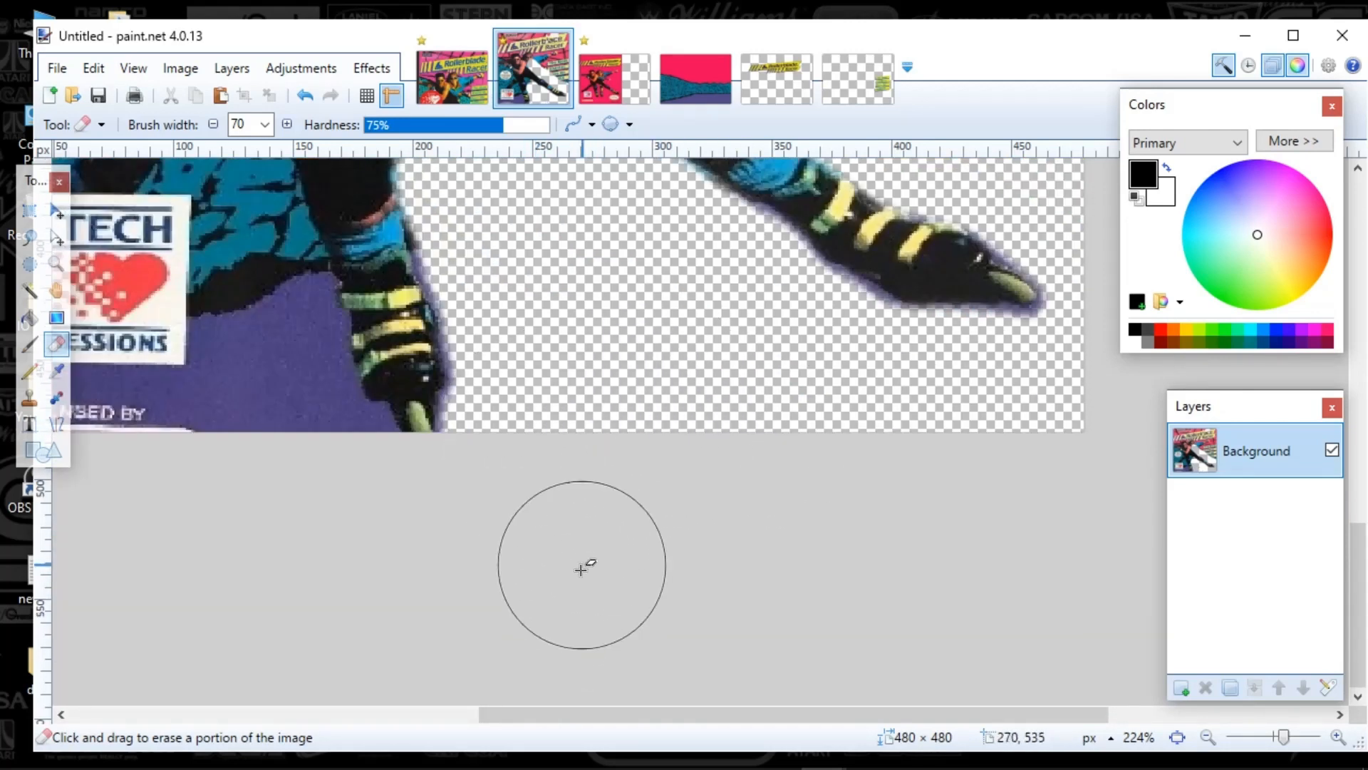
{"action": "left_click_drag", "start_coordinate": [574, 714], "coordinate": [395, 694]}
{"action": "scroll", "coordinate": [570, 403], "scroll_direction": "up", "scroll_amount": 2}
{"action": "mouse_move", "coordinate": [563, 357]}
{"action": "left_mouse_down"}
{"action": "mouse_move", "coordinate": [574, 309]}
{"action": "mouse_move", "coordinate": [632, 469]}
{"action": "mouse_move", "coordinate": [635, 524]}
{"action": "mouse_move", "coordinate": [692, 607]}
{"action": "mouse_move", "coordinate": [567, 587]}
{"action": "mouse_move", "coordinate": [249, 478]}
{"action": "mouse_move", "coordinate": [366, 459]}
{"action": "mouse_move", "coordinate": [523, 461]}
{"action": "mouse_move", "coordinate": [386, 320]}
{"action": "mouse_move", "coordinate": [286, 357]}
{"action": "mouse_move", "coordinate": [377, 293]}
{"action": "mouse_move", "coordinate": [458, 298]}
{"action": "left_mouse_up"}
{"action": "scroll", "coordinate": [397, 336], "scroll_direction": "up", "scroll_amount": 4}
{"action": "mouse_move", "coordinate": [306, 401]}
{"action": "left_mouse_down"}
{"action": "mouse_move", "coordinate": [323, 461]}
{"action": "mouse_move", "coordinate": [341, 281]}
{"action": "mouse_move", "coordinate": [414, 289]}
{"action": "mouse_move", "coordinate": [456, 325]}
{"action": "mouse_move", "coordinate": [462, 373]}
{"action": "mouse_move", "coordinate": [570, 555]}
{"action": "mouse_move", "coordinate": [413, 504]}
{"action": "left_mouse_up"}
{"action": "scroll", "coordinate": [345, 366], "scroll_direction": "up", "scroll_amount": 4}
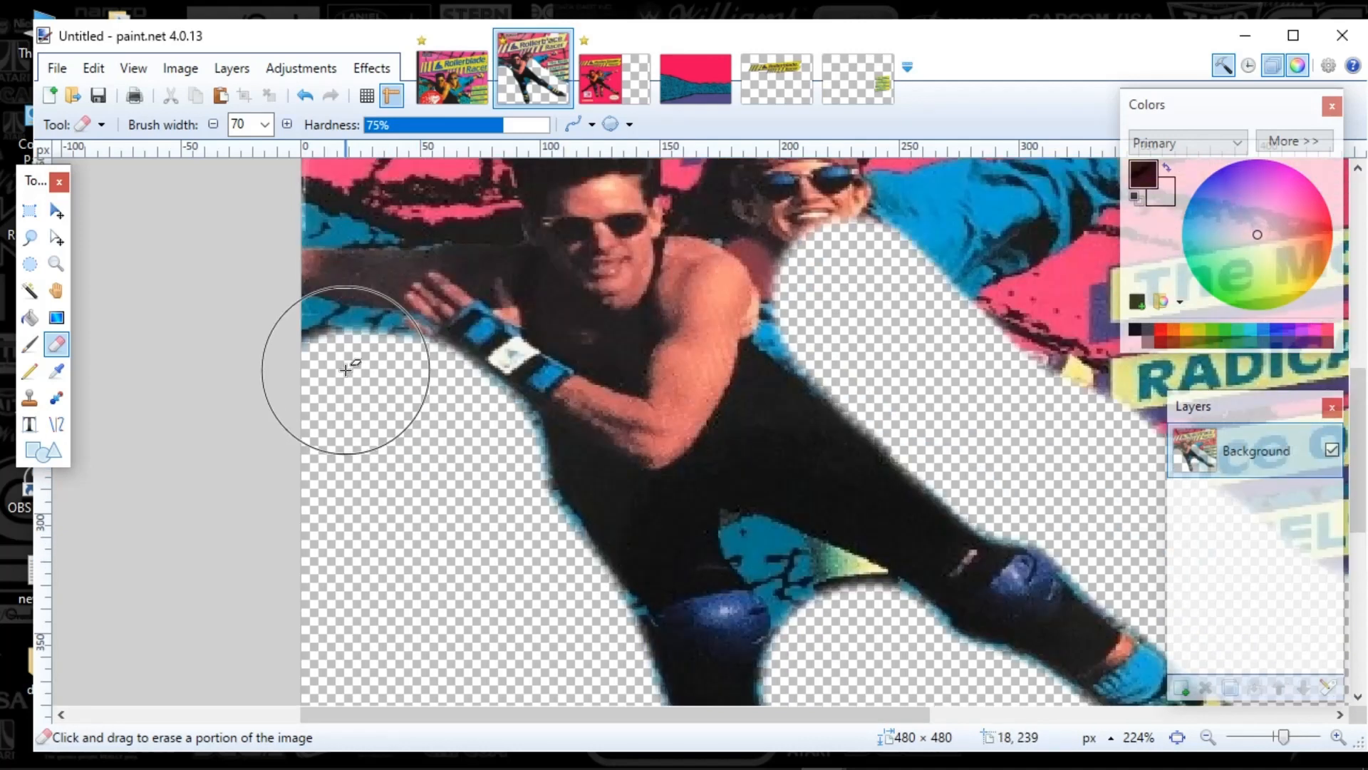
Step: Erase the cover title, the woman and the remaining slogan pieces around the man's head and upper body
{"action": "mouse_move", "coordinate": [305, 269]}
{"action": "left_mouse_down"}
{"action": "mouse_move", "coordinate": [425, 283]}
{"action": "mouse_move", "coordinate": [452, 195]}
{"action": "mouse_move", "coordinate": [599, 161]}
{"action": "mouse_move", "coordinate": [633, 206]}
{"action": "mouse_move", "coordinate": [655, 290]}
{"action": "mouse_move", "coordinate": [640, 345]}
{"action": "mouse_move", "coordinate": [602, 390]}
{"action": "mouse_move", "coordinate": [712, 423]}
{"action": "mouse_move", "coordinate": [772, 548]}
{"action": "mouse_move", "coordinate": [810, 581]}
{"action": "mouse_move", "coordinate": [895, 604]}
{"action": "mouse_move", "coordinate": [902, 551]}
{"action": "mouse_move", "coordinate": [702, 266]}
{"action": "mouse_move", "coordinate": [916, 347]}
{"action": "mouse_move", "coordinate": [680, 295]}
{"action": "mouse_move", "coordinate": [584, 387]}
{"action": "mouse_move", "coordinate": [576, 258]}
{"action": "mouse_move", "coordinate": [603, 298]}
{"action": "mouse_move", "coordinate": [579, 329]}
{"action": "mouse_move", "coordinate": [874, 251]}
{"action": "mouse_move", "coordinate": [1159, 256]}
{"action": "mouse_move", "coordinate": [849, 298]}
{"action": "mouse_move", "coordinate": [1085, 326]}
{"action": "mouse_move", "coordinate": [957, 351]}
{"action": "mouse_move", "coordinate": [929, 387]}
{"action": "mouse_move", "coordinate": [1151, 424]}
{"action": "mouse_move", "coordinate": [1159, 405]}
{"action": "mouse_move", "coordinate": [969, 499]}
{"action": "mouse_move", "coordinate": [988, 487]}
{"action": "mouse_move", "coordinate": [1192, 527]}
{"action": "left_mouse_up"}
{"action": "scroll", "coordinate": [598, 165], "scroll_direction": "up", "scroll_amount": 4}
{"action": "scroll", "coordinate": [703, 269], "scroll_direction": "down", "scroll_amount": 3}
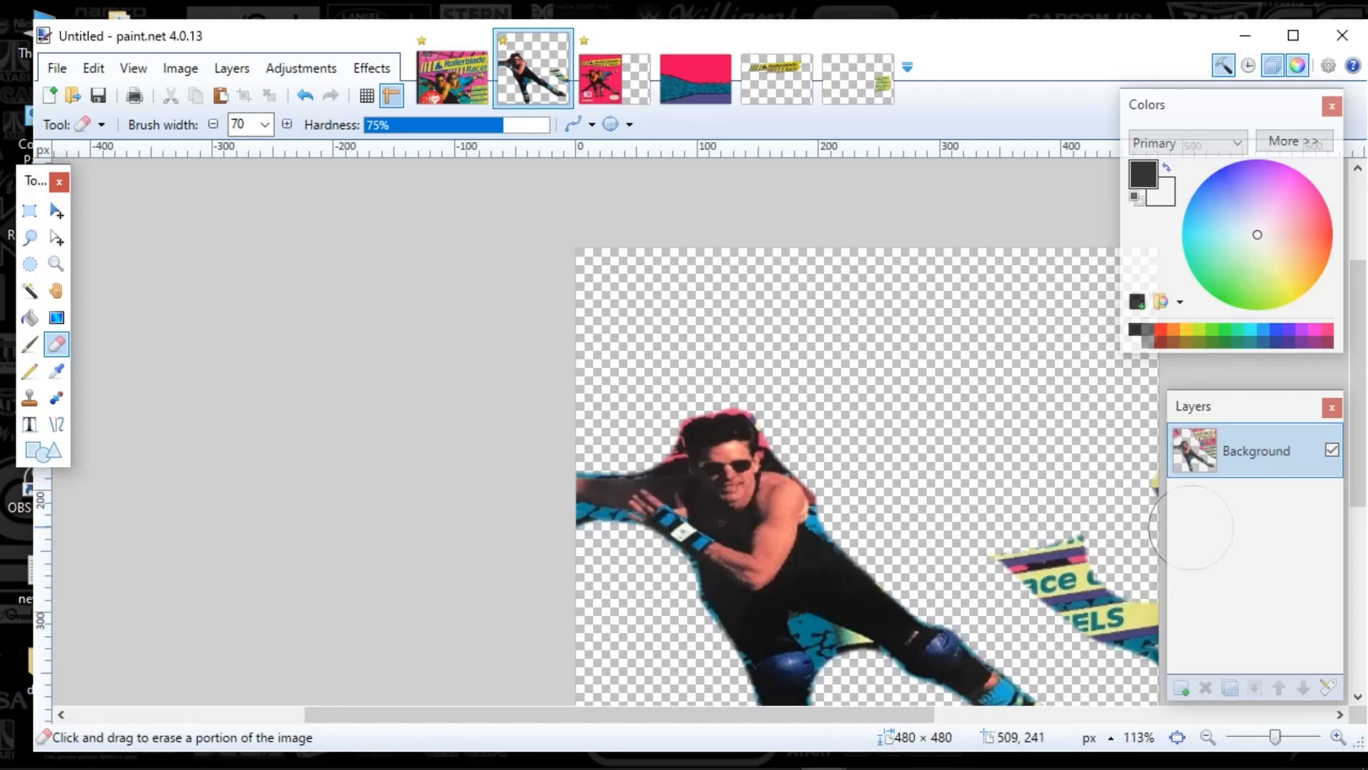
{"action": "mouse_move", "coordinate": [1175, 630]}
{"action": "left_mouse_down"}
{"action": "mouse_move", "coordinate": [1066, 599]}
{"action": "mouse_move", "coordinate": [1097, 555]}
{"action": "left_mouse_up"}
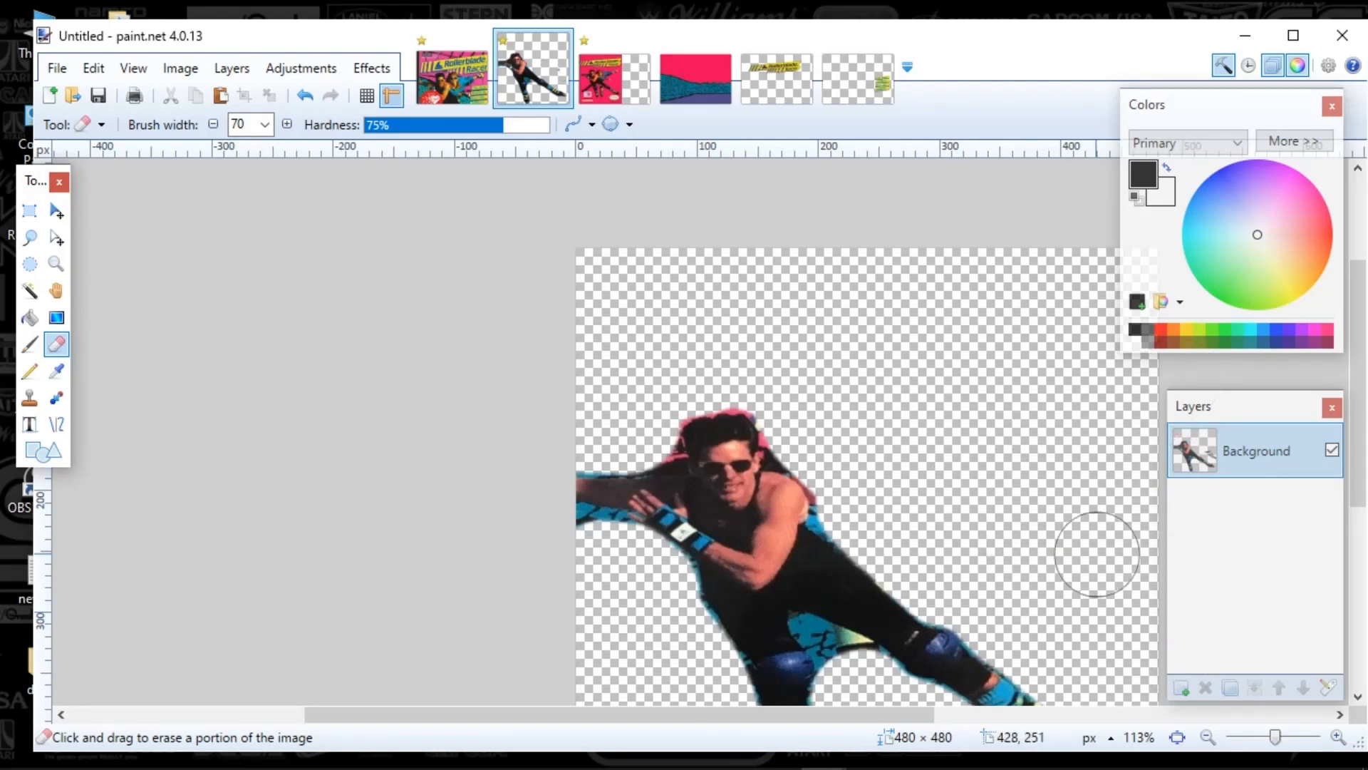
Step: Set the Eraser's brush width to 8 and erase the teal fringe along the upper edge of the man's outstretched arm
{"action": "scroll", "coordinate": [1011, 513], "scroll_direction": "down", "scroll_amount": 3}
{"action": "scroll", "coordinate": [976, 558], "scroll_direction": "up", "scroll_amount": 2}
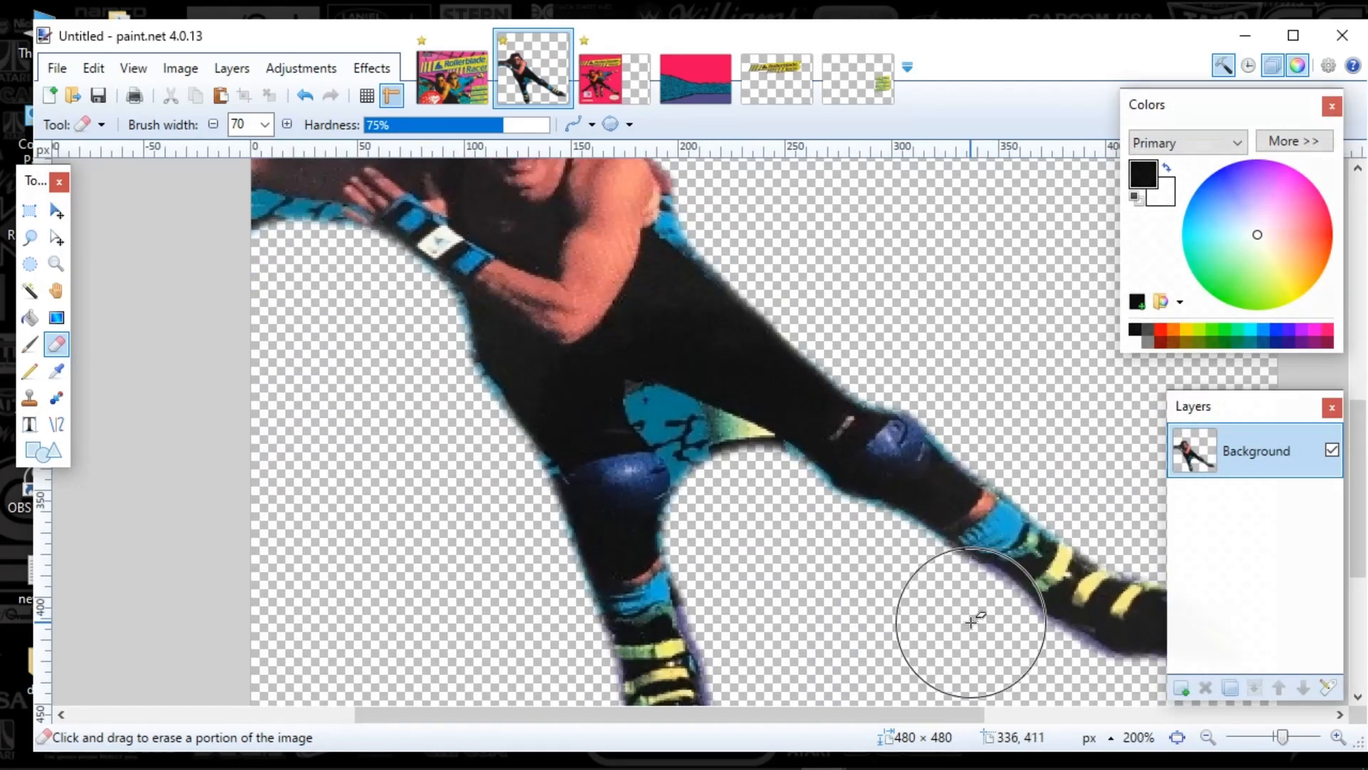
{"action": "scroll", "coordinate": [565, 525], "scroll_direction": "down", "scroll_amount": 3}
{"action": "scroll", "coordinate": [366, 510], "scroll_direction": "up", "scroll_amount": 6}
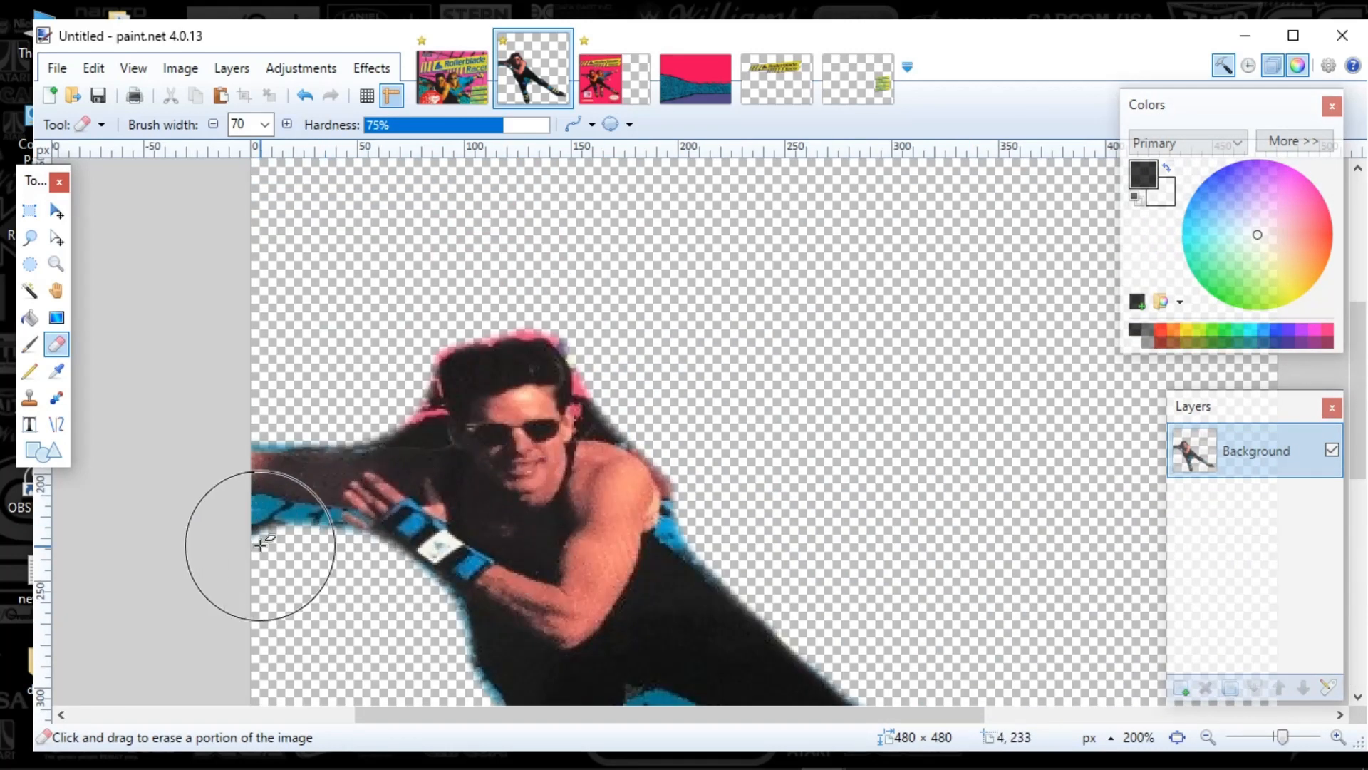
{"action": "scroll", "coordinate": [312, 473], "scroll_direction": "up", "scroll_amount": 3}
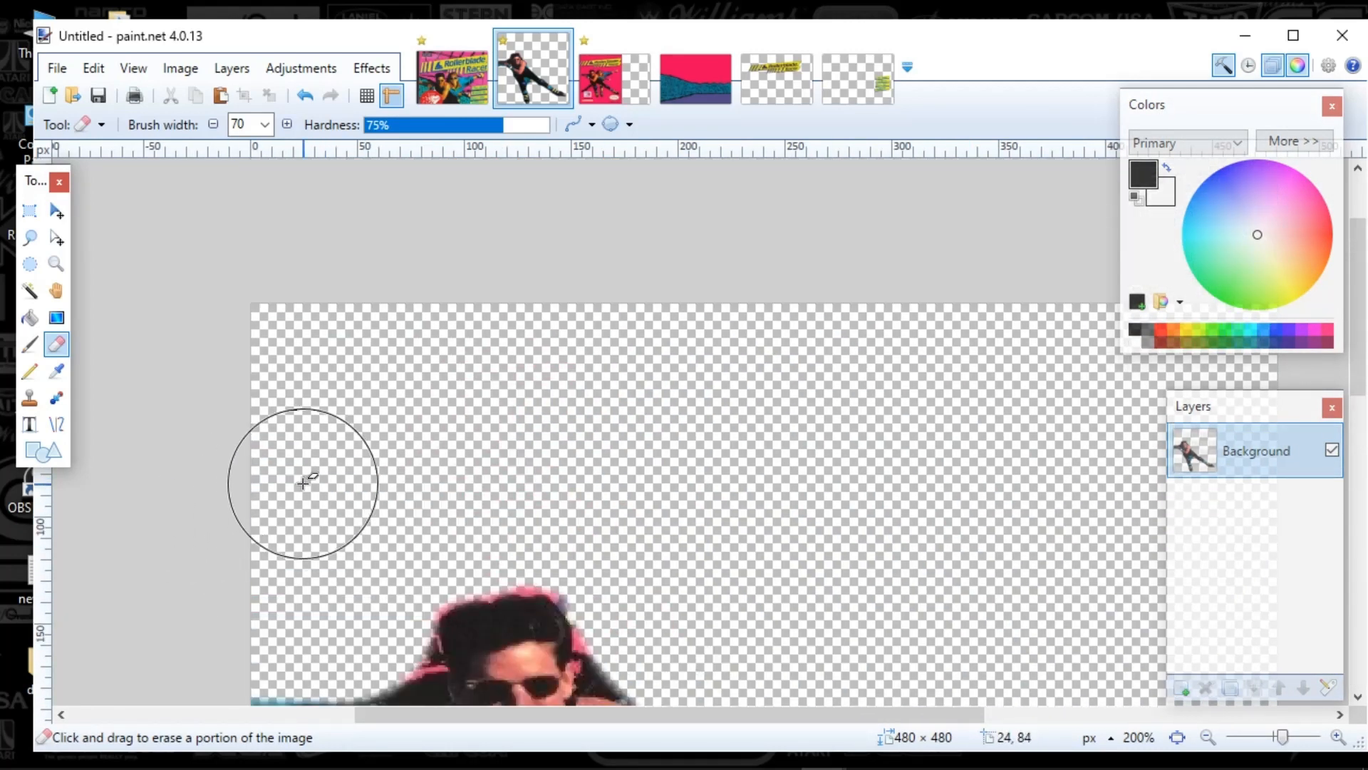
{"action": "scroll", "coordinate": [303, 483], "scroll_direction": "up", "scroll_amount": 4}
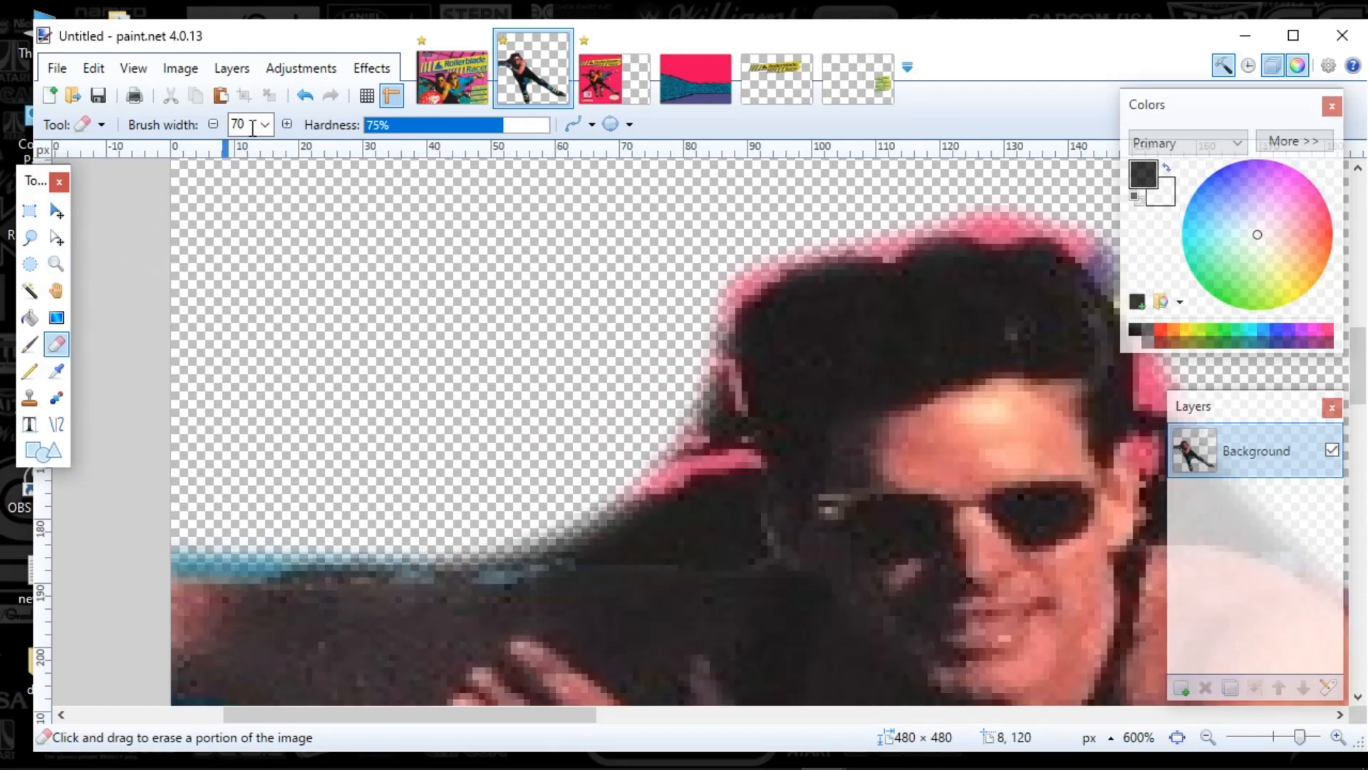
{"action": "left_click", "coordinate": [265, 125]}
{"action": "left_click", "coordinate": [245, 259]}
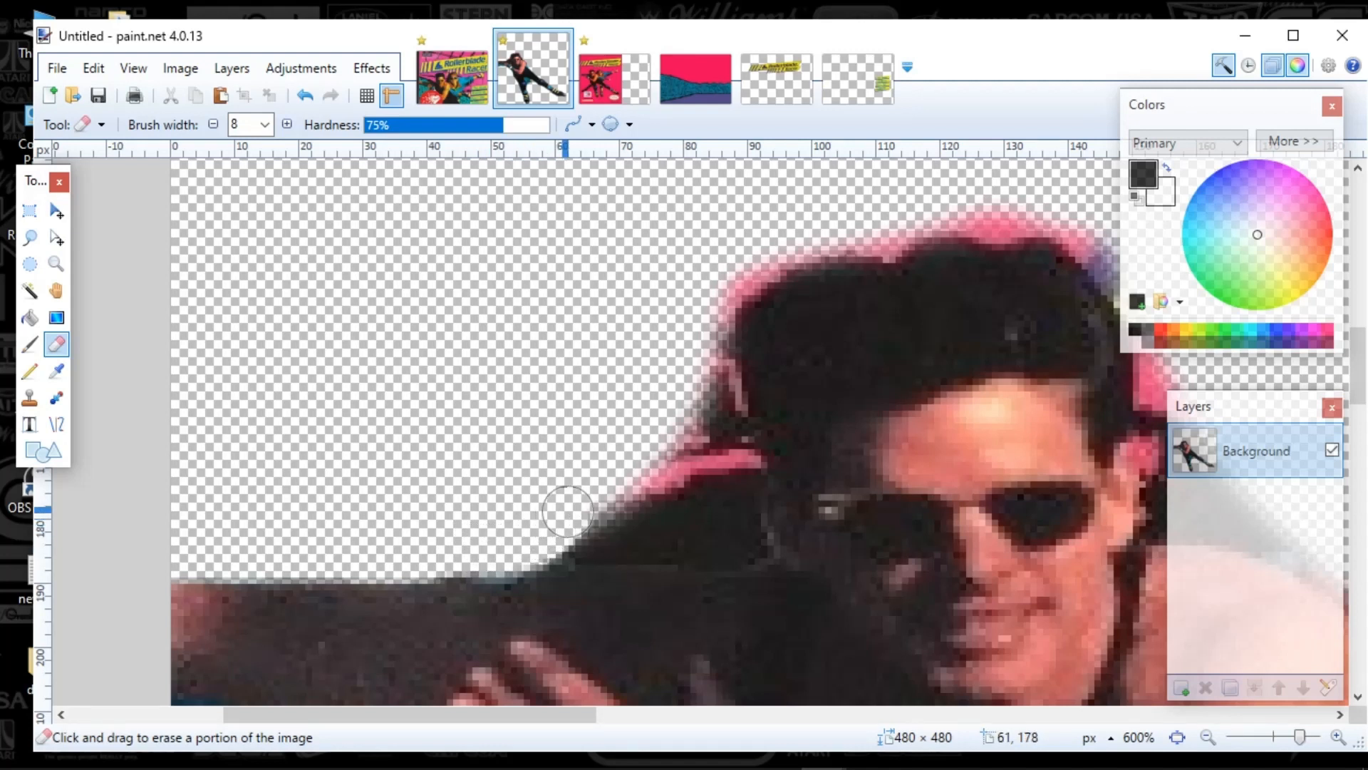
Step: Erase the pink and purple fringe along the man's far shoulder and around his hair down to the ear
{"action": "left_click_drag", "start_coordinate": [581, 507], "coordinate": [619, 488]}
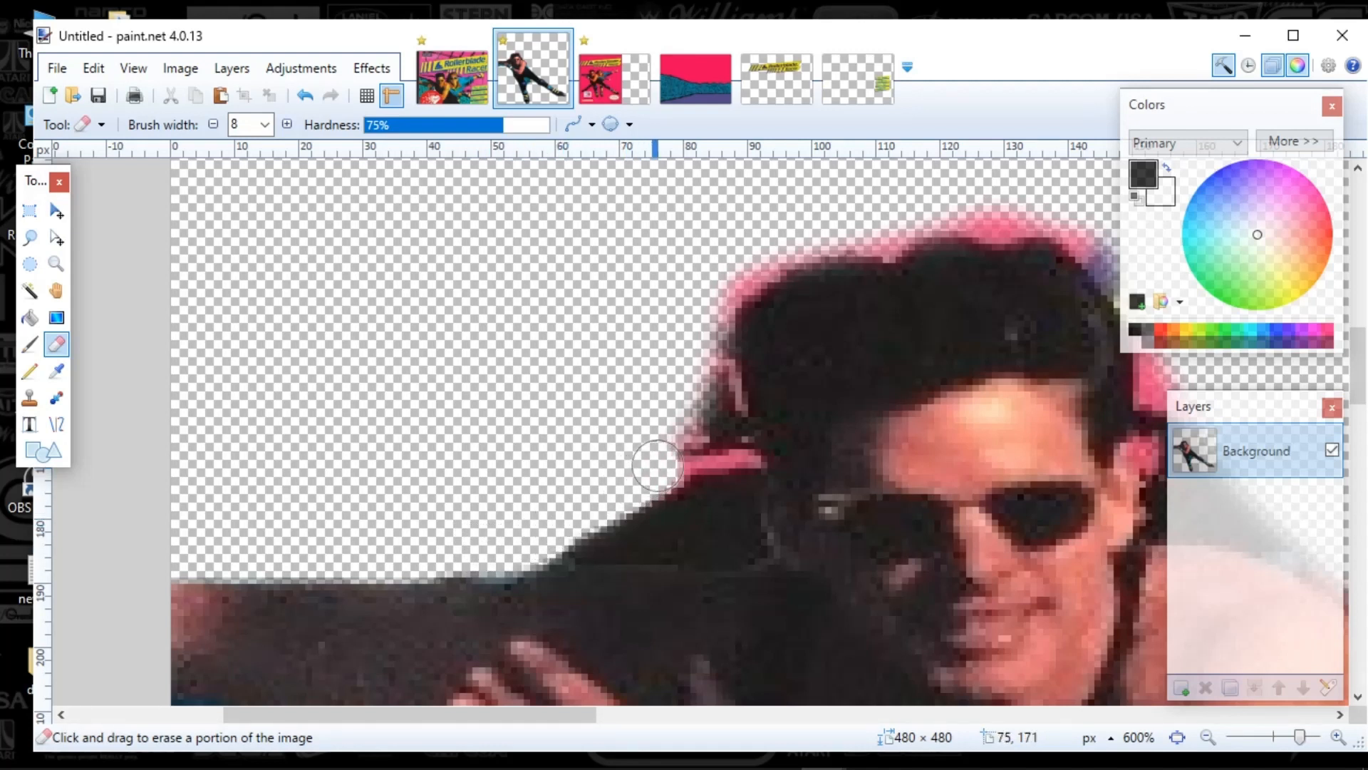
{"action": "left_click_drag", "start_coordinate": [689, 447], "coordinate": [730, 449]}
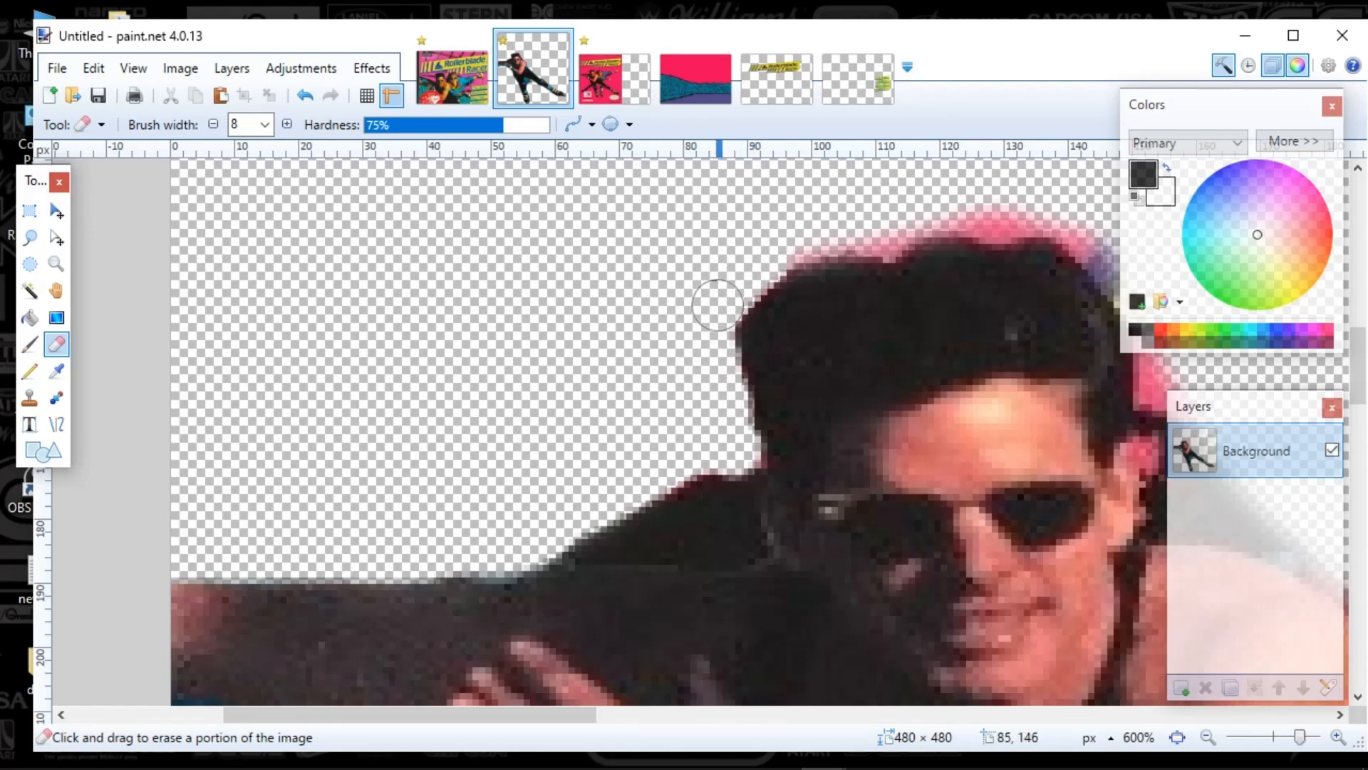
{"action": "left_click_drag", "start_coordinate": [567, 714], "coordinate": [650, 714]}
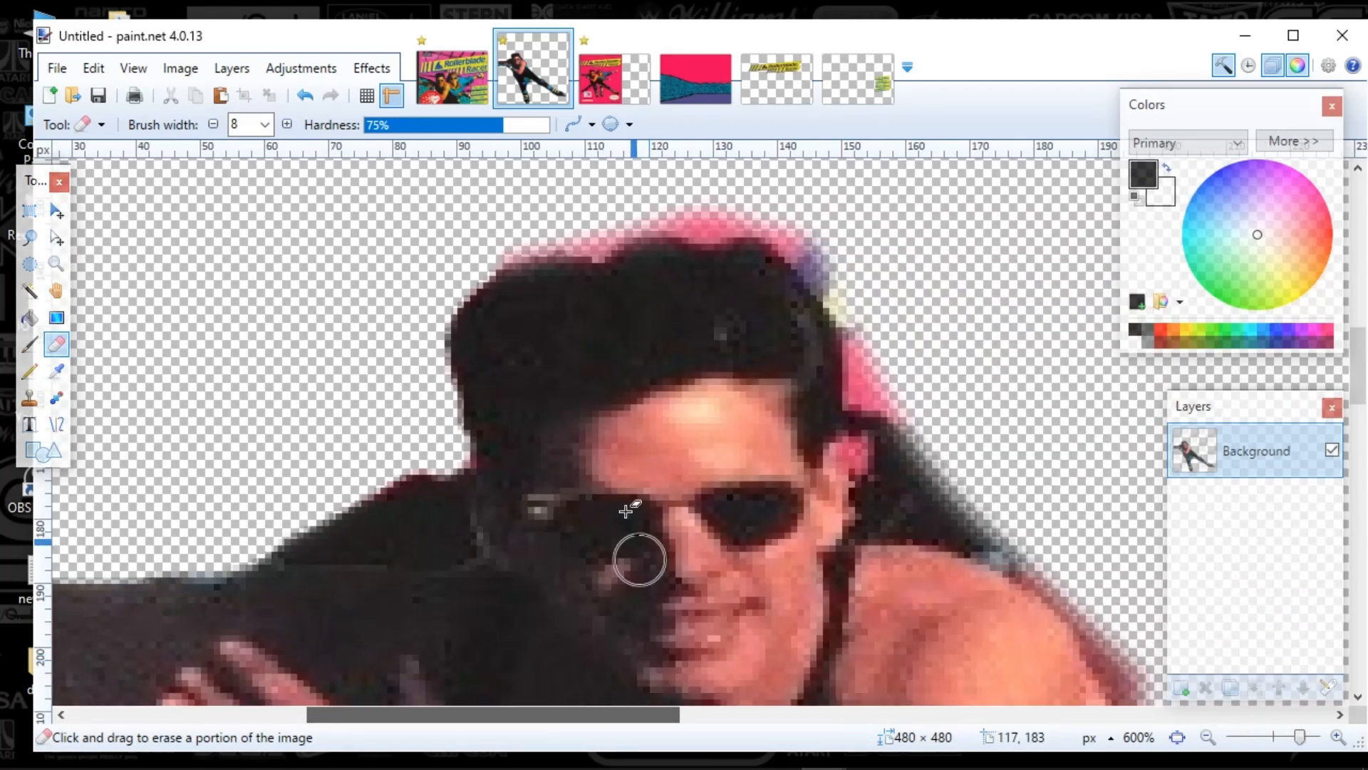
{"action": "scroll", "coordinate": [620, 531], "scroll_direction": "up", "scroll_amount": 1}
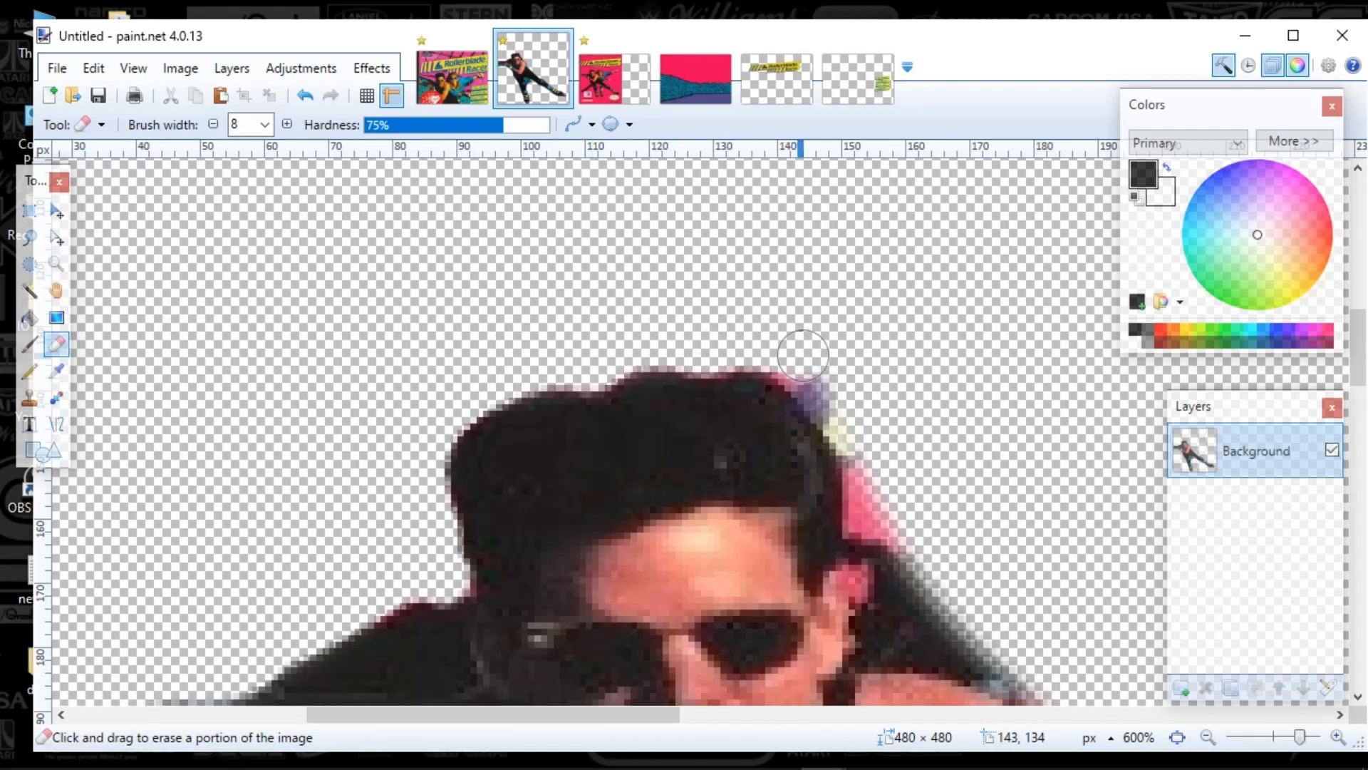
{"action": "left_click_drag", "start_coordinate": [799, 365], "coordinate": [868, 467]}
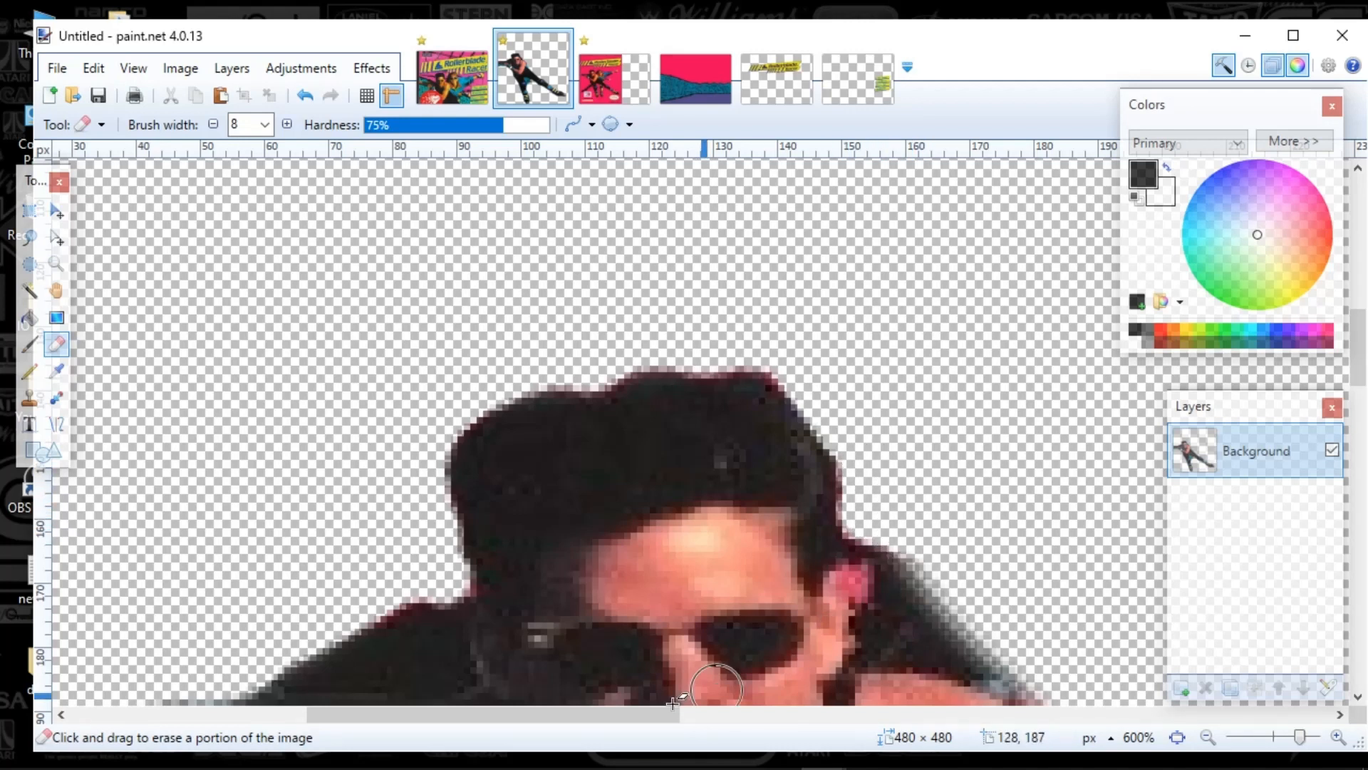
Step: Erase the dark remnant beside the man's ear and the reddish fringe along the outer edge of his bare shoulder
{"action": "left_click_drag", "start_coordinate": [620, 716], "coordinate": [748, 717]}
{"action": "scroll", "coordinate": [742, 600], "scroll_direction": "down", "scroll_amount": 2}
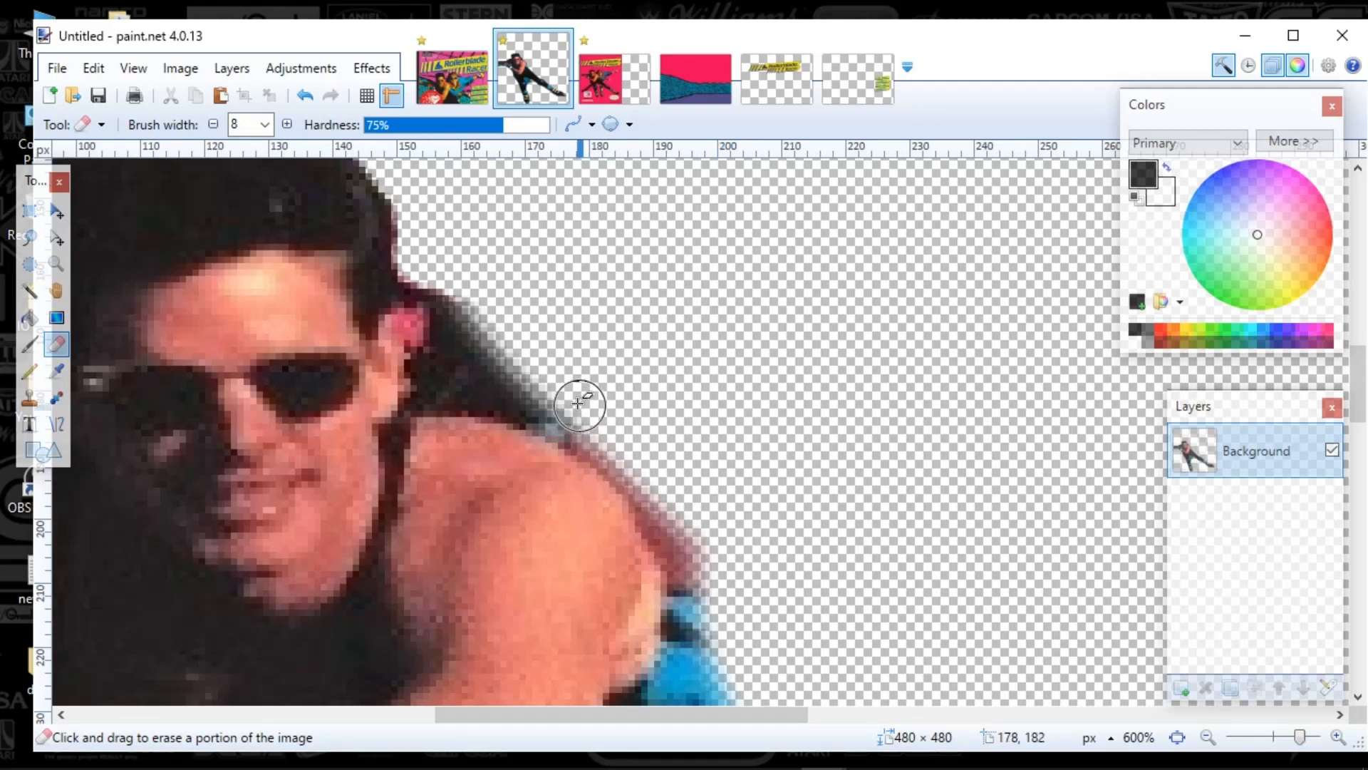
{"action": "scroll", "coordinate": [586, 391], "scroll_direction": "down", "scroll_amount": 5}
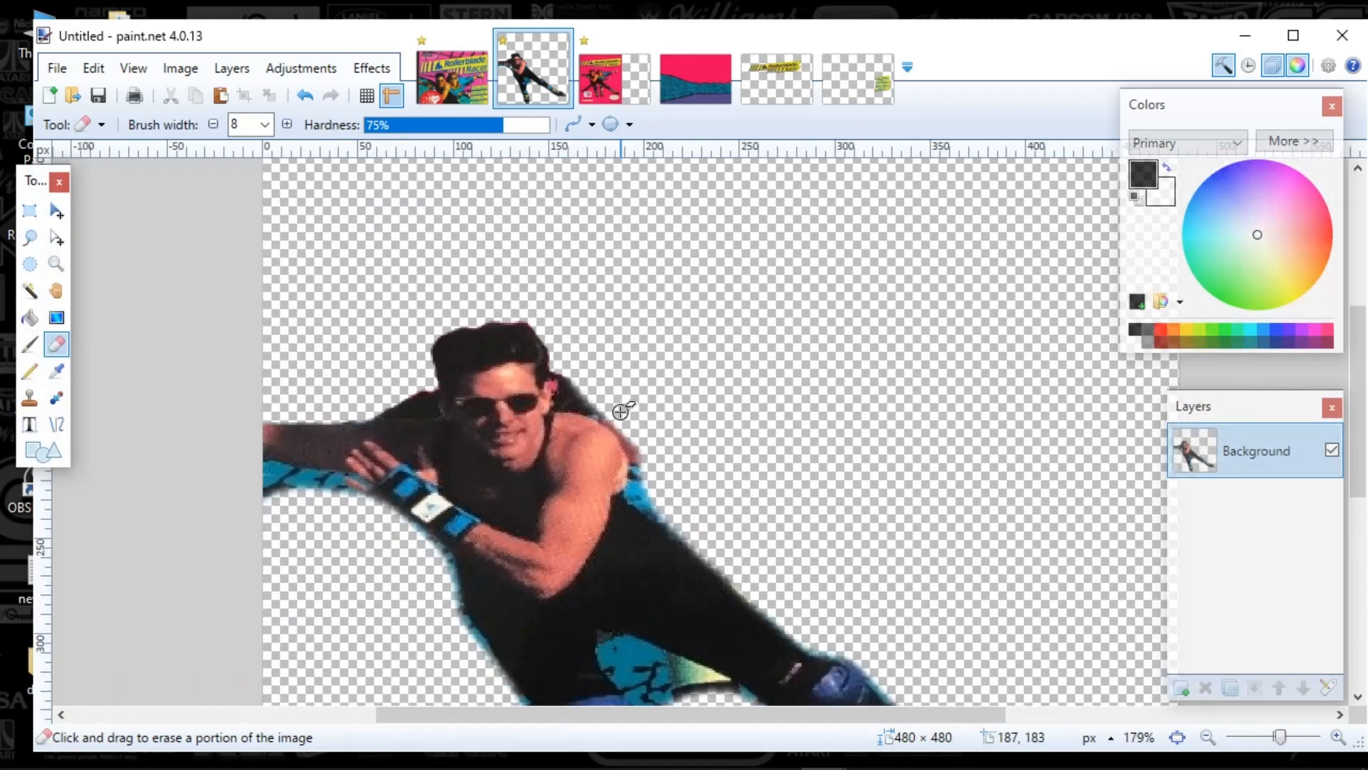
{"action": "scroll", "coordinate": [620, 412], "scroll_direction": "up", "scroll_amount": 6}
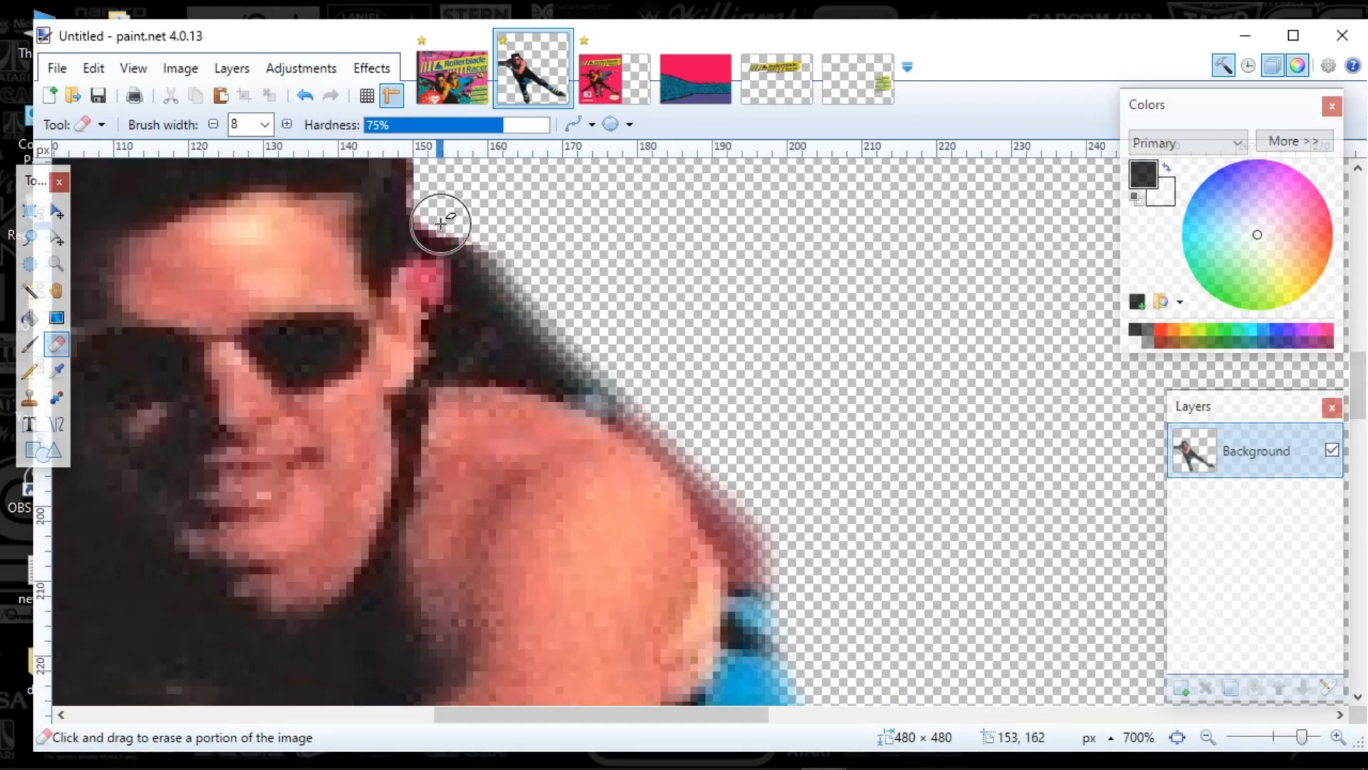
{"action": "mouse_move", "coordinate": [461, 227]}
{"action": "left_mouse_down"}
{"action": "mouse_move", "coordinate": [458, 328]}
{"action": "mouse_move", "coordinate": [492, 356]}
{"action": "mouse_move", "coordinate": [574, 367]}
{"action": "mouse_move", "coordinate": [632, 396]}
{"action": "mouse_move", "coordinate": [509, 305]}
{"action": "left_mouse_up"}
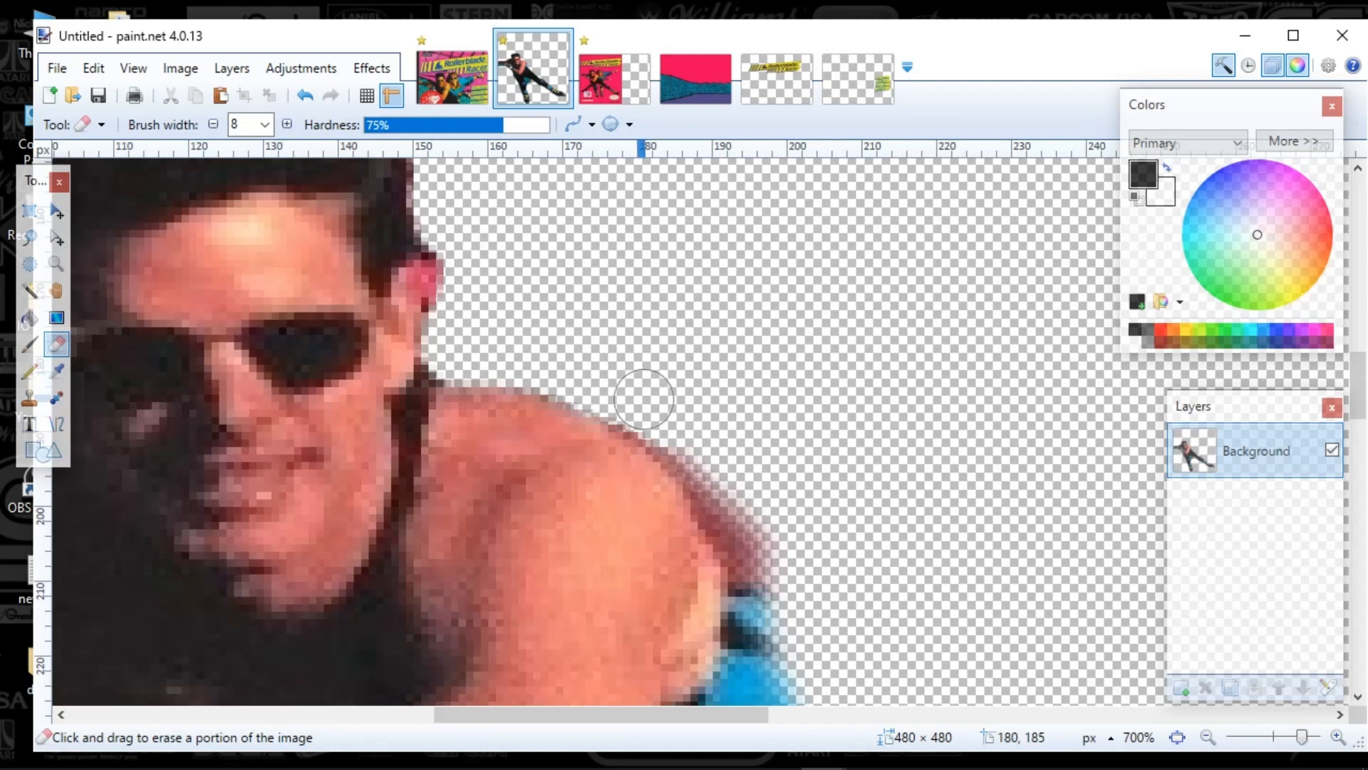
{"action": "left_click_drag", "start_coordinate": [708, 461], "coordinate": [758, 584]}
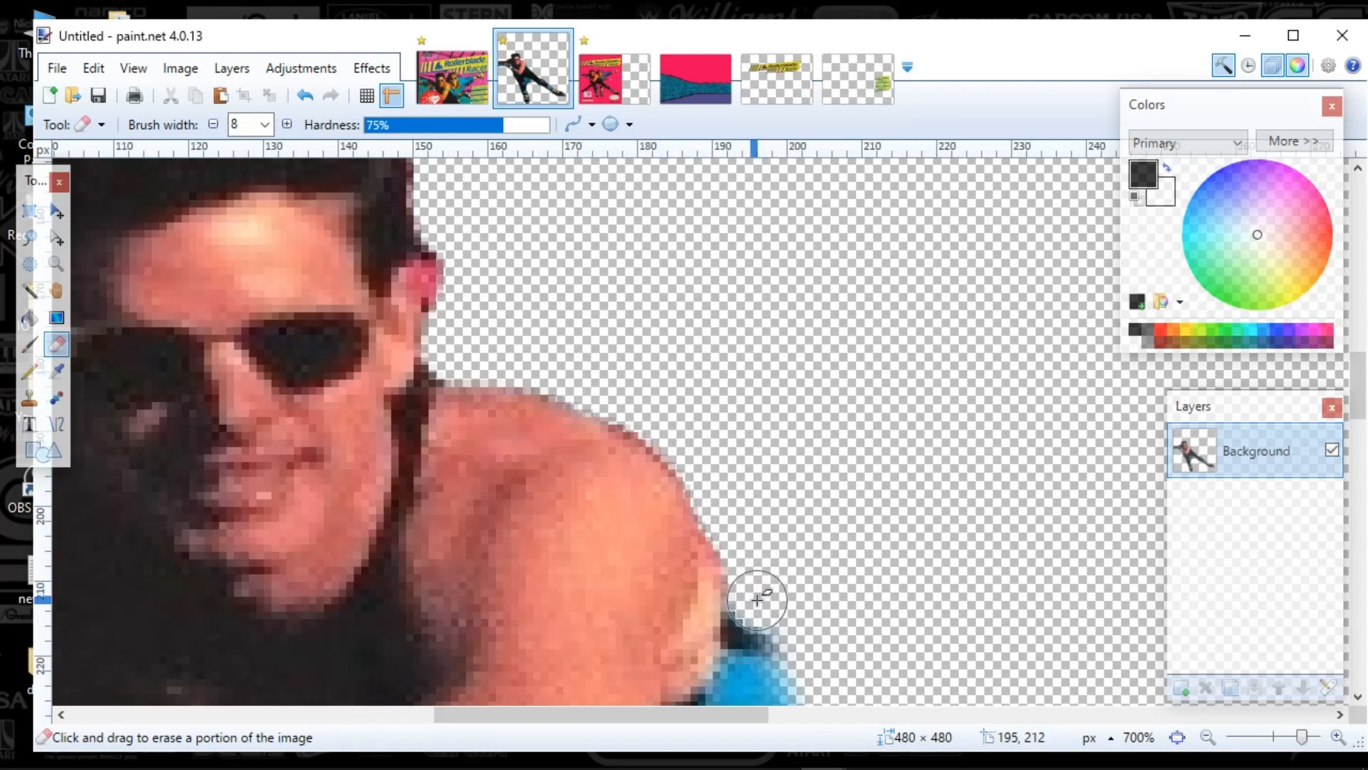
Step: Erase the blue patch behind the man's upper arm and the fringe along the upper edge of his extended thigh
{"action": "scroll", "coordinate": [759, 584], "scroll_direction": "down", "scroll_amount": 3}
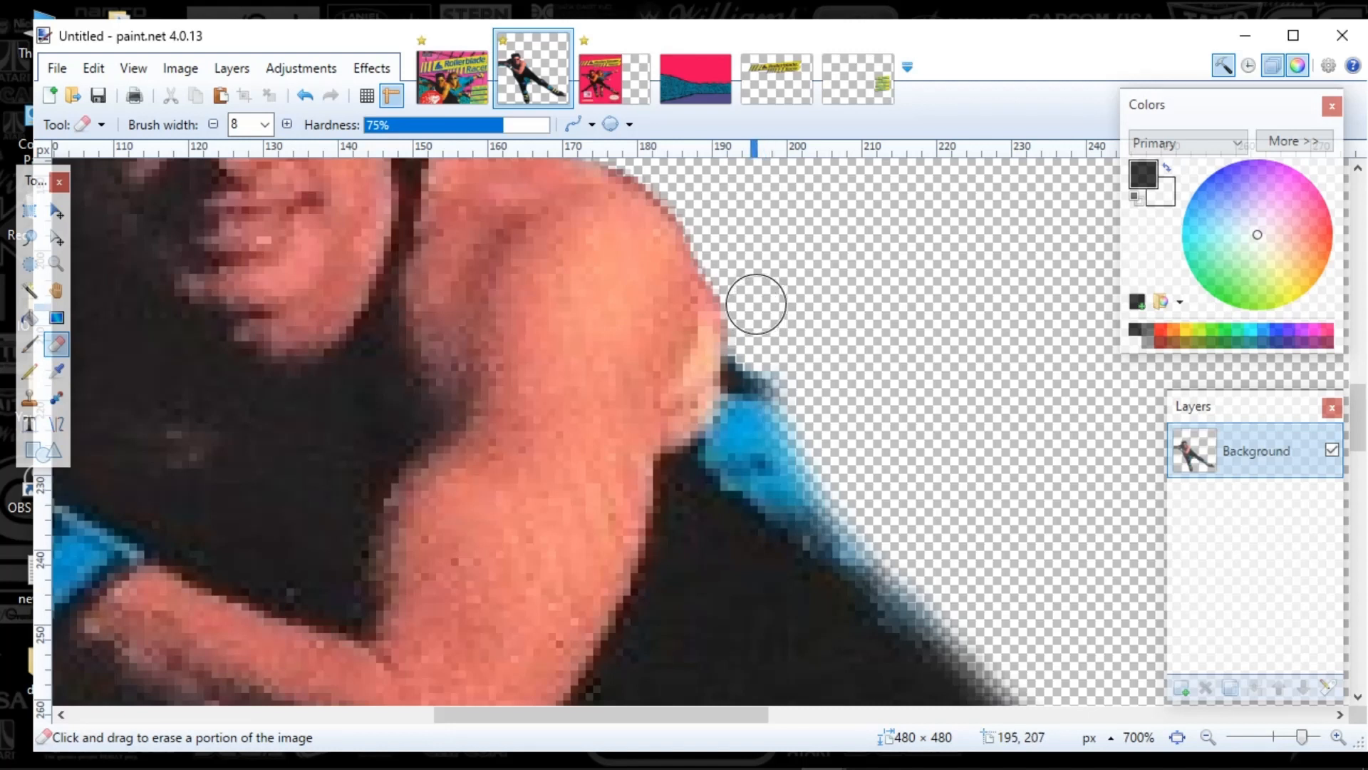
{"action": "mouse_move", "coordinate": [759, 356]}
{"action": "left_mouse_down"}
{"action": "mouse_move", "coordinate": [738, 454]}
{"action": "mouse_move", "coordinate": [781, 437]}
{"action": "mouse_move", "coordinate": [765, 477]}
{"action": "left_mouse_up"}
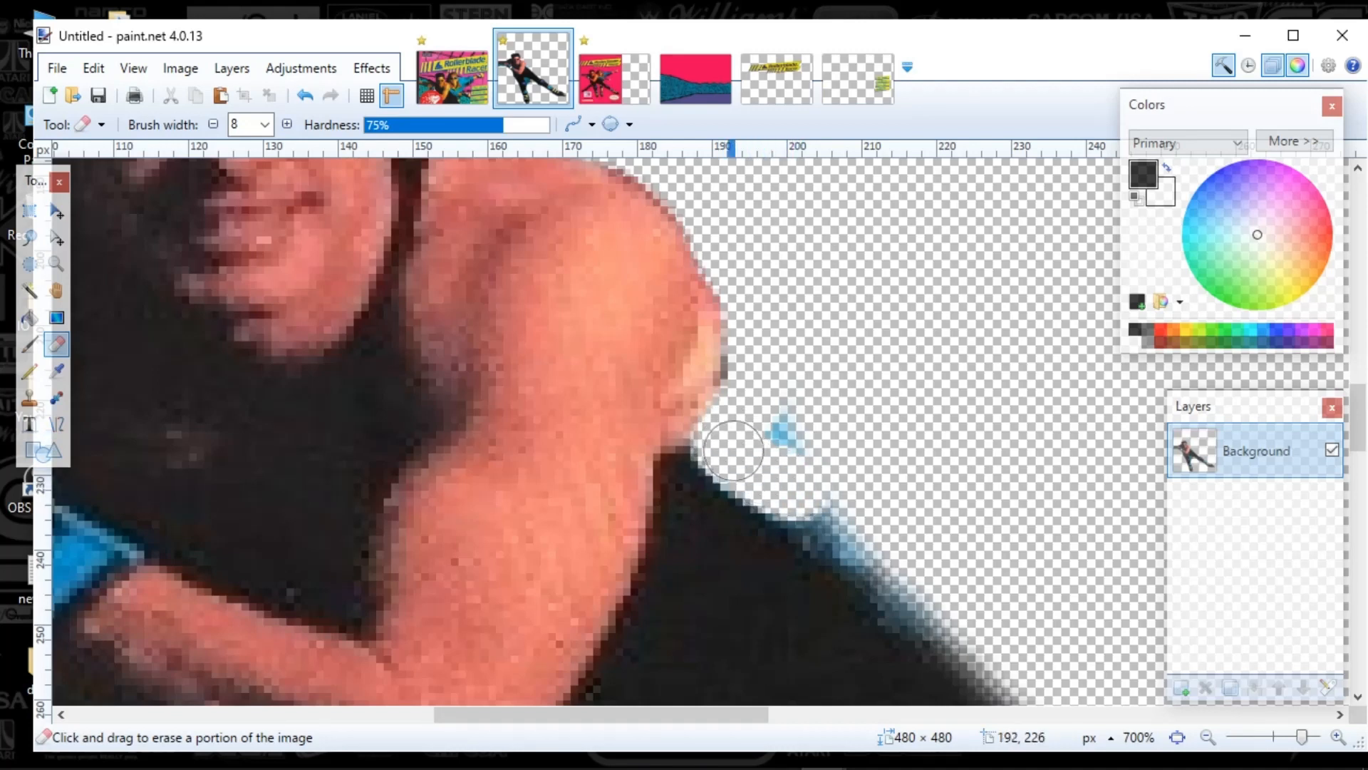
{"action": "scroll", "coordinate": [800, 411], "scroll_direction": "down", "scroll_amount": 3}
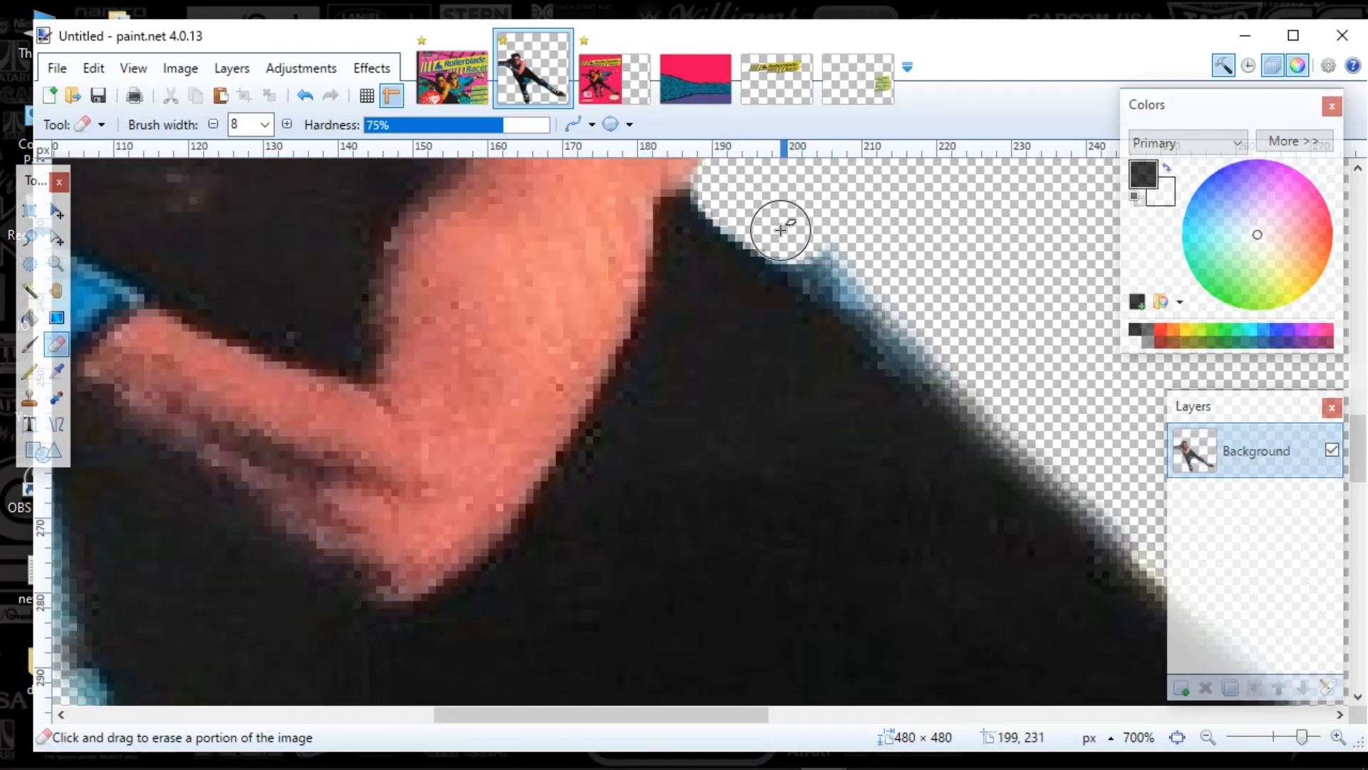
{"action": "left_click_drag", "start_coordinate": [781, 229], "coordinate": [842, 285]}
{"action": "mouse_move", "coordinate": [878, 315]}
{"action": "left_mouse_down"}
{"action": "mouse_move", "coordinate": [1055, 460]}
{"action": "mouse_move", "coordinate": [1122, 539]}
{"action": "left_mouse_up"}
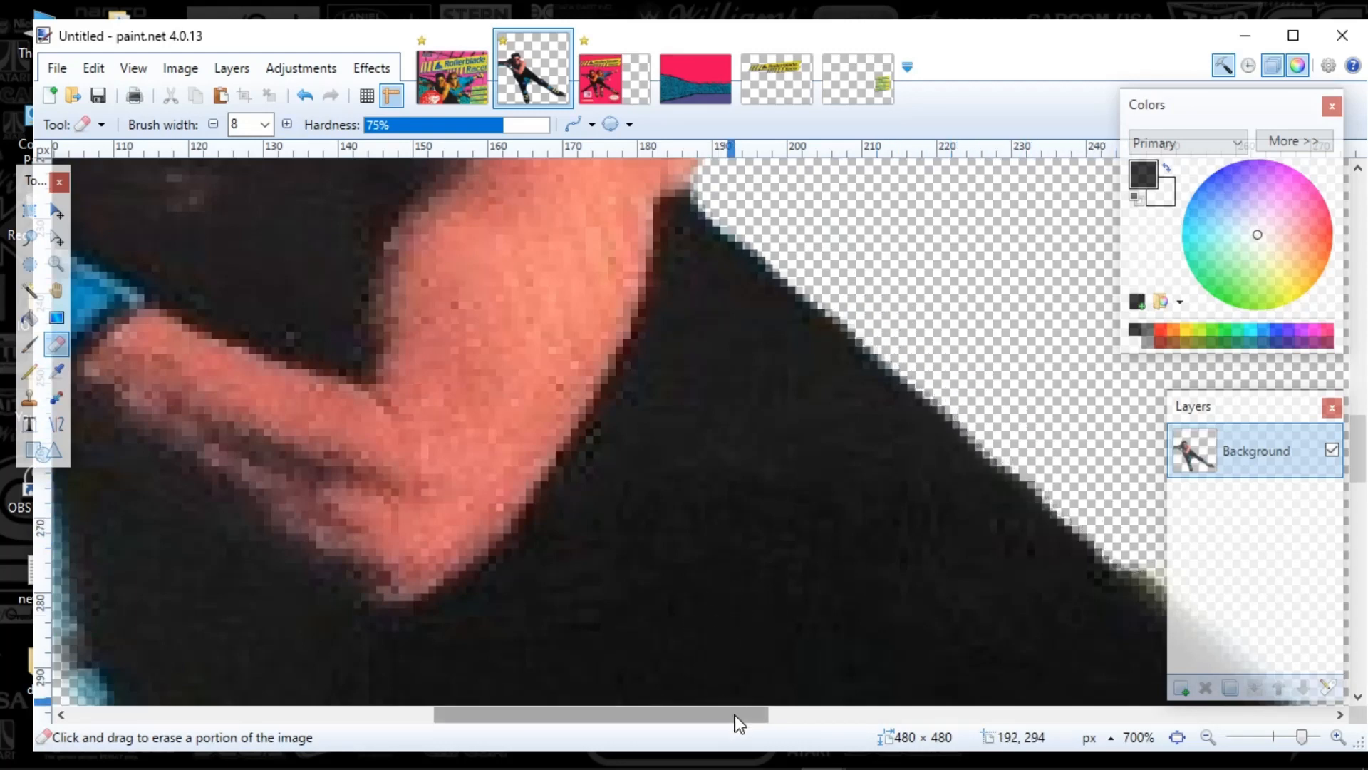
{"action": "left_click_drag", "start_coordinate": [734, 716], "coordinate": [848, 720]}
{"action": "scroll", "coordinate": [760, 507], "scroll_direction": "down", "scroll_amount": 2}
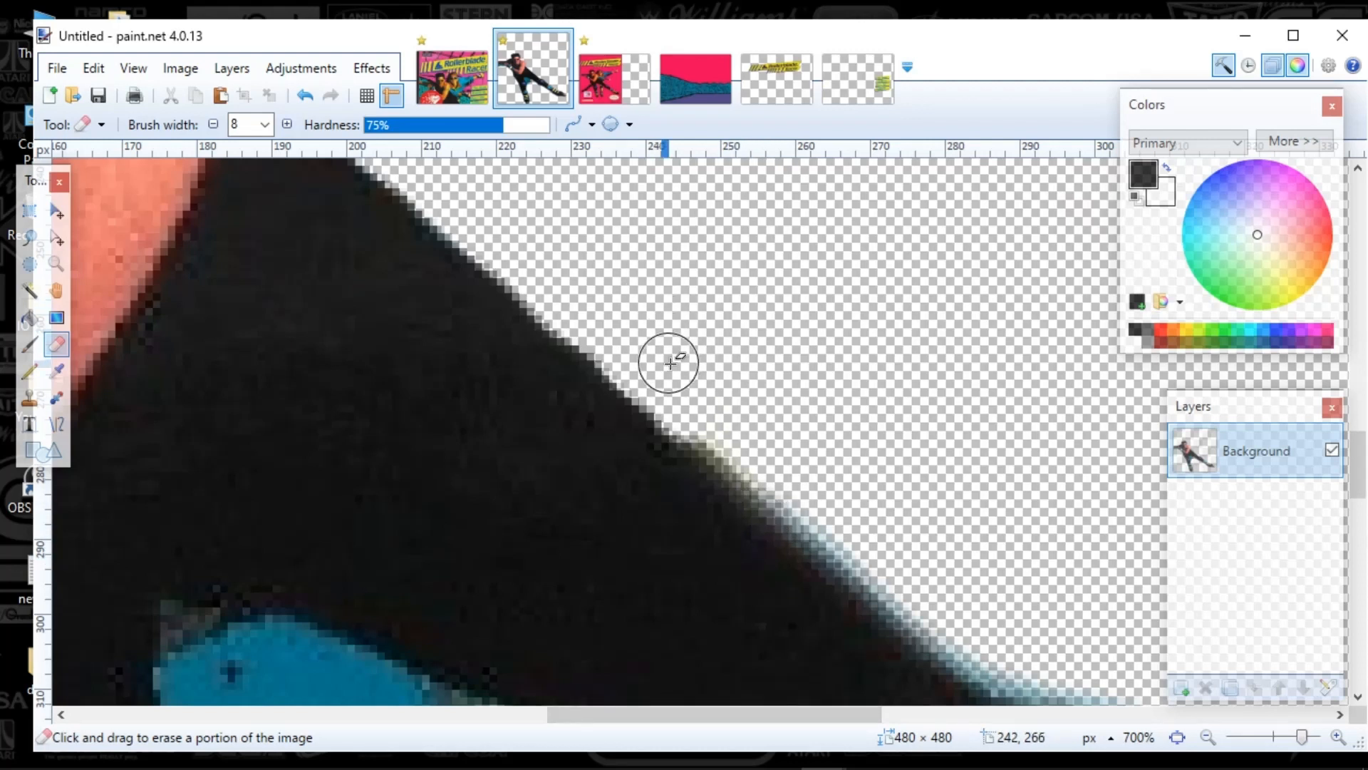
{"action": "mouse_move", "coordinate": [694, 416]}
{"action": "left_mouse_down"}
{"action": "mouse_move", "coordinate": [899, 604]}
{"action": "mouse_move", "coordinate": [987, 652]}
{"action": "left_mouse_up"}
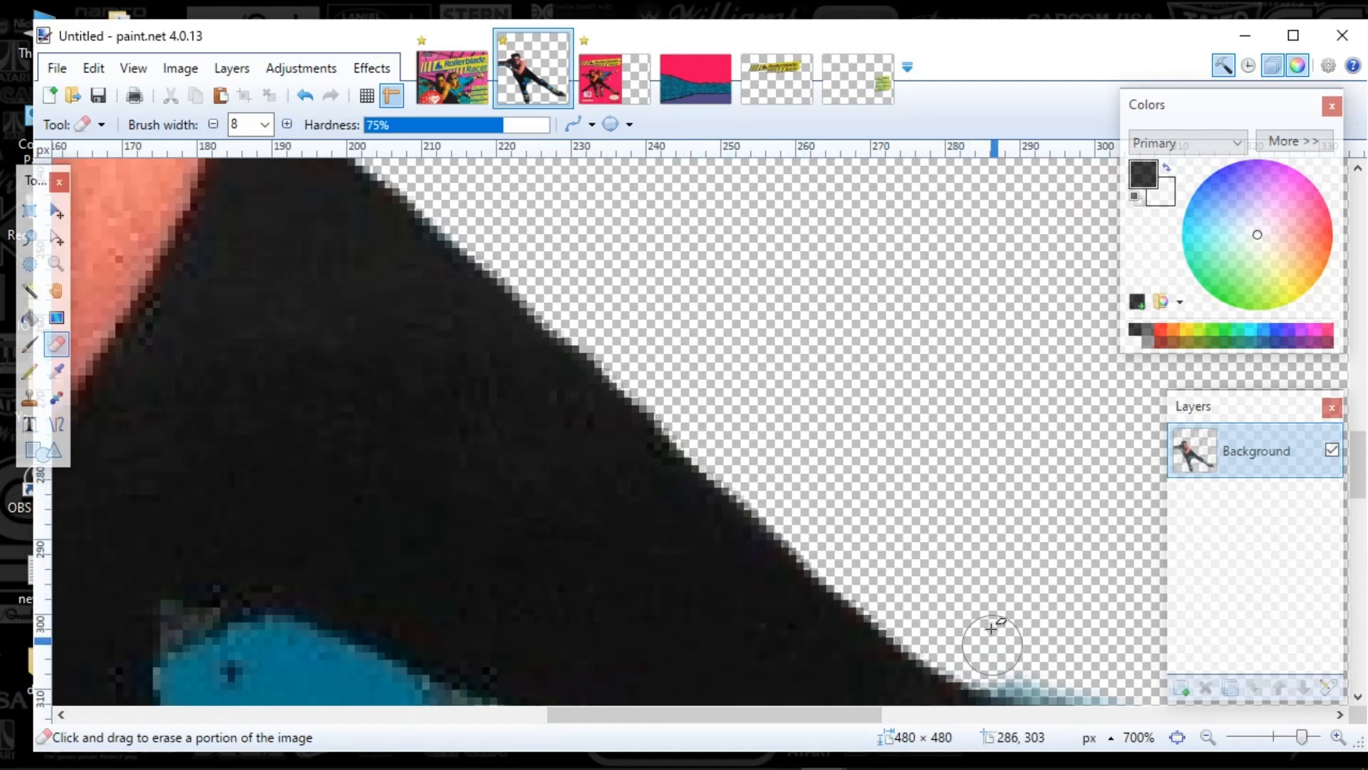
Step: Erase the teal fringe along the upper edge of the extended leg's knee pad and shin
{"action": "scroll", "coordinate": [987, 652], "scroll_direction": "down", "scroll_amount": 5}
{"action": "scroll", "coordinate": [795, 696], "scroll_direction": "down", "scroll_amount": 3}
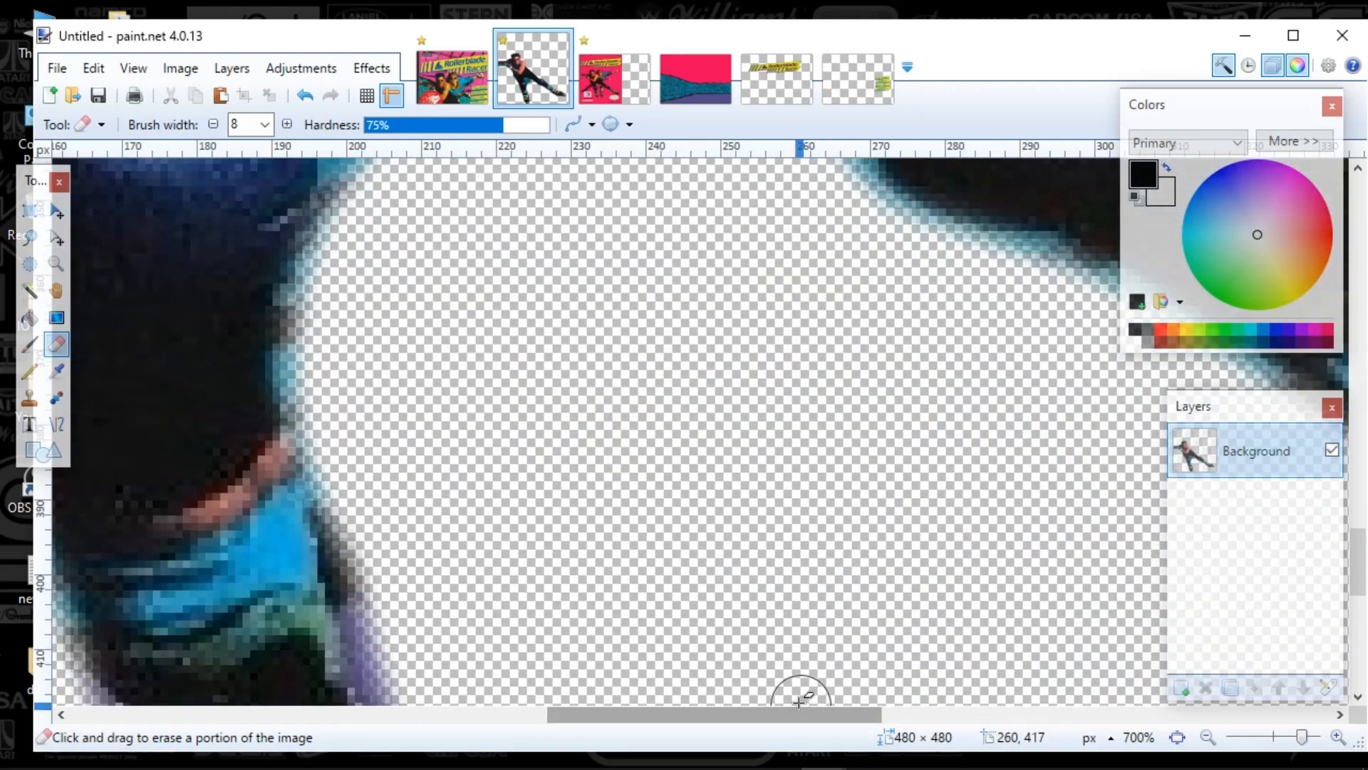
{"action": "scroll", "coordinate": [819, 624], "scroll_direction": "up", "scroll_amount": 3}
{"action": "left_click_drag", "start_coordinate": [794, 715], "coordinate": [935, 715]}
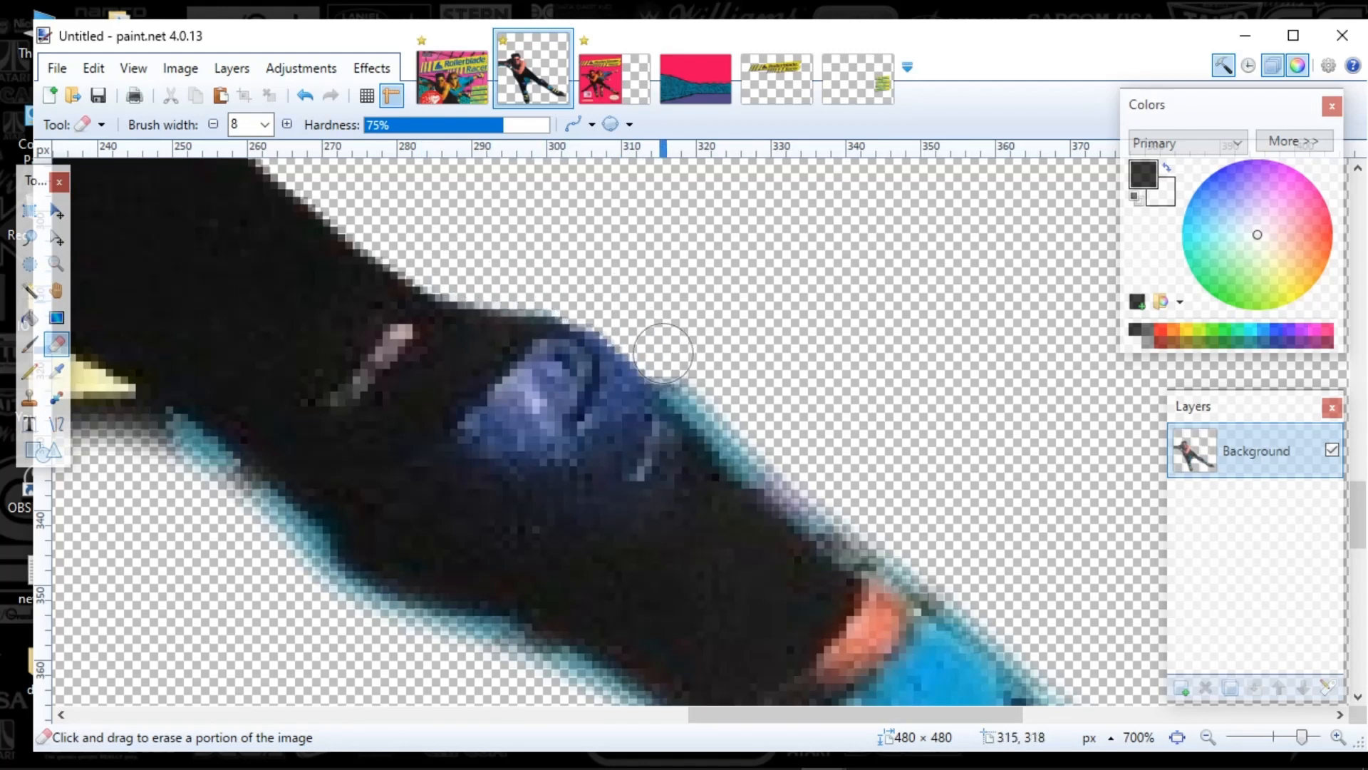
{"action": "mouse_move", "coordinate": [668, 363]}
{"action": "left_mouse_down"}
{"action": "mouse_move", "coordinate": [750, 455]}
{"action": "mouse_move", "coordinate": [816, 499]}
{"action": "left_mouse_up"}
Step: Erase the fringe along the upper edge of the extended leg's blue sock and the yellow-striped skate boot
{"action": "scroll", "coordinate": [860, 544], "scroll_direction": "down", "scroll_amount": 2}
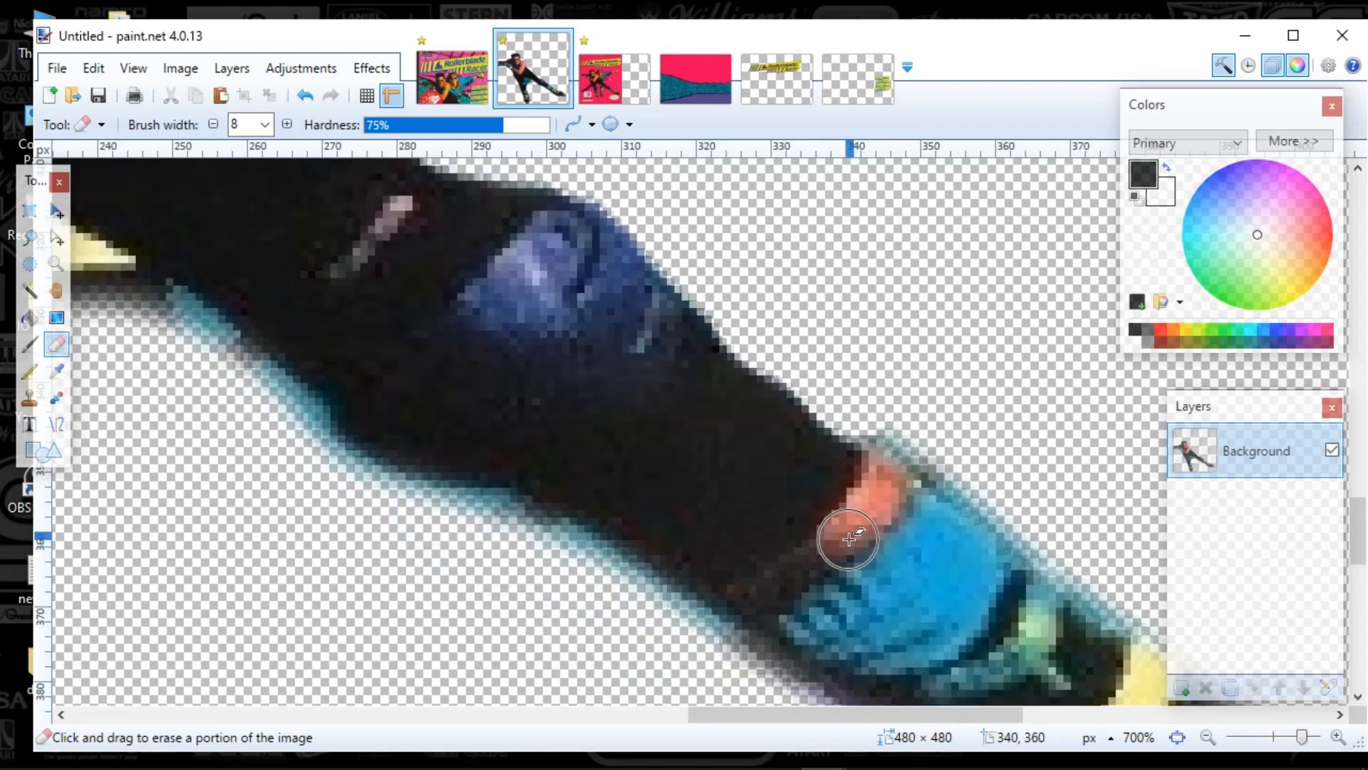
{"action": "left_click_drag", "start_coordinate": [787, 710], "coordinate": [883, 709]}
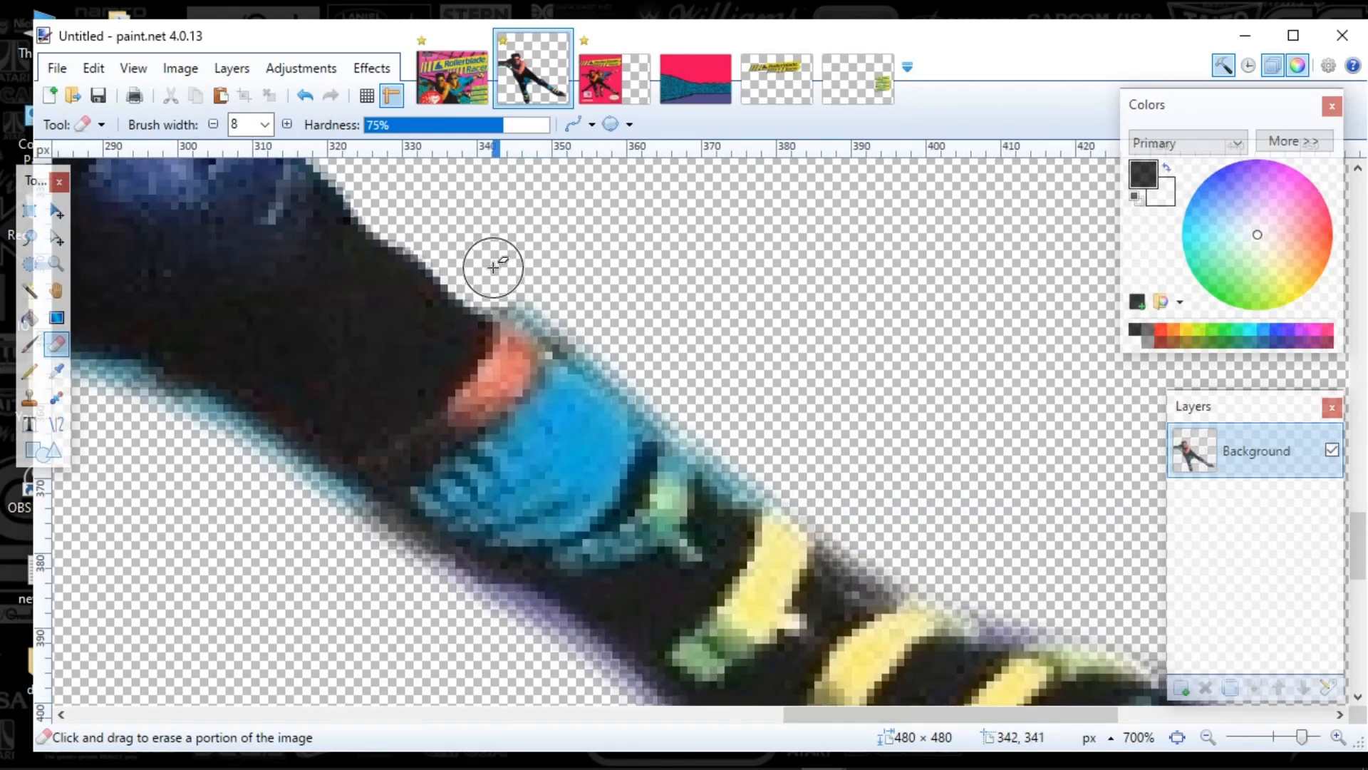
{"action": "left_click_drag", "start_coordinate": [536, 302], "coordinate": [639, 390]}
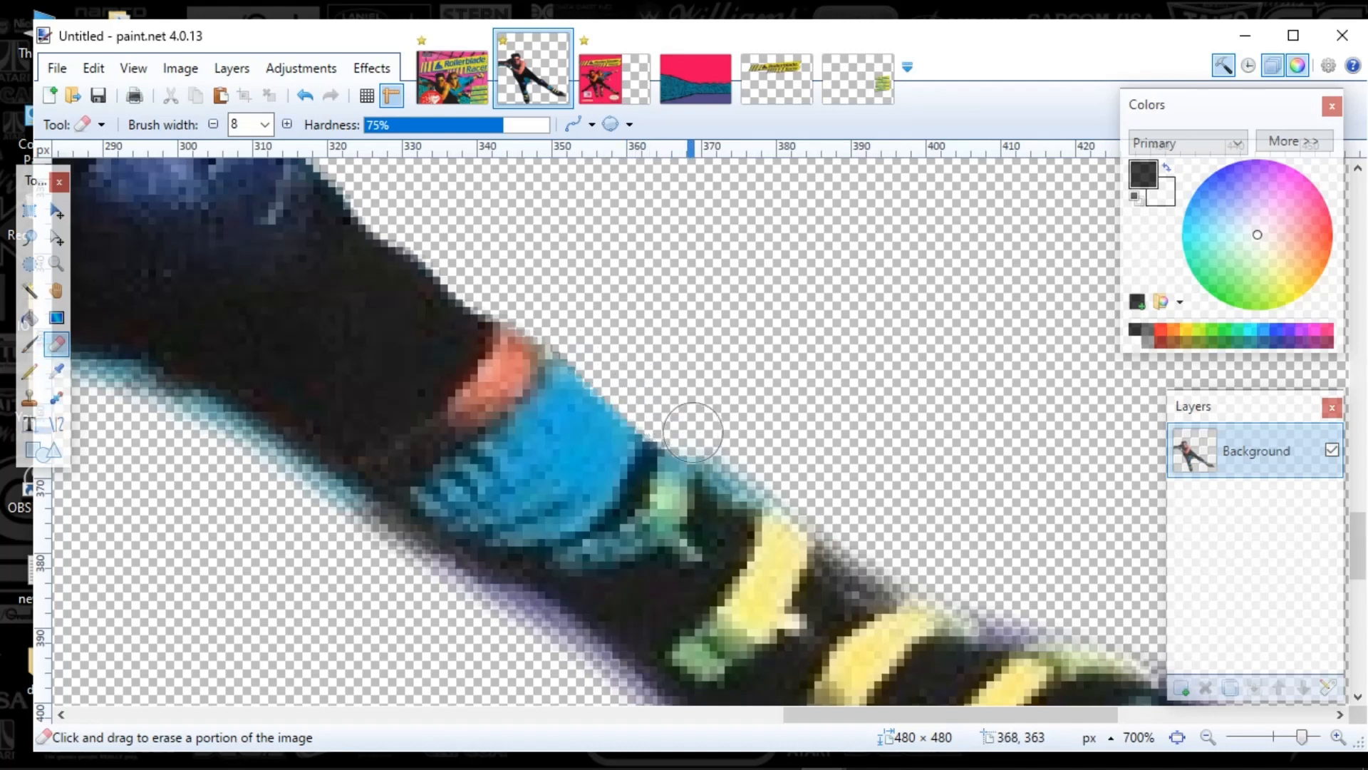
{"action": "left_click_drag", "start_coordinate": [693, 432], "coordinate": [744, 475]}
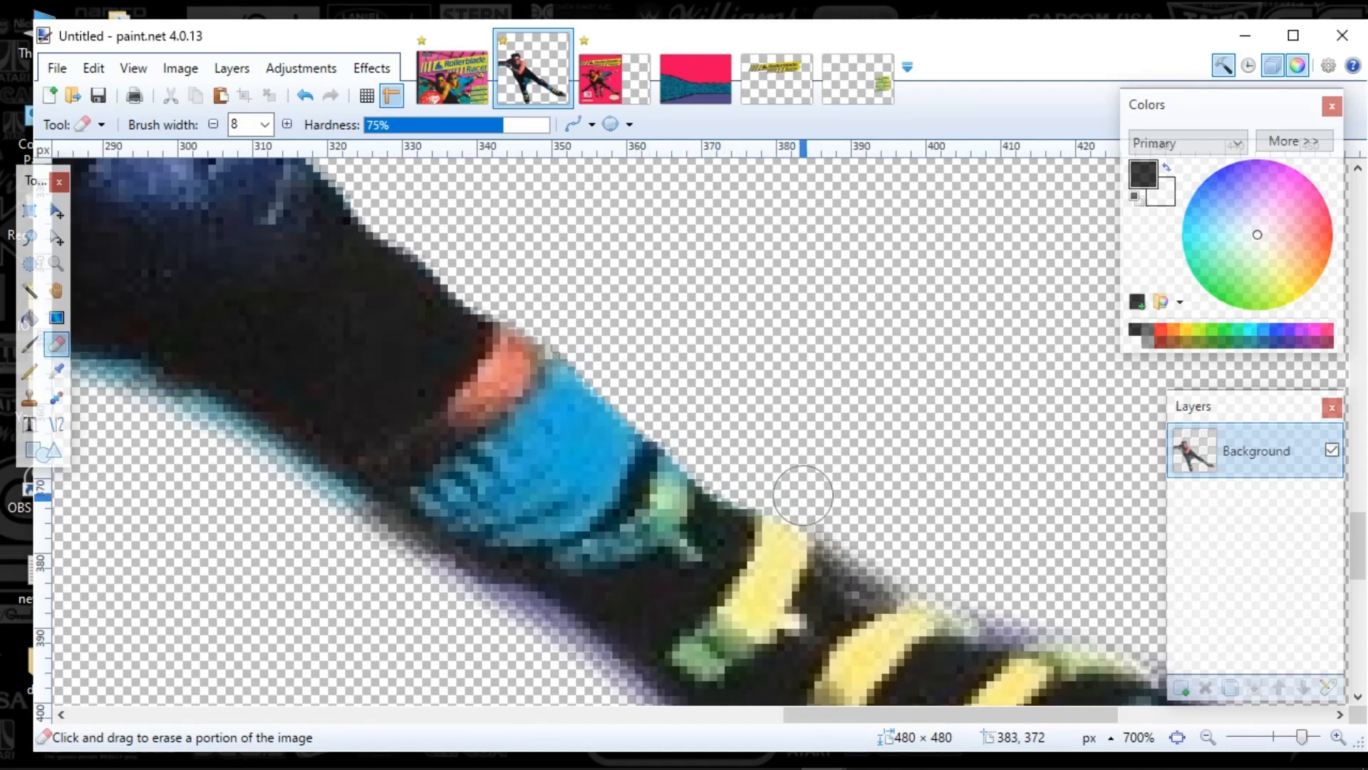
{"action": "mouse_move", "coordinate": [834, 526]}
{"action": "left_mouse_down"}
{"action": "mouse_move", "coordinate": [863, 567]}
{"action": "mouse_move", "coordinate": [996, 624]}
{"action": "left_mouse_up"}
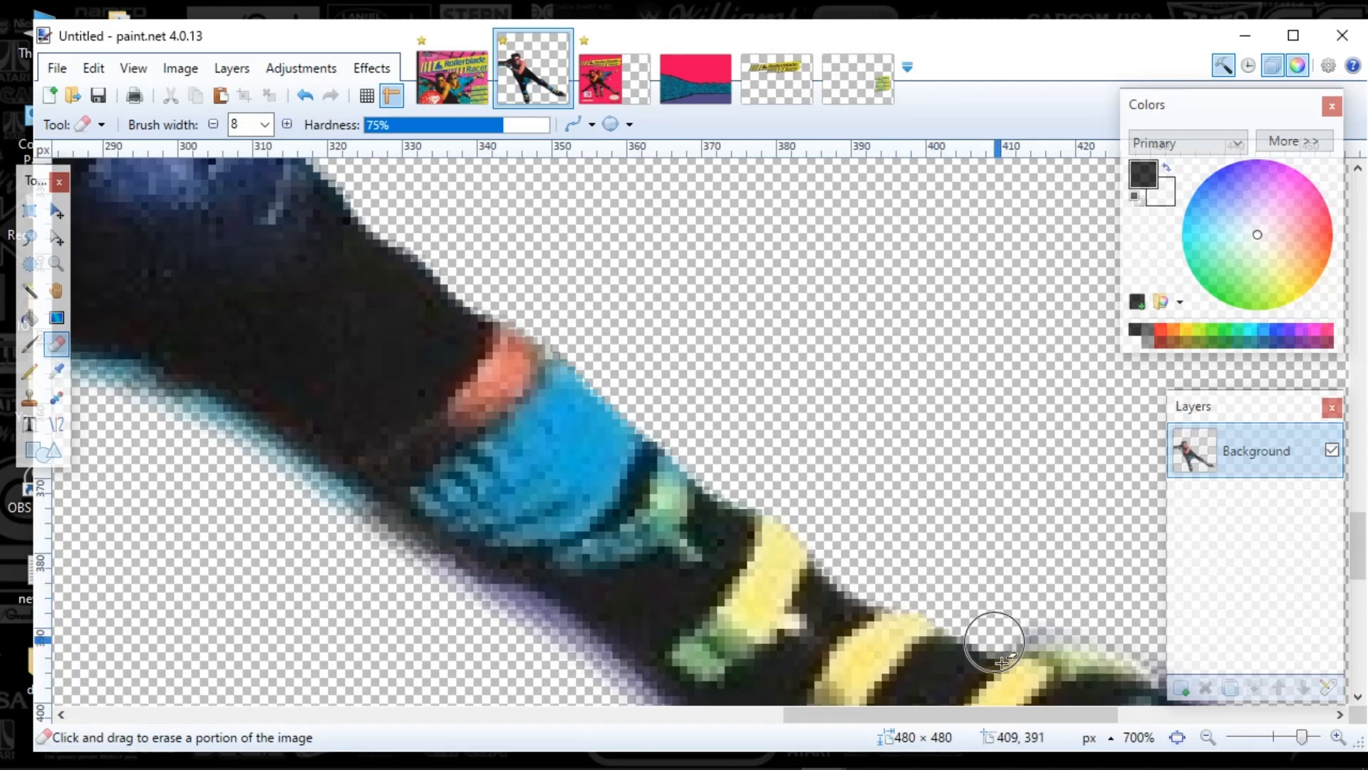
Step: Erase the purple fringe around the tip of the extended leg's skate and back along its underside
{"action": "left_click_drag", "start_coordinate": [967, 715], "coordinate": [1049, 717]}
{"action": "scroll", "coordinate": [971, 537], "scroll_direction": "down", "scroll_amount": 2}
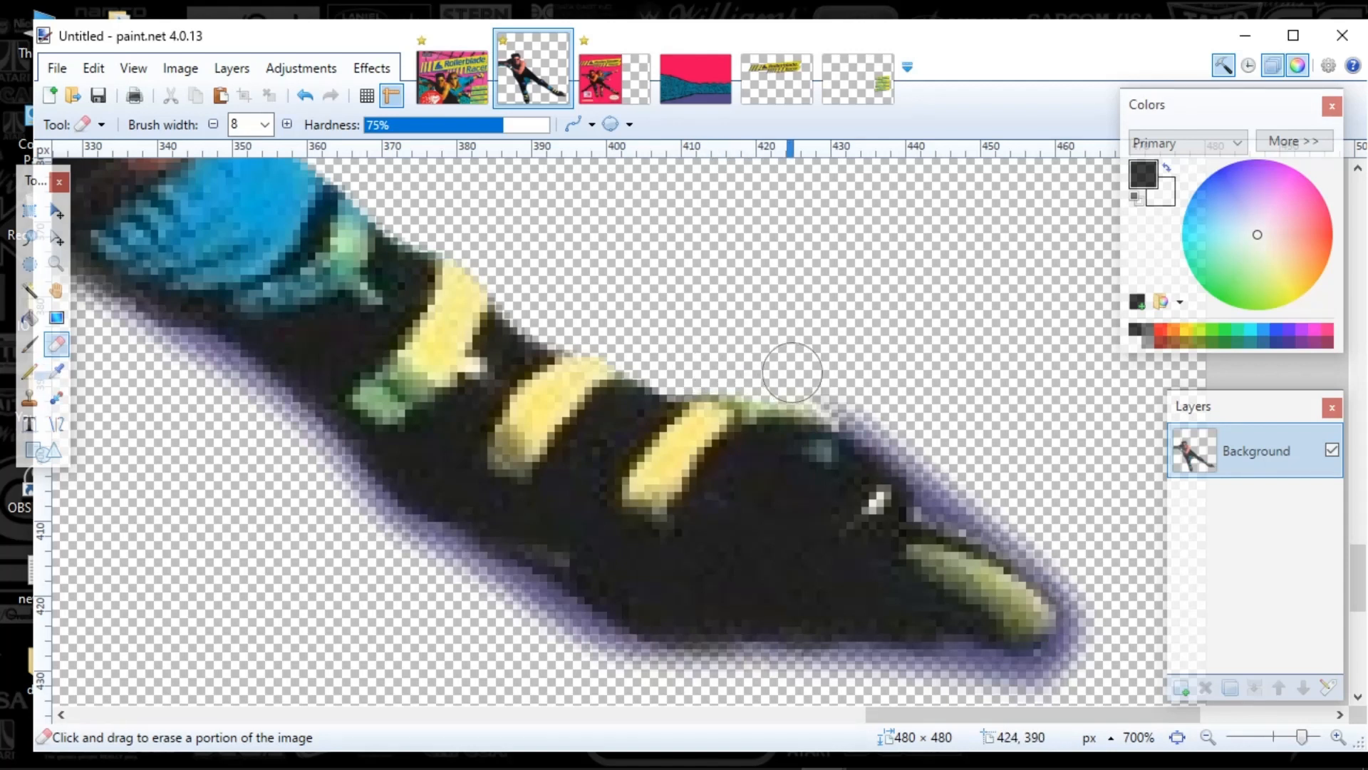
{"action": "mouse_move", "coordinate": [833, 389]}
{"action": "left_mouse_down"}
{"action": "mouse_move", "coordinate": [955, 493]}
{"action": "mouse_move", "coordinate": [940, 505]}
{"action": "mouse_move", "coordinate": [1056, 562]}
{"action": "mouse_move", "coordinate": [1091, 623]}
{"action": "mouse_move", "coordinate": [1083, 655]}
{"action": "mouse_move", "coordinate": [1084, 624]}
{"action": "mouse_move", "coordinate": [1059, 667]}
{"action": "mouse_move", "coordinate": [1005, 686]}
{"action": "mouse_move", "coordinate": [946, 668]}
{"action": "mouse_move", "coordinate": [616, 669]}
{"action": "mouse_move", "coordinate": [469, 571]}
{"action": "mouse_move", "coordinate": [370, 526]}
{"action": "mouse_move", "coordinate": [263, 408]}
{"action": "mouse_move", "coordinate": [192, 368]}
{"action": "left_mouse_up"}
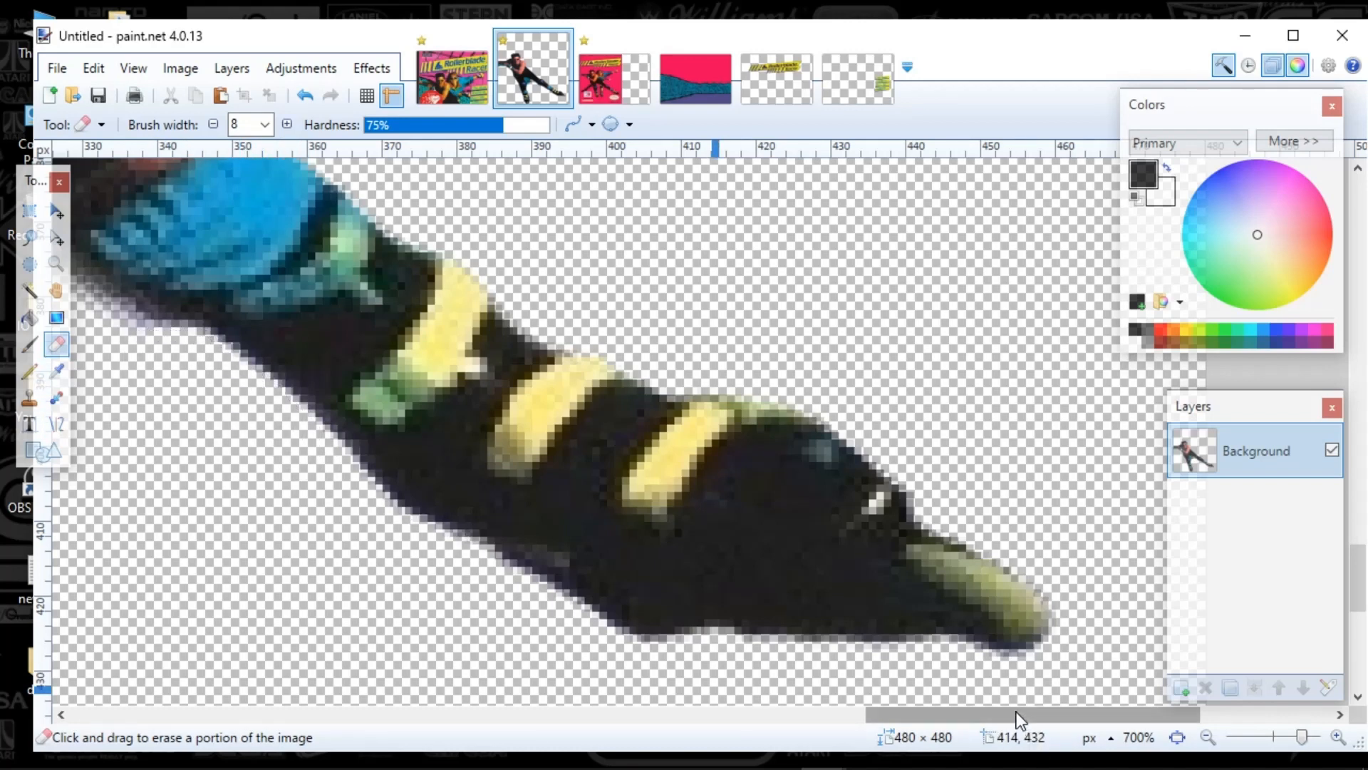
Step: Erase the teal and purple fringe along the underside of the extended leg from the skate back to the thigh
{"action": "left_click_drag", "start_coordinate": [1017, 714], "coordinate": [824, 715]}
{"action": "scroll", "coordinate": [833, 669], "scroll_direction": "up", "scroll_amount": 2}
{"action": "scroll", "coordinate": [833, 669], "scroll_direction": "up", "scroll_amount": 2}
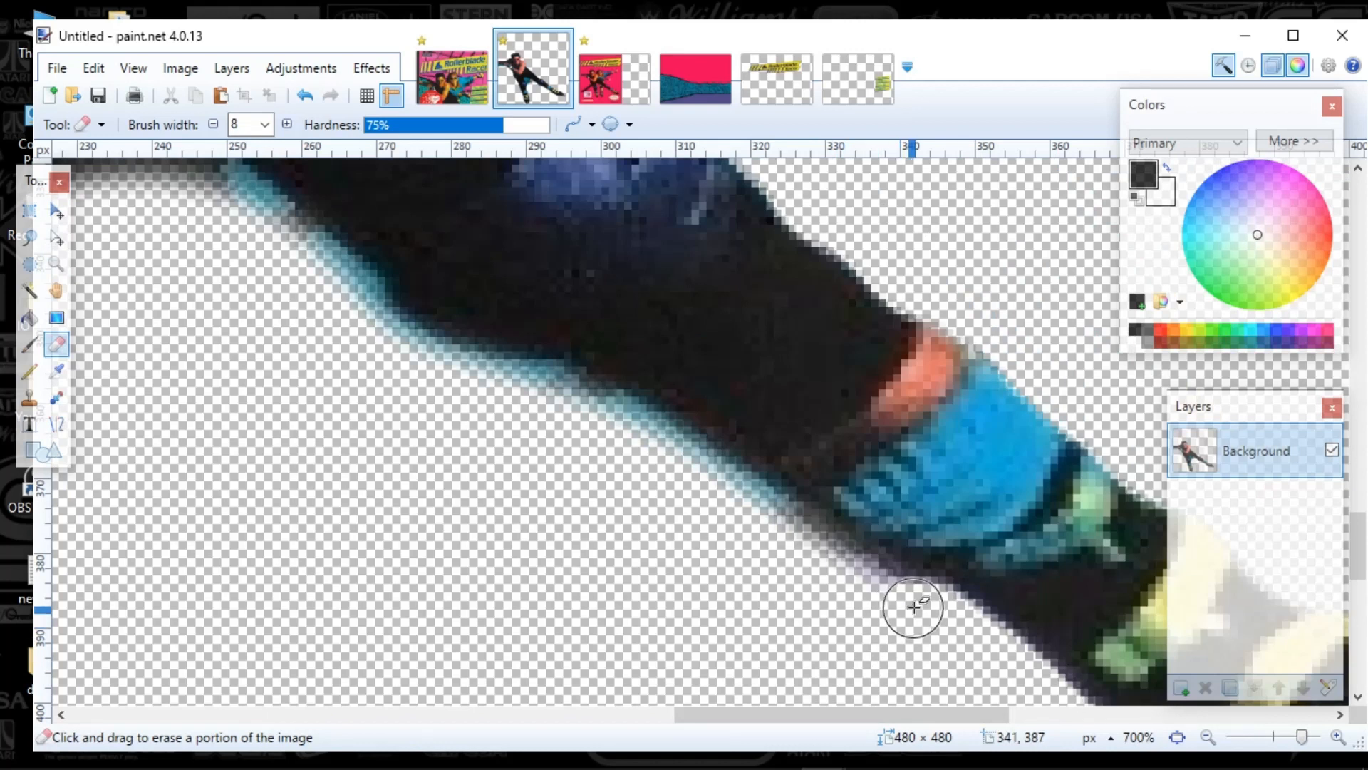
{"action": "mouse_move", "coordinate": [872, 593]}
{"action": "left_mouse_down"}
{"action": "mouse_move", "coordinate": [633, 429]}
{"action": "mouse_move", "coordinate": [423, 360]}
{"action": "left_mouse_up"}
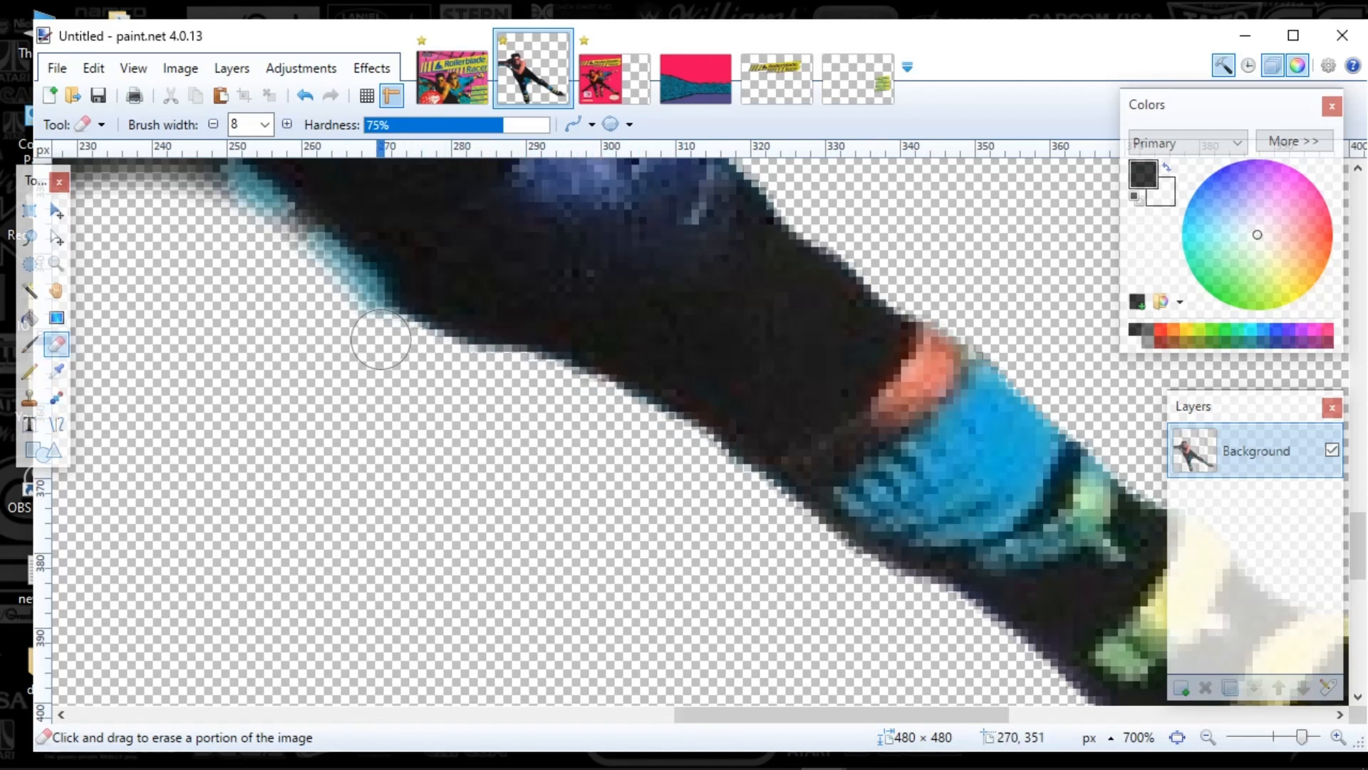
{"action": "scroll", "coordinate": [449, 452], "scroll_direction": "up", "scroll_amount": 5}
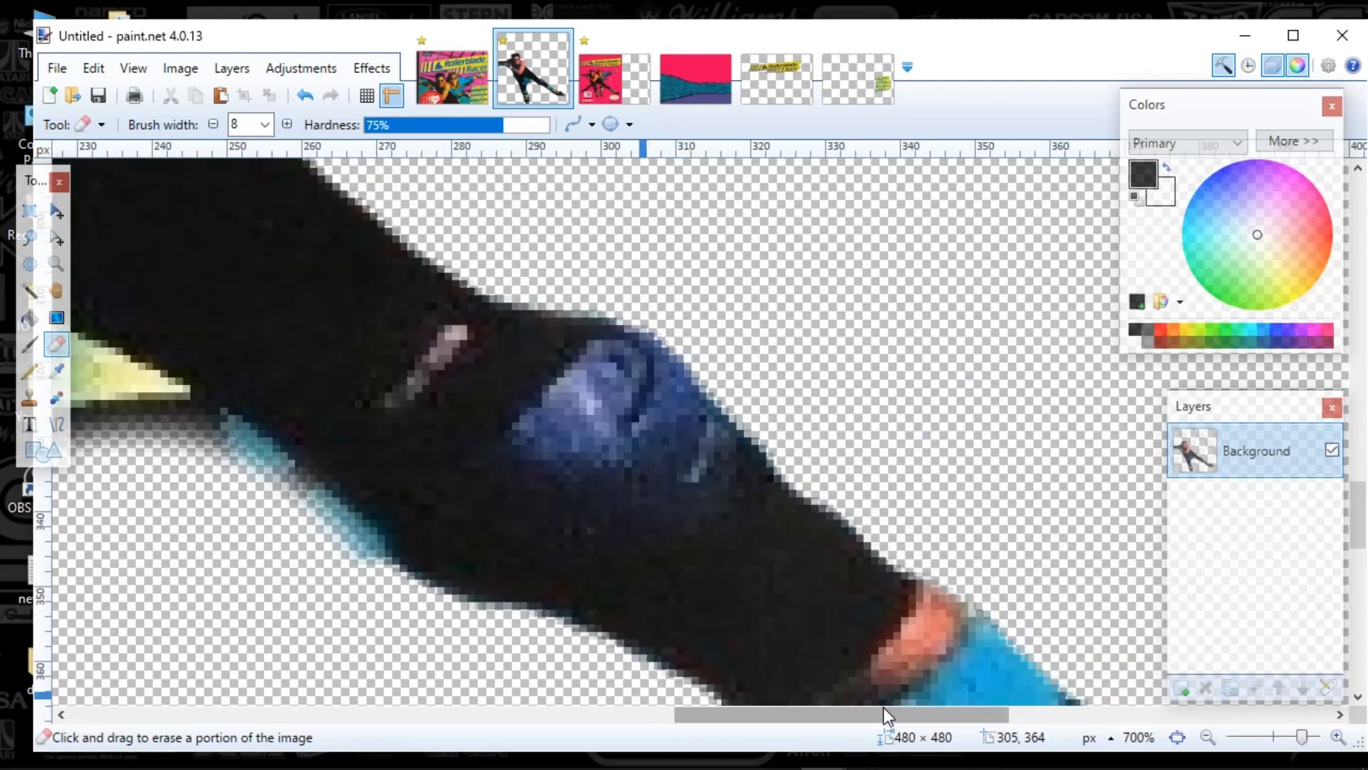
{"action": "left_click_drag", "start_coordinate": [886, 709], "coordinate": [753, 712]}
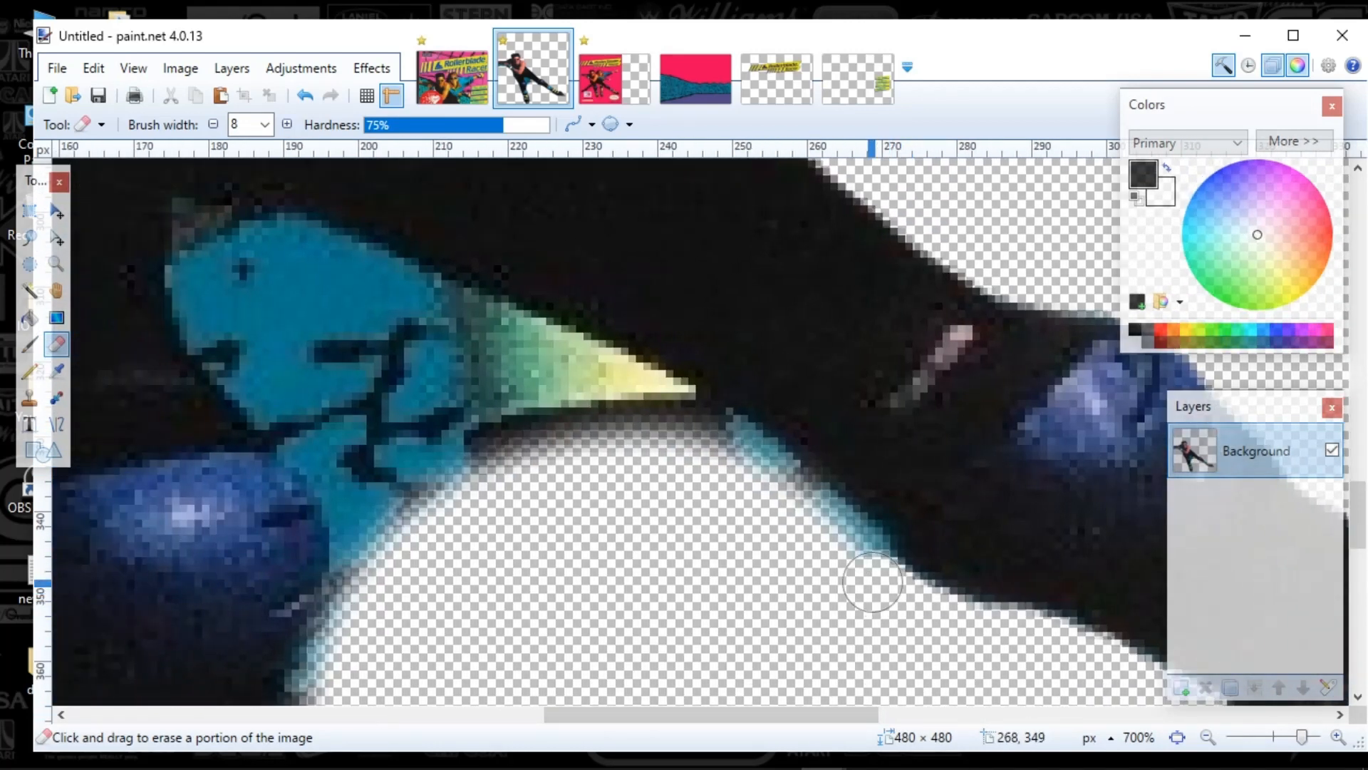
{"action": "left_click_drag", "start_coordinate": [862, 552], "coordinate": [733, 444]}
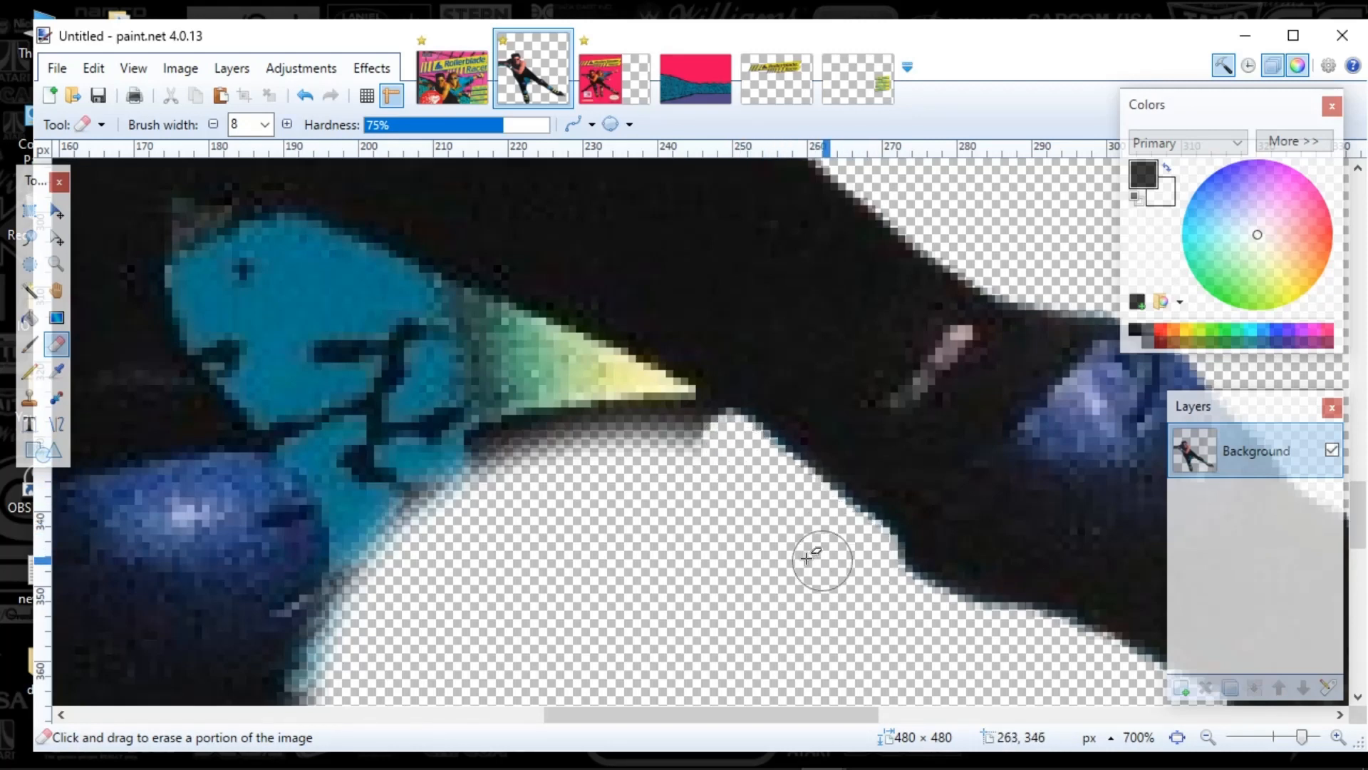
Step: Erase the teal and yellow-green background remaining between the man's thighs down to the other leg's knee pad
{"action": "scroll", "coordinate": [732, 546], "scroll_direction": "up", "scroll_amount": 2}
{"action": "left_click_drag", "start_coordinate": [848, 712], "coordinate": [776, 712]}
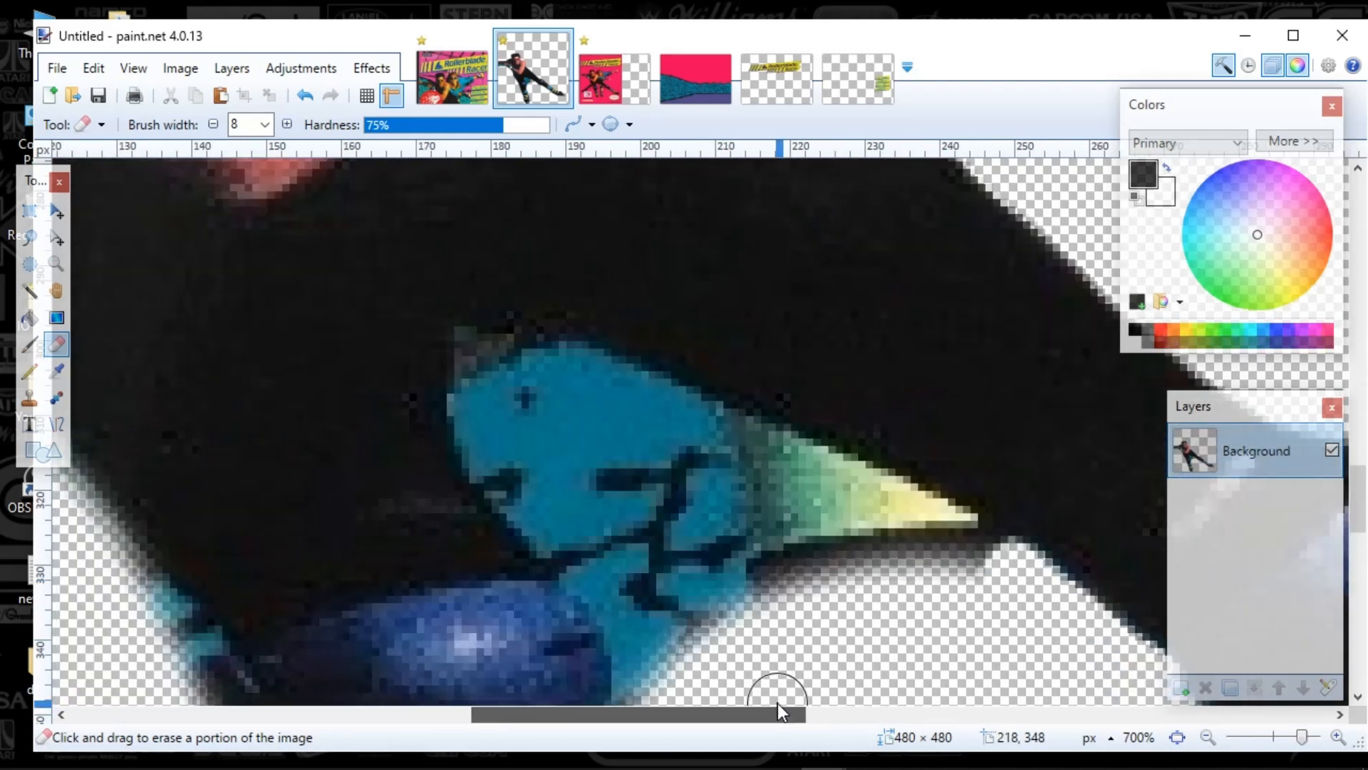
{"action": "mouse_move", "coordinate": [994, 584]}
{"action": "left_mouse_down"}
{"action": "mouse_move", "coordinate": [664, 409]}
{"action": "mouse_move", "coordinate": [481, 352]}
{"action": "mouse_move", "coordinate": [497, 463]}
{"action": "mouse_move", "coordinate": [617, 603]}
{"action": "mouse_move", "coordinate": [644, 682]}
{"action": "mouse_move", "coordinate": [684, 652]}
{"action": "mouse_move", "coordinate": [501, 423]}
{"action": "mouse_move", "coordinate": [641, 512]}
{"action": "mouse_move", "coordinate": [743, 619]}
{"action": "mouse_move", "coordinate": [550, 420]}
{"action": "mouse_move", "coordinate": [745, 508]}
{"action": "mouse_move", "coordinate": [799, 573]}
{"action": "mouse_move", "coordinate": [735, 540]}
{"action": "mouse_move", "coordinate": [788, 530]}
{"action": "mouse_move", "coordinate": [891, 559]}
{"action": "left_mouse_up"}
Step: Erase the teal fringe along the standing leg's inner edge from the knee pad down to the blue sock
{"action": "scroll", "coordinate": [806, 592], "scroll_direction": "down", "scroll_amount": 5}
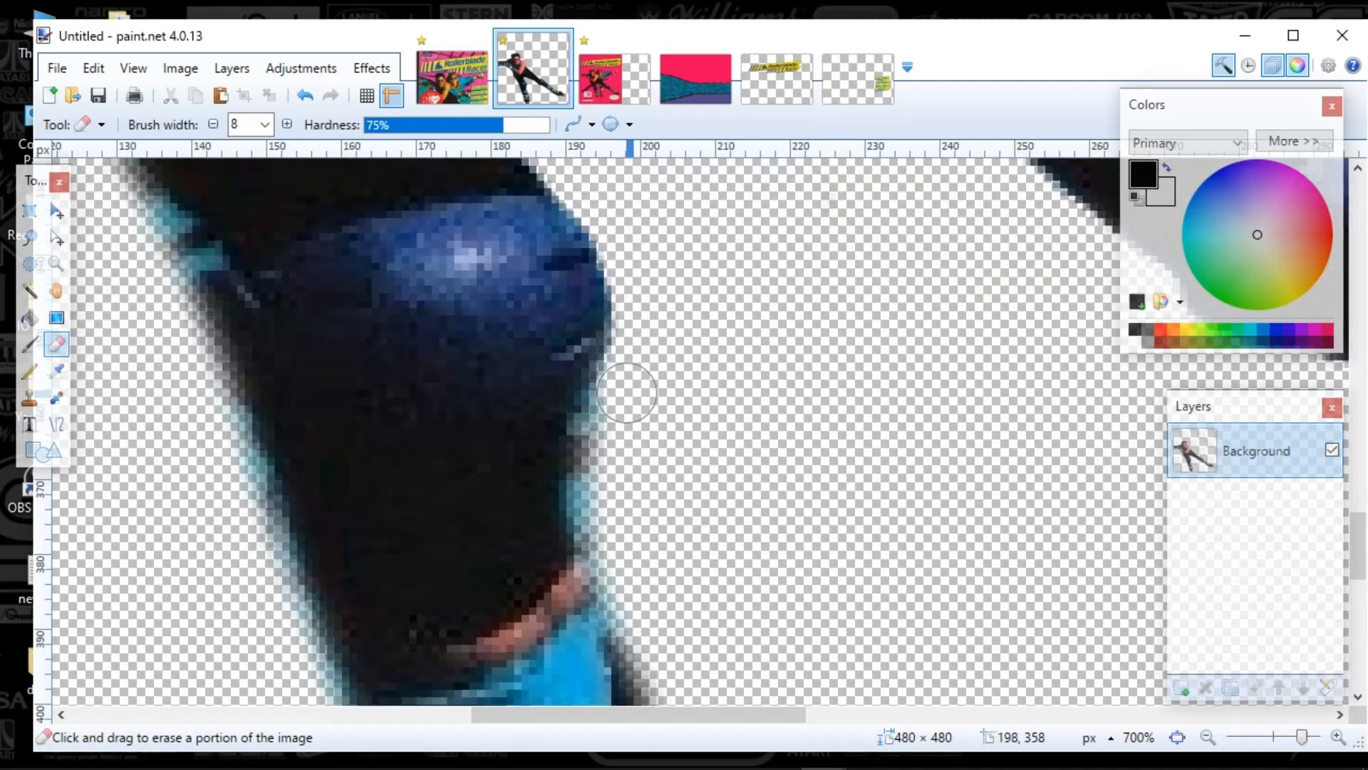
{"action": "mouse_move", "coordinate": [627, 392]}
{"action": "left_mouse_down"}
{"action": "mouse_move", "coordinate": [596, 456]}
{"action": "mouse_move", "coordinate": [607, 523]}
{"action": "left_mouse_up"}
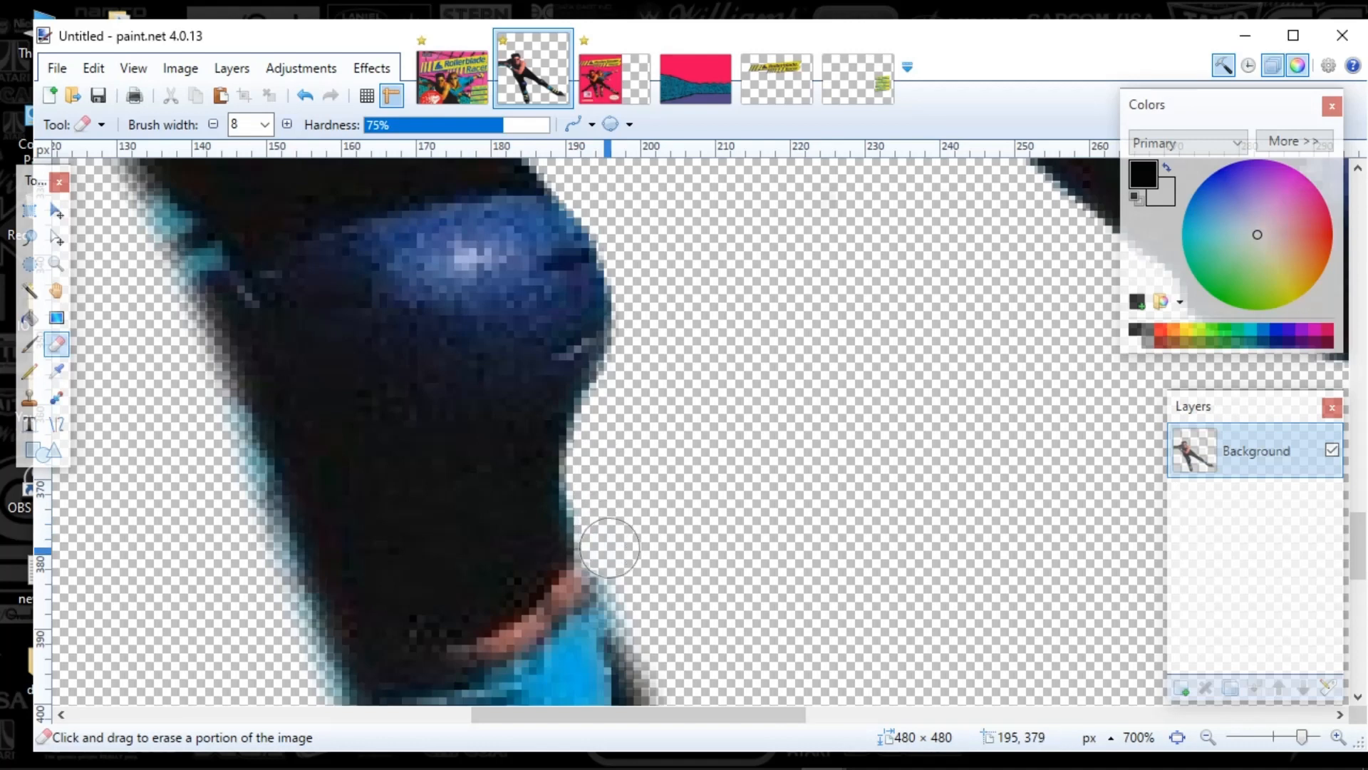
{"action": "mouse_move", "coordinate": [618, 579]}
{"action": "left_mouse_down"}
{"action": "mouse_move", "coordinate": [632, 611]}
{"action": "mouse_move", "coordinate": [696, 565]}
{"action": "left_mouse_up"}
Step: Erase the dark and purple fringe along the inner edge of the standing leg's blue sock and yellow-striped skate
{"action": "scroll", "coordinate": [696, 565], "scroll_direction": "down", "scroll_amount": 5}
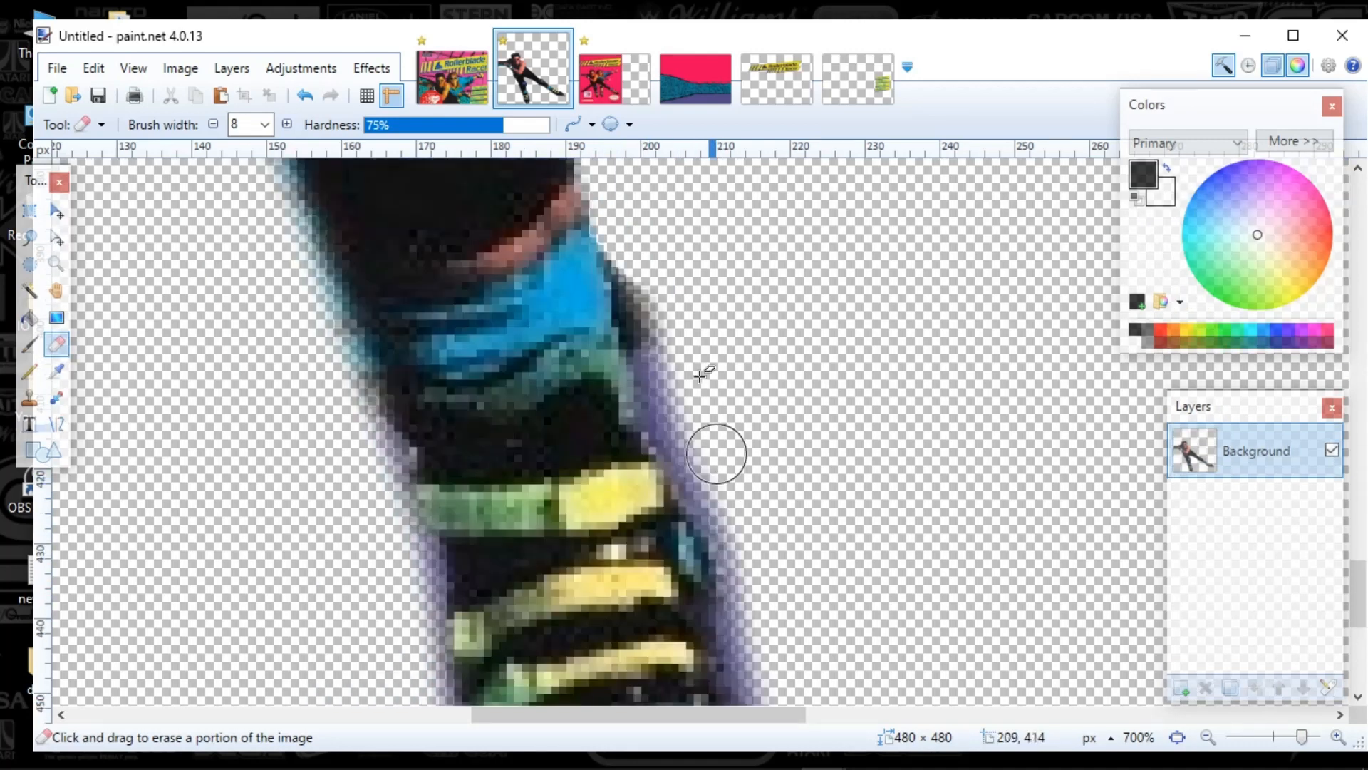
{"action": "mouse_move", "coordinate": [632, 263]}
{"action": "left_mouse_down"}
{"action": "mouse_move", "coordinate": [660, 415]}
{"action": "mouse_move", "coordinate": [713, 494]}
{"action": "mouse_move", "coordinate": [748, 599]}
{"action": "left_mouse_up"}
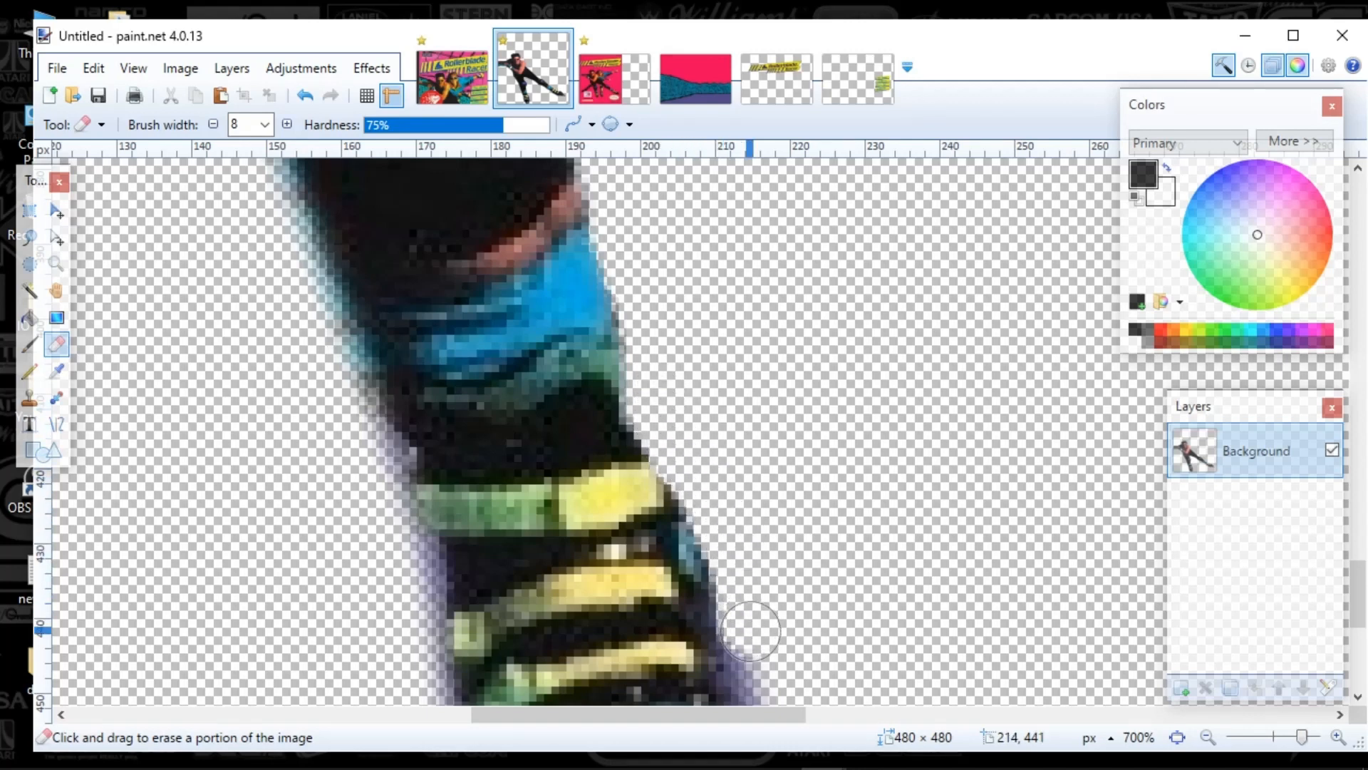
{"action": "scroll", "coordinate": [783, 481], "scroll_direction": "down", "scroll_amount": 3}
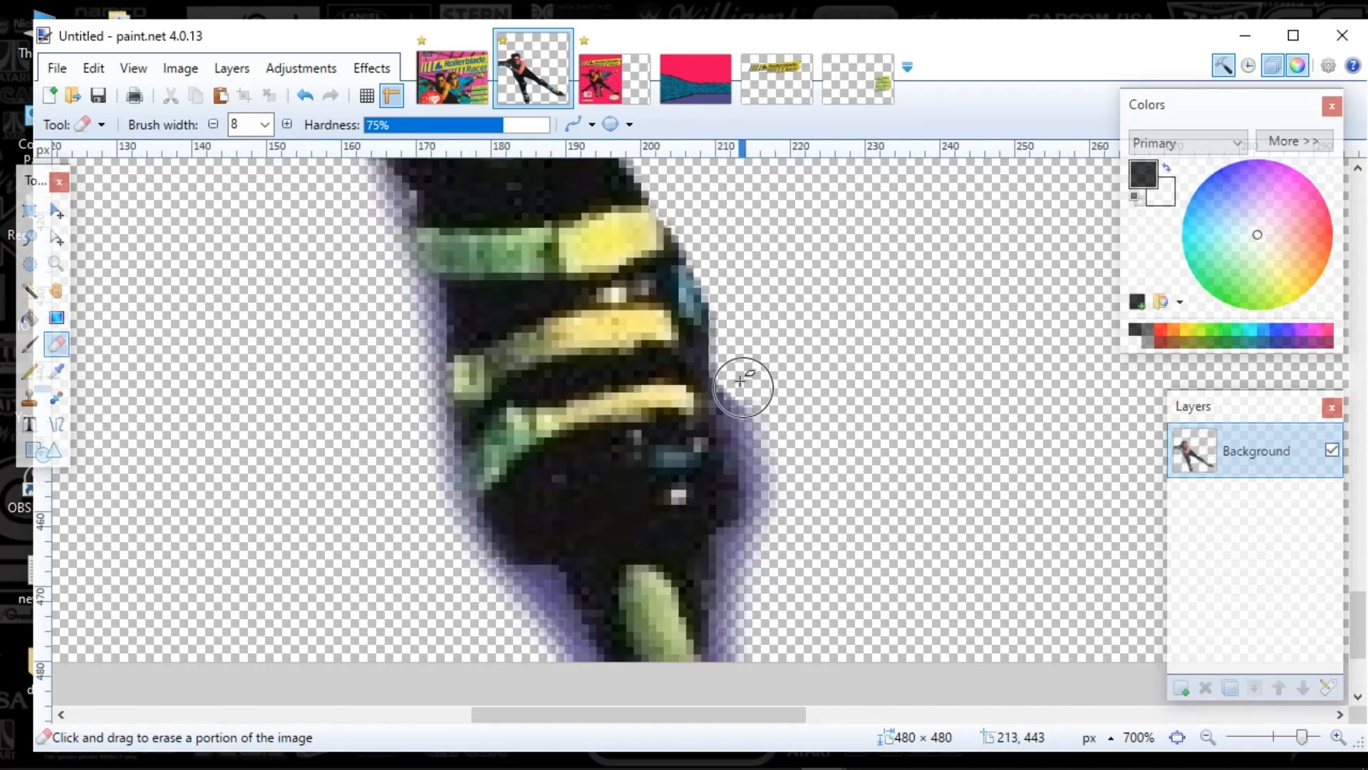
{"action": "mouse_move", "coordinate": [739, 381]}
{"action": "left_mouse_down"}
{"action": "mouse_move", "coordinate": [767, 492]}
{"action": "mouse_move", "coordinate": [750, 550]}
{"action": "left_mouse_up"}
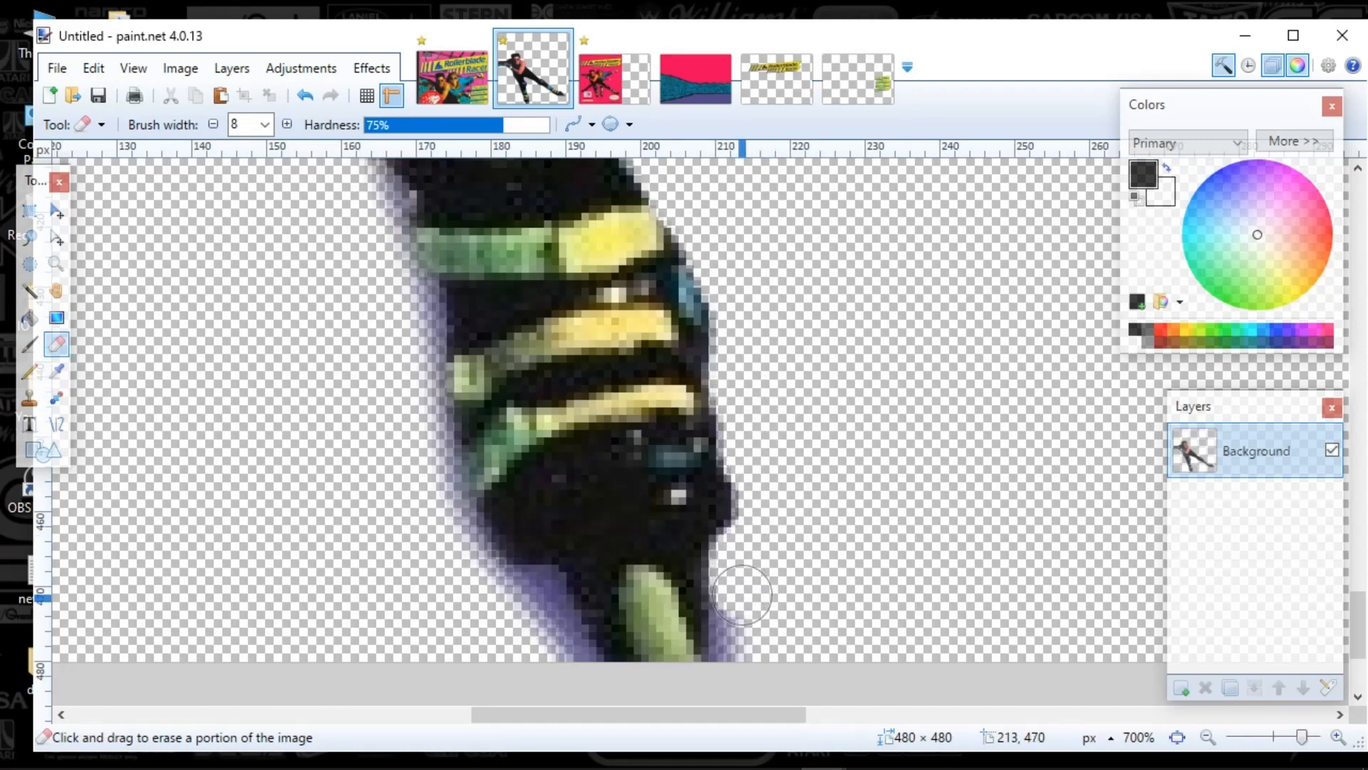
Step: Erase the purple fringe along the outer edge of the standing leg's skate, from its tip up past the yellow and green straps
{"action": "scroll", "coordinate": [754, 574], "scroll_direction": "down", "scroll_amount": 3}
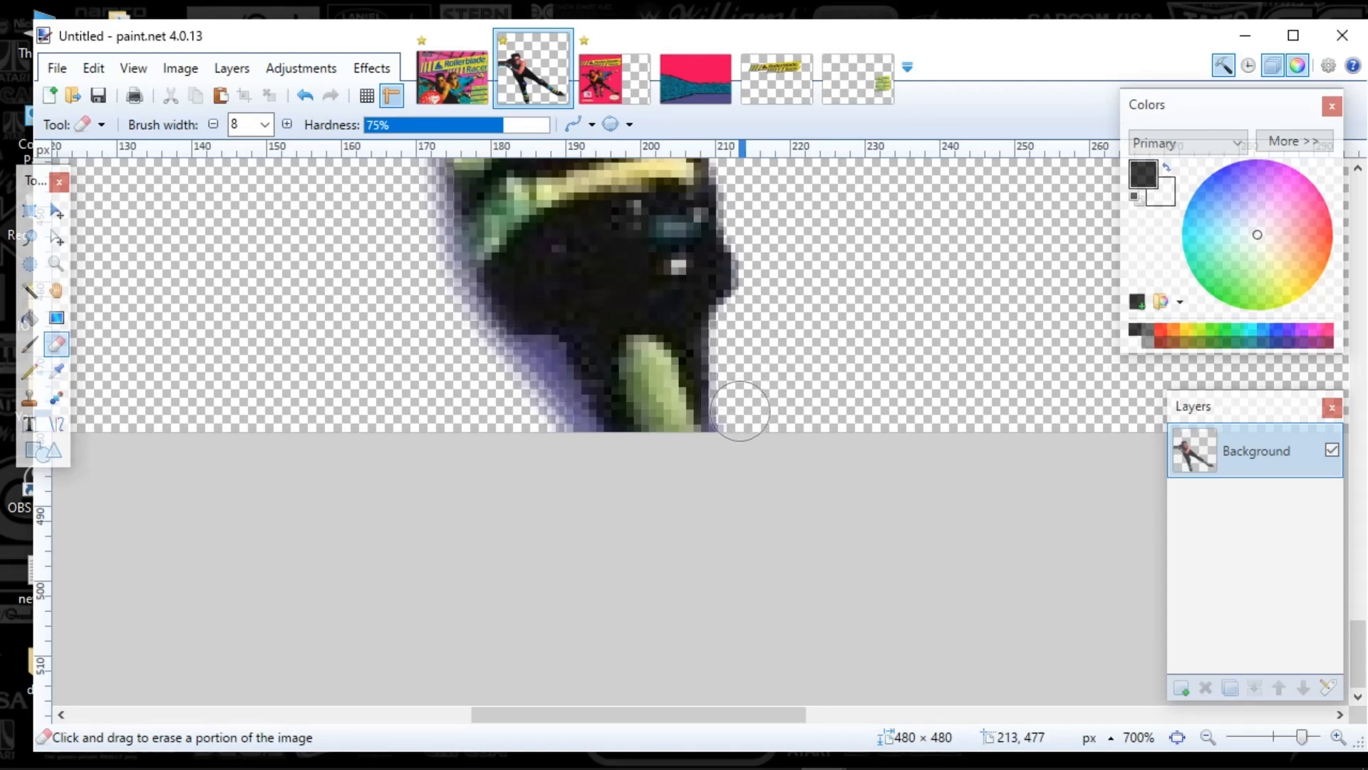
{"action": "mouse_move", "coordinate": [600, 464]}
{"action": "left_mouse_down"}
{"action": "mouse_move", "coordinate": [533, 370]}
{"action": "mouse_move", "coordinate": [473, 333]}
{"action": "left_mouse_up"}
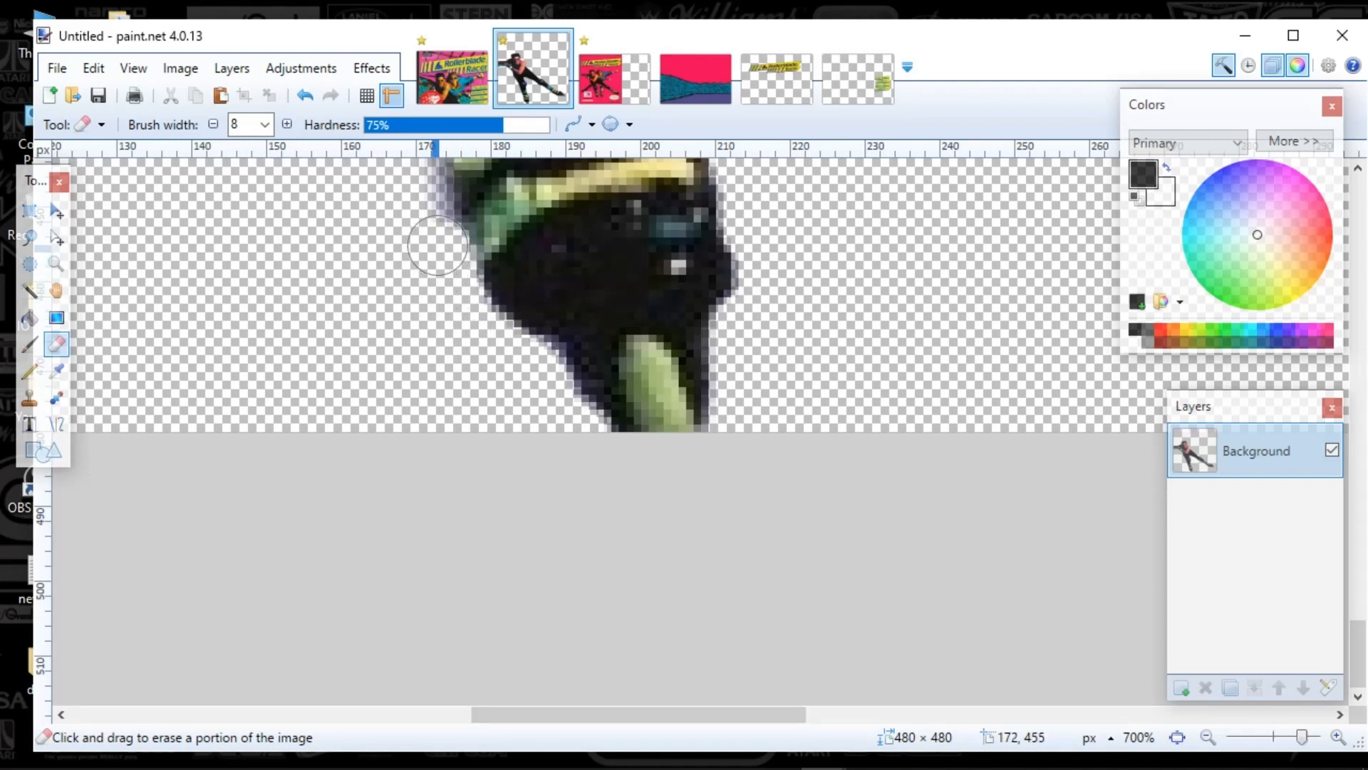
{"action": "scroll", "coordinate": [382, 263], "scroll_direction": "up", "scroll_amount": 2}
{"action": "scroll", "coordinate": [382, 345], "scroll_direction": "up", "scroll_amount": 2}
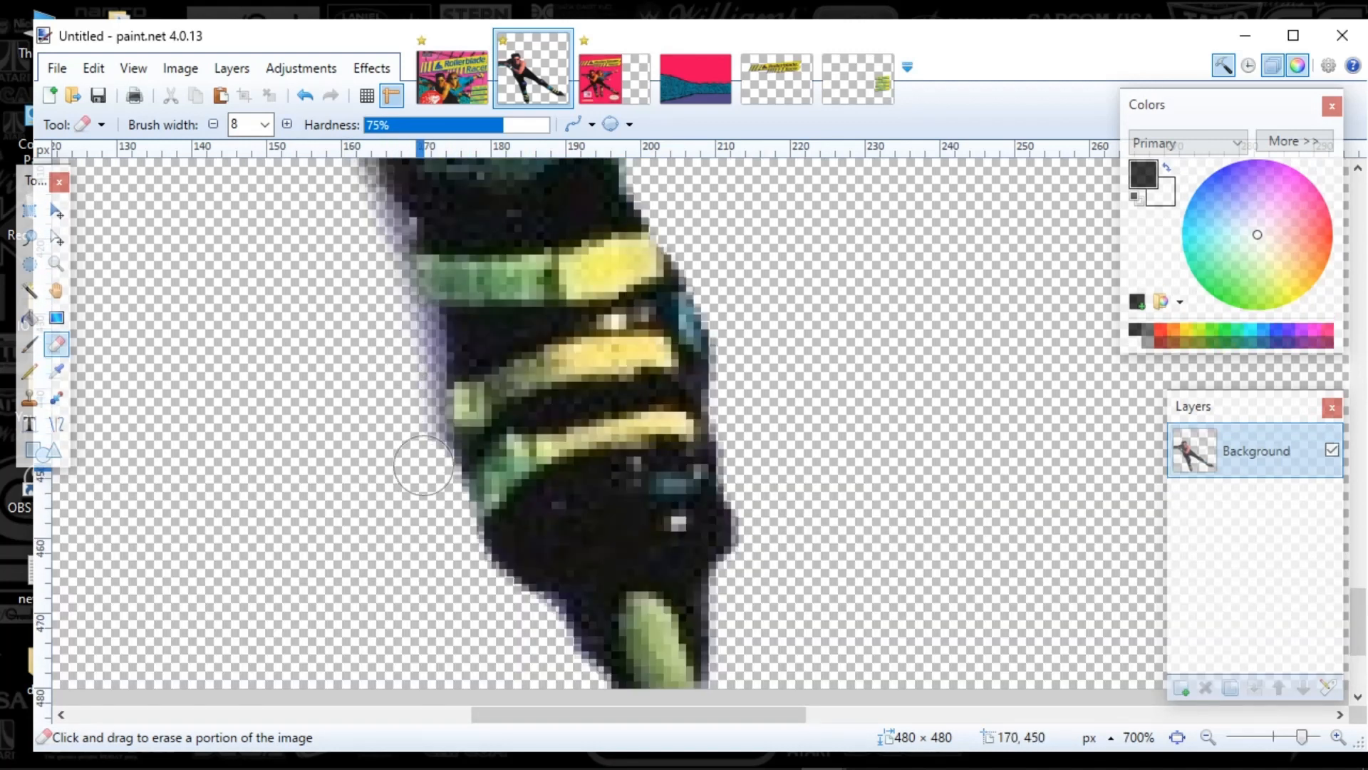
{"action": "mouse_move", "coordinate": [423, 436]}
{"action": "left_mouse_down"}
{"action": "mouse_move", "coordinate": [424, 336]}
{"action": "mouse_move", "coordinate": [396, 312]}
{"action": "mouse_move", "coordinate": [377, 271]}
{"action": "mouse_move", "coordinate": [384, 235]}
{"action": "mouse_move", "coordinate": [363, 213]}
{"action": "left_mouse_up"}
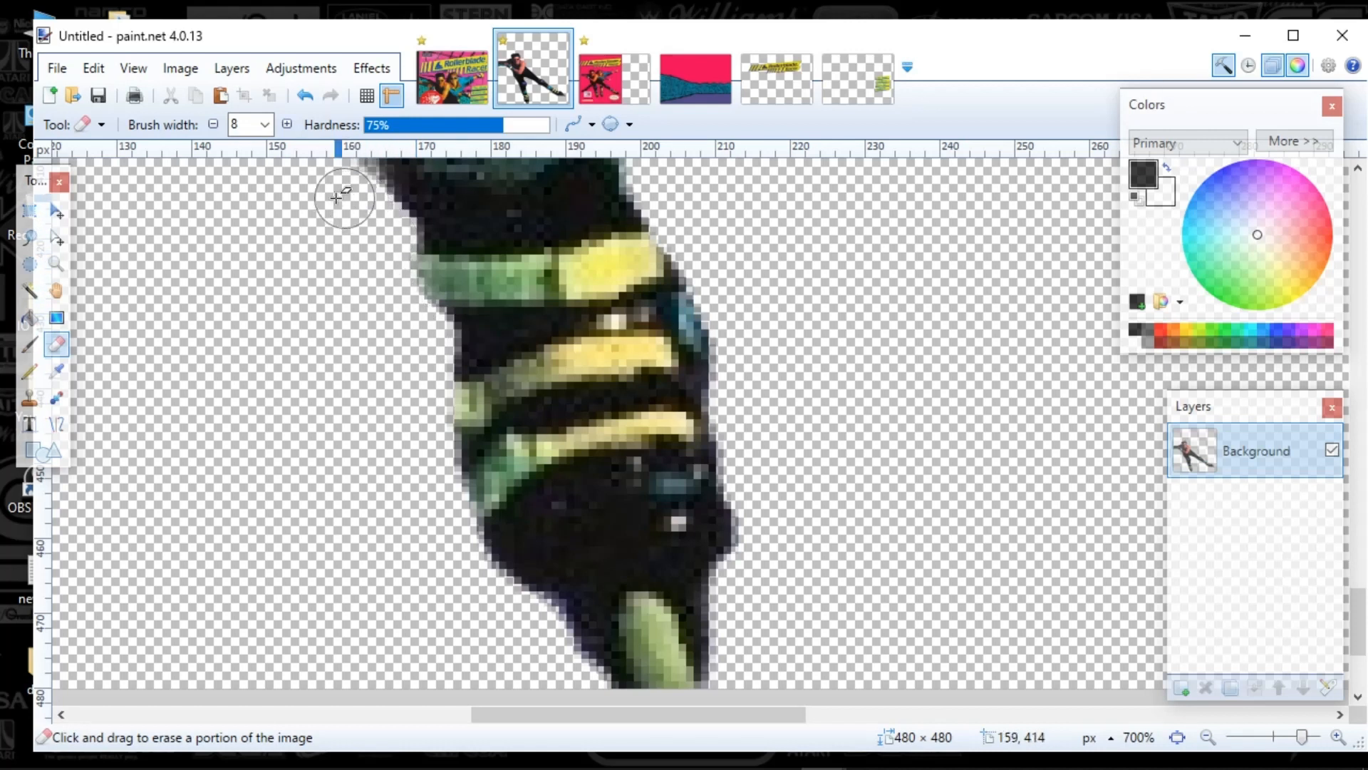
Step: Erase the teal fringe along the standing leg's outer edge from the blue sock up past the knee pad
{"action": "scroll", "coordinate": [342, 213], "scroll_direction": "up", "scroll_amount": 5}
{"action": "mouse_move", "coordinate": [365, 605]}
{"action": "left_mouse_down"}
{"action": "mouse_move", "coordinate": [349, 512]}
{"action": "mouse_move", "coordinate": [333, 505]}
{"action": "mouse_move", "coordinate": [285, 373]}
{"action": "mouse_move", "coordinate": [257, 340]}
{"action": "mouse_move", "coordinate": [253, 318]}
{"action": "mouse_move", "coordinate": [268, 325]}
{"action": "mouse_move", "coordinate": [252, 269]}
{"action": "mouse_move", "coordinate": [222, 256]}
{"action": "mouse_move", "coordinate": [240, 224]}
{"action": "left_mouse_up"}
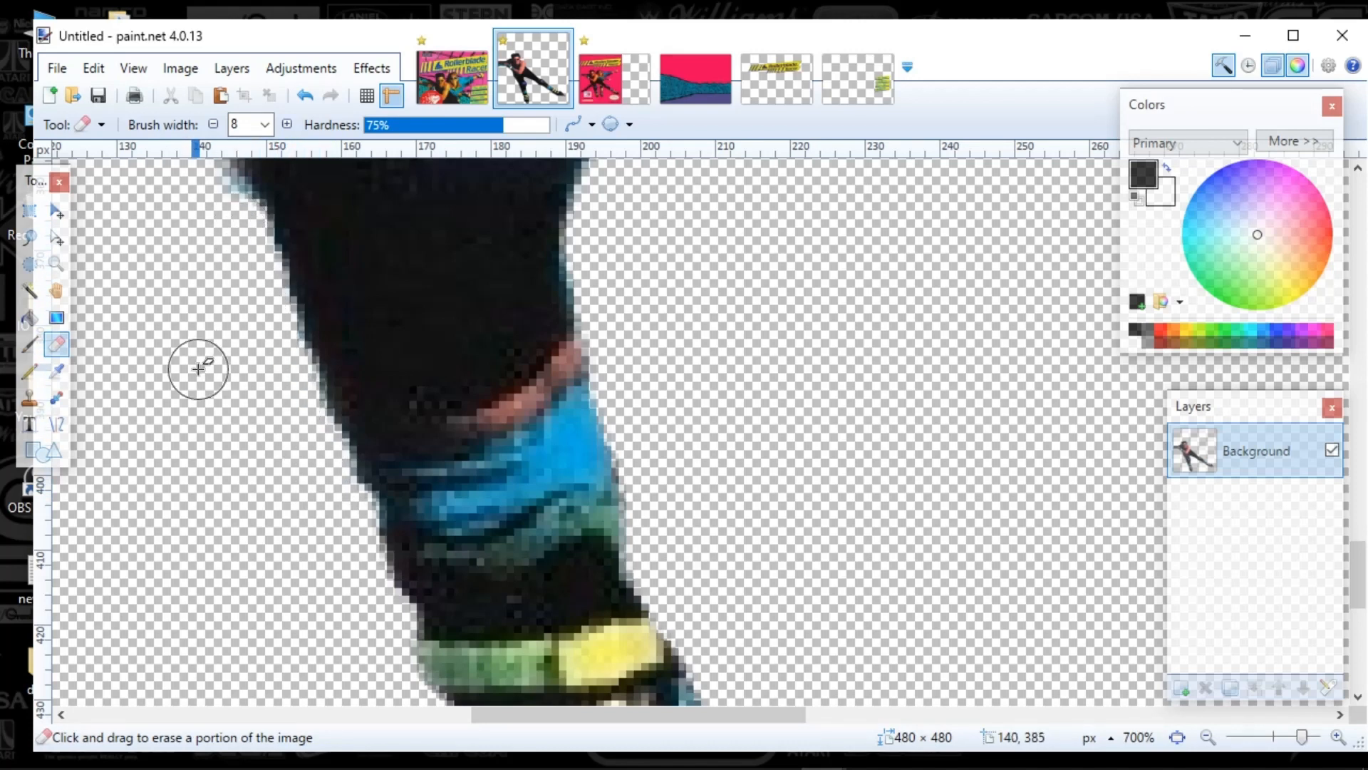
{"action": "scroll", "coordinate": [195, 367], "scroll_direction": "up", "scroll_amount": 5}
{"action": "scroll", "coordinate": [205, 418], "scroll_direction": "down", "scroll_amount": 1}
{"action": "mouse_move", "coordinate": [144, 388]}
{"action": "left_mouse_down"}
{"action": "mouse_move", "coordinate": [184, 423]}
{"action": "mouse_move", "coordinate": [230, 607]}
{"action": "mouse_move", "coordinate": [214, 535]}
{"action": "left_mouse_up"}
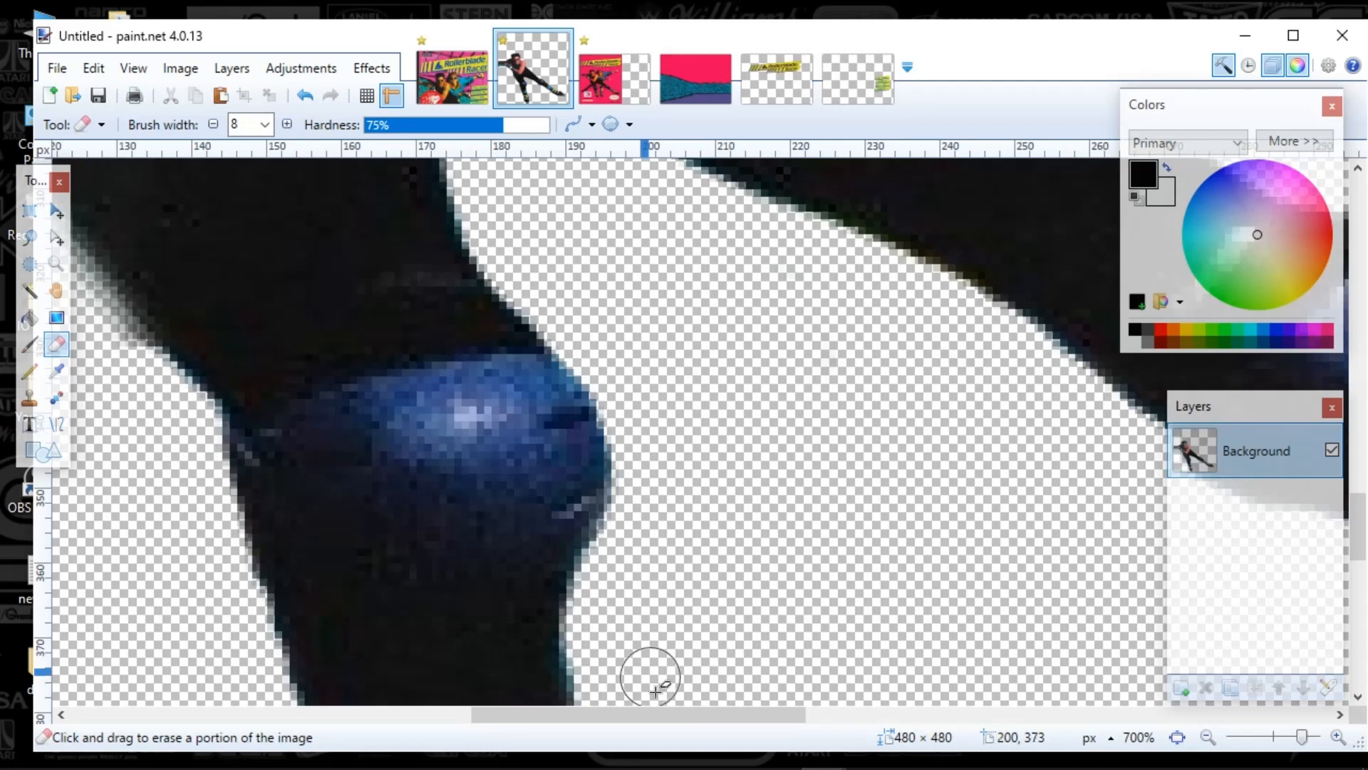
Step: Erase the grey and teal fringe along the outer edge of the standing leg's thigh, the hip and the waist
{"action": "left_click_drag", "start_coordinate": [657, 715], "coordinate": [544, 714]}
{"action": "scroll", "coordinate": [525, 647], "scroll_direction": "up", "scroll_amount": 2}
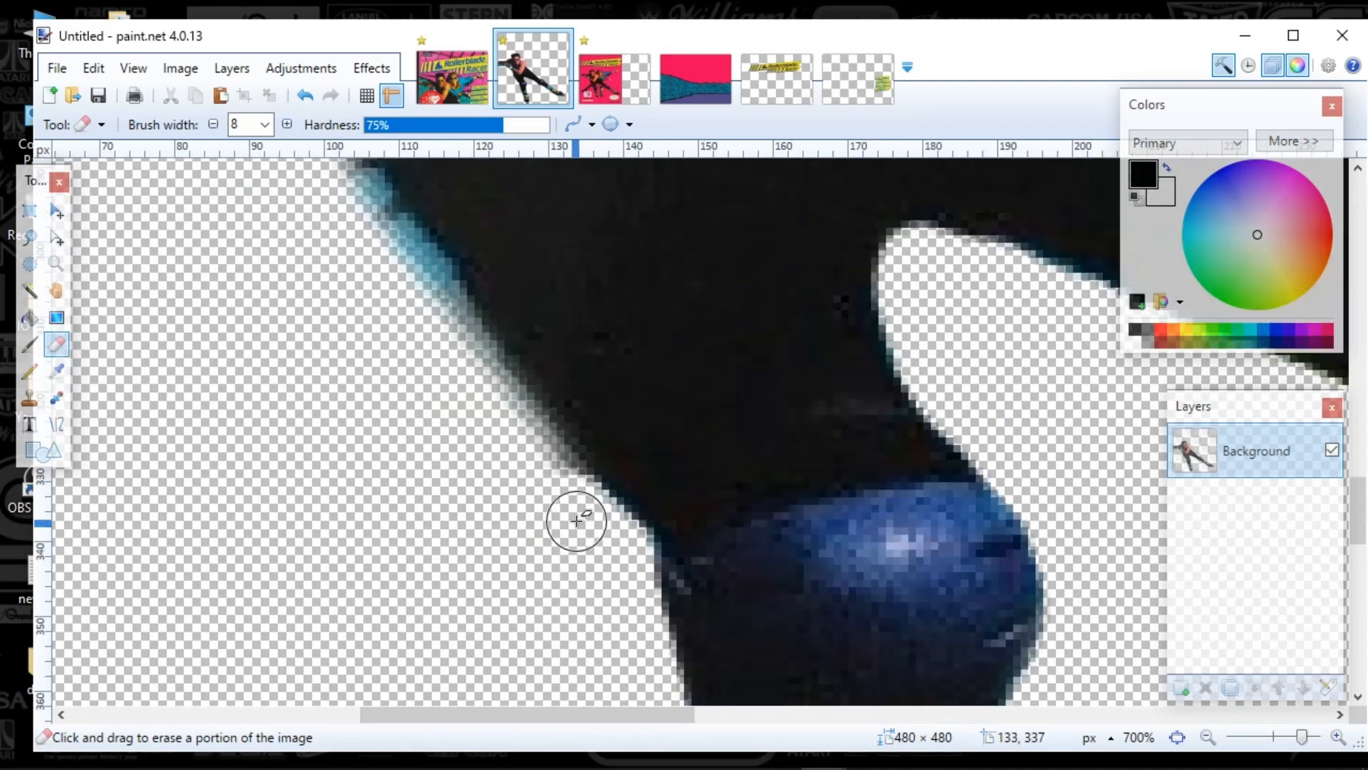
{"action": "left_click_drag", "start_coordinate": [566, 506], "coordinate": [515, 431]}
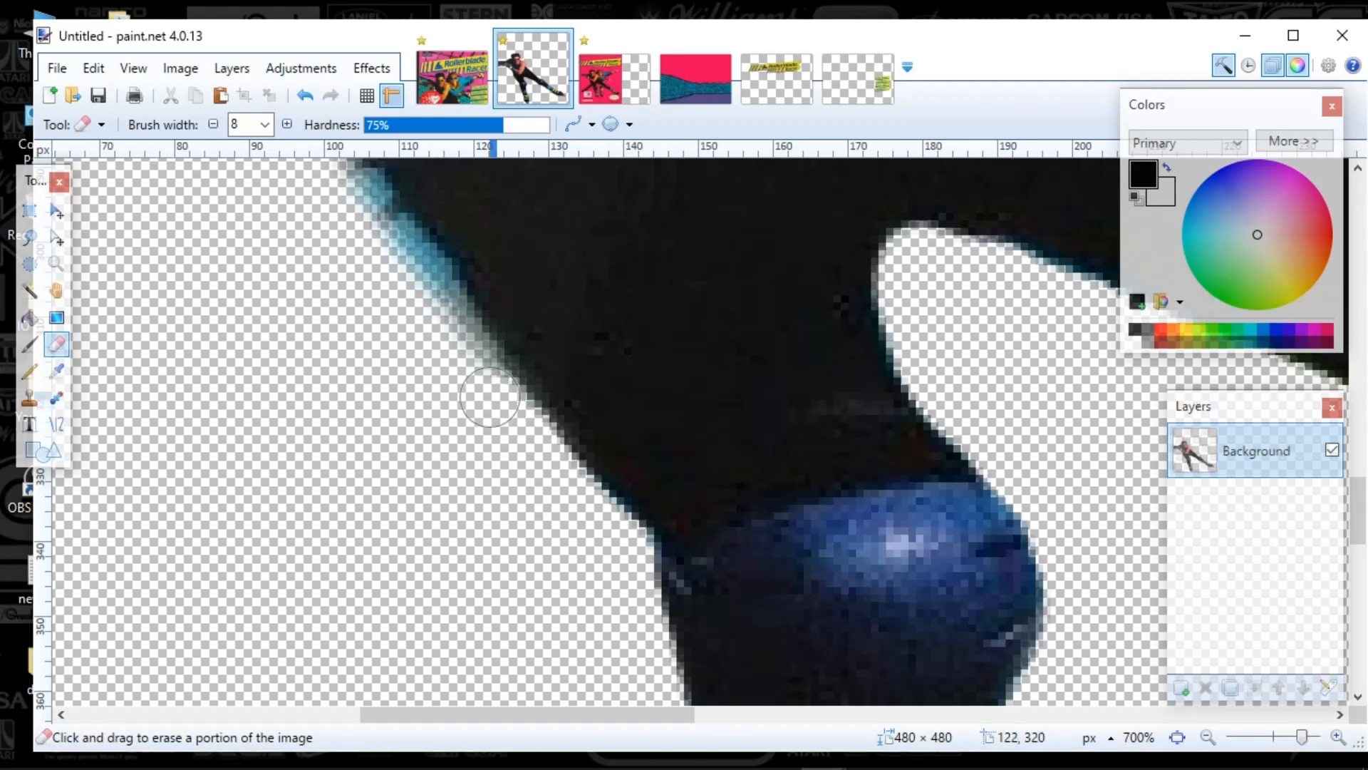
{"action": "scroll", "coordinate": [462, 490], "scroll_direction": "up", "scroll_amount": 3}
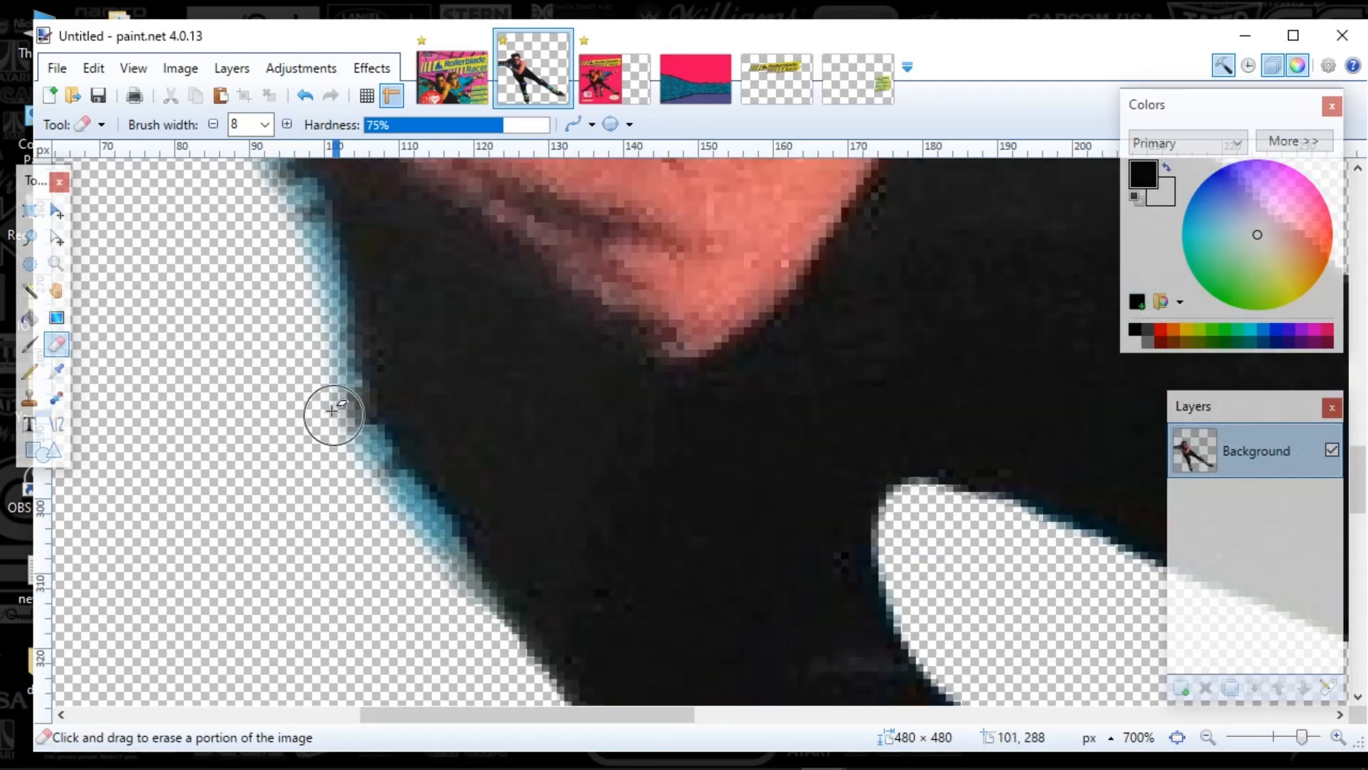
{"action": "left_click_drag", "start_coordinate": [333, 411], "coordinate": [478, 635]}
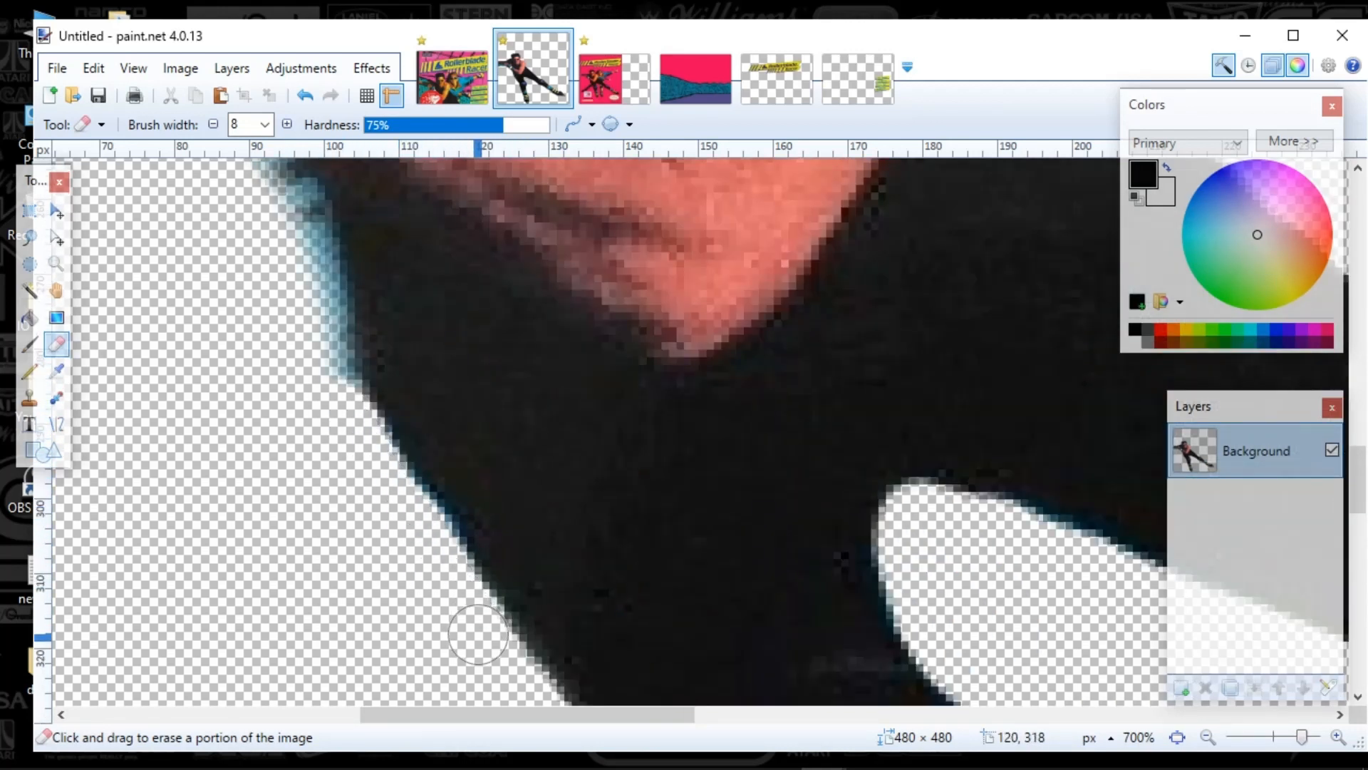
{"action": "scroll", "coordinate": [357, 603], "scroll_direction": "up", "scroll_amount": 3}
{"action": "mouse_move", "coordinate": [186, 356]}
{"action": "left_mouse_down"}
{"action": "mouse_move", "coordinate": [289, 444]}
{"action": "mouse_move", "coordinate": [322, 553]}
{"action": "mouse_move", "coordinate": [317, 597]}
{"action": "left_mouse_up"}
Step: Erase the dark and blue fringe along the underside of the man's wristband and hand
{"action": "scroll", "coordinate": [250, 614], "scroll_direction": "up", "scroll_amount": 4}
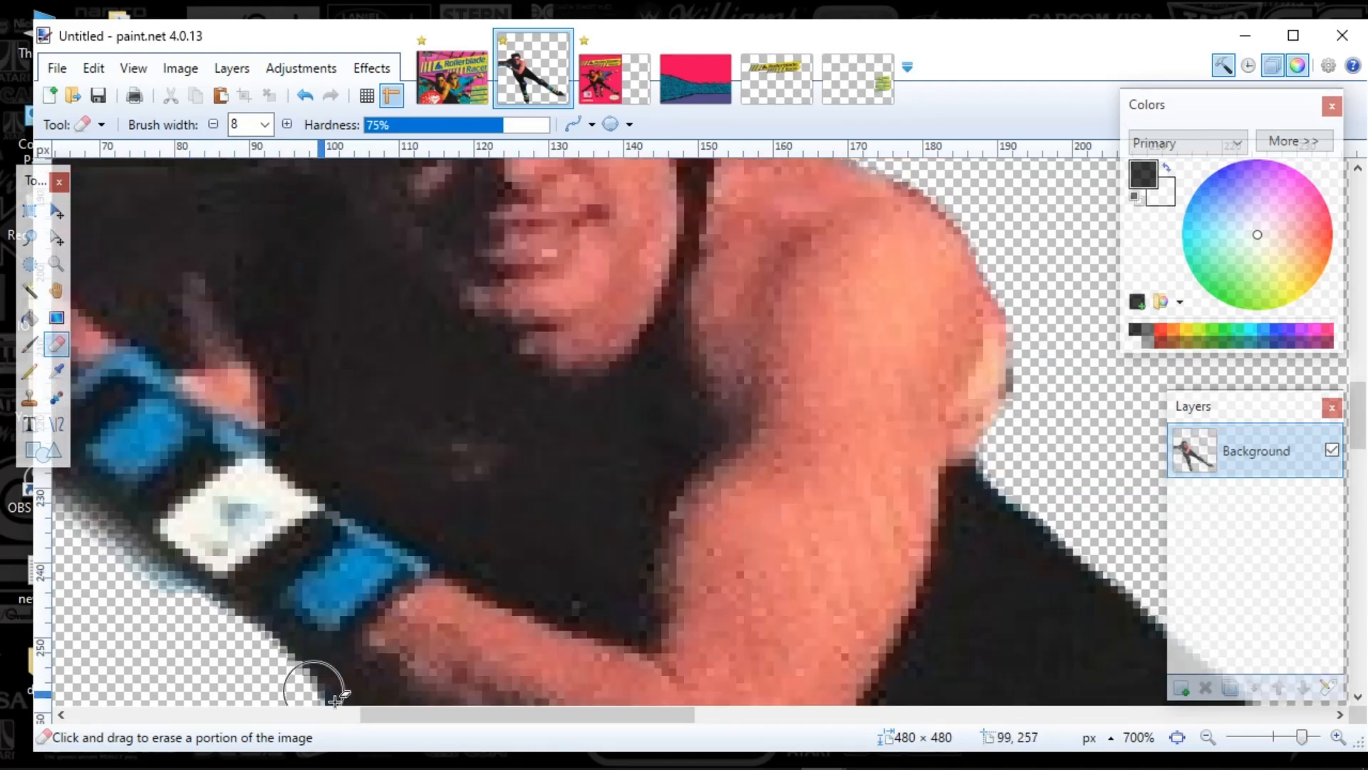
{"action": "left_click_drag", "start_coordinate": [431, 723], "coordinate": [301, 723]}
{"action": "mouse_move", "coordinate": [251, 463]}
{"action": "left_mouse_down"}
{"action": "mouse_move", "coordinate": [311, 447]}
{"action": "mouse_move", "coordinate": [498, 479]}
{"action": "mouse_move", "coordinate": [636, 584]}
{"action": "left_mouse_up"}
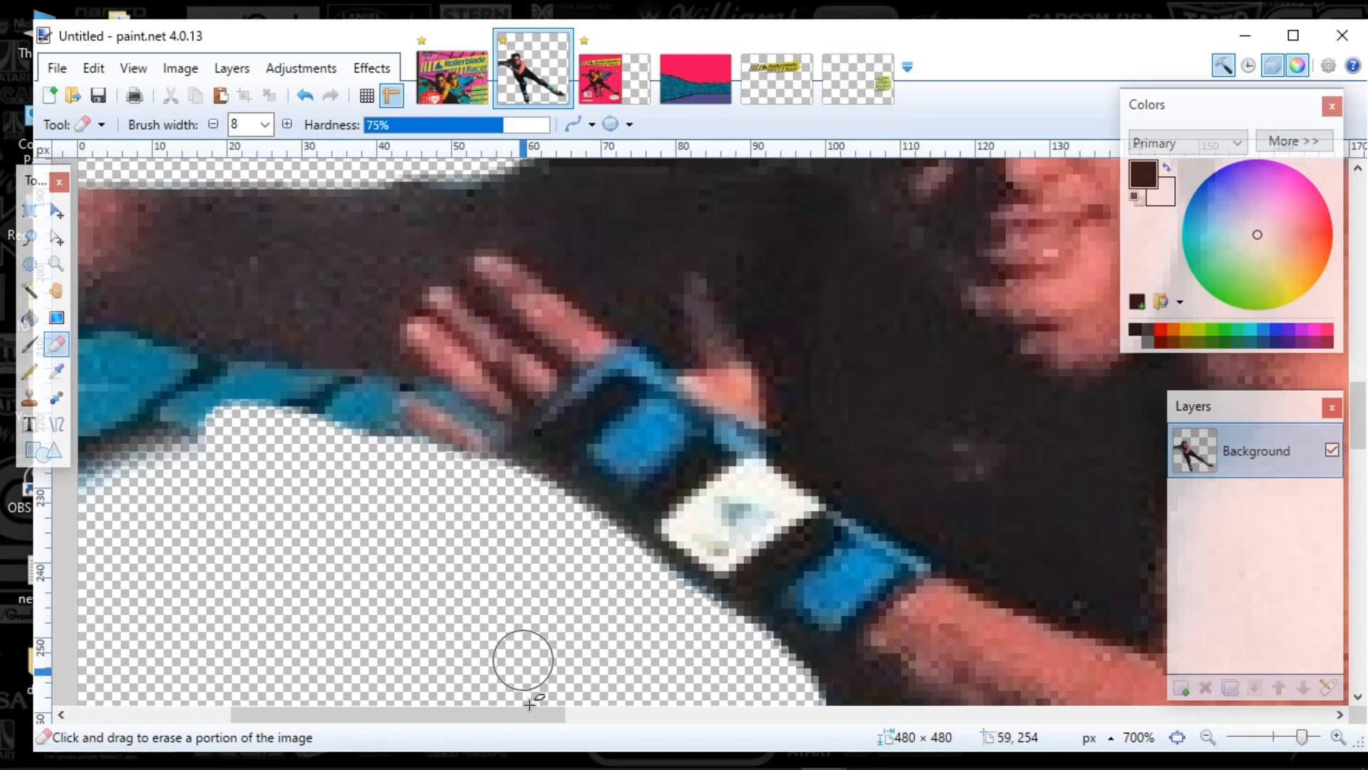
Step: Erase the teal background beneath the outstretched arm, from the canvas edge to the fingers
{"action": "left_click_drag", "start_coordinate": [563, 715], "coordinate": [459, 715]}
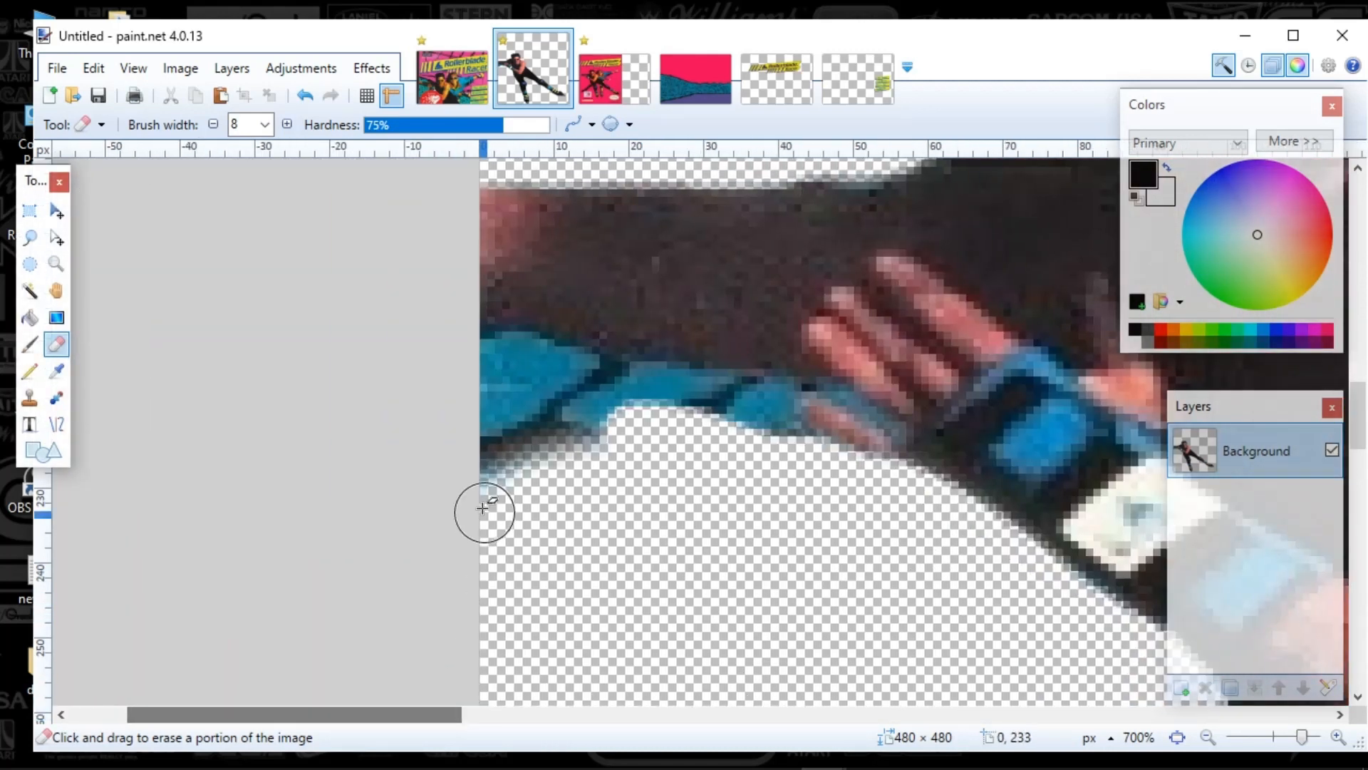
{"action": "mouse_move", "coordinate": [635, 411]}
{"action": "left_mouse_down"}
{"action": "mouse_move", "coordinate": [528, 363]}
{"action": "mouse_move", "coordinate": [484, 369]}
{"action": "mouse_move", "coordinate": [519, 423]}
{"action": "left_mouse_up"}
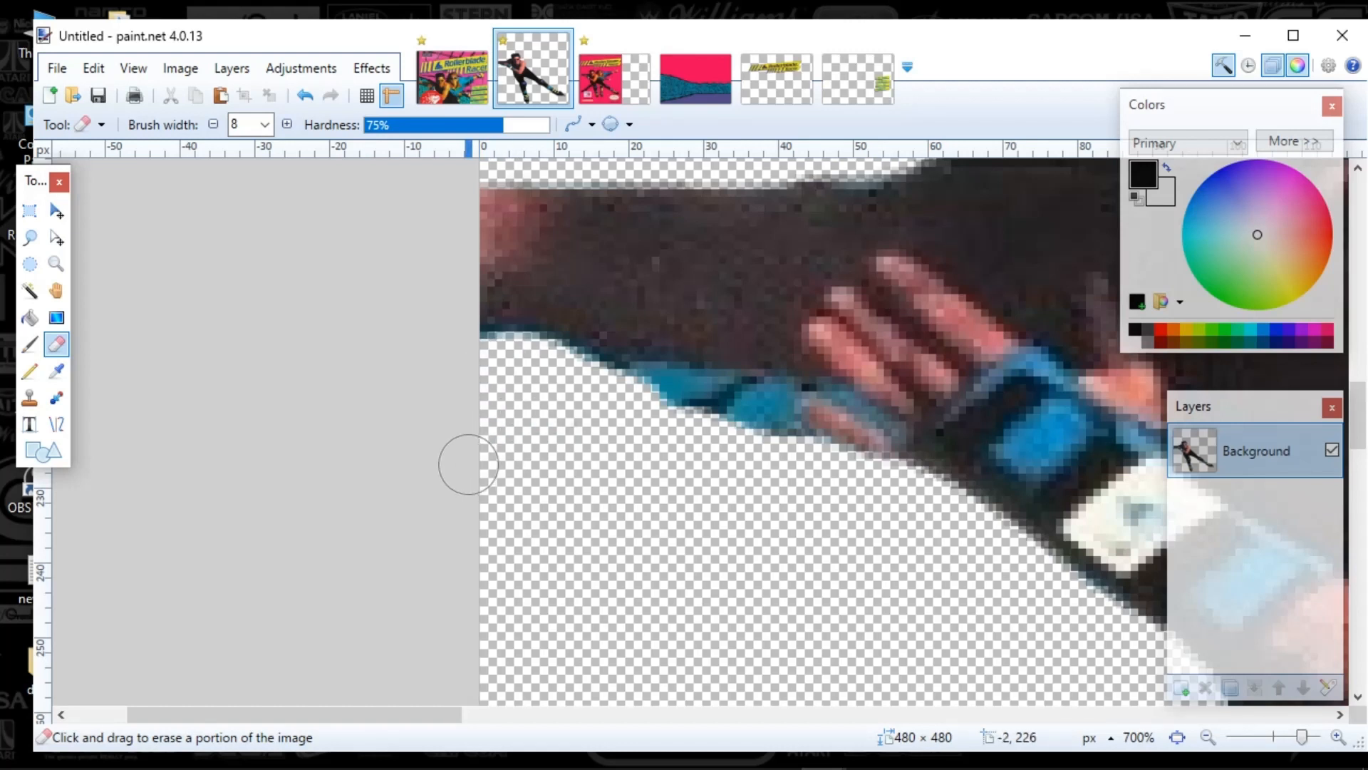
{"action": "left_click_drag", "start_coordinate": [614, 393], "coordinate": [757, 420]}
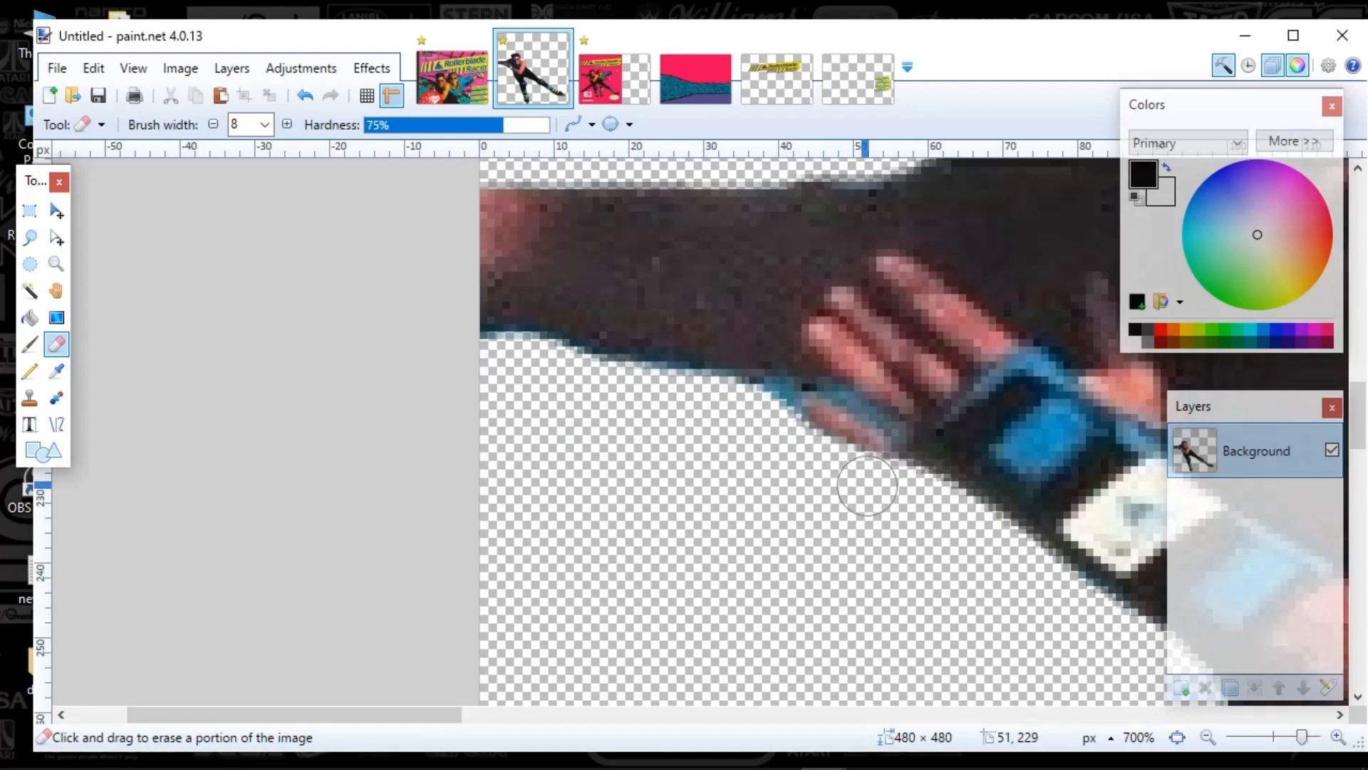
Step: Set the eraser's brush width to 1 and erase the teal background around the man's lowest finger, including the gap beside the neighbouring finger
{"action": "left_click", "coordinate": [846, 725]}
{"action": "left_click_drag", "start_coordinate": [687, 725], "coordinate": [462, 726]}
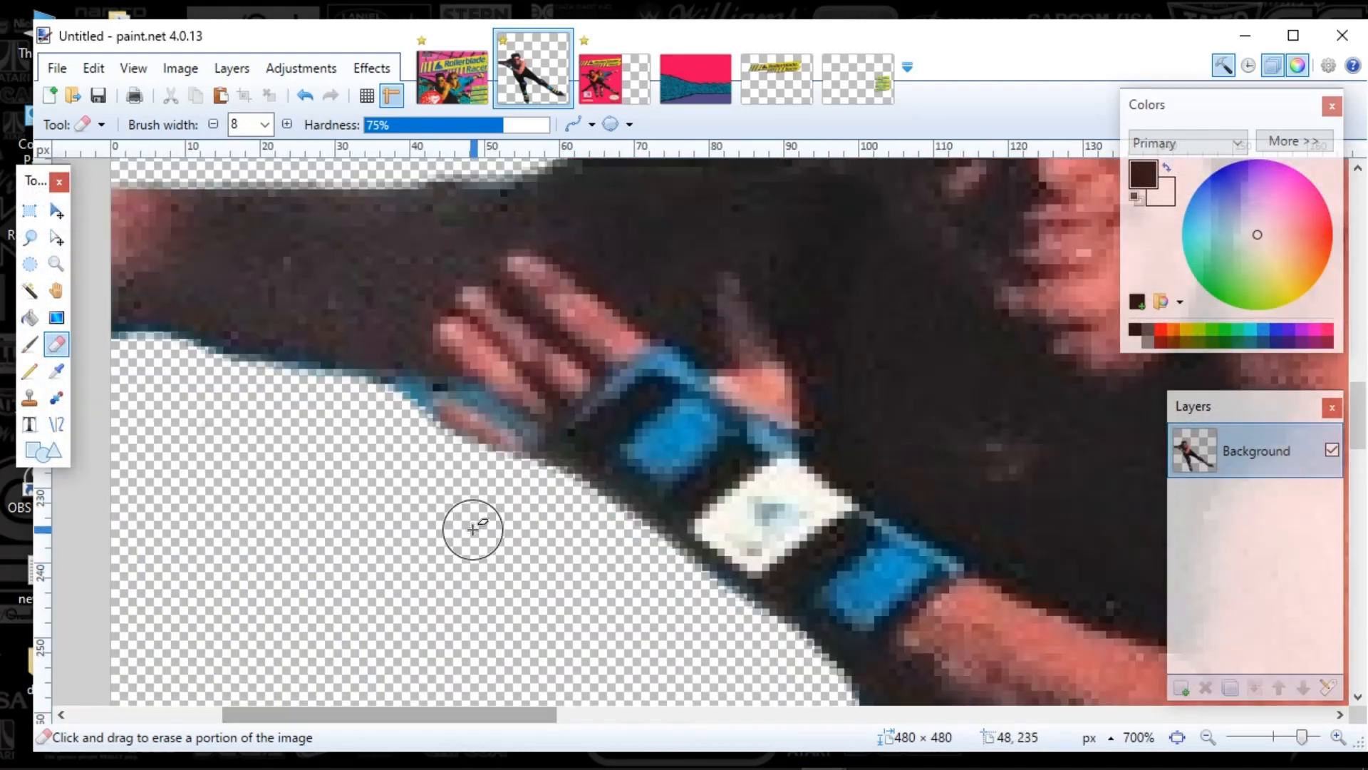
{"action": "scroll", "coordinate": [428, 540], "scroll_direction": "up", "scroll_amount": 3}
{"action": "scroll", "coordinate": [428, 534], "scroll_direction": "up", "scroll_amount": 6}
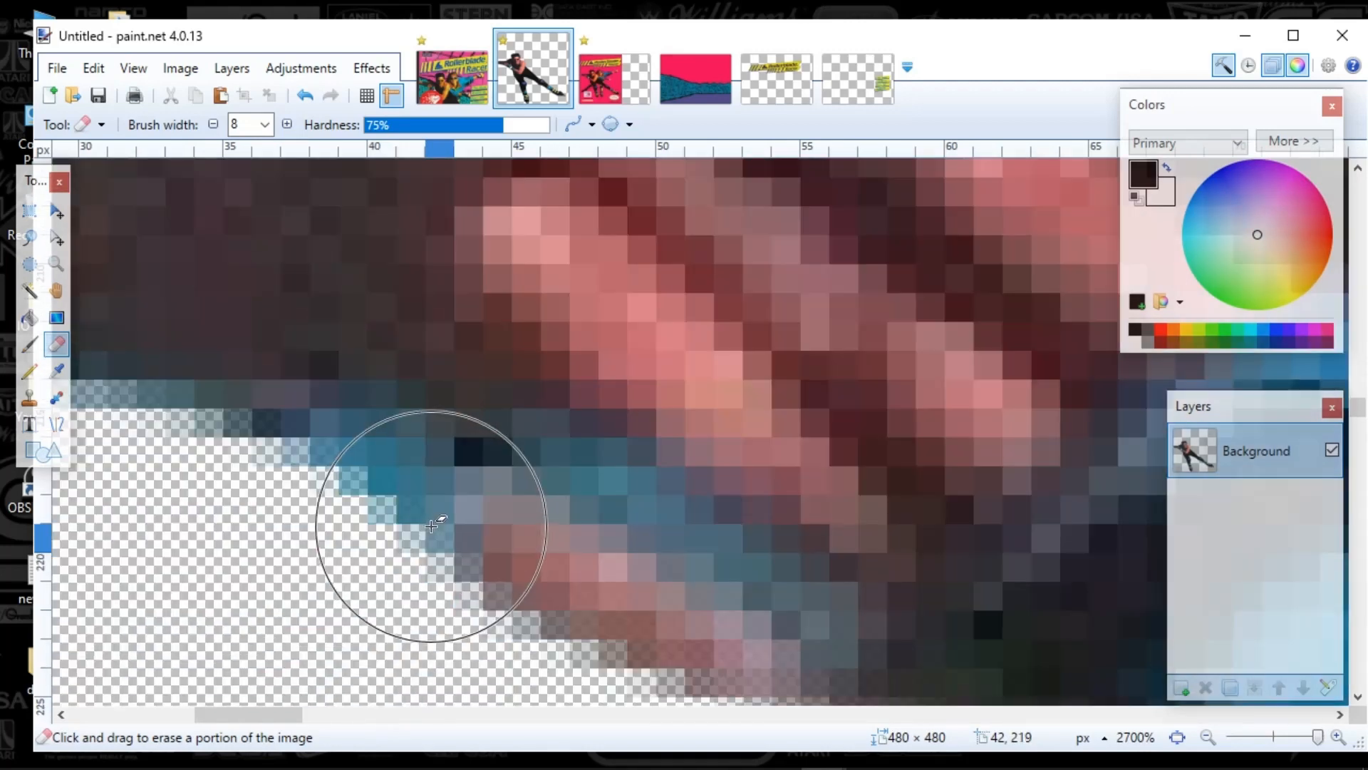
{"action": "scroll", "coordinate": [427, 521], "scroll_direction": "down", "scroll_amount": 2}
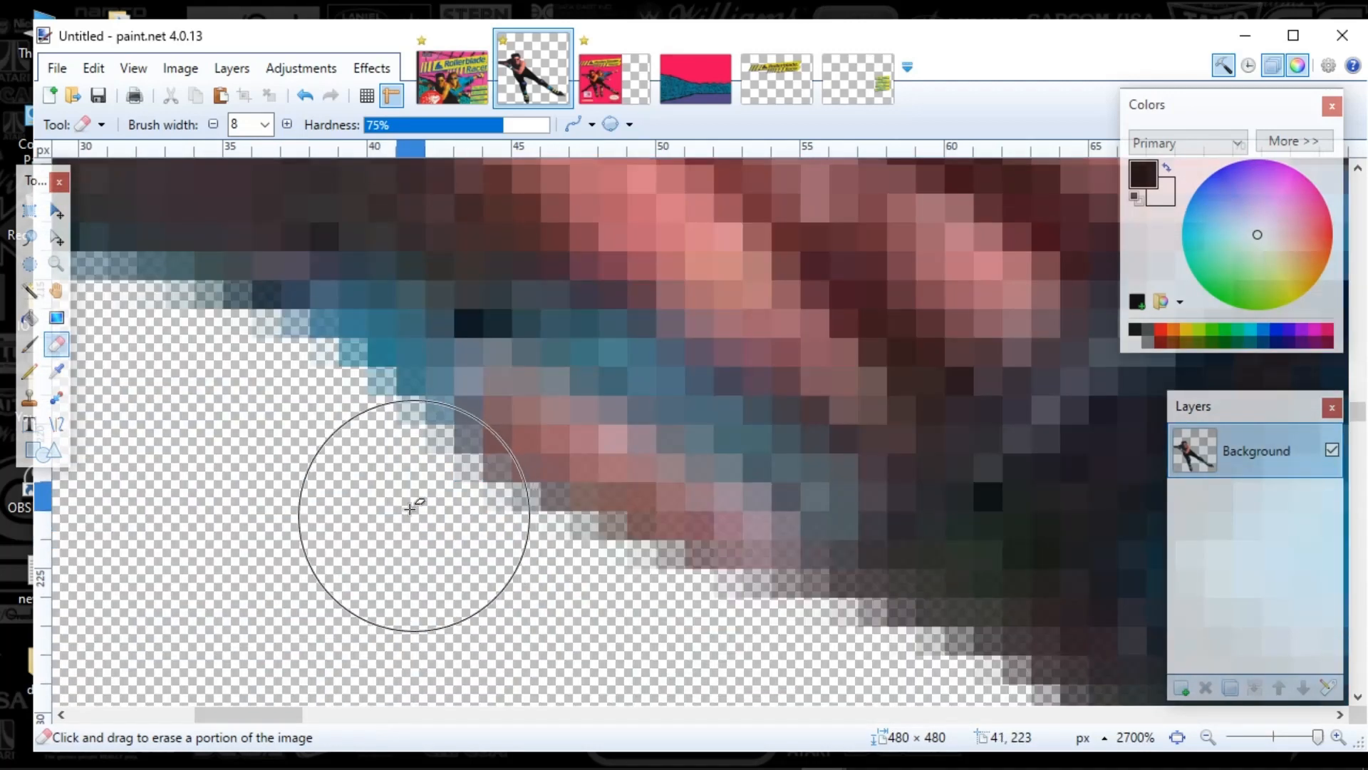
{"action": "triple_click", "coordinate": [214, 126]}
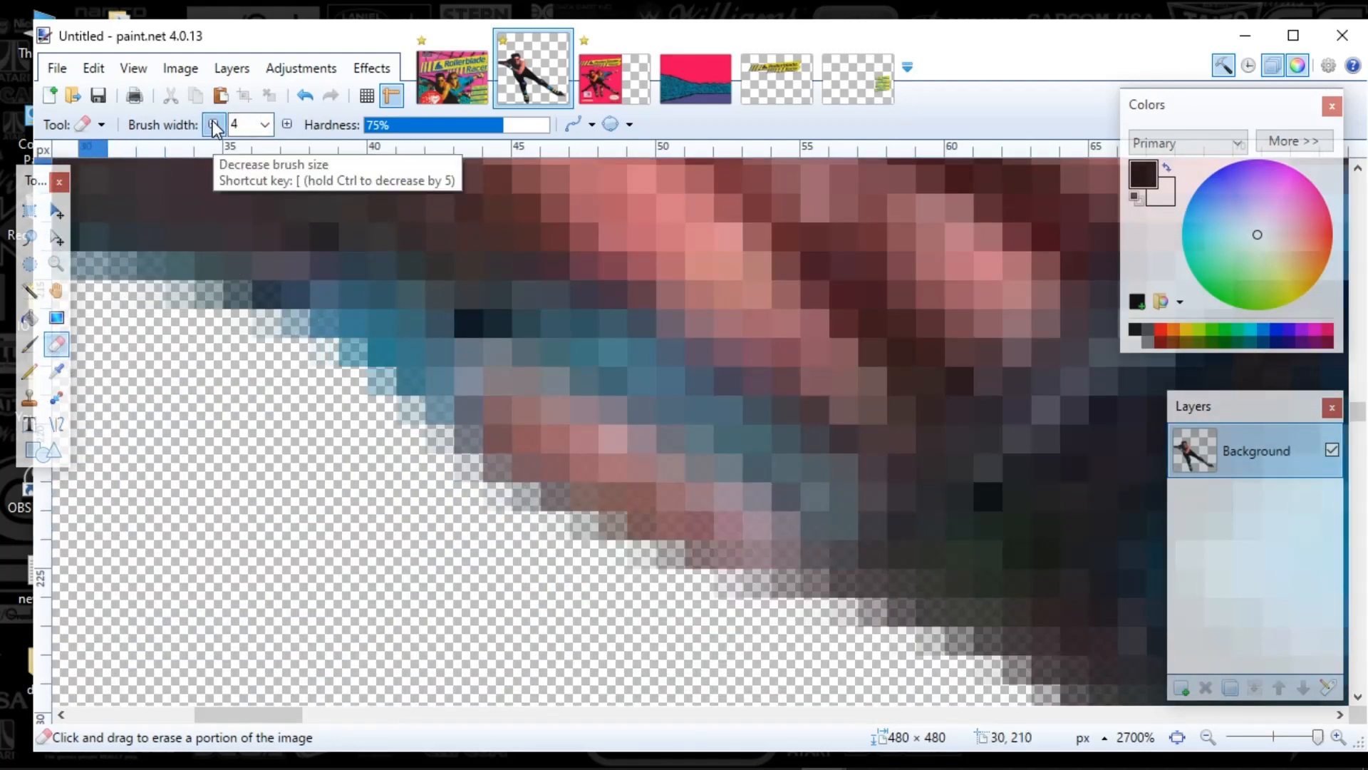
{"action": "left_click", "coordinate": [214, 125]}
{"action": "left_click_drag", "start_coordinate": [544, 310], "coordinate": [702, 407]}
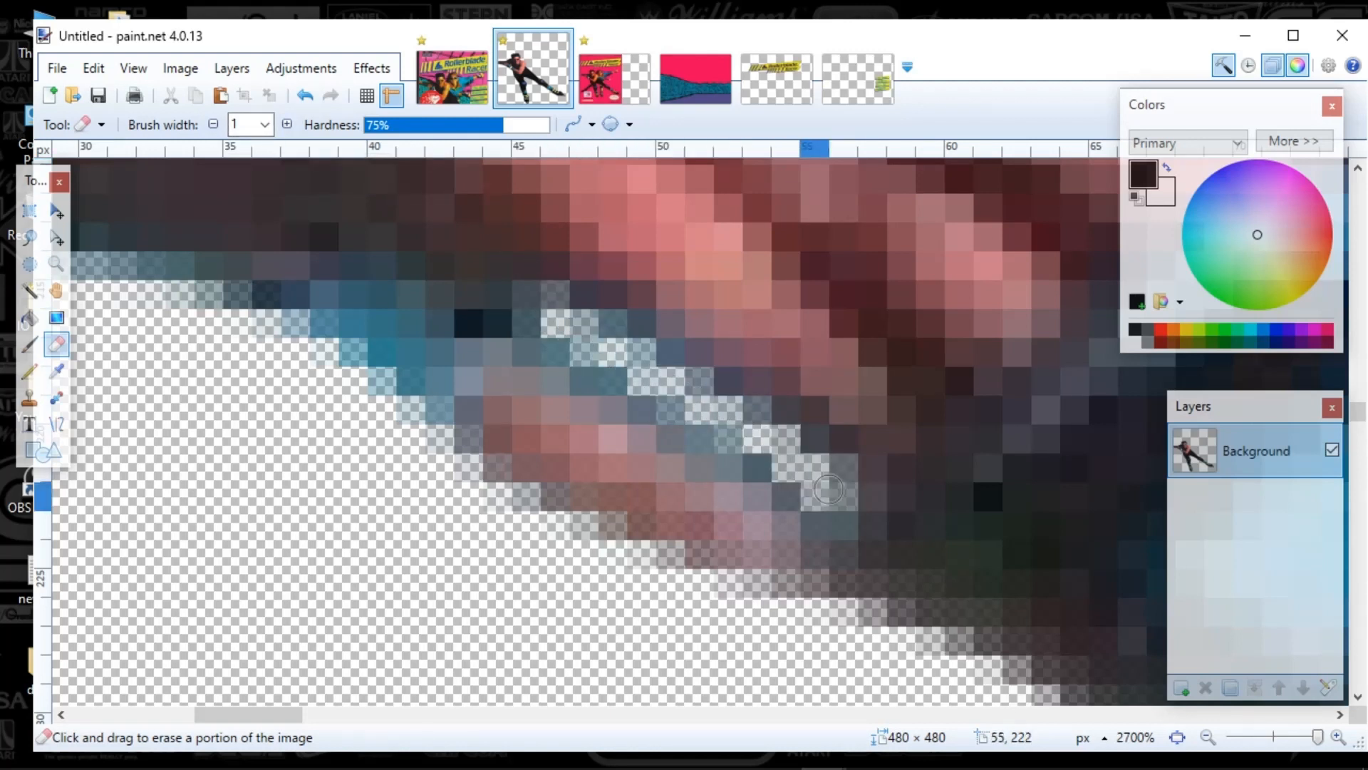
{"action": "mouse_move", "coordinate": [711, 436]}
{"action": "left_mouse_down"}
{"action": "mouse_move", "coordinate": [562, 348]}
{"action": "mouse_move", "coordinate": [542, 312]}
{"action": "mouse_move", "coordinate": [652, 364]}
{"action": "left_mouse_up"}
{"action": "left_click_drag", "start_coordinate": [709, 411], "coordinate": [800, 448]}
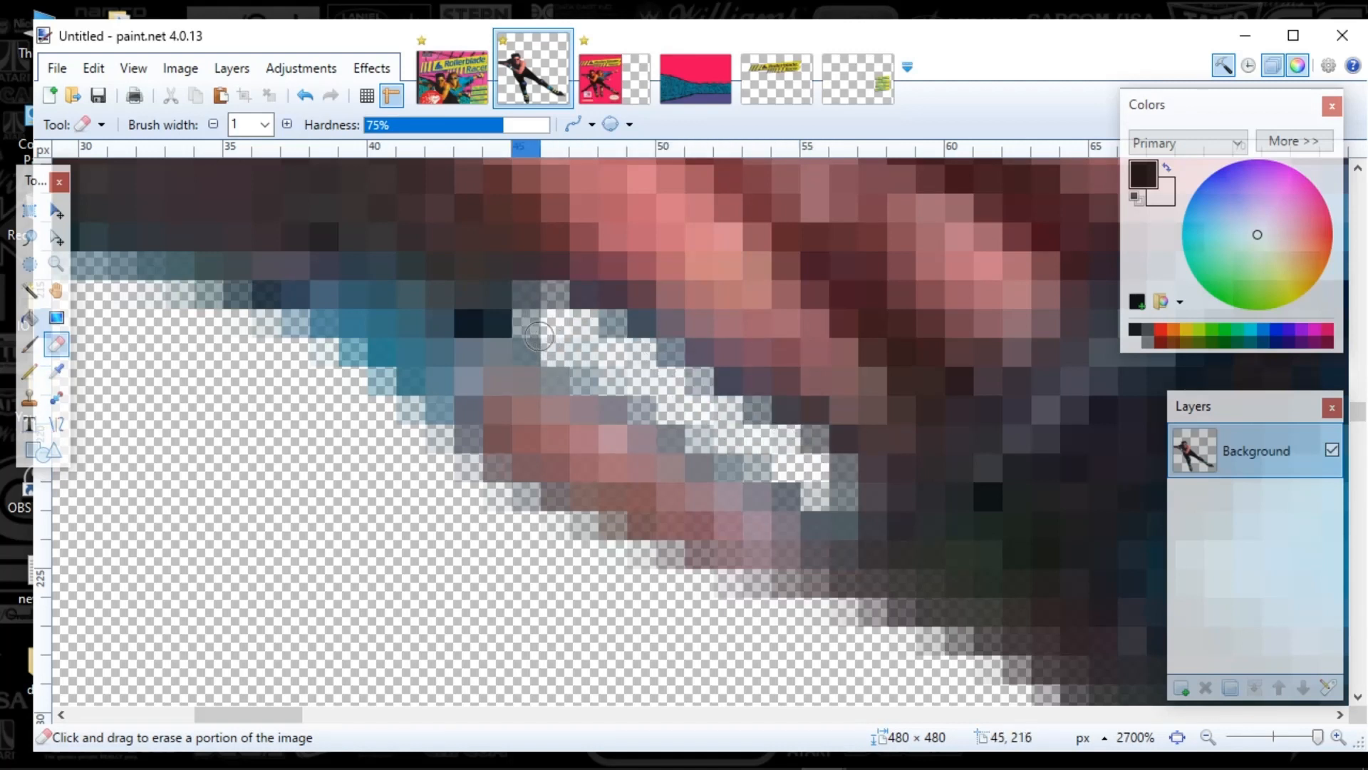
{"action": "left_click_drag", "start_coordinate": [455, 346], "coordinate": [418, 404]}
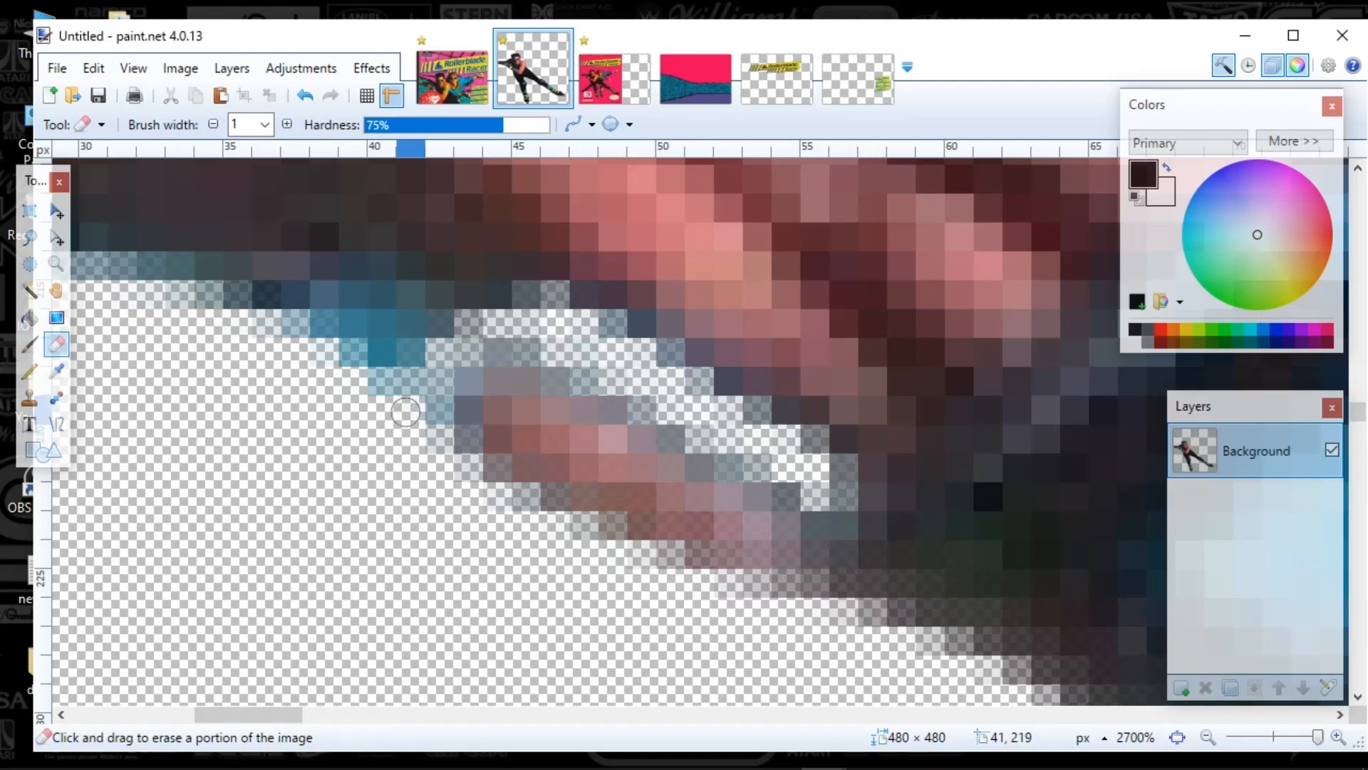
{"action": "left_click_drag", "start_coordinate": [333, 345], "coordinate": [431, 340]}
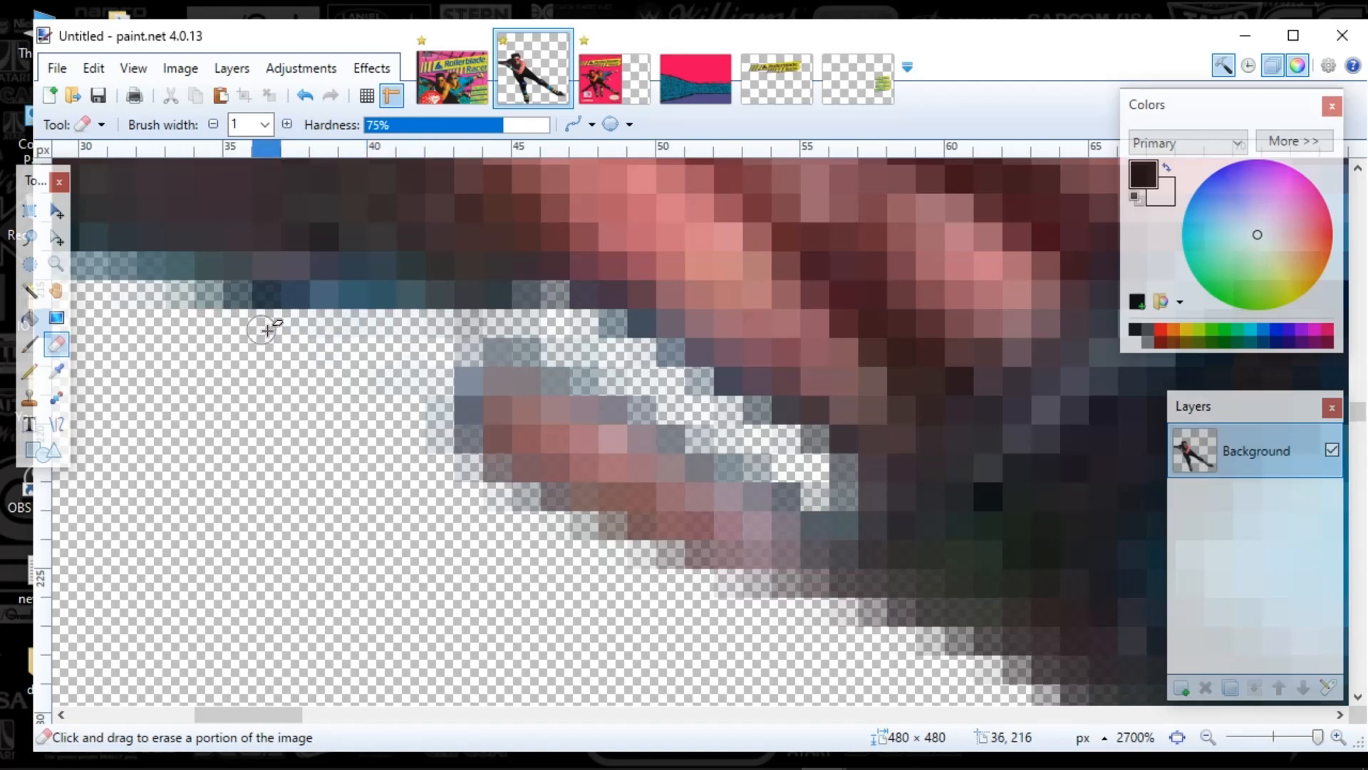
Step: Select the entire man skater image
{"action": "scroll", "coordinate": [267, 330], "scroll_direction": "down", "scroll_amount": 12, "text": "ctrl"}
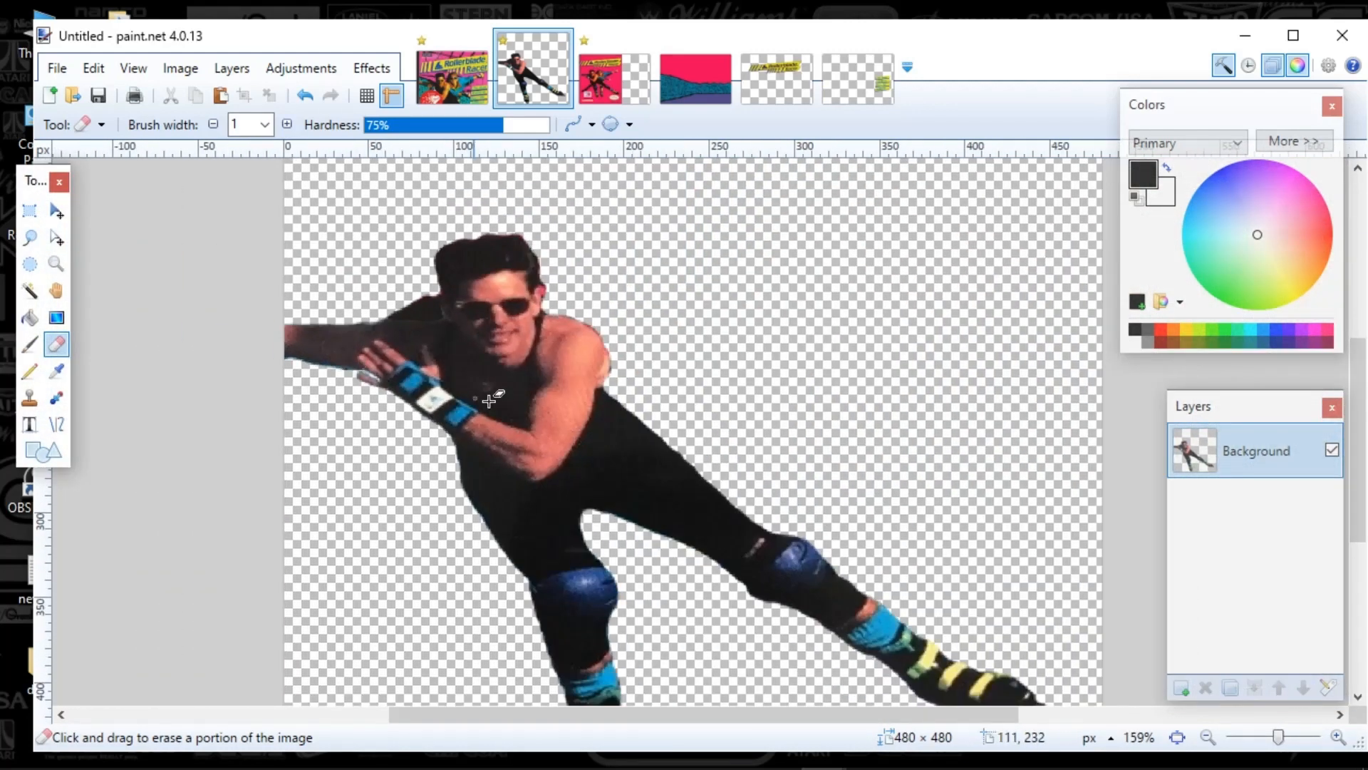
{"action": "scroll", "coordinate": [489, 401], "scroll_direction": "down", "scroll_amount": 2, "text": "ctrl"}
{"action": "scroll", "coordinate": [619, 394], "scroll_direction": "down", "scroll_amount": 1, "text": "ctrl"}
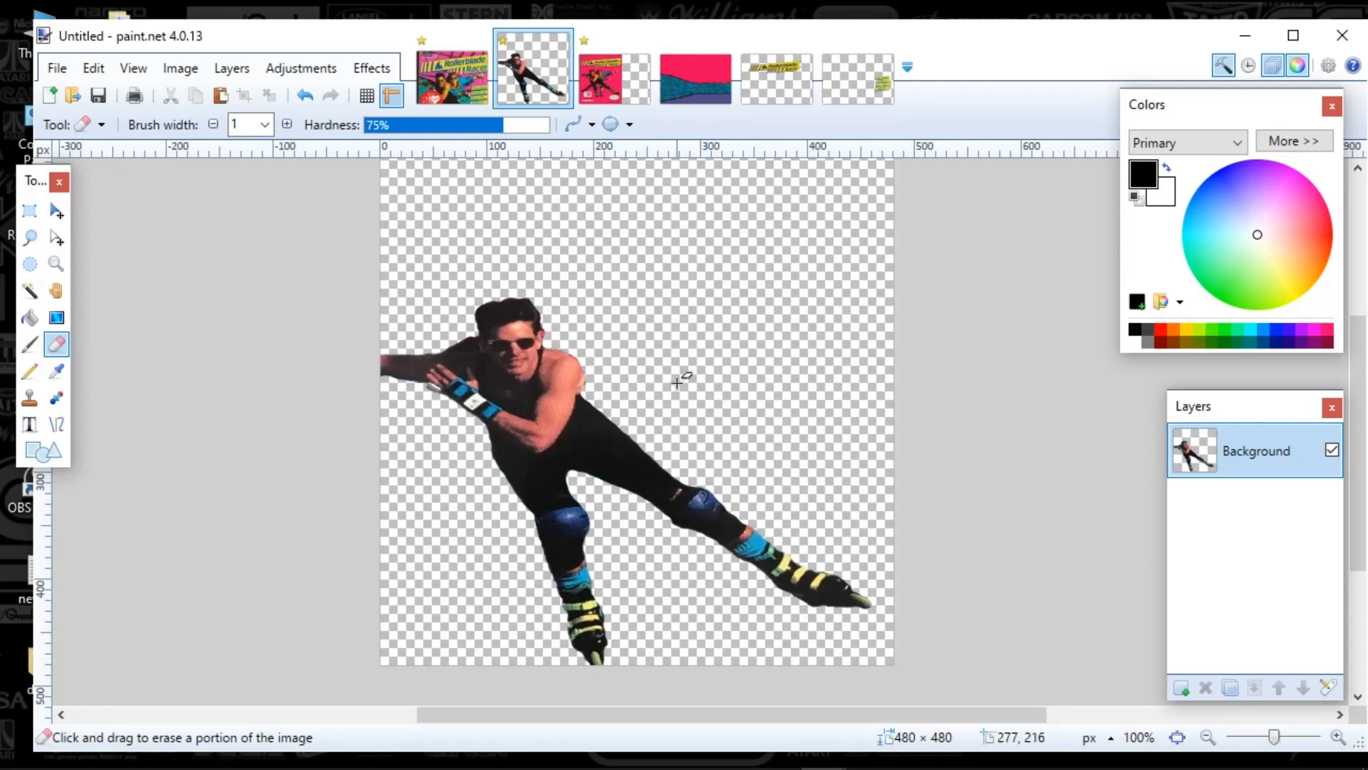
{"action": "scroll", "coordinate": [678, 399], "scroll_direction": "down", "scroll_amount": 1}
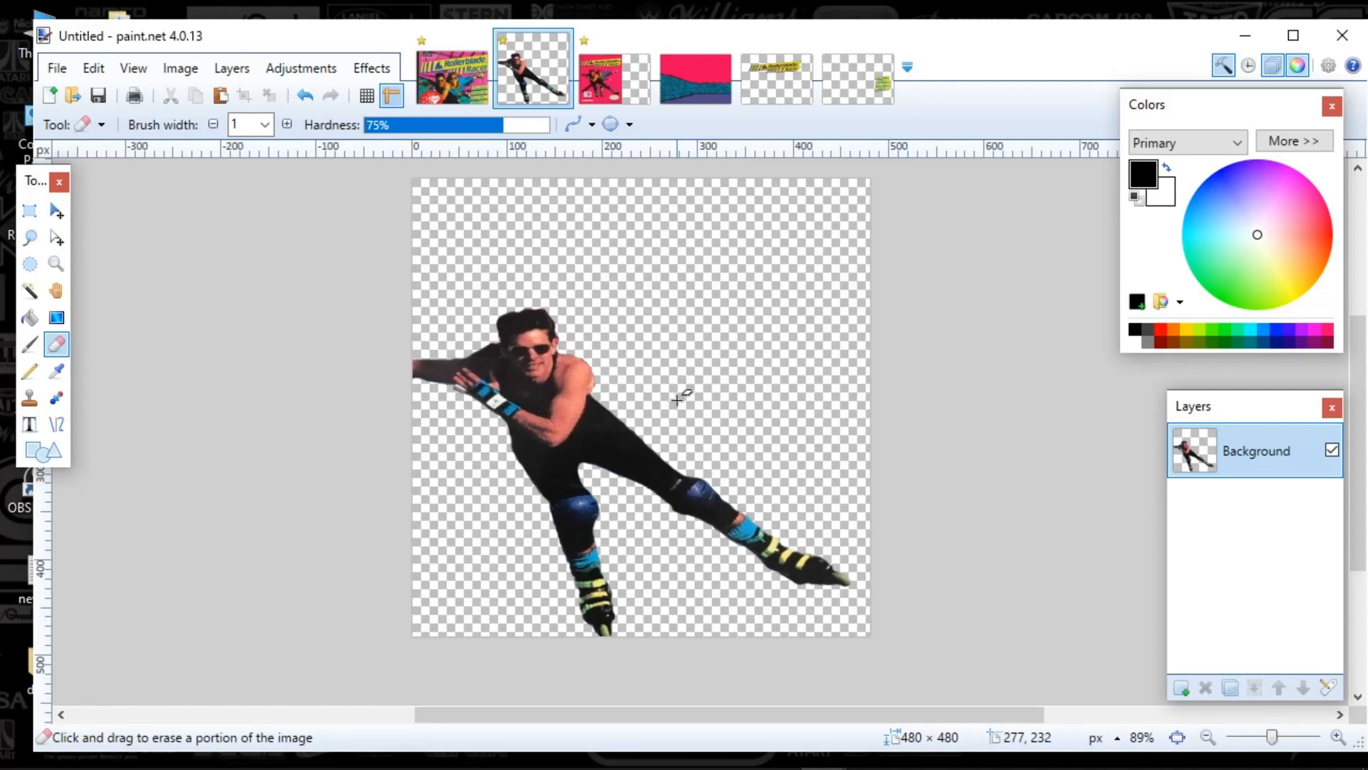
{"action": "key", "text": "ctrl+a"}
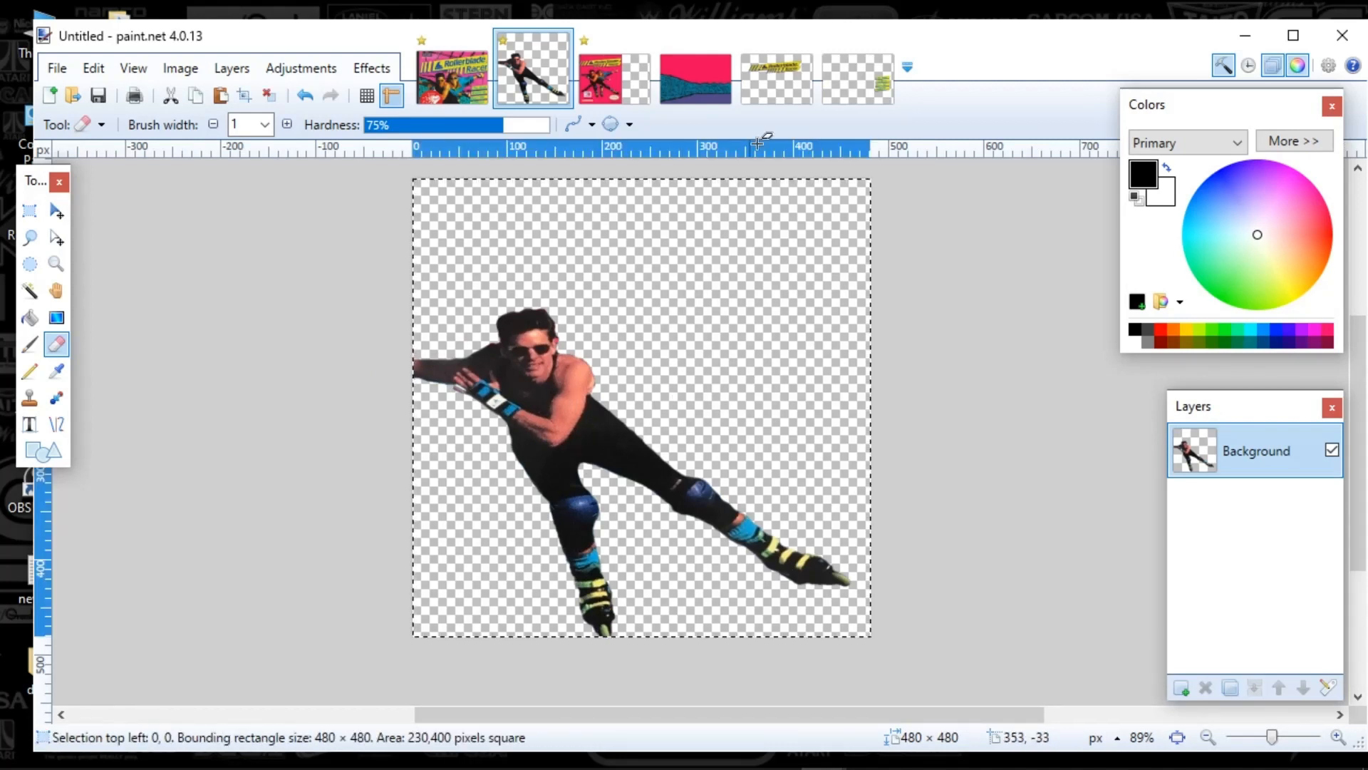
Step: Create a new 1080 × 768 pixel image and clear its white background to full transparency
{"action": "left_click", "coordinate": [858, 67]}
{"action": "left_click", "coordinate": [57, 68]}
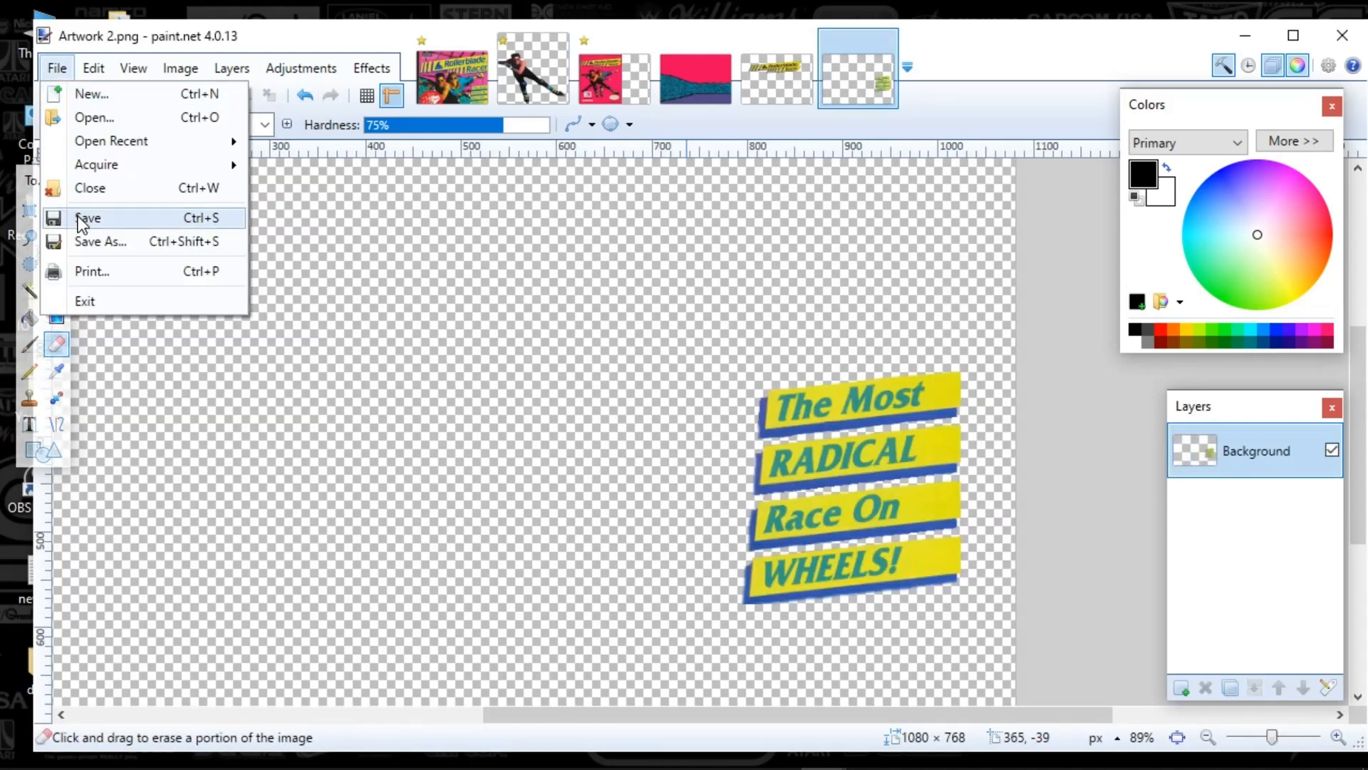
{"action": "left_click", "coordinate": [91, 94]}
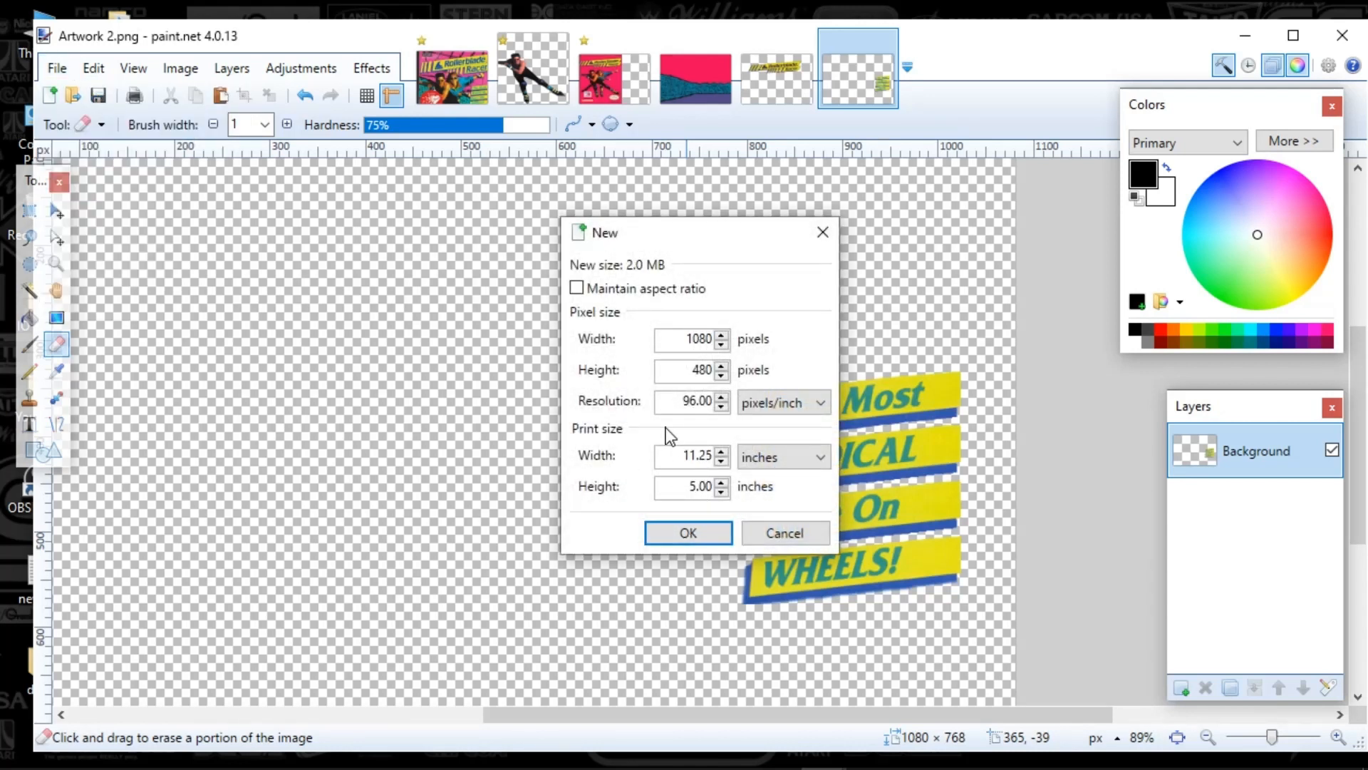
{"action": "key", "text": "Return"}
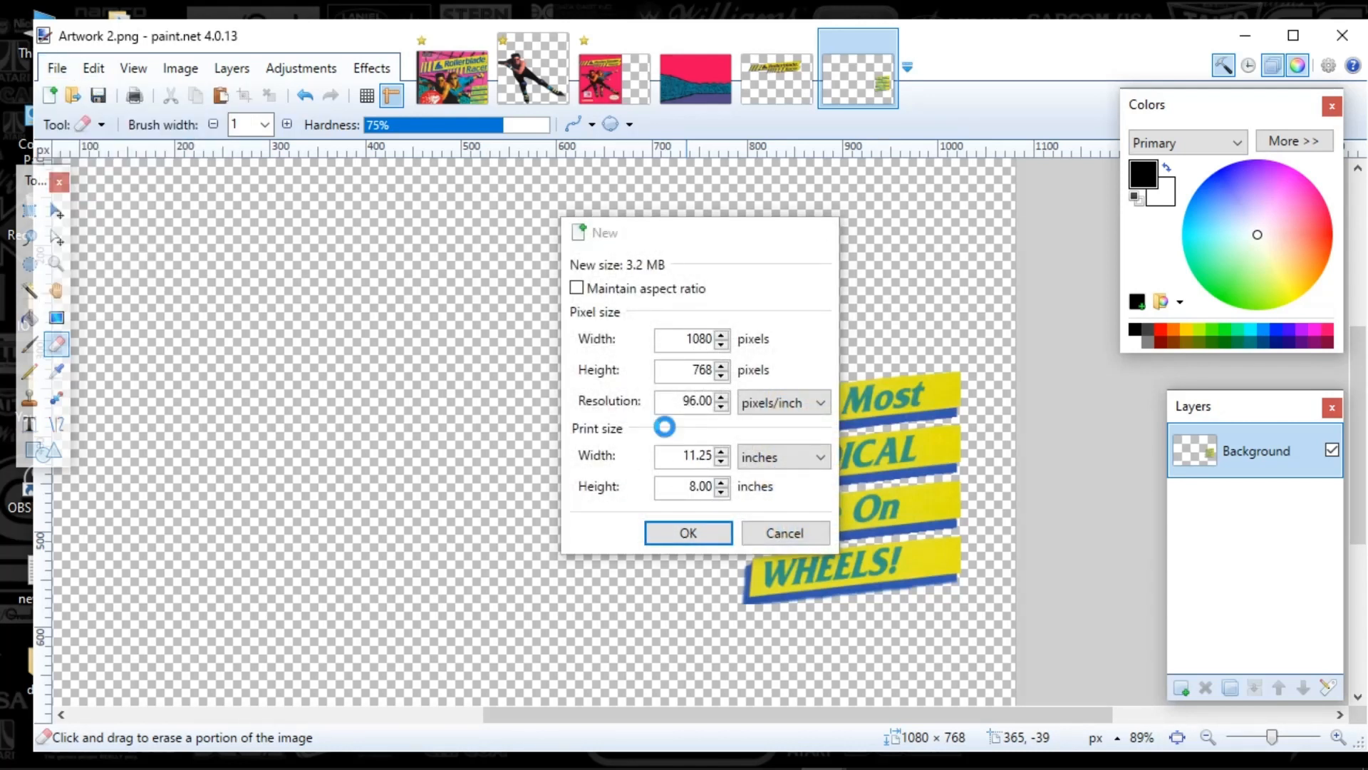
{"action": "key", "text": "ctrl+v"}
{"action": "key", "text": "Delete"}
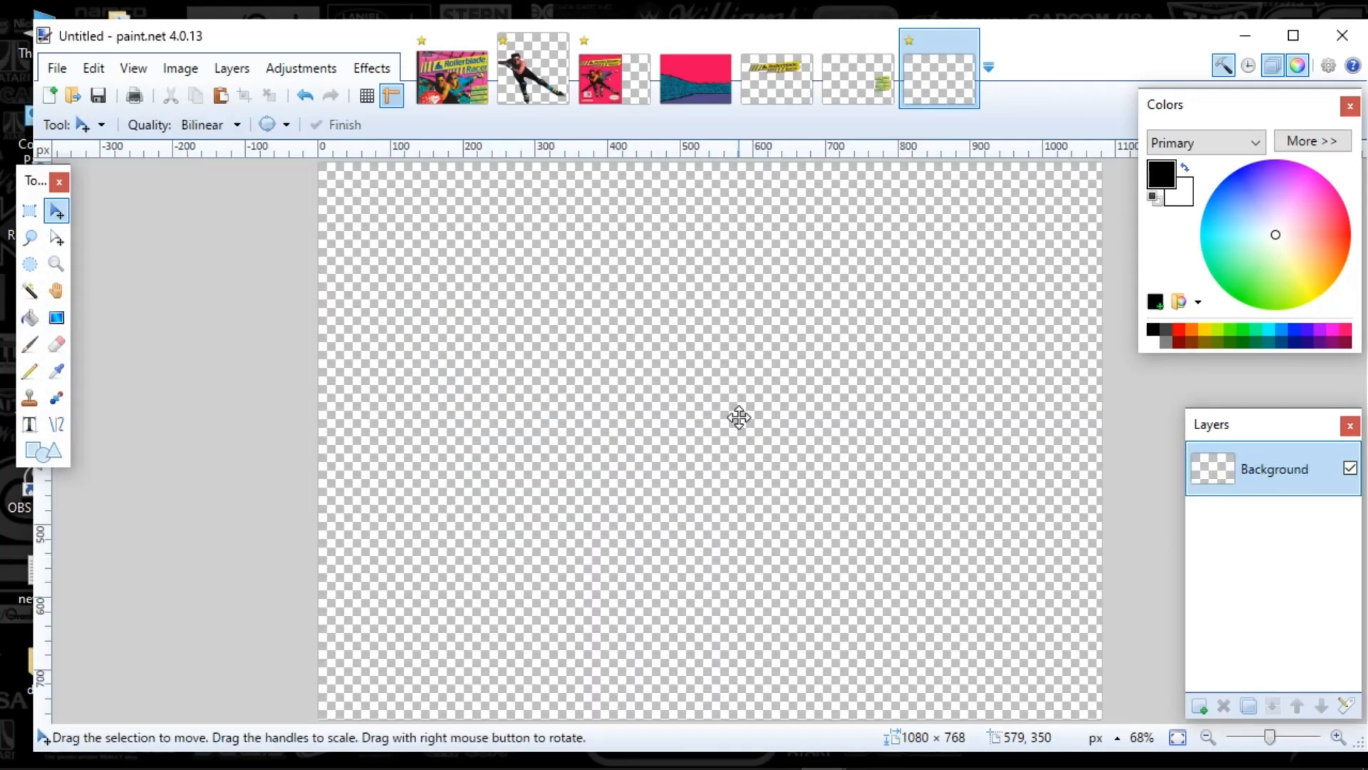
Step: Paste the man skater at the canvas's lower left, with its top-left corner at about -8, 212, and launch HyperTheme
{"action": "key", "text": "ctrl+v"}
{"action": "left_click_drag", "start_coordinate": [793, 378], "coordinate": [784, 532]}
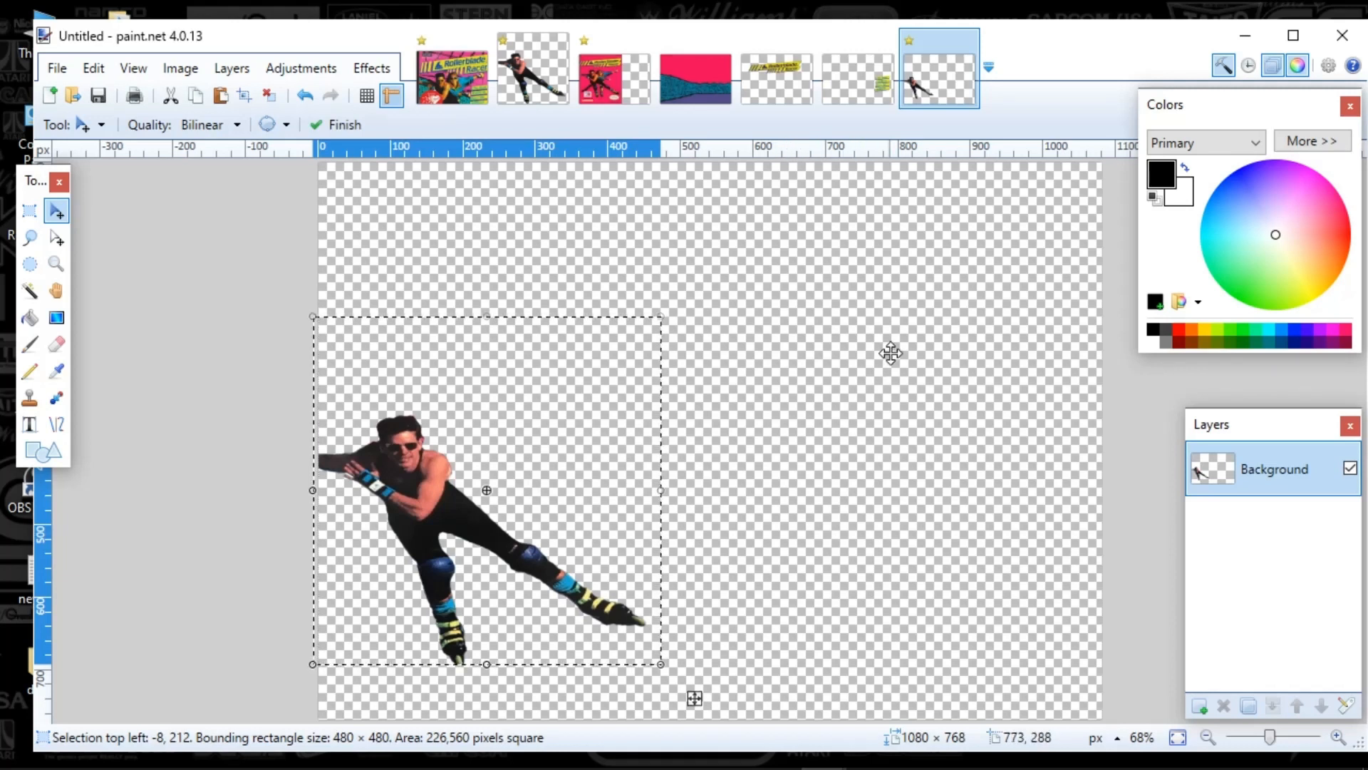
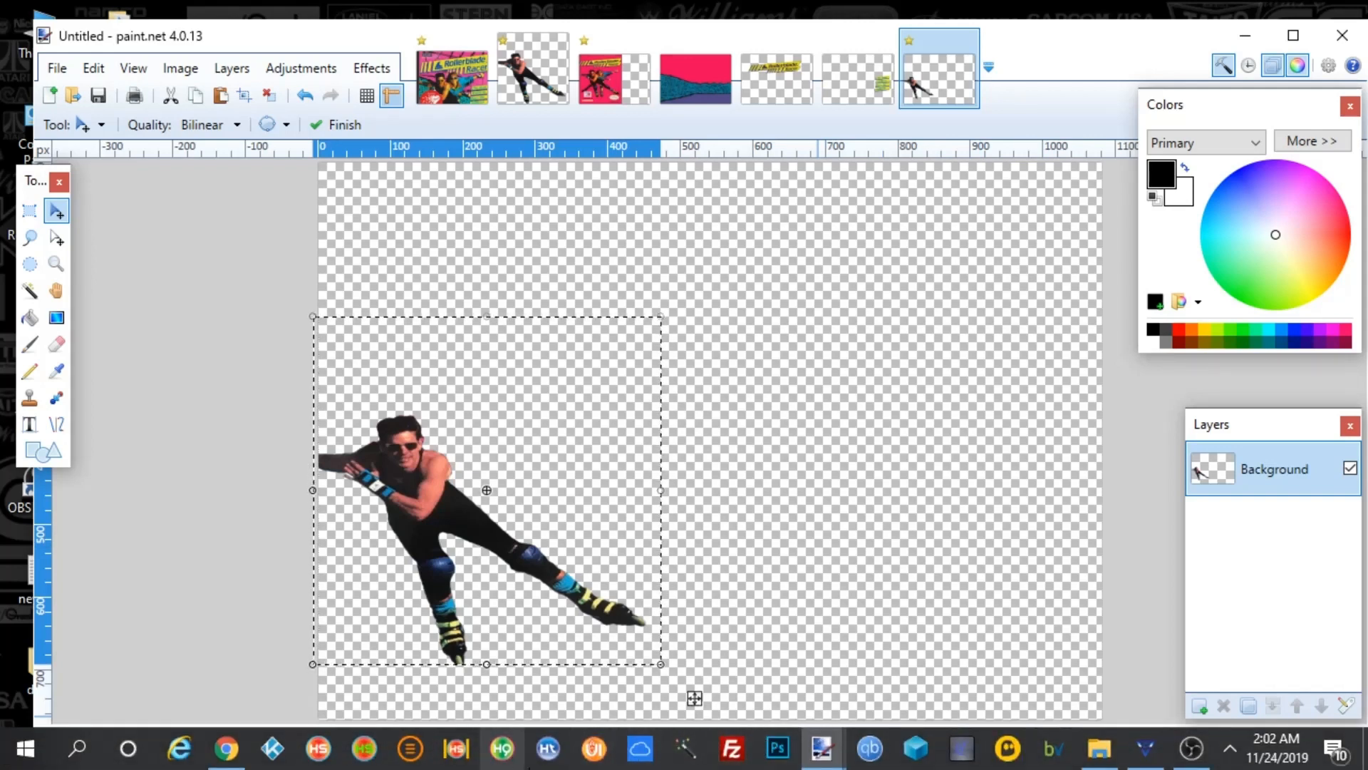
{"action": "left_click", "coordinate": [548, 755]}
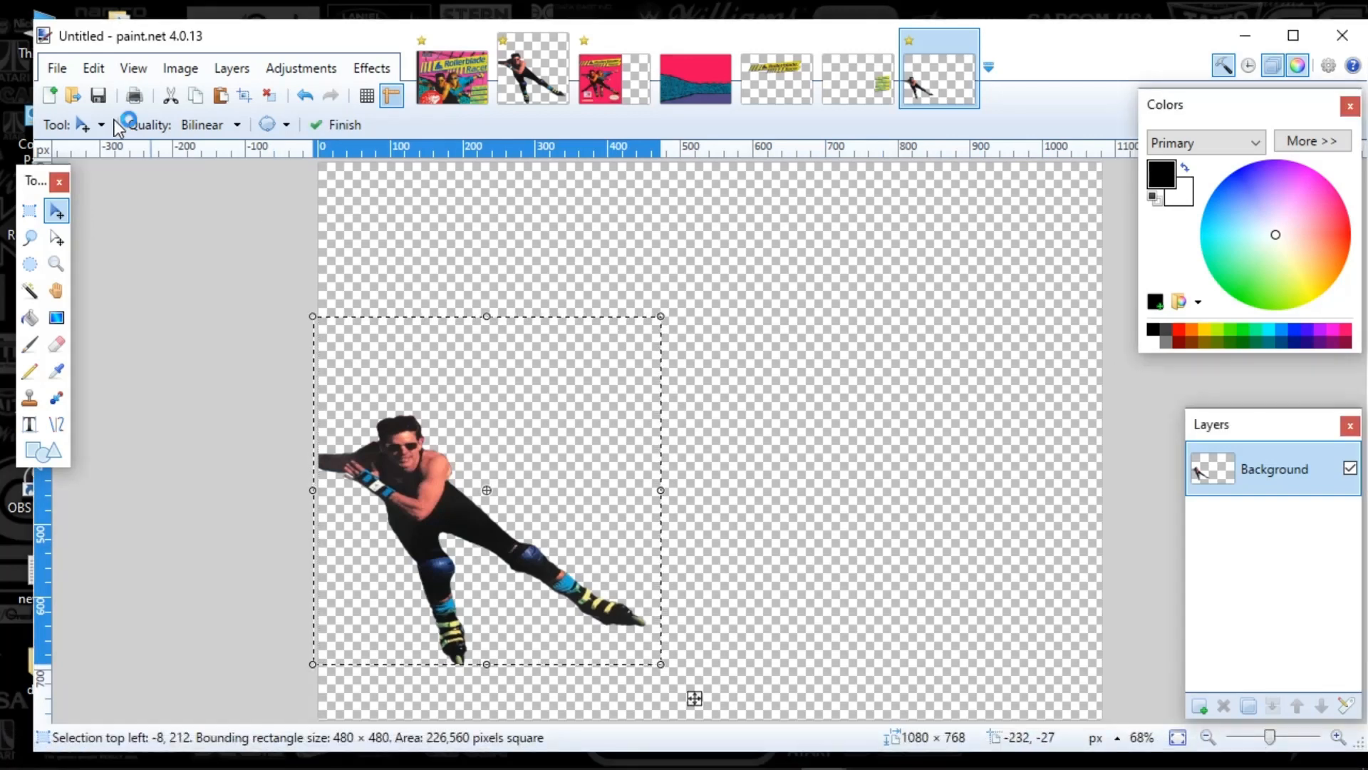
Step: Save the skater image to the Desktop as Artwork 3.png with auto-detect bit depth
{"action": "left_click", "coordinate": [57, 68]}
{"action": "left_click", "coordinate": [100, 243]}
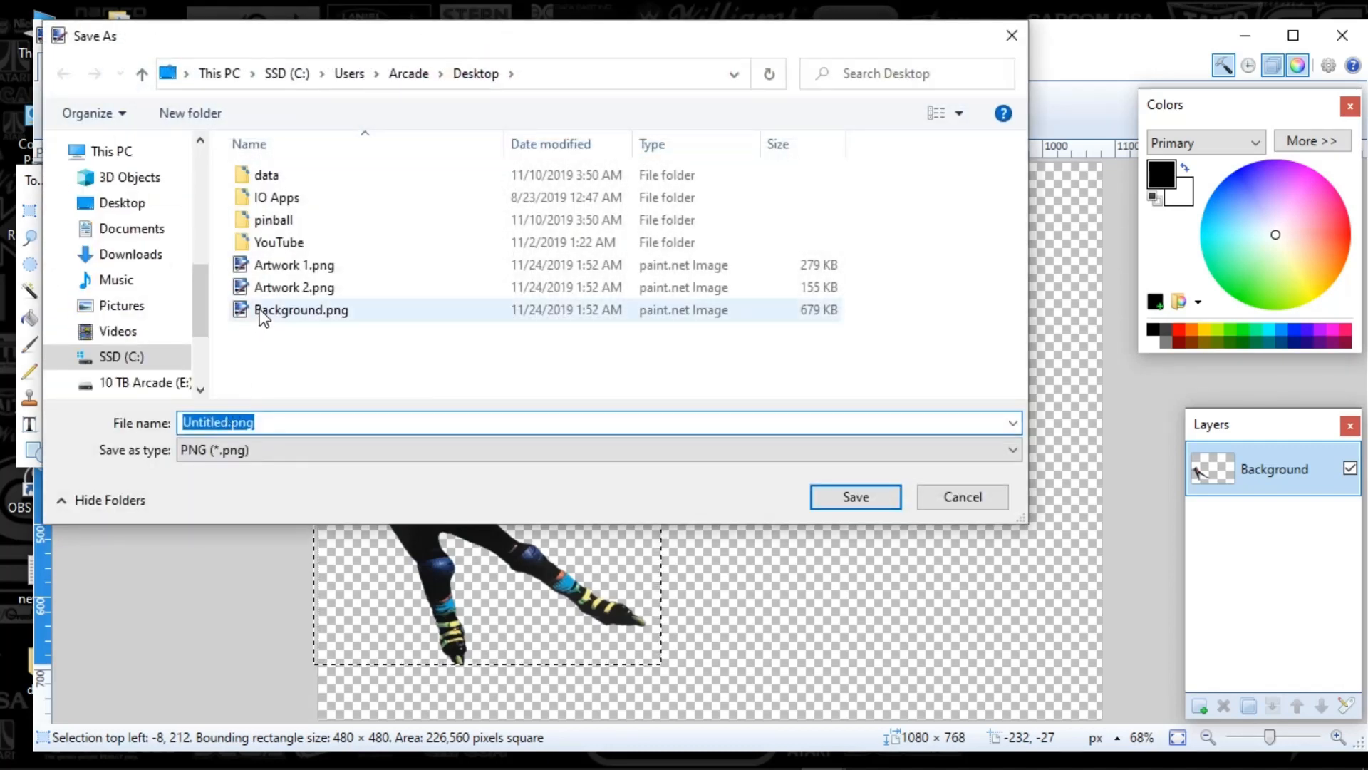
{"action": "left_click", "coordinate": [289, 287]}
{"action": "left_click", "coordinate": [231, 426]}
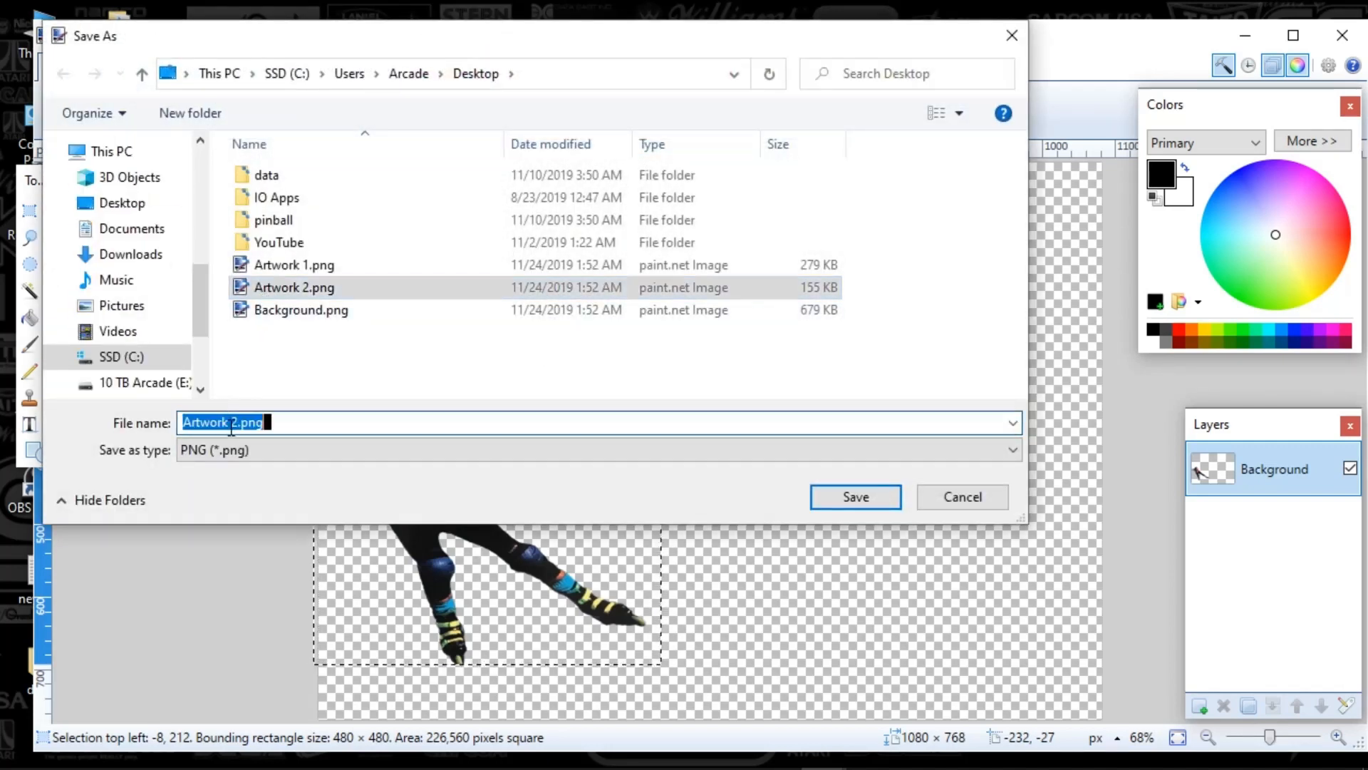
{"action": "left_click_drag", "start_coordinate": [238, 426], "coordinate": [250, 422]}
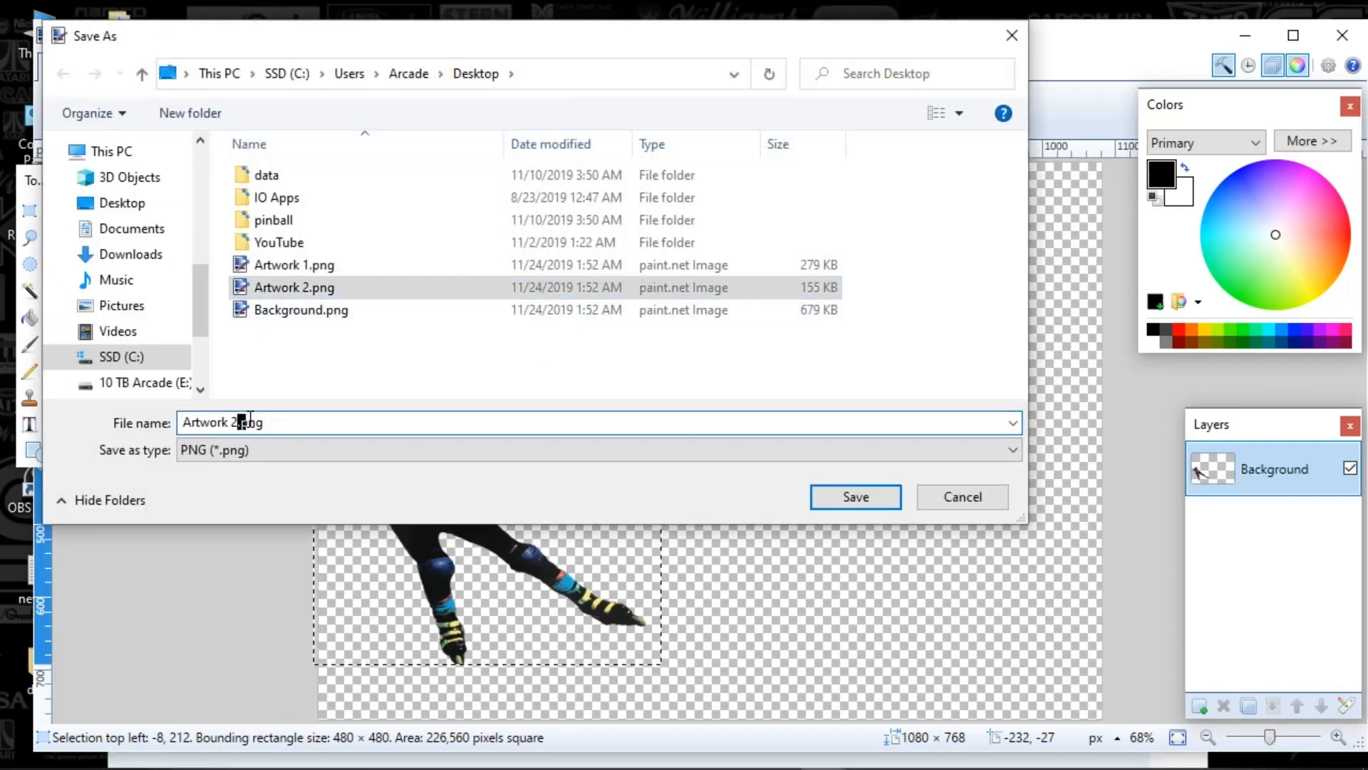
{"action": "key", "text": "BackSpace"}
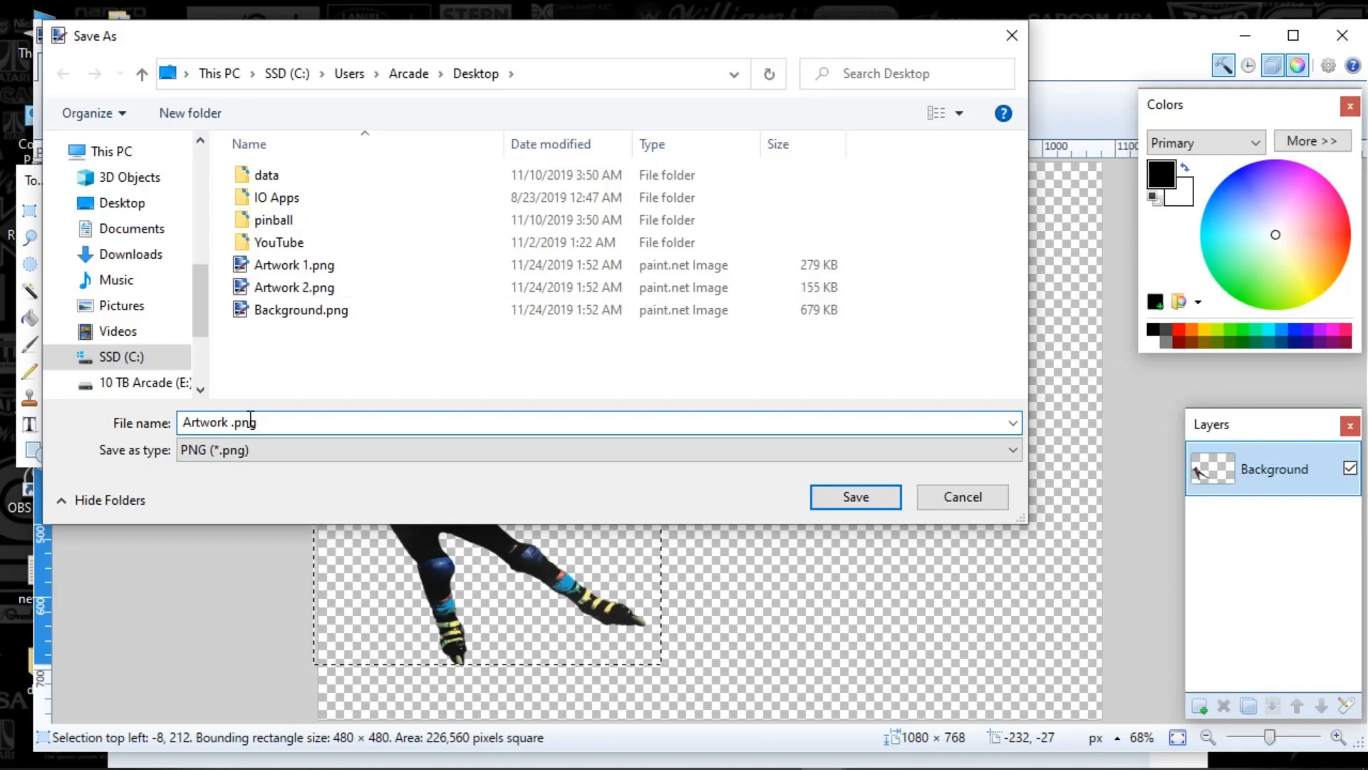
{"action": "type", "text": "3"}
{"action": "key", "text": "Return"}
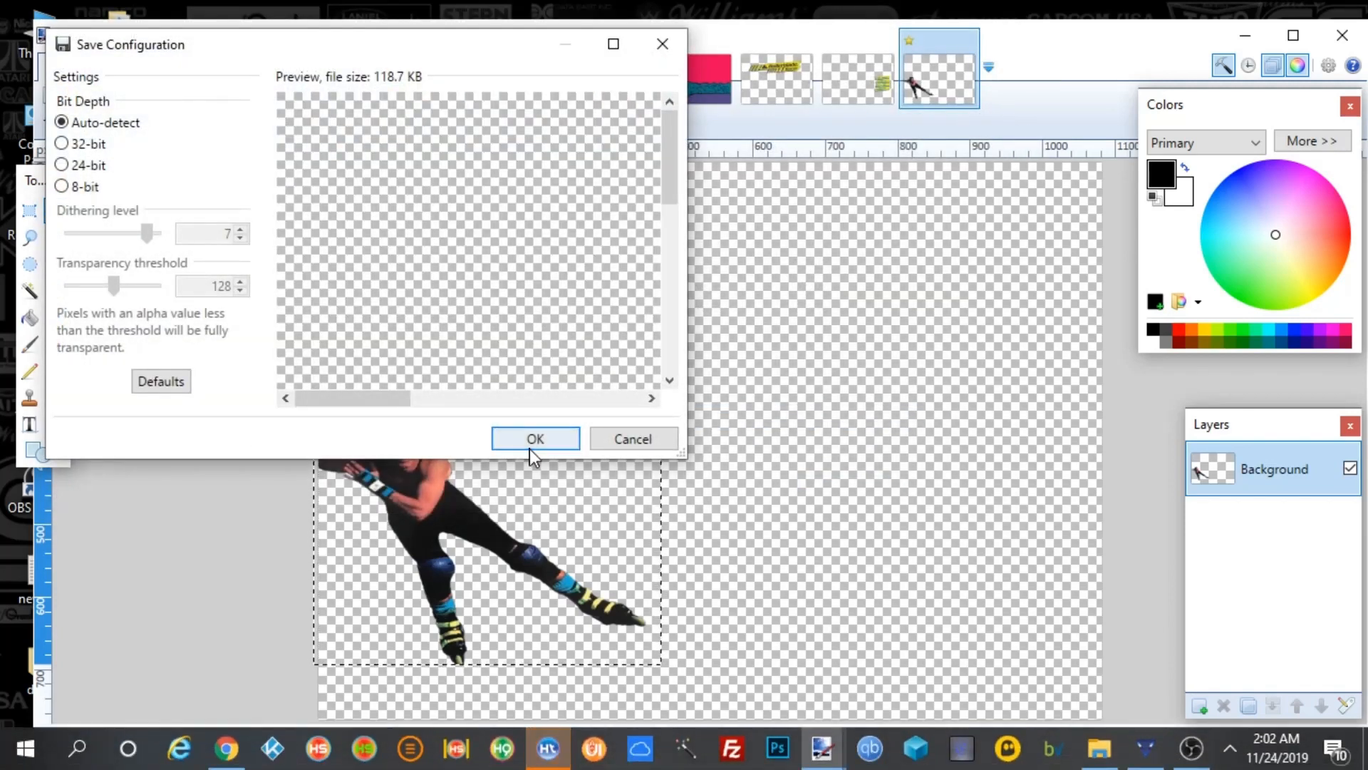
{"action": "left_click", "coordinate": [529, 448]}
Step: Enlarge the man skater proportionally and place him with his arm at the canvas's left edge and his lower skate at the bottom edge
{"action": "left_click_drag", "start_coordinate": [659, 321], "coordinate": [809, 205]}
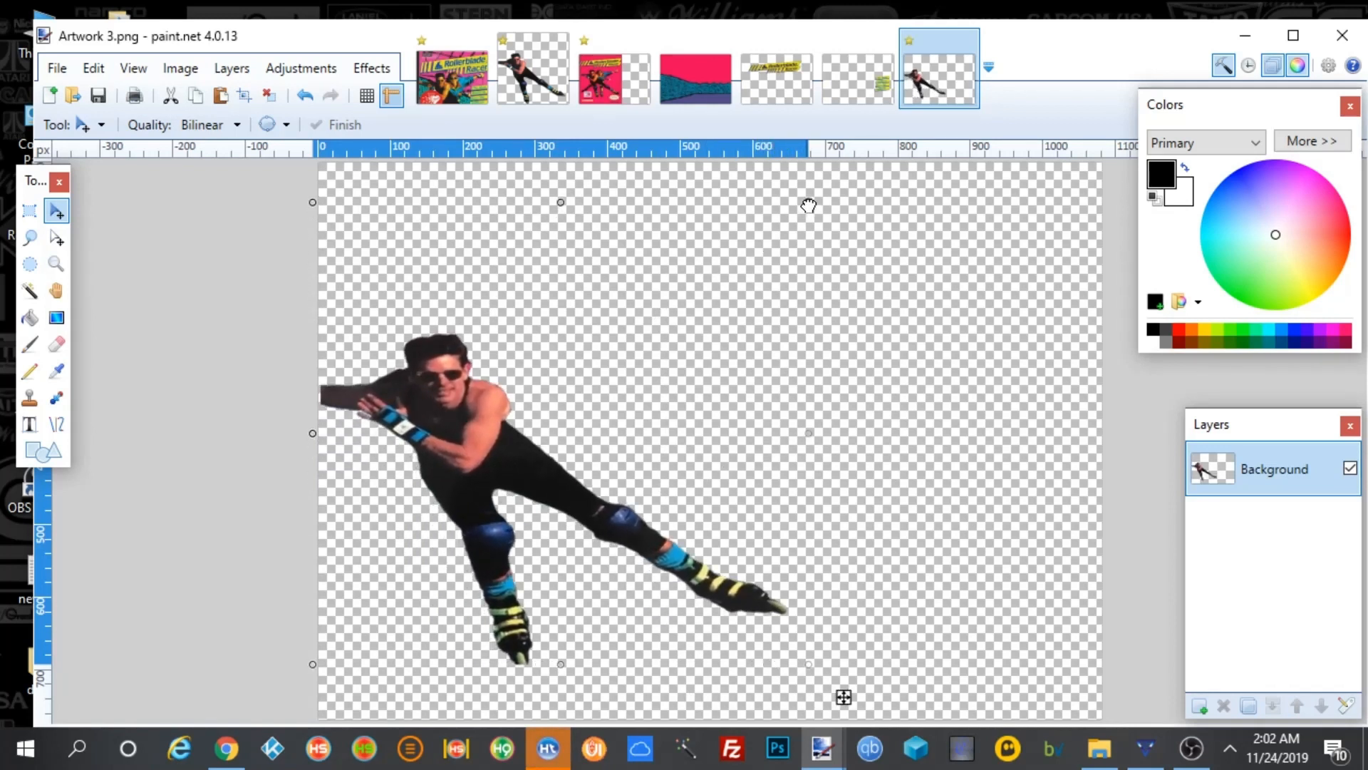
{"action": "left_click_drag", "start_coordinate": [477, 441], "coordinate": [536, 464]}
{"action": "left_click_drag", "start_coordinate": [802, 253], "coordinate": [866, 218]}
{"action": "mouse_move", "coordinate": [665, 471]}
{"action": "left_mouse_down"}
{"action": "mouse_move", "coordinate": [641, 485]}
{"action": "mouse_move", "coordinate": [687, 482]}
{"action": "mouse_move", "coordinate": [620, 483]}
{"action": "mouse_move", "coordinate": [684, 473]}
{"action": "mouse_move", "coordinate": [667, 478]}
{"action": "left_mouse_up"}
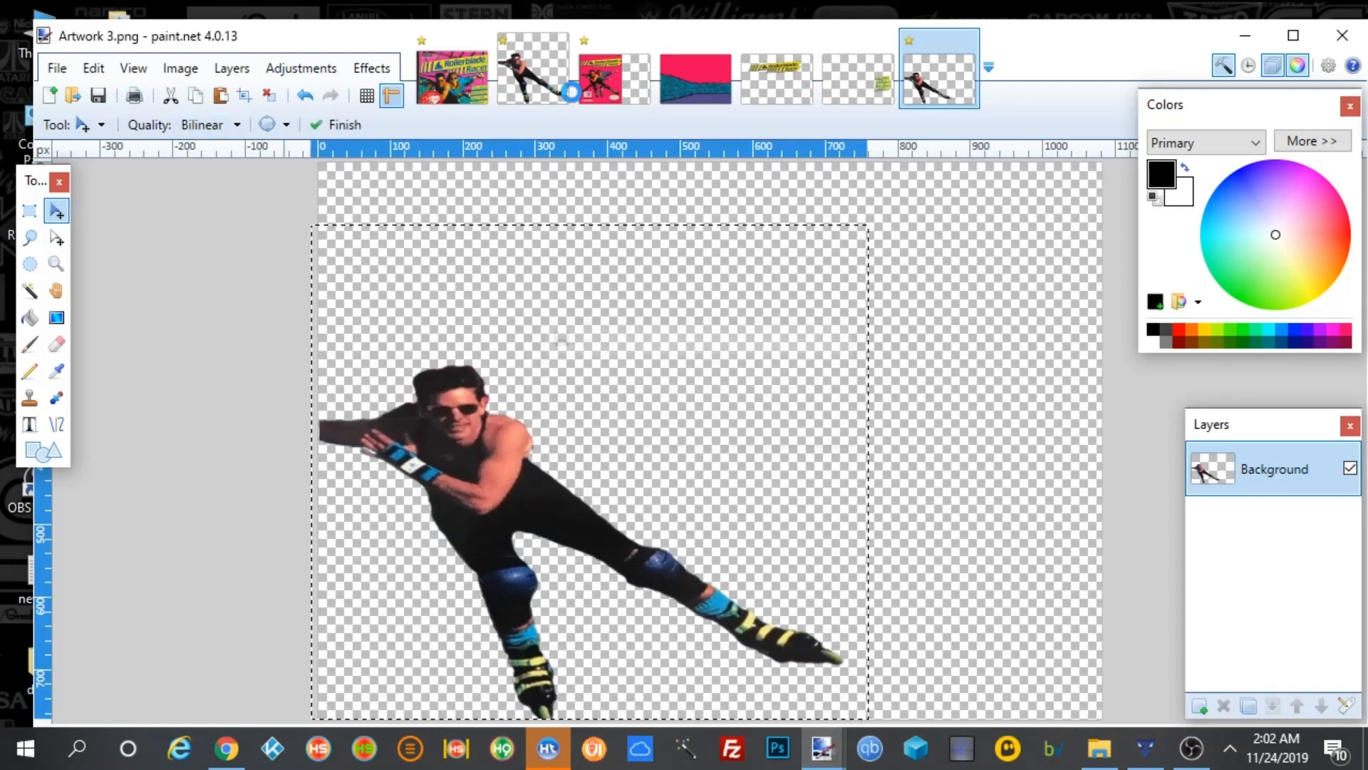
Step: Switch to HyperTheme and add Background.png from the Desktop as the theme's background
{"action": "left_click", "coordinate": [610, 89]}
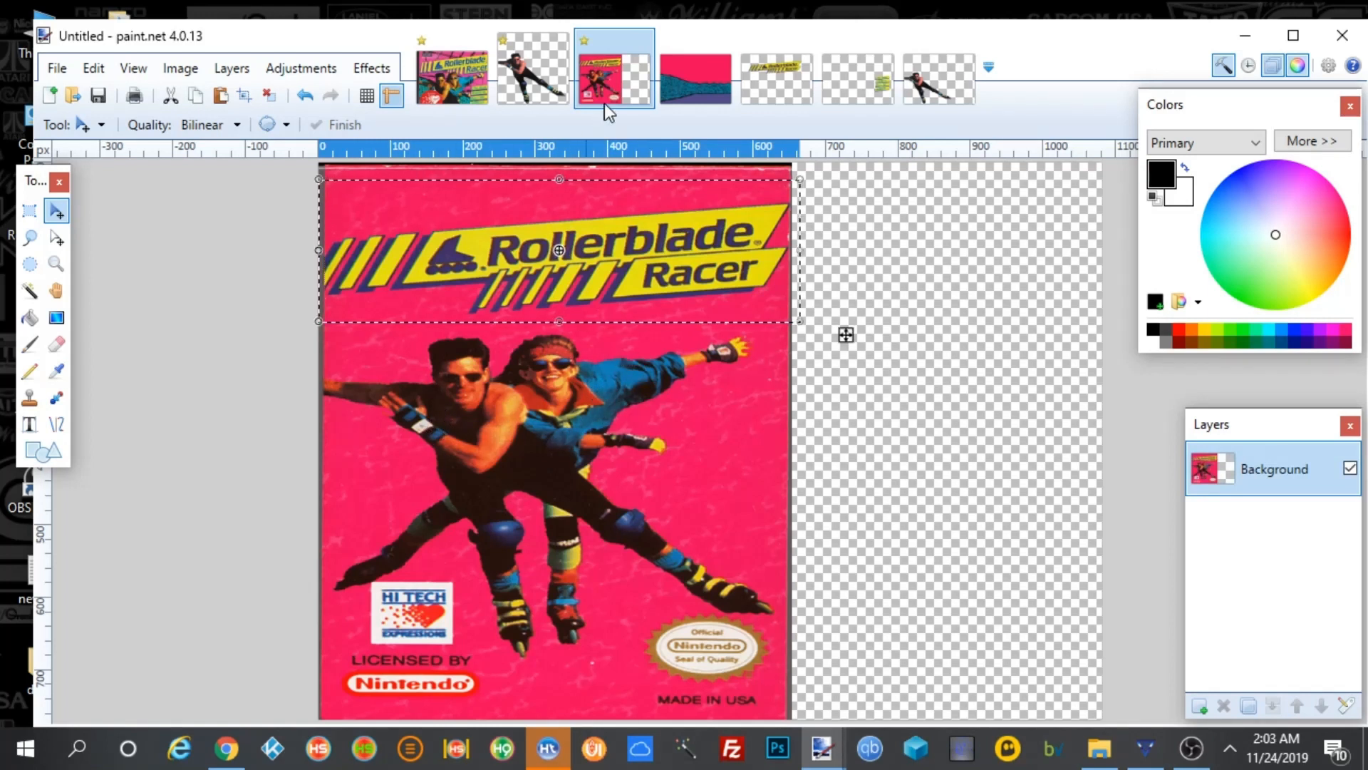
{"action": "left_click", "coordinate": [1245, 36]}
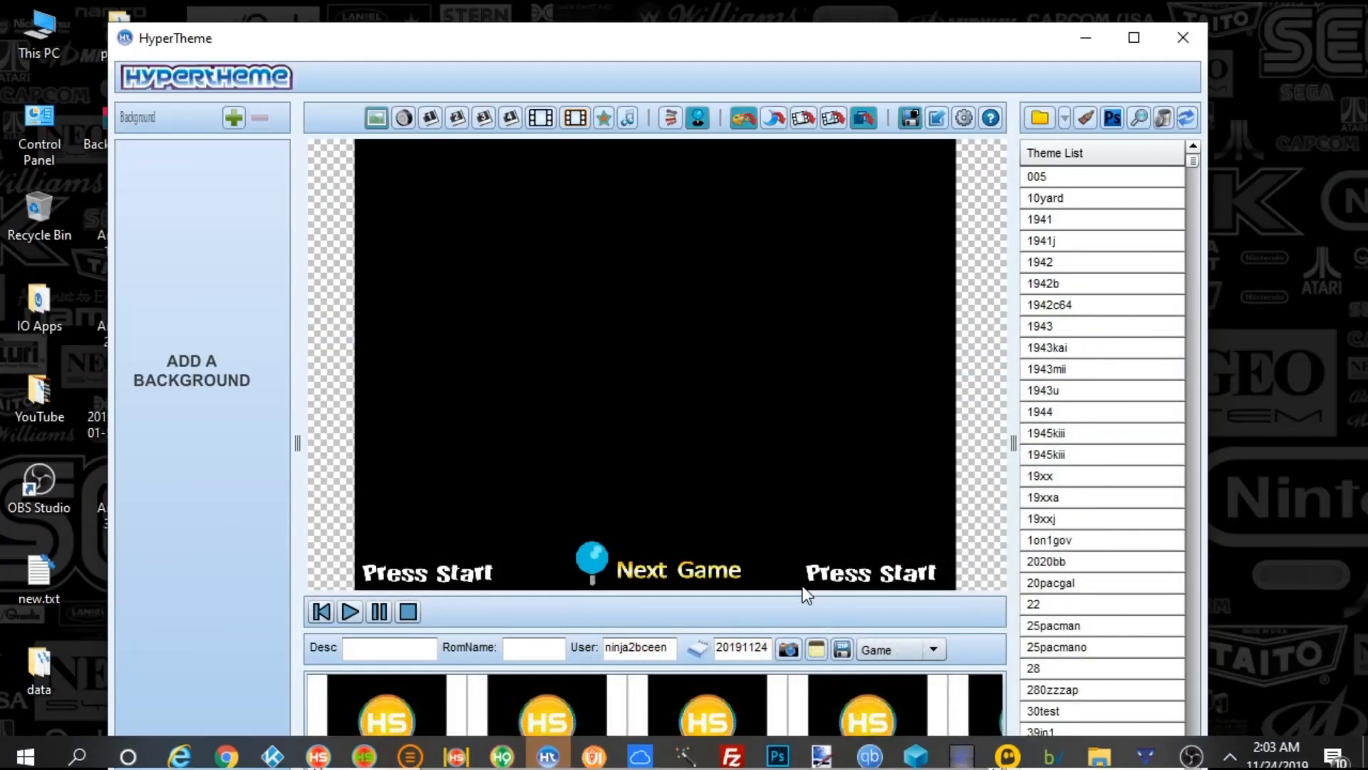
{"action": "left_click", "coordinate": [234, 118]}
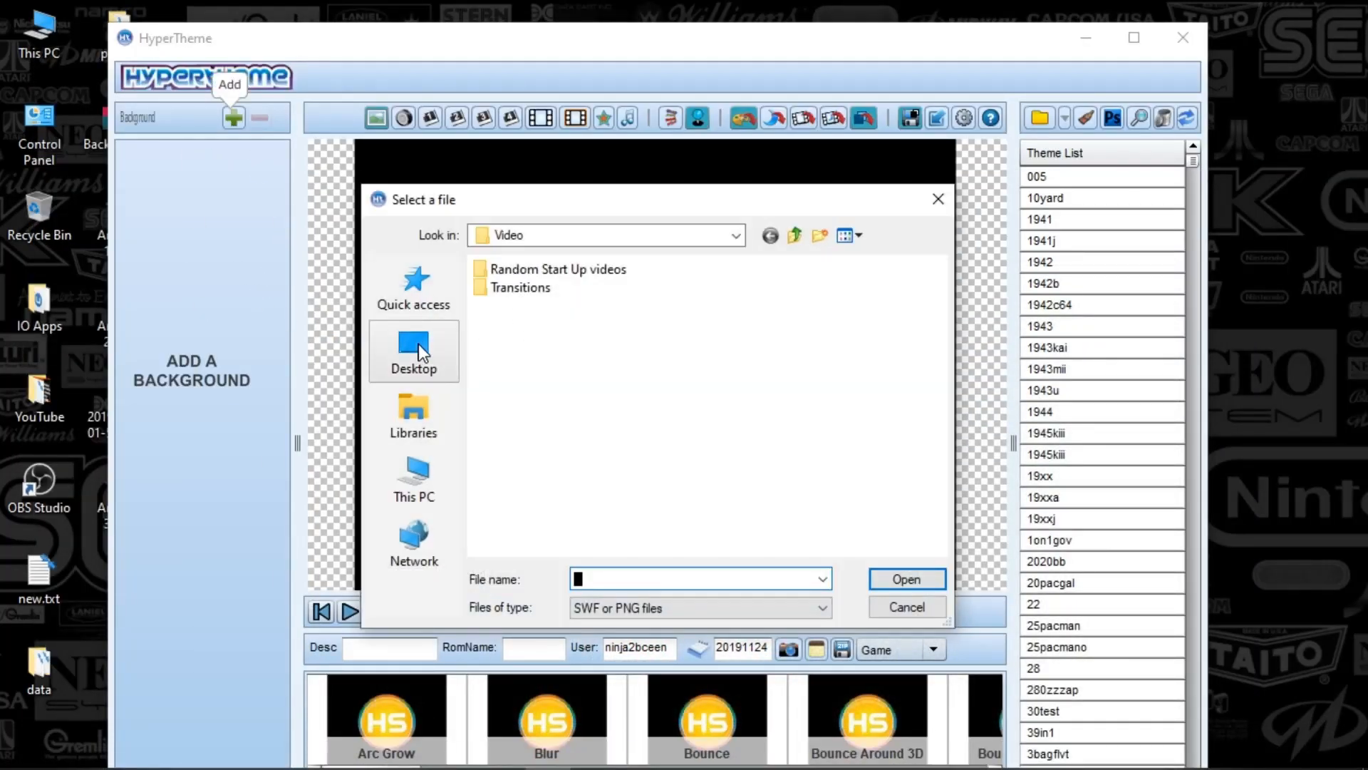
{"action": "left_click", "coordinate": [418, 345]}
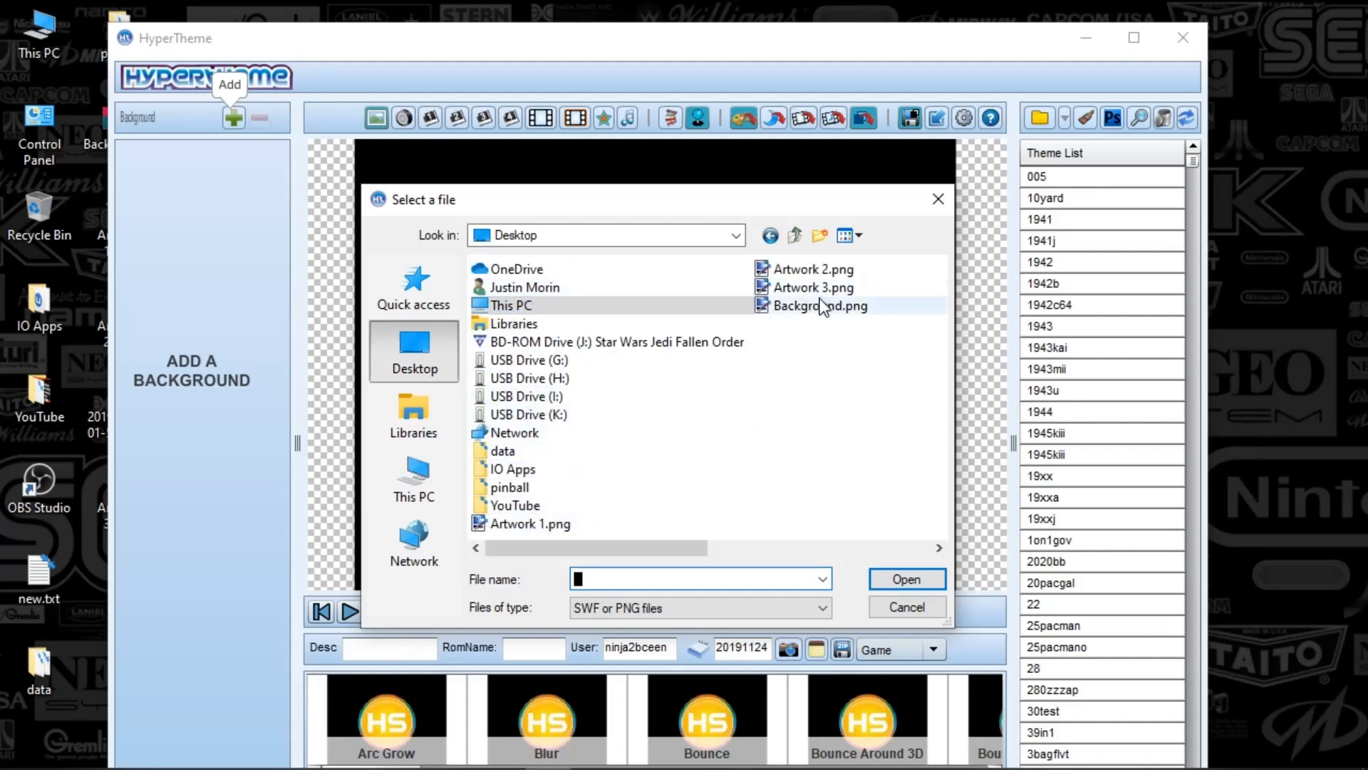
{"action": "double_click", "coordinate": [820, 306]}
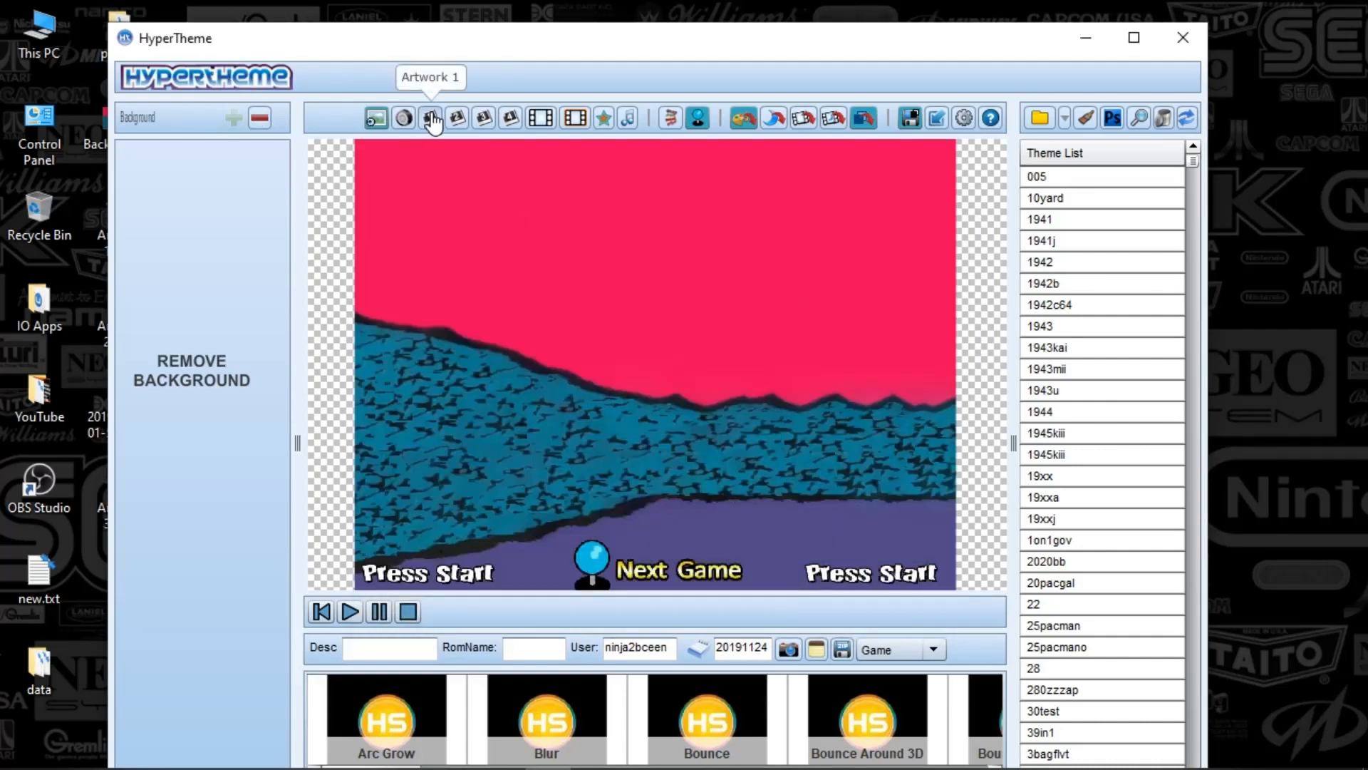
Step: Add Artwork 1.png to the Artwork 1 slot and move the logo to about X 550, Y 338
{"action": "left_click", "coordinate": [431, 118]}
{"action": "left_click", "coordinate": [226, 117]}
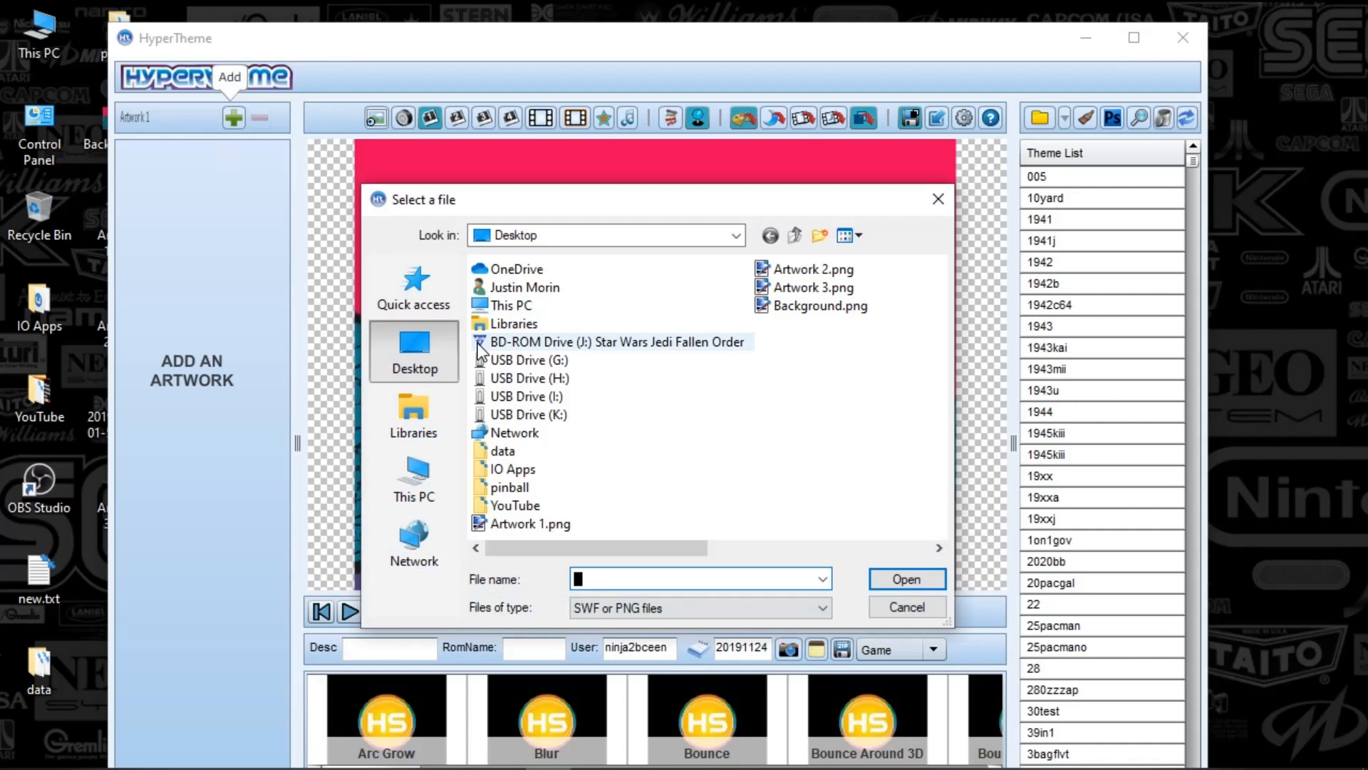
{"action": "double_click", "coordinate": [553, 528]}
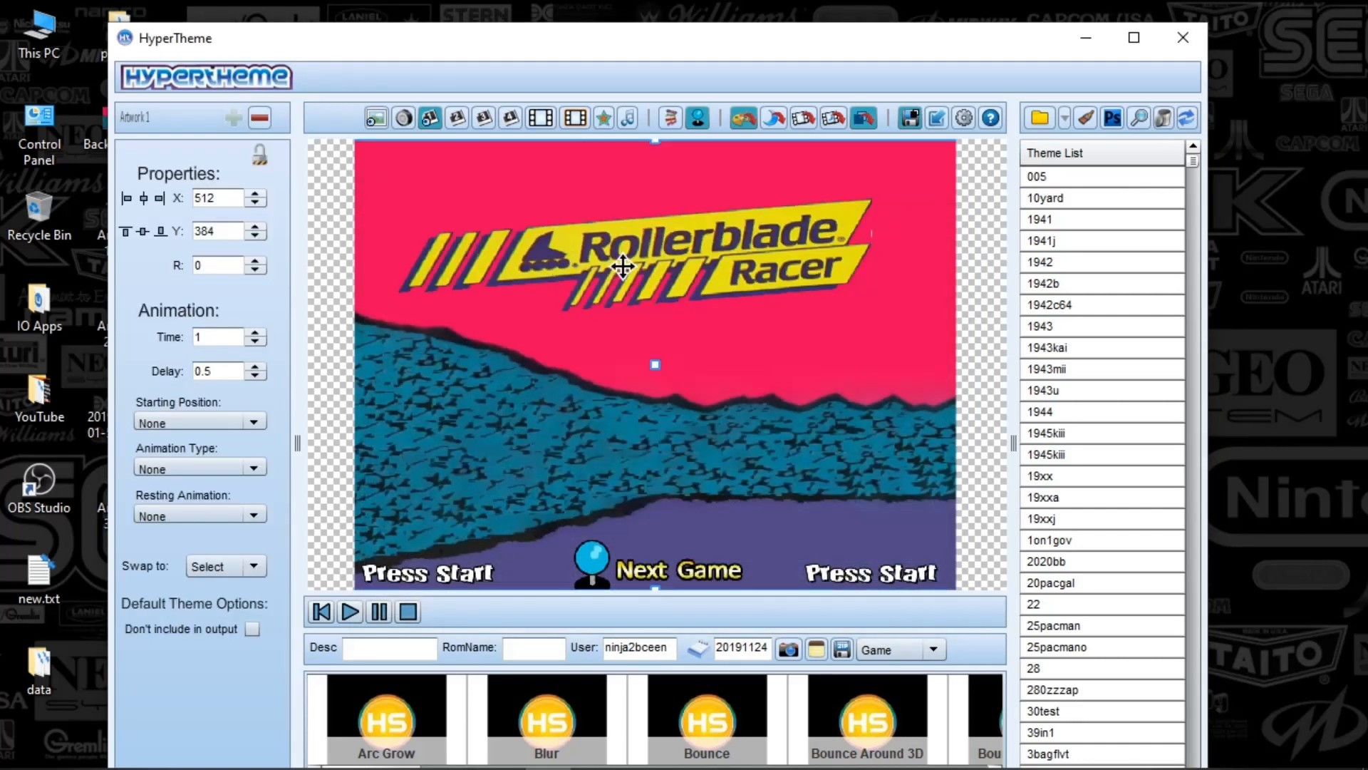
{"action": "left_click_drag", "start_coordinate": [623, 267], "coordinate": [645, 241]}
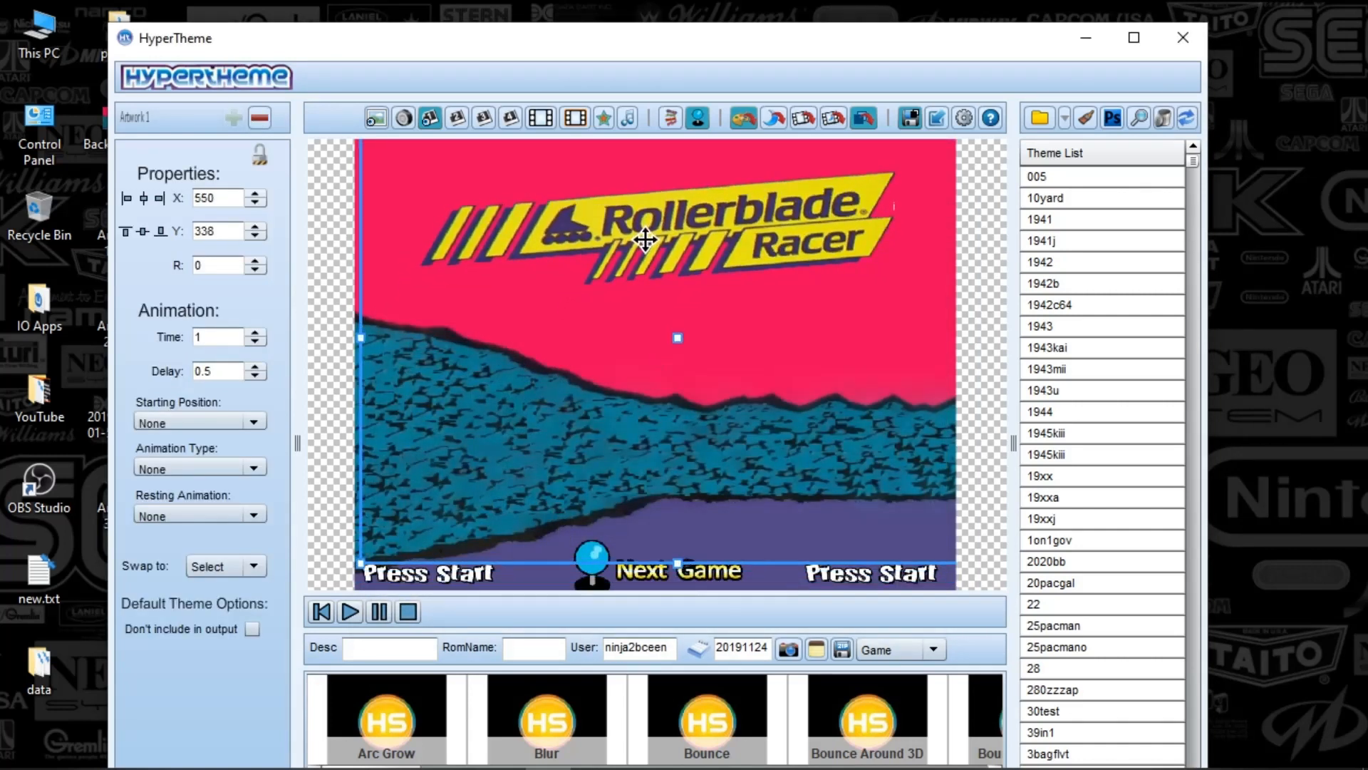
Step: Move the HyperTheme window clear of the desktop files and open Artwork 1.png in paint.net
{"action": "left_click_drag", "start_coordinate": [775, 44], "coordinate": [843, 45]}
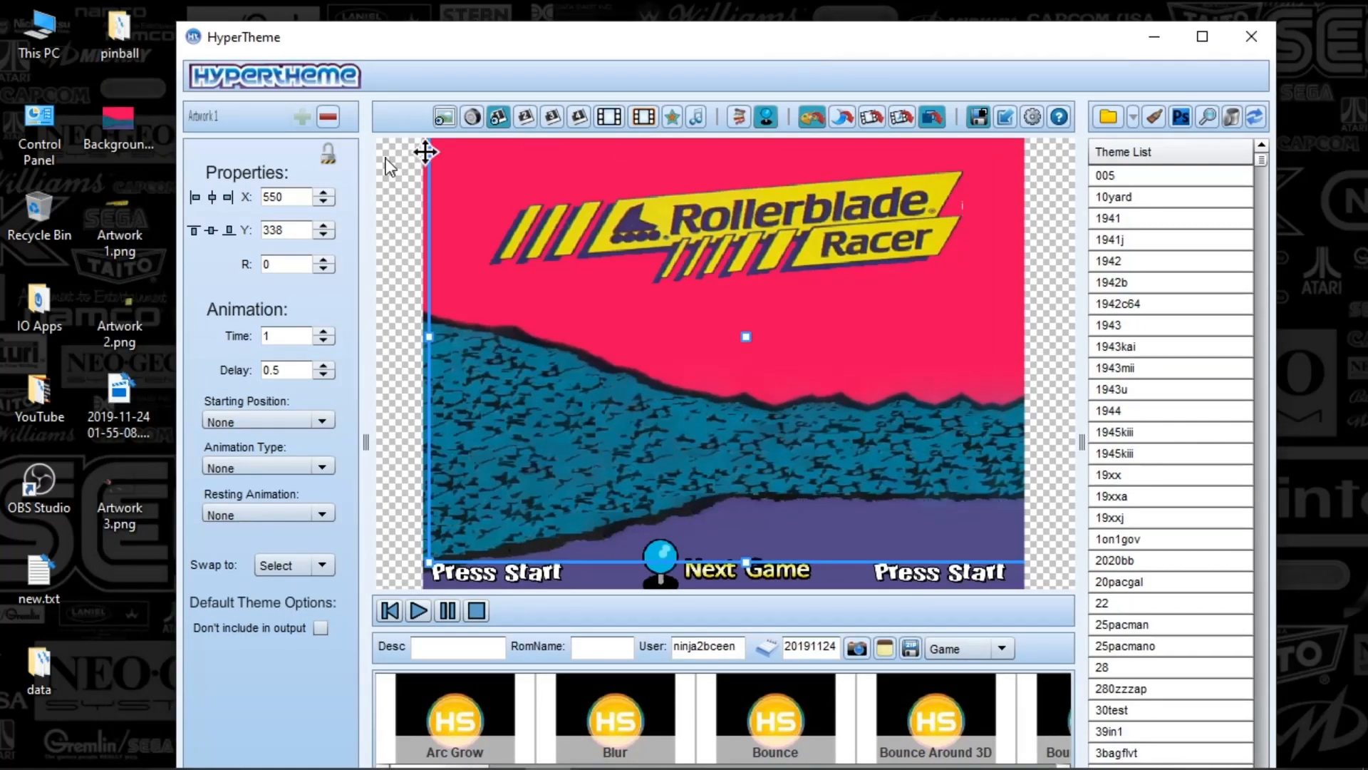
{"action": "double_click", "coordinate": [122, 234]}
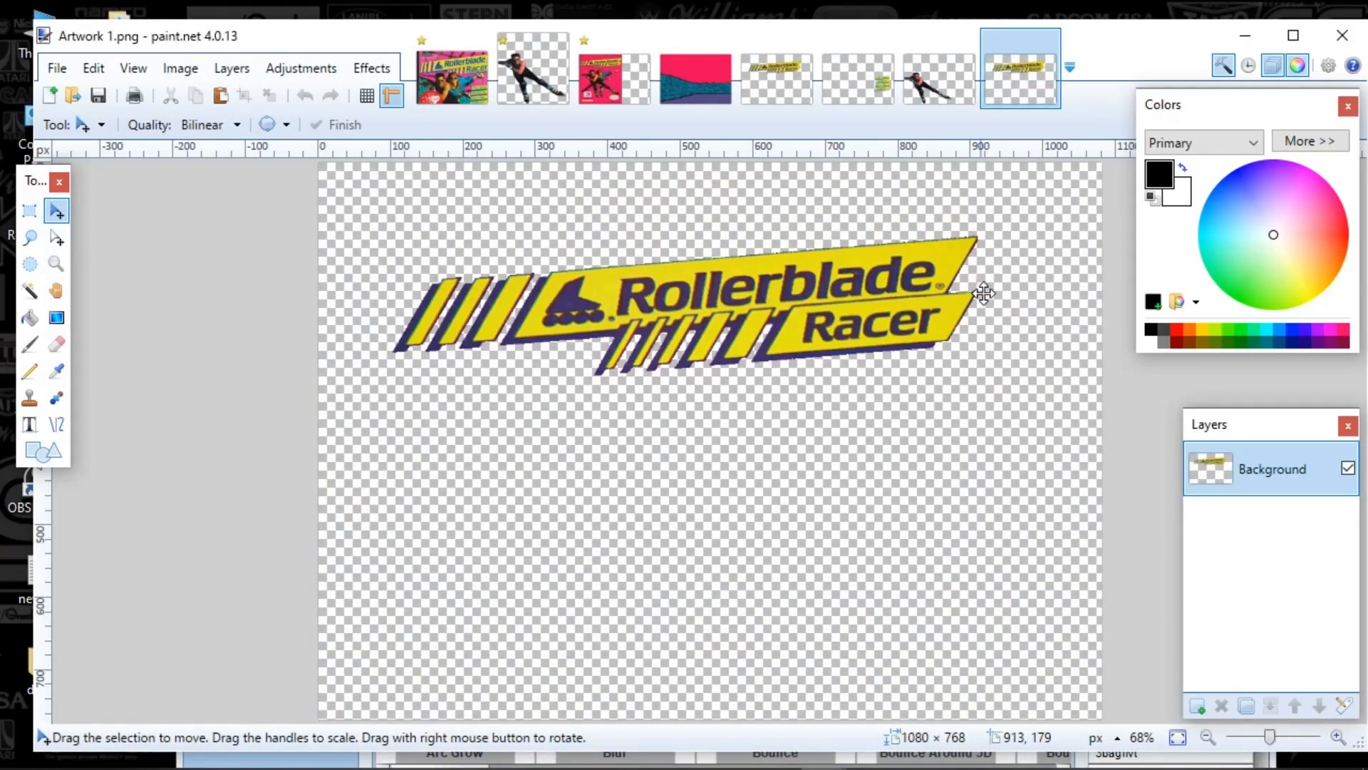
{"action": "scroll", "coordinate": [984, 293], "scroll_direction": "up", "scroll_amount": 4}
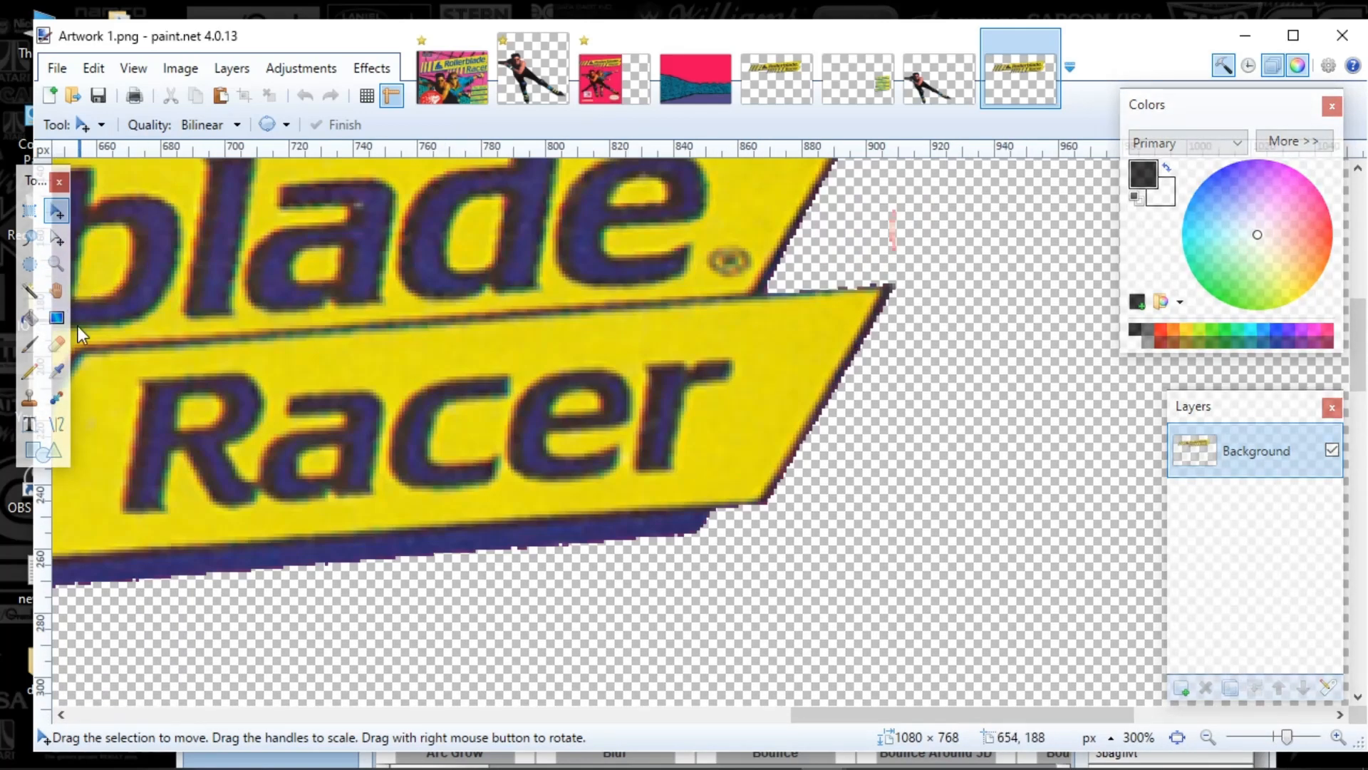
Step: Erase the stray red mark beside the logo's right end with a 15-wide eraser and save the PNG with auto-detect bit depth
{"action": "left_click", "coordinate": [56, 343]}
{"action": "left_click", "coordinate": [264, 124]}
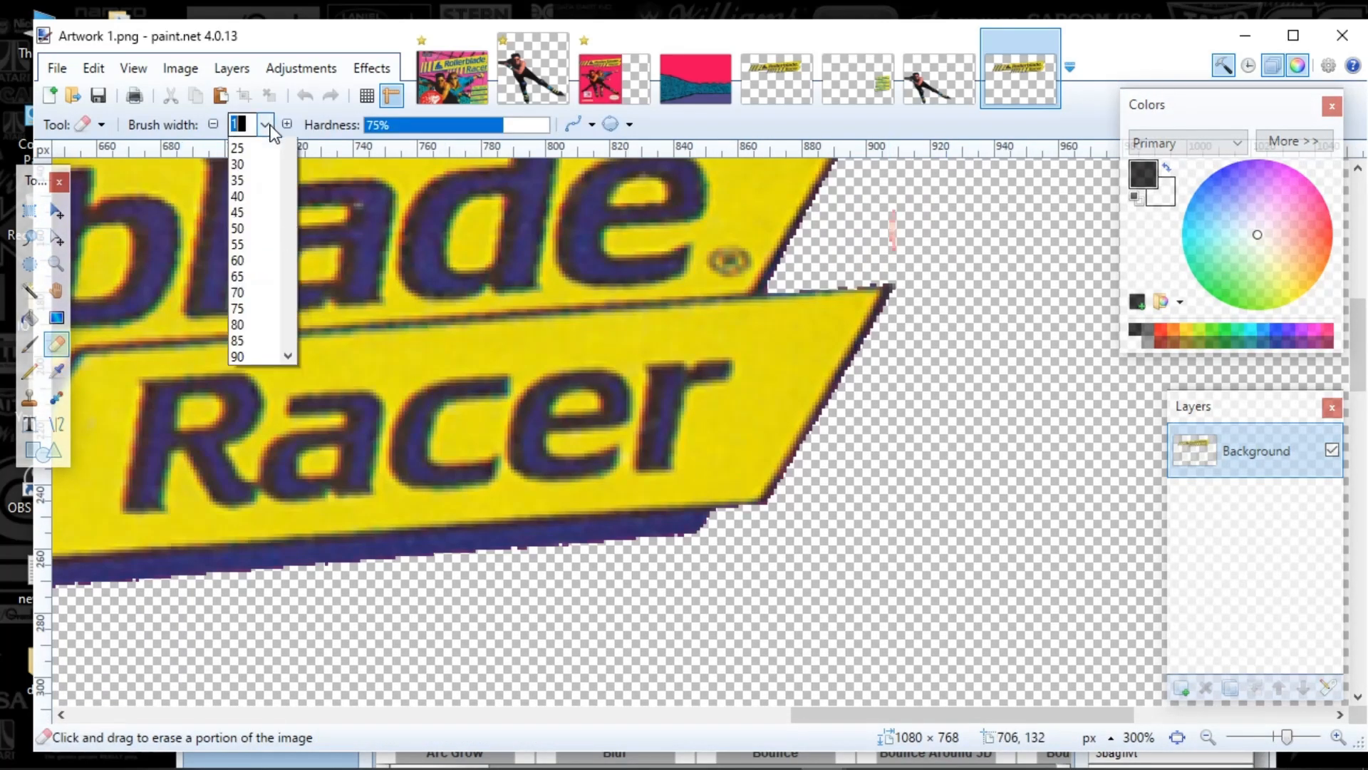
{"action": "left_click", "coordinate": [254, 354]}
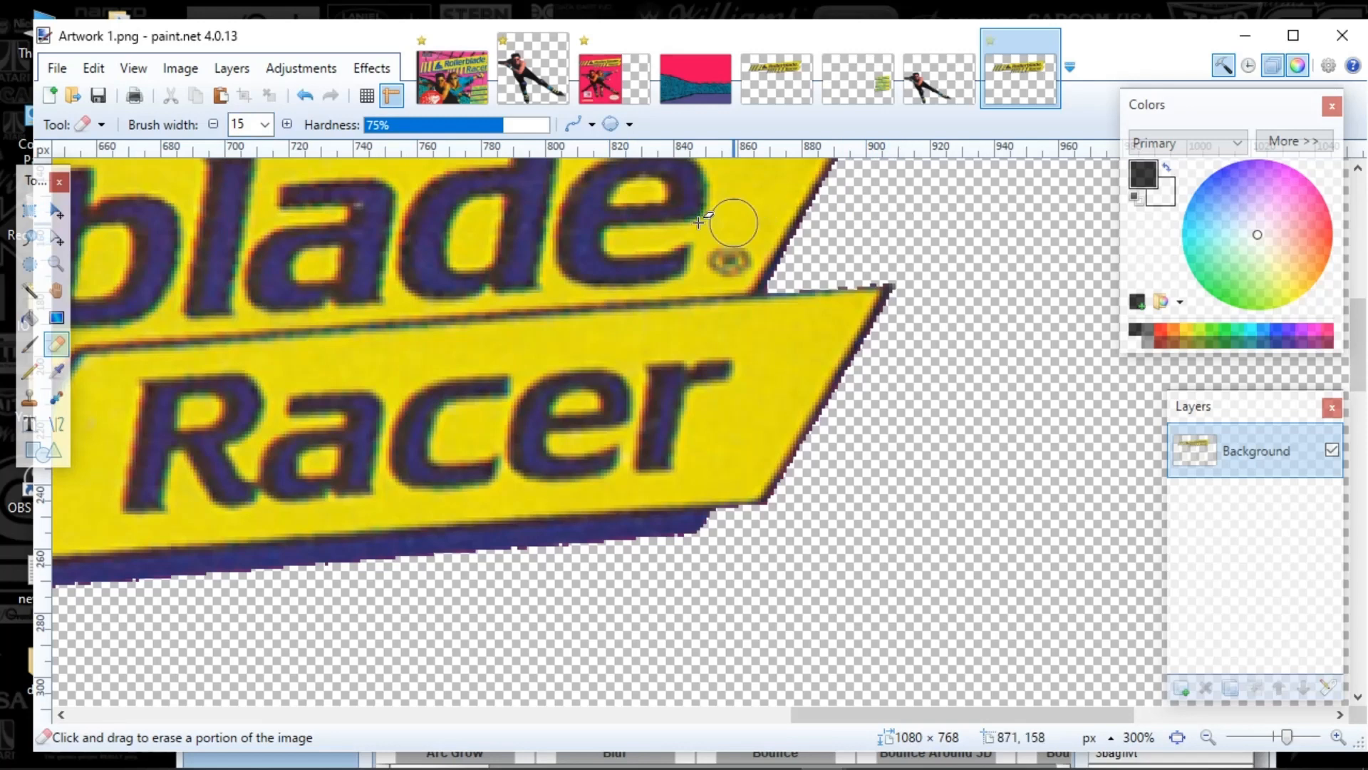
{"action": "scroll", "coordinate": [698, 221], "scroll_direction": "down", "scroll_amount": 3}
{"action": "left_click", "coordinate": [99, 95]}
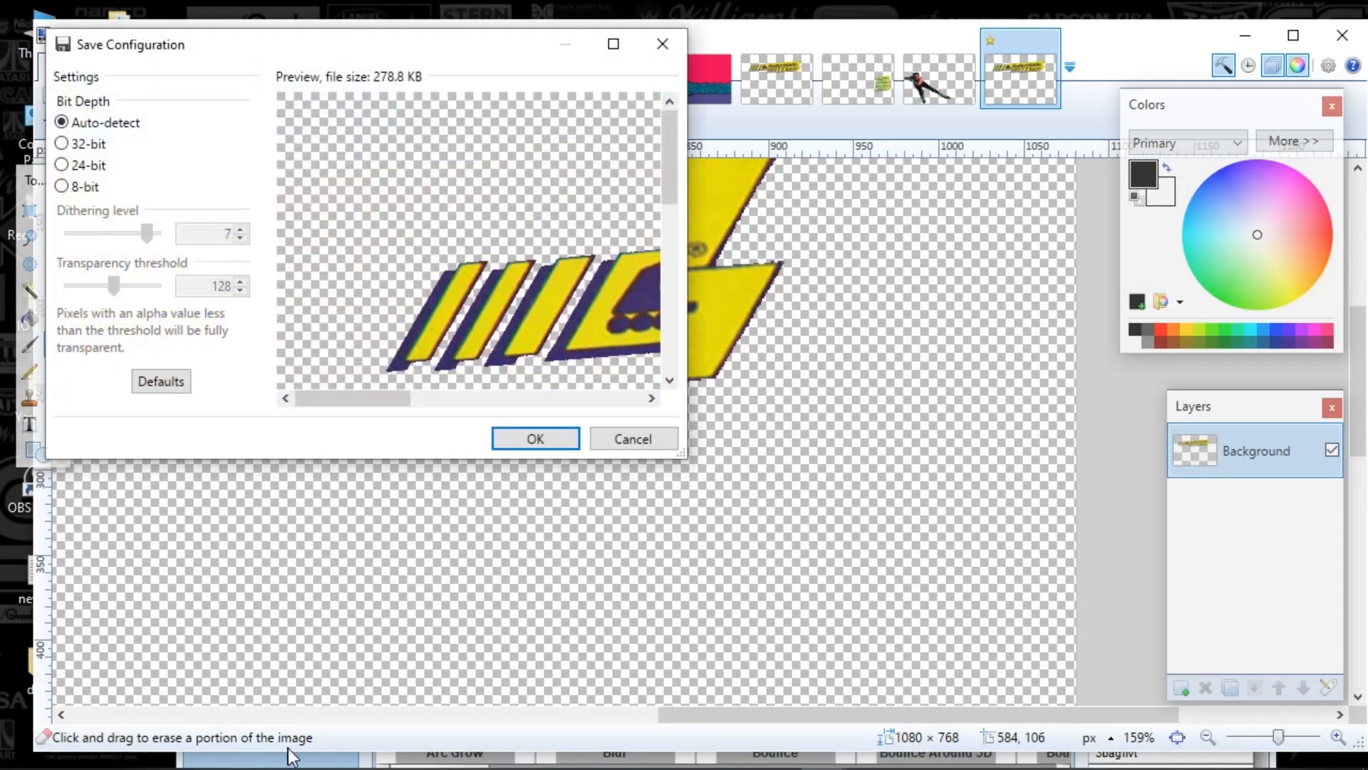
{"action": "left_click", "coordinate": [535, 438]}
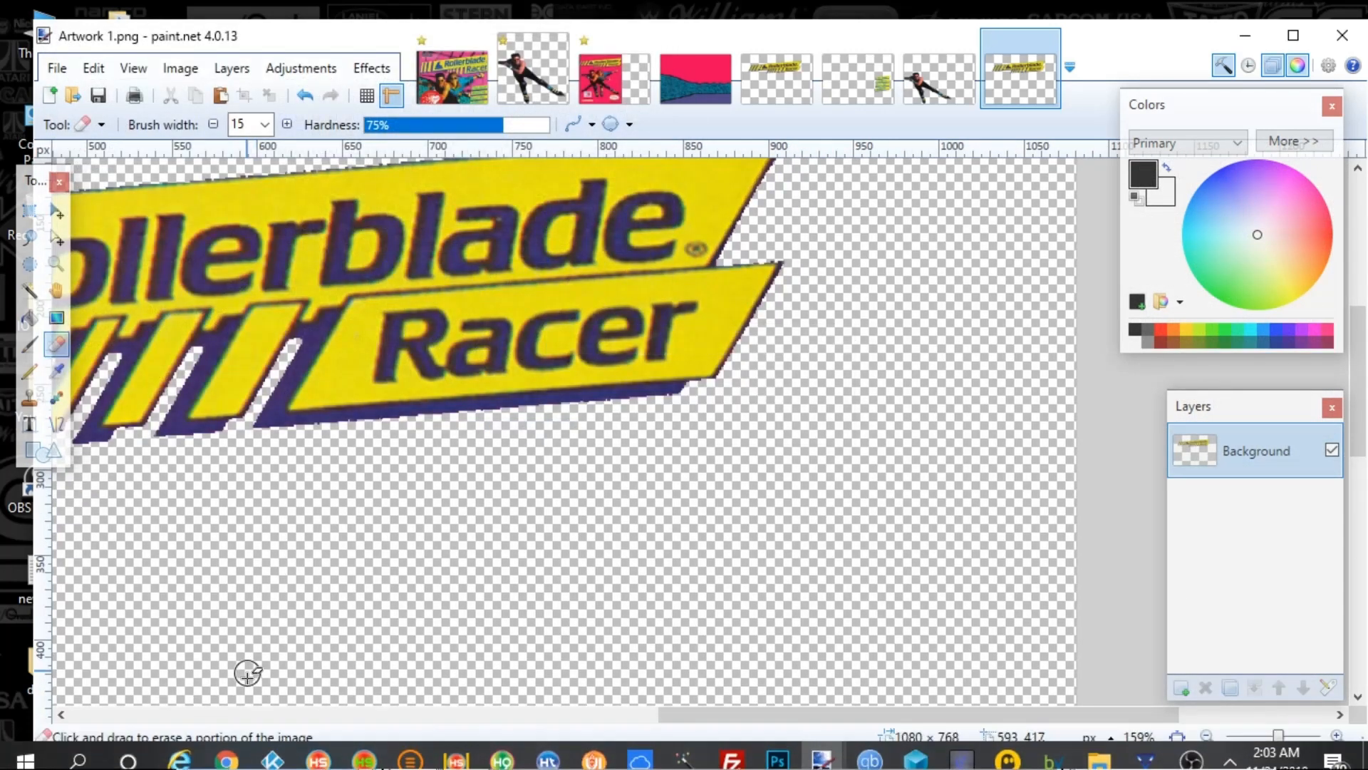
Step: Switch to HyperTheme, replace the Artwork 1 logo with the updated Artwork 1.png and move it to about X 550, Y 314
{"action": "left_click", "coordinate": [257, 766]}
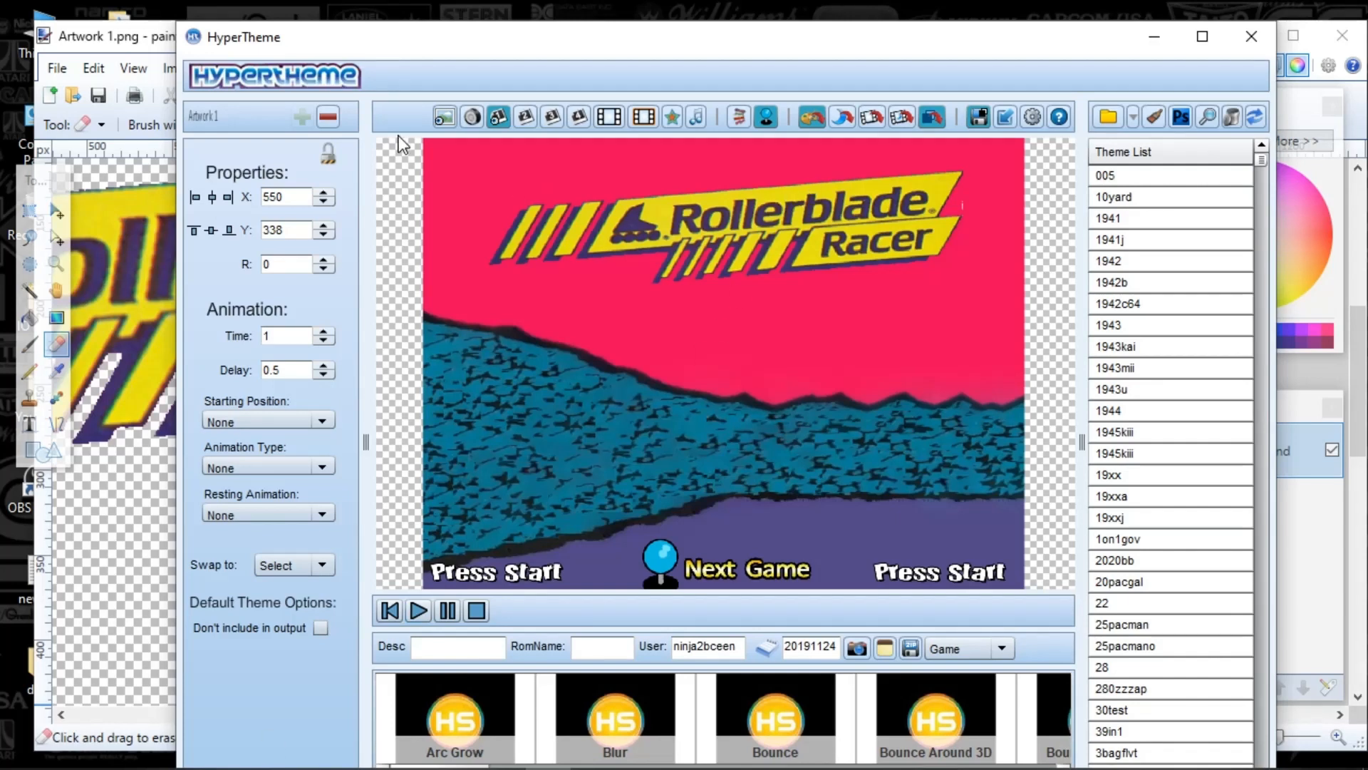
{"action": "left_click", "coordinate": [329, 116]}
{"action": "left_click", "coordinate": [302, 116]}
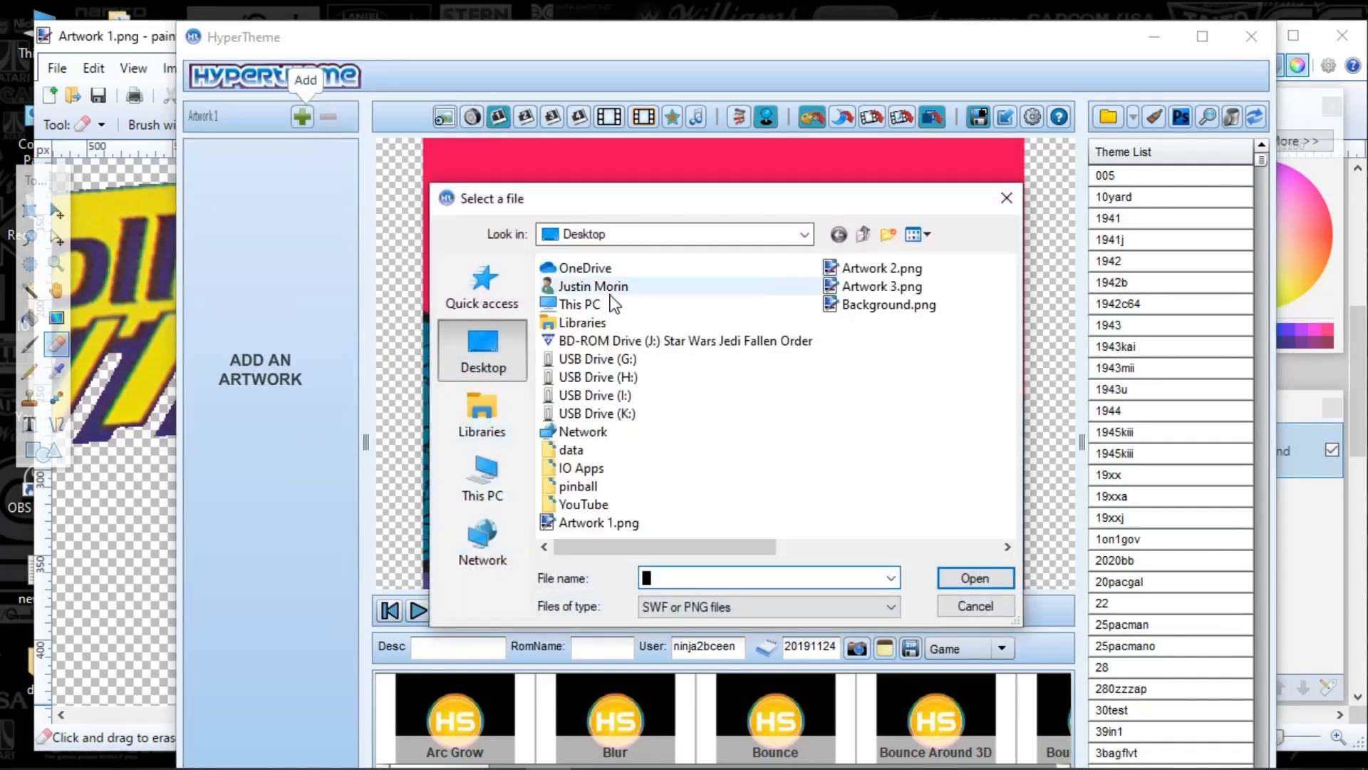
{"action": "double_click", "coordinate": [608, 525]}
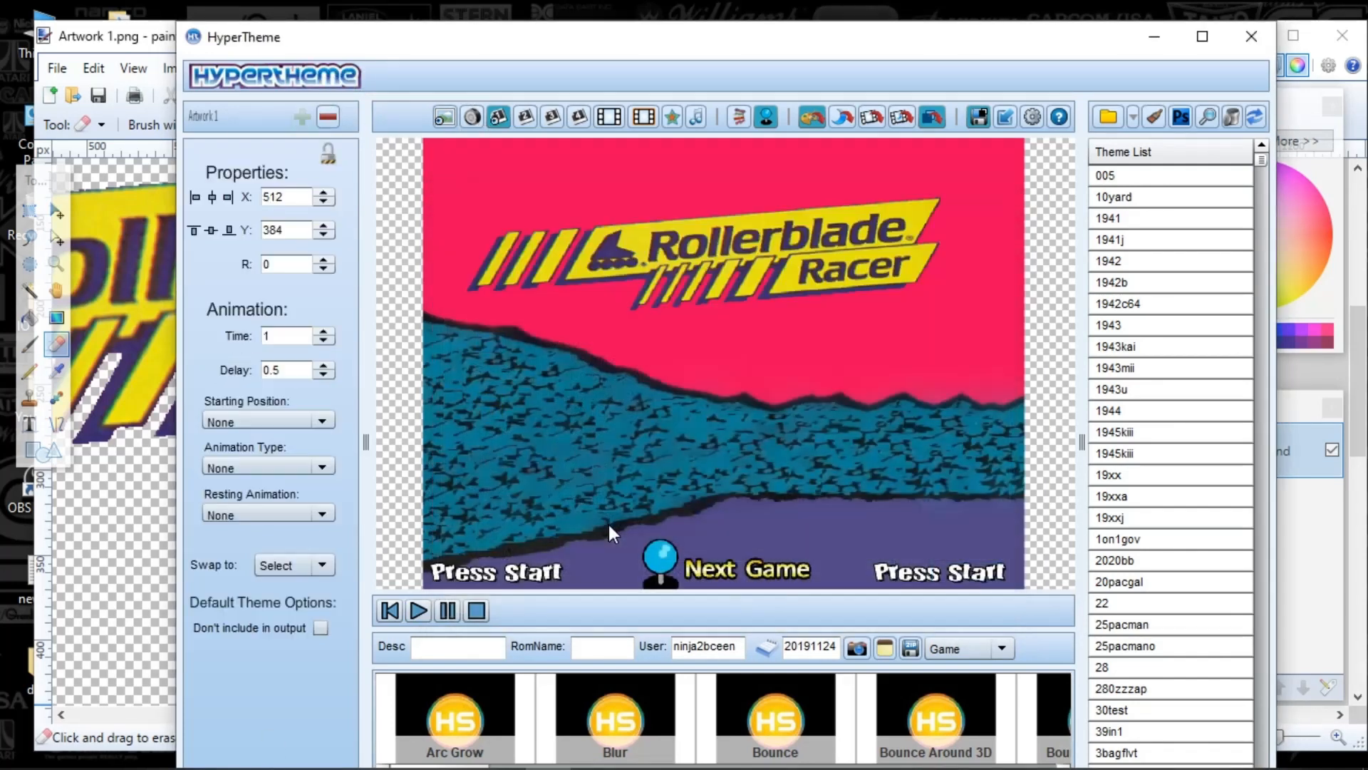
{"action": "left_click_drag", "start_coordinate": [694, 261], "coordinate": [725, 225]}
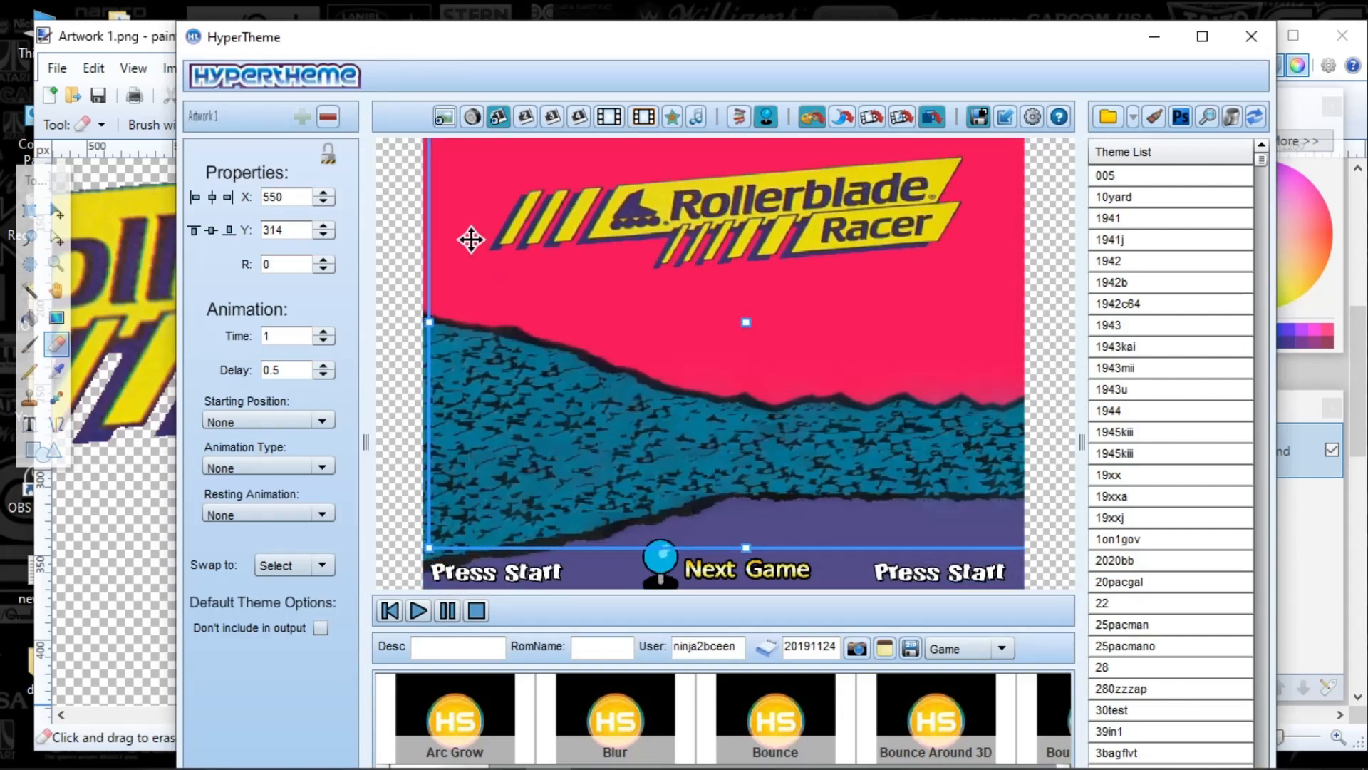
Step: Add the slogan image Artwork 2.png from the Desktop to the Artwork 2 slot
{"action": "left_click", "coordinate": [527, 120]}
{"action": "left_click", "coordinate": [302, 116]}
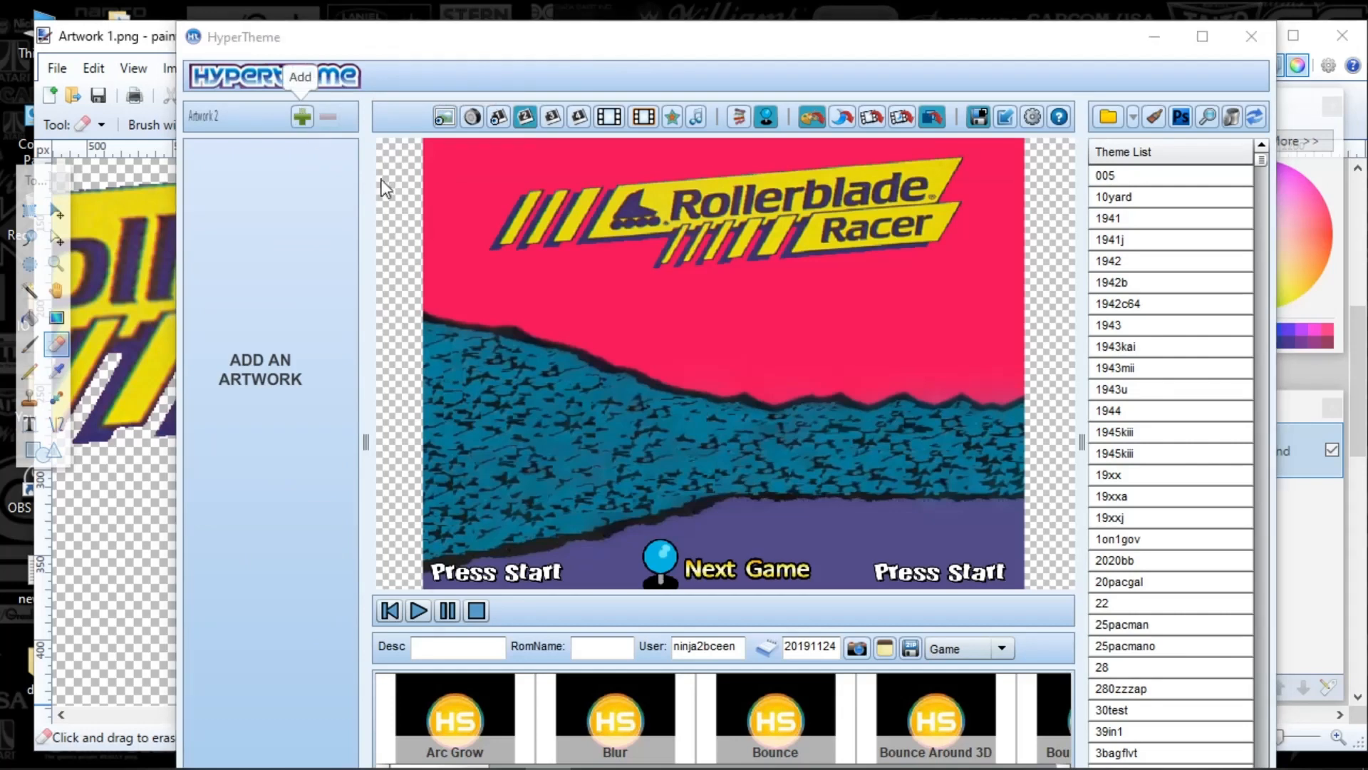
{"action": "left_click", "coordinate": [883, 268]}
{"action": "double_click", "coordinate": [887, 270]}
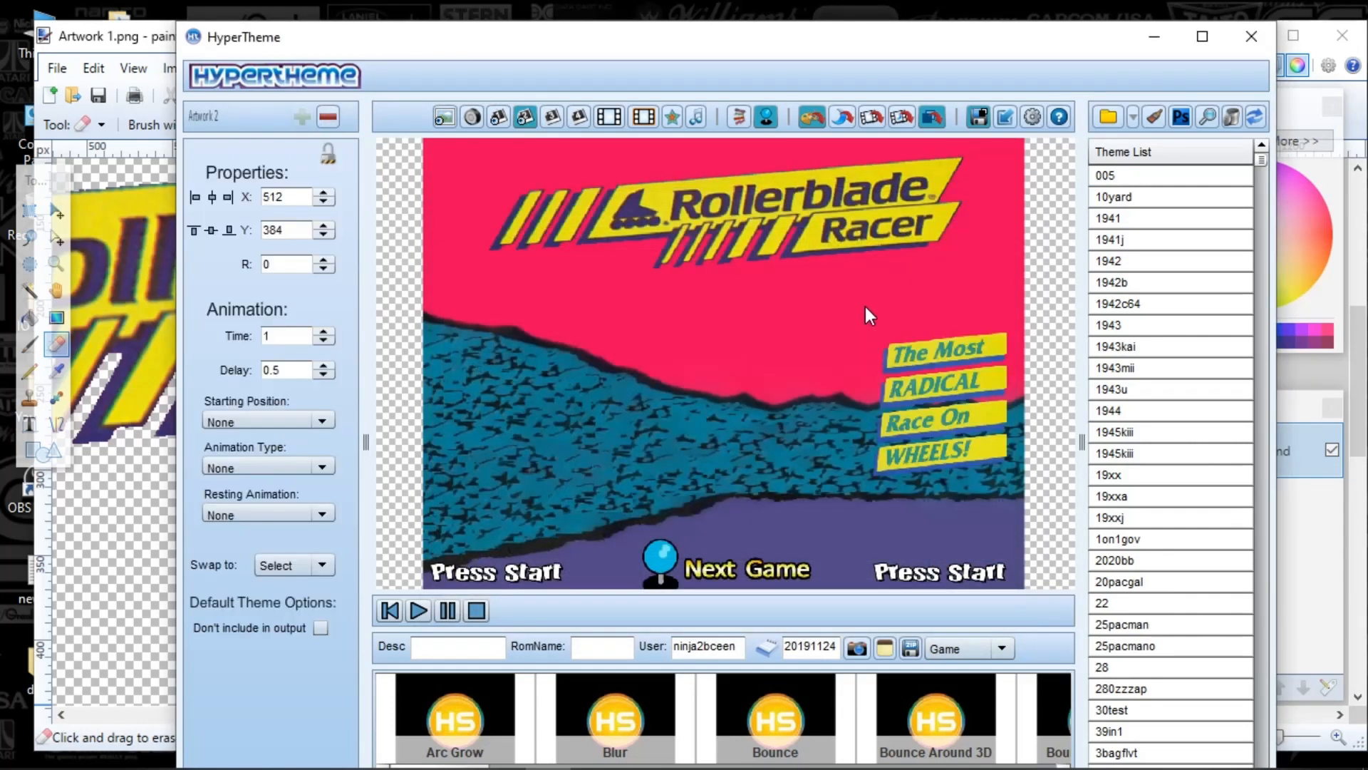
Step: Add the skater image Artwork 3.png from the Desktop to the Artwork 3 slot
{"action": "left_click", "coordinate": [552, 120]}
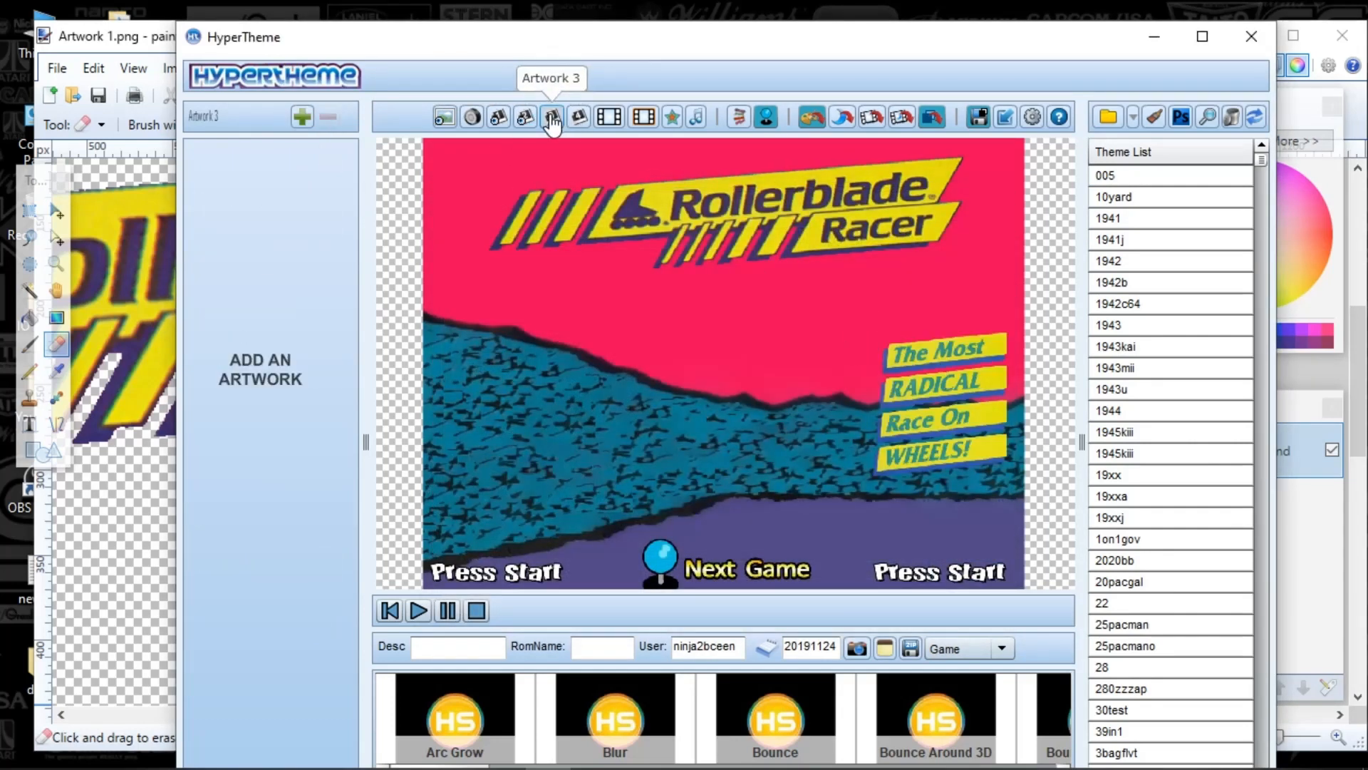
{"action": "left_click", "coordinate": [302, 116]}
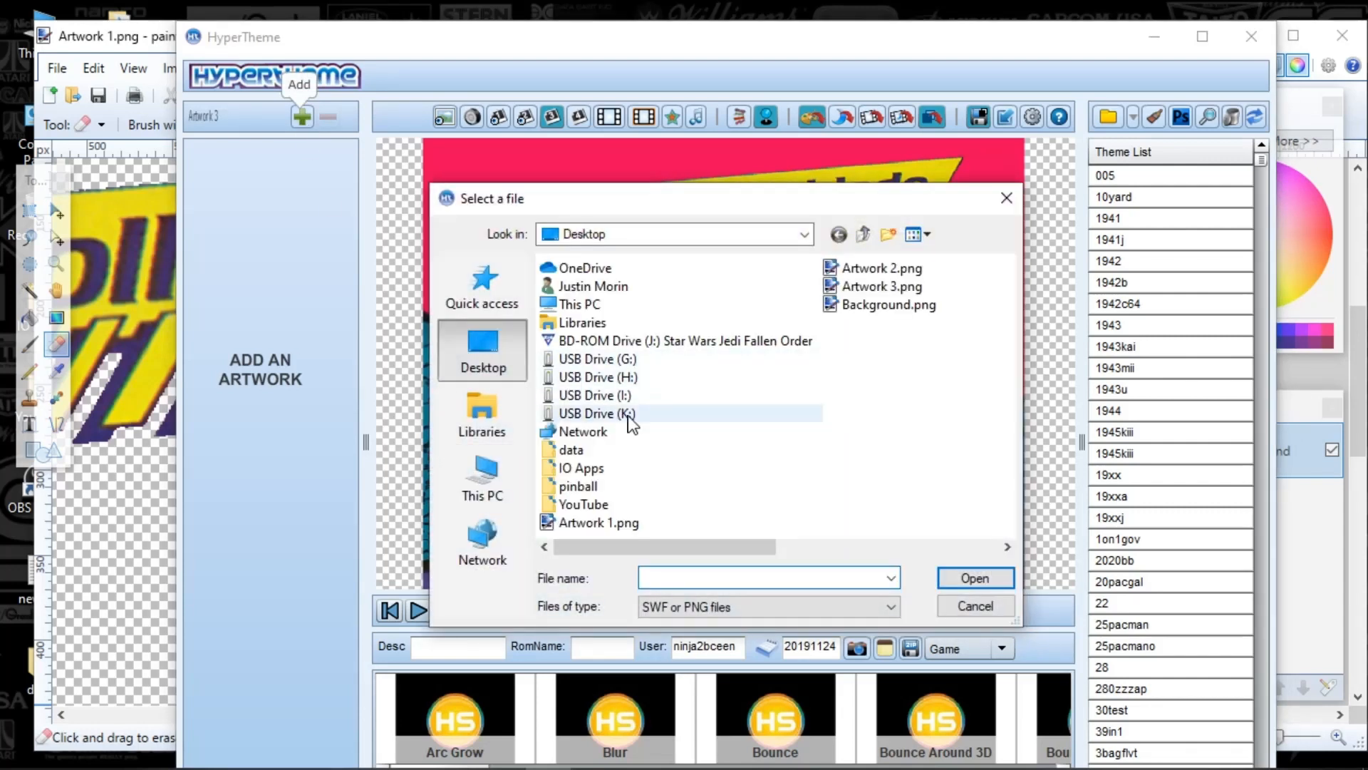
{"action": "double_click", "coordinate": [882, 292]}
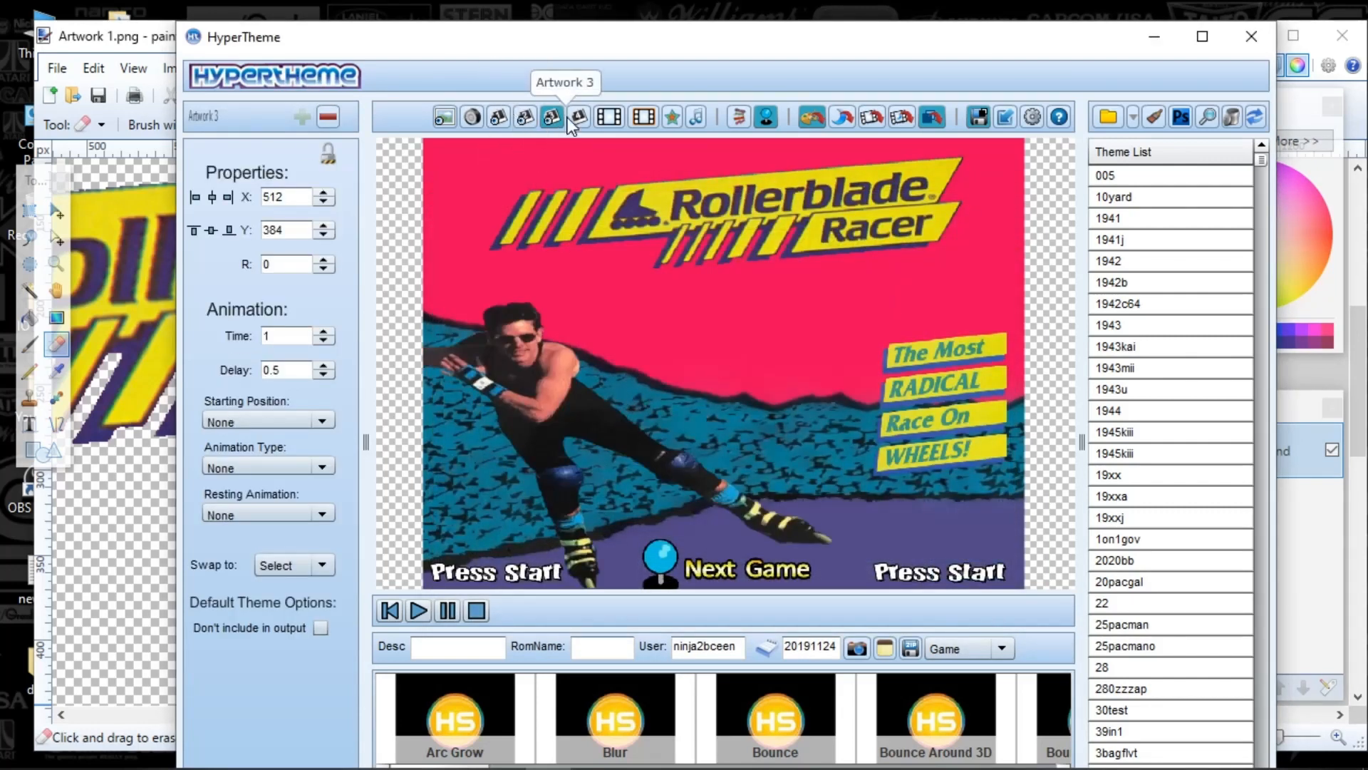
Step: Start adding a theme video and browse to the Arcade-PC\hyperspin folder on the 10 TB Arcade (E:) drive
{"action": "left_click", "coordinate": [609, 118]}
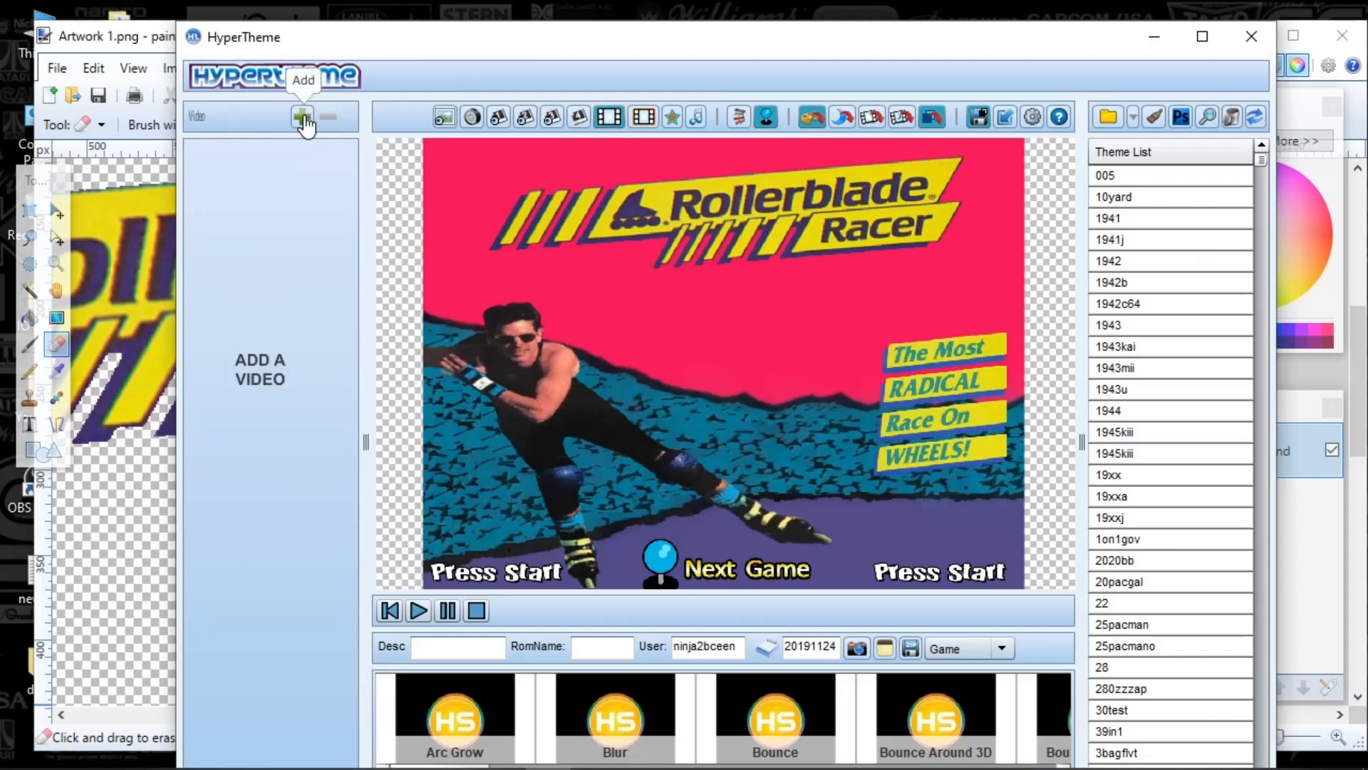
{"action": "left_click", "coordinate": [302, 119]}
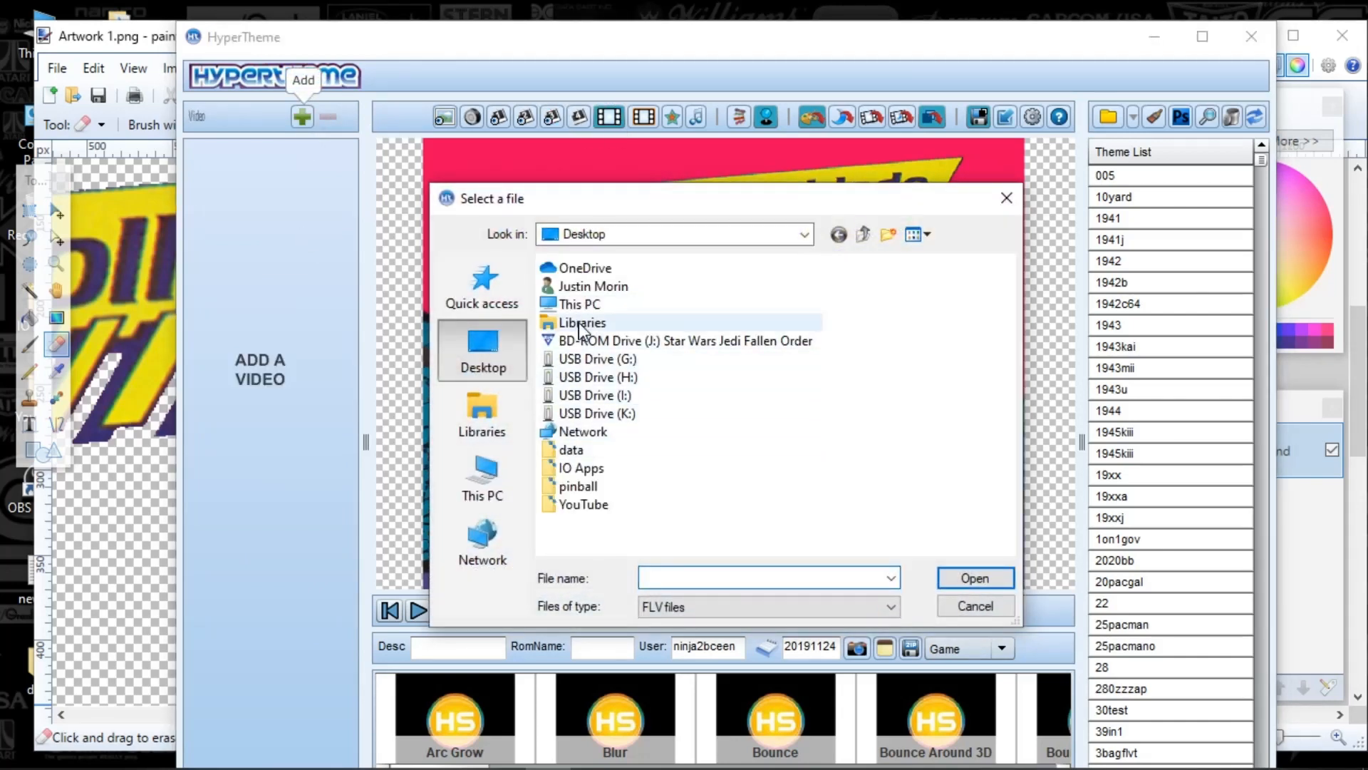
{"action": "double_click", "coordinate": [578, 304]}
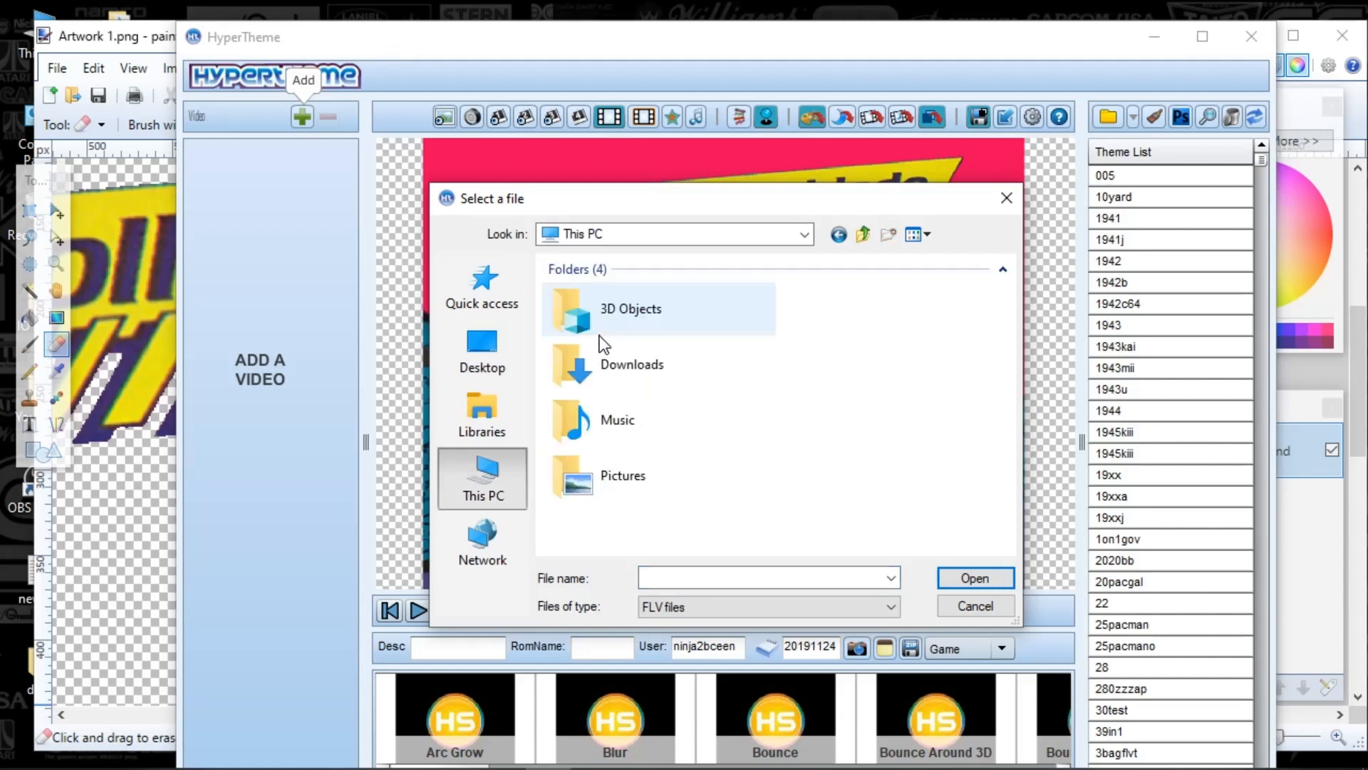
{"action": "scroll", "coordinate": [642, 499], "scroll_direction": "down", "scroll_amount": 5}
{"action": "double_click", "coordinate": [660, 367]}
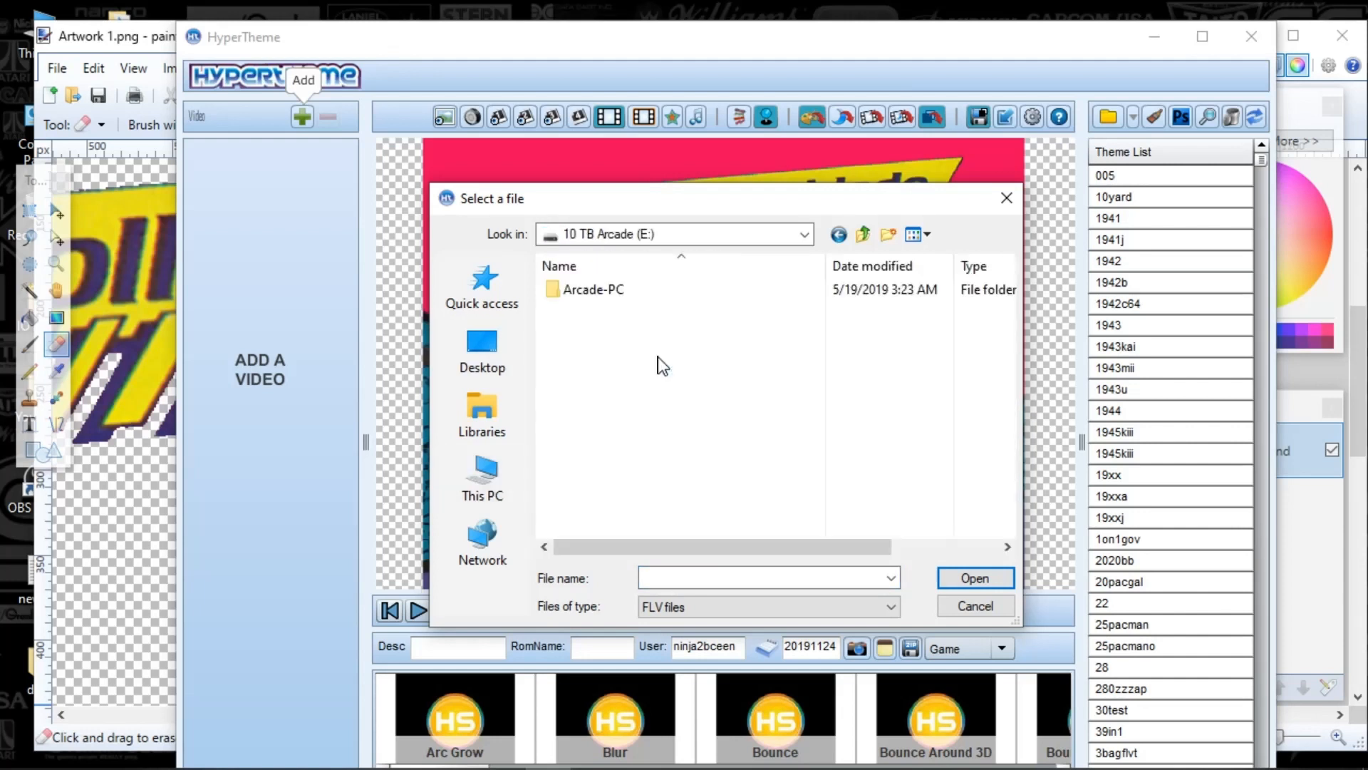
{"action": "double_click", "coordinate": [597, 294]}
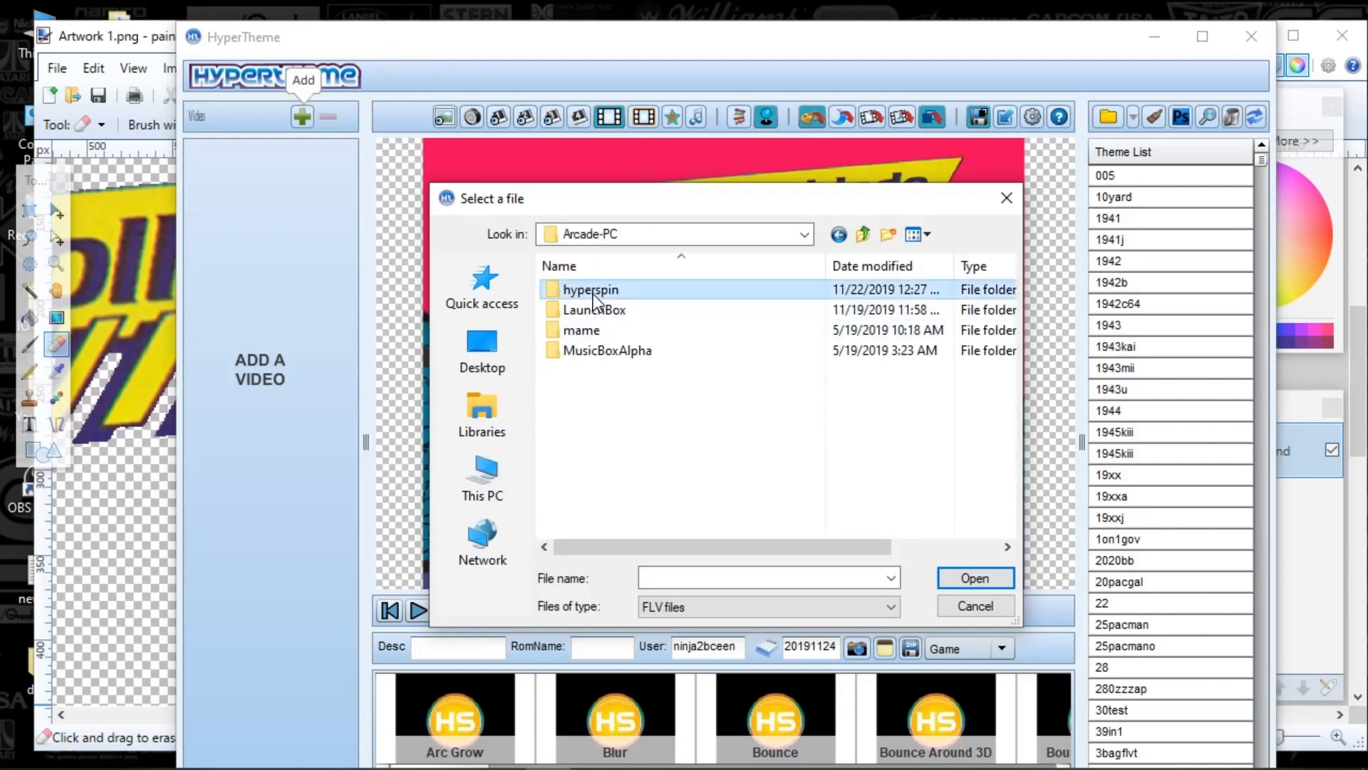
{"action": "double_click", "coordinate": [593, 292]}
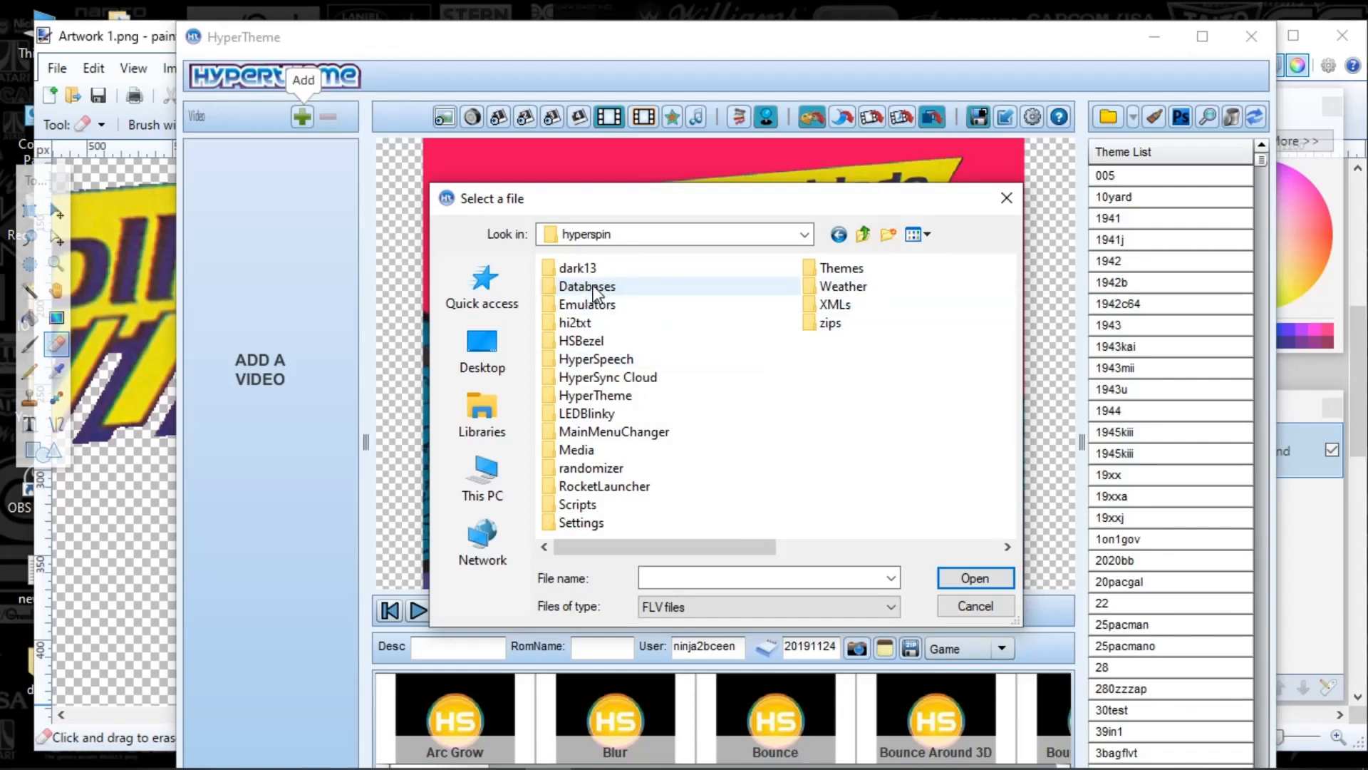
Step: Add the out-of-order placeholder video from the hyperspin Media\Frontend\Video folder to the theme
{"action": "double_click", "coordinate": [595, 451]}
{"action": "scroll", "coordinate": [601, 413], "scroll_direction": "down", "scroll_amount": 10}
{"action": "scroll", "coordinate": [601, 415], "scroll_direction": "down", "scroll_amount": 20}
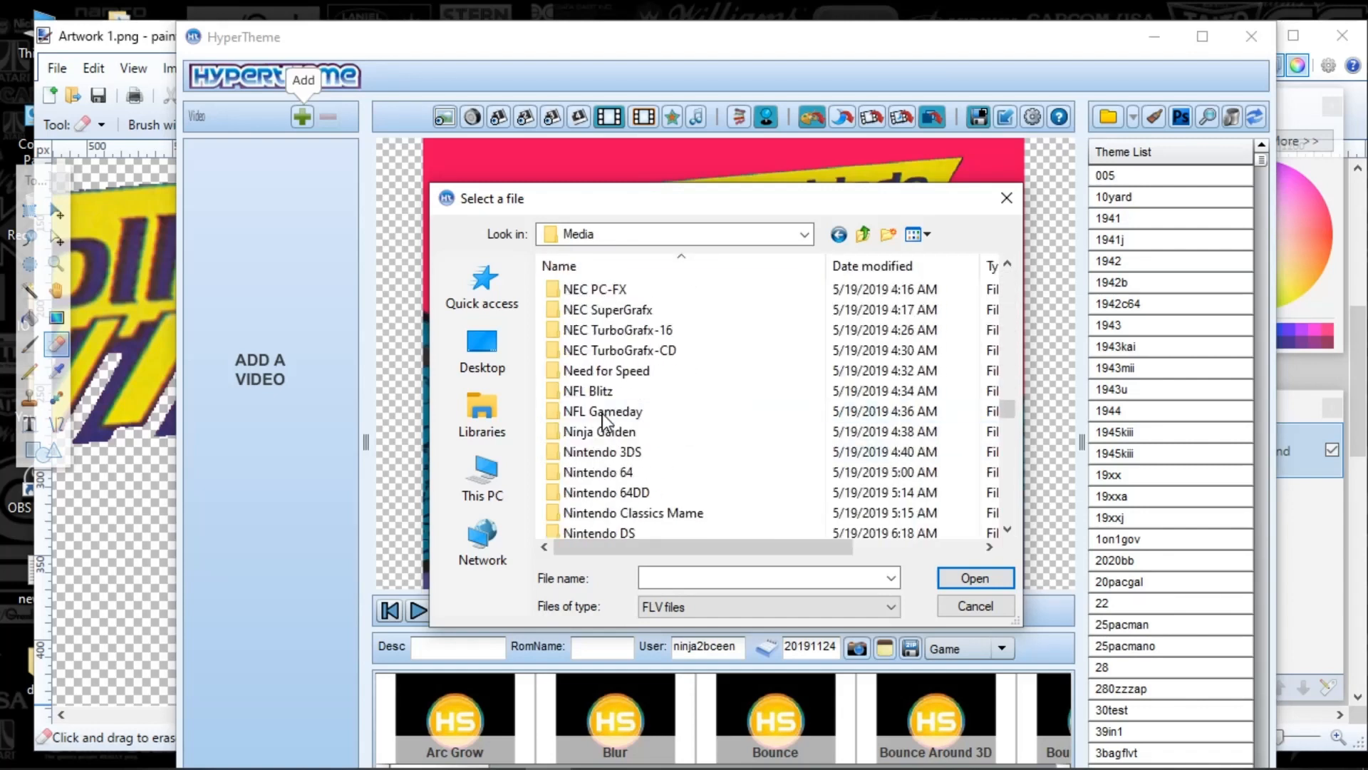
{"action": "scroll", "coordinate": [603, 419], "scroll_direction": "up", "scroll_amount": 20}
{"action": "scroll", "coordinate": [601, 418], "scroll_direction": "up", "scroll_amount": 7}
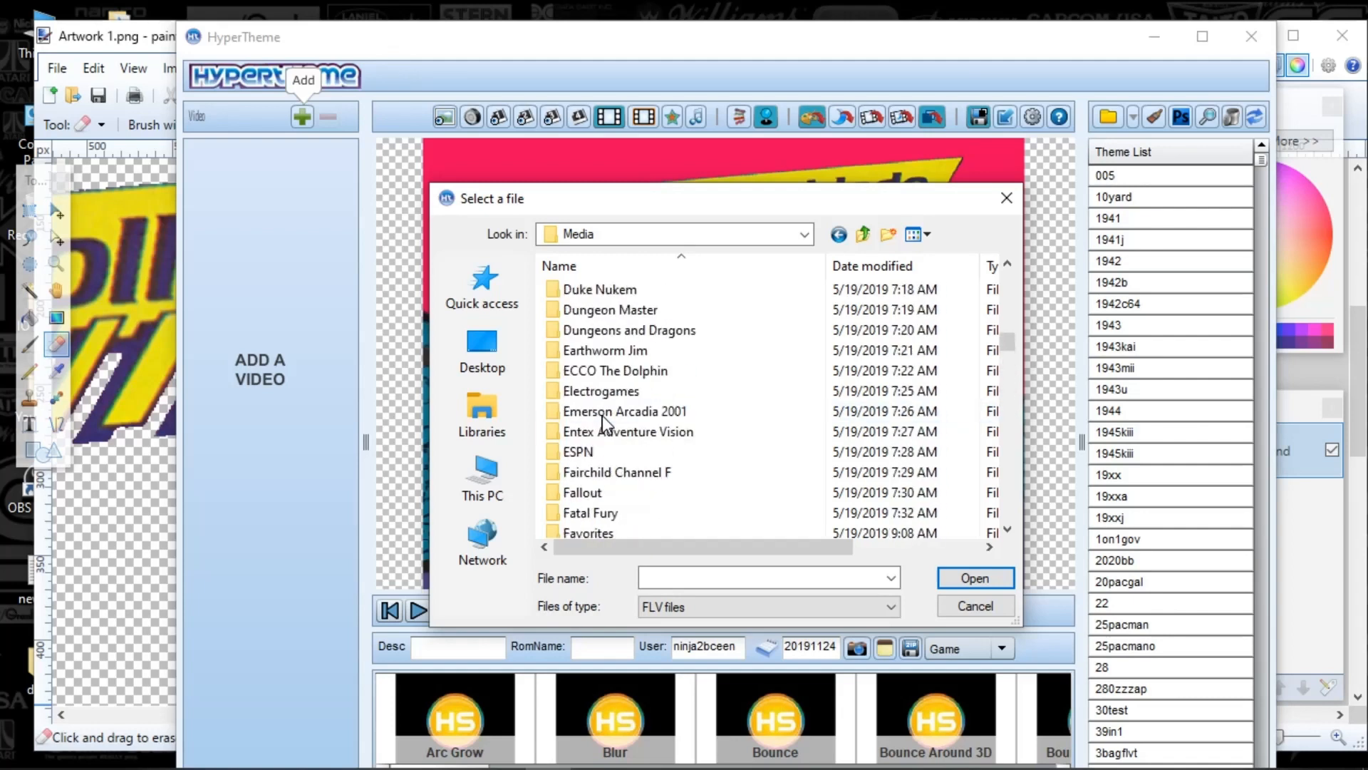
{"action": "scroll", "coordinate": [598, 456], "scroll_direction": "down", "scroll_amount": 3}
{"action": "double_click", "coordinate": [595, 471]}
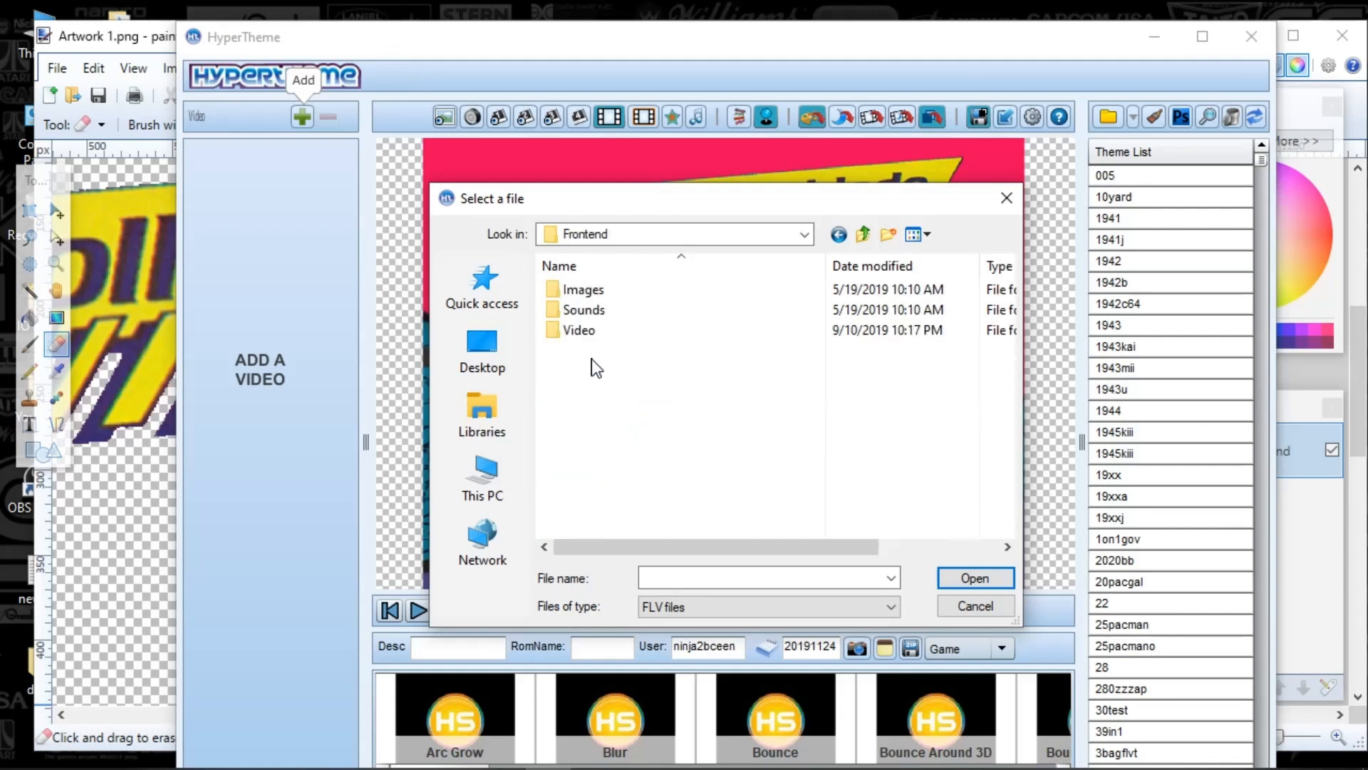
{"action": "double_click", "coordinate": [599, 335]}
{"action": "double_click", "coordinate": [597, 476]}
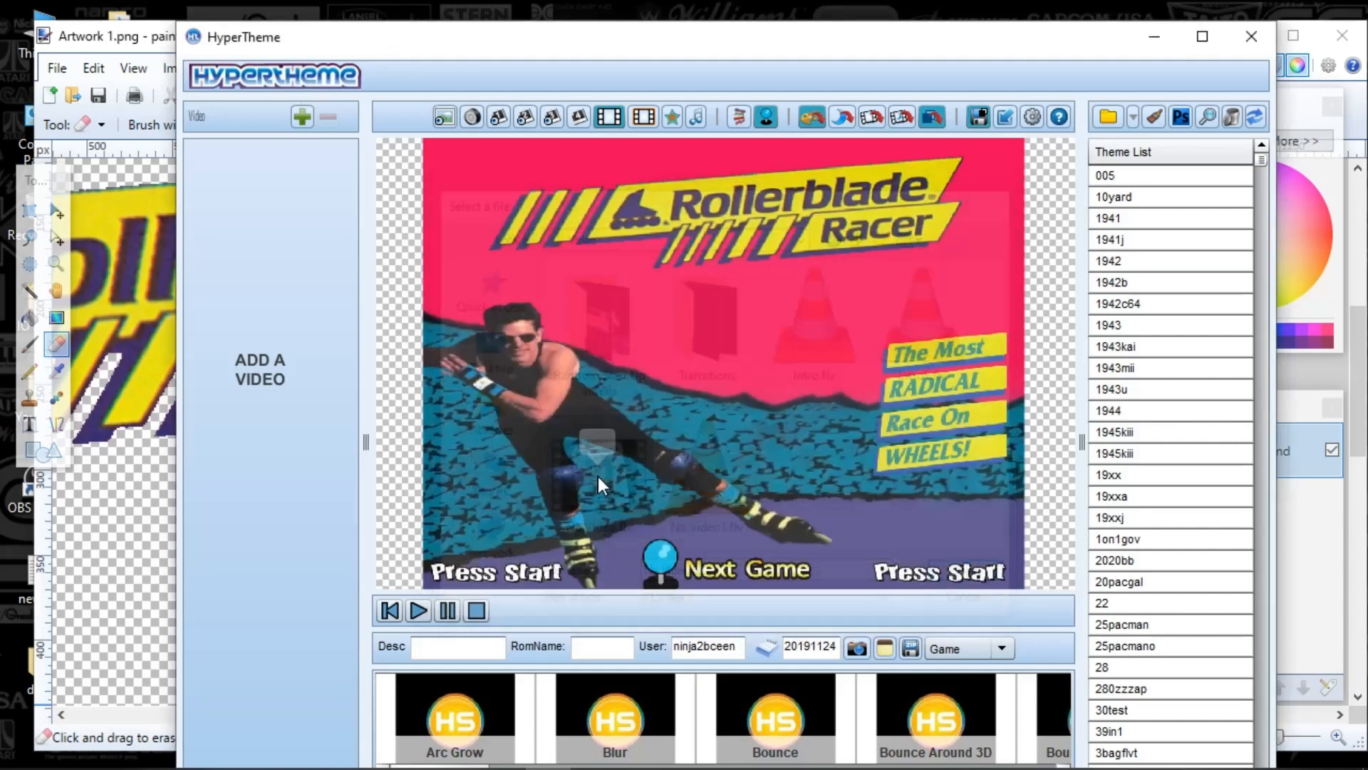
Step: Move the Artwork 3 skater up slightly to about X 512, Y 374
{"action": "left_click", "coordinate": [677, 388]}
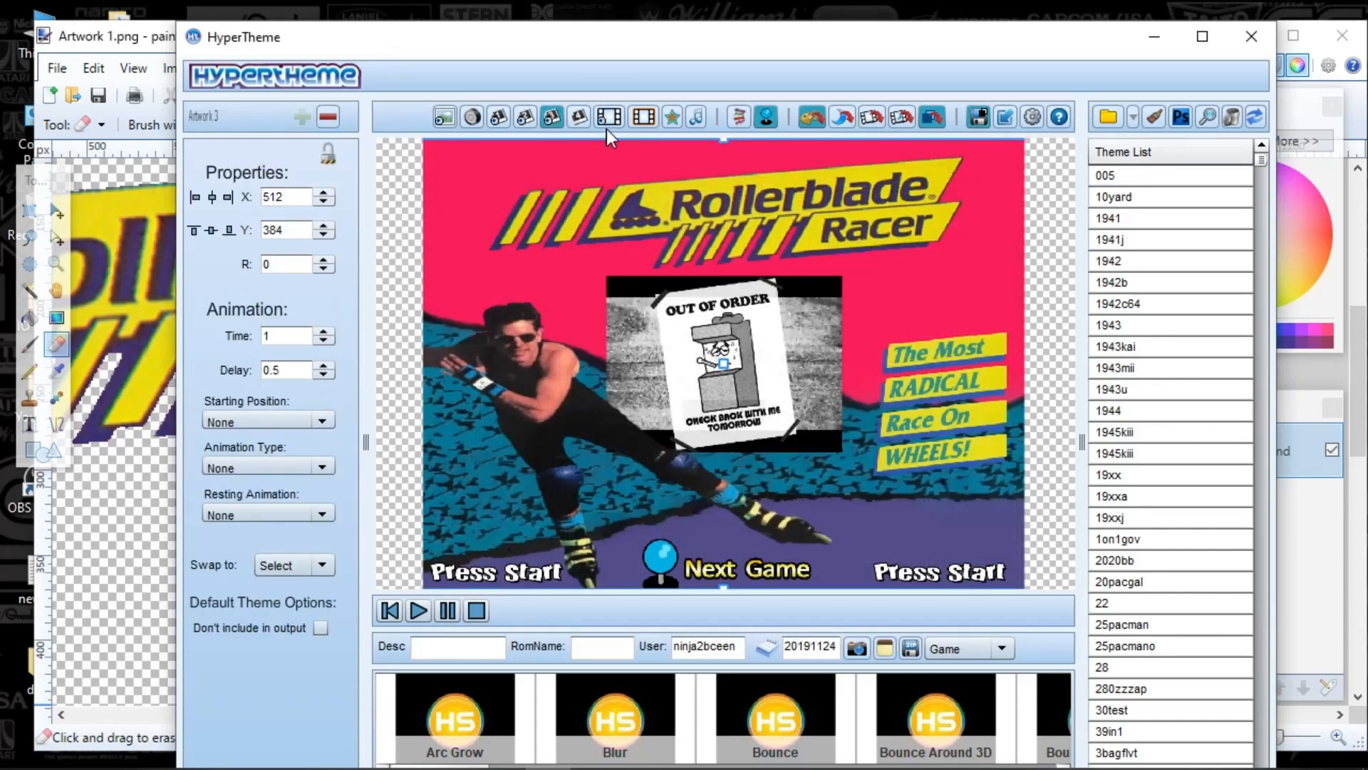
{"action": "left_click", "coordinate": [808, 321]}
{"action": "left_click_drag", "start_coordinate": [802, 344], "coordinate": [802, 337]}
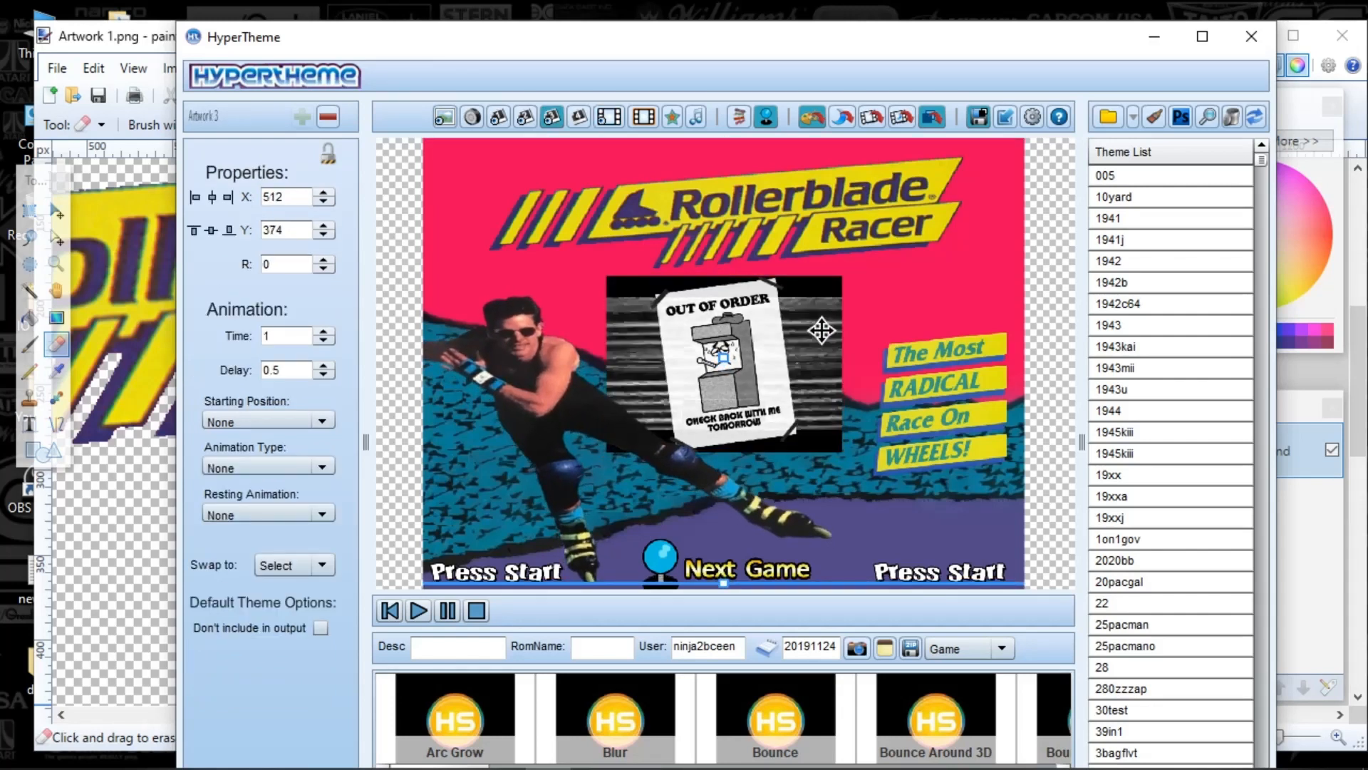
Step: Enlarge the placeholder video to a width of about 591 and move it to about X 600, Y 474
{"action": "left_click", "coordinate": [617, 116]}
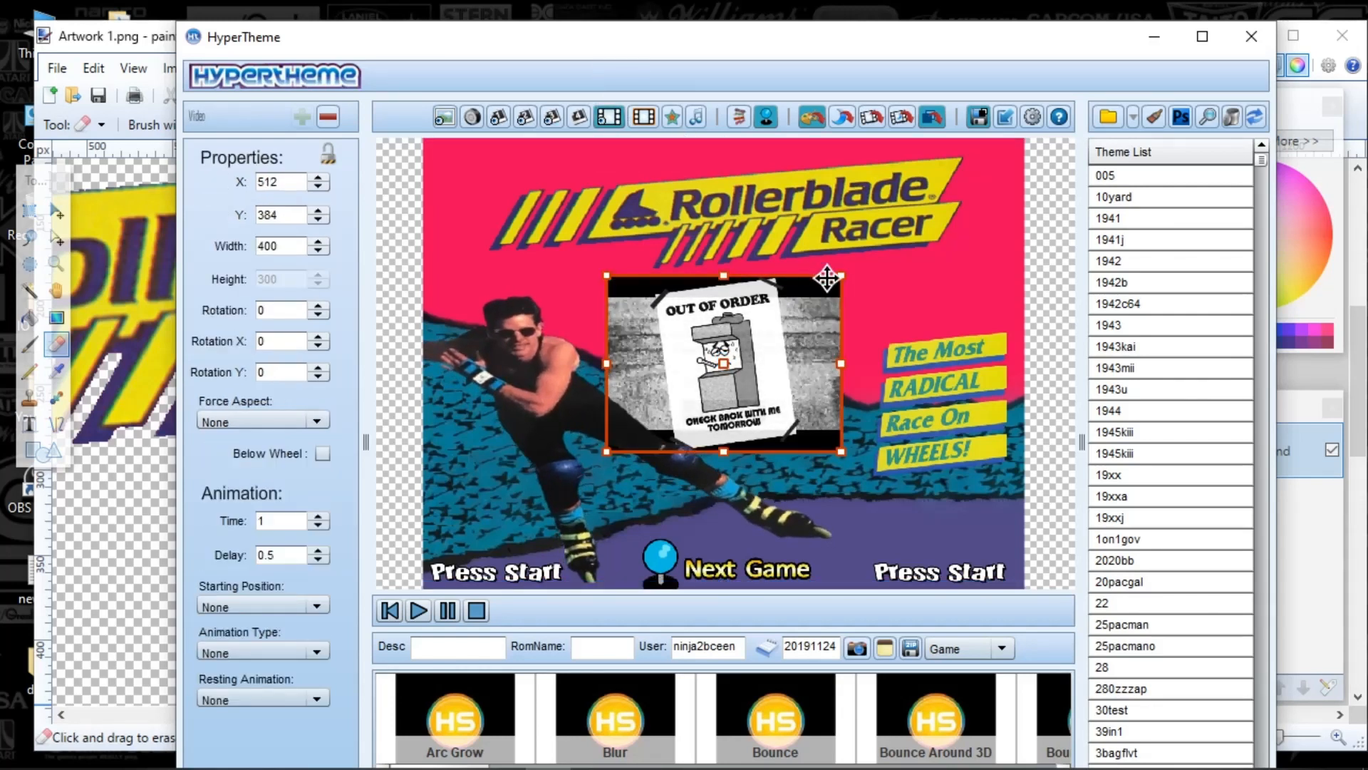
{"action": "left_click_drag", "start_coordinate": [842, 276], "coordinate": [864, 261]}
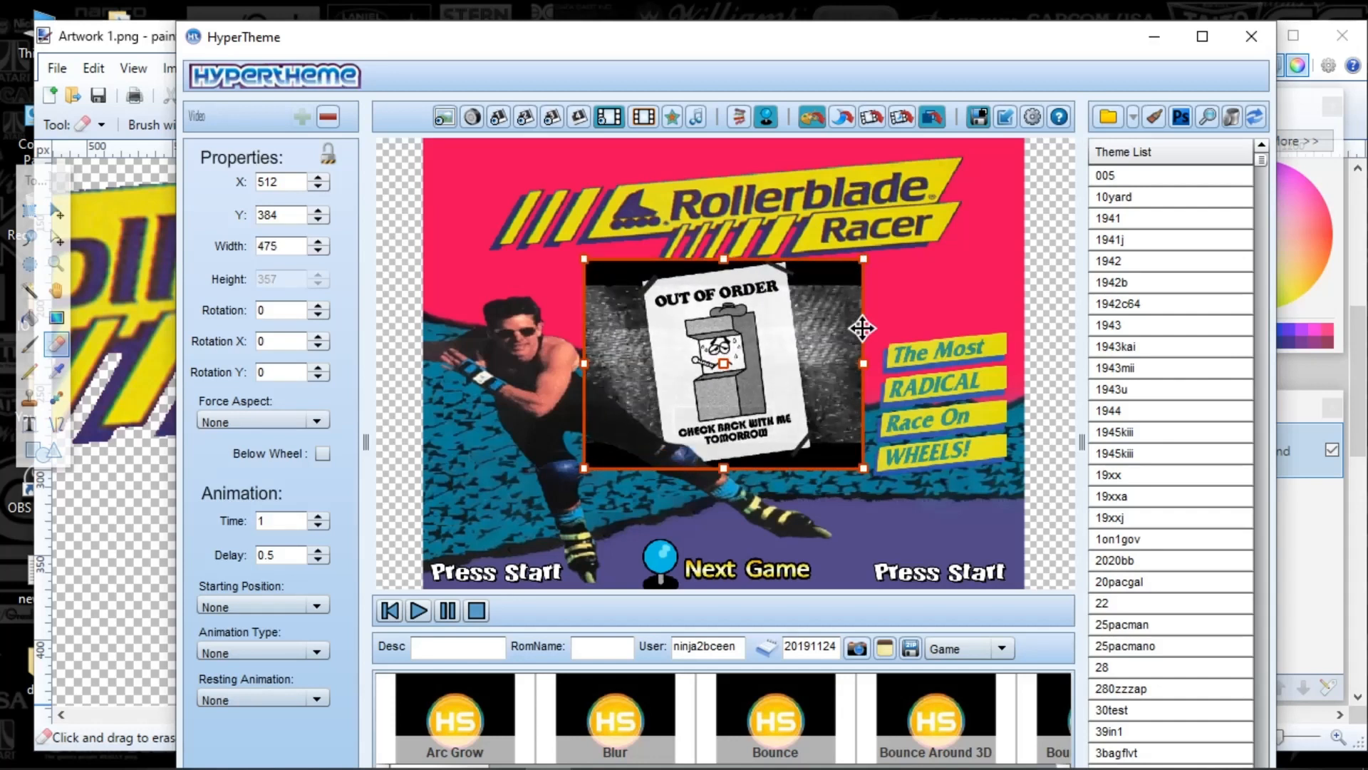
{"action": "left_click_drag", "start_coordinate": [863, 328], "coordinate": [891, 378]}
{"action": "left_click_drag", "start_coordinate": [894, 517], "coordinate": [905, 540]}
{"action": "left_click_drag", "start_coordinate": [886, 526], "coordinate": [936, 550]}
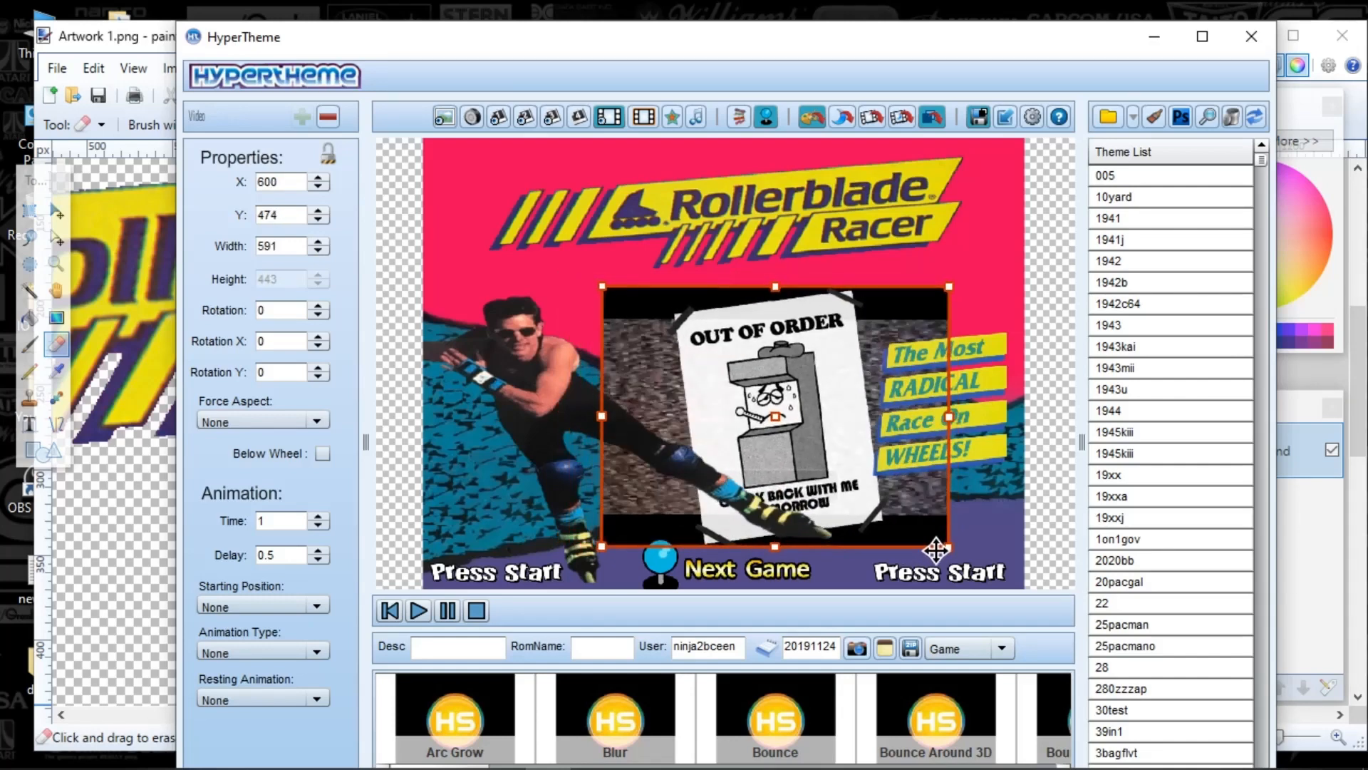
Step: Turn on the Rounded option for the video overlay, leaving it without an overlay image
{"action": "left_click", "coordinate": [643, 116]}
{"action": "left_click", "coordinate": [323, 205]}
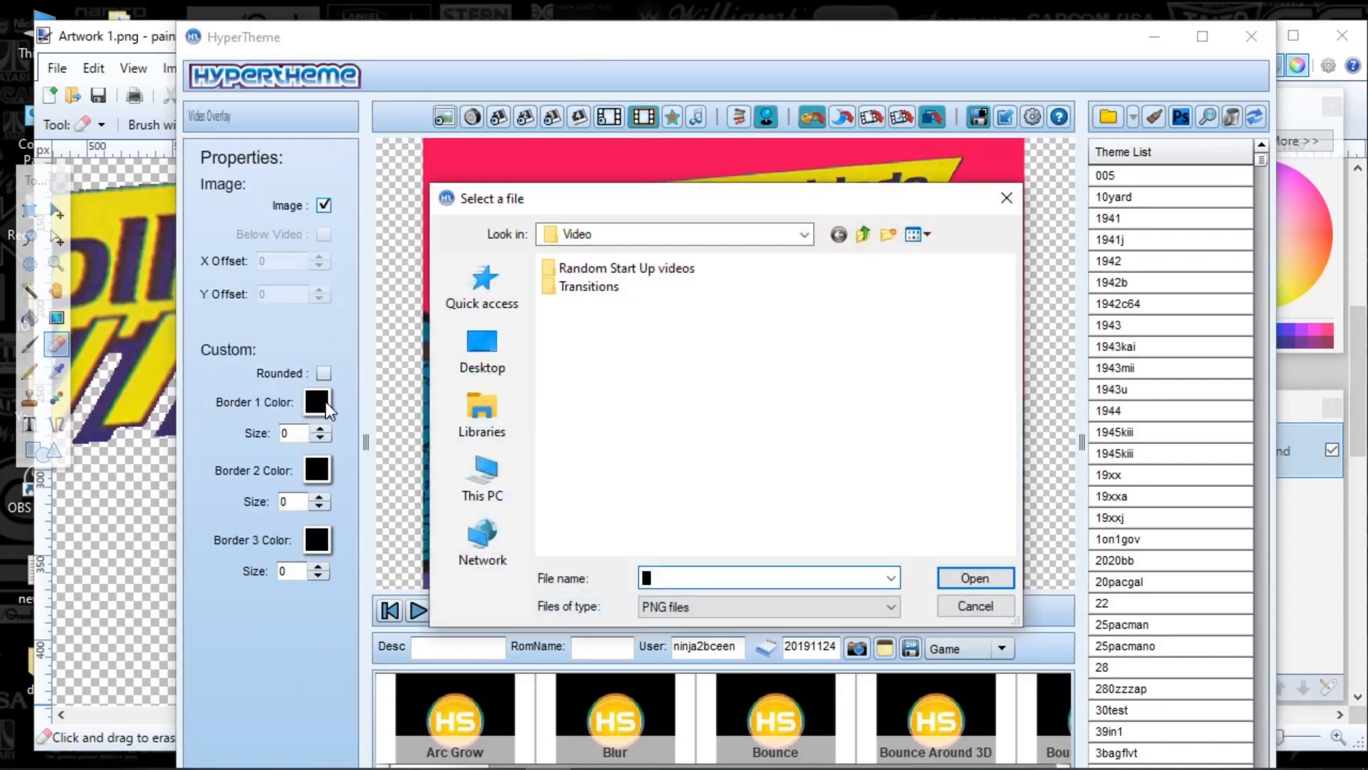
{"action": "left_click", "coordinate": [1006, 197]}
{"action": "left_click", "coordinate": [323, 372]}
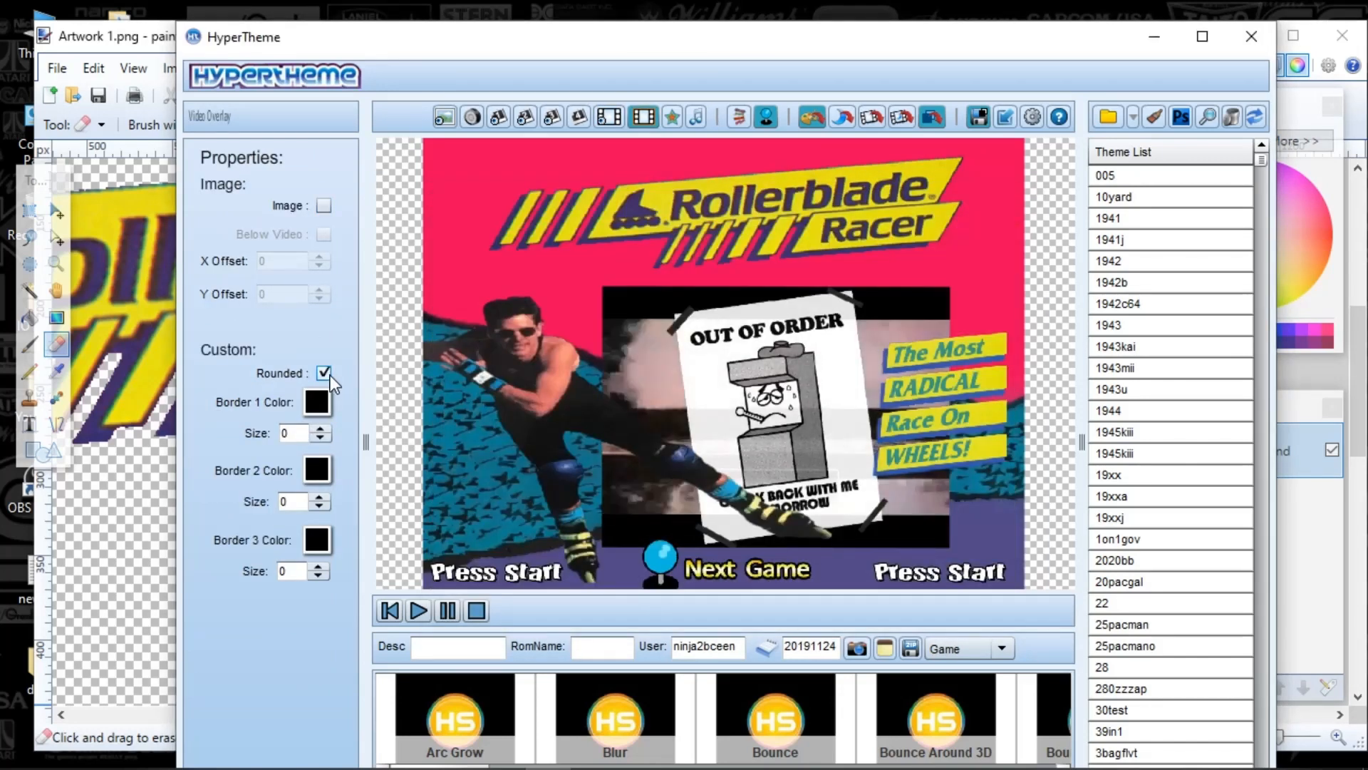
Step: Set Border 1 of the video overlay to yellow with size 5
{"action": "left_click", "coordinate": [322, 409]}
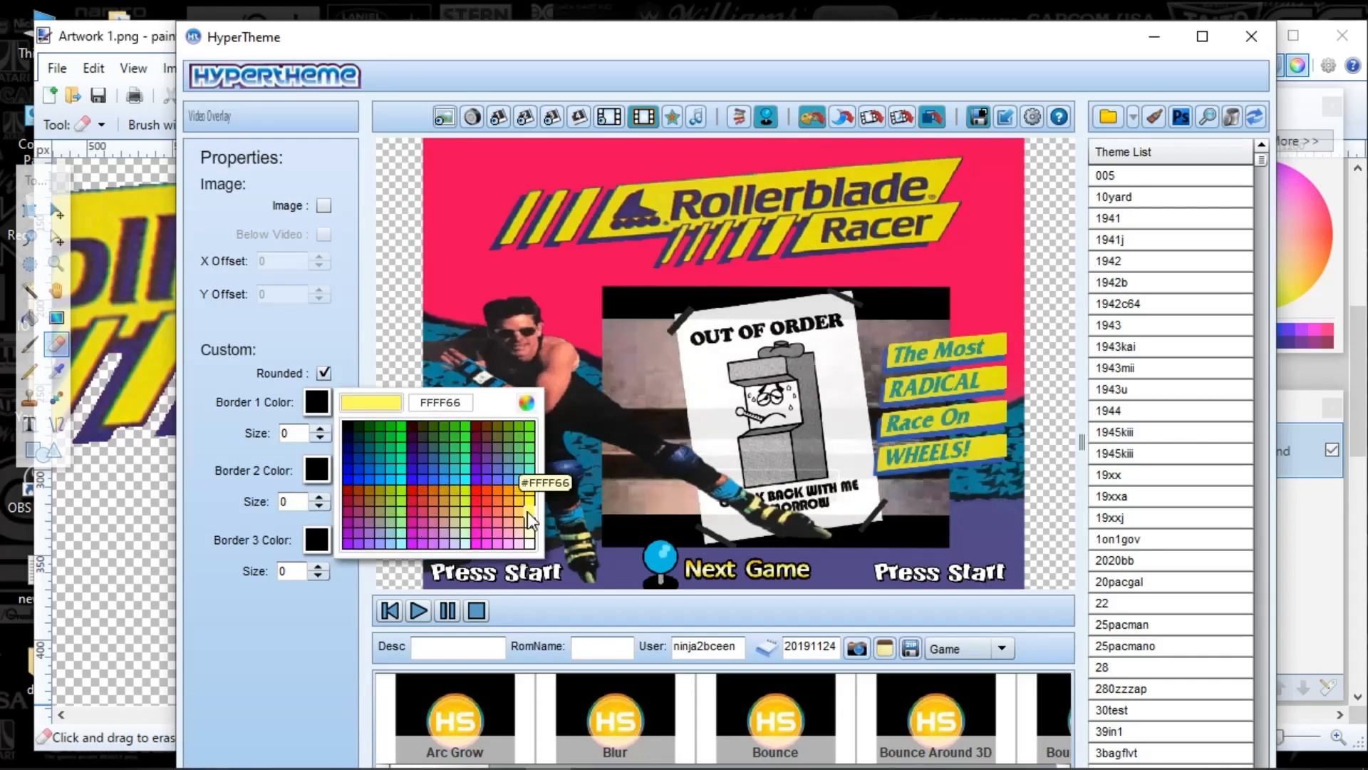
{"action": "left_click", "coordinate": [531, 493]}
{"action": "left_click", "coordinate": [327, 428]}
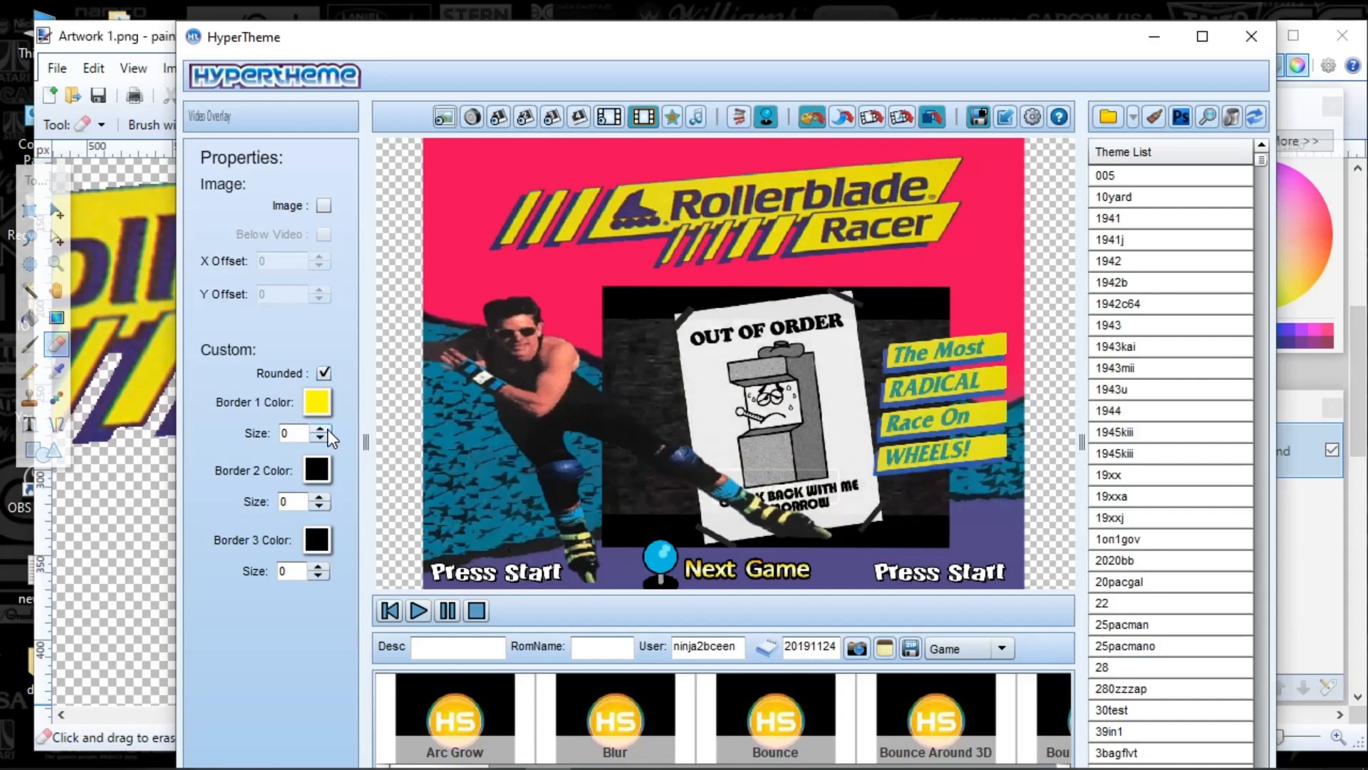
{"action": "left_click", "coordinate": [326, 428]}
{"action": "left_click", "coordinate": [326, 428]}
{"action": "left_click", "coordinate": [327, 430]}
{"action": "left_click", "coordinate": [328, 430]}
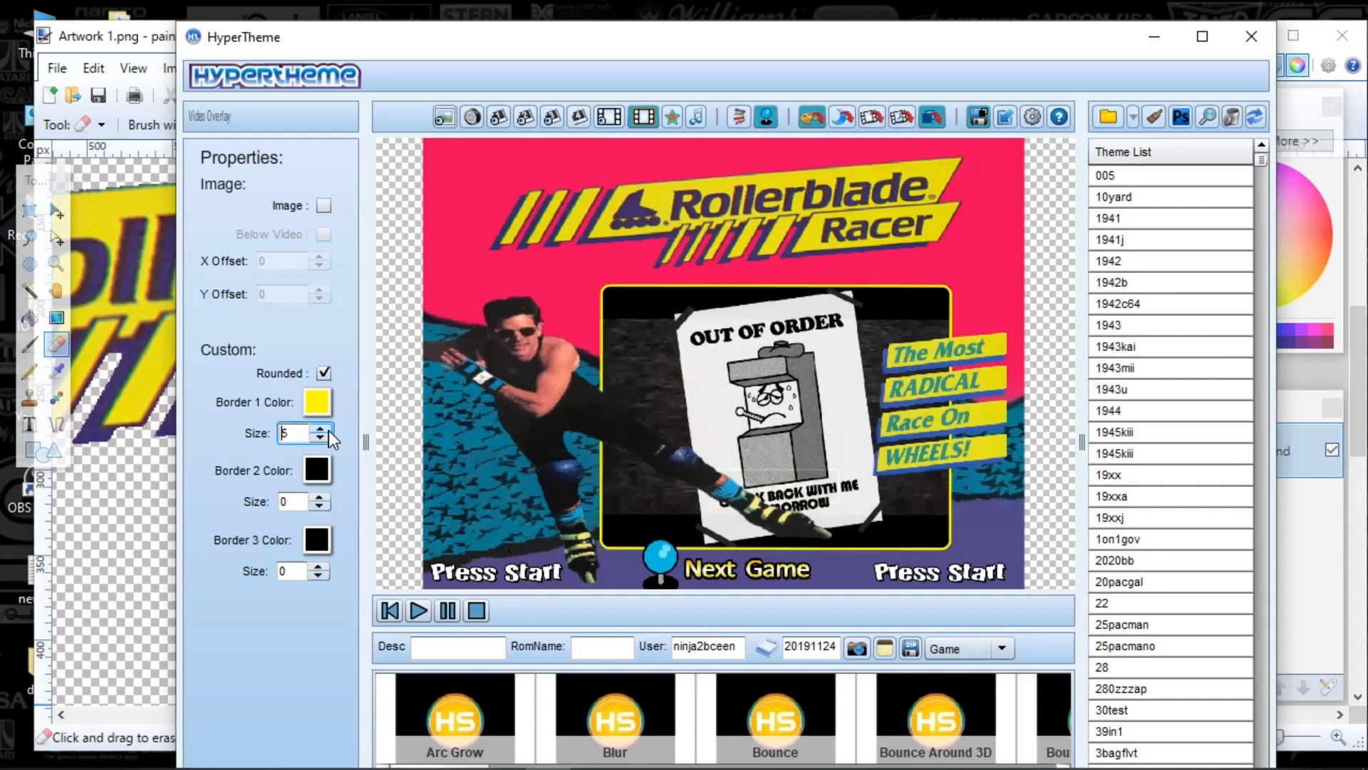
Step: Set Border 2 of the video overlay to green (009900) with size 8
{"action": "left_click", "coordinate": [321, 471]}
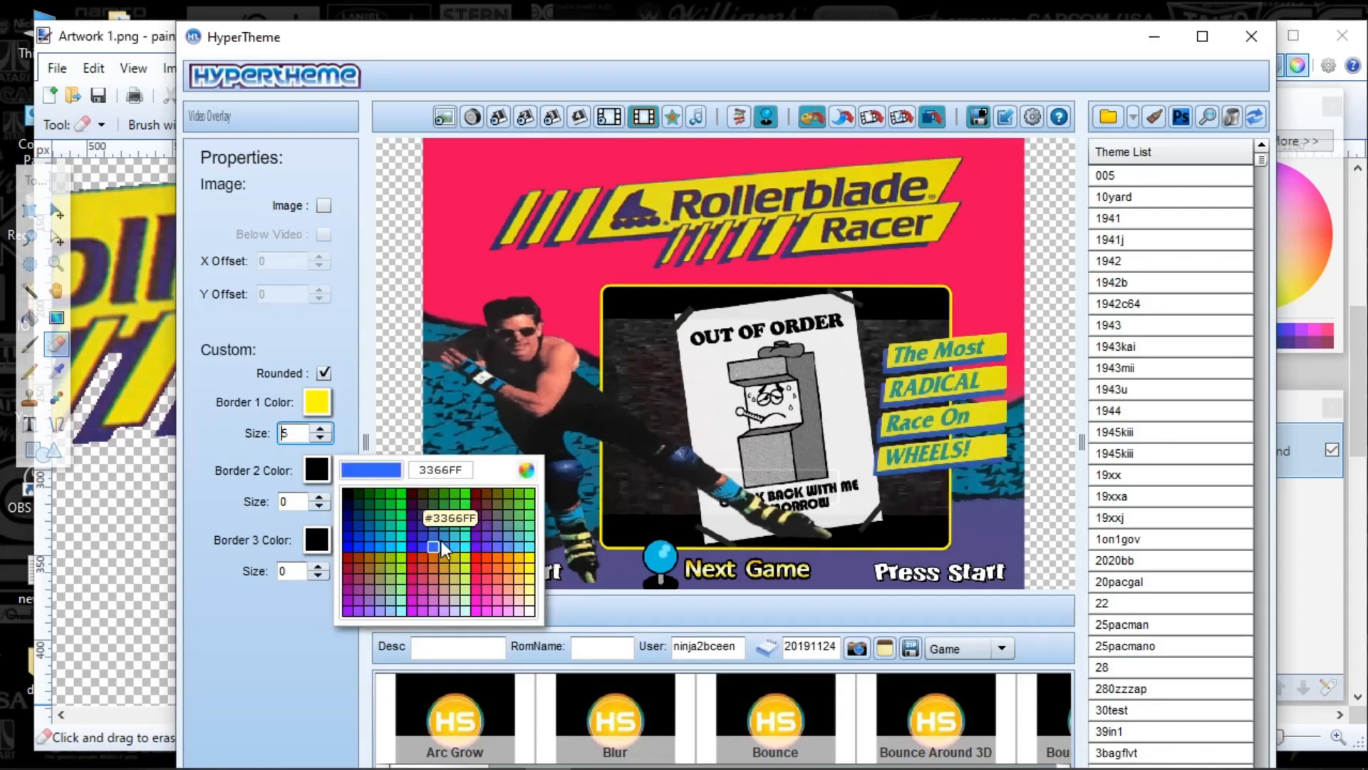
{"action": "left_click", "coordinate": [382, 494]}
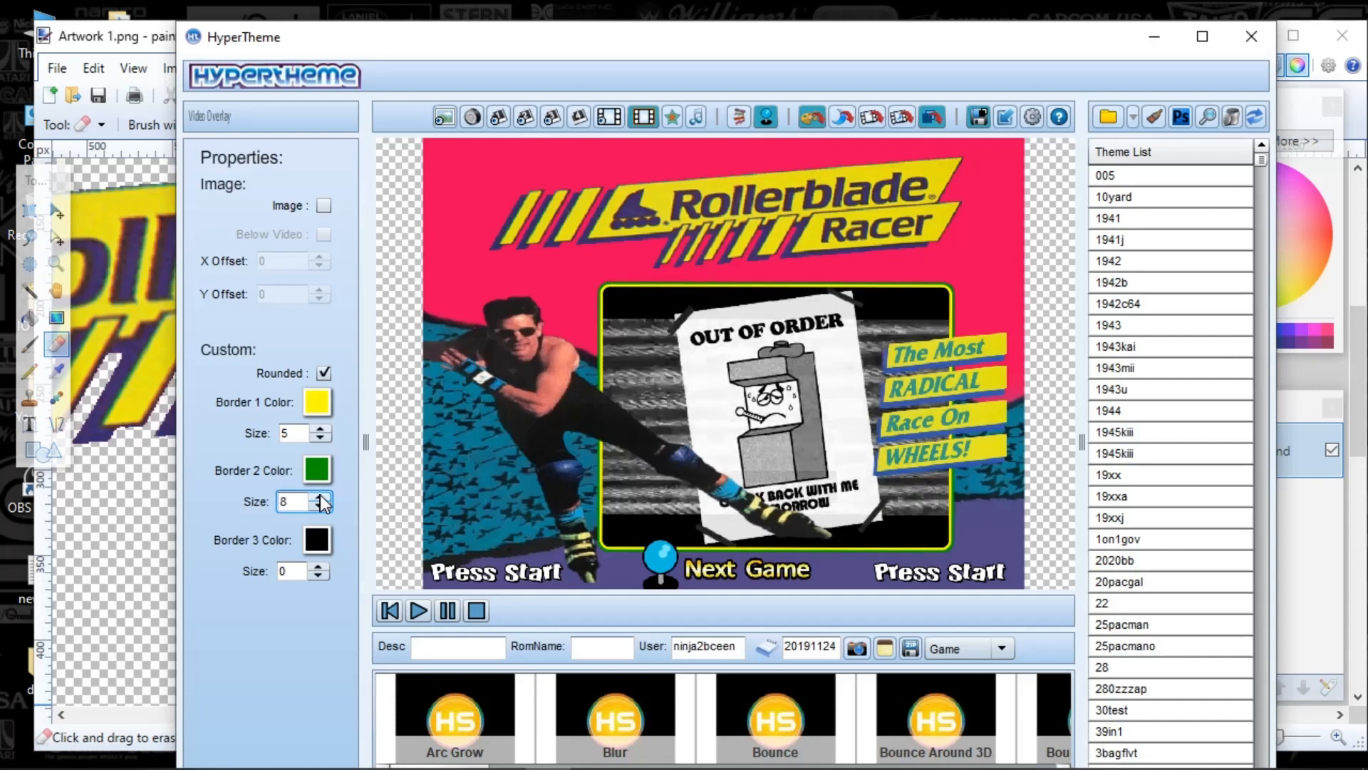
{"action": "left_click", "coordinate": [317, 469]}
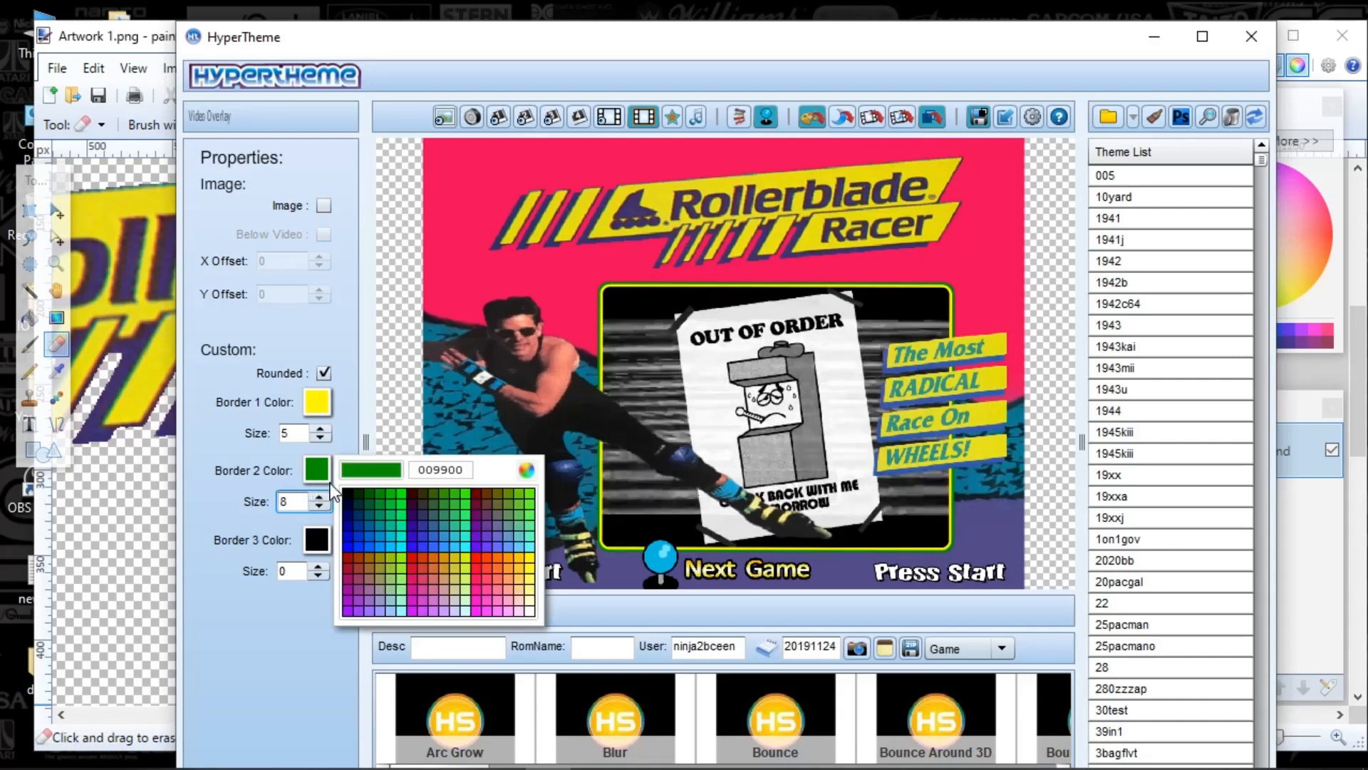
{"action": "left_click", "coordinate": [371, 494]}
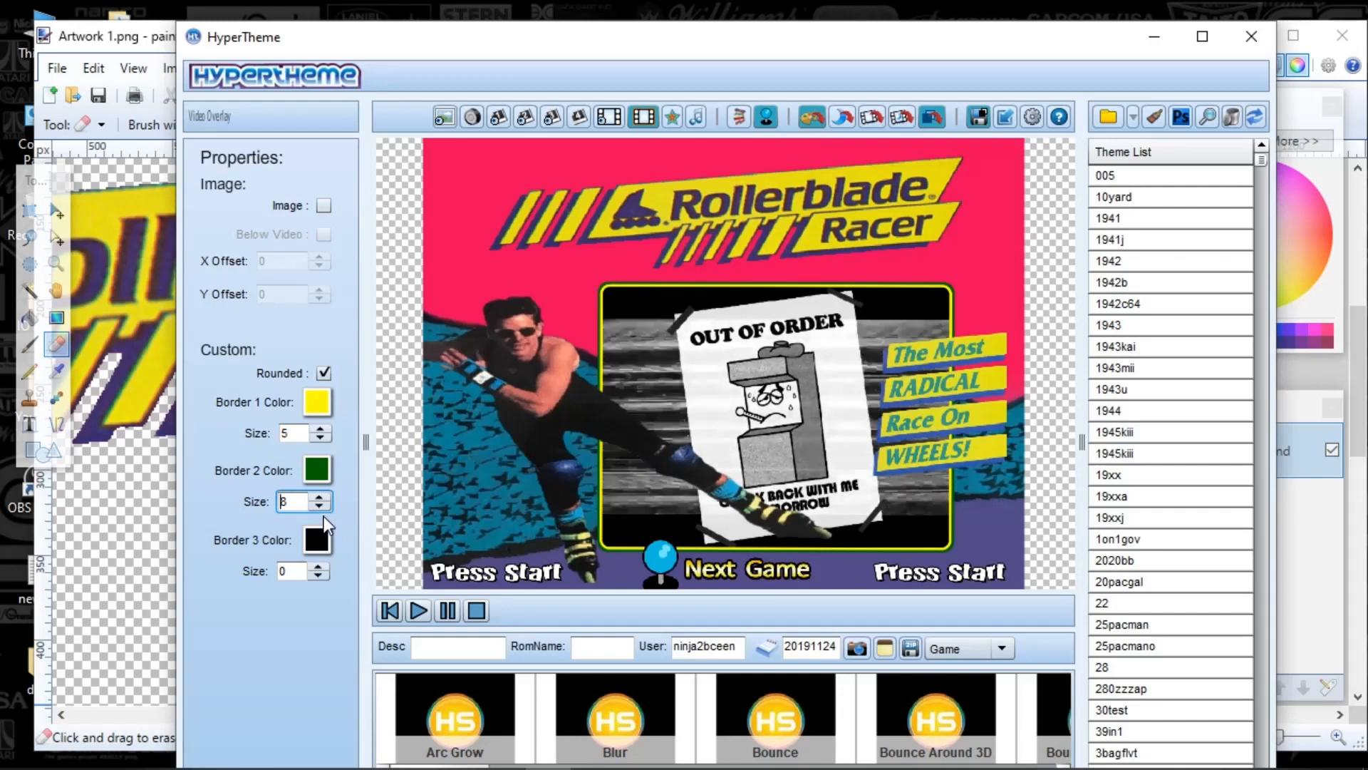
{"action": "left_click", "coordinate": [313, 470]}
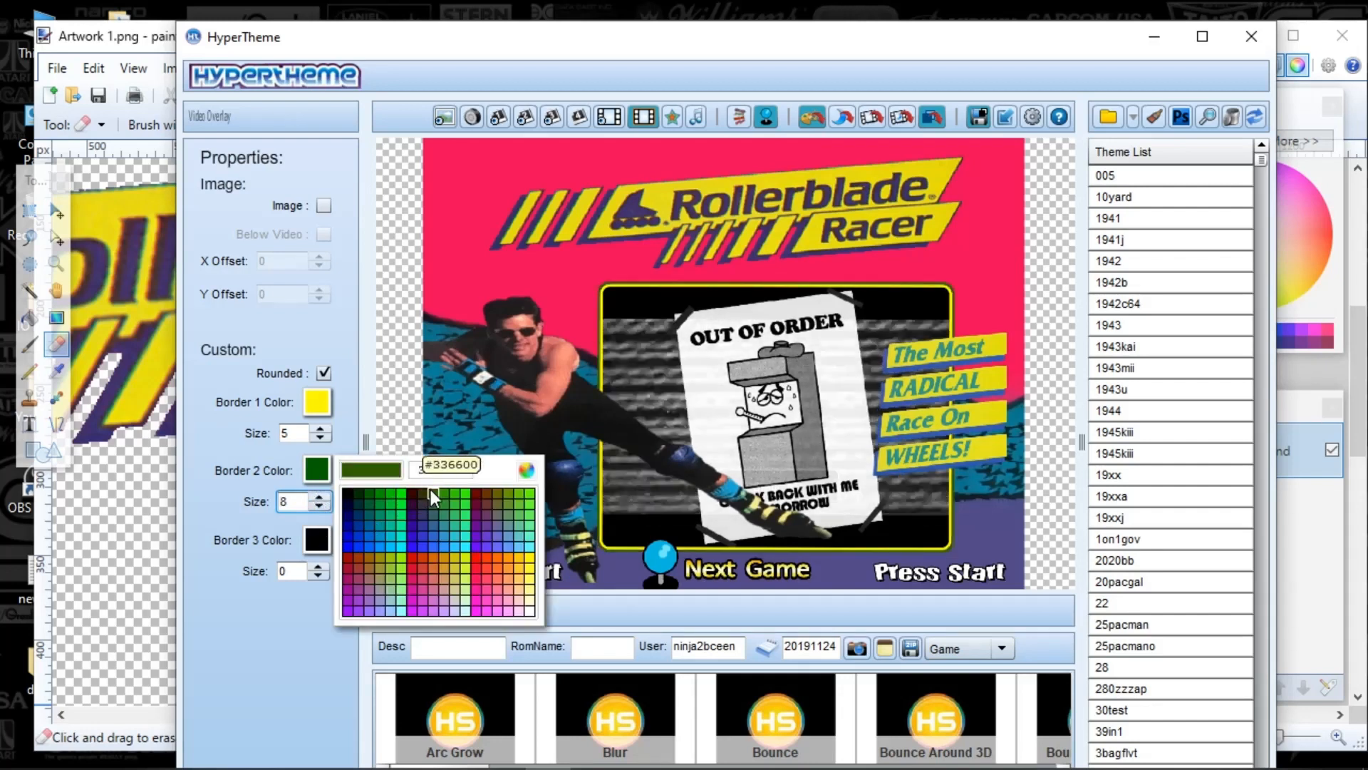
{"action": "left_click", "coordinate": [375, 490]}
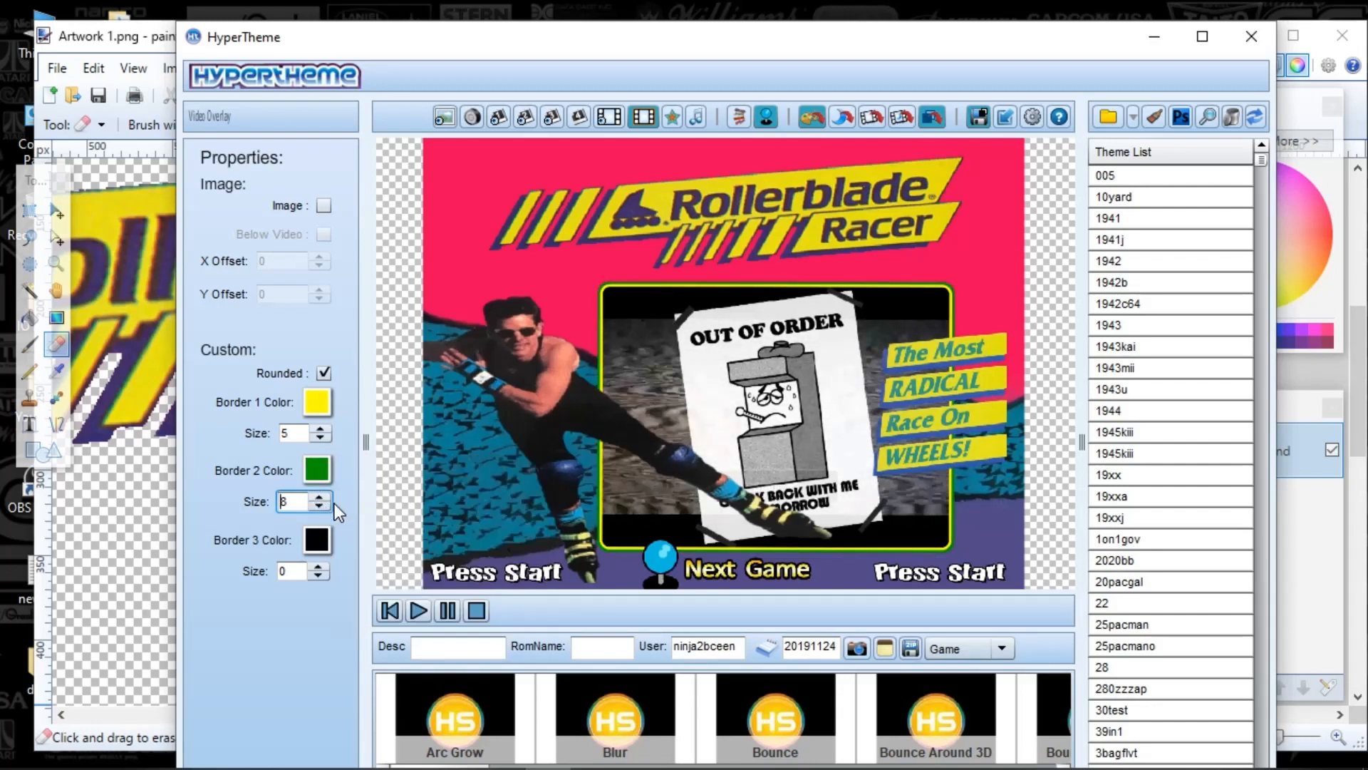
Step: Set Border 3 of the video overlay to bright blue with size 24
{"action": "left_click", "coordinate": [315, 540]}
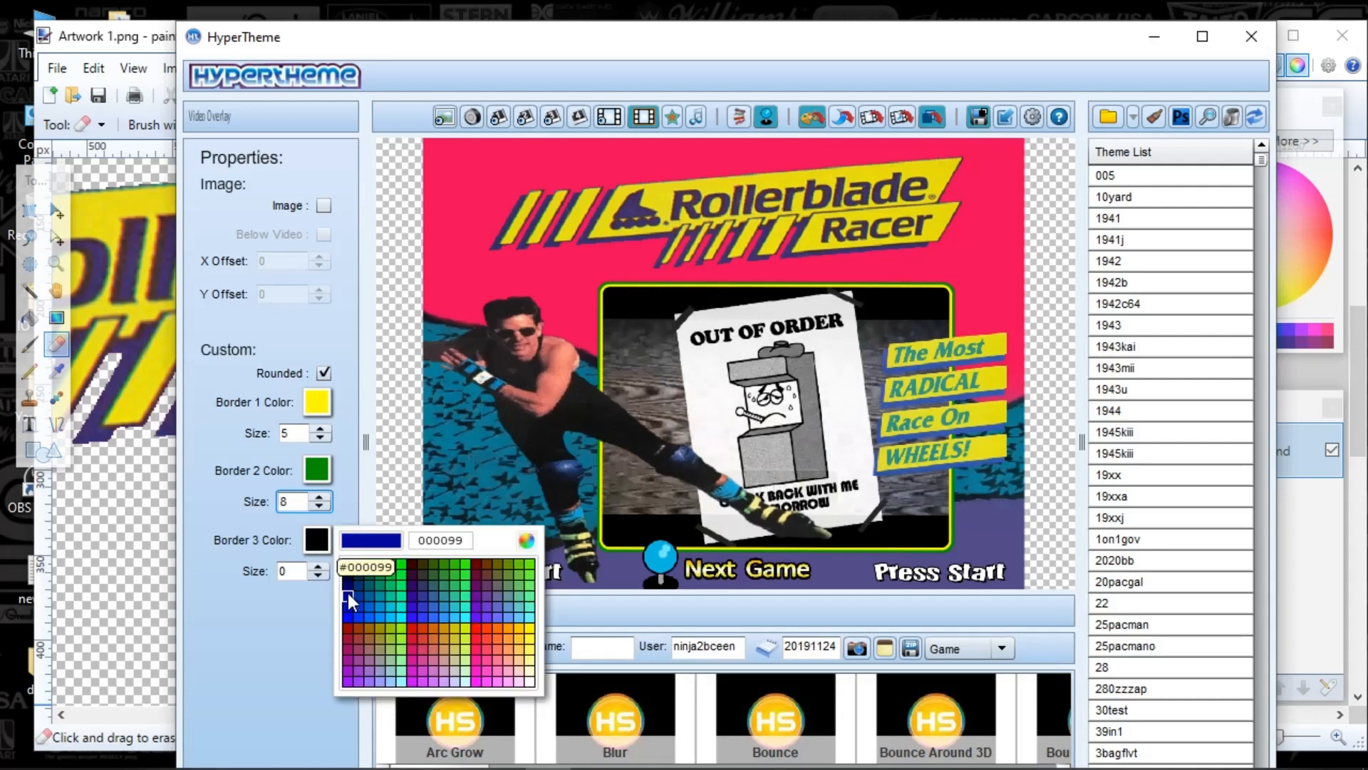
{"action": "left_click", "coordinate": [348, 593]}
{"action": "left_click", "coordinate": [327, 563]}
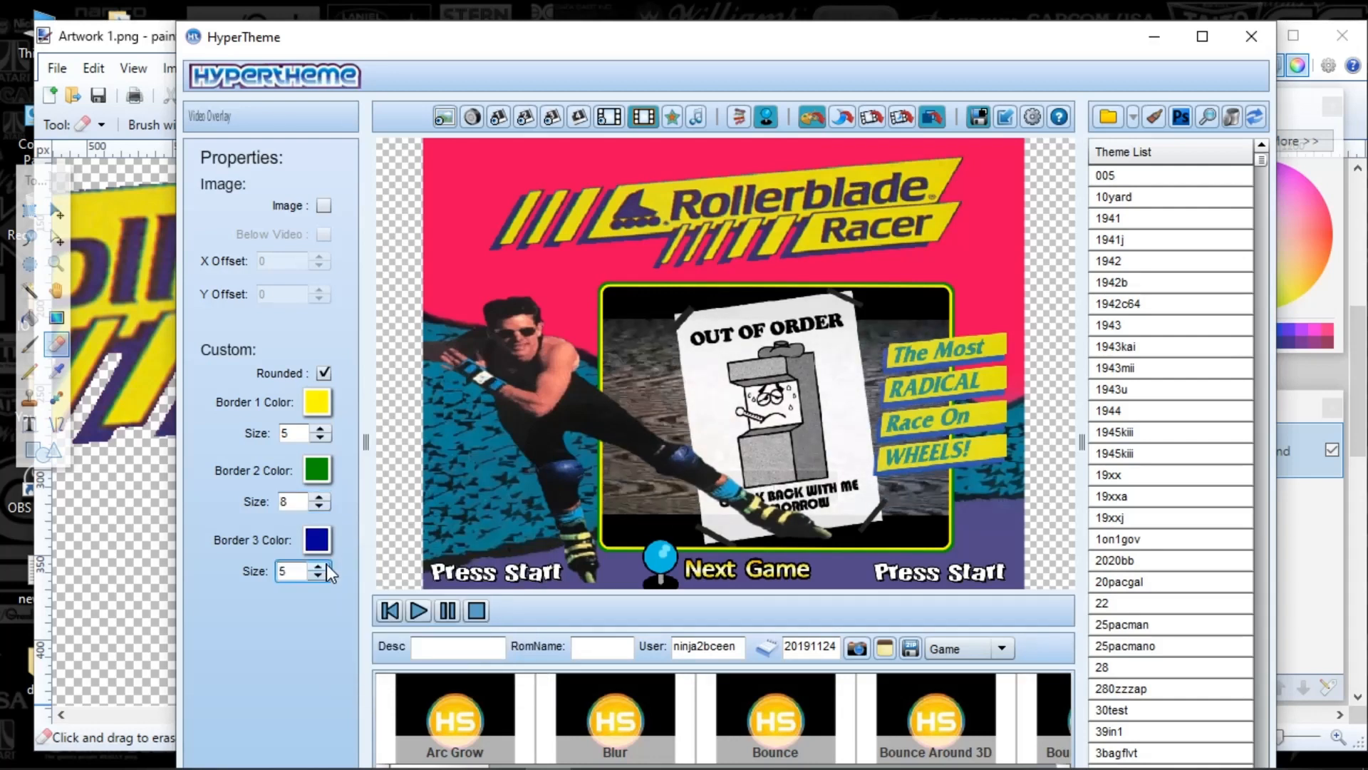
{"action": "left_click", "coordinate": [327, 562]}
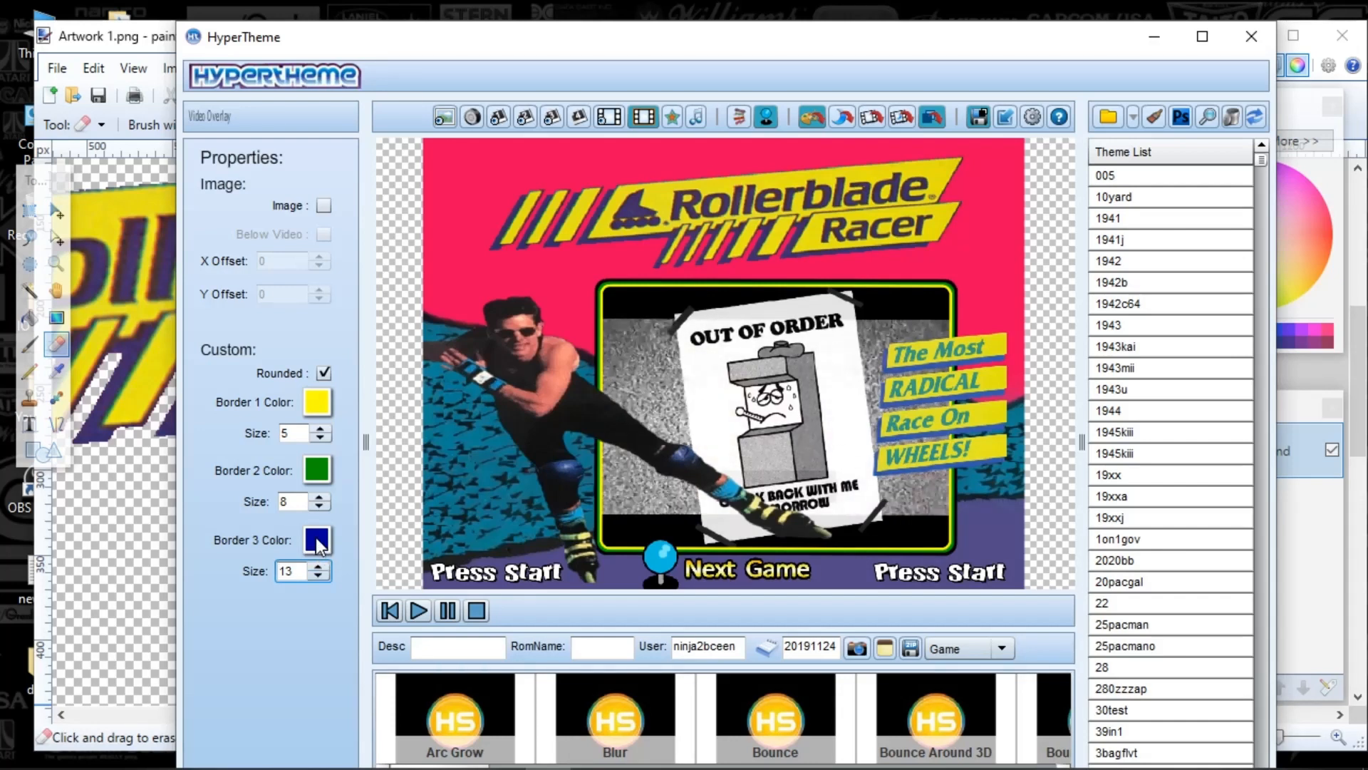
{"action": "left_click", "coordinate": [316, 540]}
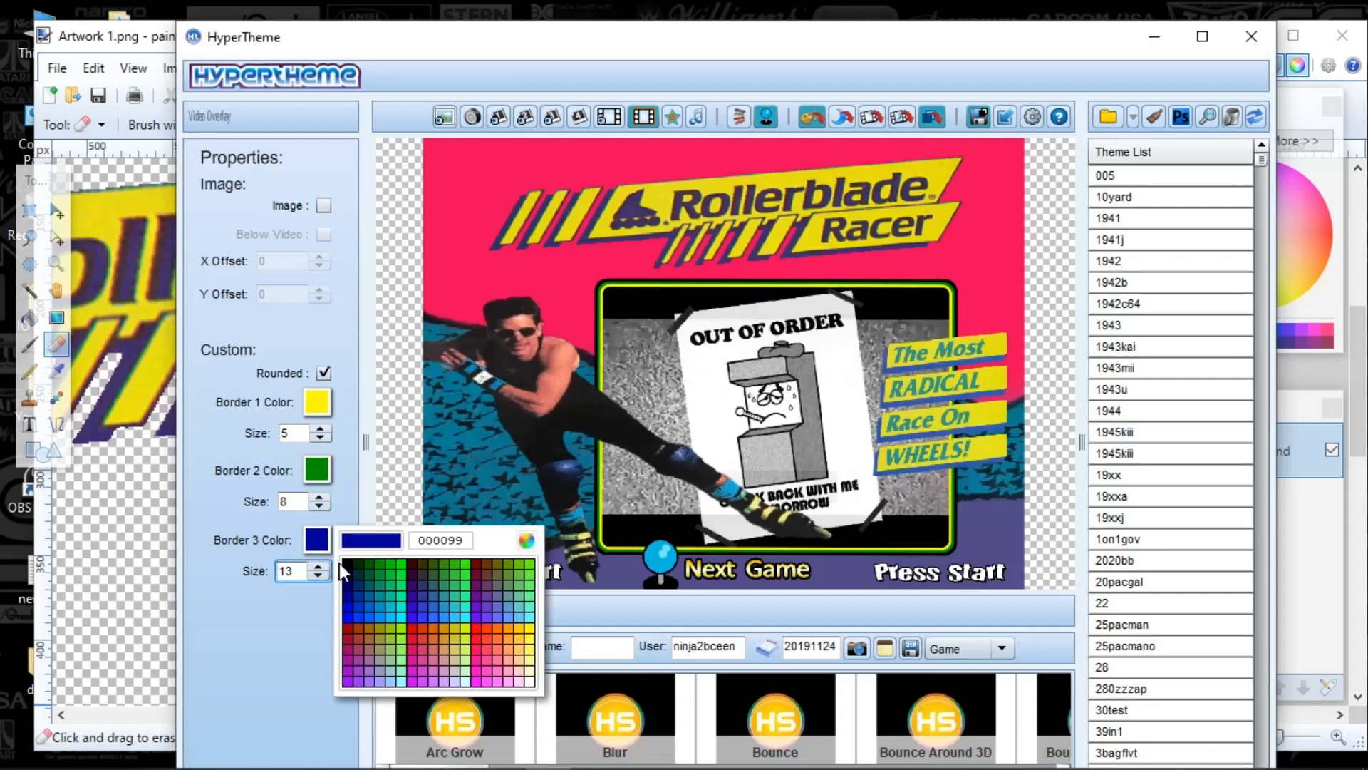
{"action": "left_click", "coordinate": [346, 607]}
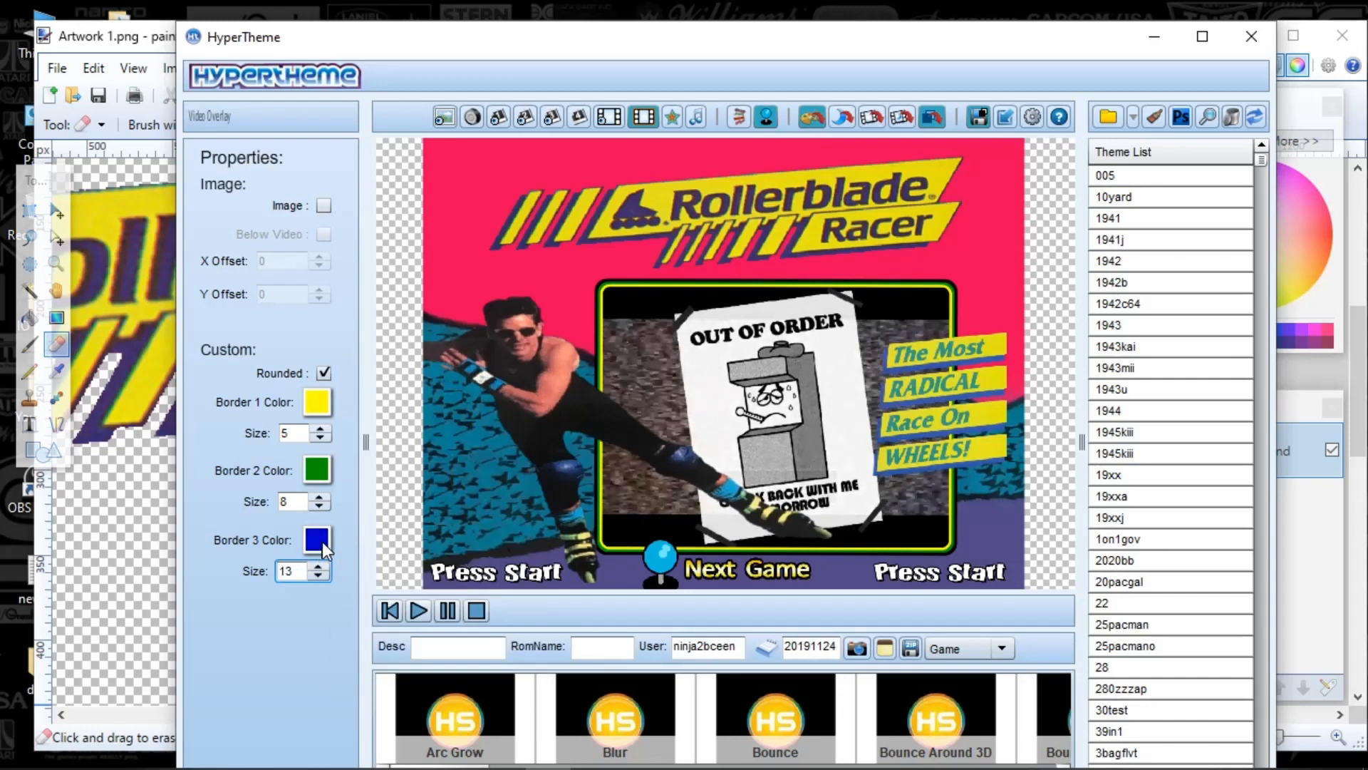
{"action": "left_click", "coordinate": [320, 541]}
{"action": "left_click", "coordinate": [345, 617]}
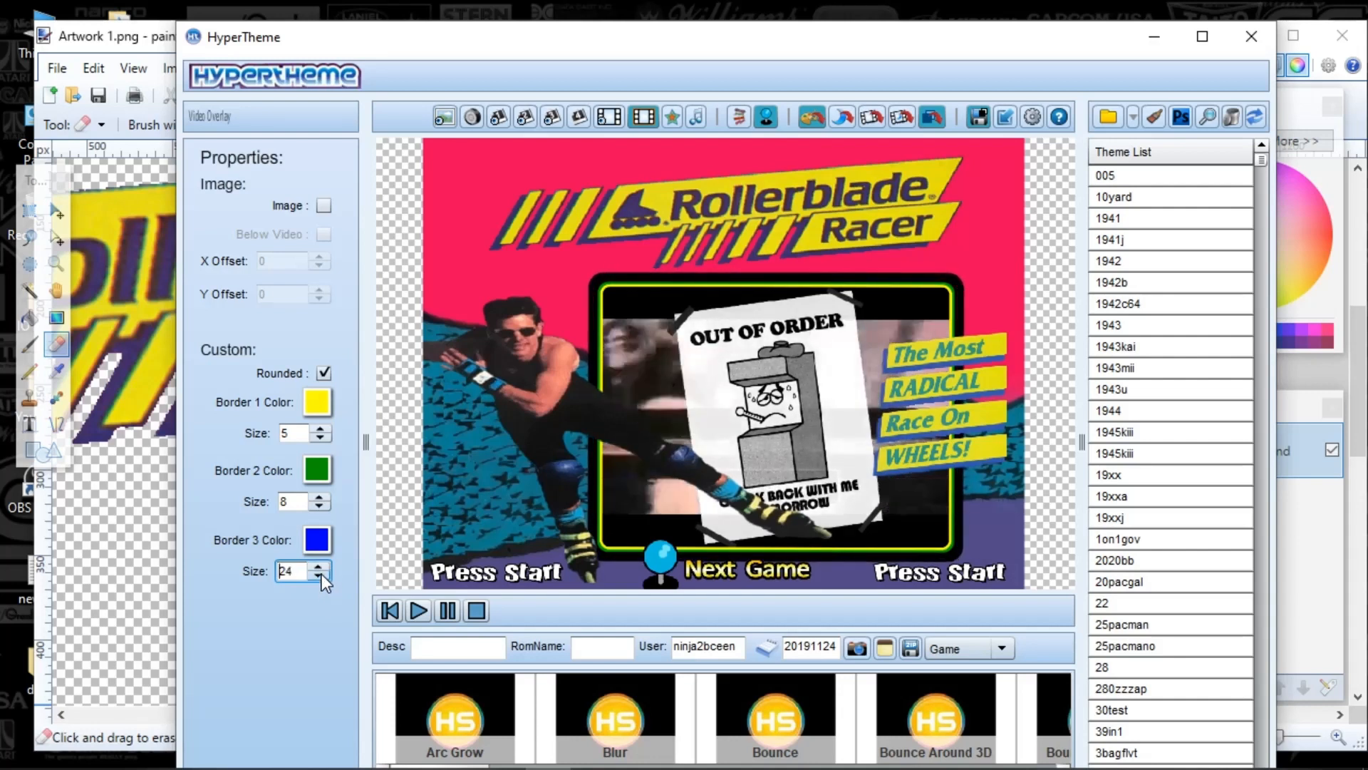
Step: Change Border 3 of the video overlay to yellow with size 3, and recolour Border 2 to bright blue
{"action": "left_click_drag", "start_coordinate": [322, 576], "coordinate": [322, 576]}
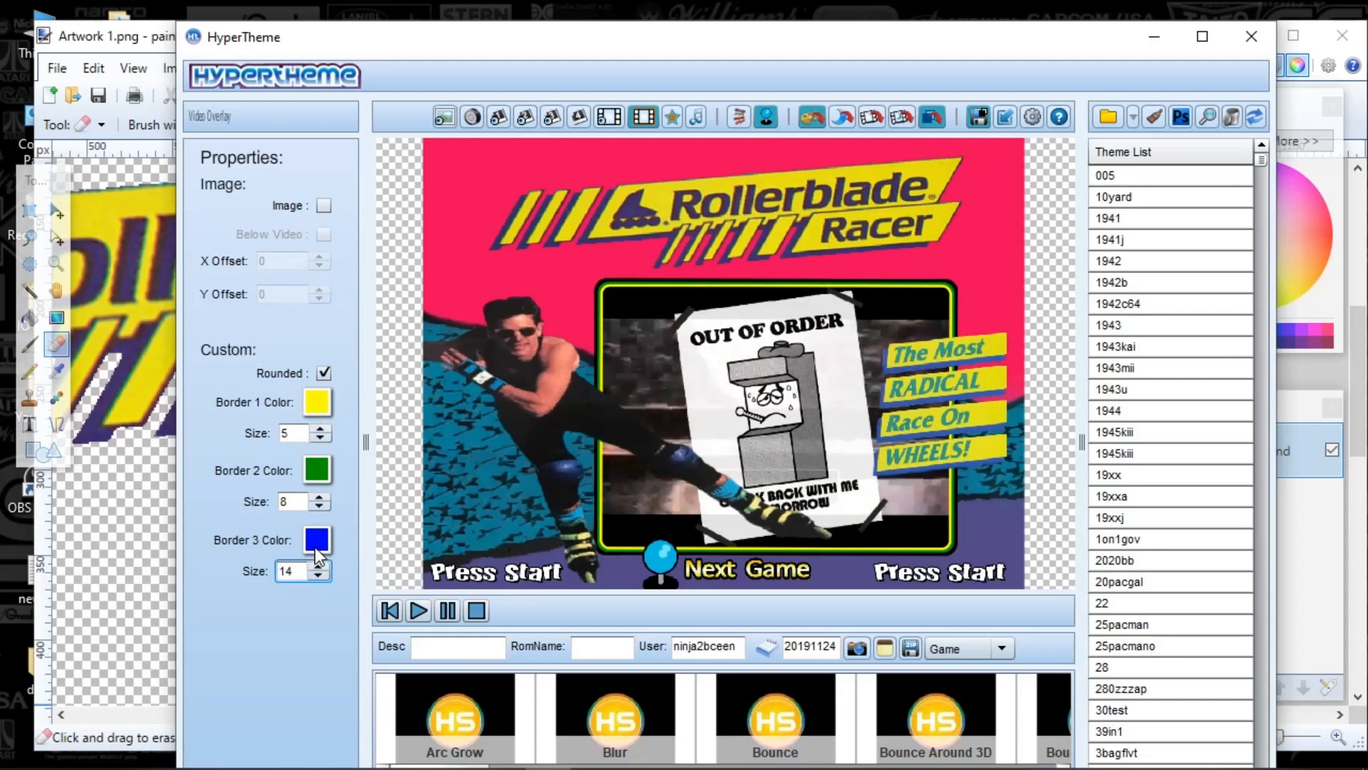
{"action": "left_click", "coordinate": [316, 547]}
{"action": "left_click", "coordinate": [528, 630]}
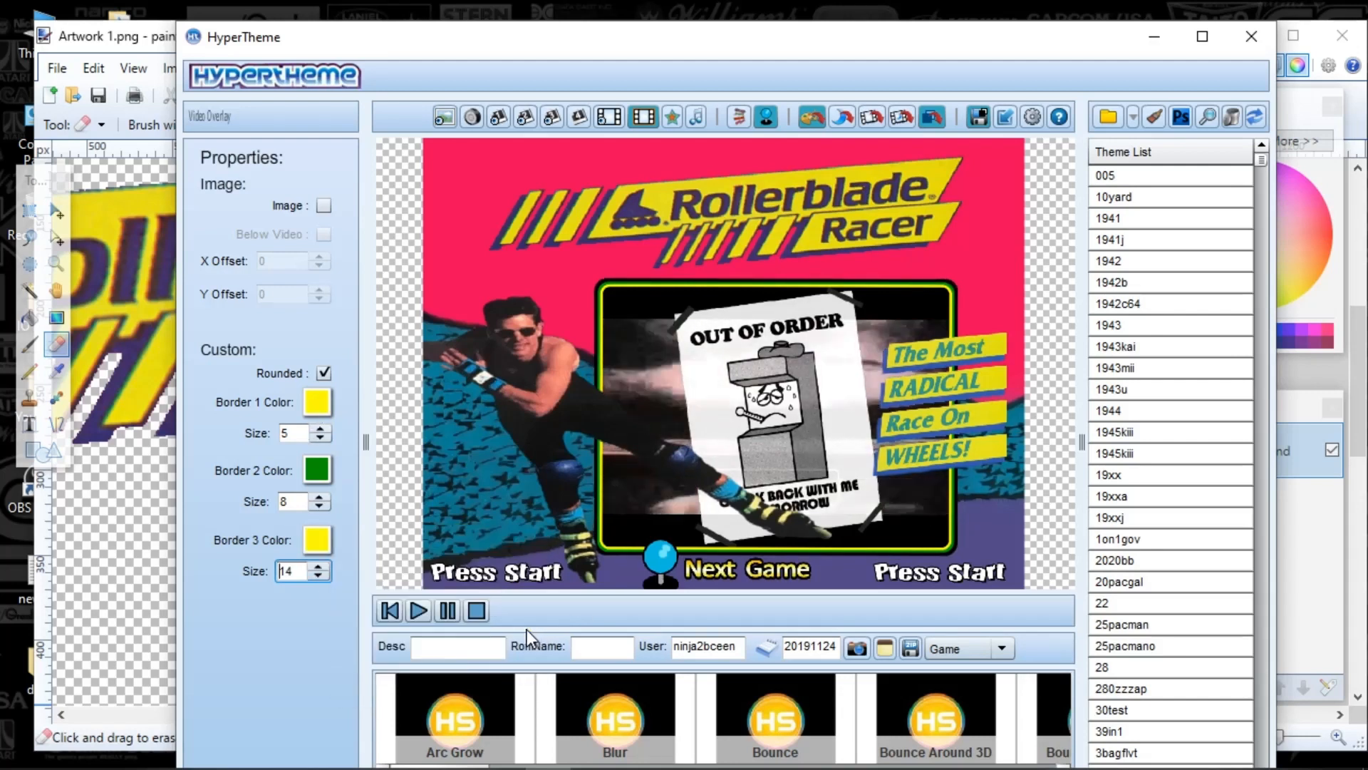
{"action": "left_click", "coordinate": [321, 567]}
{"action": "left_click", "coordinate": [320, 567]}
{"action": "left_click", "coordinate": [320, 567]}
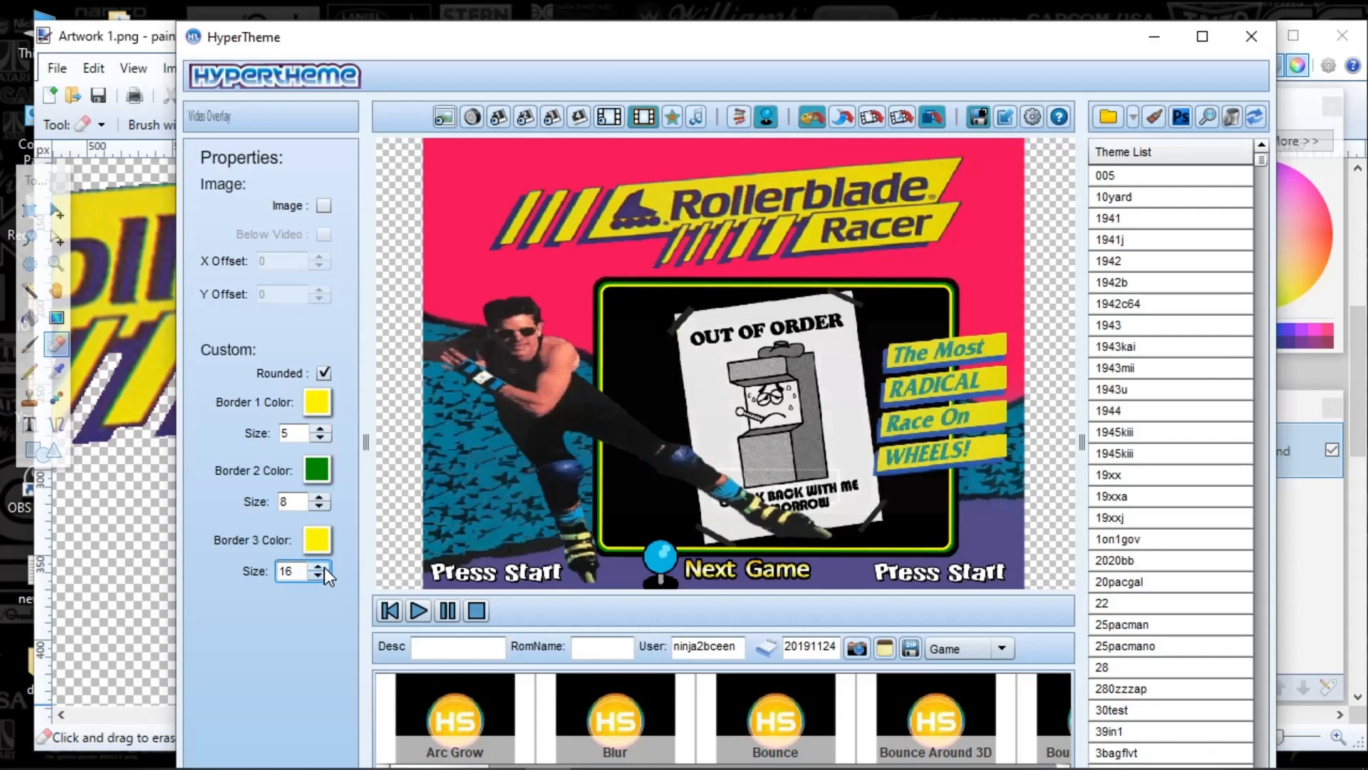
{"action": "left_click", "coordinate": [320, 537]}
{"action": "left_click", "coordinate": [315, 540]}
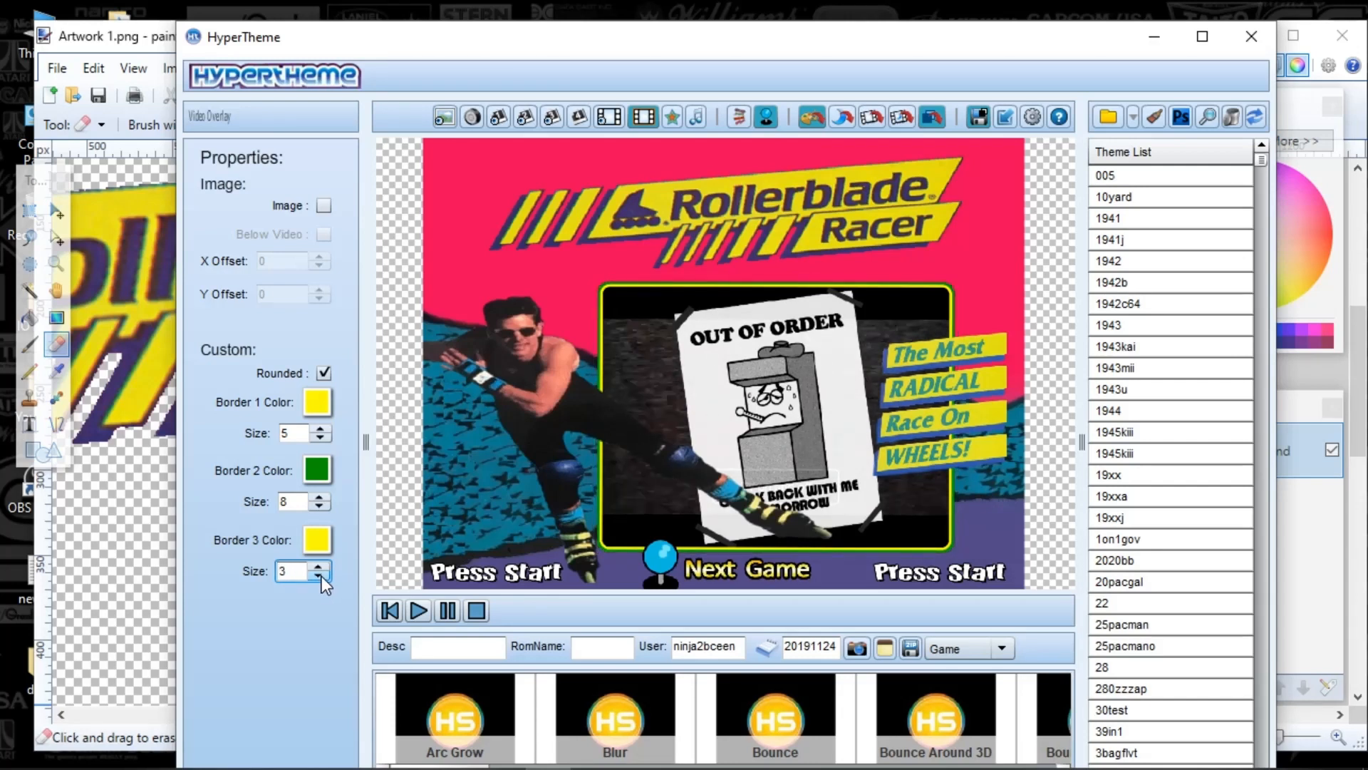
{"action": "left_click", "coordinate": [321, 576]}
{"action": "left_click", "coordinate": [320, 576]}
{"action": "left_click", "coordinate": [321, 575]}
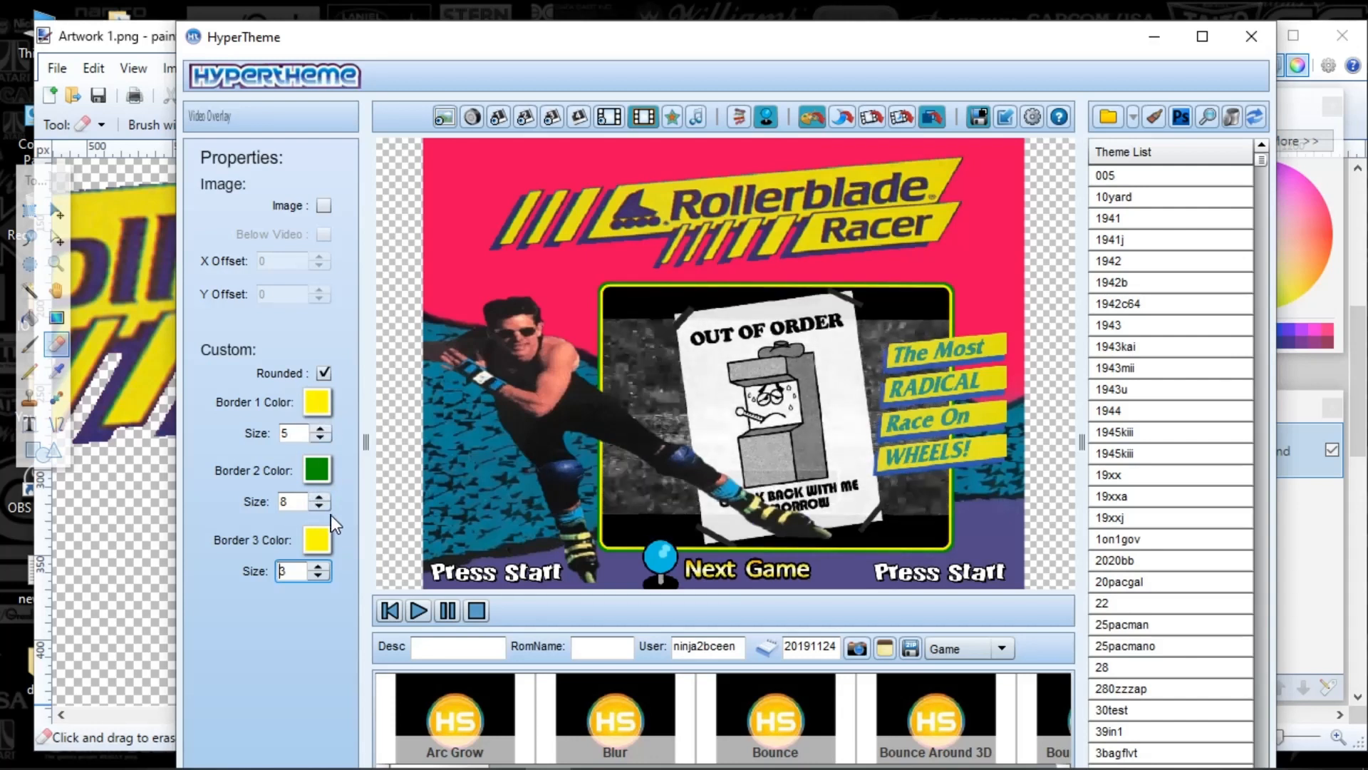
{"action": "left_click", "coordinate": [310, 472]}
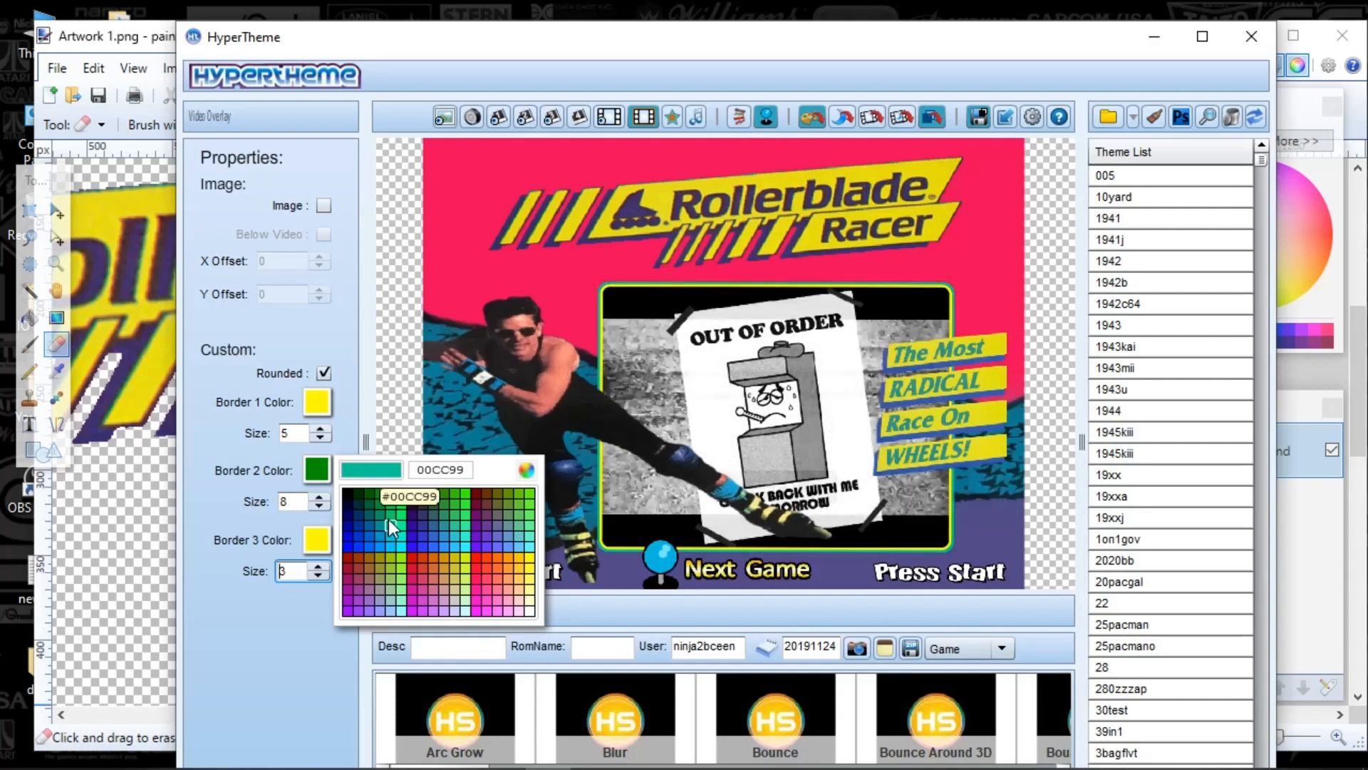
{"action": "left_click", "coordinate": [347, 546]}
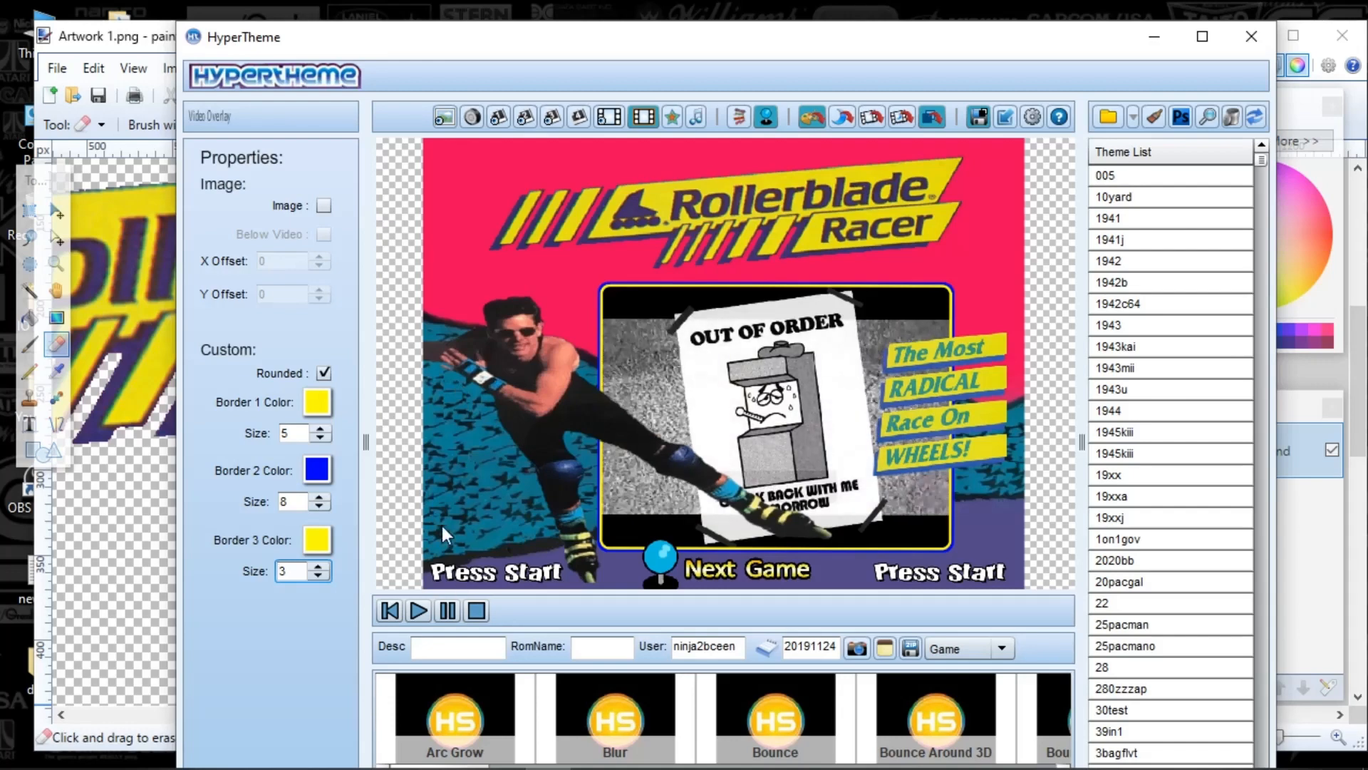
Step: Give the logo artwork a Top starting position, Elastic Bounce animation and Hover Horizontal resting animation, and preview the theme
{"action": "left_click", "coordinate": [538, 390]}
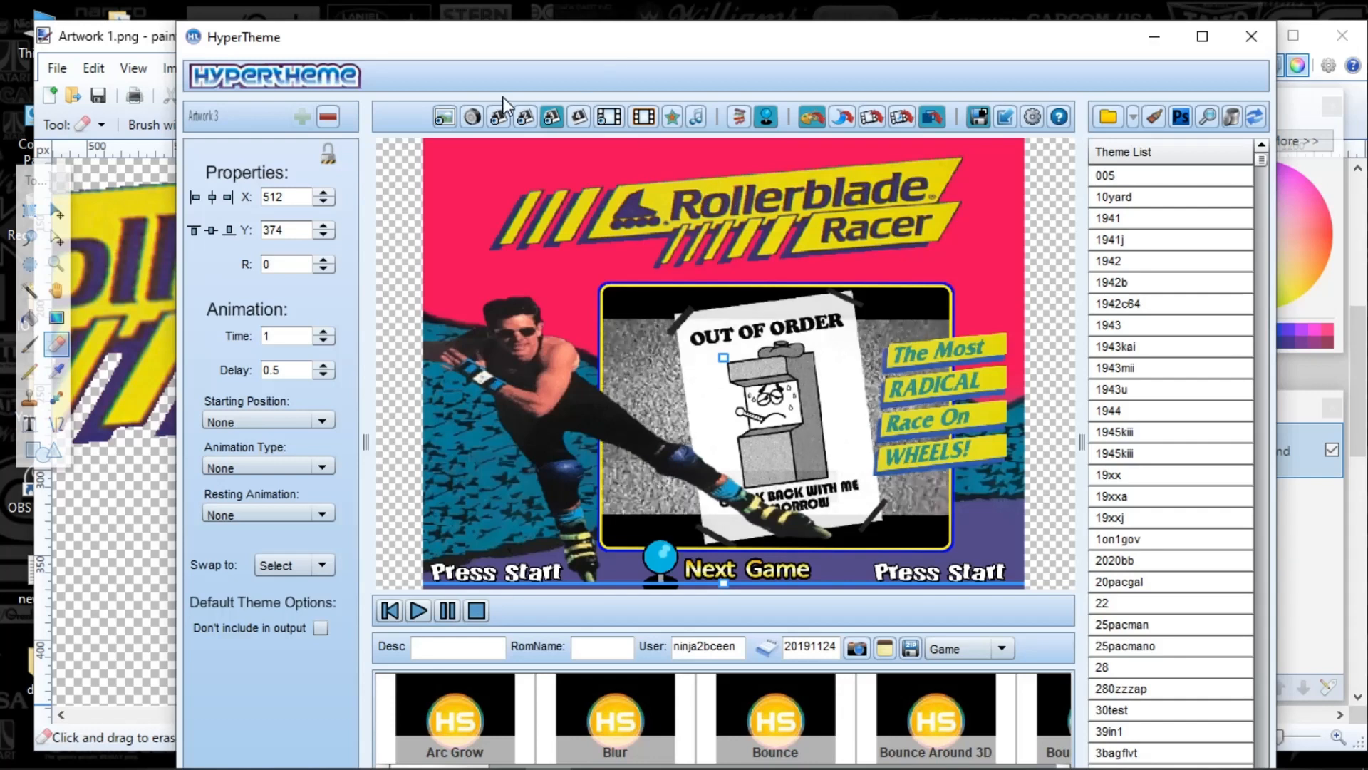
{"action": "left_click", "coordinate": [499, 116]}
{"action": "left_click", "coordinate": [296, 420]}
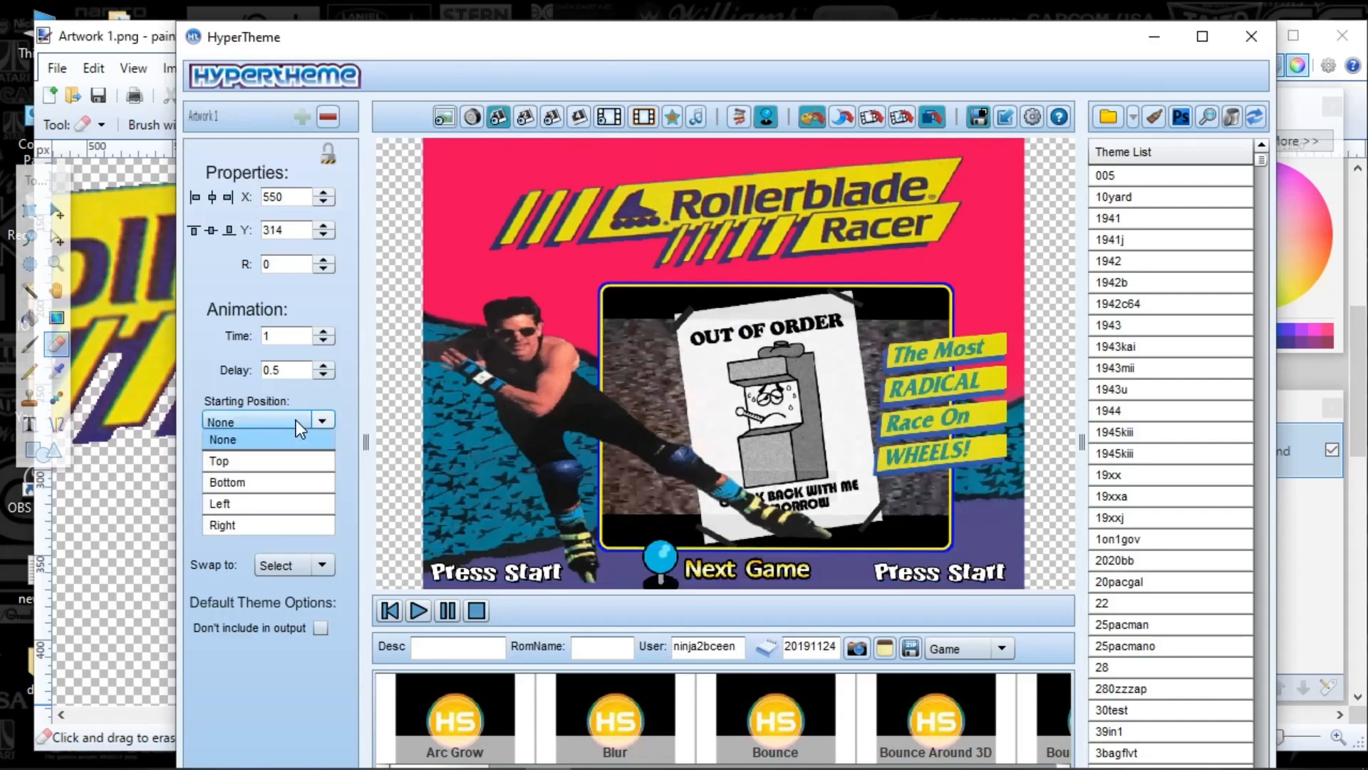
{"action": "left_click", "coordinate": [261, 460]}
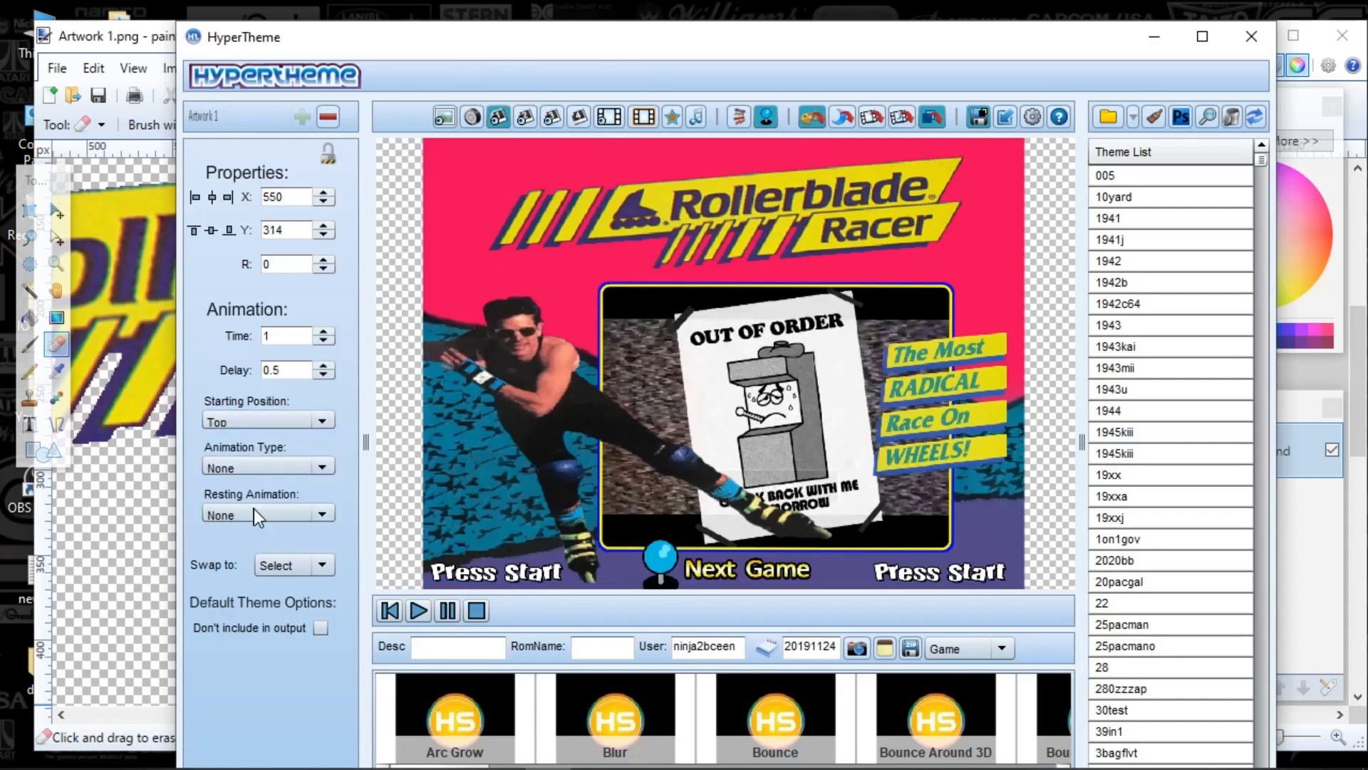
{"action": "left_click", "coordinate": [271, 468]}
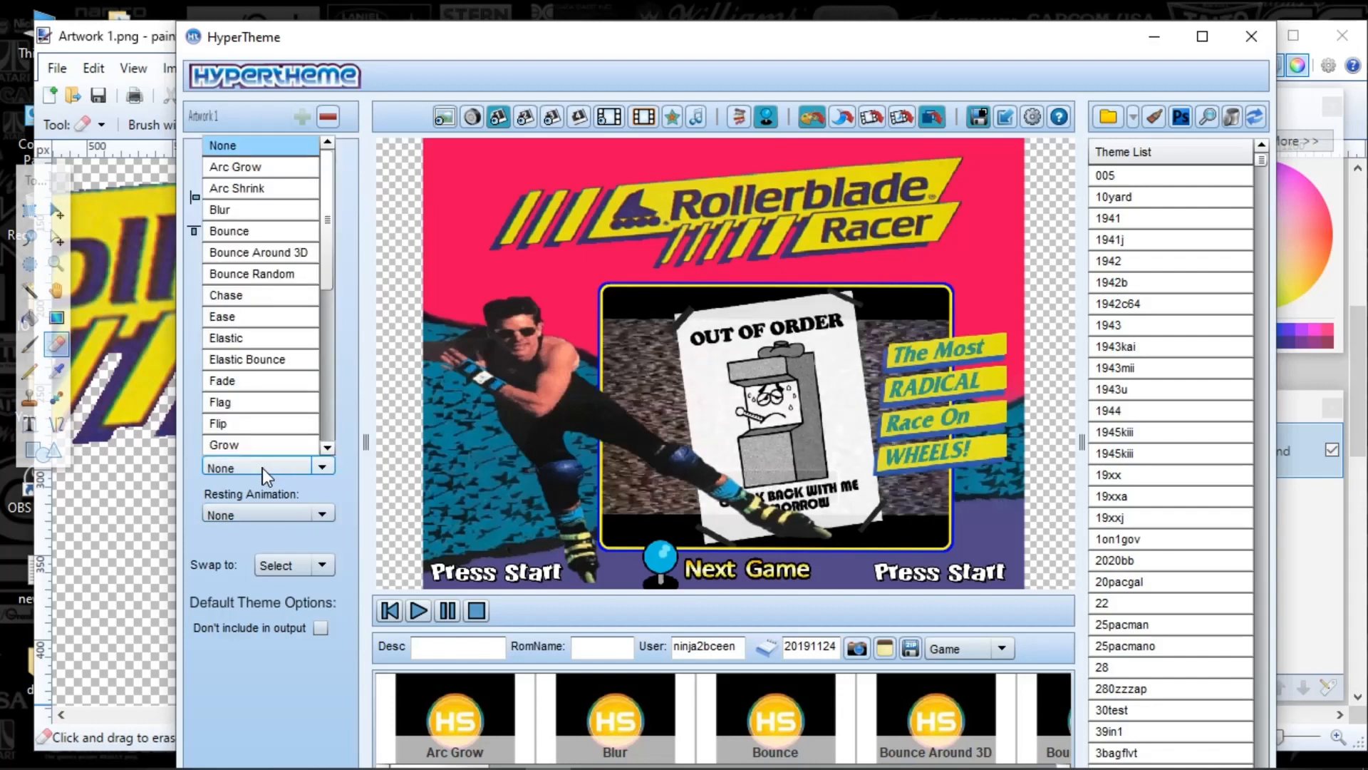
{"action": "scroll", "coordinate": [323, 267], "scroll_direction": "down", "scroll_amount": 2}
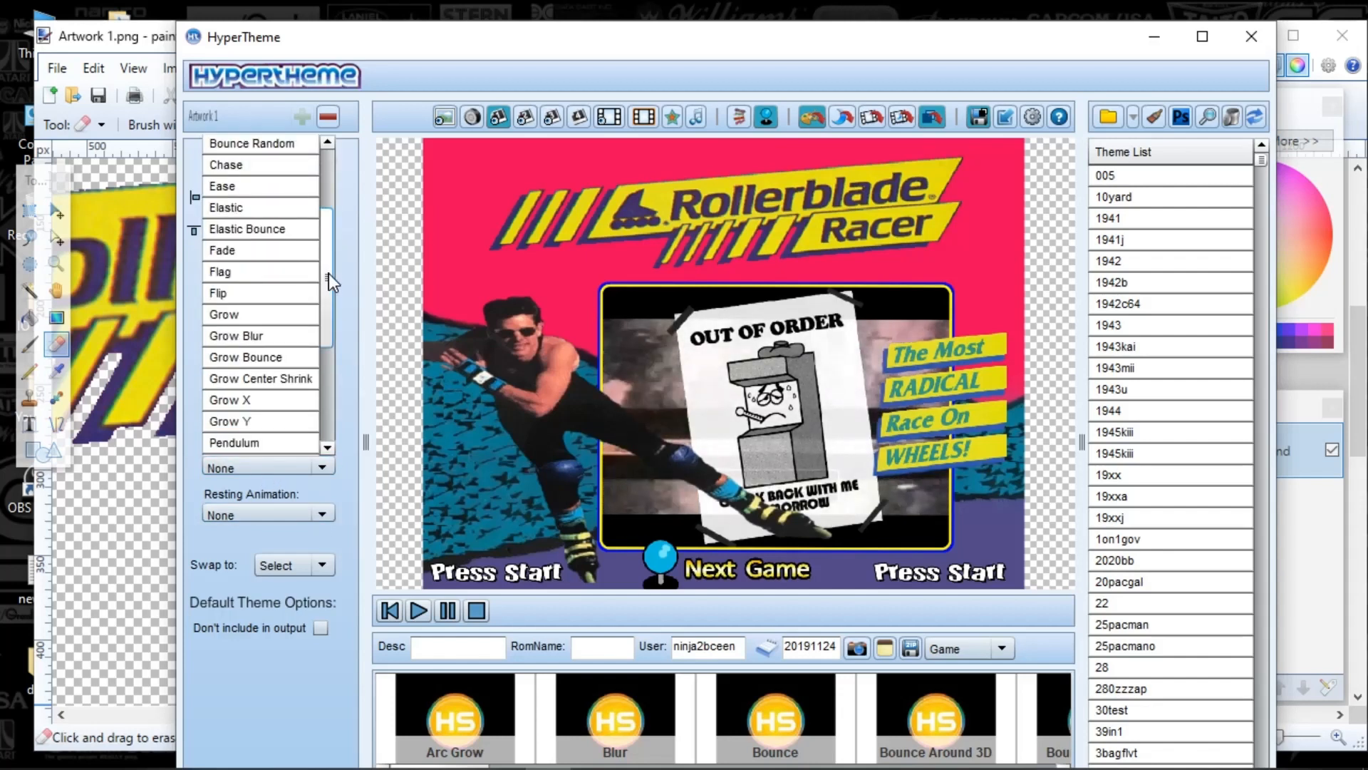
{"action": "left_click", "coordinate": [273, 228]}
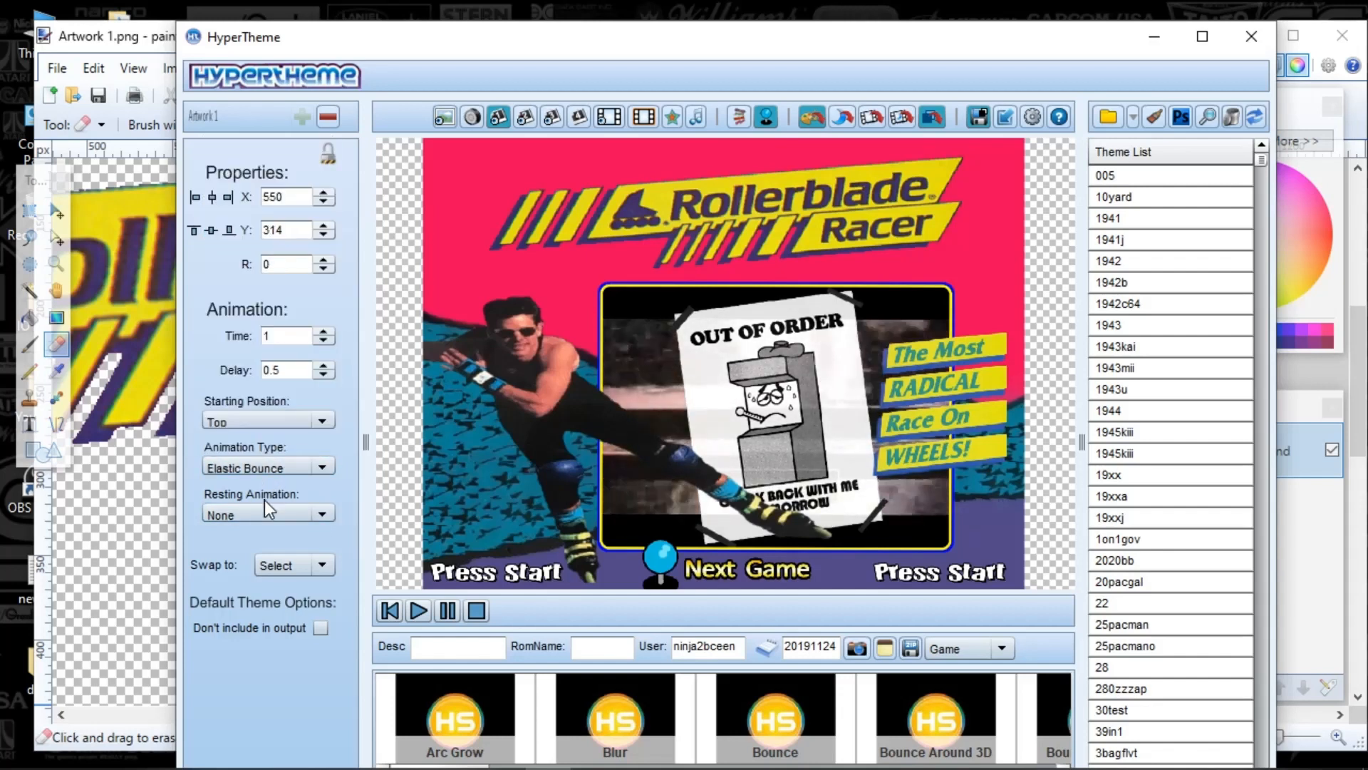
{"action": "left_click", "coordinate": [239, 515]}
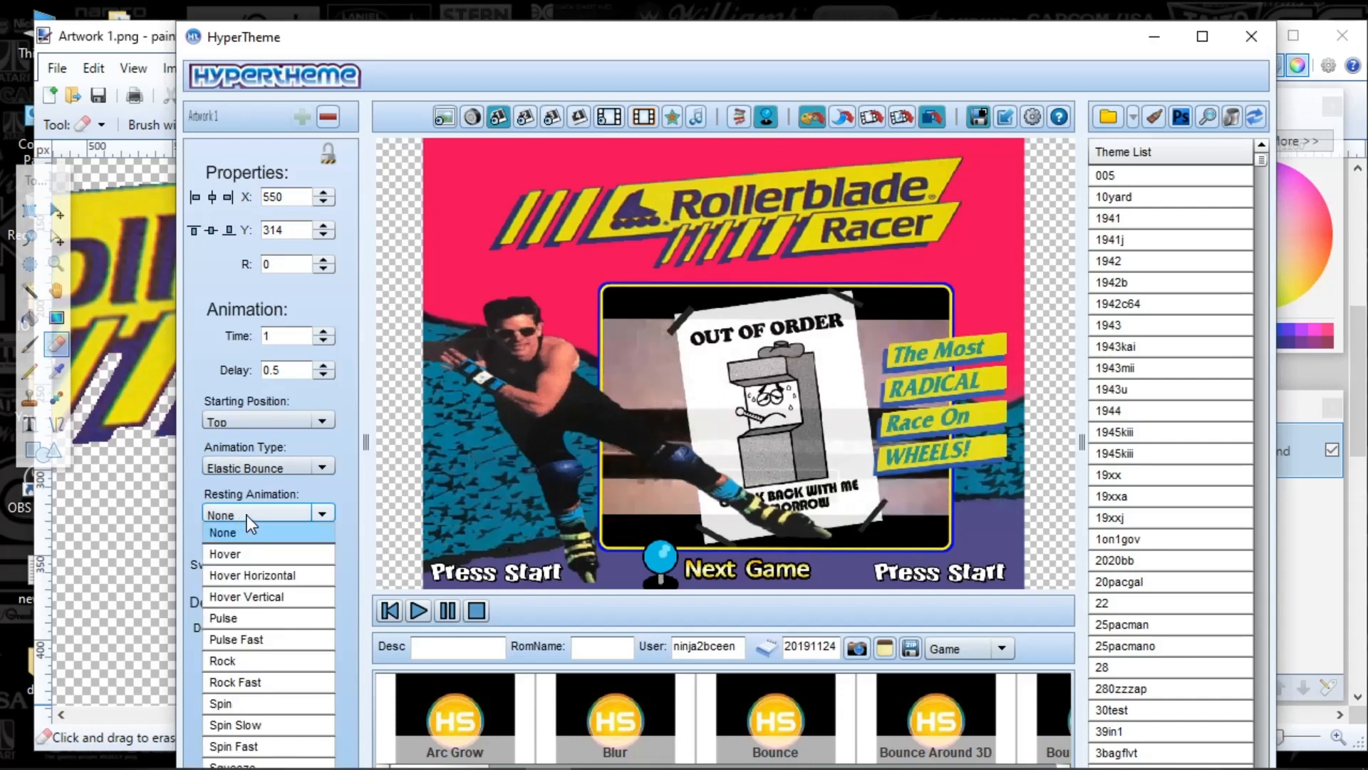
{"action": "left_click", "coordinate": [251, 575]}
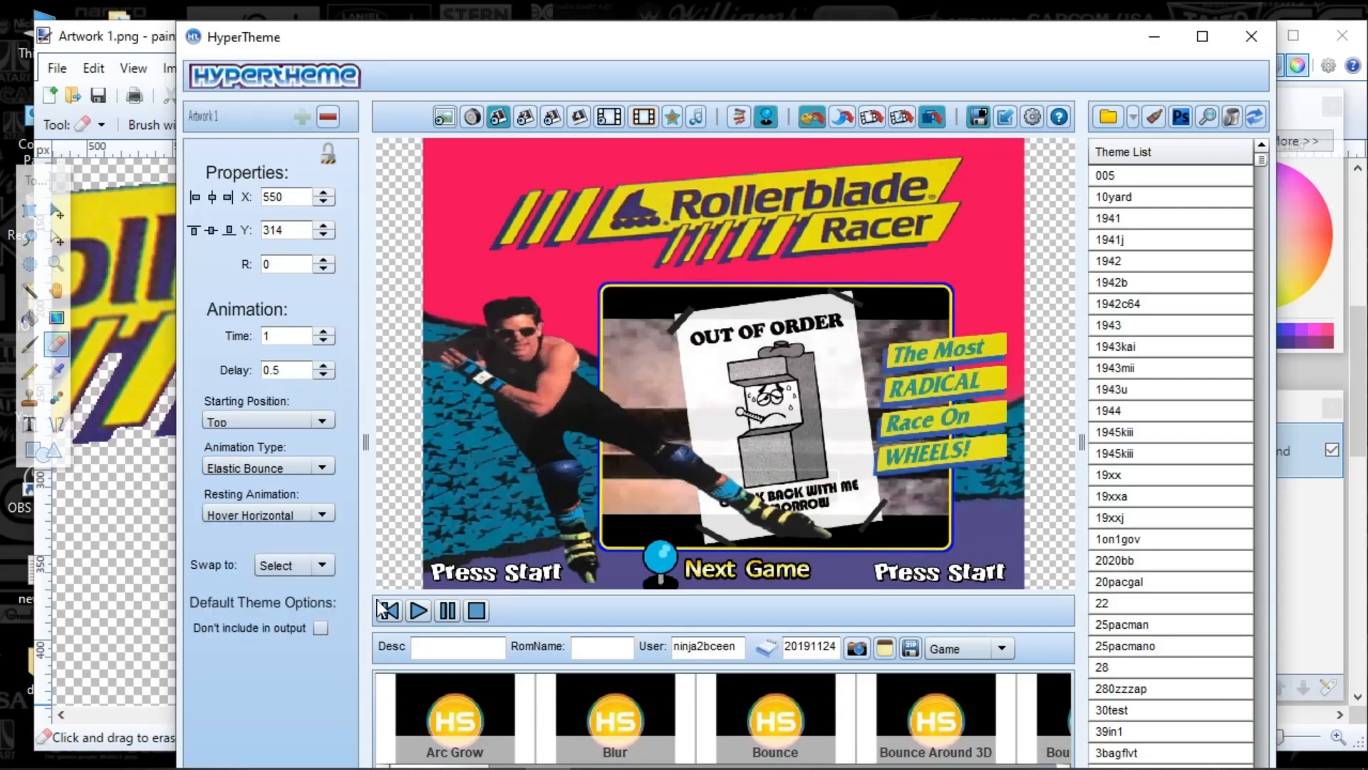
{"action": "left_click", "coordinate": [418, 610]}
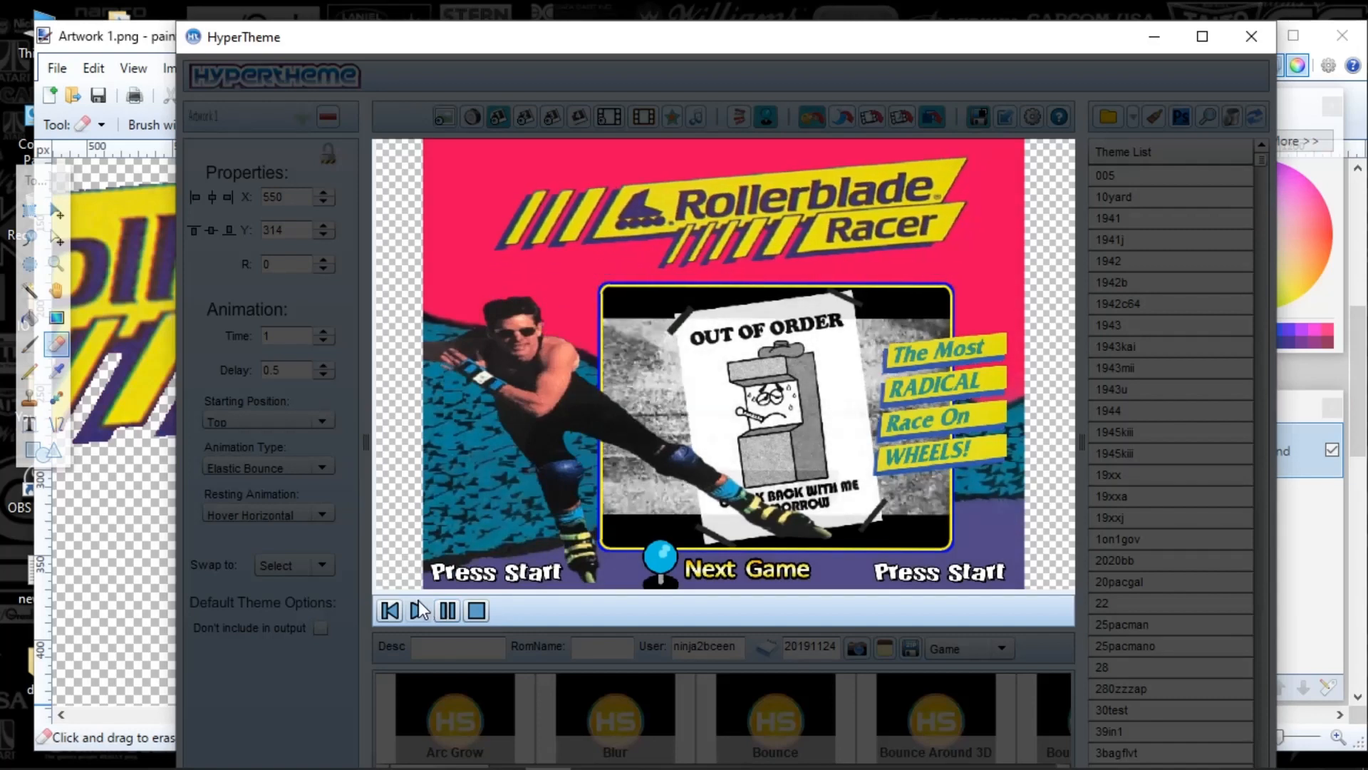
{"action": "left_click", "coordinate": [476, 611]}
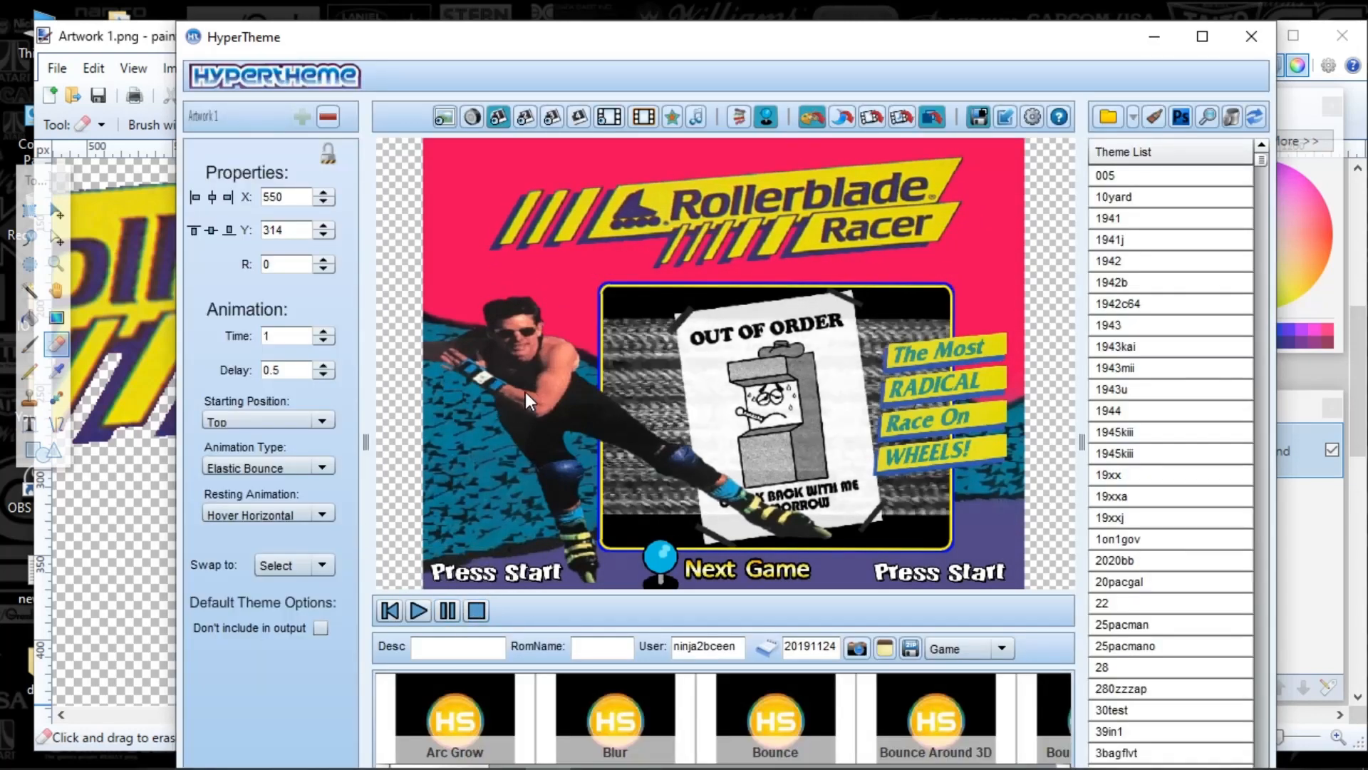
Step: Give the skater artwork a Left starting position, Ease animation type and Hover Horizontal resting animation
{"action": "left_click", "coordinate": [508, 194]}
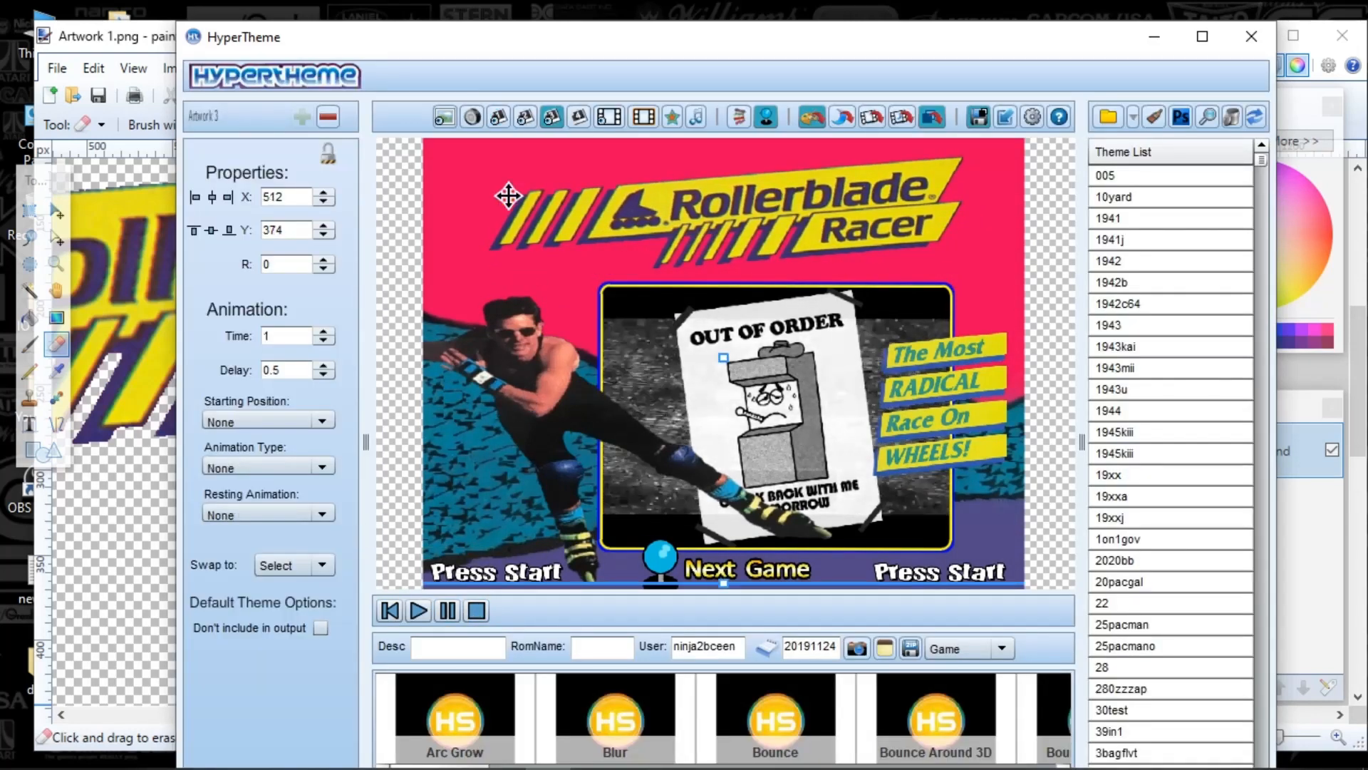
{"action": "left_click", "coordinate": [245, 425]}
{"action": "left_click", "coordinate": [235, 503]}
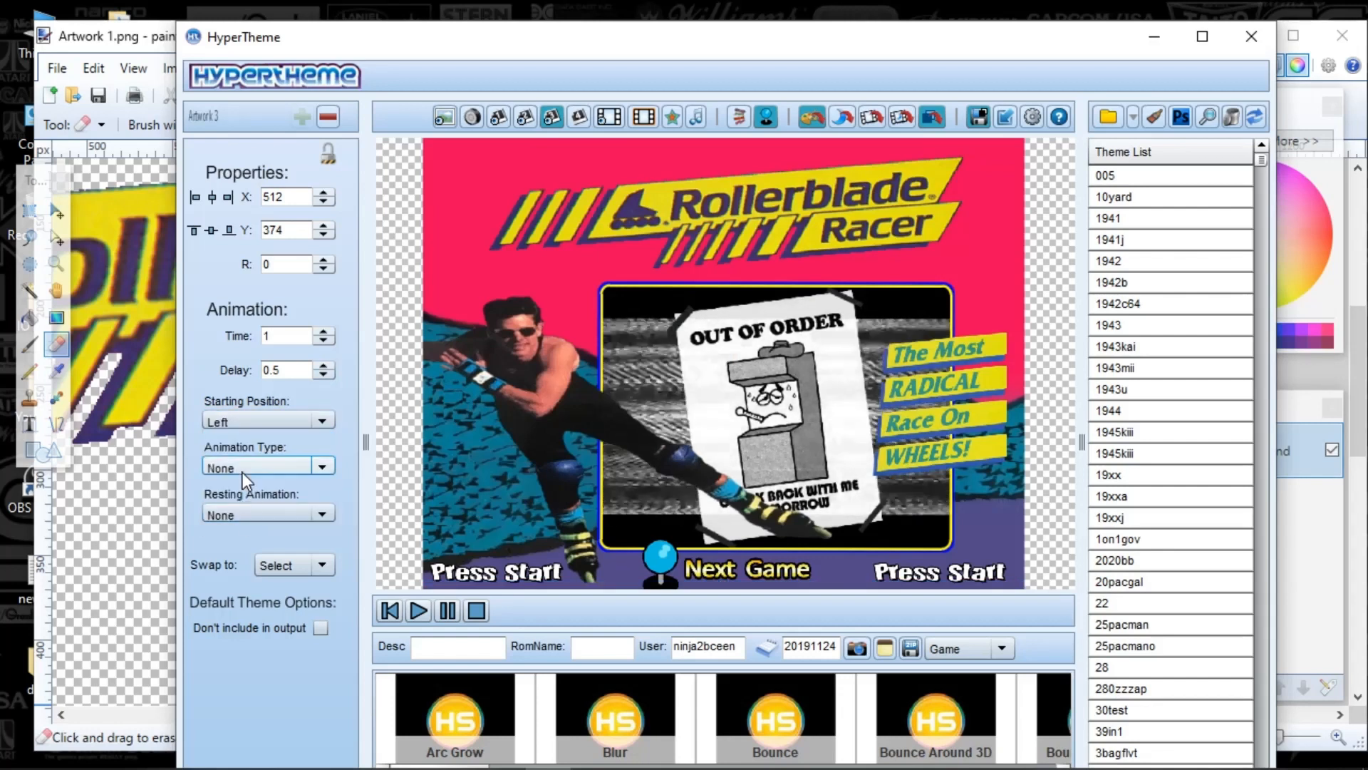
{"action": "left_click", "coordinate": [241, 469]}
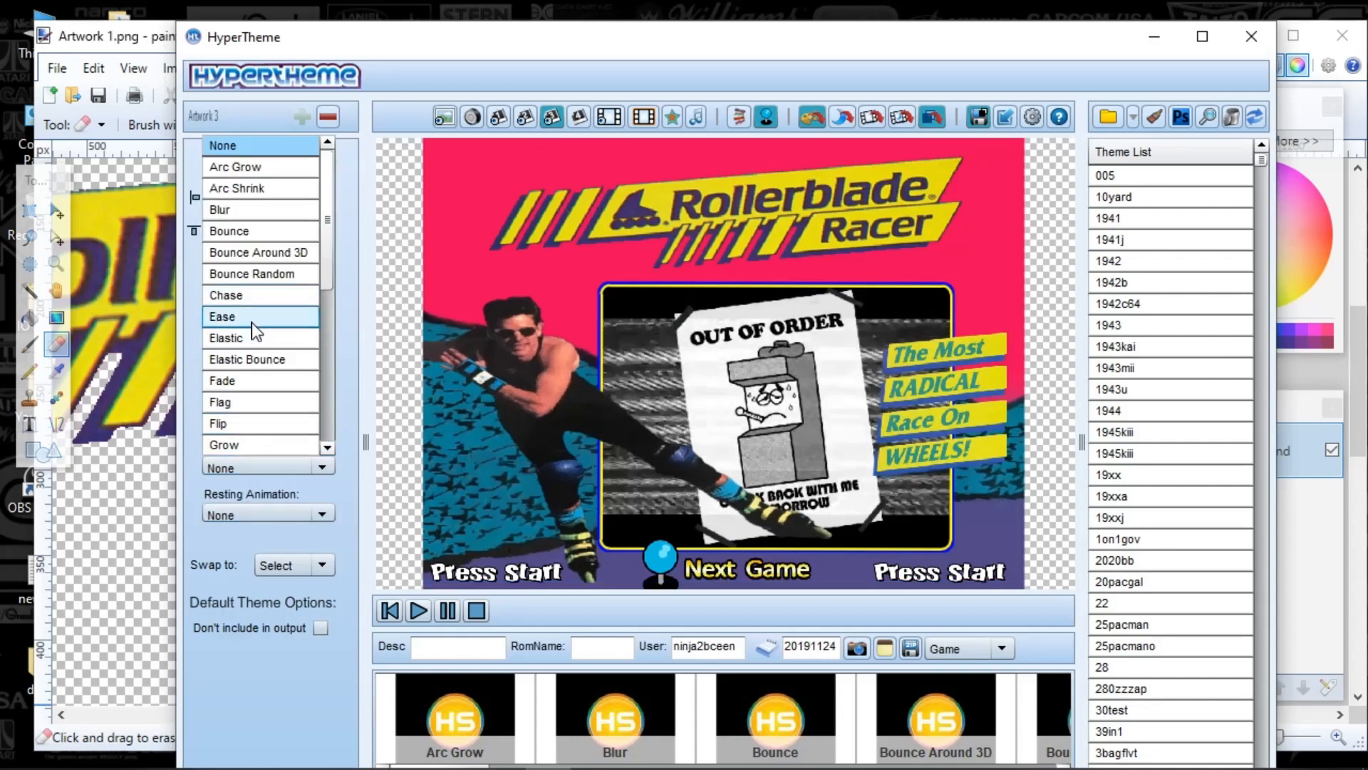
{"action": "left_click", "coordinate": [261, 383]}
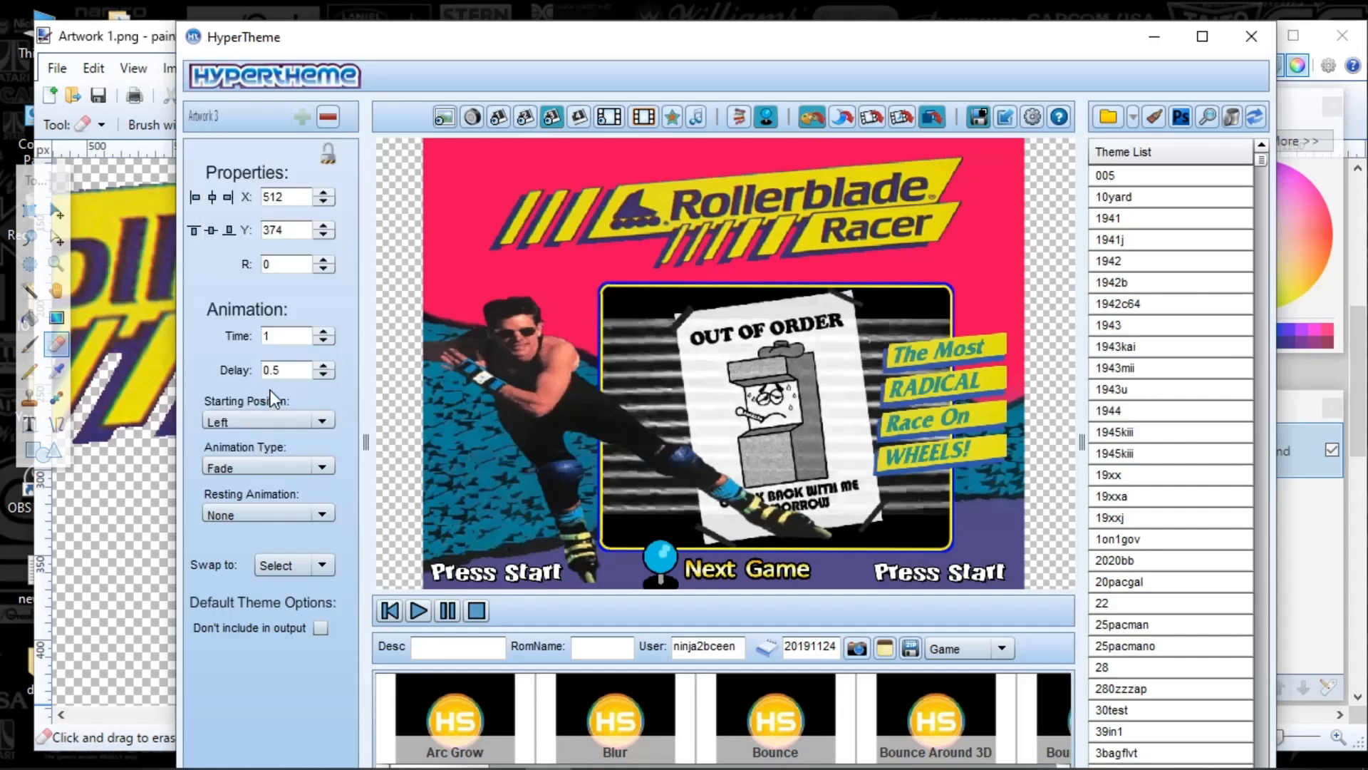
{"action": "left_click", "coordinate": [237, 470]}
{"action": "left_click", "coordinate": [236, 340]}
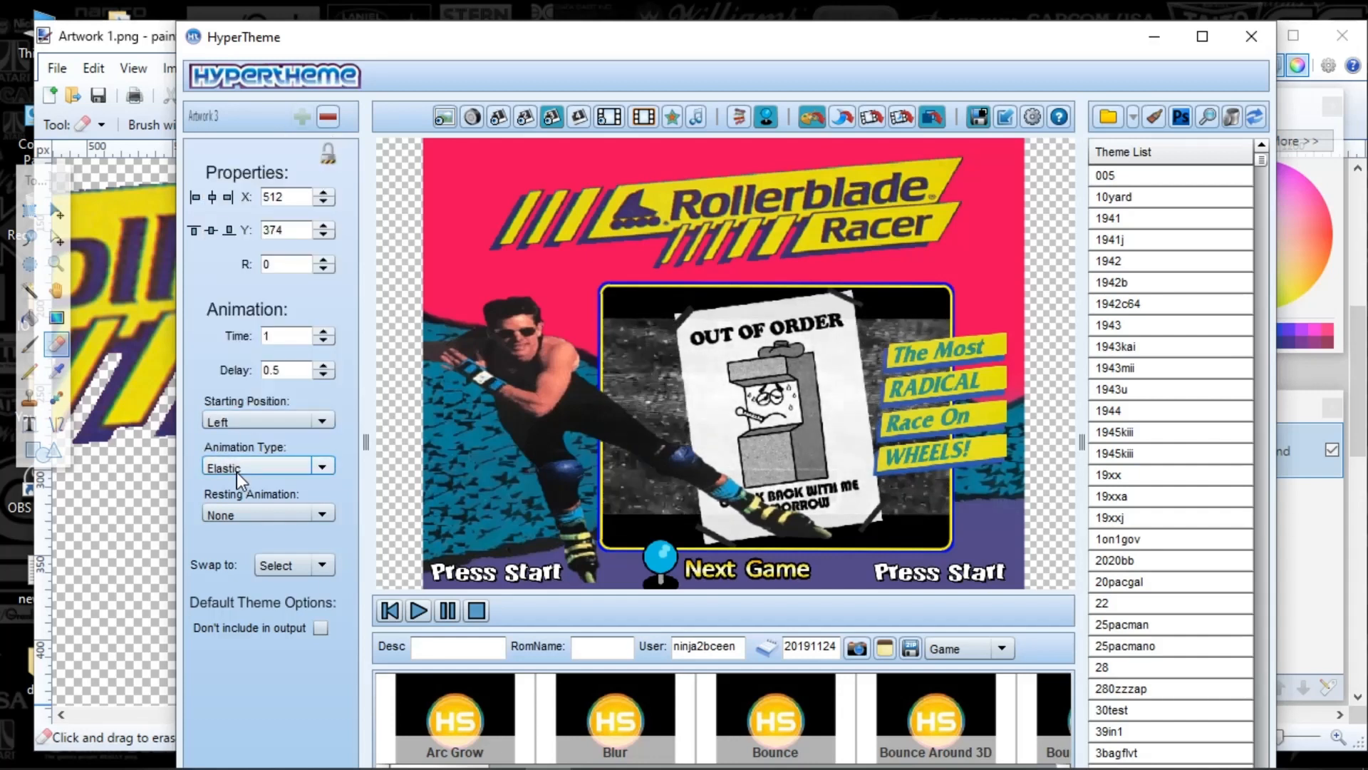
{"action": "left_click", "coordinate": [230, 464]}
{"action": "left_click", "coordinate": [250, 314]}
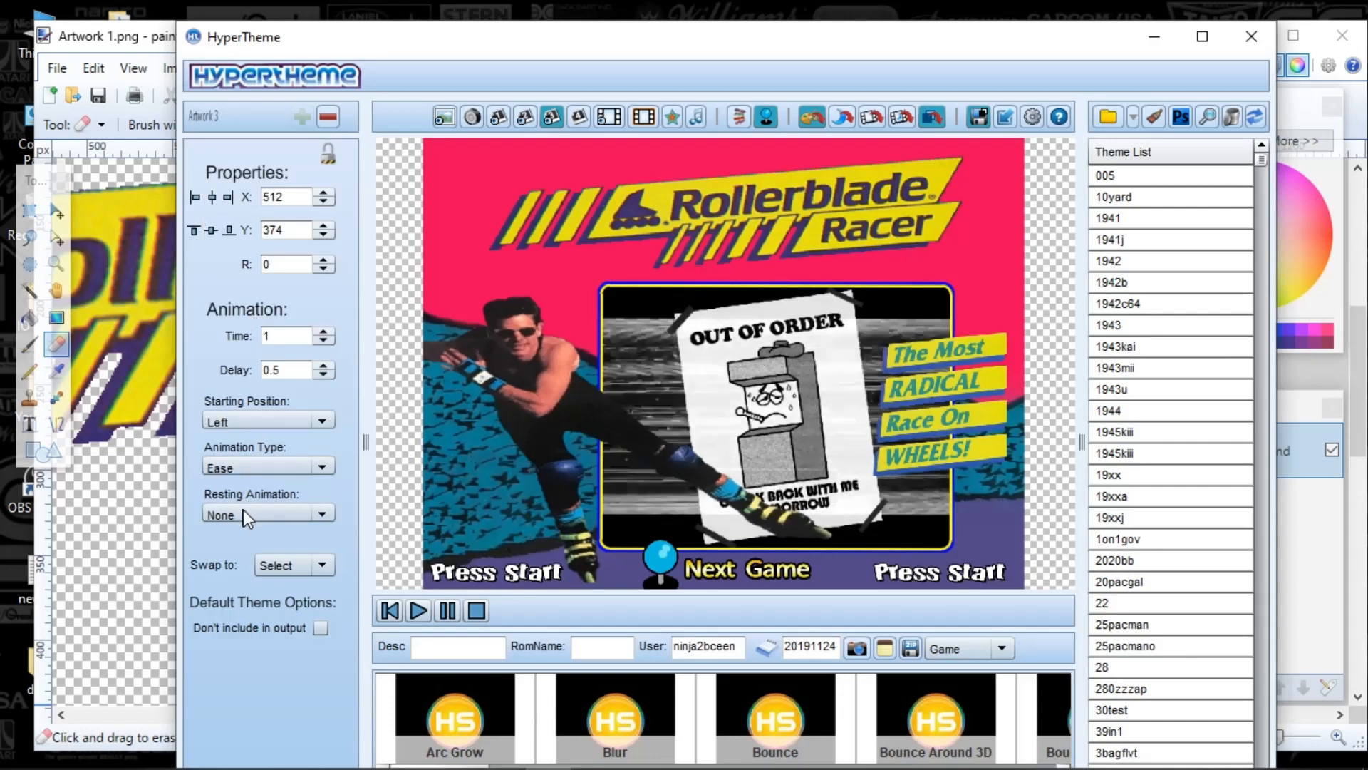
{"action": "left_click", "coordinate": [243, 513]}
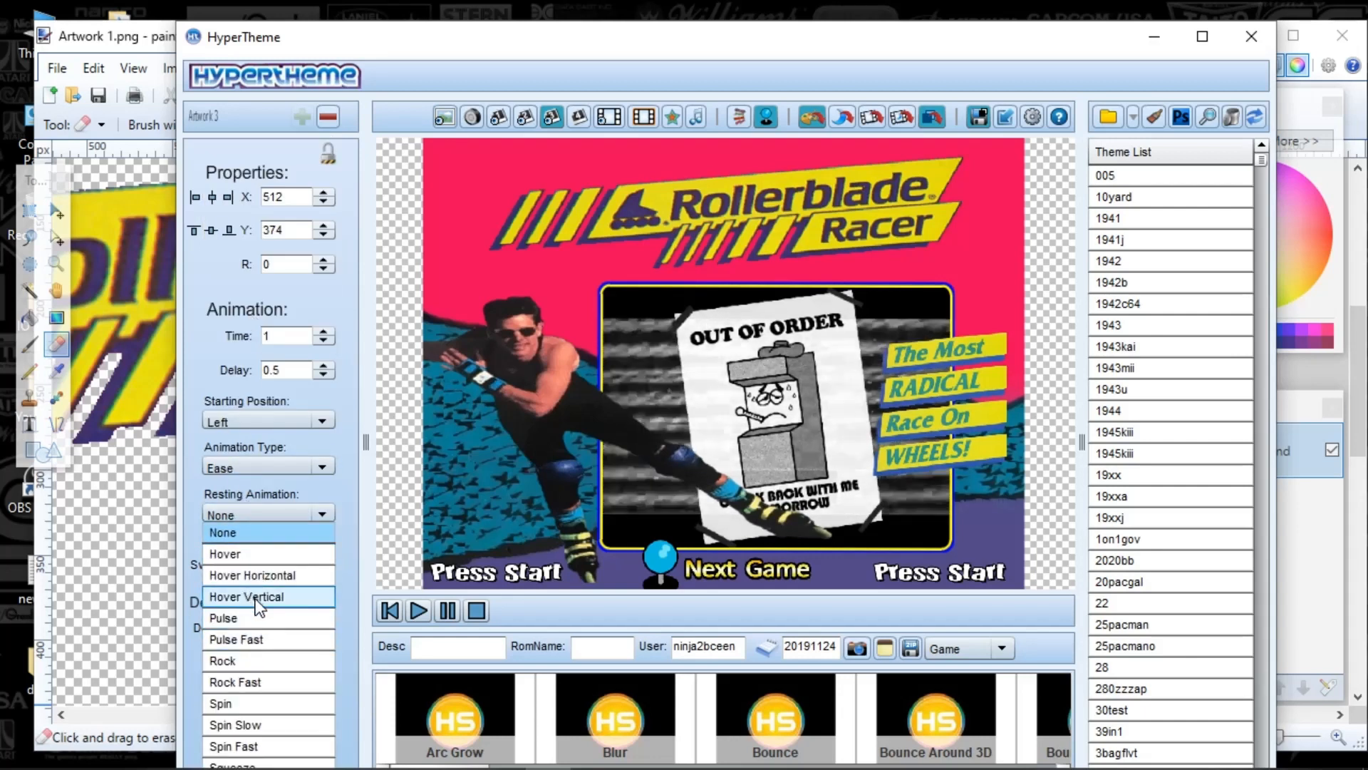
{"action": "left_click", "coordinate": [245, 576]}
{"action": "left_click", "coordinate": [238, 516]}
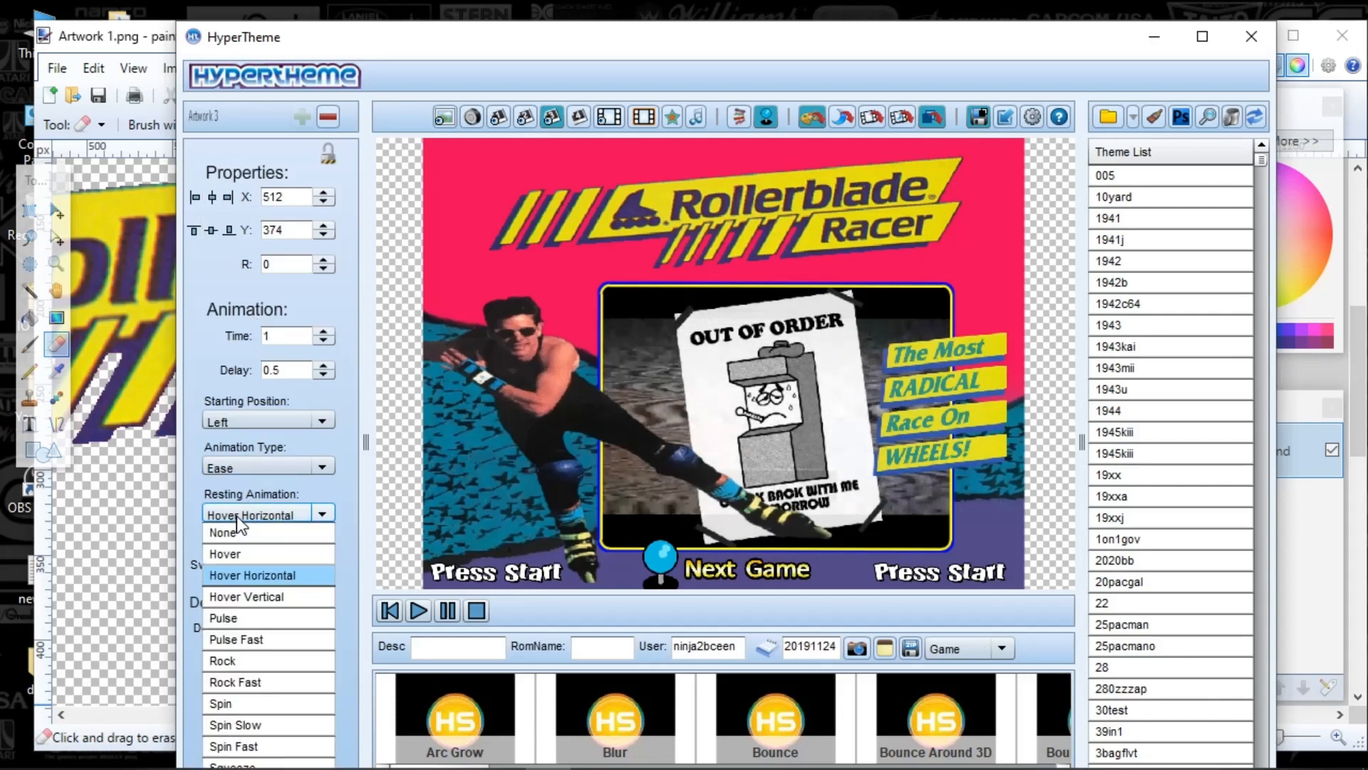
{"action": "left_click", "coordinate": [245, 575]}
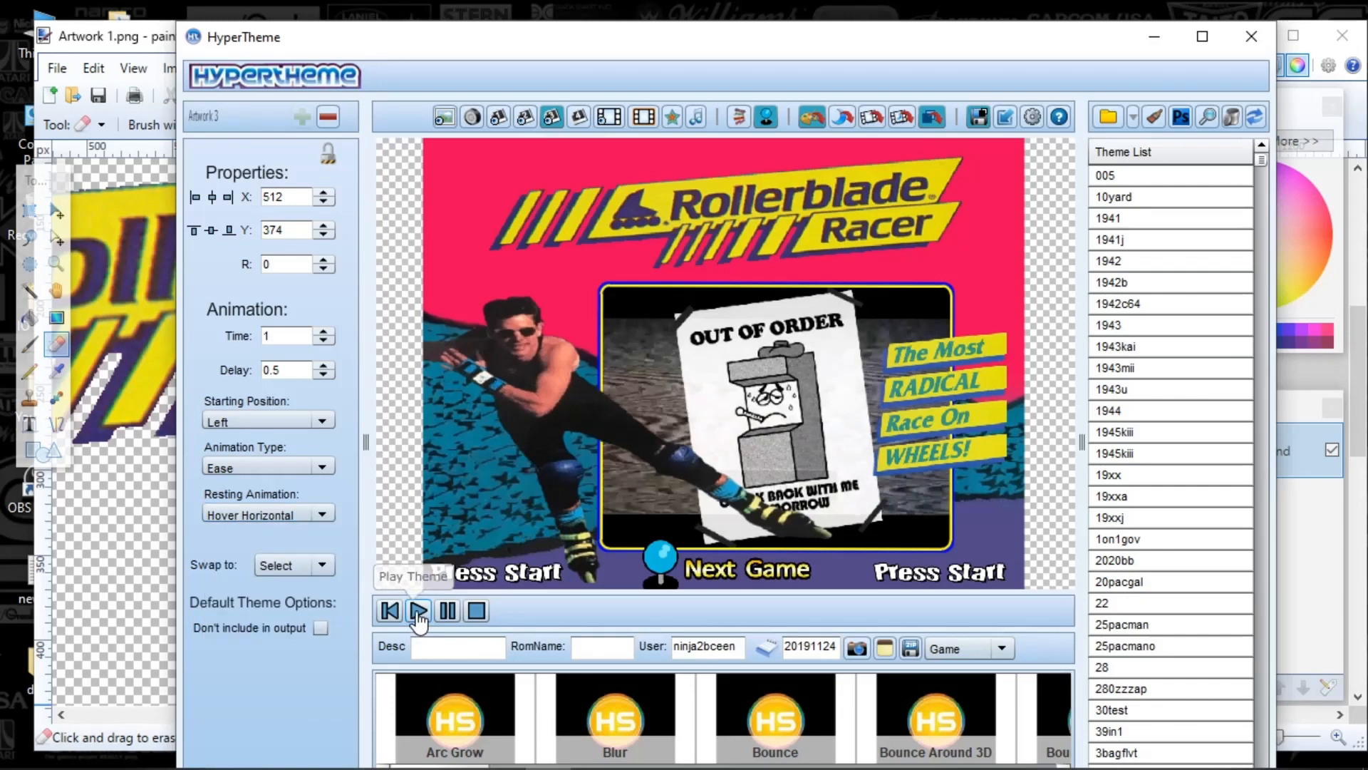
Step: Preview the theme's animations and move the skater artwork to X 502, Y 392
{"action": "left_click", "coordinate": [418, 611]}
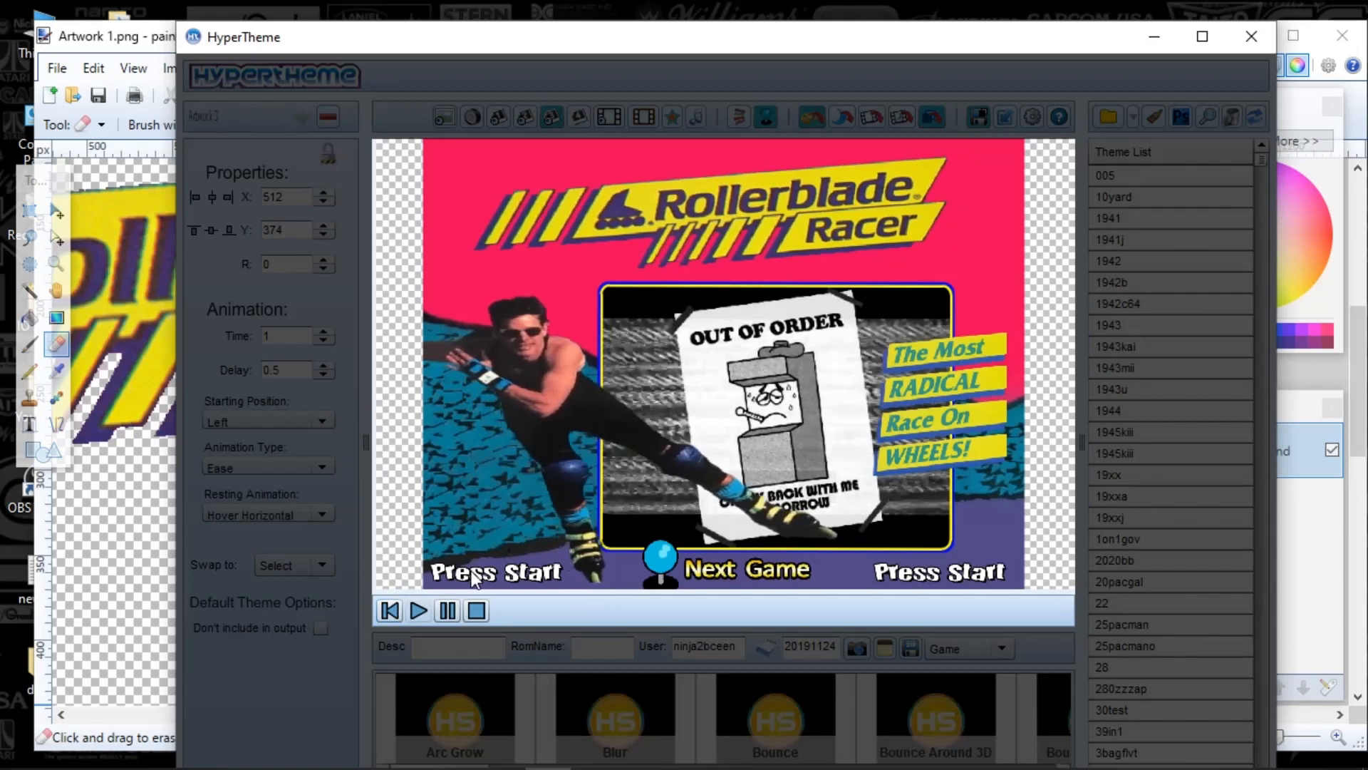
{"action": "left_click", "coordinate": [477, 612]}
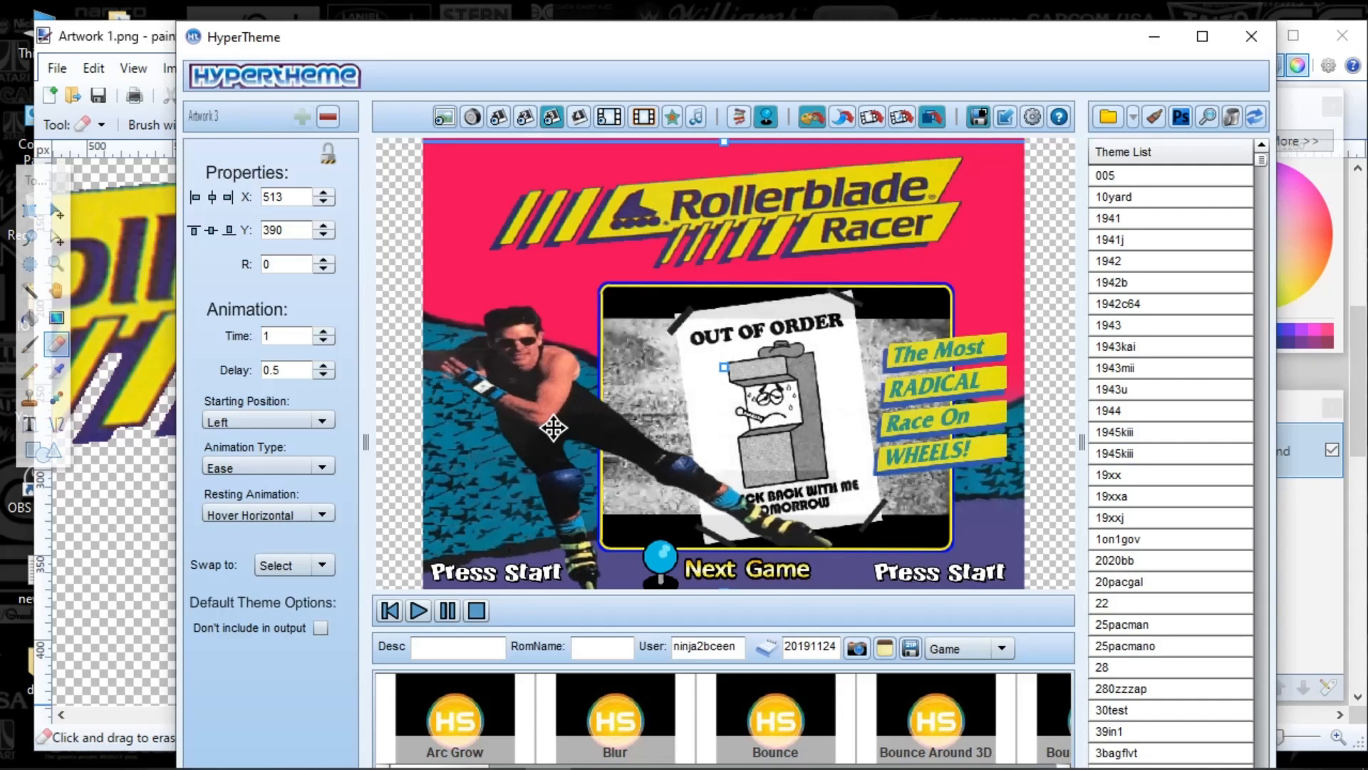
{"action": "mouse_move", "coordinate": [552, 425]}
{"action": "left_mouse_down"}
{"action": "mouse_move", "coordinate": [584, 426]}
{"action": "mouse_move", "coordinate": [553, 421]}
{"action": "left_mouse_up"}
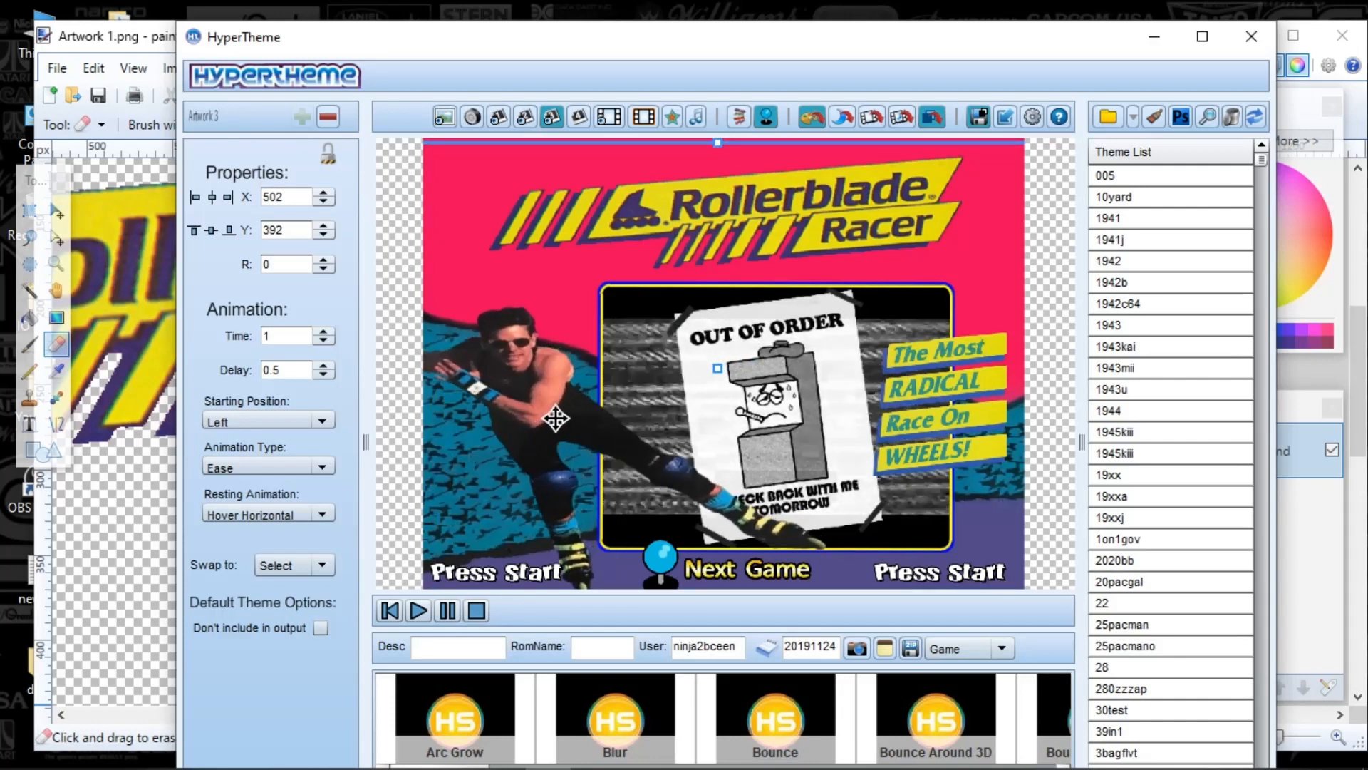
Step: Change the logo artwork's resting animation to Pulse and preview the theme
{"action": "left_click", "coordinate": [499, 116]}
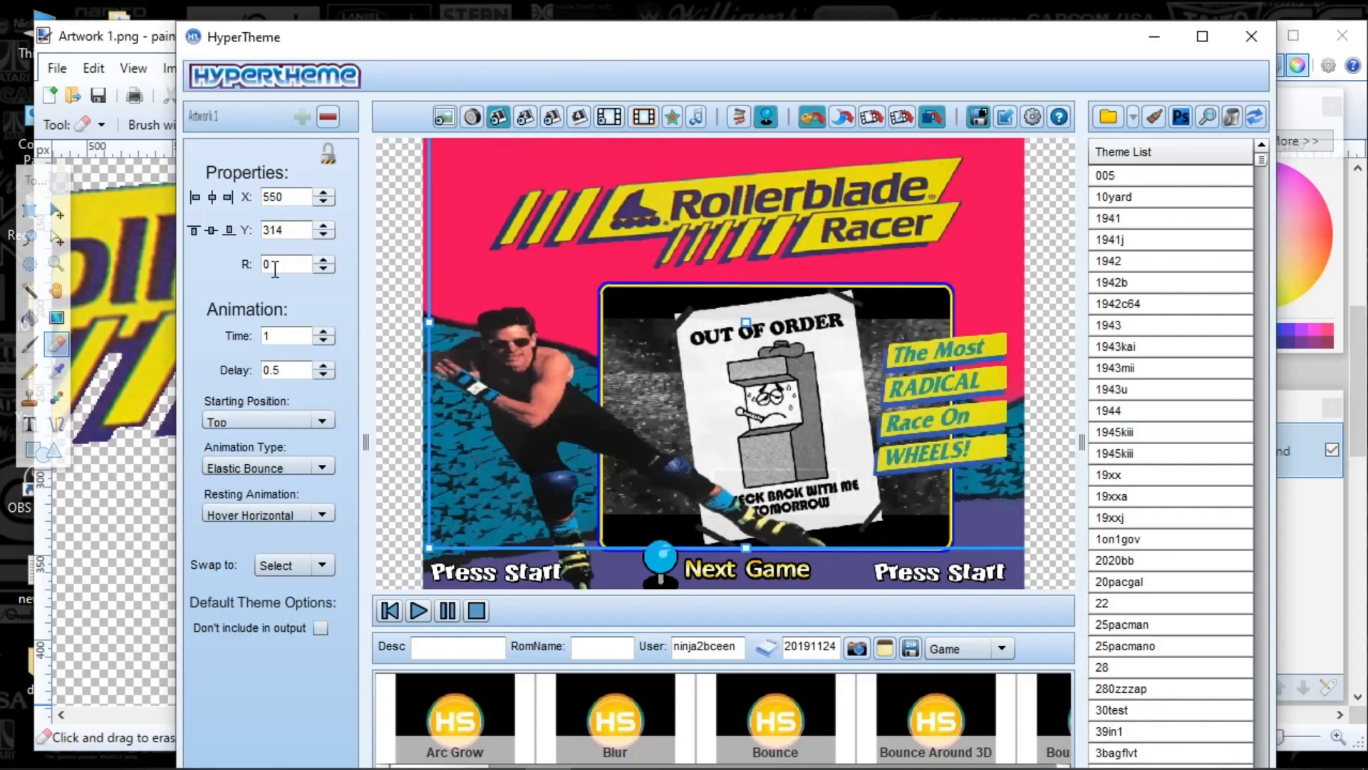
{"action": "left_click", "coordinate": [260, 515]}
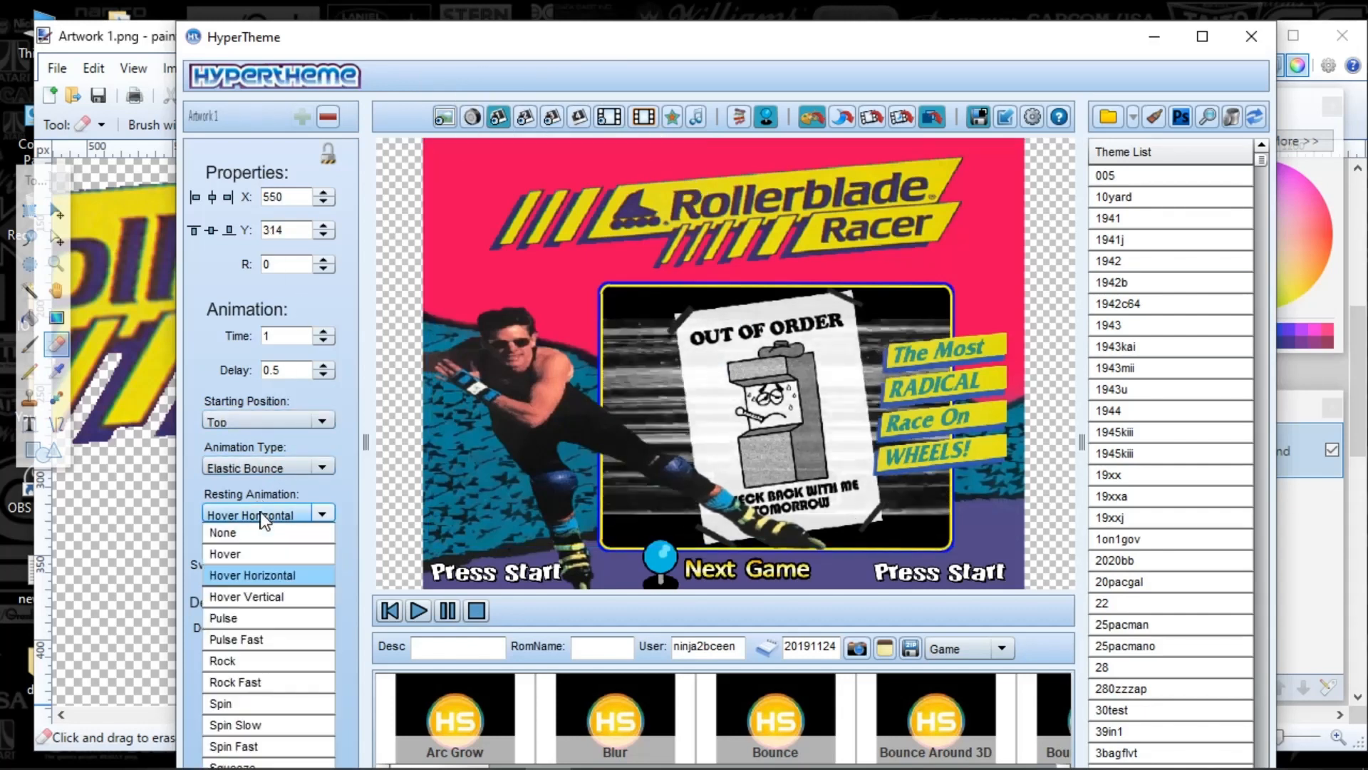
{"action": "left_click", "coordinate": [249, 619]}
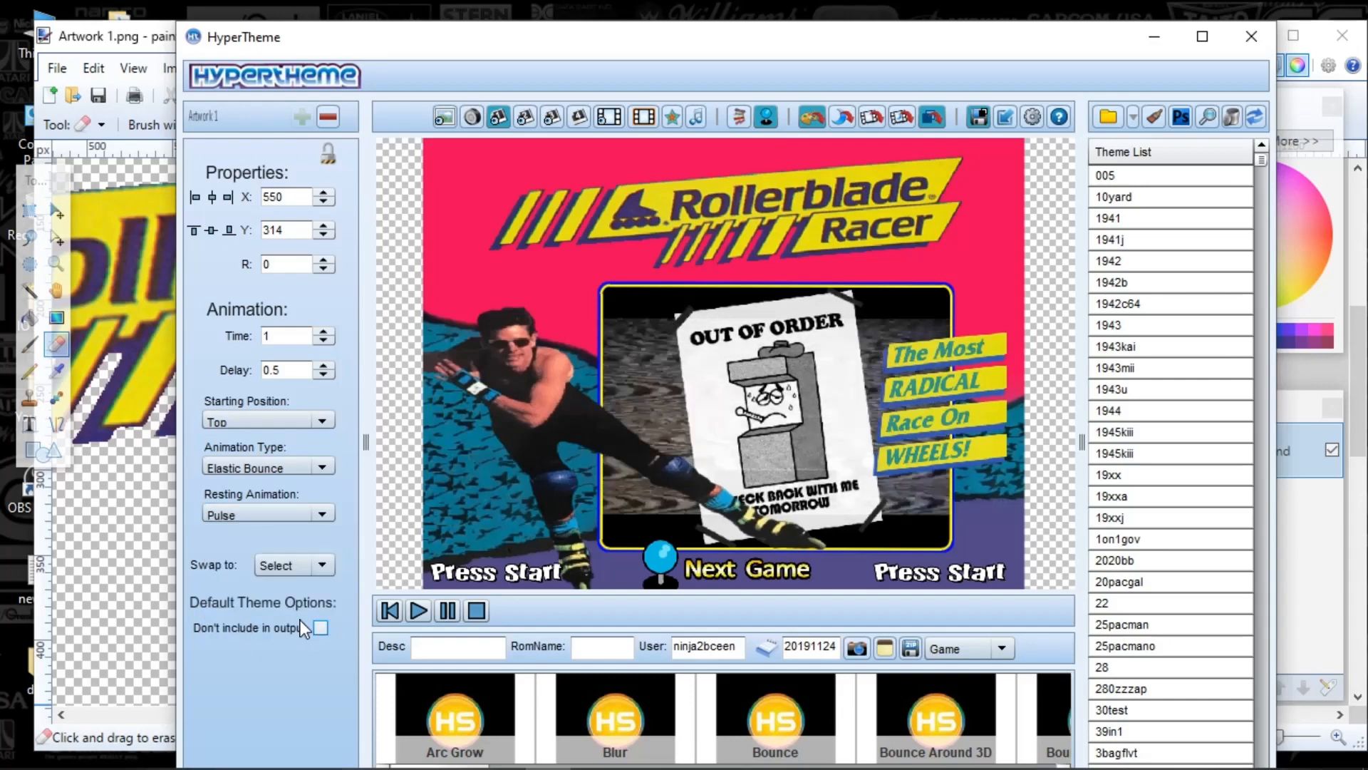
{"action": "left_click", "coordinate": [419, 611]}
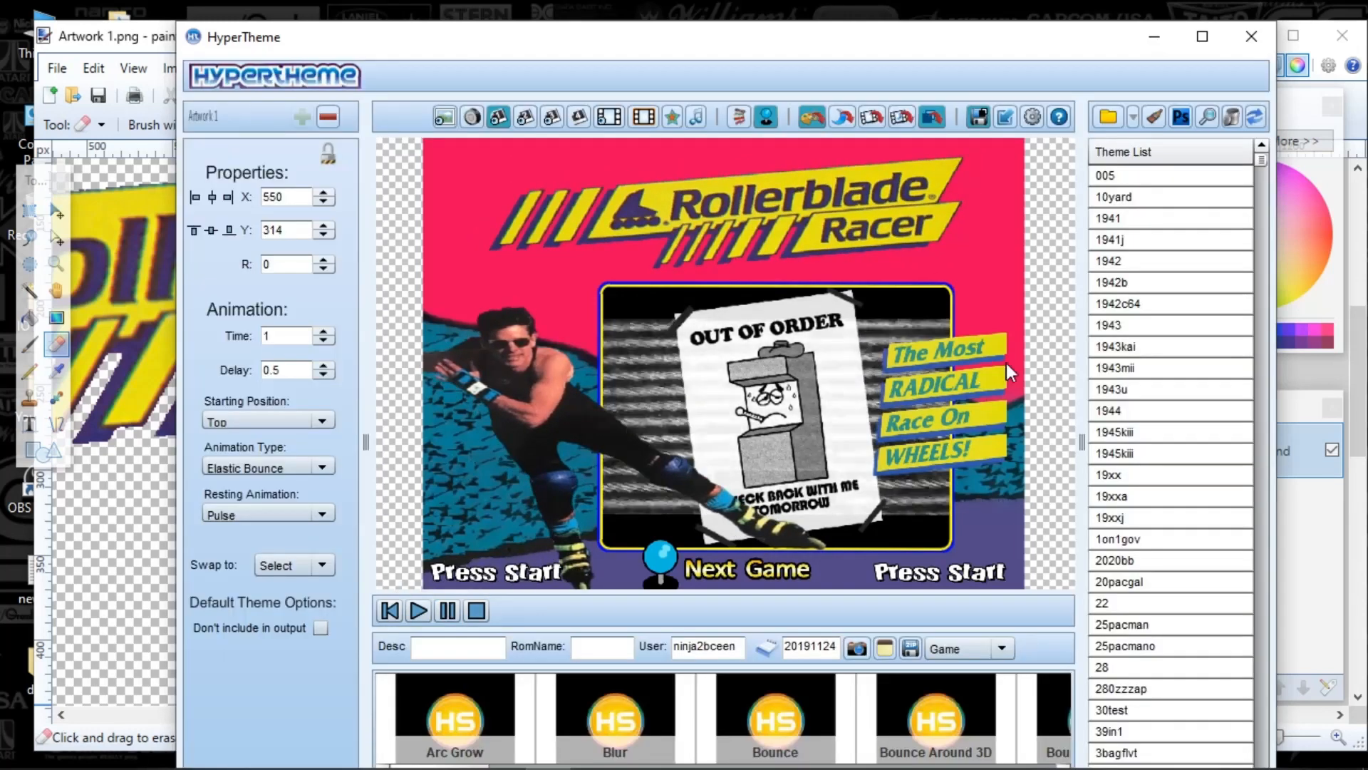
Step: Move the slogan artwork down and outward from the video frame to X 532, Y 419
{"action": "left_click", "coordinate": [665, 195]}
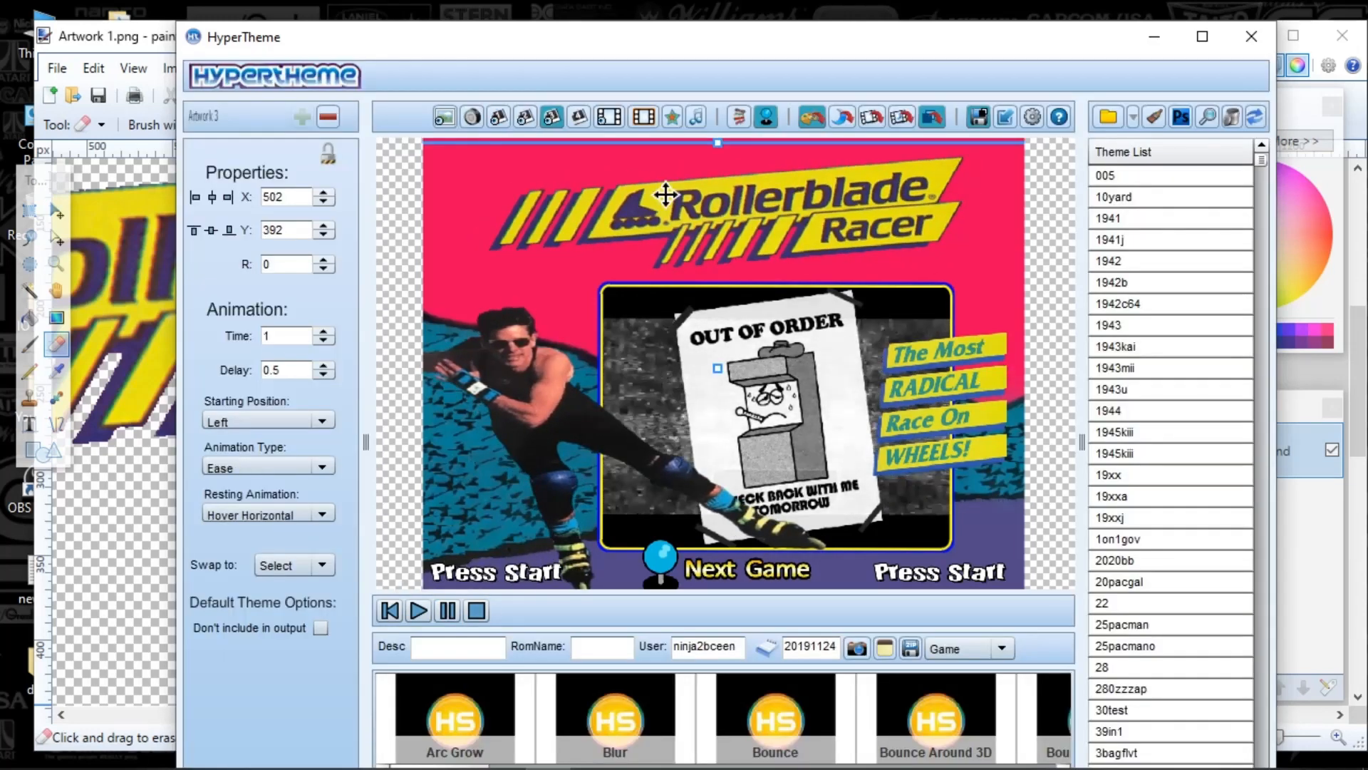
{"action": "left_click", "coordinate": [707, 283]}
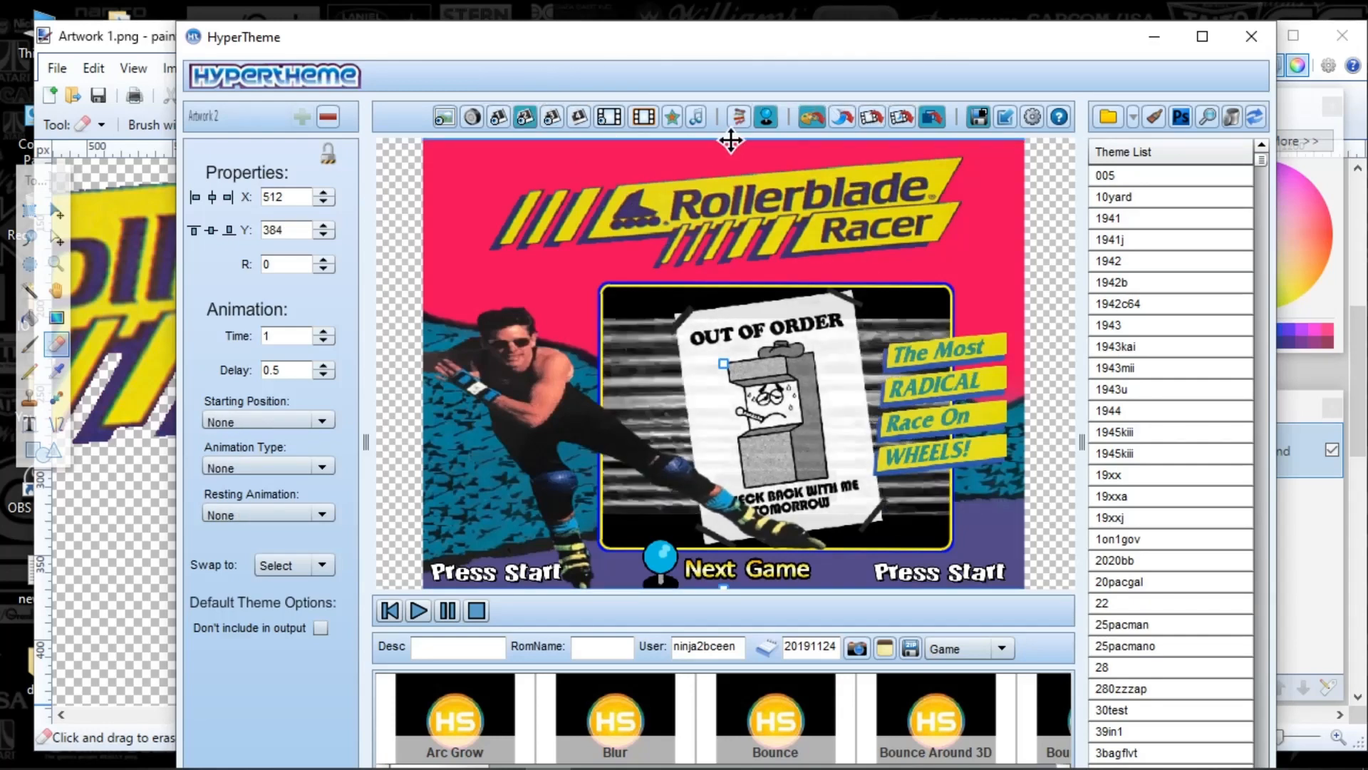
{"action": "left_click_drag", "start_coordinate": [730, 141], "coordinate": [740, 152]}
{"action": "left_click_drag", "start_coordinate": [741, 152], "coordinate": [742, 160]}
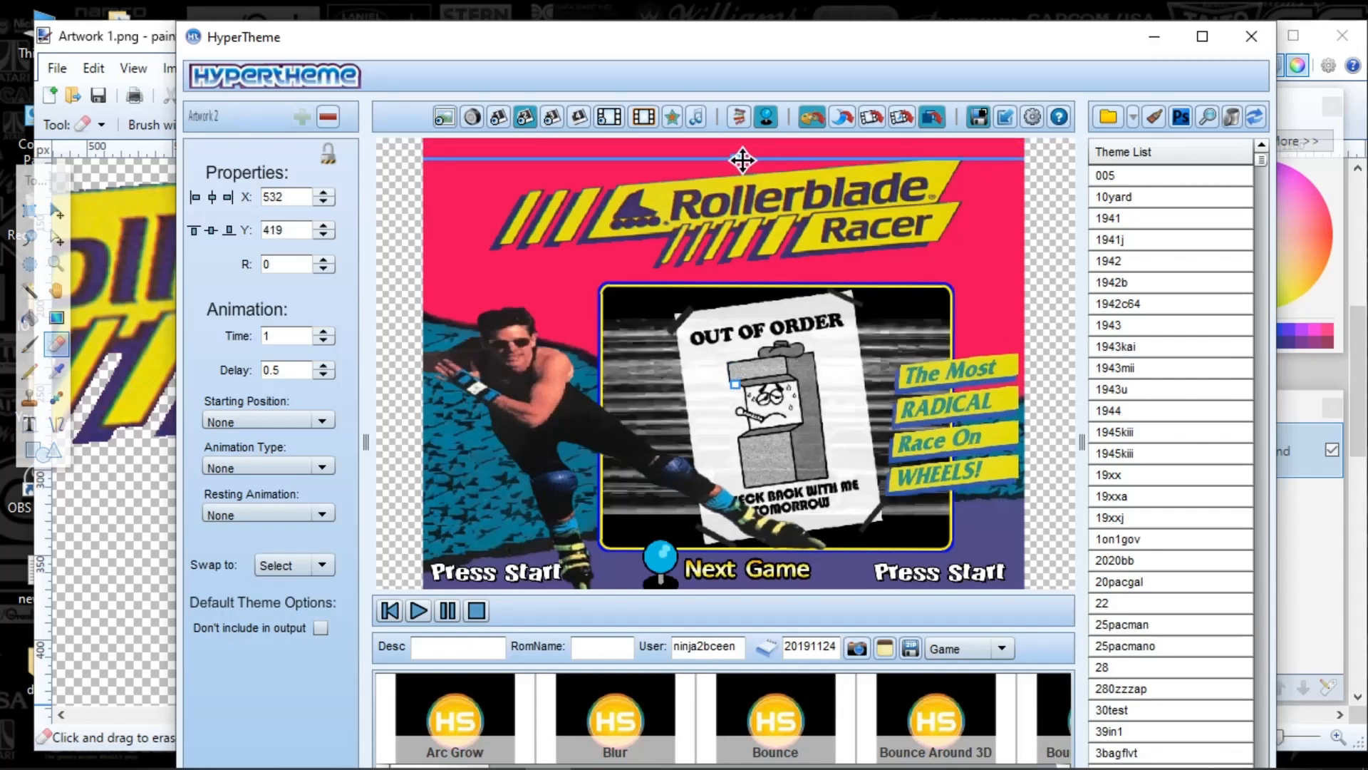
Step: Give the slogan artwork a Right starting position, Pixelate animation type and Squeeze resting animation
{"action": "left_click", "coordinate": [259, 428]}
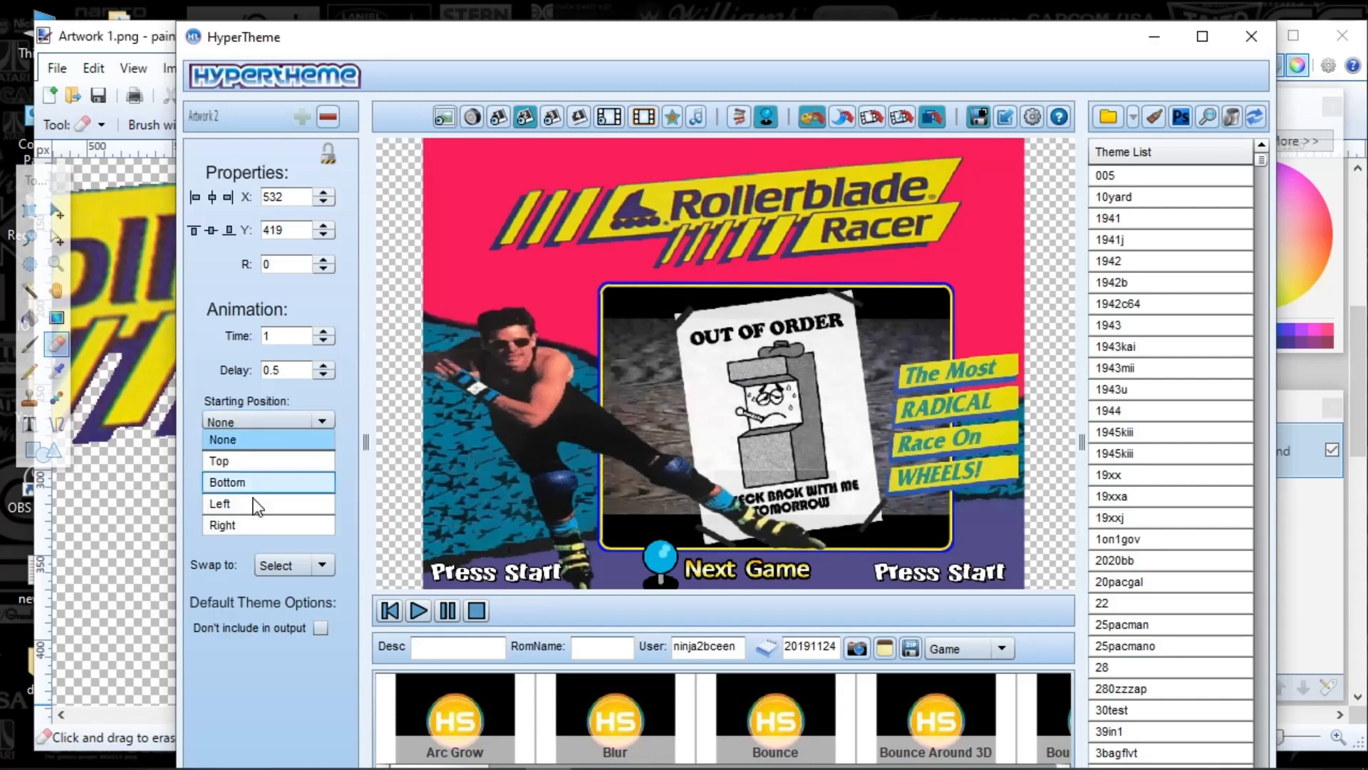
{"action": "left_click", "coordinate": [258, 521]}
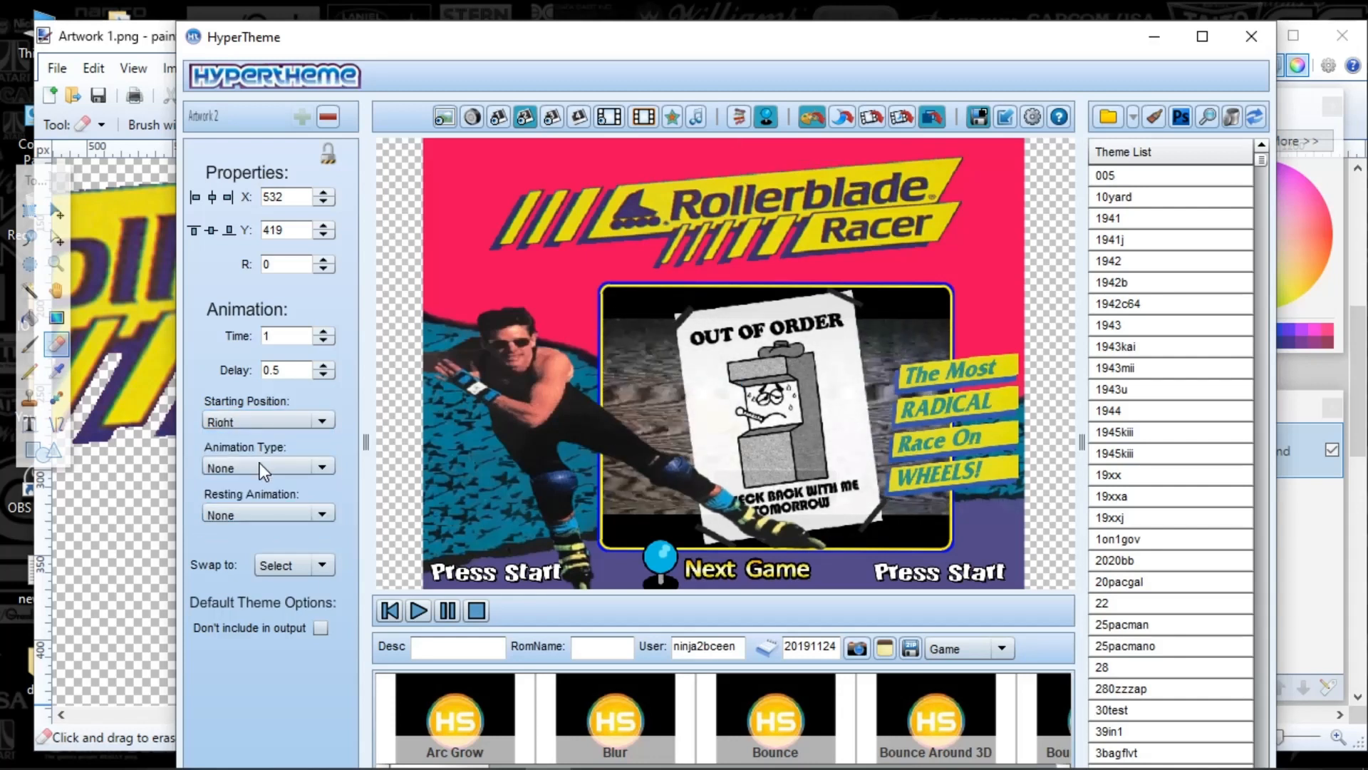
{"action": "left_click", "coordinate": [268, 470]}
{"action": "left_click", "coordinate": [259, 468]}
{"action": "left_click", "coordinate": [244, 513]}
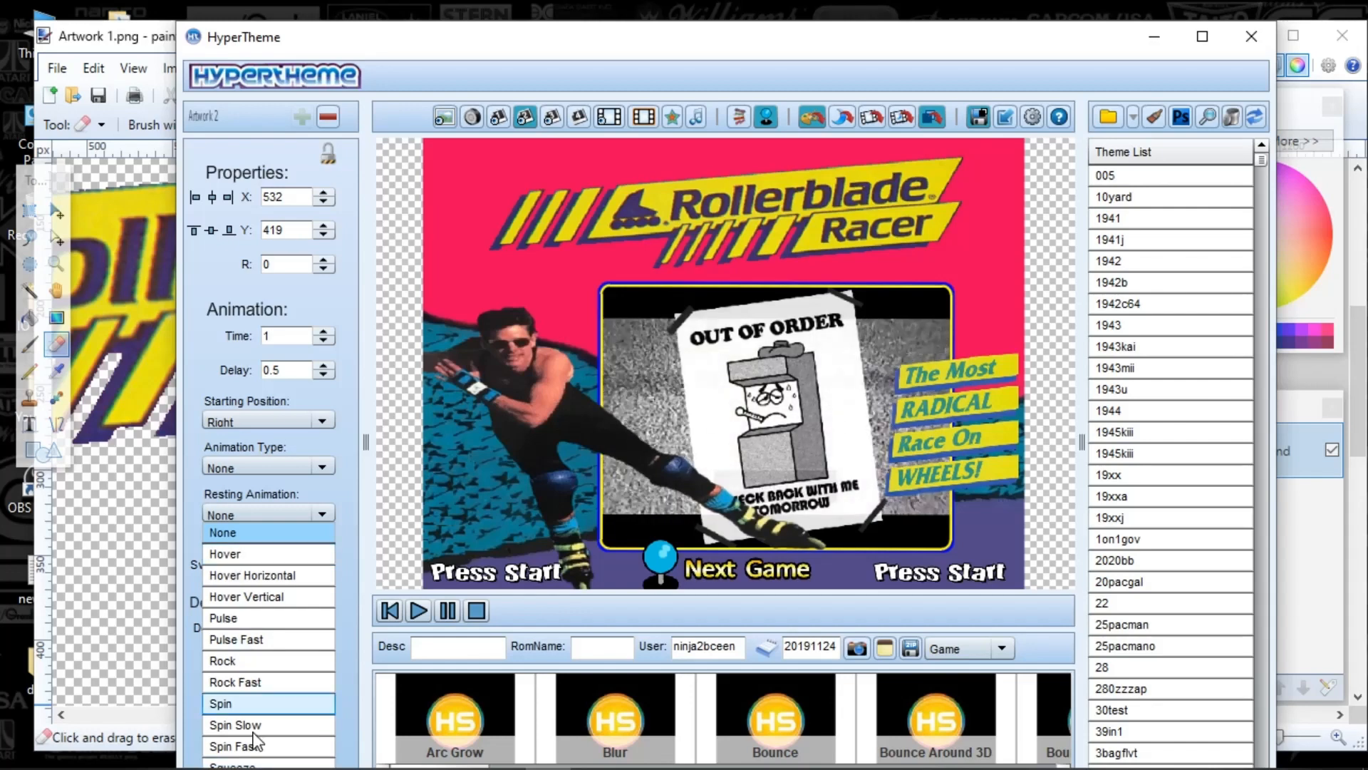
{"action": "left_click", "coordinate": [247, 762]}
{"action": "left_click", "coordinate": [236, 468]}
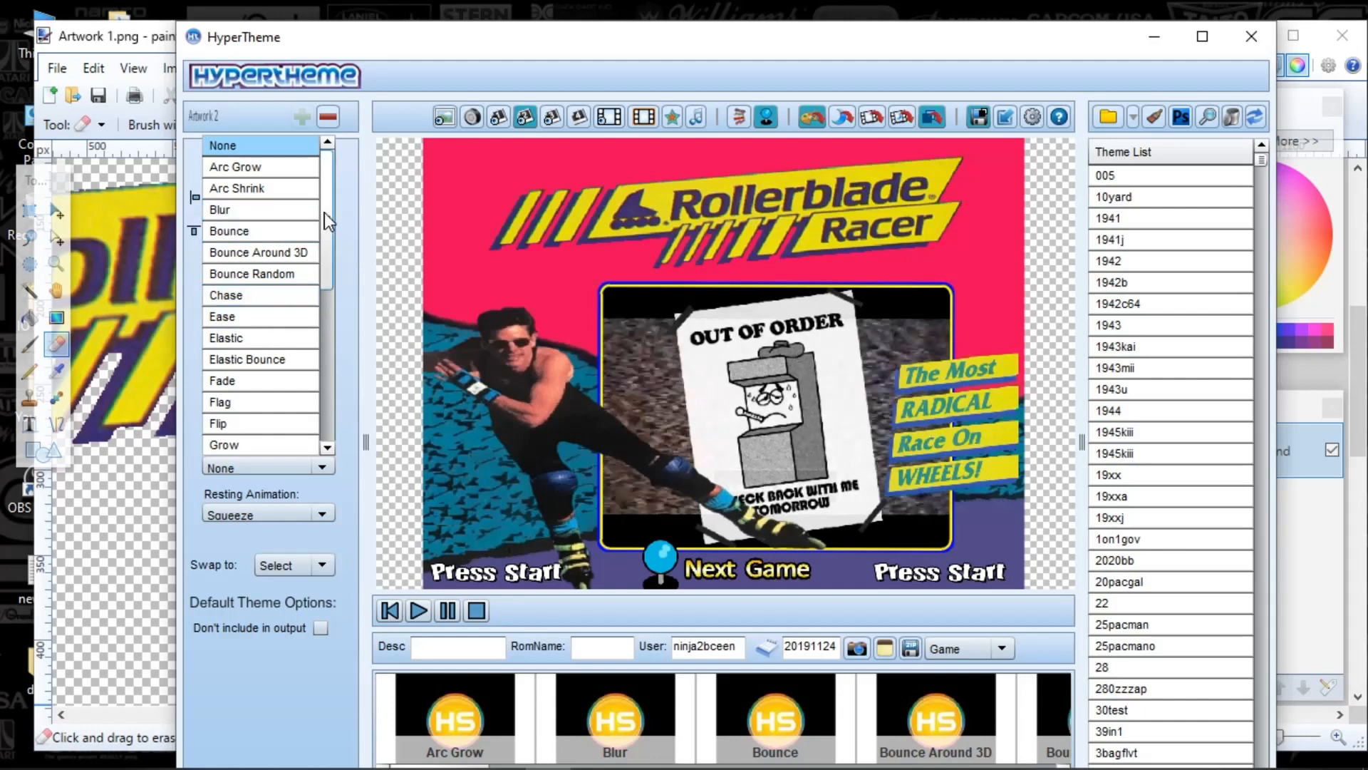
{"action": "left_click_drag", "start_coordinate": [326, 220], "coordinate": [295, 330]}
{"action": "left_click", "coordinate": [293, 337]}
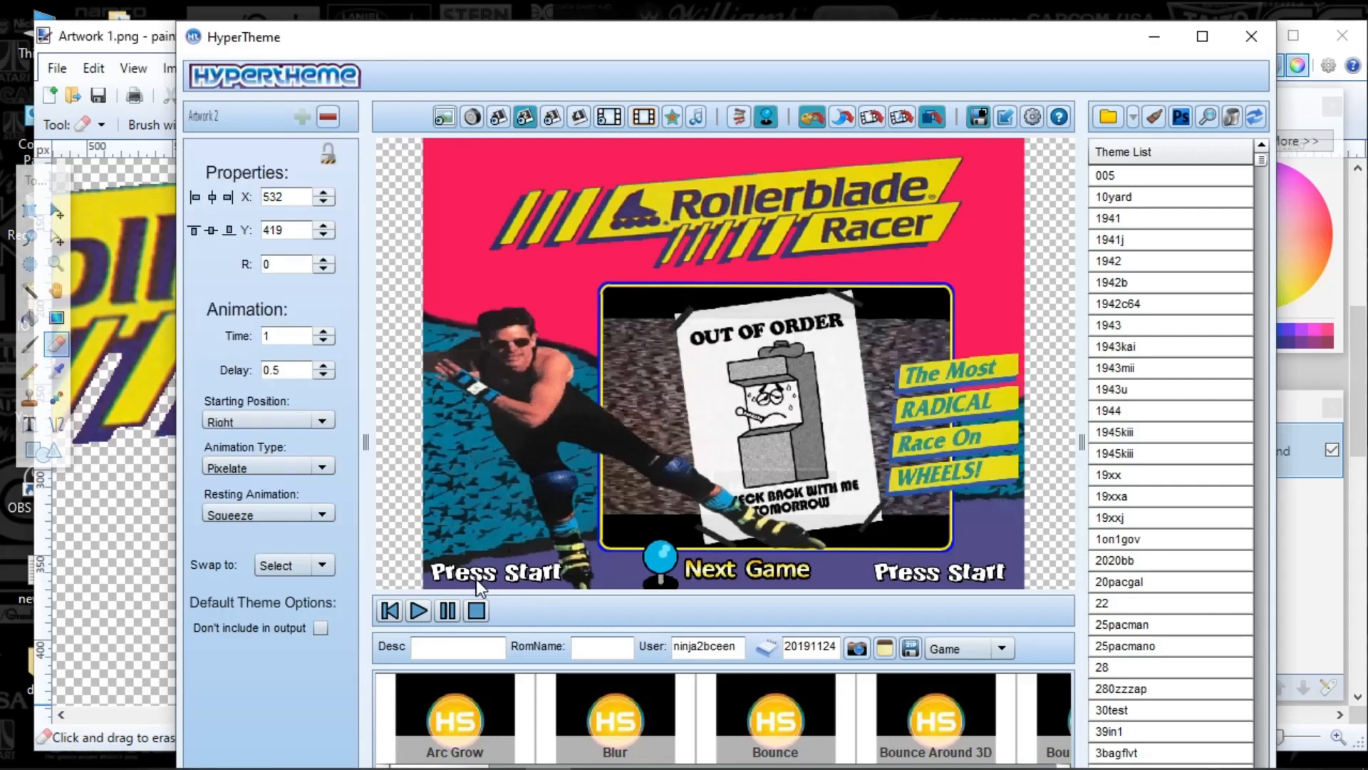
Step: Preview the theme twice to check the slogan's entrance and resting animations
{"action": "left_click", "coordinate": [420, 610]}
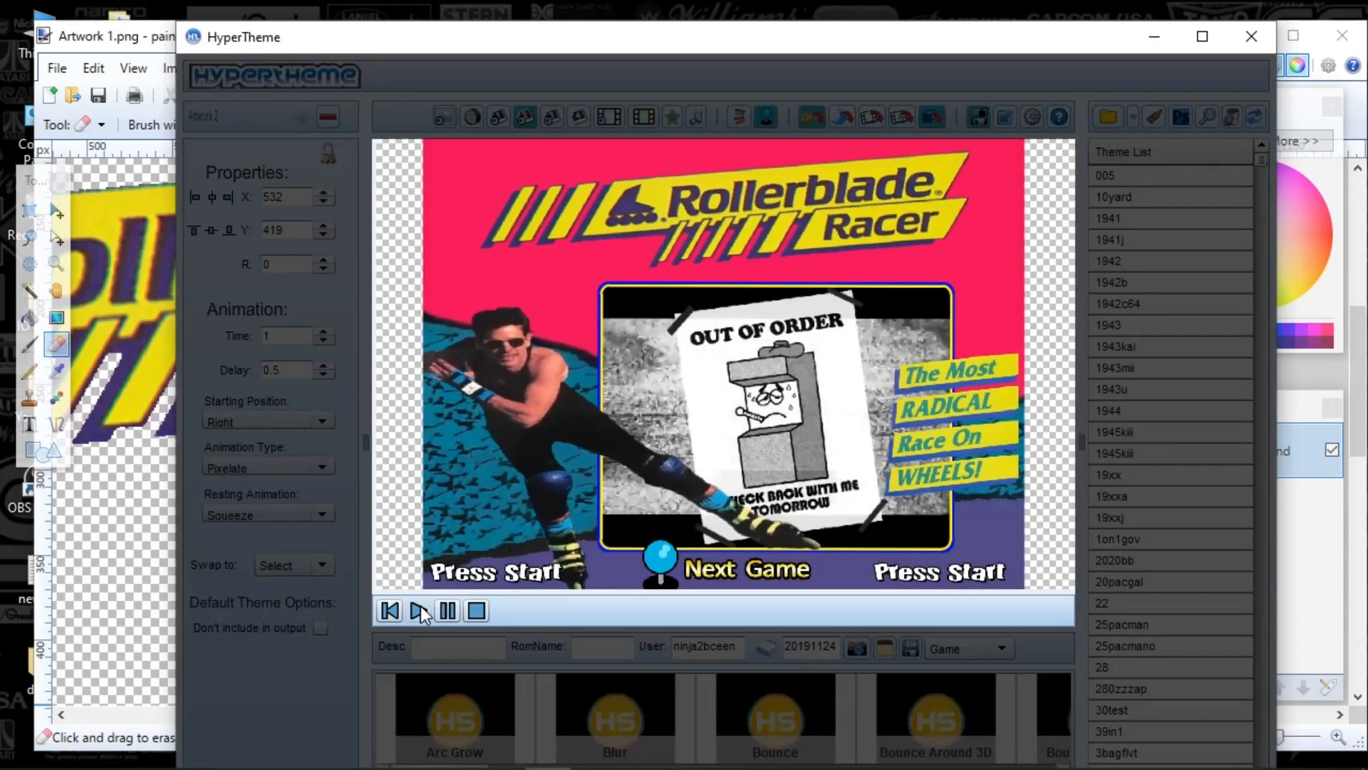
{"action": "left_click", "coordinate": [450, 609]}
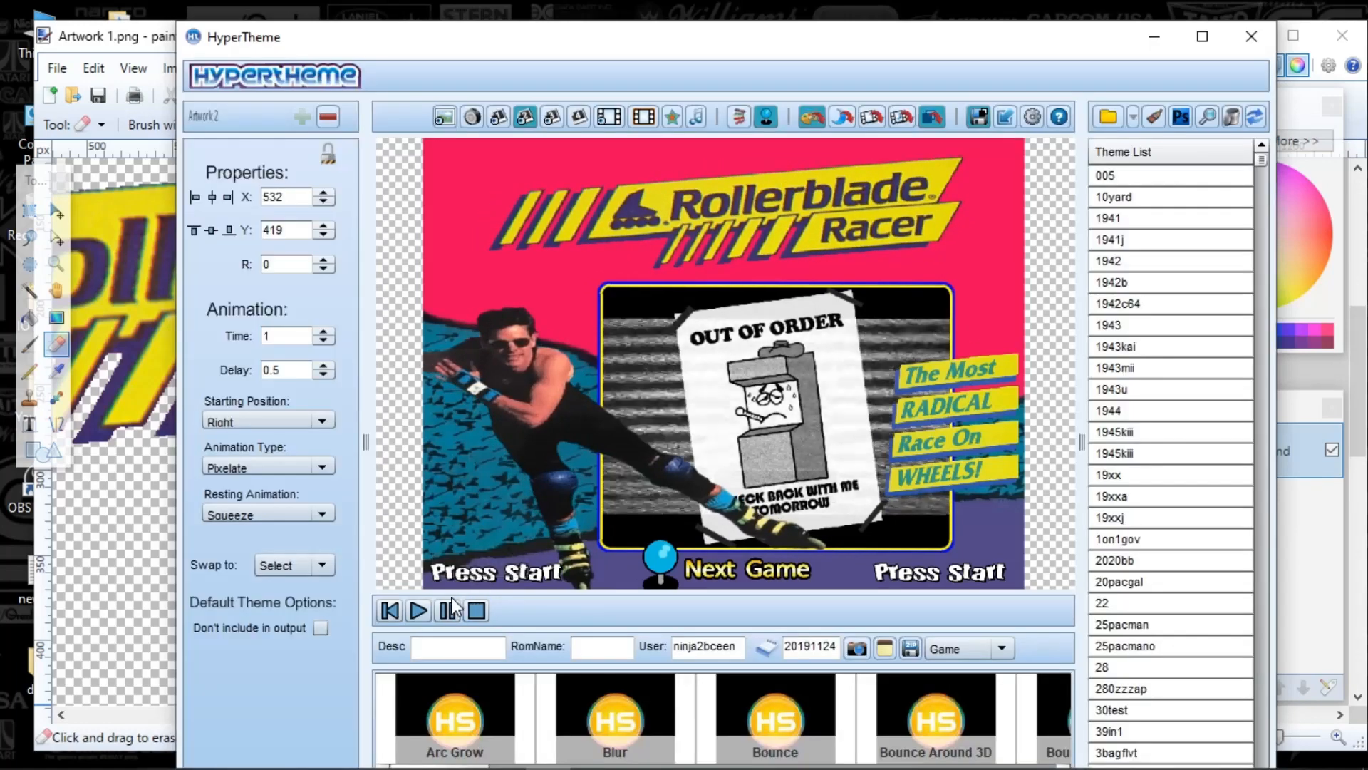
{"action": "left_click", "coordinate": [418, 611]}
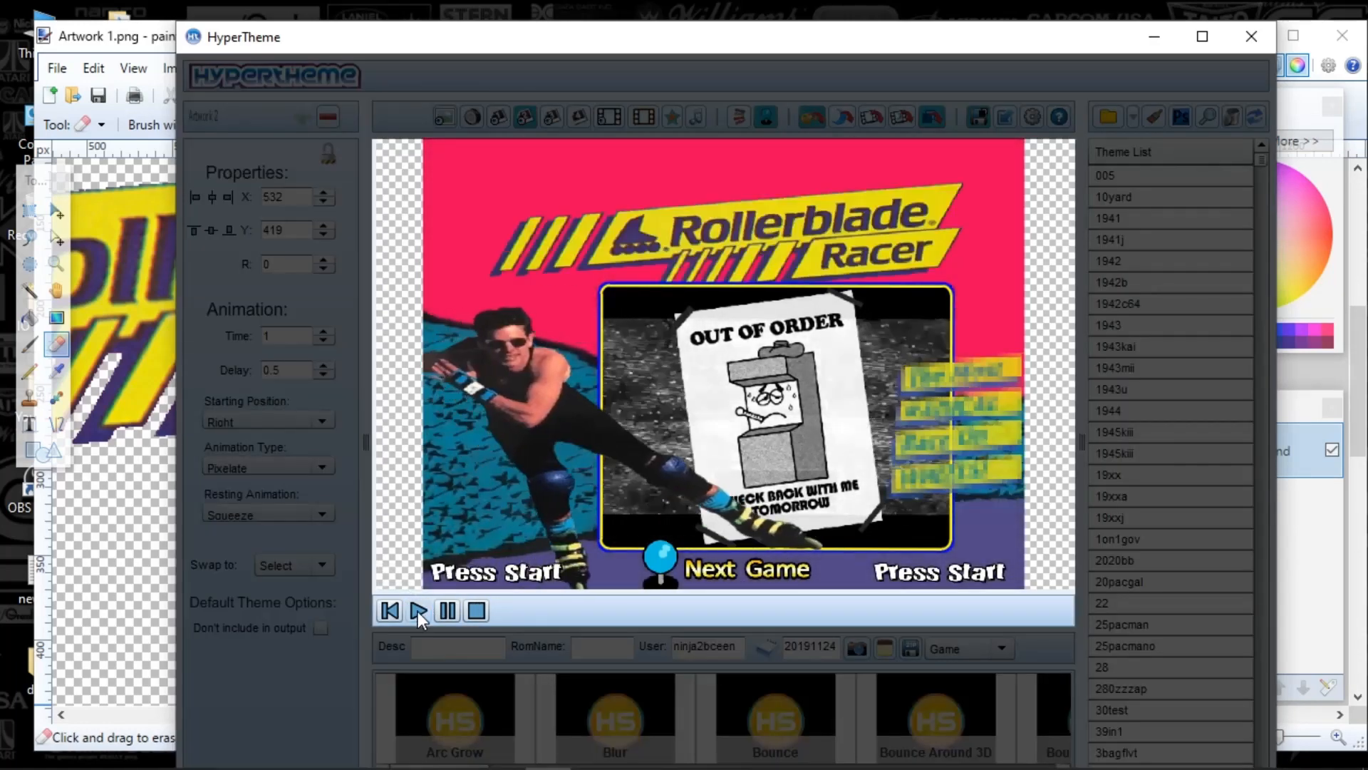
{"action": "left_click", "coordinate": [477, 611]}
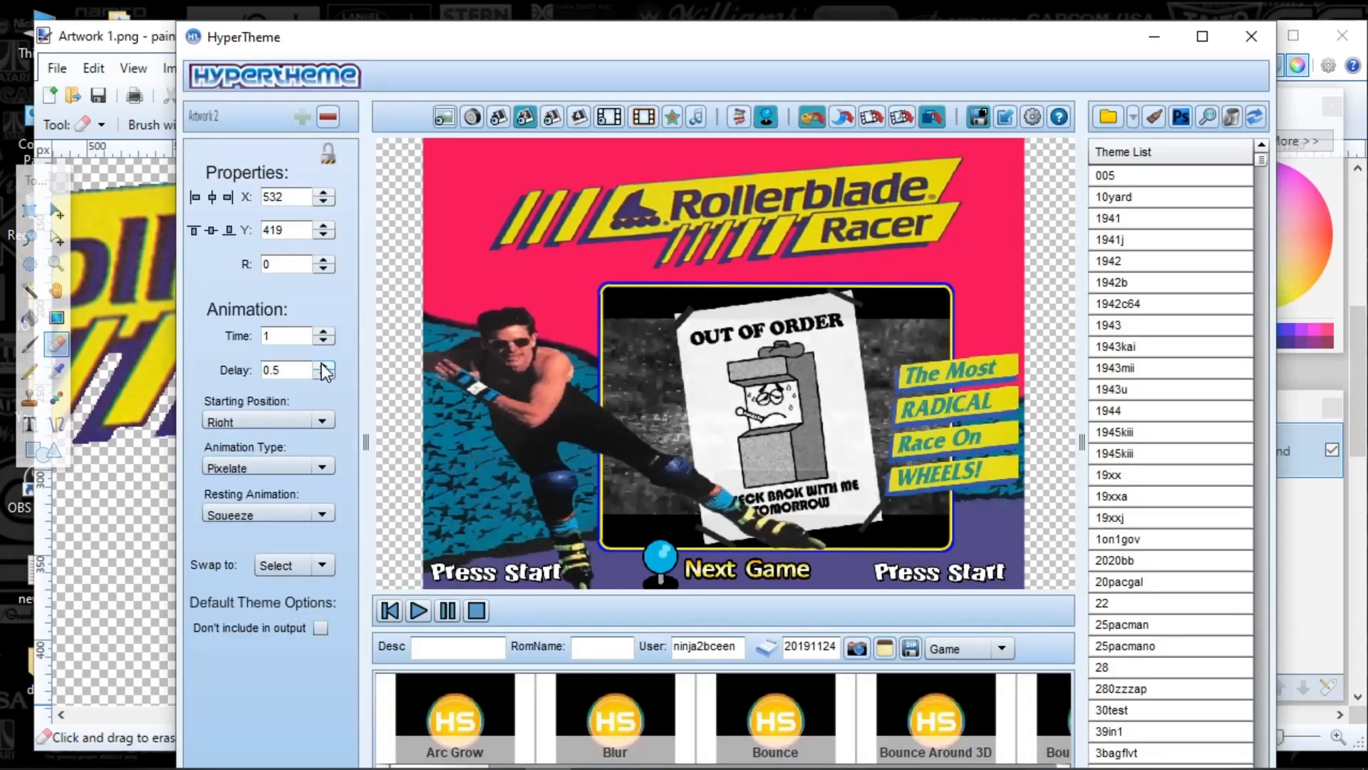
Step: Try the slogan artwork's animation delay at 1.1 and 1.8, previewing the theme with each value
{"action": "left_click", "coordinate": [418, 611]}
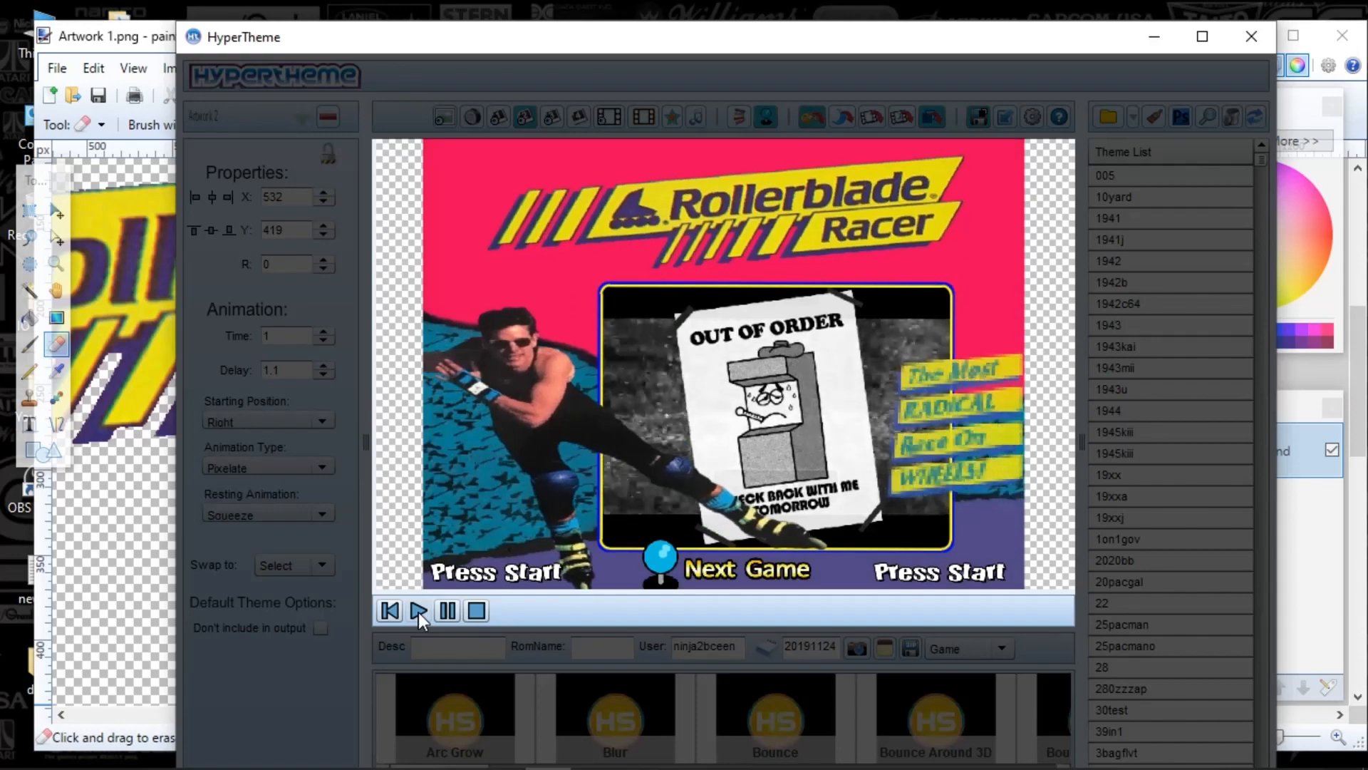
{"action": "left_click", "coordinate": [477, 610]}
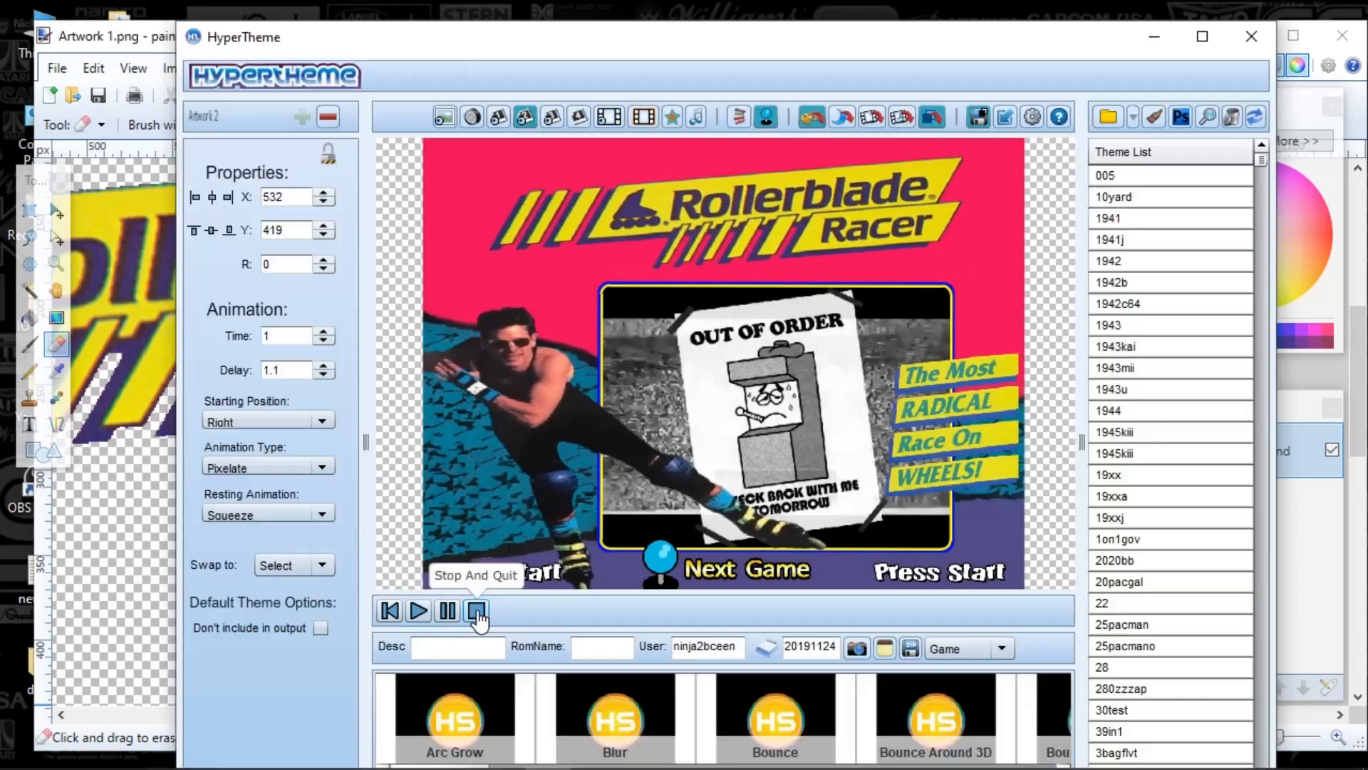
{"action": "left_click", "coordinate": [328, 366]}
{"action": "left_click", "coordinate": [328, 366]}
{"action": "left_click", "coordinate": [328, 366]}
{"action": "left_click", "coordinate": [328, 366]}
{"action": "left_click", "coordinate": [328, 366]}
{"action": "left_click", "coordinate": [328, 366]}
{"action": "left_click", "coordinate": [328, 366]}
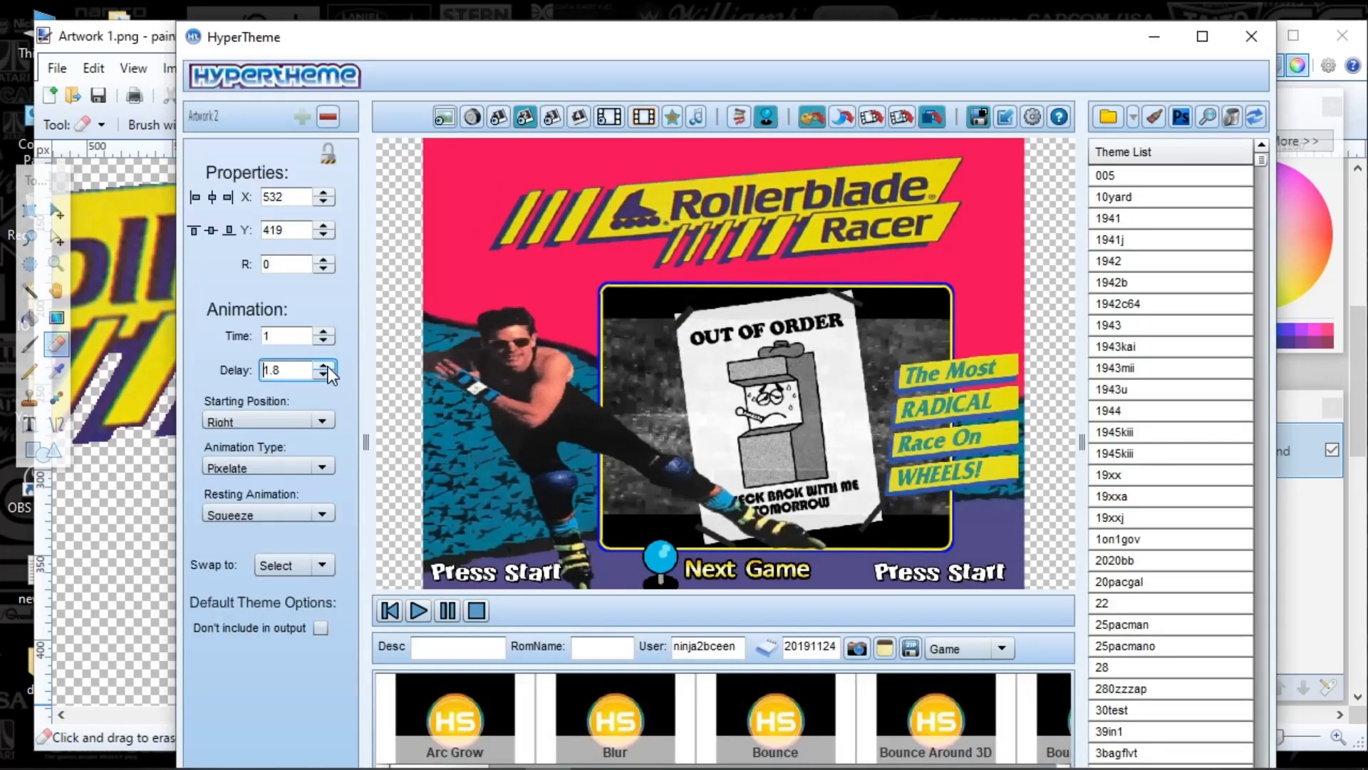
{"action": "left_click", "coordinate": [418, 610]}
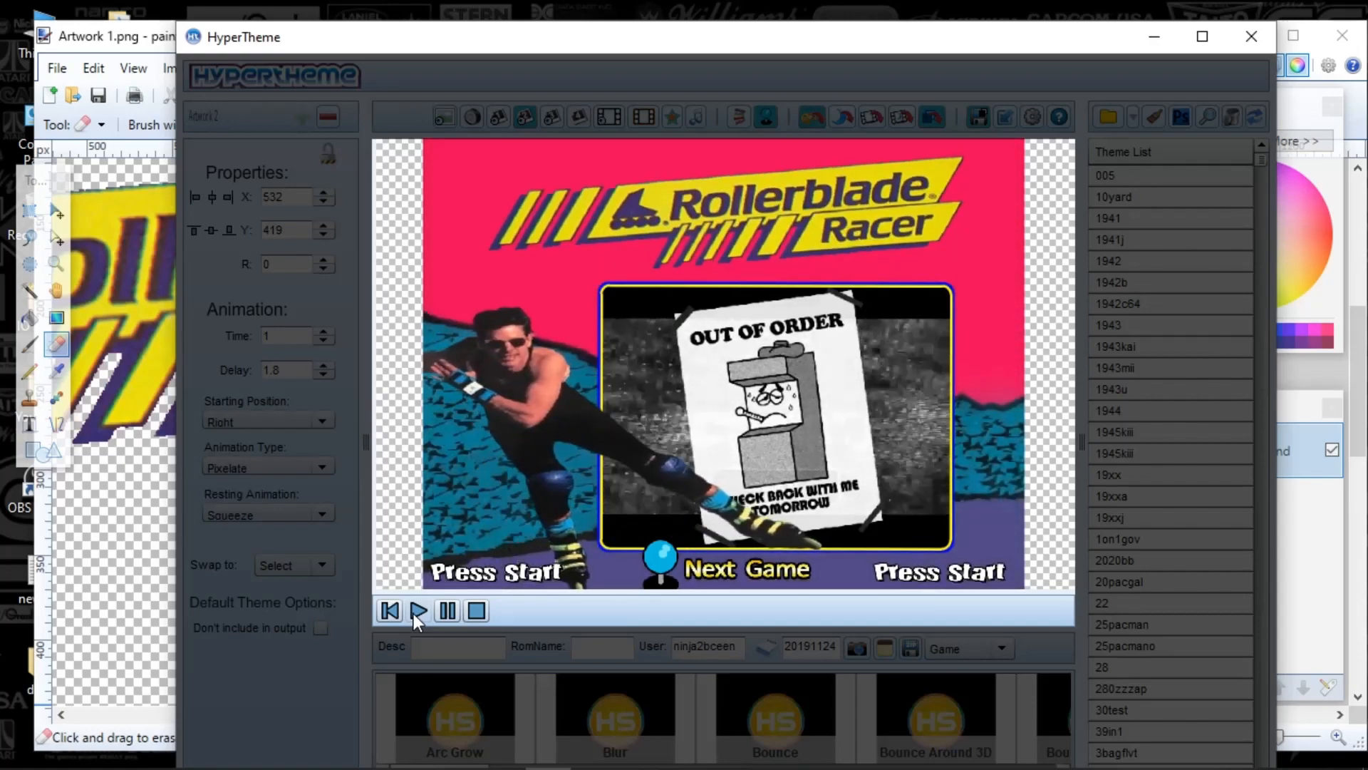
{"action": "left_click", "coordinate": [477, 612]}
Step: Set the slogan artwork's animation delay to 0.4 and its animation time to 1.6
{"action": "left_click", "coordinate": [327, 373]}
{"action": "left_click", "coordinate": [326, 374]}
{"action": "left_click", "coordinate": [327, 373]}
{"action": "left_click", "coordinate": [326, 374]}
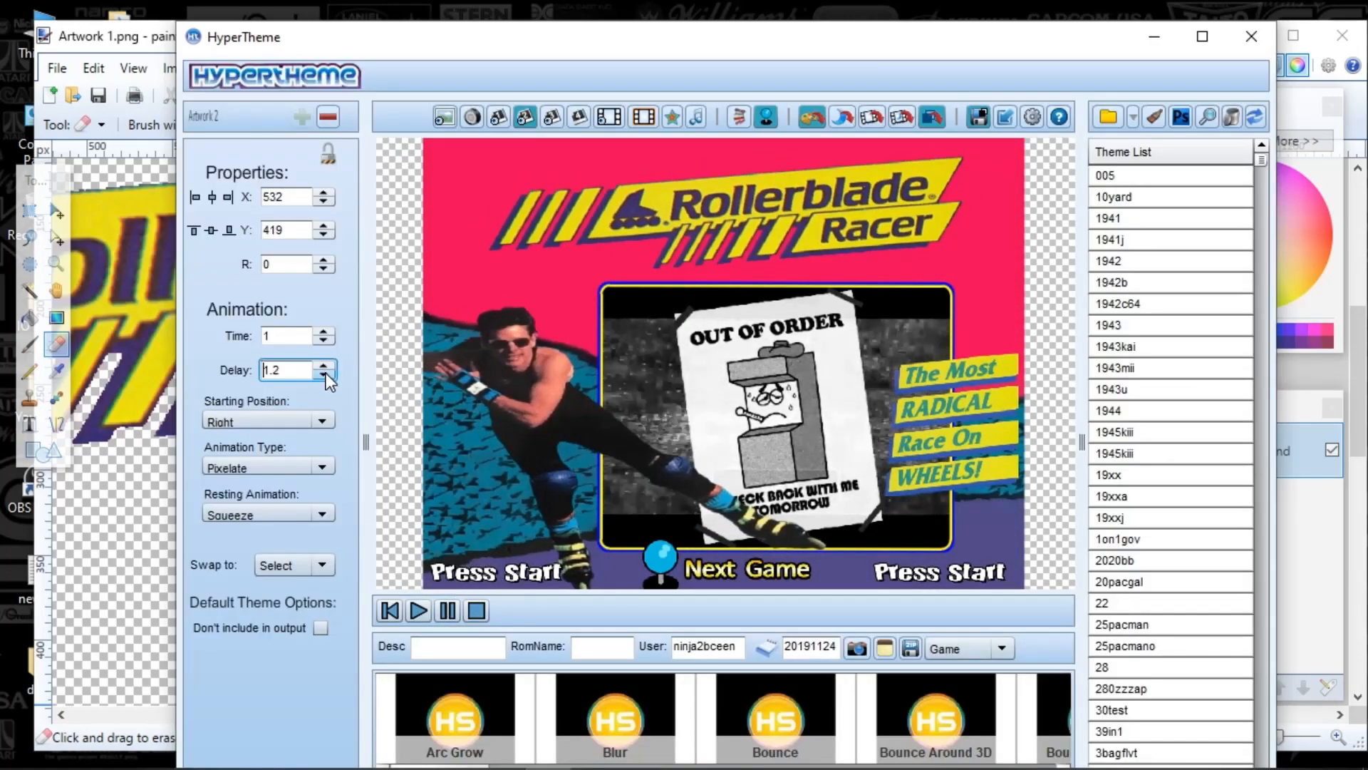
{"action": "left_click", "coordinate": [326, 373]}
{"action": "left_click", "coordinate": [326, 374]}
{"action": "left_click", "coordinate": [326, 373]}
{"action": "left_click", "coordinate": [326, 373]}
{"action": "left_click", "coordinate": [326, 373]}
{"action": "left_click", "coordinate": [326, 373]}
{"action": "left_click", "coordinate": [326, 373]}
{"action": "left_click", "coordinate": [326, 373]}
{"action": "left_click", "coordinate": [326, 374]}
{"action": "left_click", "coordinate": [326, 373]}
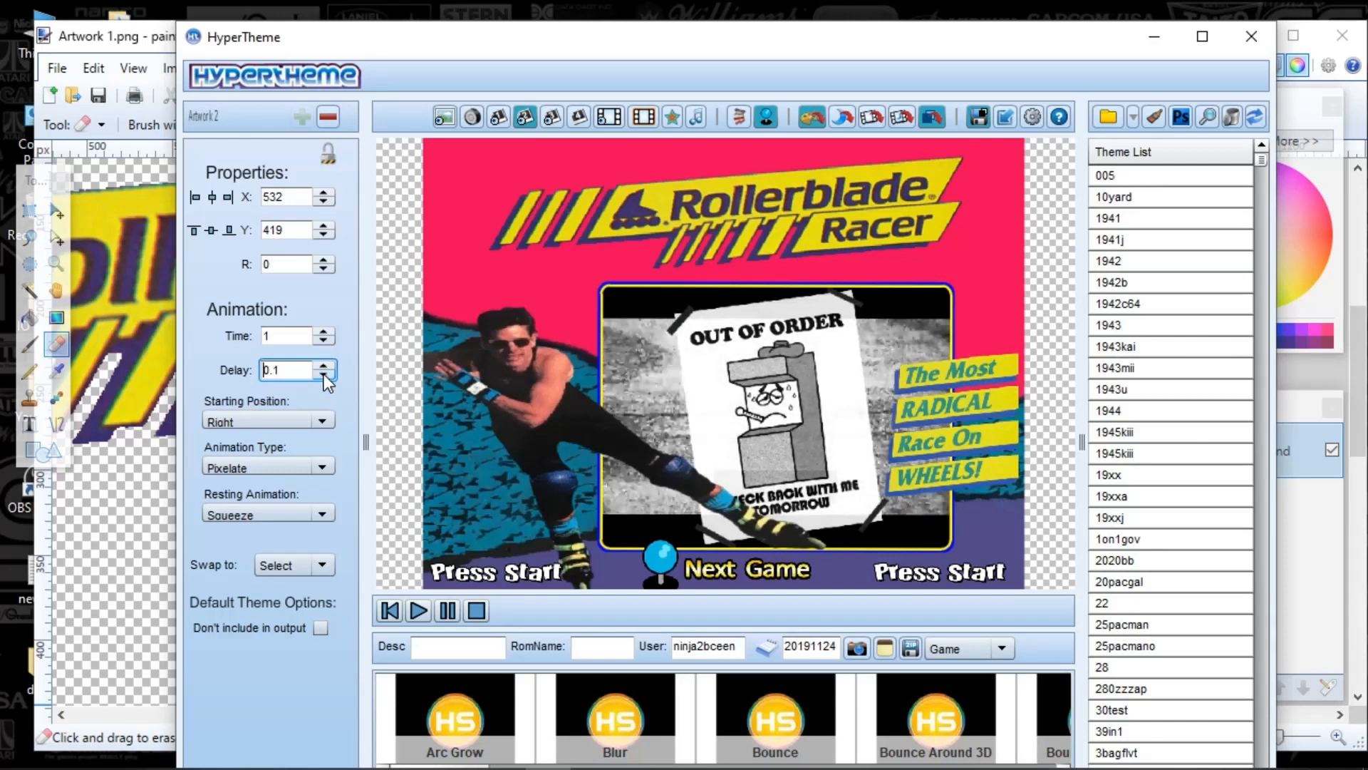
{"action": "left_click", "coordinate": [326, 374]}
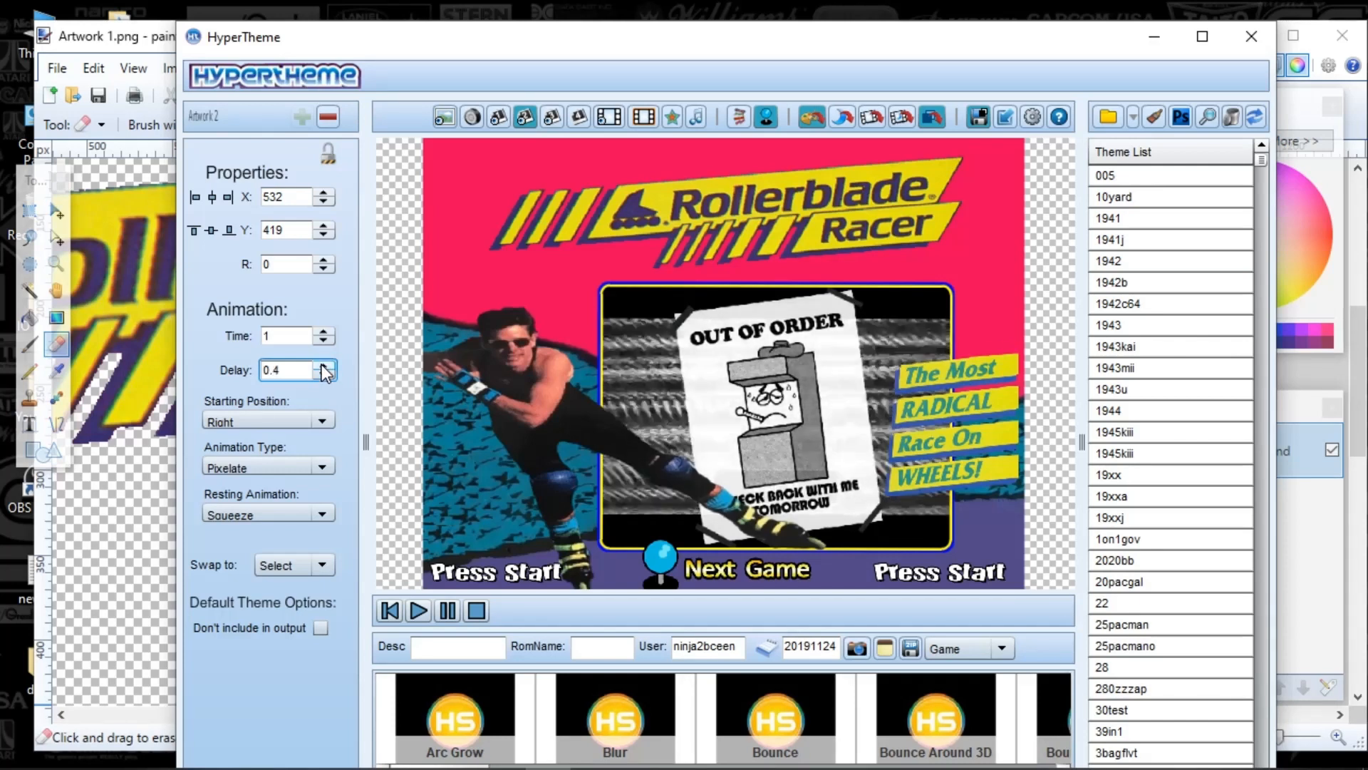
{"action": "left_click", "coordinate": [322, 332]}
{"action": "left_click", "coordinate": [322, 332]}
{"action": "left_click", "coordinate": [322, 332]}
{"action": "left_click", "coordinate": [322, 332]}
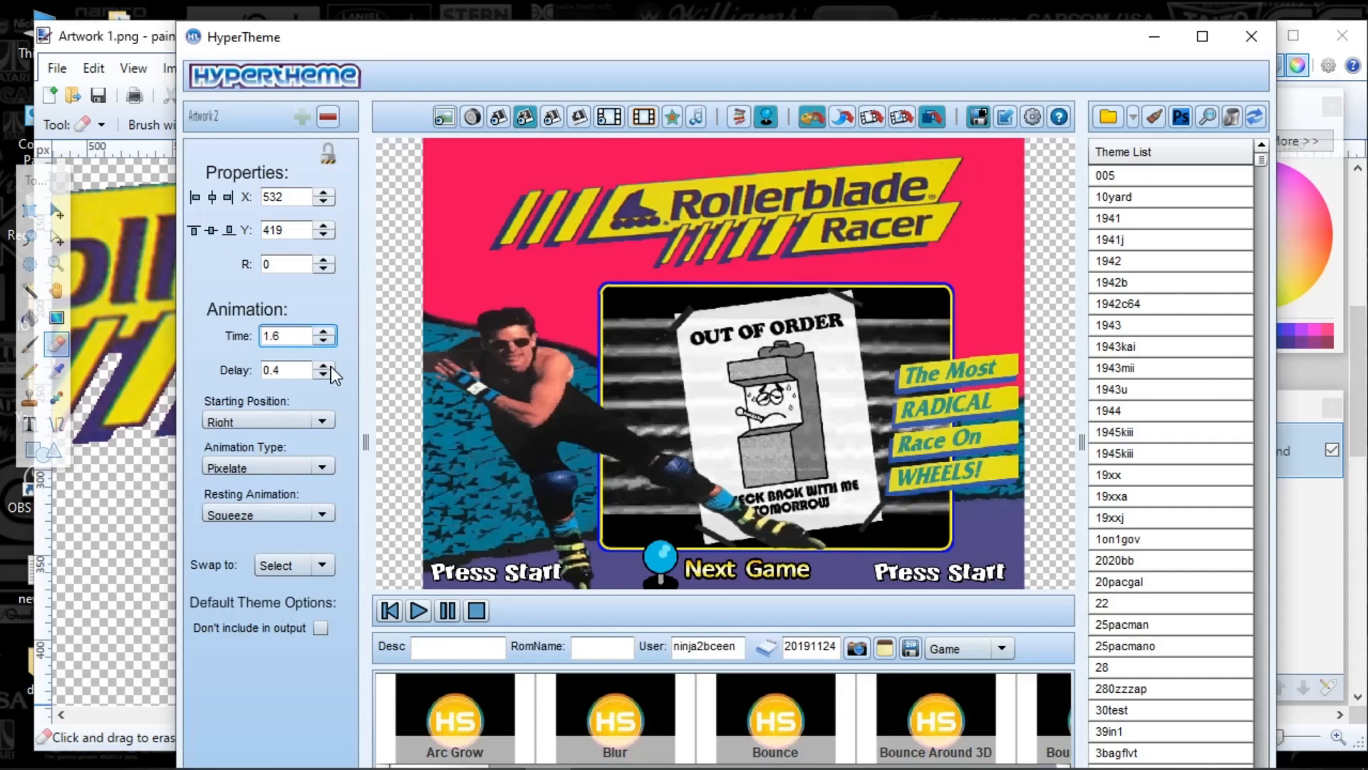
Step: Play the finished theme preview to check the logo, skater and slogan animations together
{"action": "left_click", "coordinate": [419, 610]}
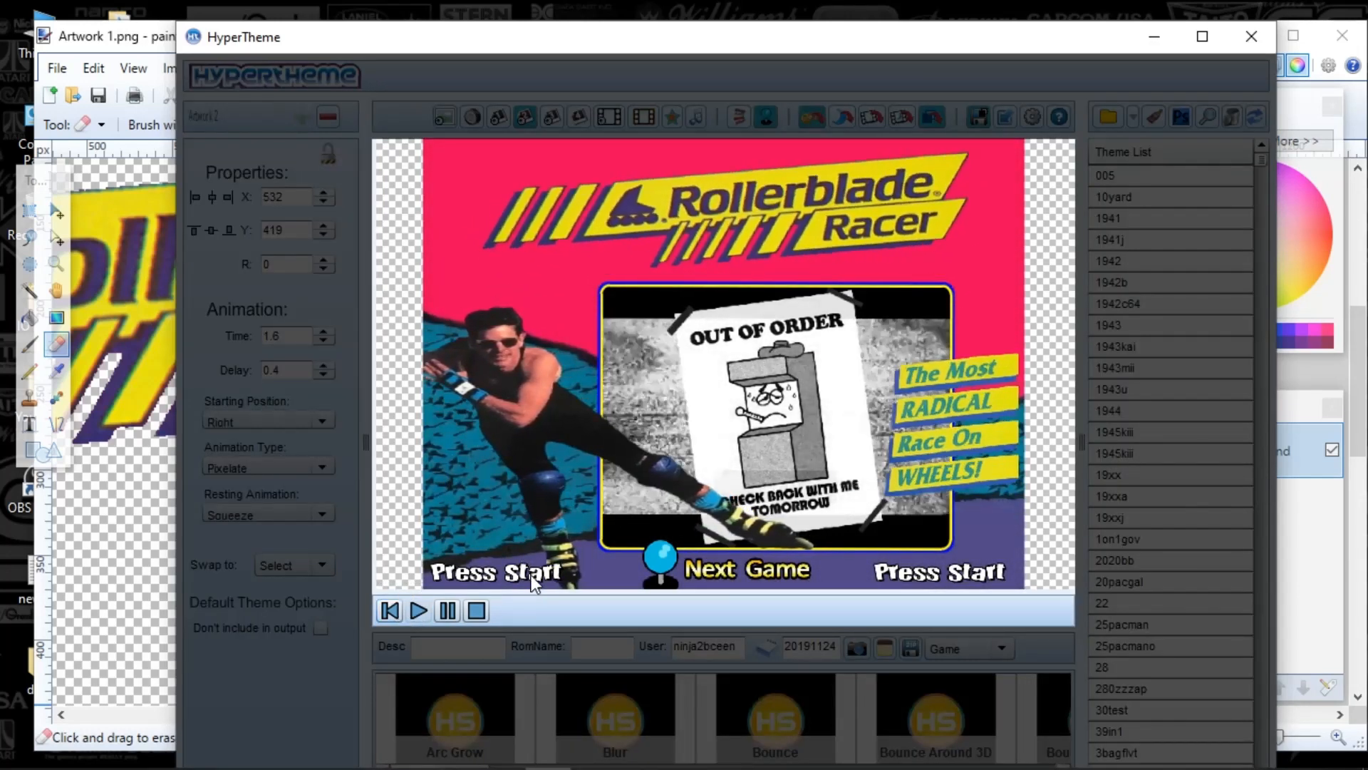
{"action": "left_click", "coordinate": [475, 610]}
{"action": "left_click", "coordinate": [415, 617]}
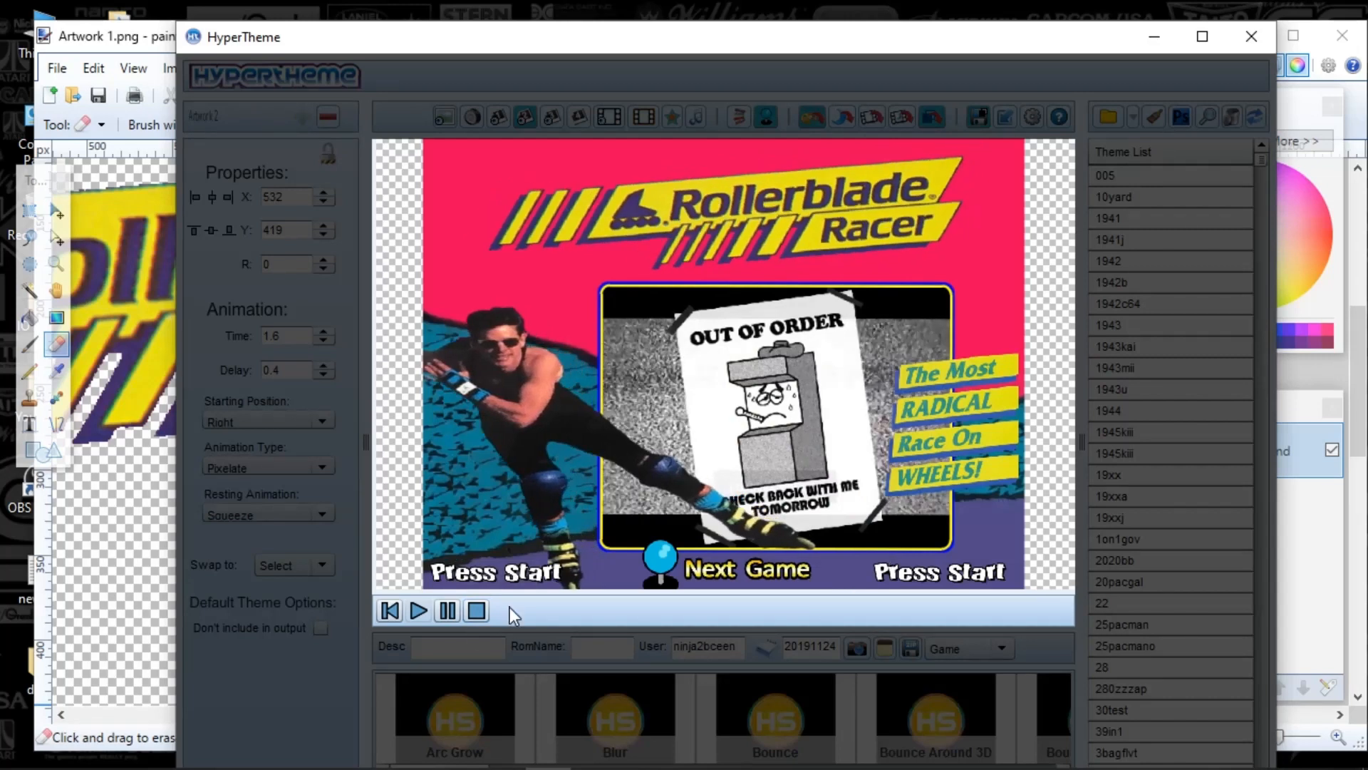
{"action": "left_click", "coordinate": [477, 610]}
Step: Save the theme with the description "as" and the ROM name "asd"
{"action": "left_click", "coordinate": [474, 649]}
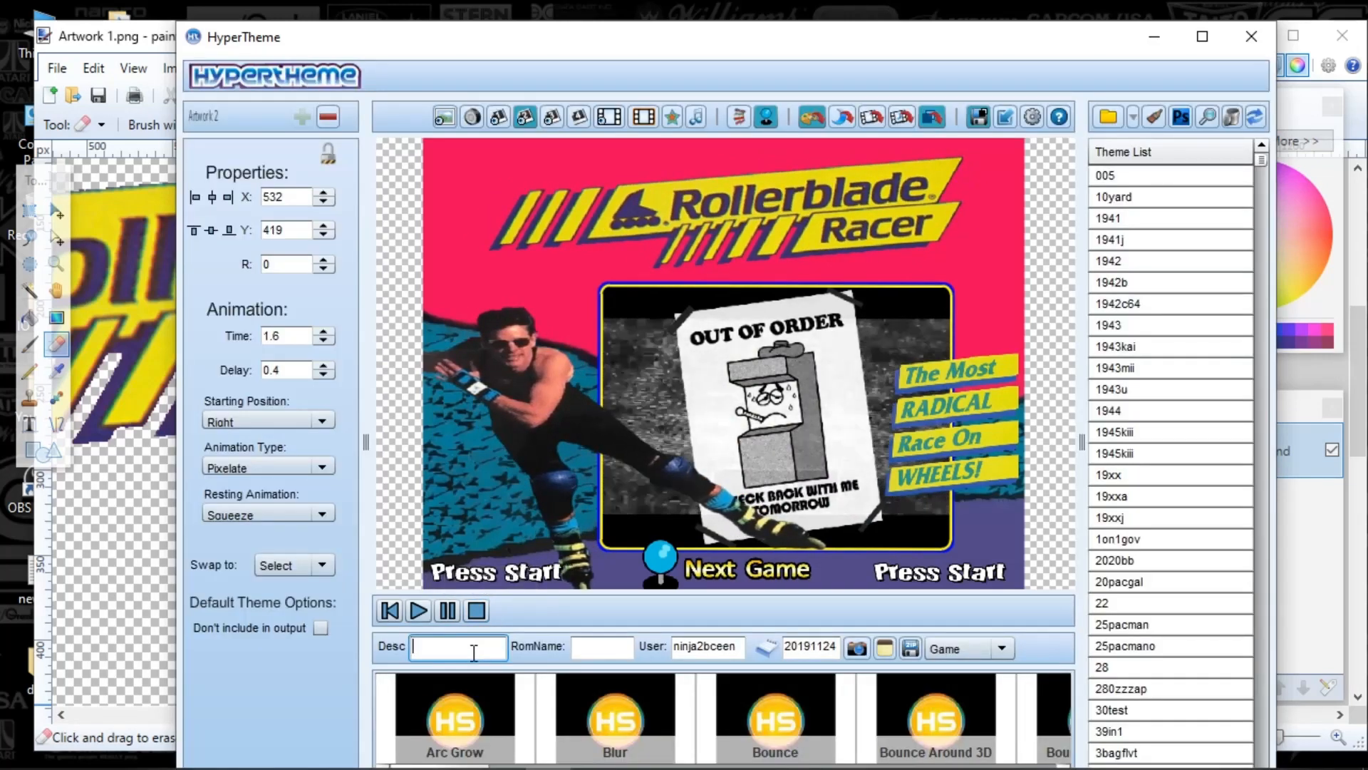
{"action": "type", "text": "as"}
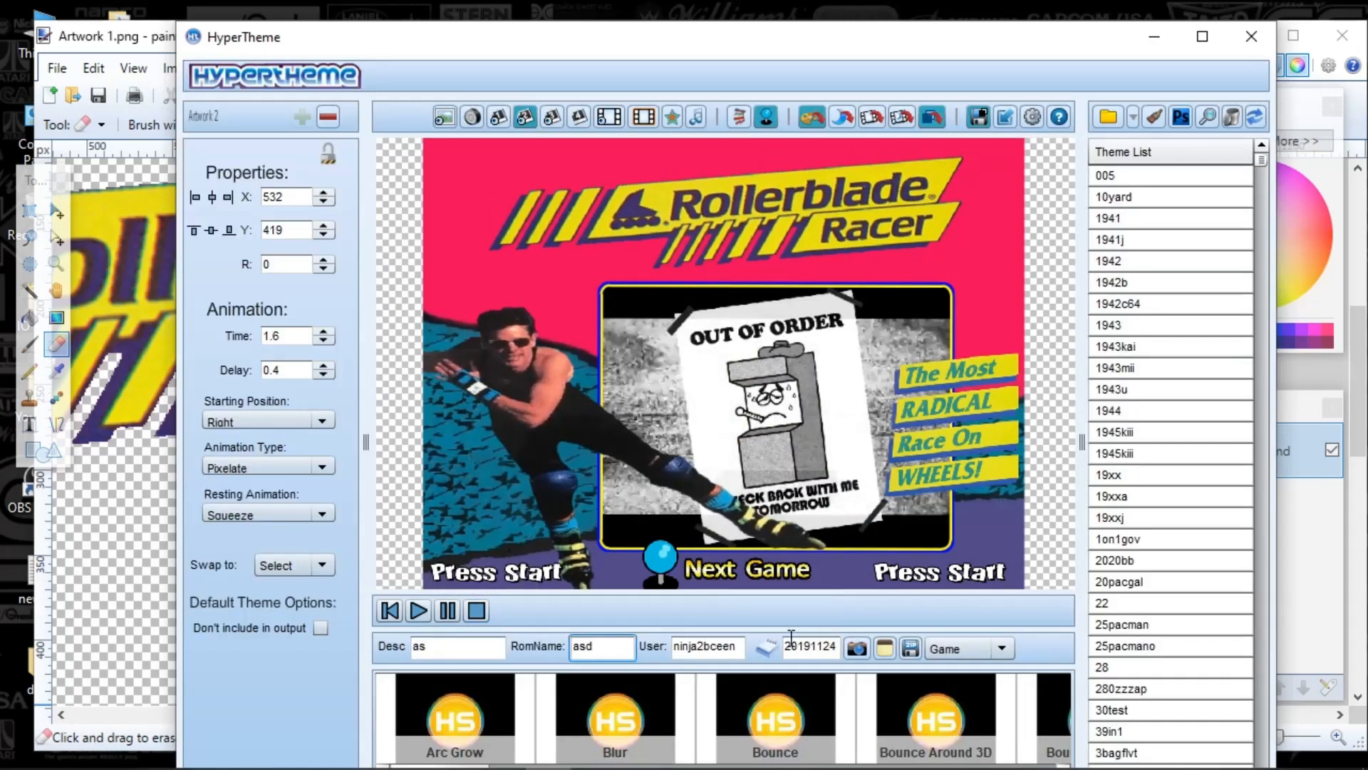
{"action": "left_click", "coordinate": [911, 649]}
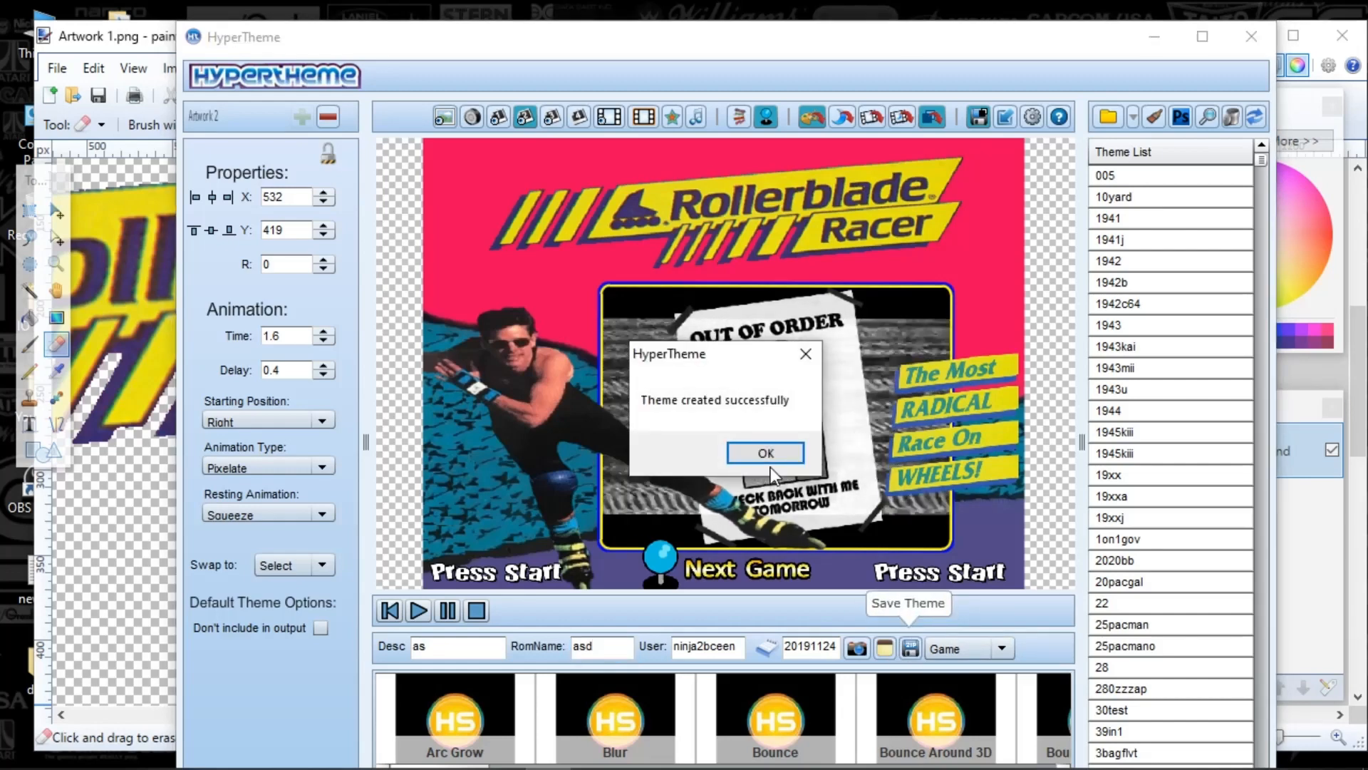
{"action": "left_click", "coordinate": [767, 457]}
Step: Minimize HyperTheme and paint.net, open the hyperspin\HyperTheme\MyThemes folder in File Explorer and sort it by newest modification date
{"action": "left_click", "coordinate": [1154, 36]}
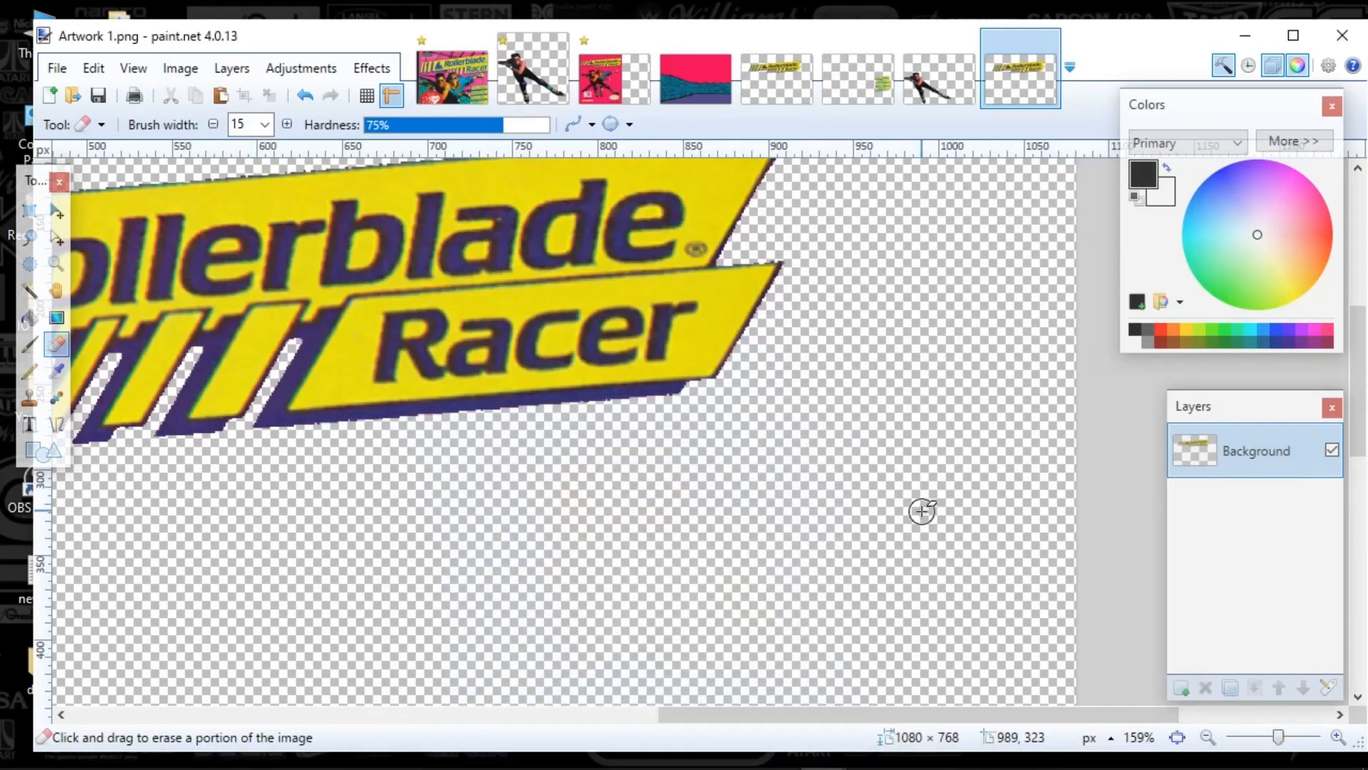
{"action": "left_click", "coordinate": [1245, 35]}
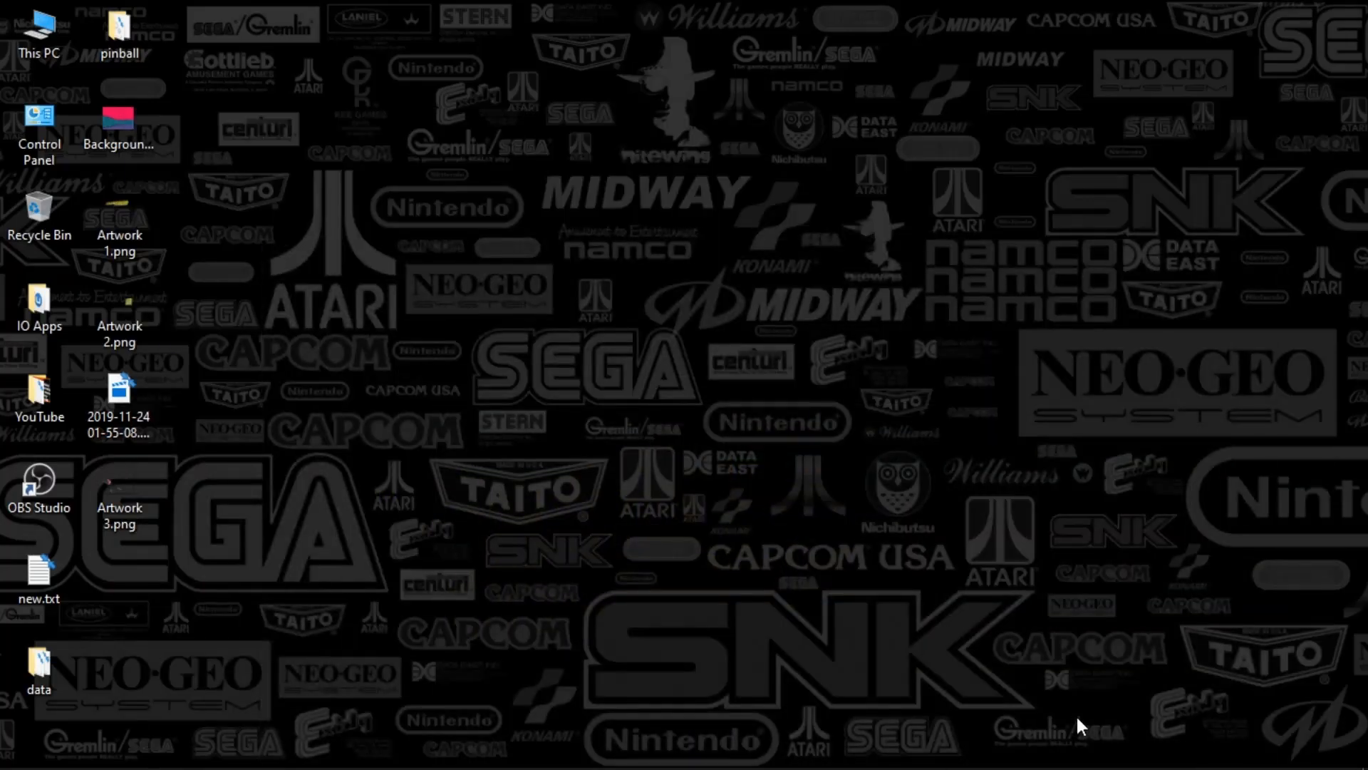
{"action": "mouse_move", "coordinate": [1141, 763]}
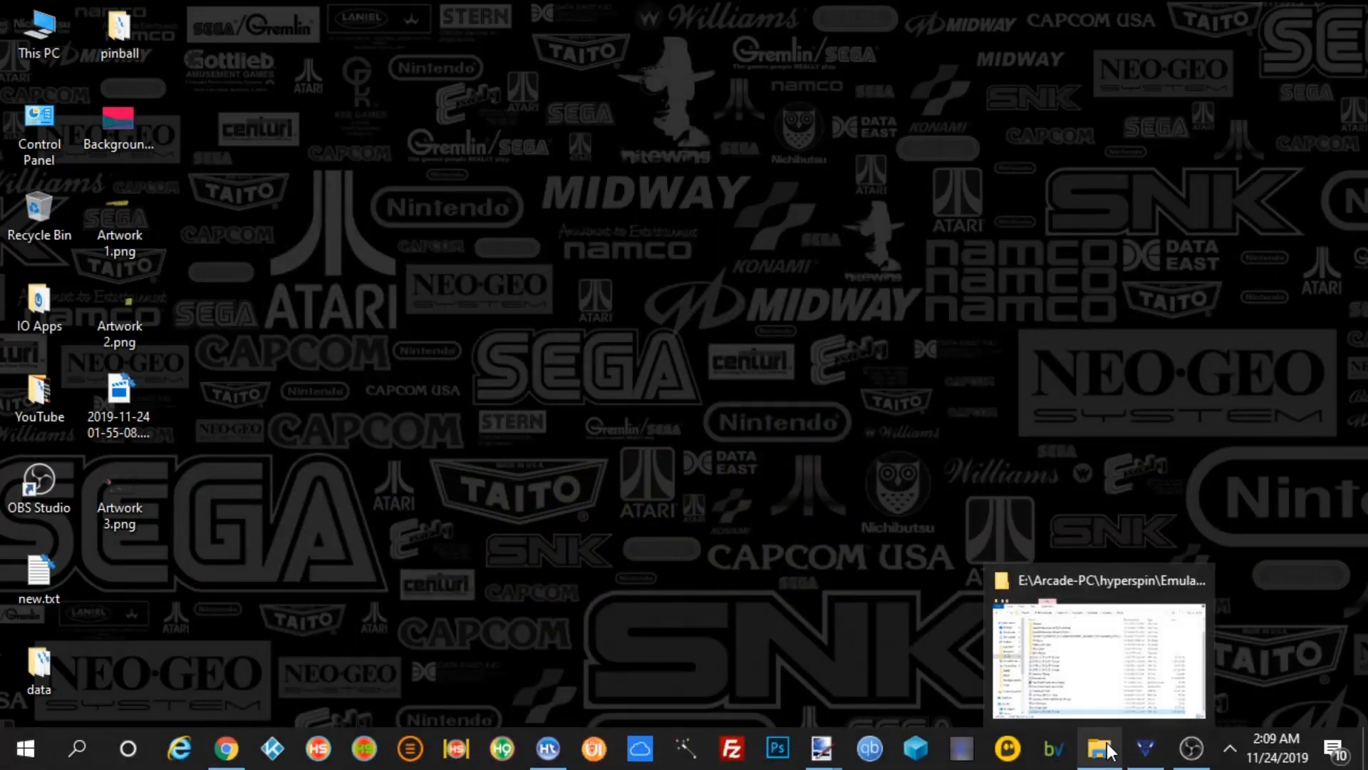
{"action": "left_click", "coordinate": [1109, 750]}
{"action": "left_click", "coordinate": [624, 111]}
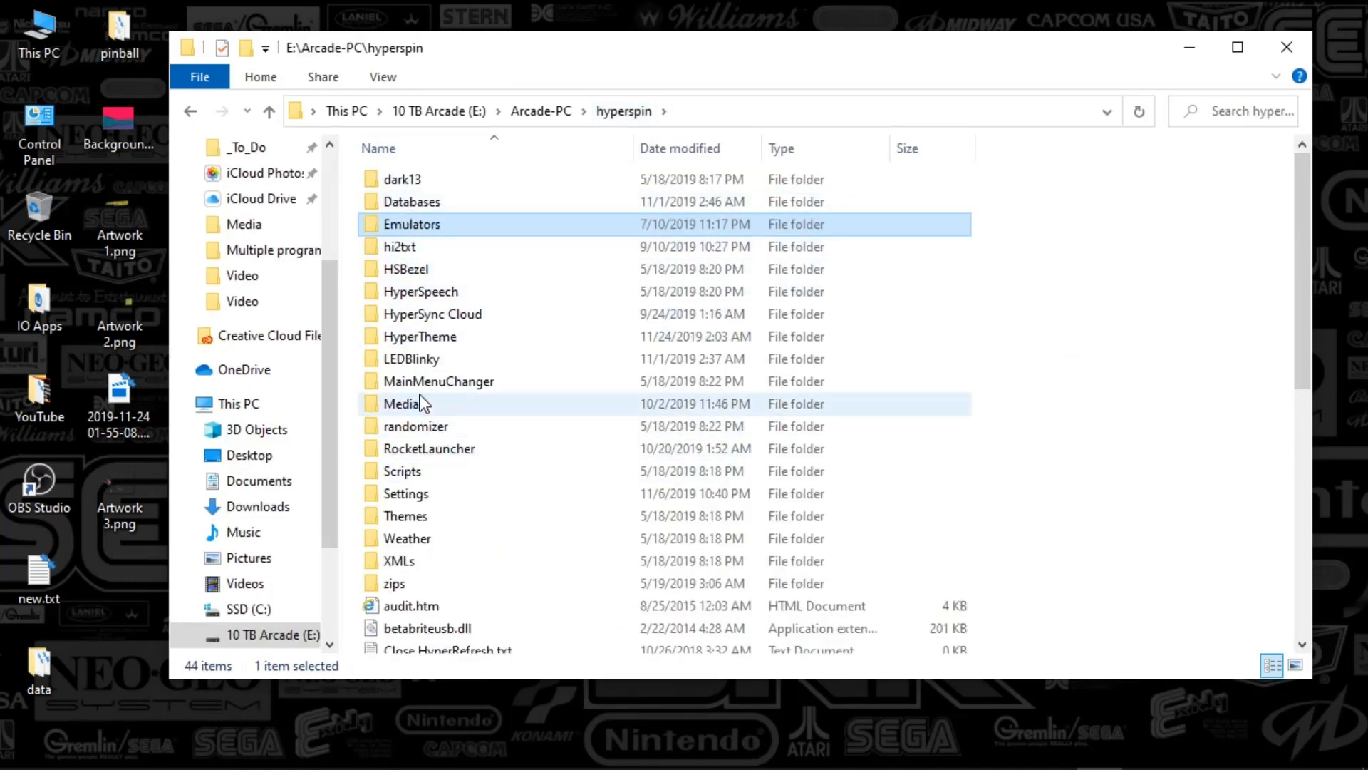
{"action": "double_click", "coordinate": [419, 336]}
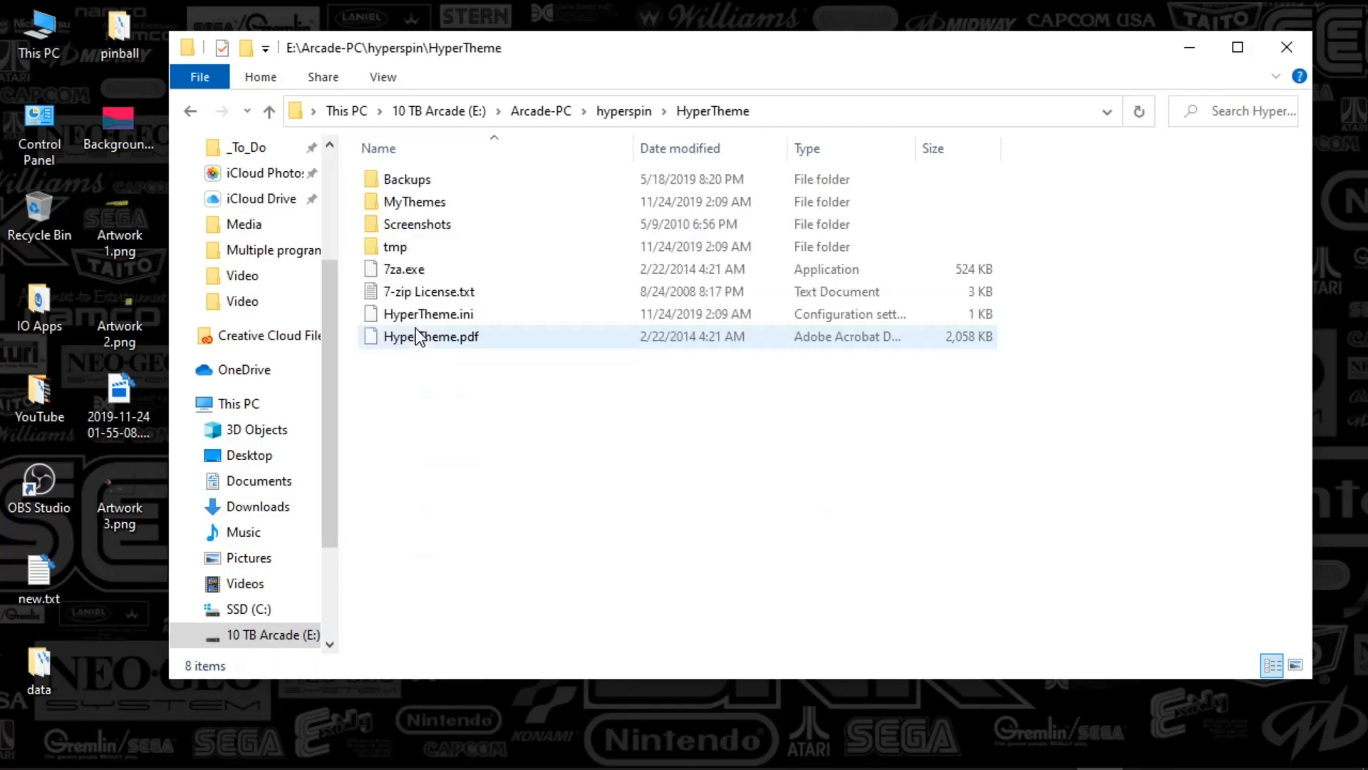
{"action": "double_click", "coordinate": [413, 202]}
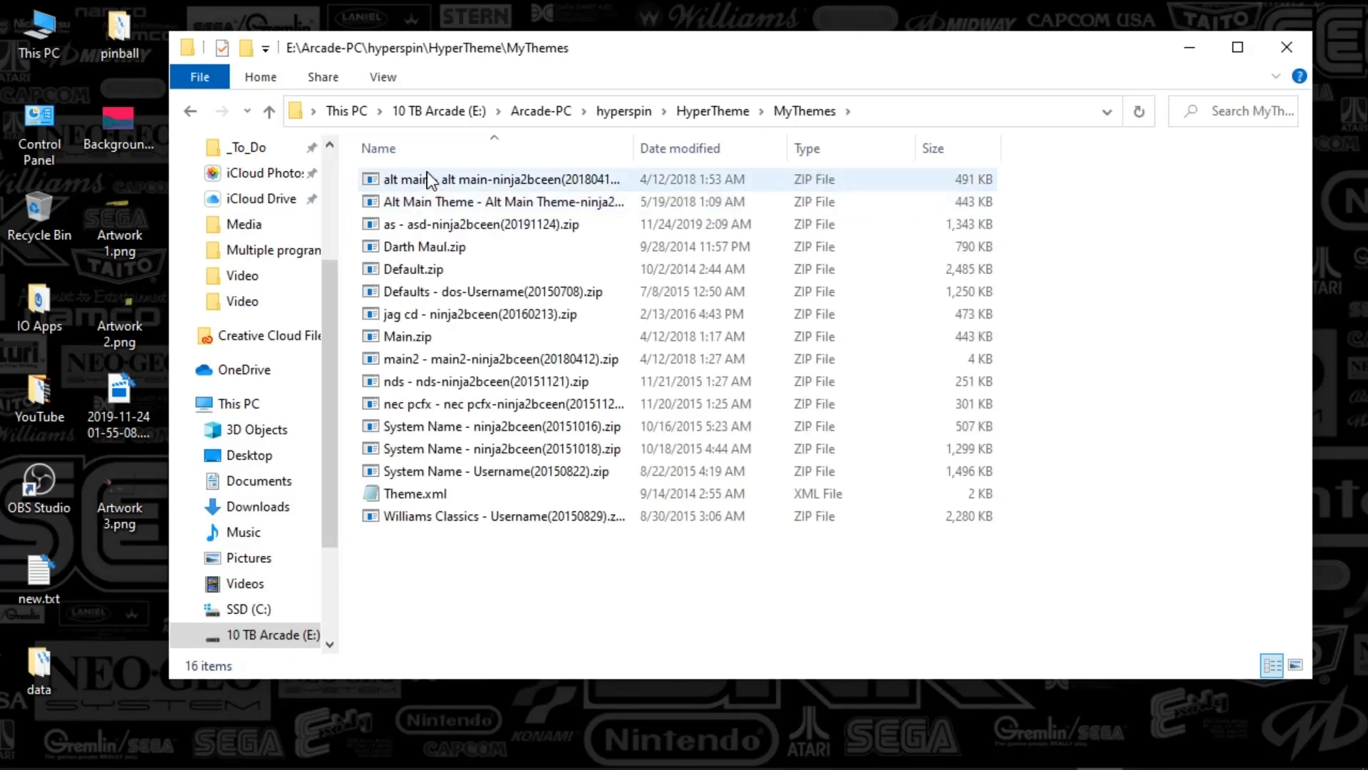
{"action": "left_click", "coordinate": [710, 150]}
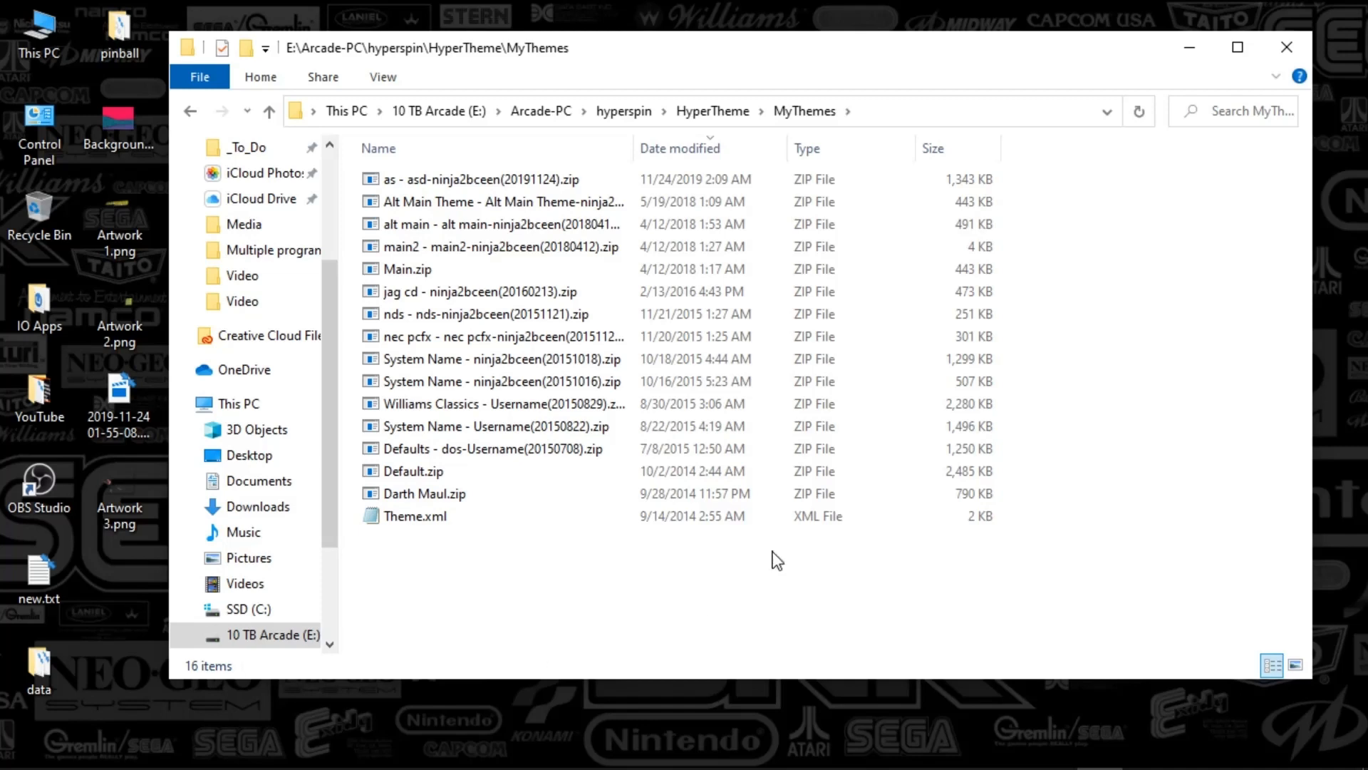
Step: Open a second File Explorer window and go to Arcade-PC\hyperspin\Media on the 10 TB Arcade (E:) drive
{"action": "mouse_move", "coordinate": [986, 756]}
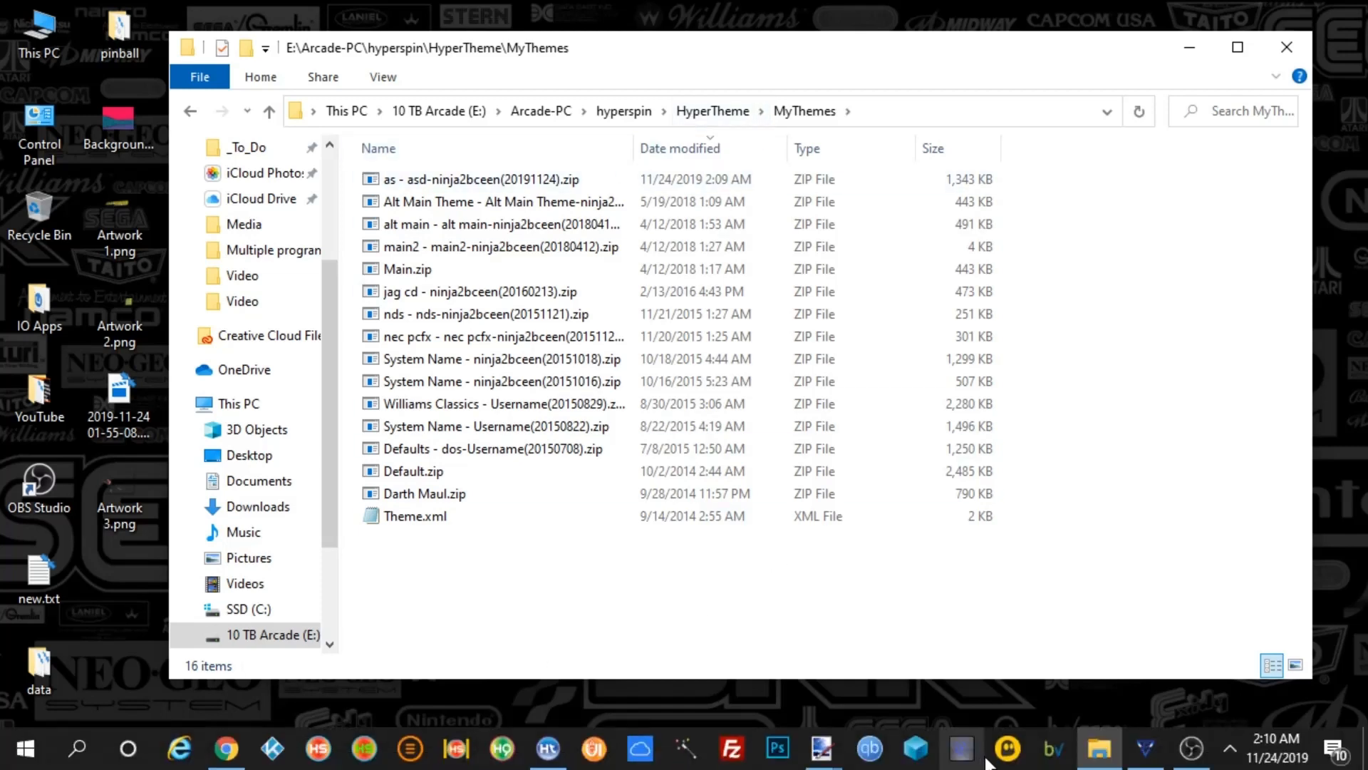
{"action": "left_click", "coordinate": [1111, 762]}
{"action": "left_click", "coordinate": [1108, 759]}
{"action": "left_click", "coordinate": [36, 42]}
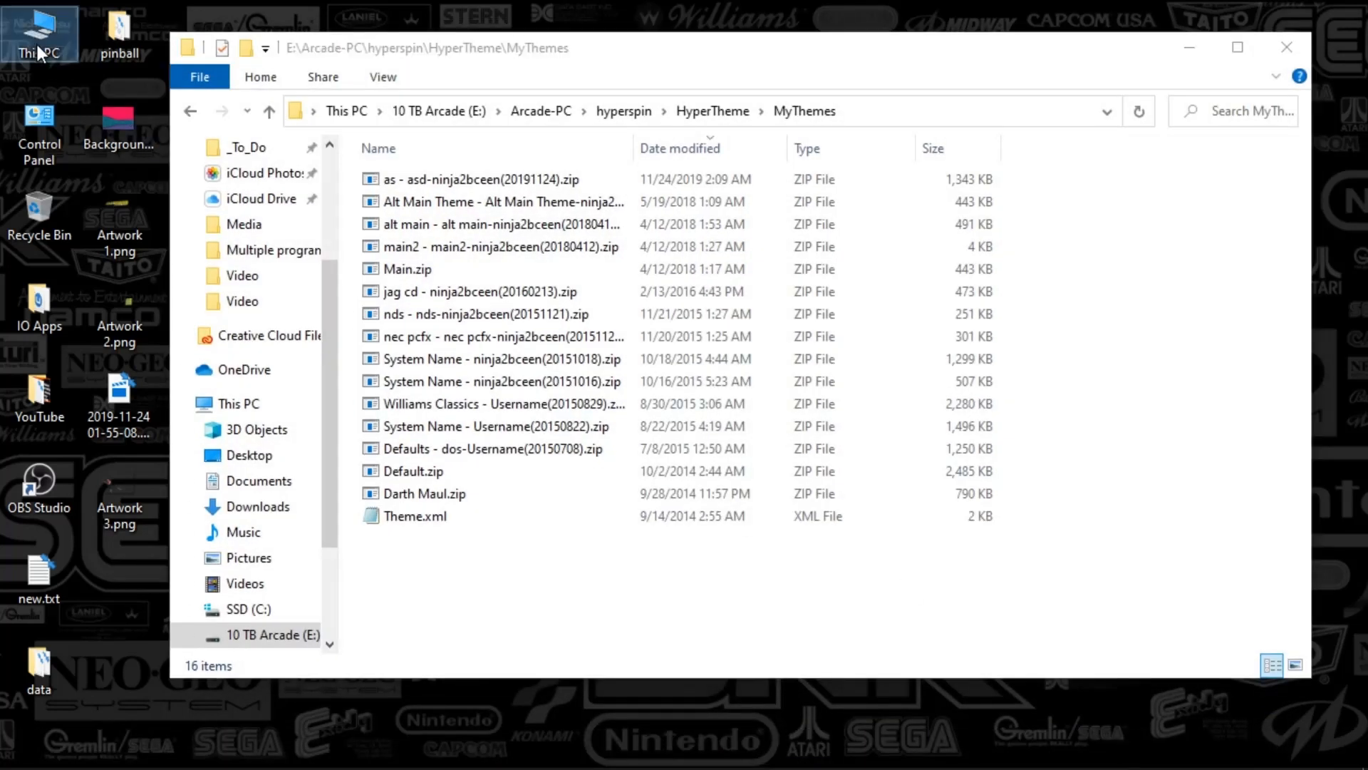
{"action": "double_click", "coordinate": [36, 41]}
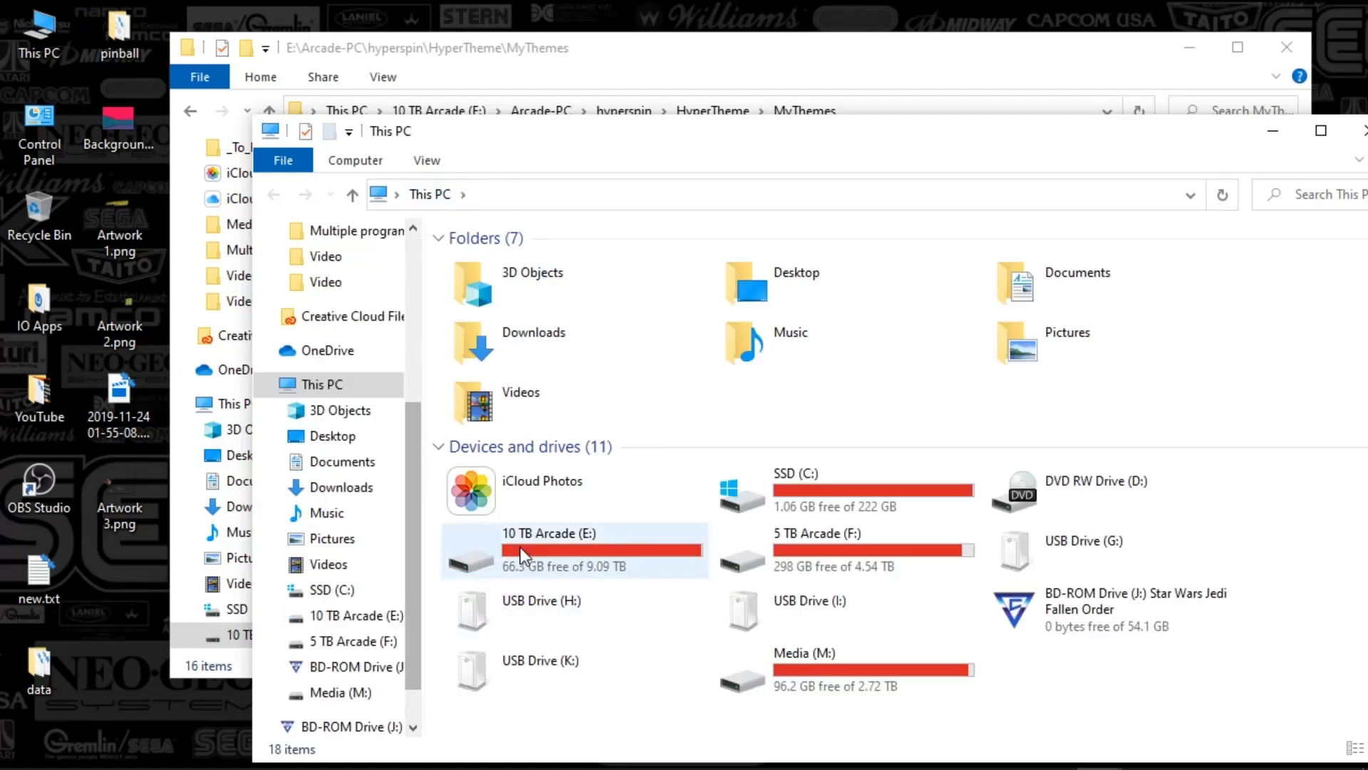
{"action": "double_click", "coordinate": [522, 556]}
{"action": "double_click", "coordinate": [483, 275]}
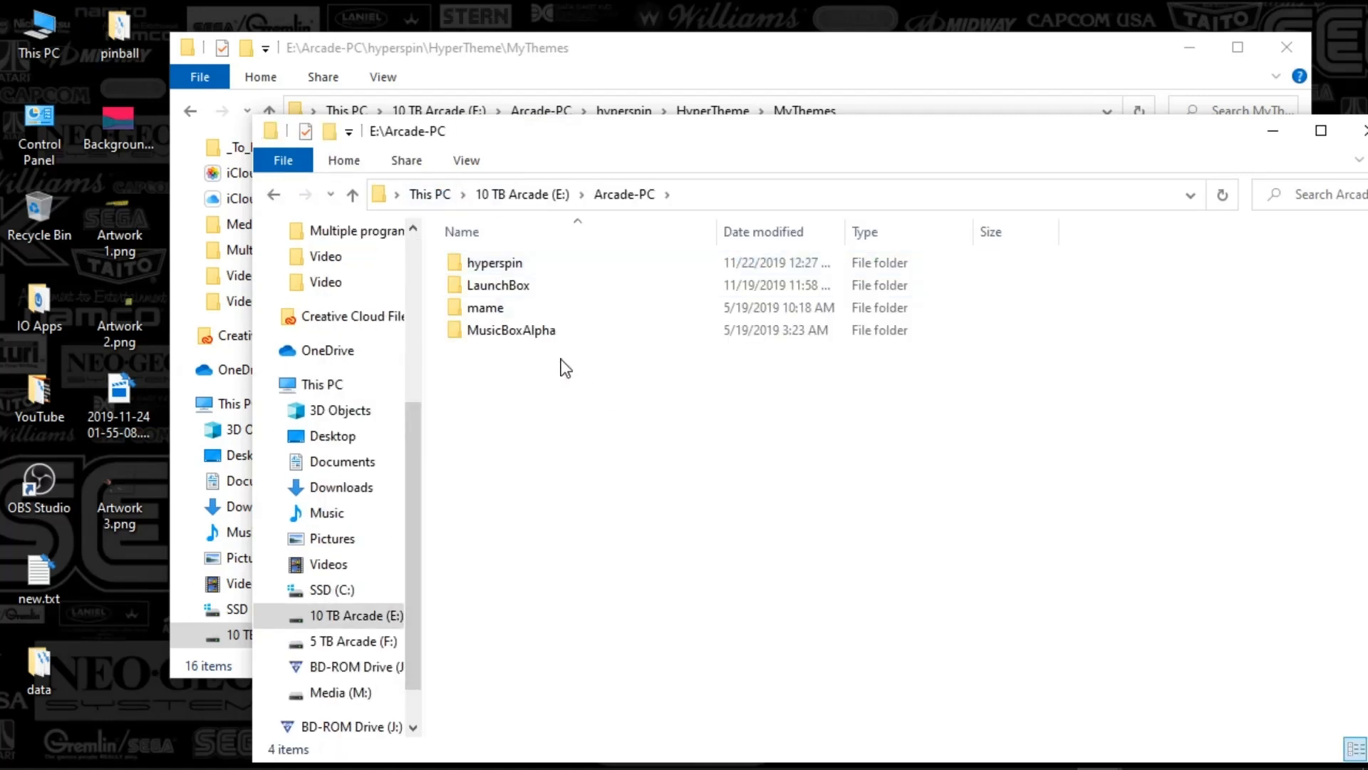
{"action": "double_click", "coordinate": [486, 264]}
{"action": "left_click", "coordinate": [514, 490]}
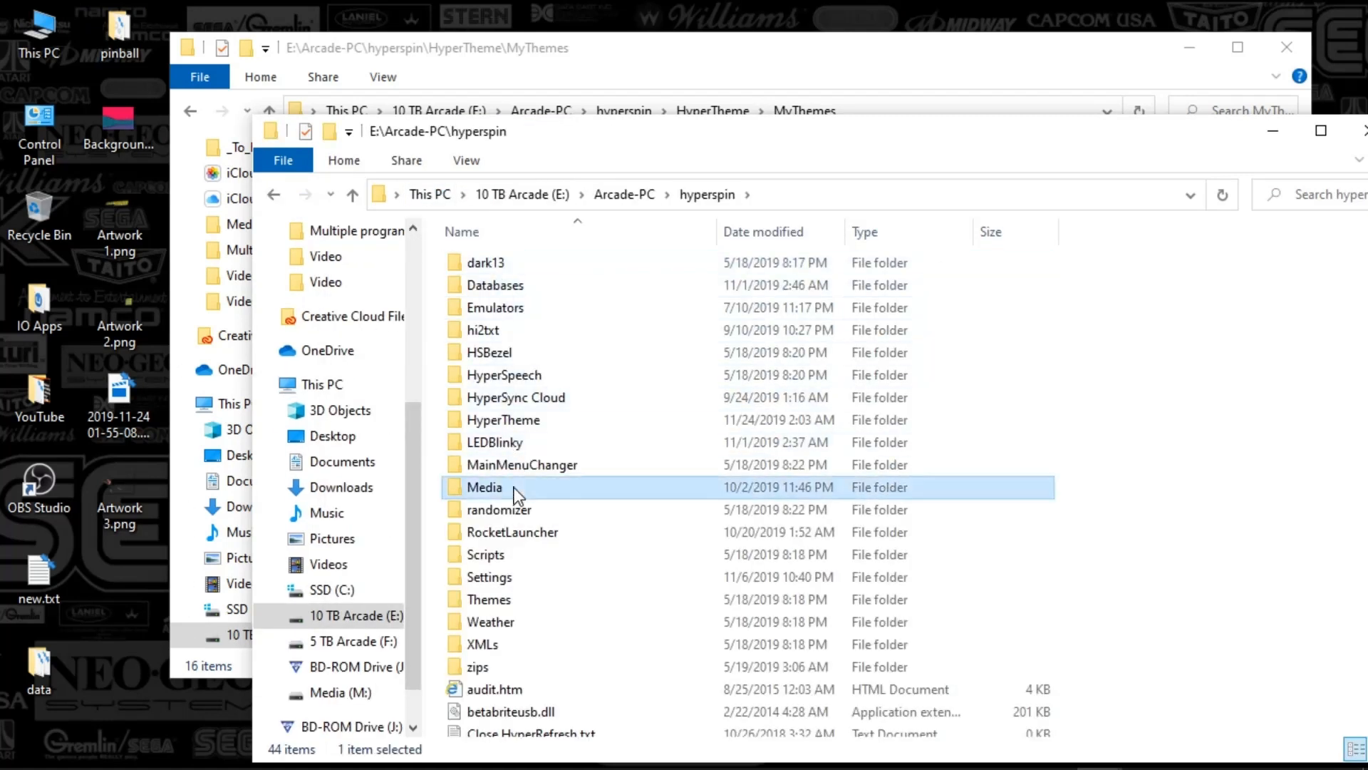
{"action": "double_click", "coordinate": [514, 490]}
Step: Open the Images\Wheel folder inside the Nintendo Entertainment System media folder
{"action": "scroll", "coordinate": [630, 426], "scroll_direction": "down", "scroll_amount": 20}
{"action": "scroll", "coordinate": [623, 426], "scroll_direction": "up", "scroll_amount": 10}
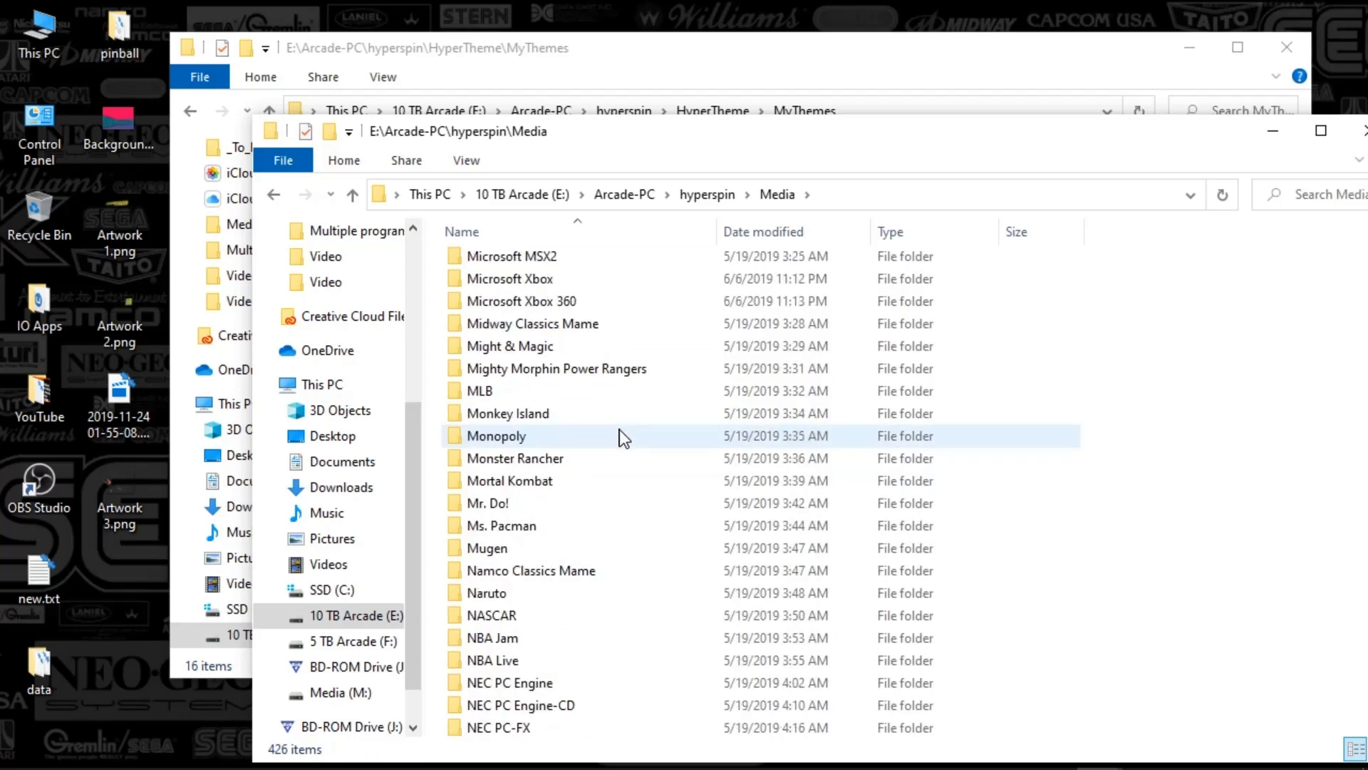
{"action": "scroll", "coordinate": [559, 456], "scroll_direction": "down", "scroll_amount": 15}
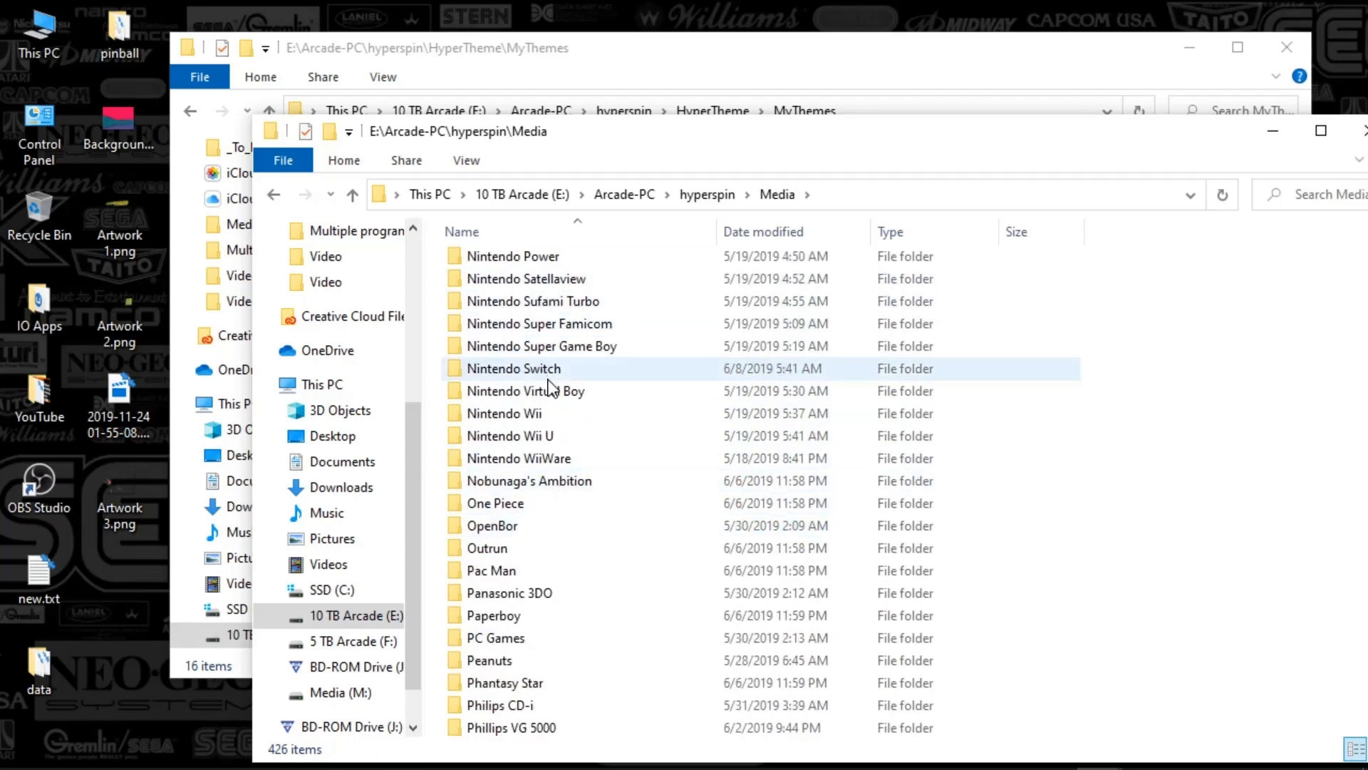
{"action": "scroll", "coordinate": [550, 388], "scroll_direction": "up", "scroll_amount": 7}
{"action": "double_click", "coordinate": [570, 552]}
{"action": "left_click", "coordinate": [486, 272]}
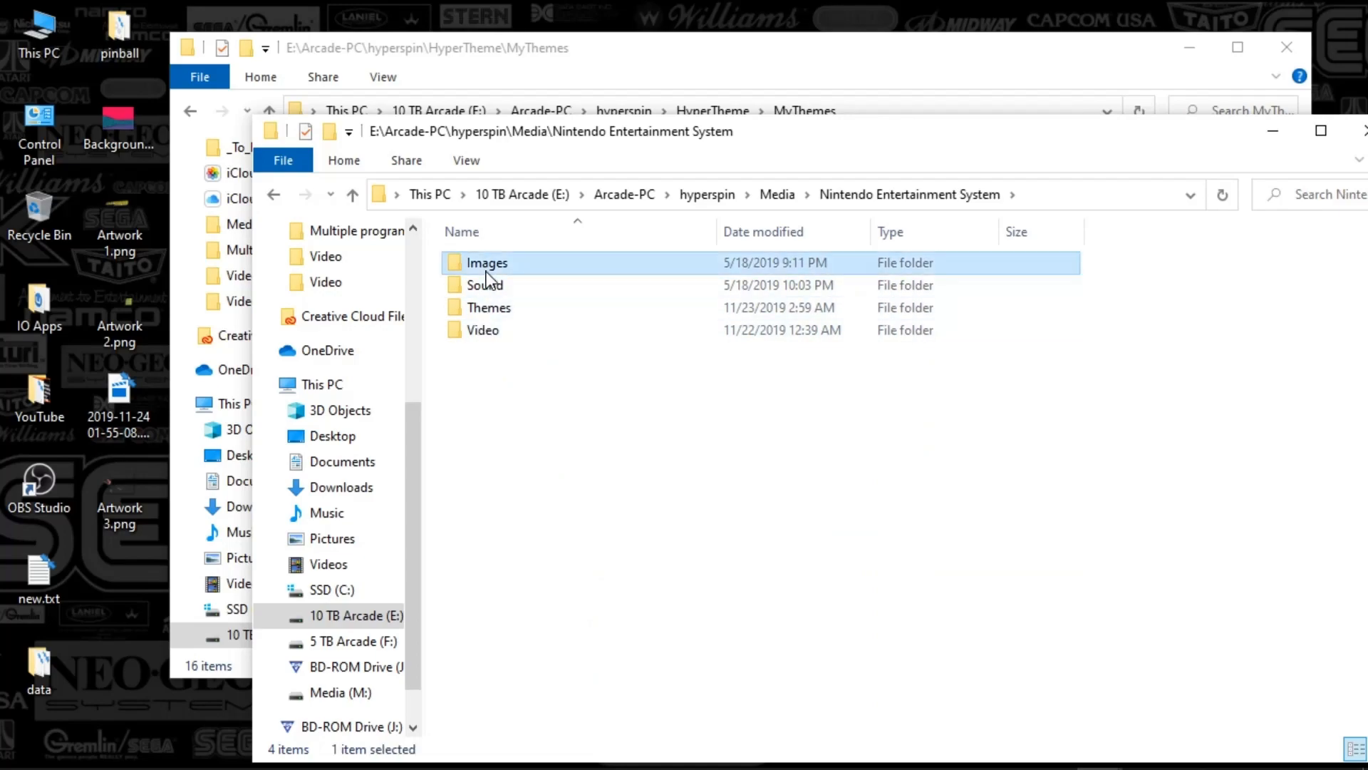
{"action": "double_click", "coordinate": [486, 272]}
{"action": "double_click", "coordinate": [485, 507]}
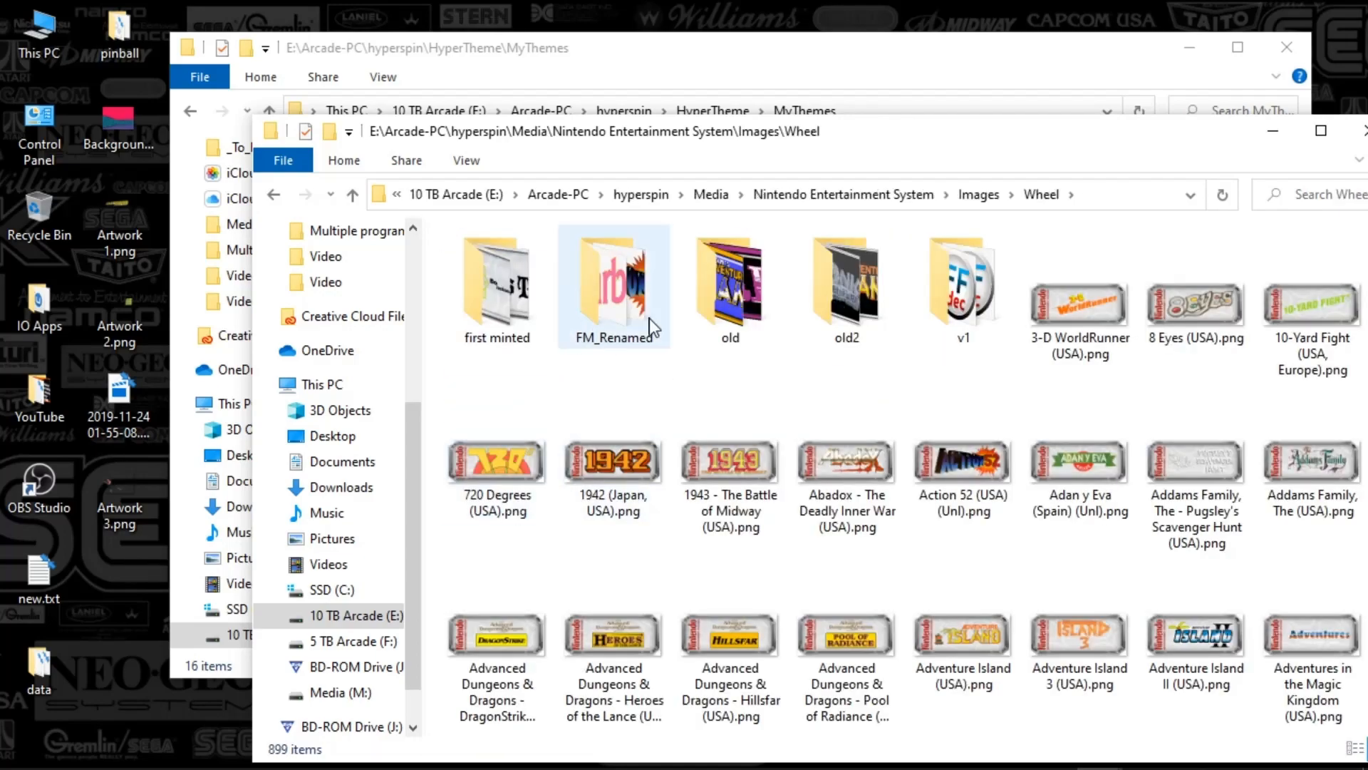
Step: Find the wheel image Rollerblade Racer (USA).png and open its file name for editing
{"action": "scroll", "coordinate": [879, 285], "scroll_direction": "down", "scroll_amount": 20}
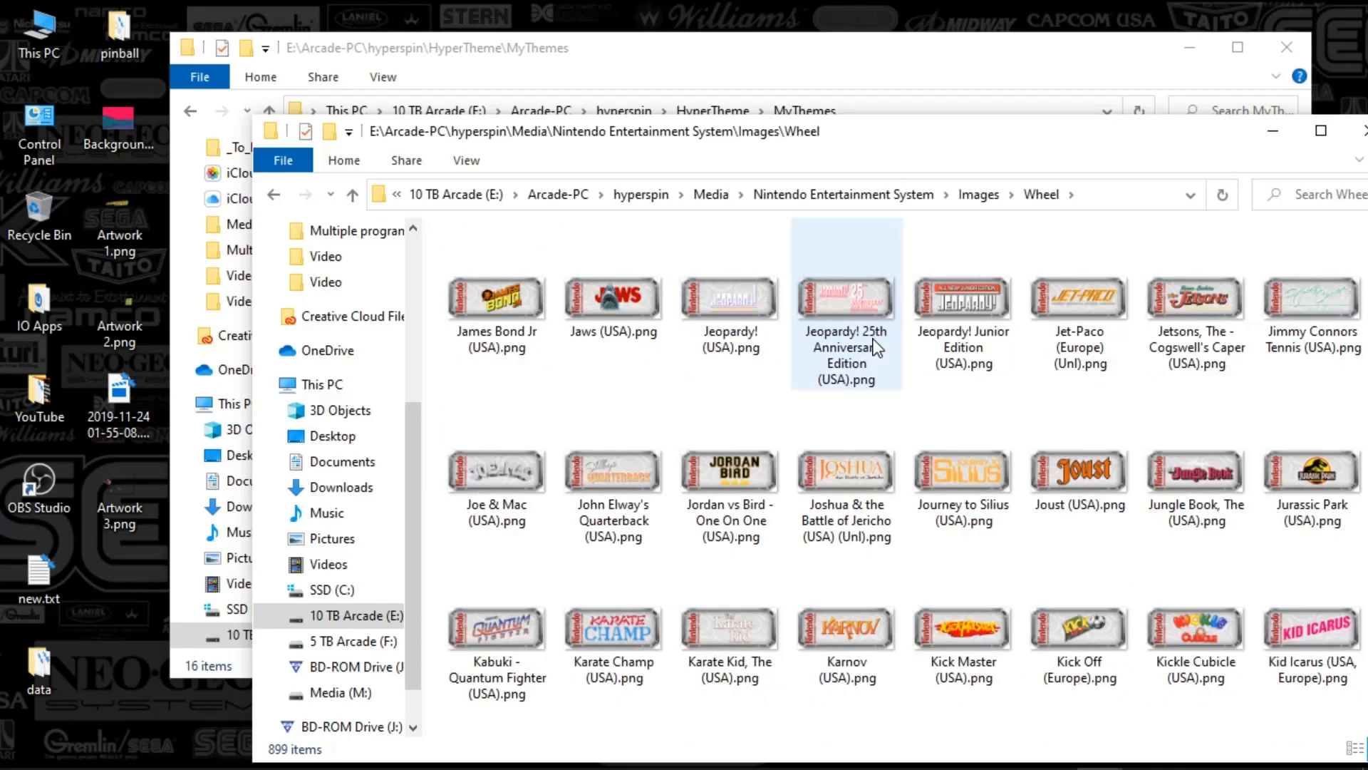
{"action": "scroll", "coordinate": [875, 348], "scroll_direction": "down", "scroll_amount": 20}
{"action": "scroll", "coordinate": [892, 361], "scroll_direction": "up", "scroll_amount": 8}
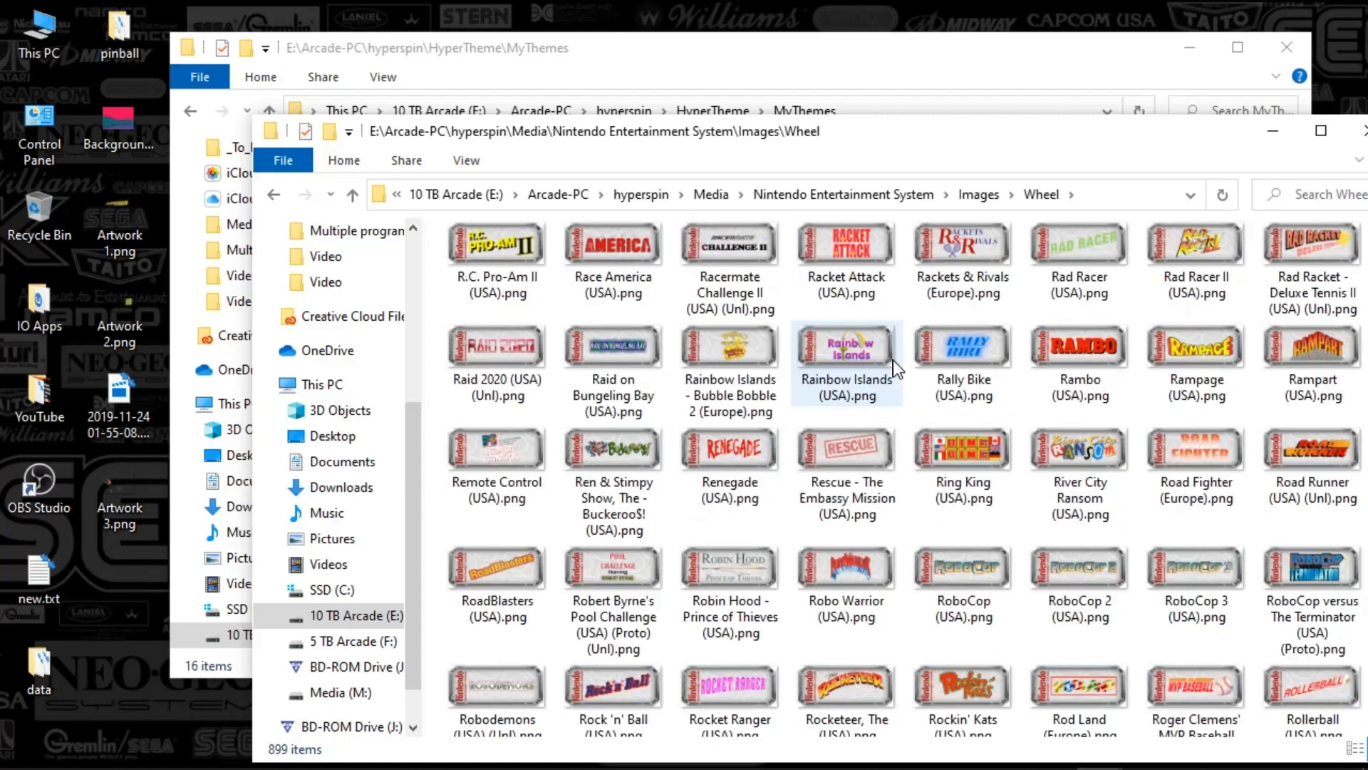
{"action": "scroll", "coordinate": [892, 360], "scroll_direction": "up", "scroll_amount": 4}
{"action": "scroll", "coordinate": [876, 427], "scroll_direction": "down", "scroll_amount": 15}
{"action": "scroll", "coordinate": [871, 448], "scroll_direction": "down", "scroll_amount": 3}
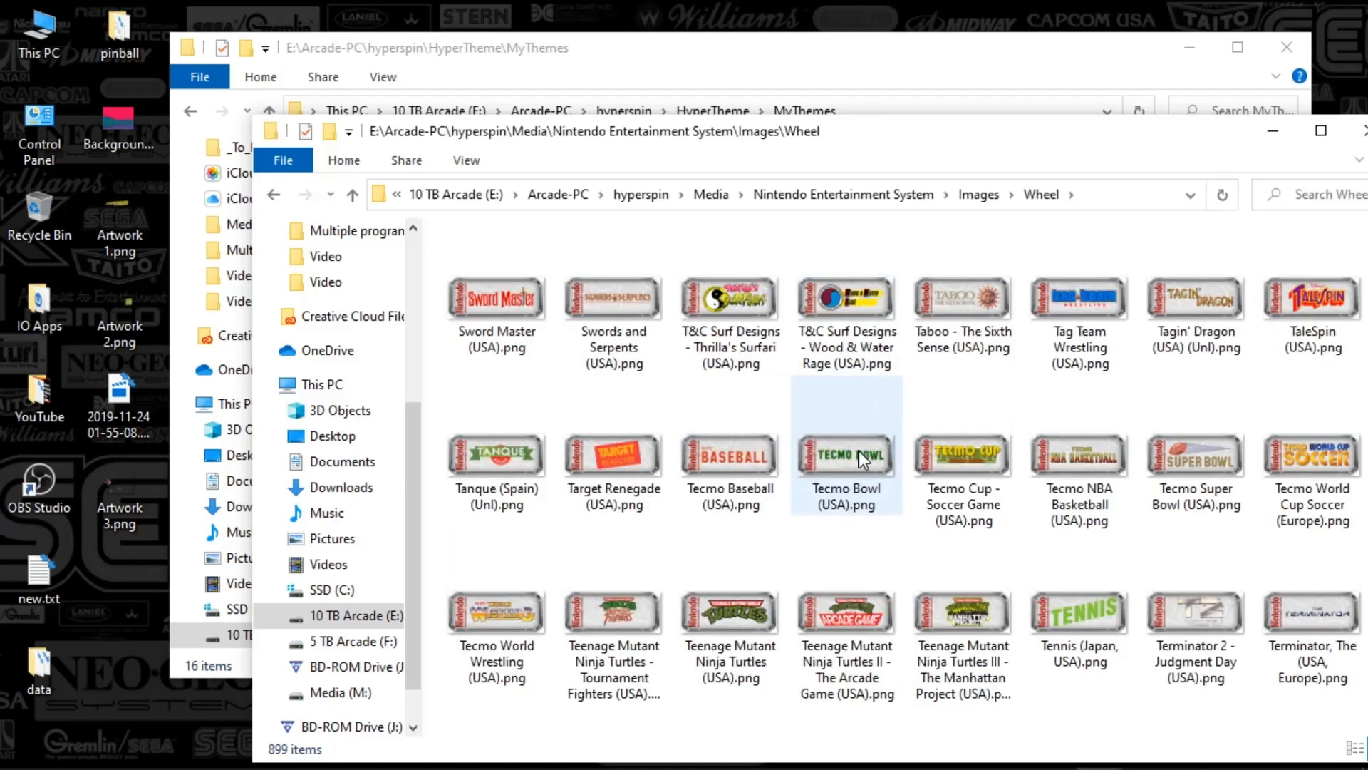
{"action": "scroll", "coordinate": [851, 449], "scroll_direction": "up", "scroll_amount": 10}
{"action": "scroll", "coordinate": [832, 456], "scroll_direction": "up", "scroll_amount": 5}
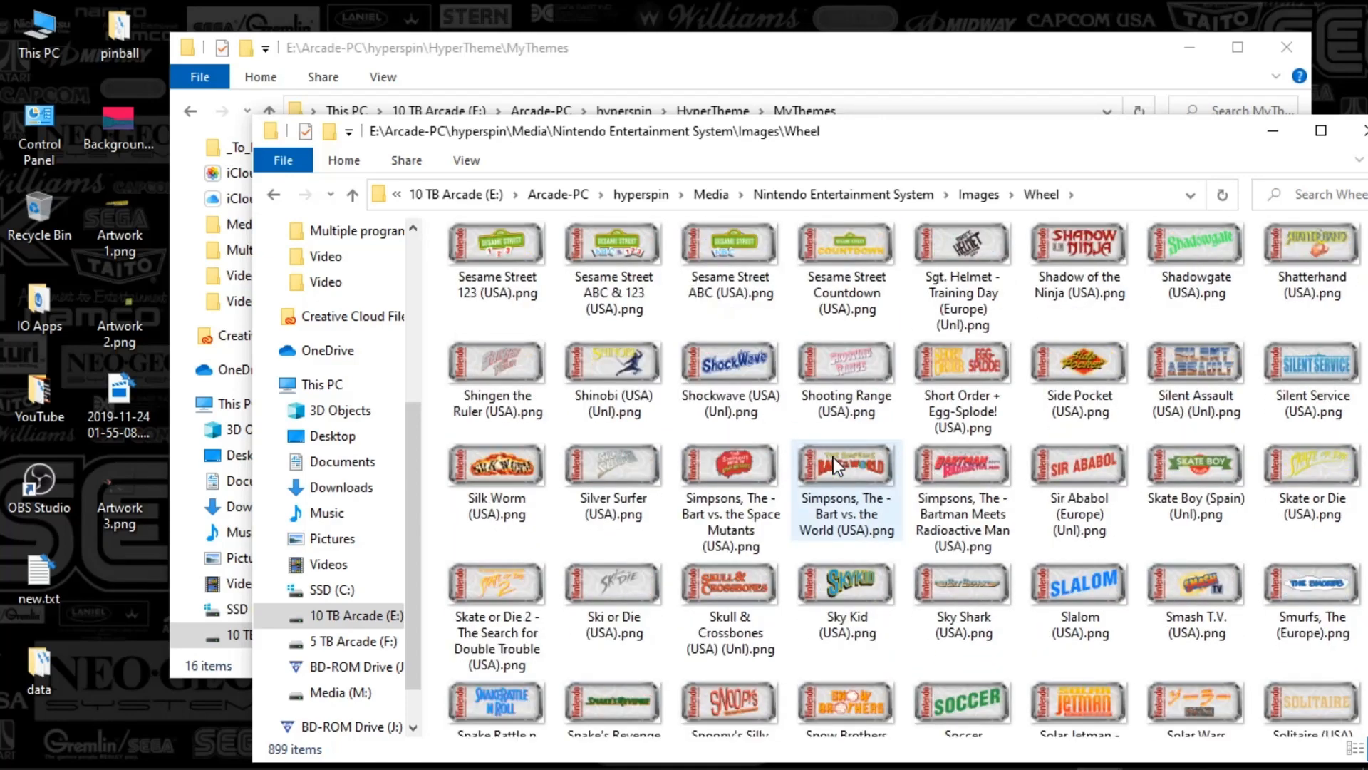
{"action": "scroll", "coordinate": [833, 456], "scroll_direction": "up", "scroll_amount": 5}
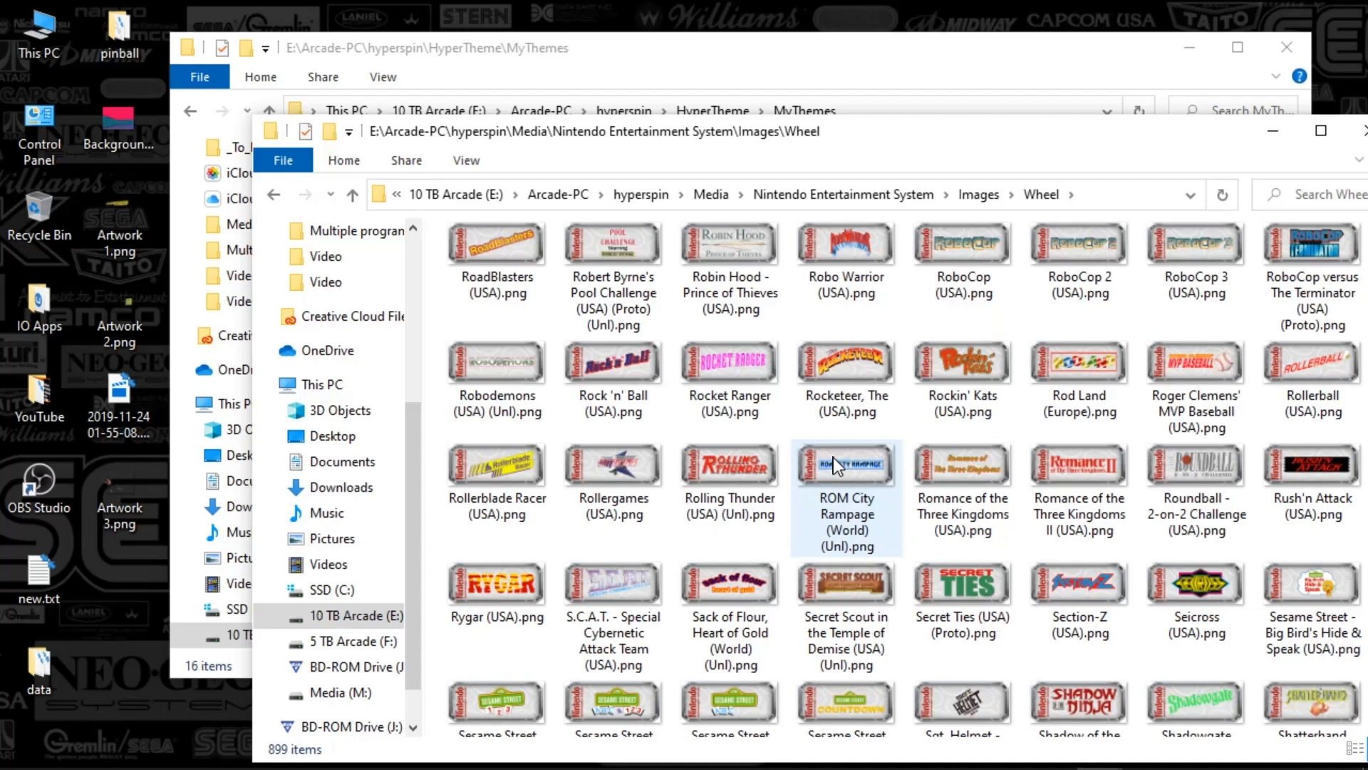
{"action": "left_click", "coordinate": [512, 506]}
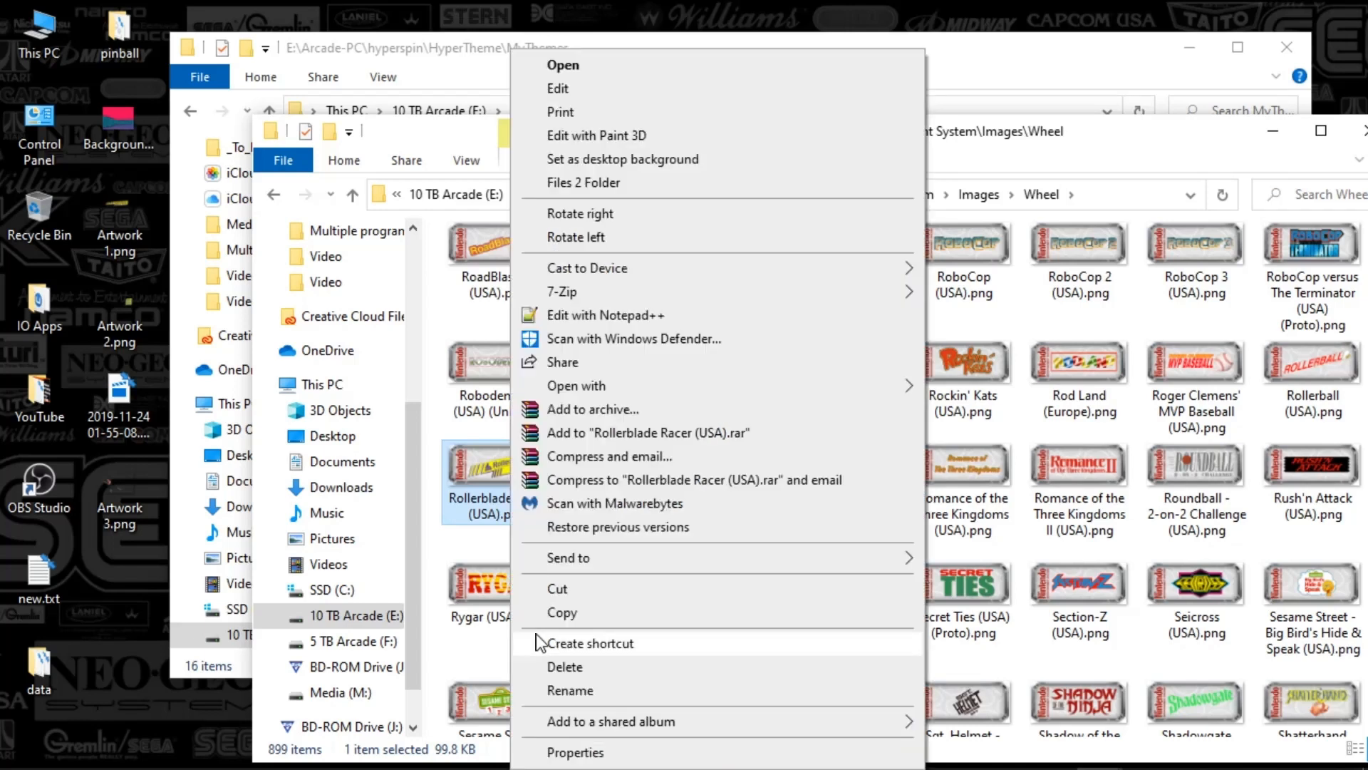
{"action": "left_click", "coordinate": [584, 688]}
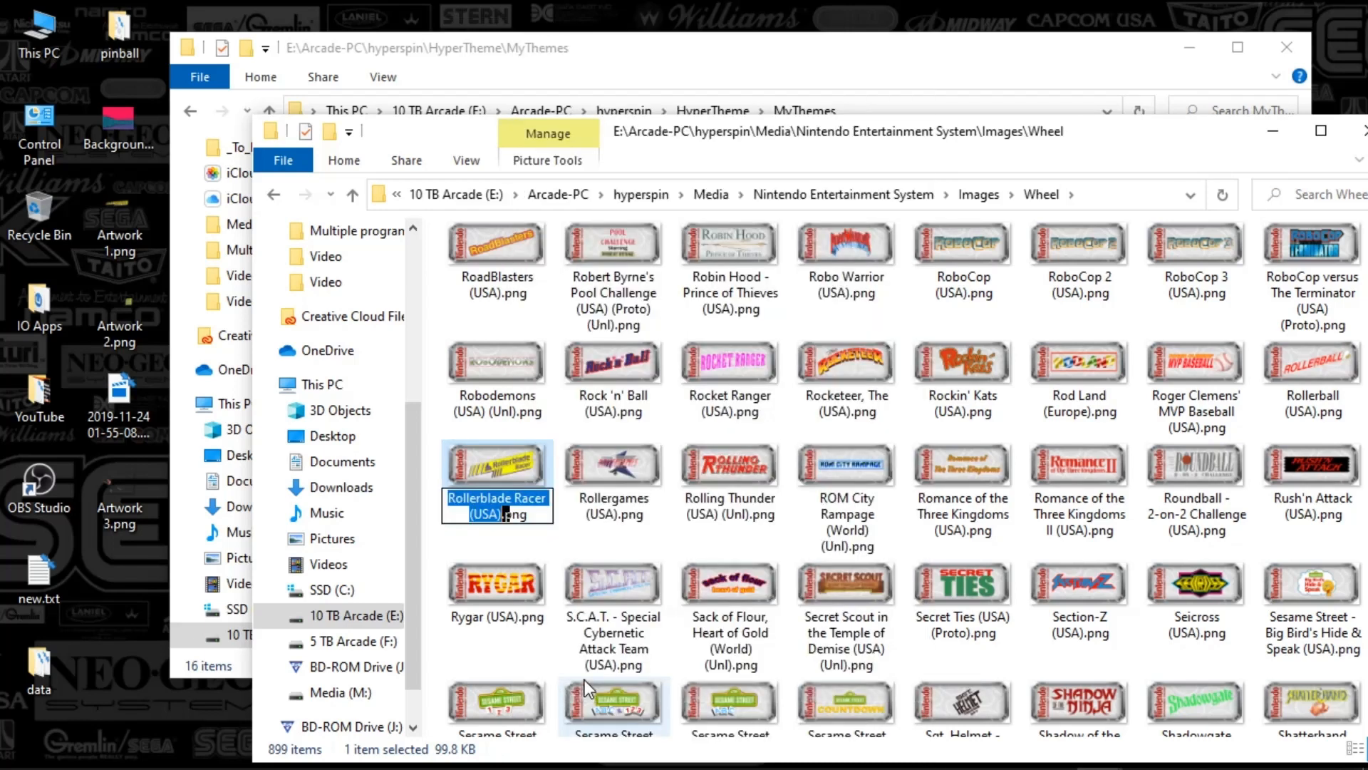